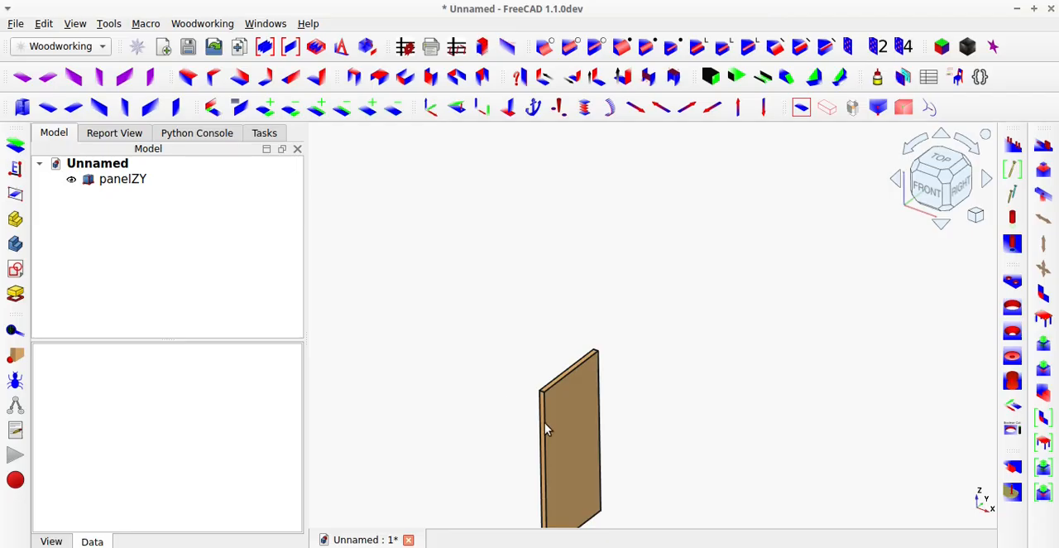
Resize the vertical panel to a length of 100 mm, a width of 100 mm and a height of 1000 mm.
left_click(562, 446)
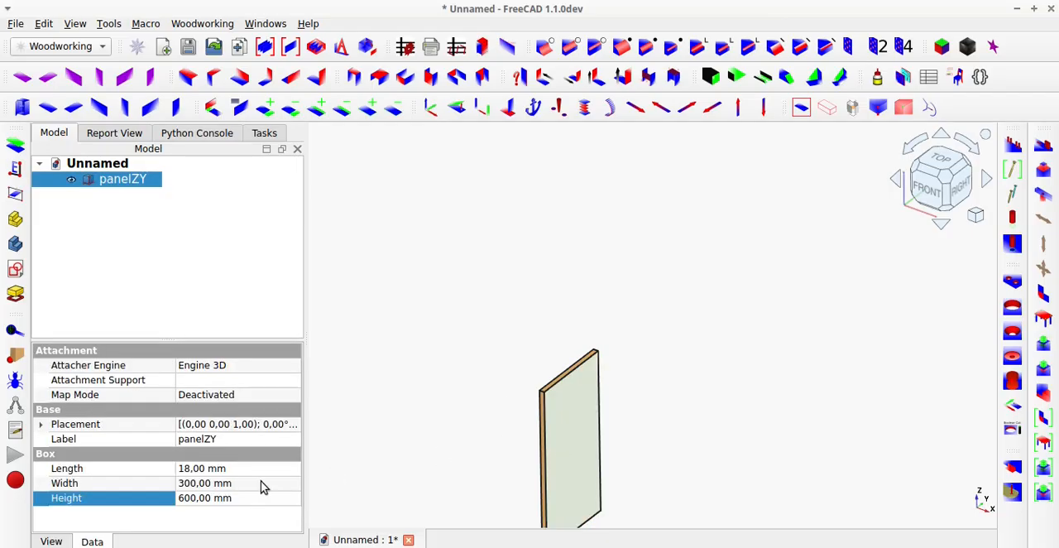
left_click(204, 469)
type("100")
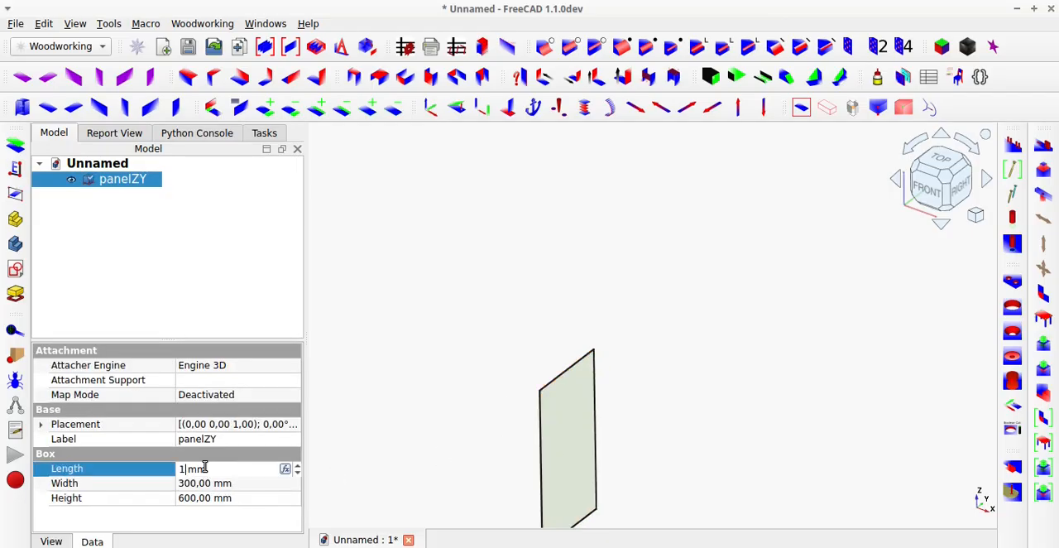
key("Tab")
type("100")
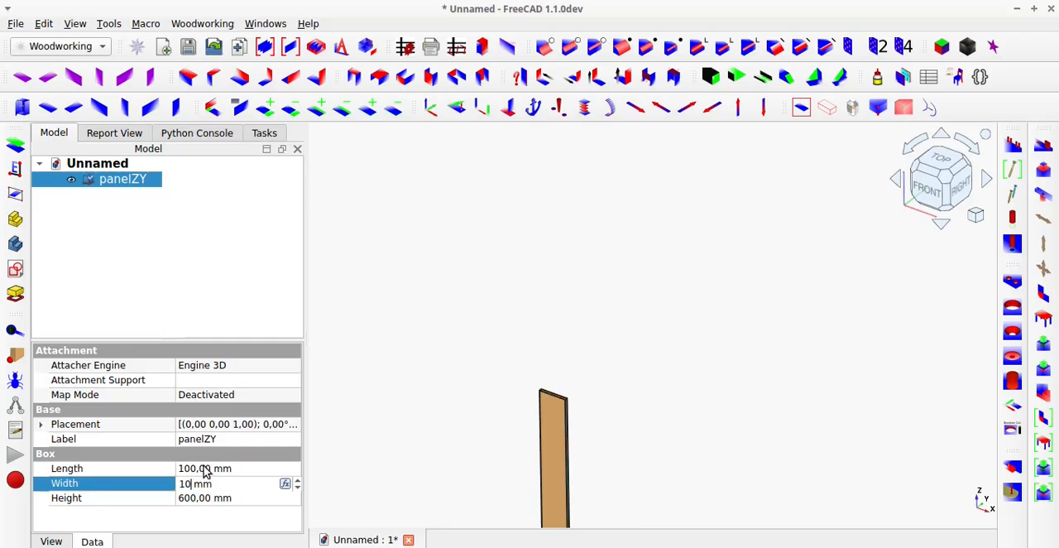
key("Tab")
type("1000")
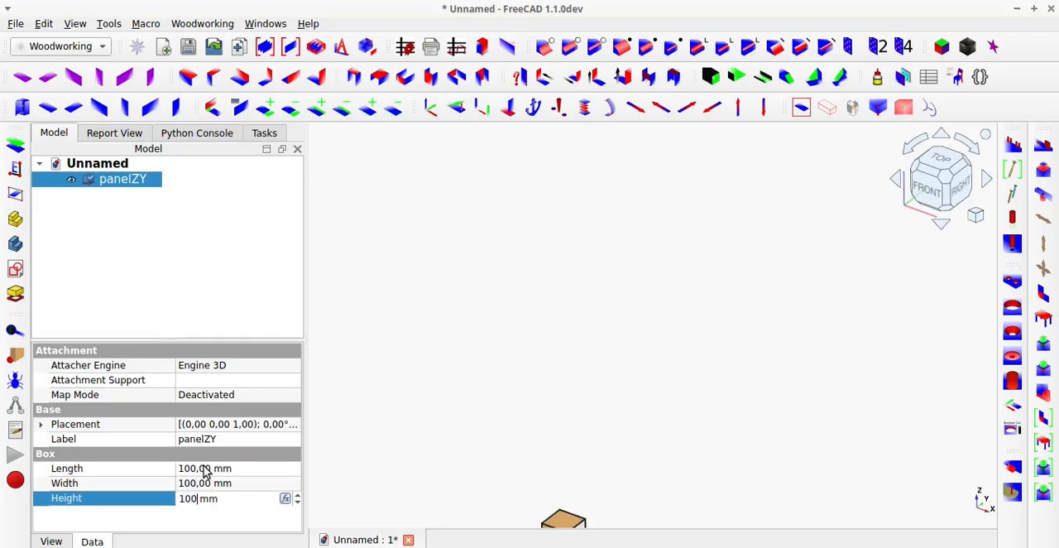
left_click(347, 356)
Add dowel-style tenons to both the top and bottom end faces of the post with jointTenonDowel.
scroll(350, 338, "down", 4)
scroll(367, 397, "up", 5)
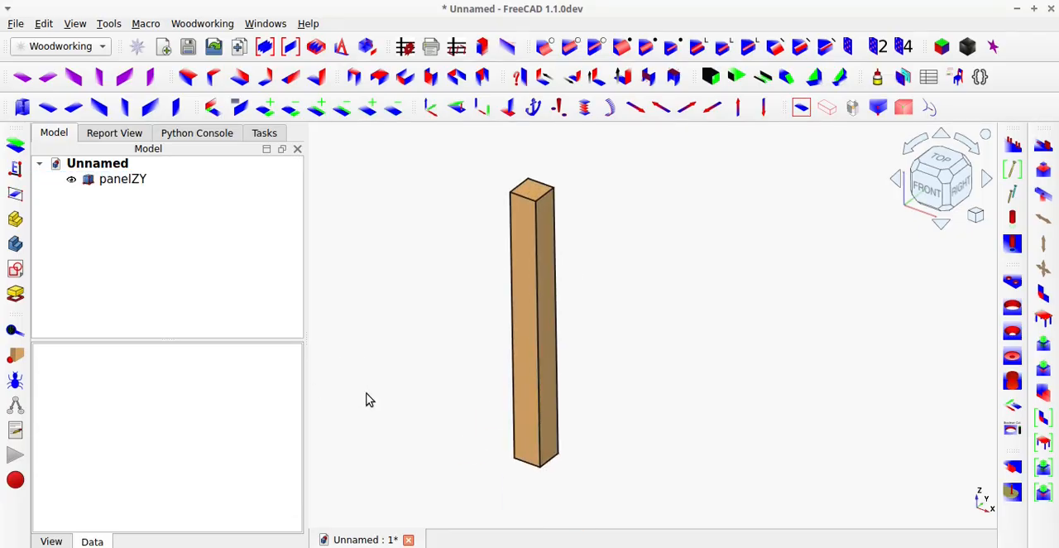
left_click(530, 194)
mouse_move(528, 414)
middle_mouse_down()
mouse_move(522, 345)
mouse_move(530, 418)
middle_mouse_up()
left_click(534, 452)
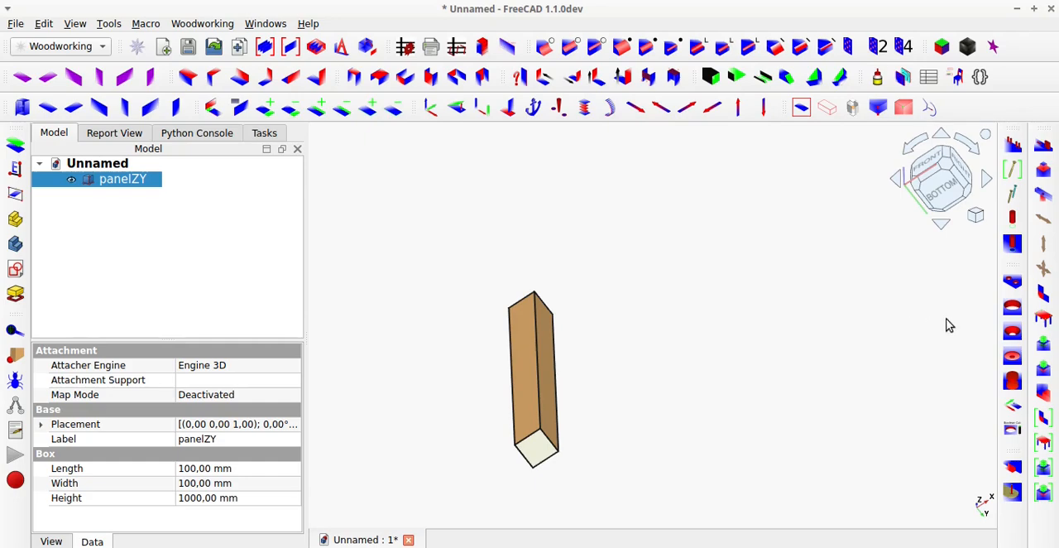
left_click(1044, 346)
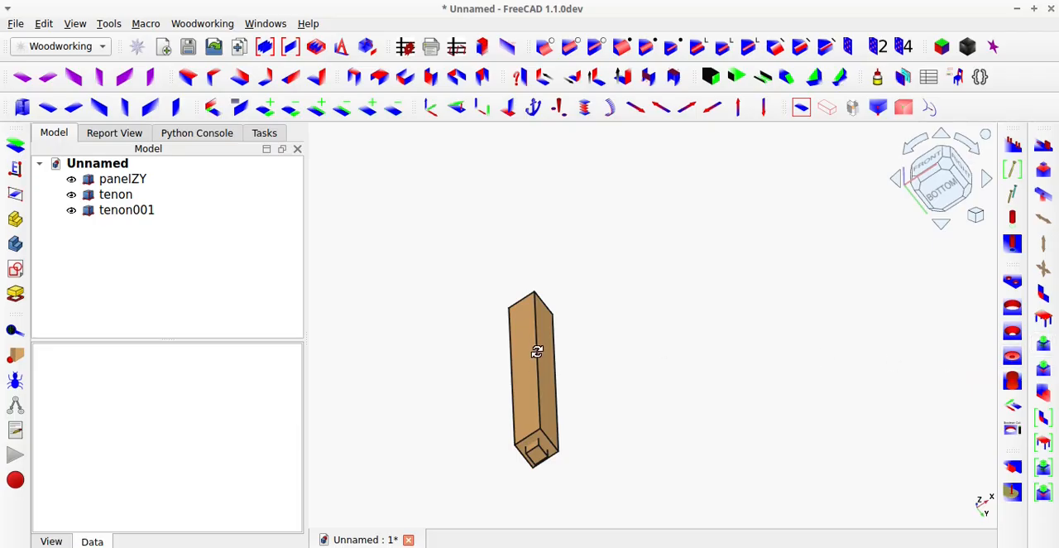
middle_click_drag(537, 352, 485, 427)
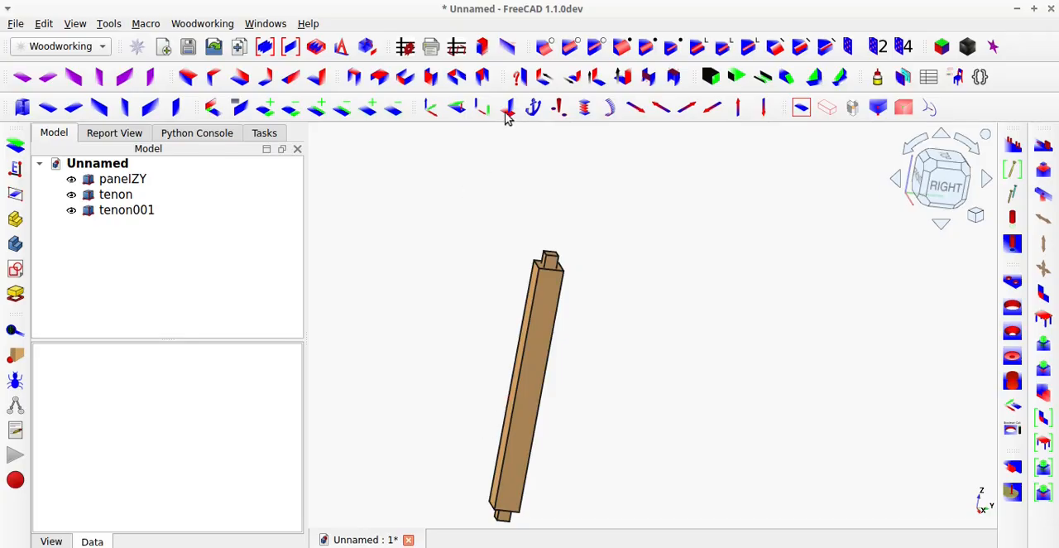
Start magicMeasure with preselection mode off and measure from a top tenon corner to the bottom tenon's end face.
left_click(508, 49)
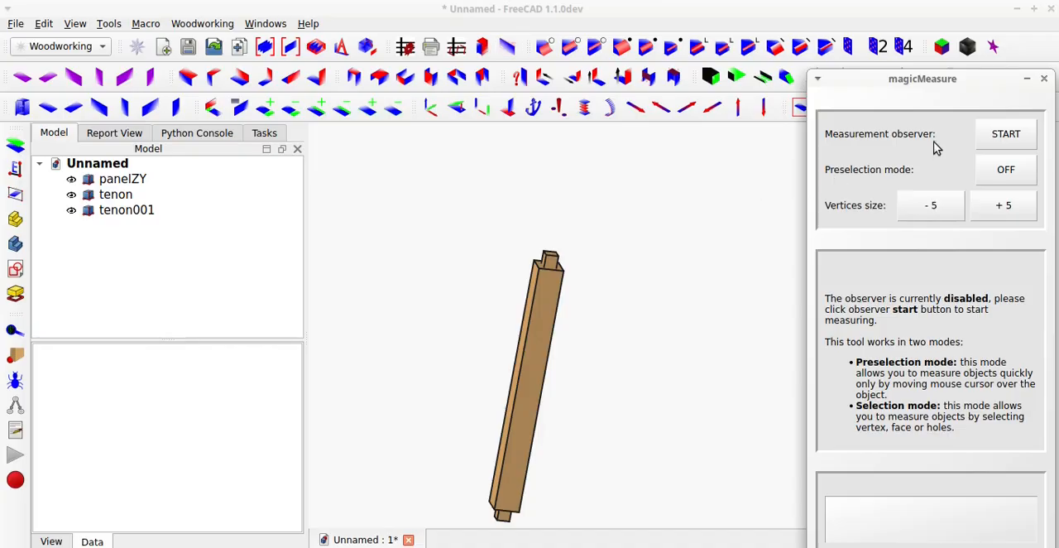
left_click(1003, 134)
left_click(991, 168)
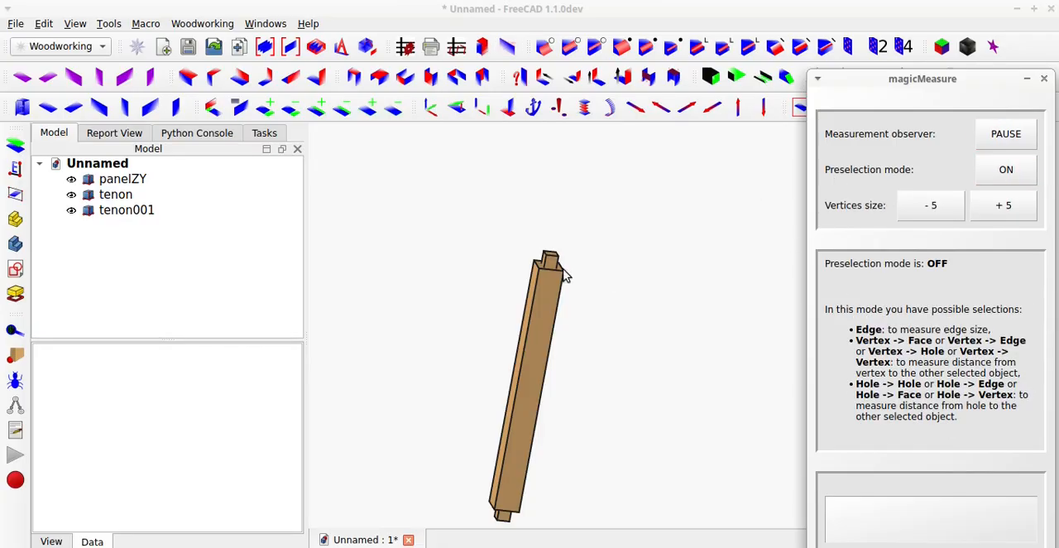
scroll(561, 269, "up", 6)
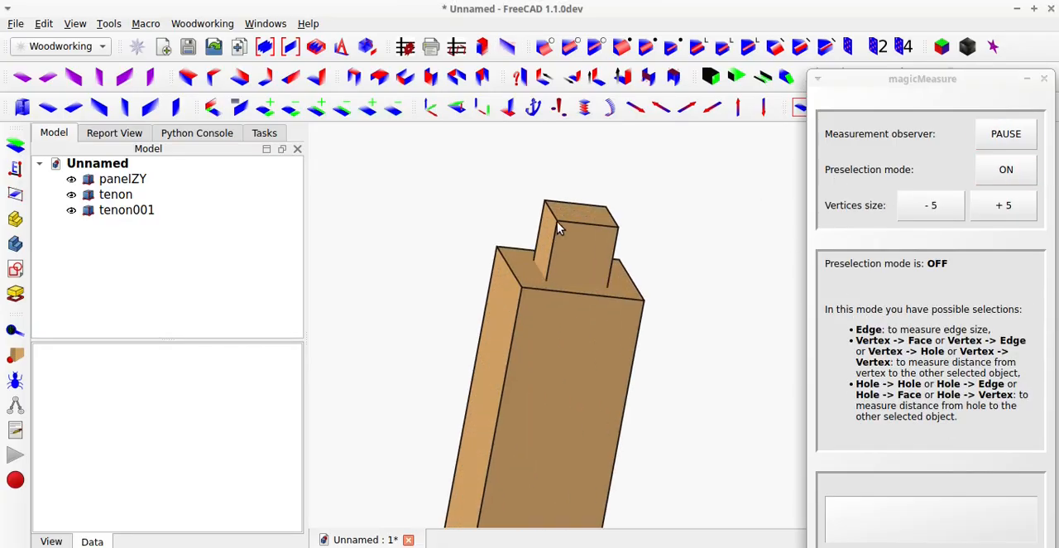
left_click(556, 219)
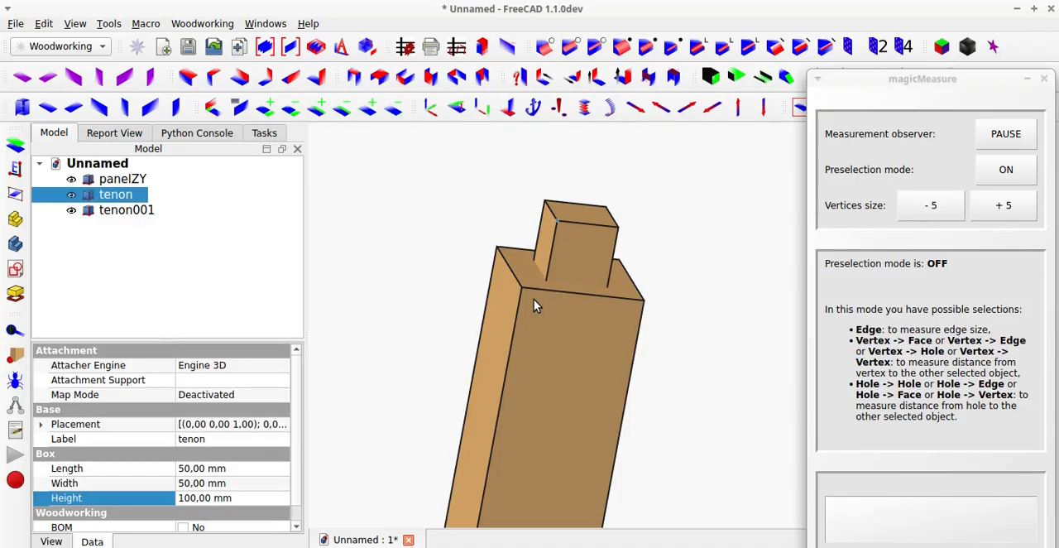
scroll(534, 298, "down", 5)
middle_click_drag(516, 313, 540, 397)
scroll(539, 397, "up", 2)
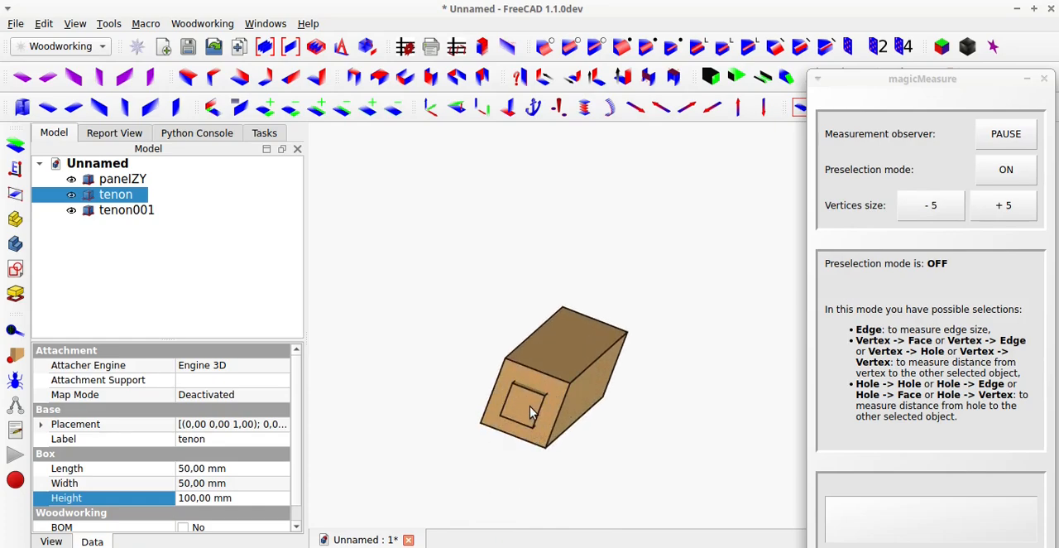
left_click(604, 399)
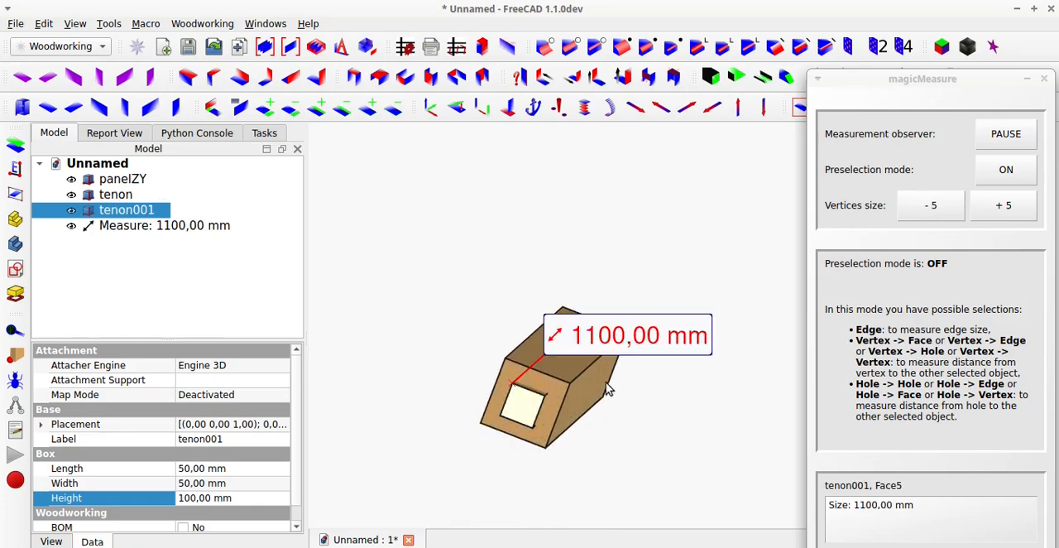
Measure from the top tenon's outer corner to the post's top face, and close the measuring tool.
middle_click_drag(613, 391, 444, 422)
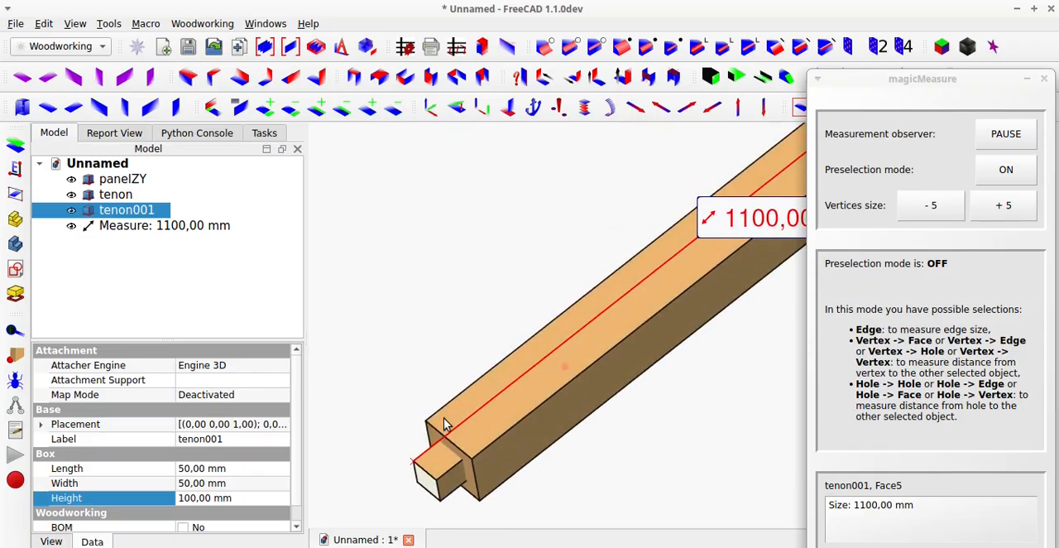
scroll(433, 416, "down", 6)
scroll(546, 331, "up", 5)
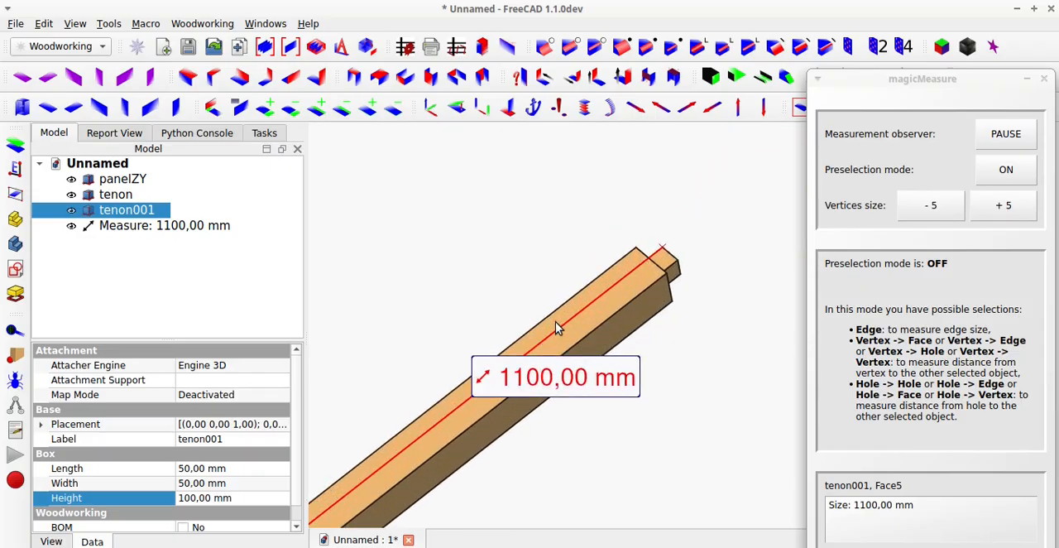
middle_click_drag(610, 307, 506, 283)
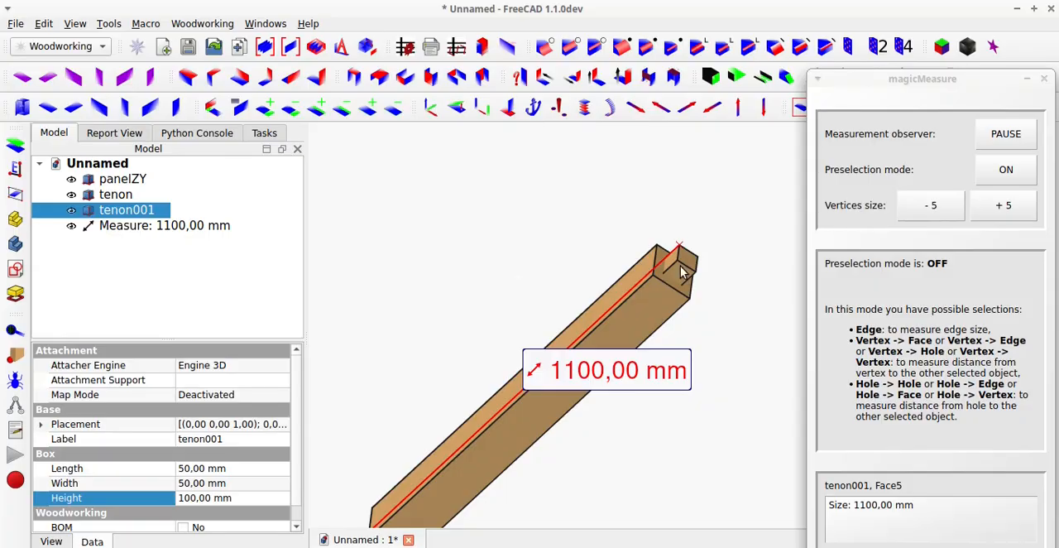
scroll(678, 271, "up", 5)
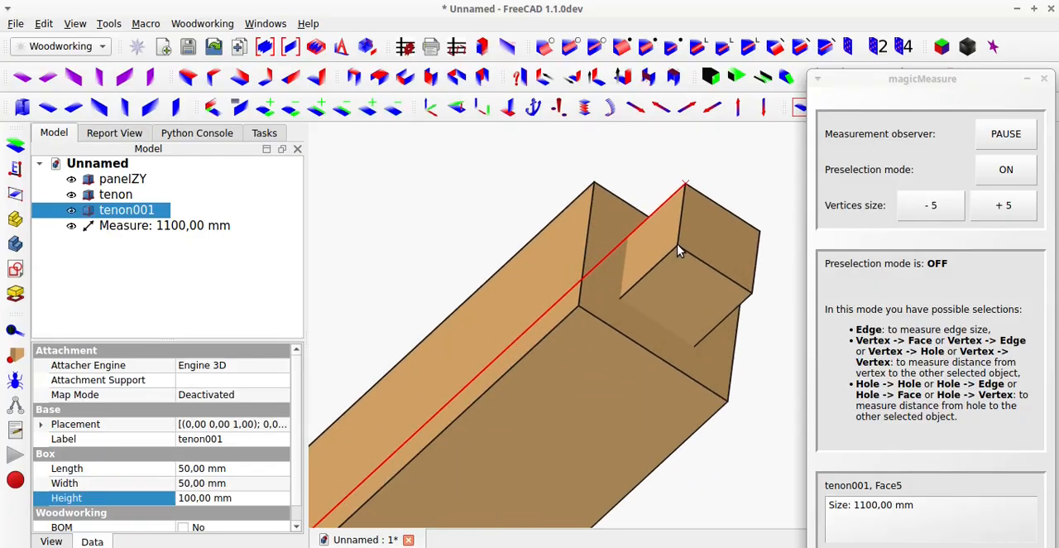
left_click(677, 245)
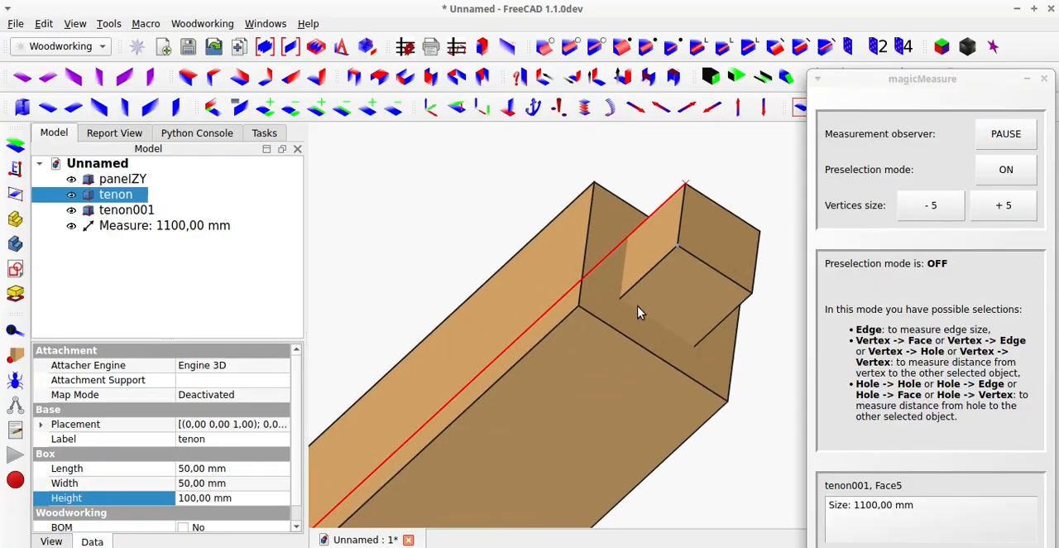
left_click(609, 366)
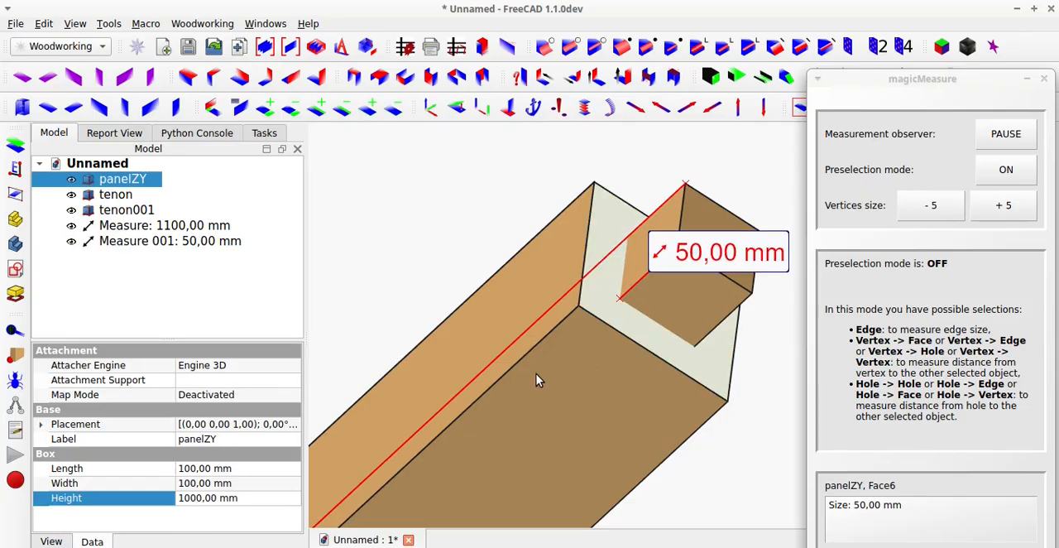
scroll(536, 373, "down", 4)
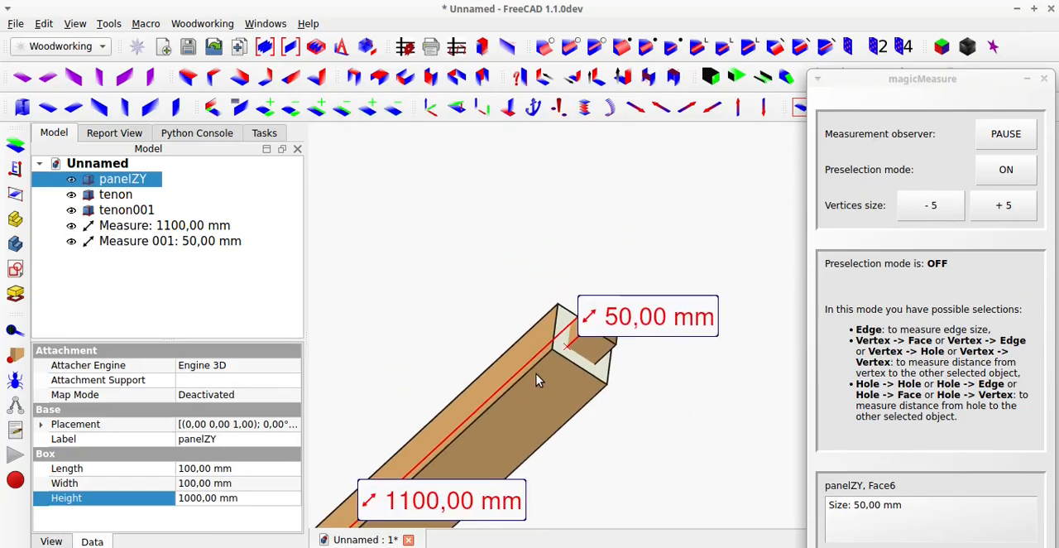
left_click(1044, 79)
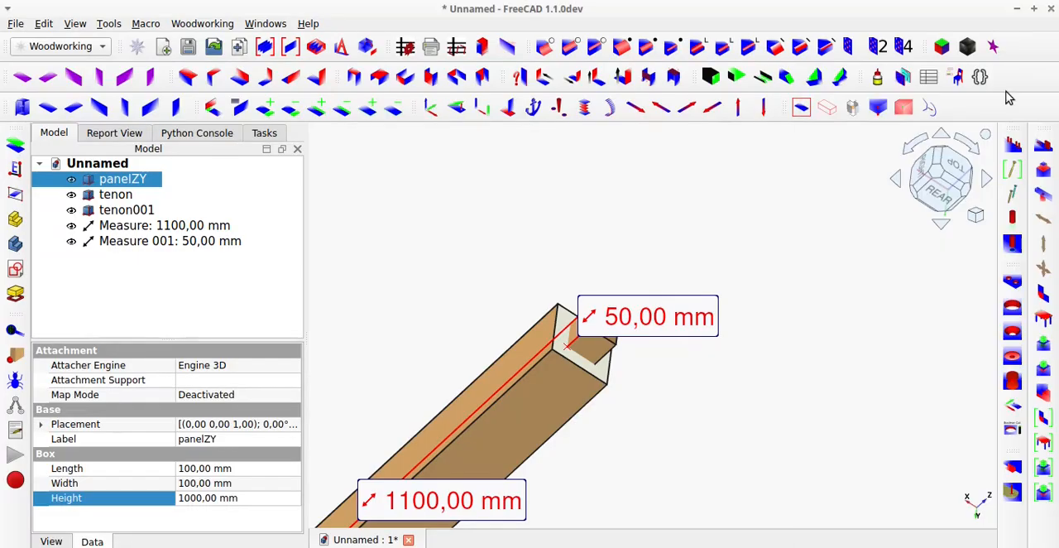
Restore the standard view and move both measurement labels clear of the post.
left_click(801, 109)
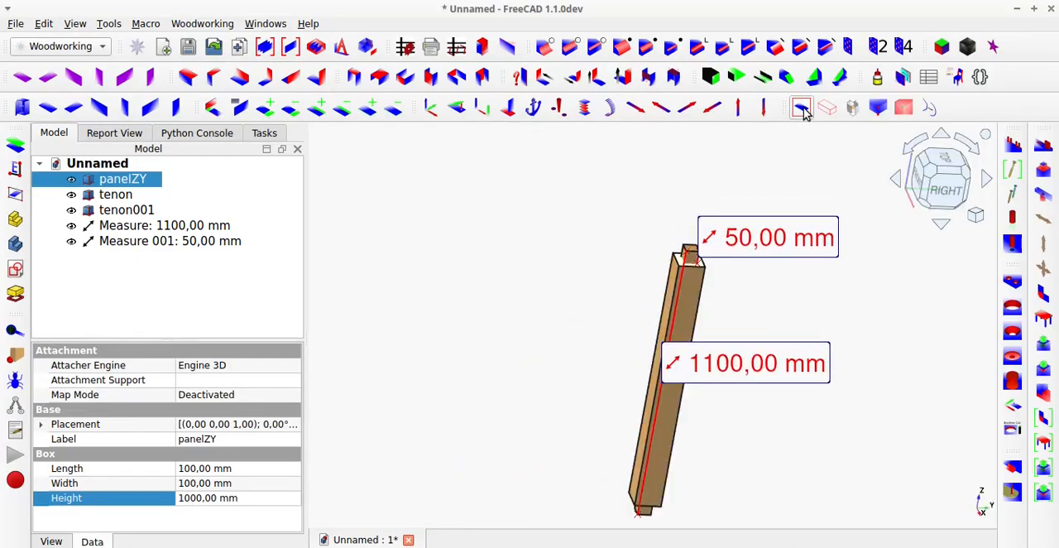
left_click_drag(782, 354, 849, 339)
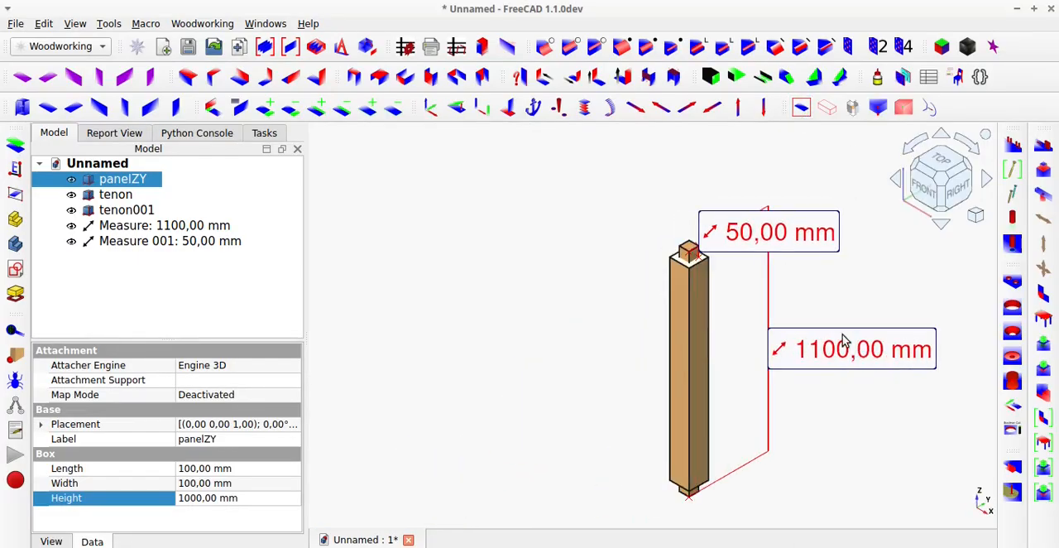
left_click_drag(735, 233, 793, 291)
left_click_drag(793, 351, 648, 184)
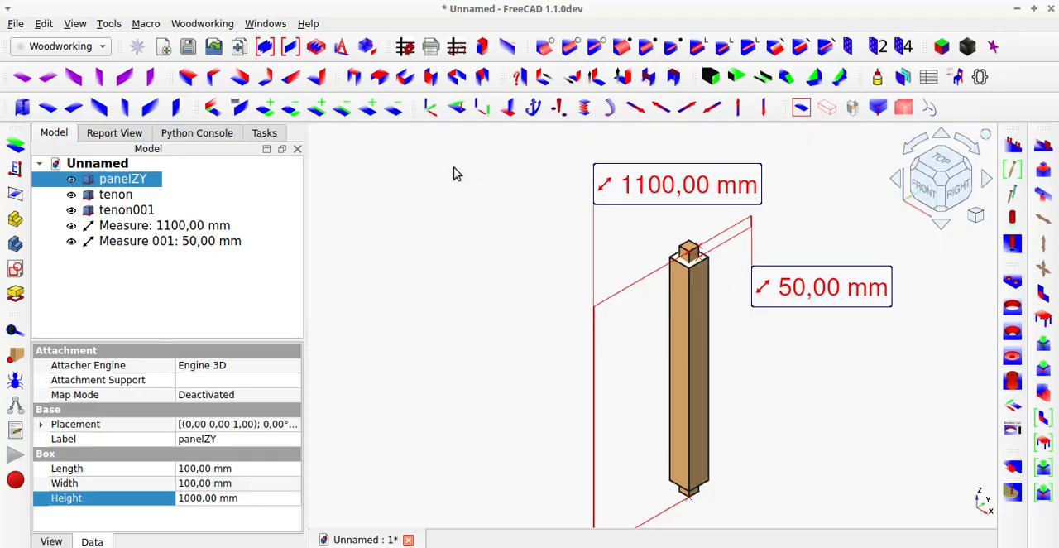
Generate the toCut cut-list spreadsheet with report type n, review its contents and close it.
left_click(405, 49)
left_click(386, 57)
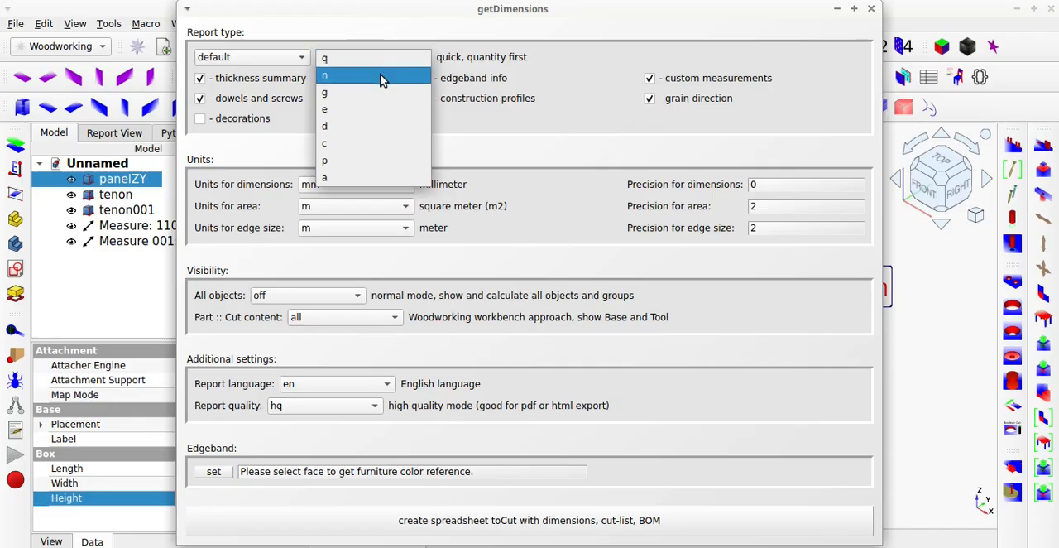
left_click(382, 76)
left_click(716, 520)
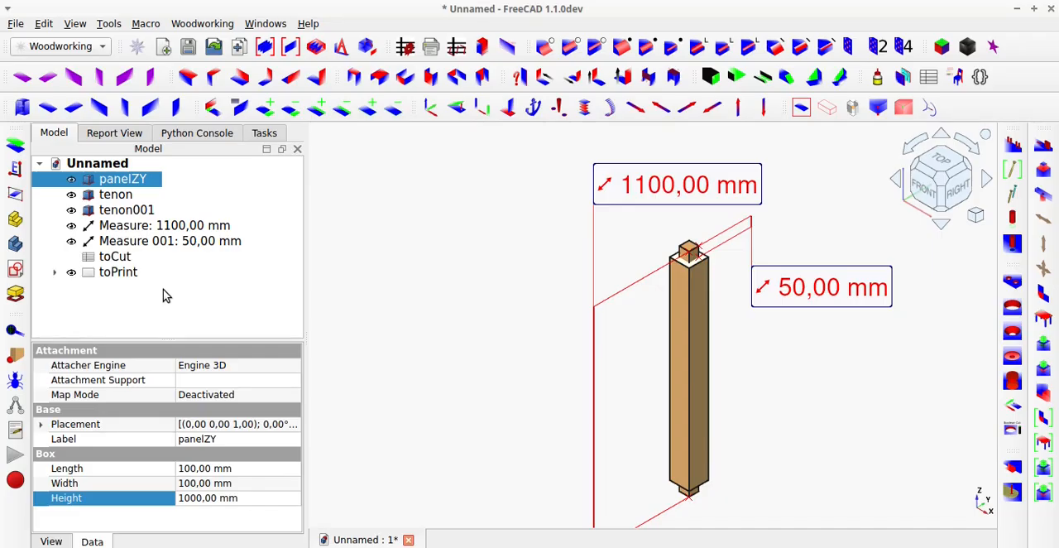
double_click(115, 257)
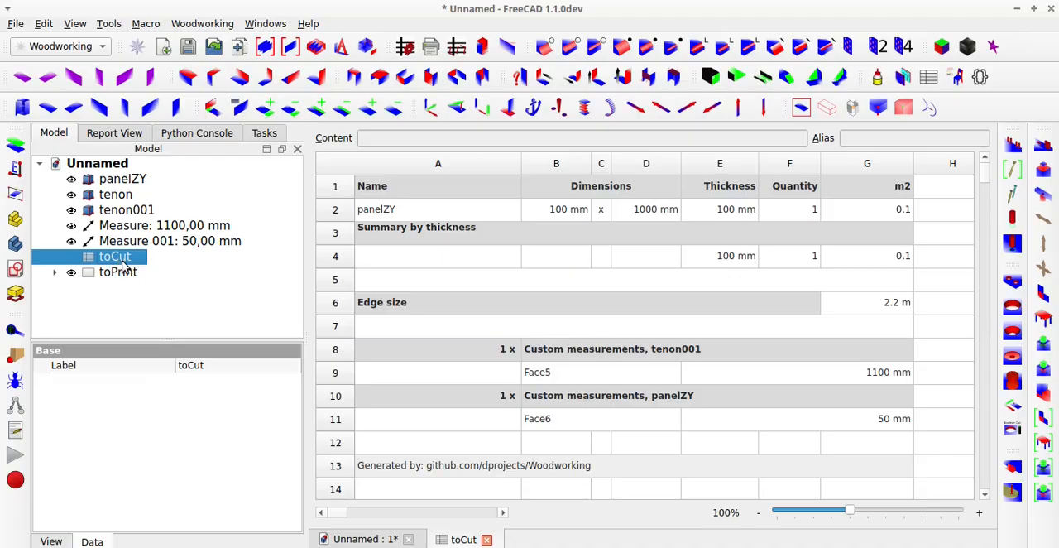
left_click(486, 539)
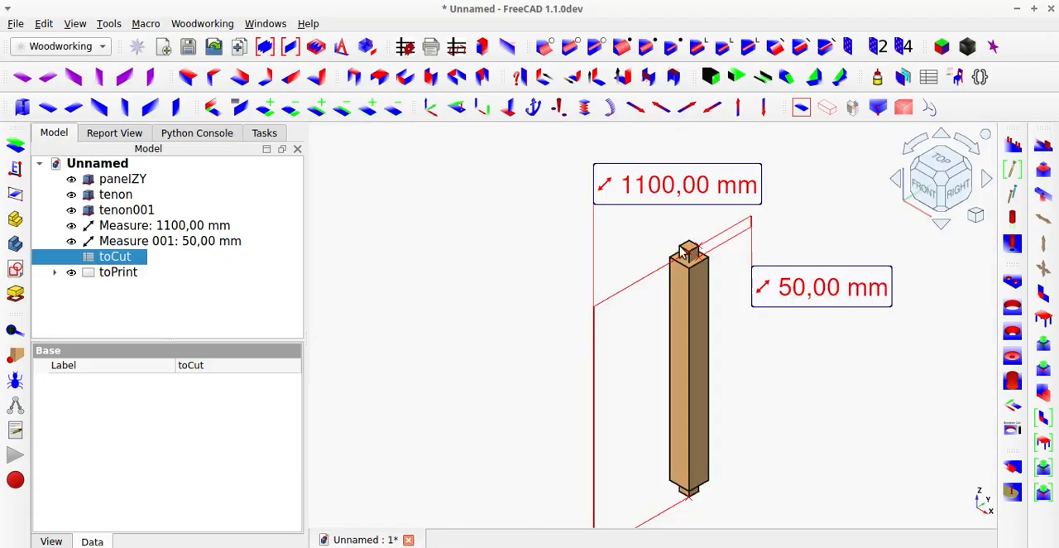
Enable the BOM property for both tenons so that they are included in the cut list.
left_click(119, 212)
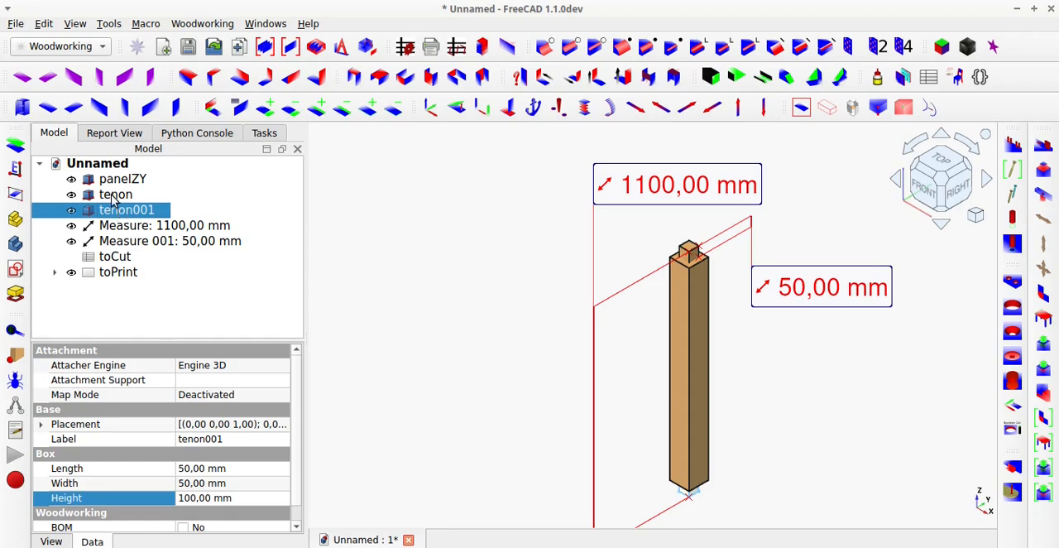
left_click(114, 197)
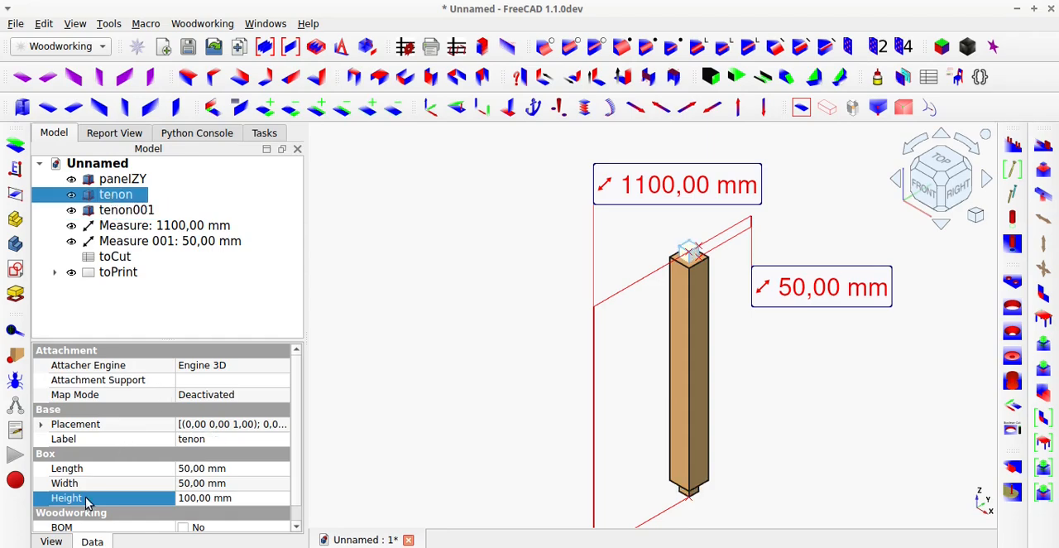
scroll(88, 503, "down", 1)
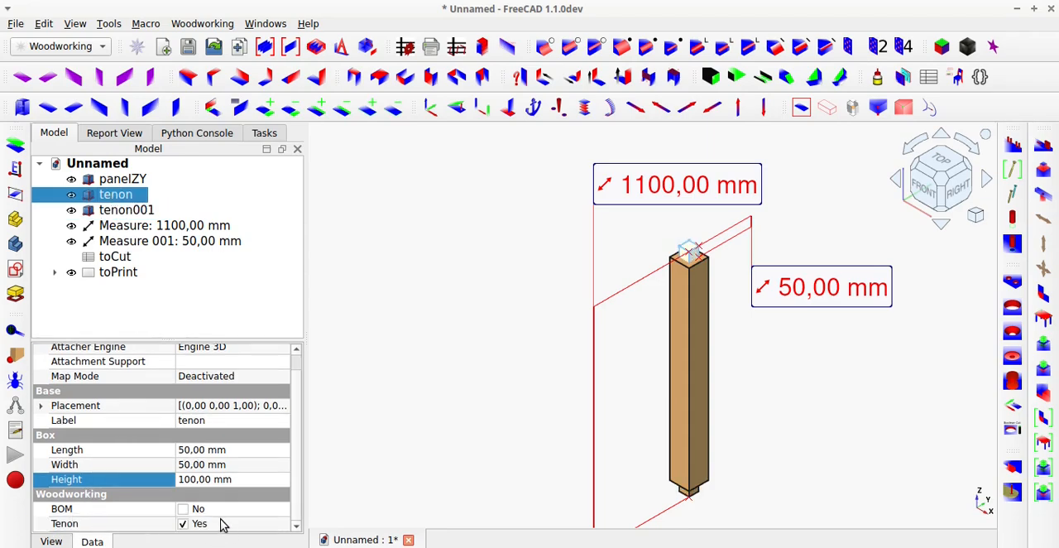
left_click(184, 510)
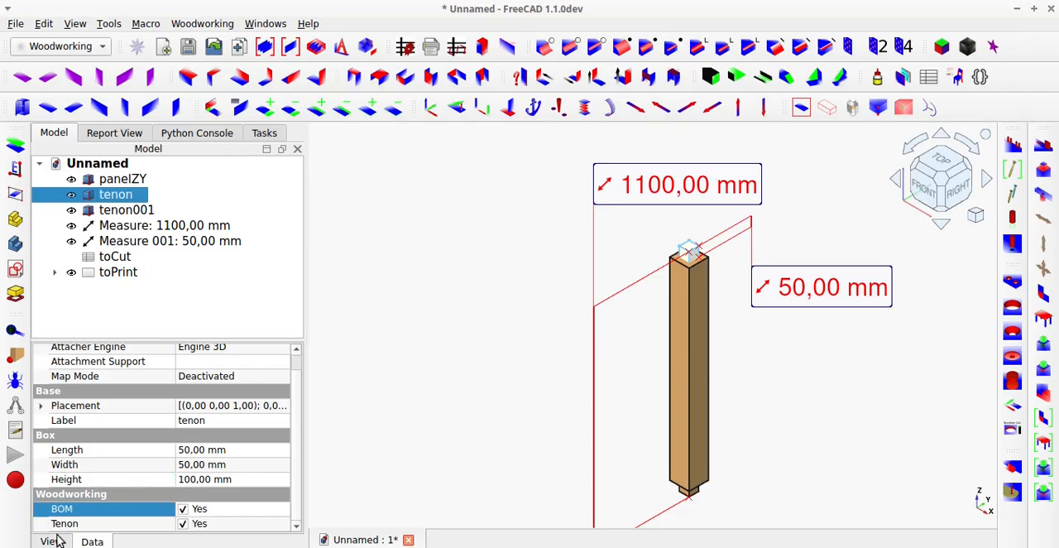
left_click(99, 213)
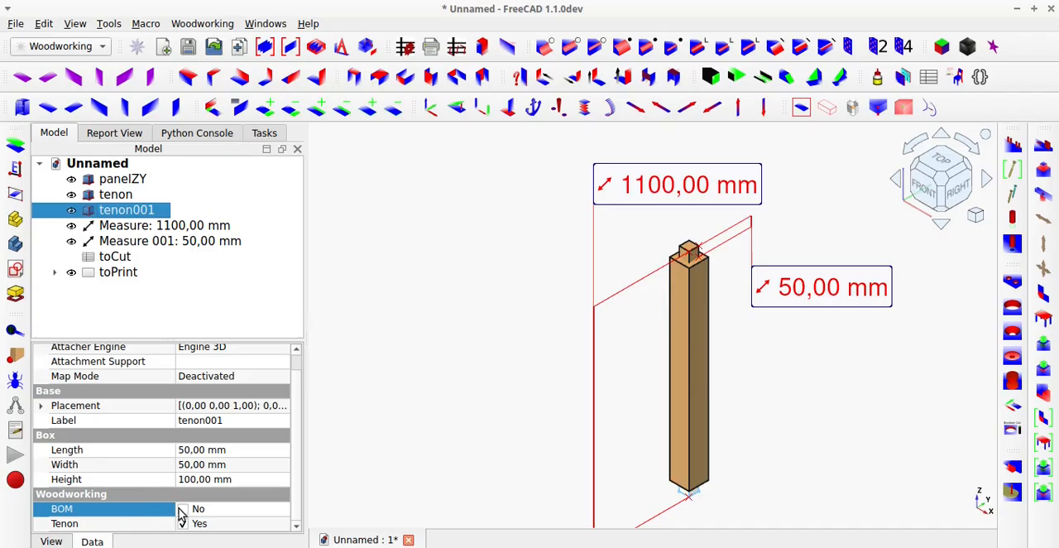
left_click(183, 510)
left_click(368, 203)
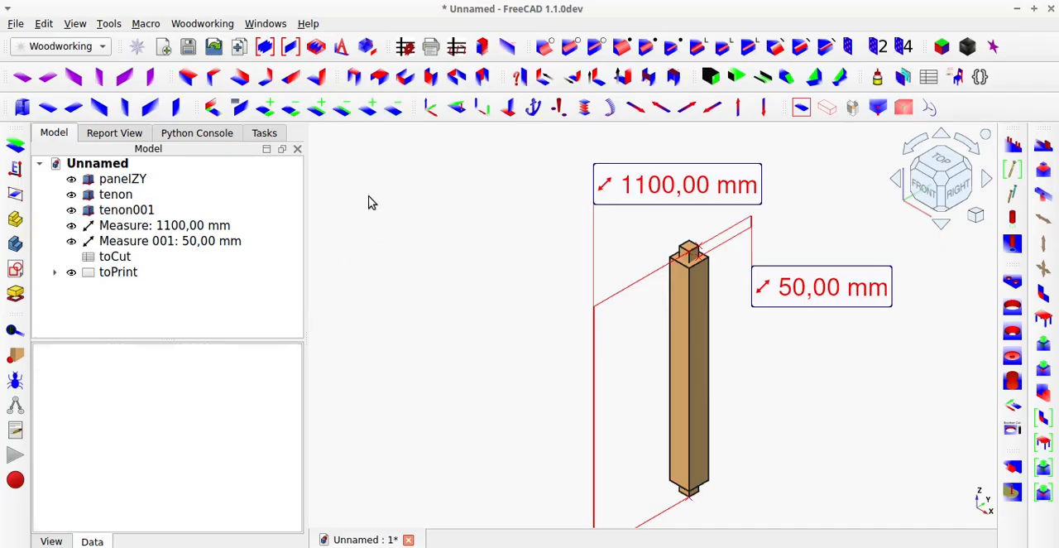
Generate the toCut cut list with report type n, check the rows for both tenons, and close the spreadsheet.
left_click(405, 50)
left_click(382, 54)
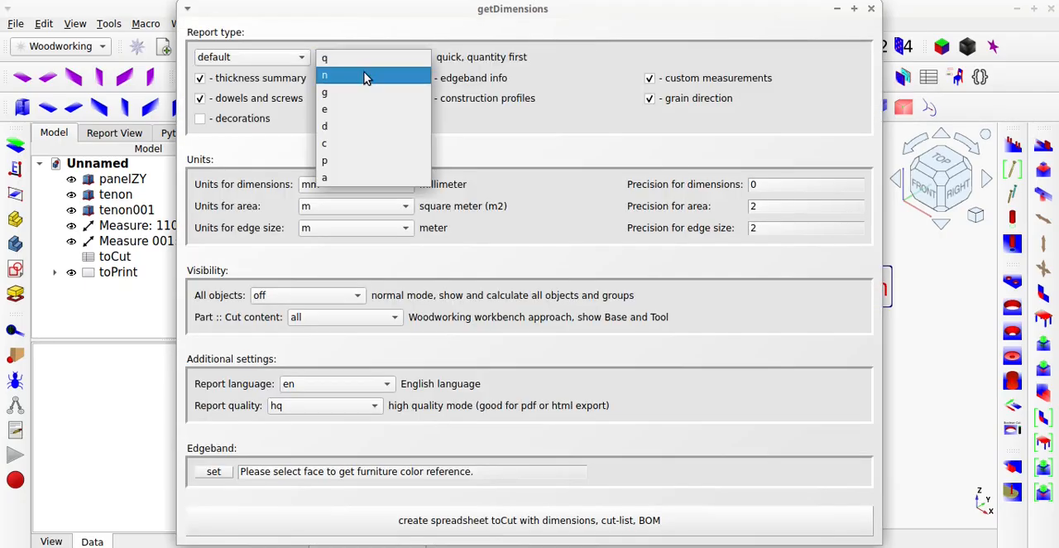
left_click(351, 71)
left_click(741, 519)
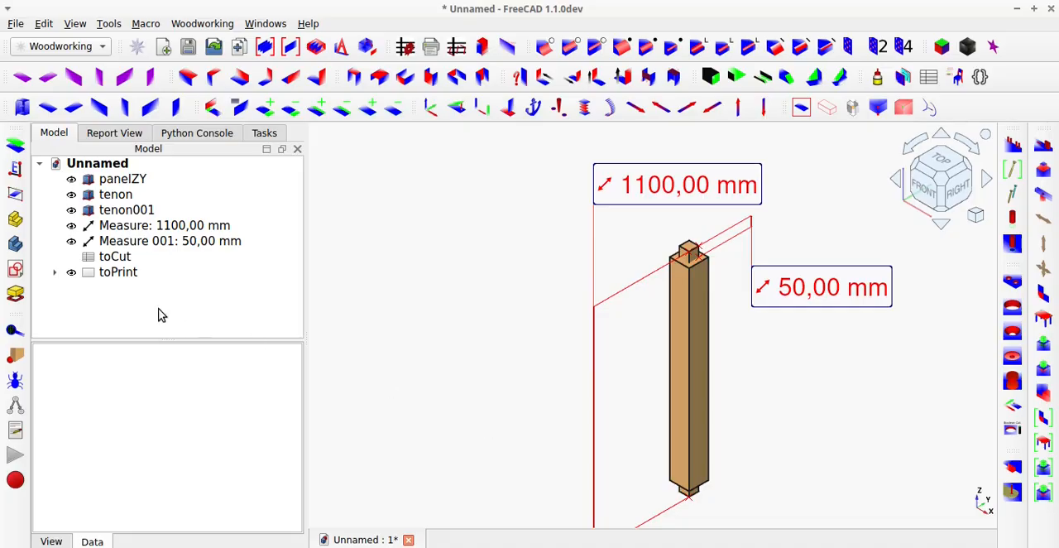
double_click(117, 261)
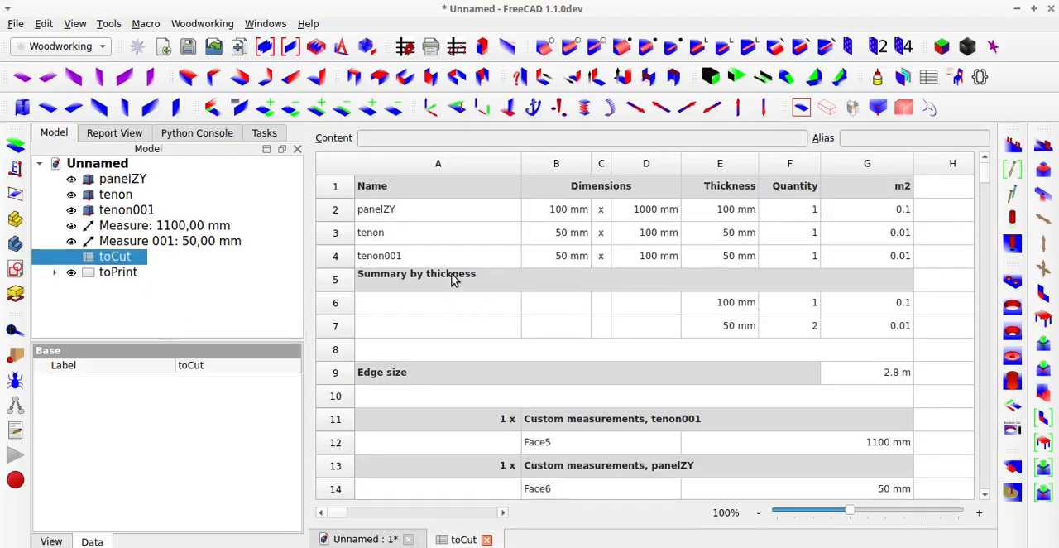
left_click(422, 235)
left_click(475, 258)
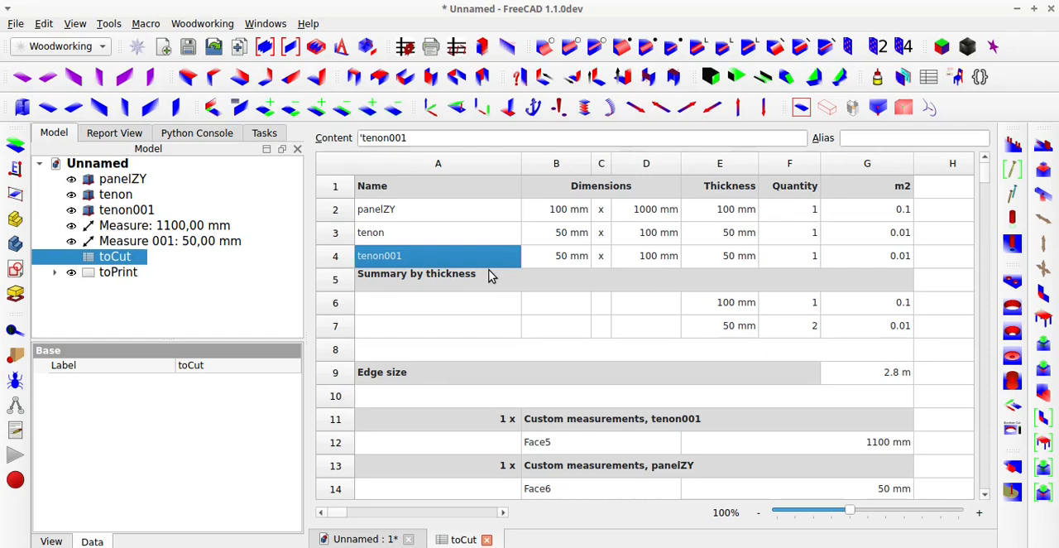
left_click(487, 540)
Hide the top tenon to check the post's top face beneath it, show it again and clear the selection.
scroll(453, 414, "down", 1)
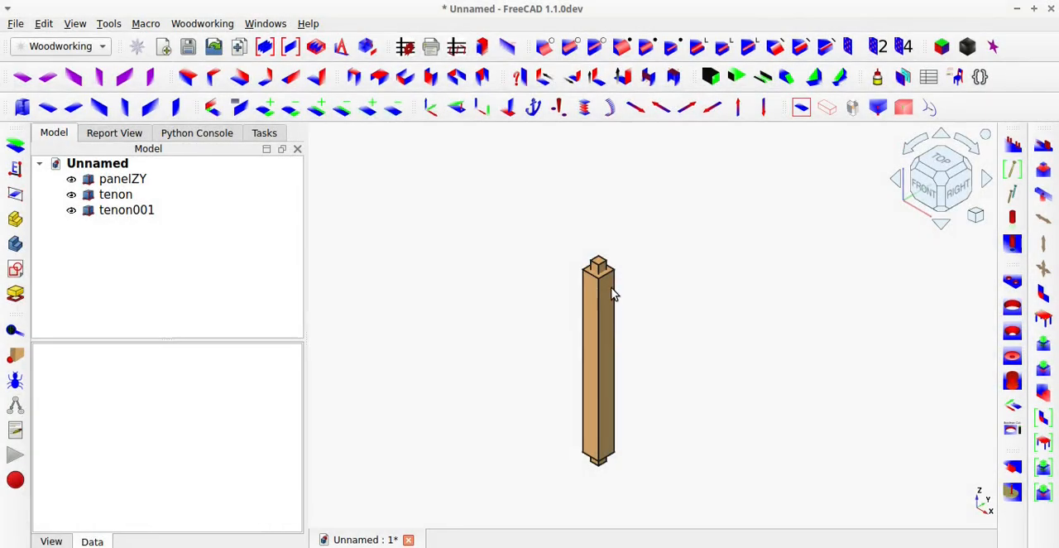
scroll(613, 294, "up", 6)
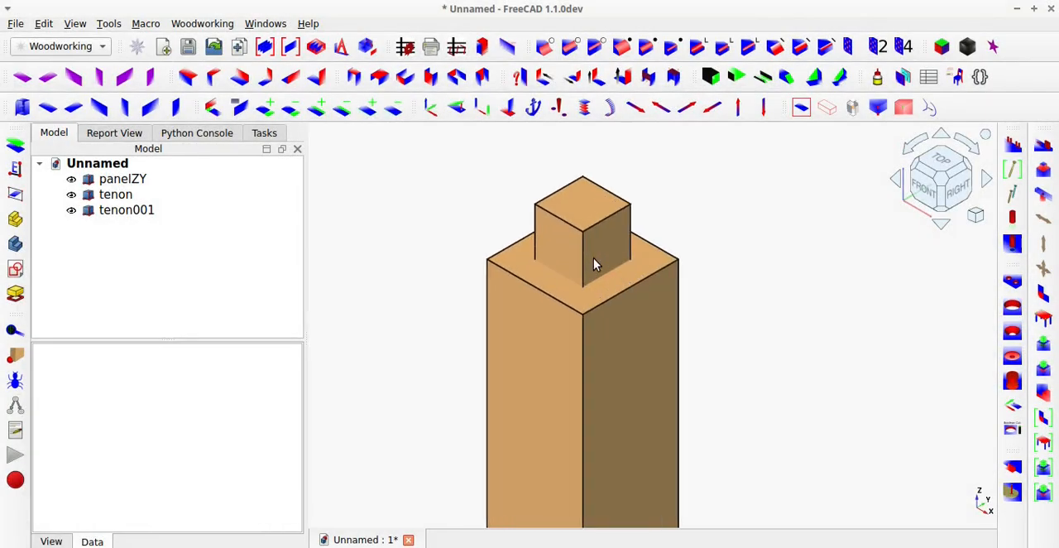
left_click(593, 258)
key("space")
middle_click_drag(594, 258, 621, 257)
key("space")
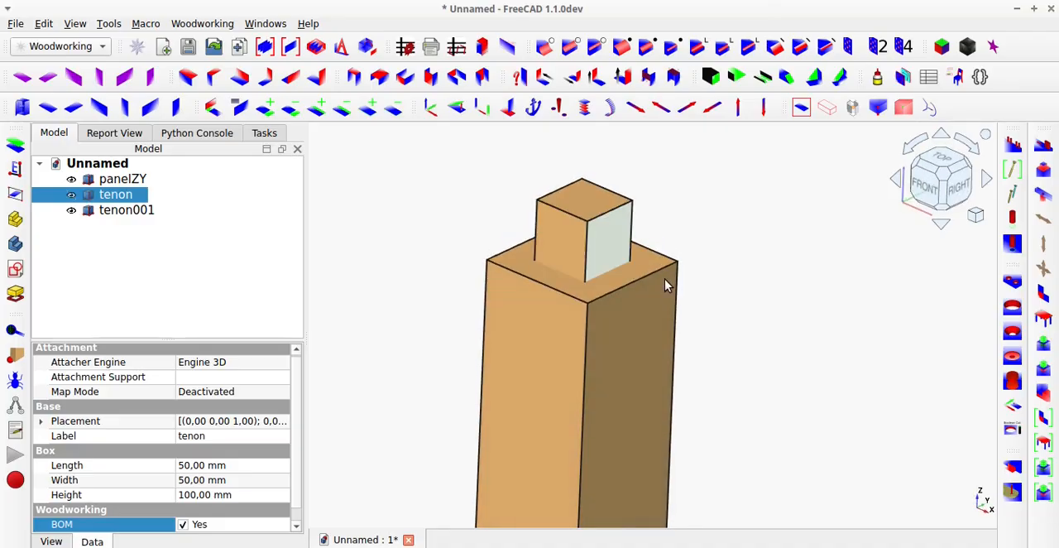
left_click(744, 288)
scroll(744, 289, "down", 8)
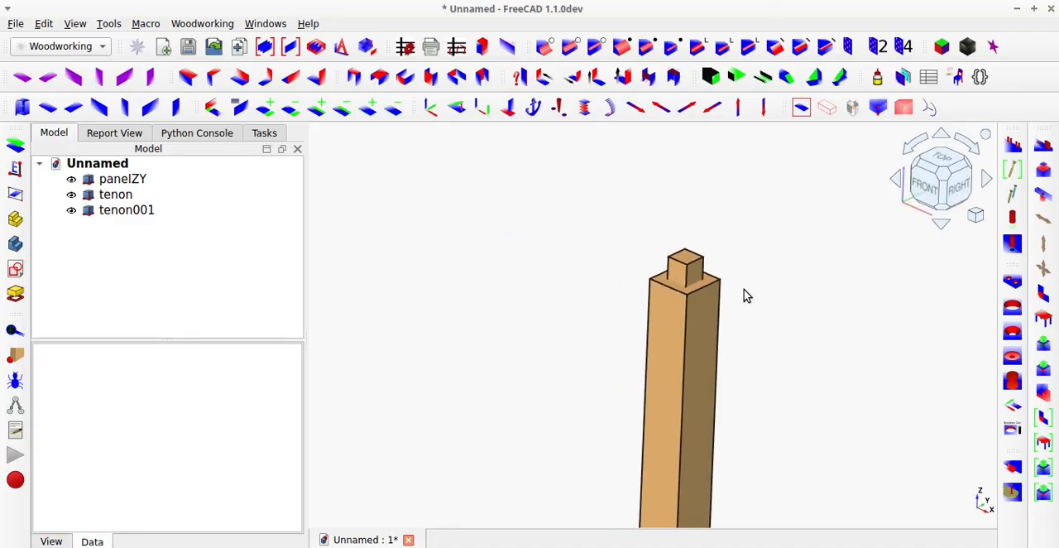
Cut both tenons from panelZY using the cutTenonDowels tool, which works with copies of the tenons.
middle_click_drag(792, 373, 660, 302)
right_click(660, 305)
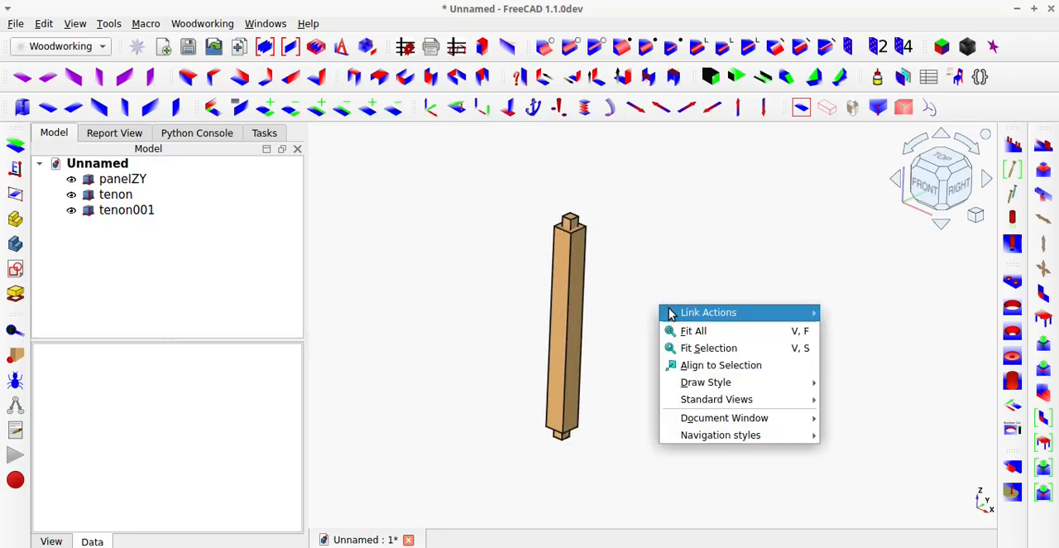
left_click(621, 326)
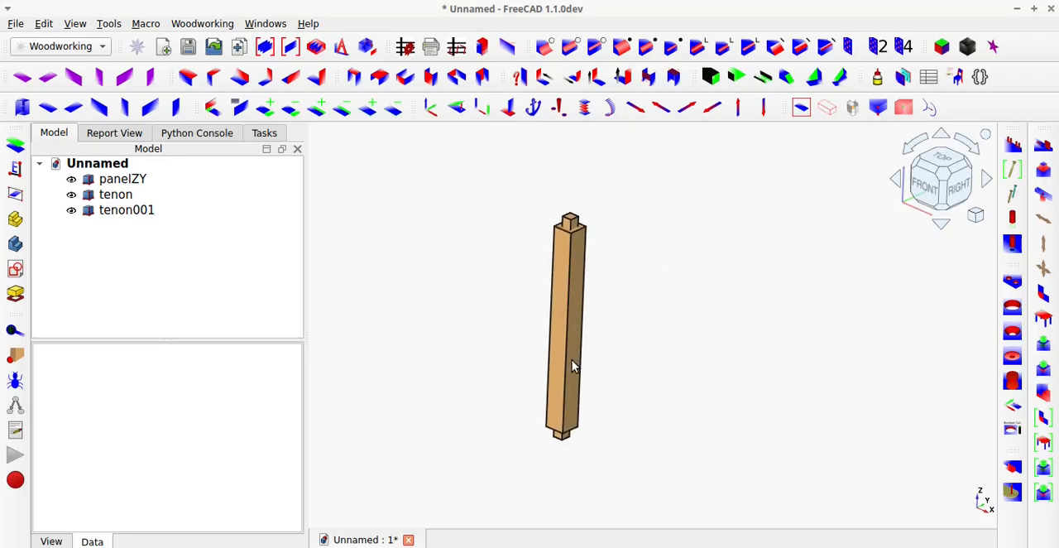
left_click(124, 180)
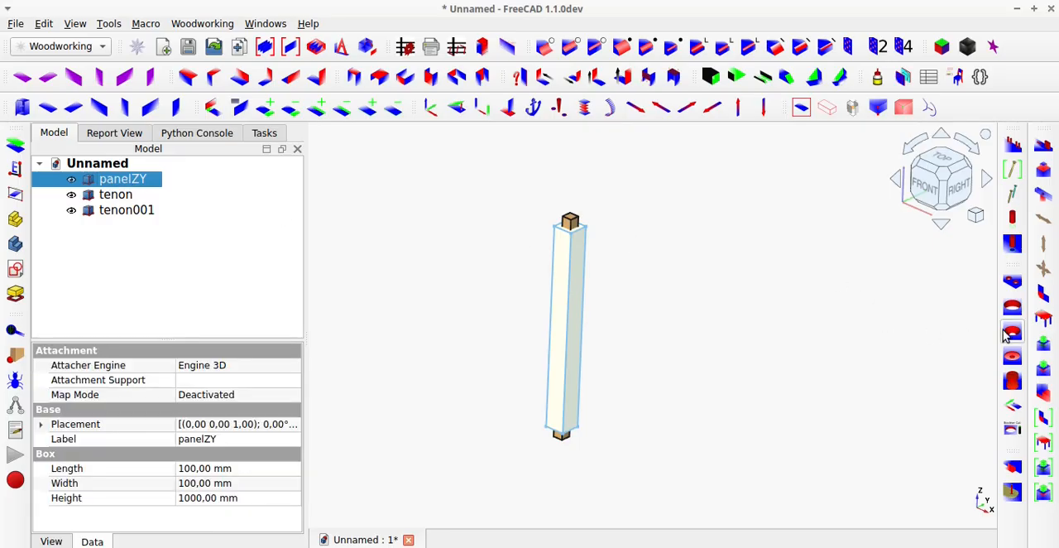
left_click(1044, 371)
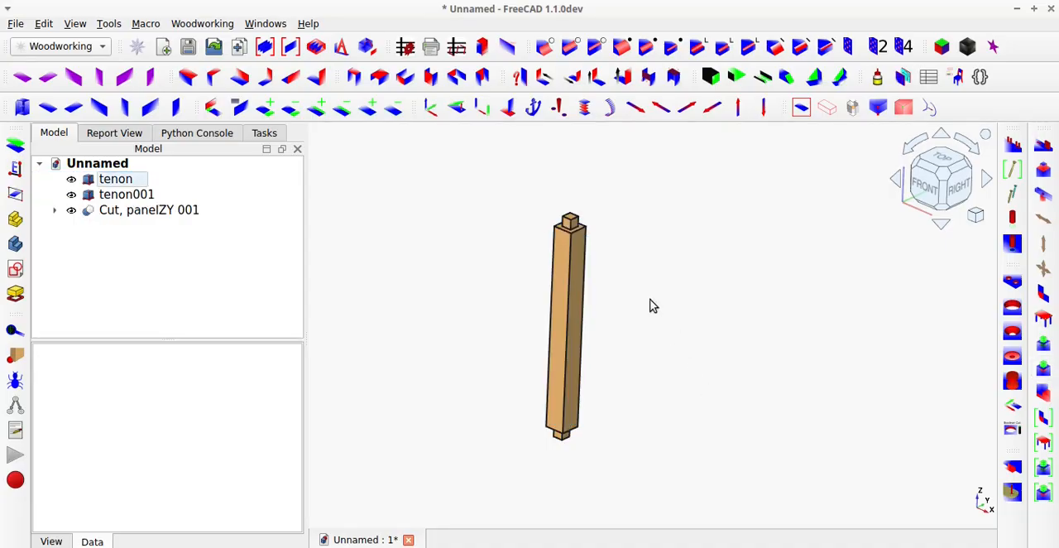
Hide the top tenon to inspect the socket cut into the post's top end.
scroll(547, 217, "up", 5)
left_click(547, 212)
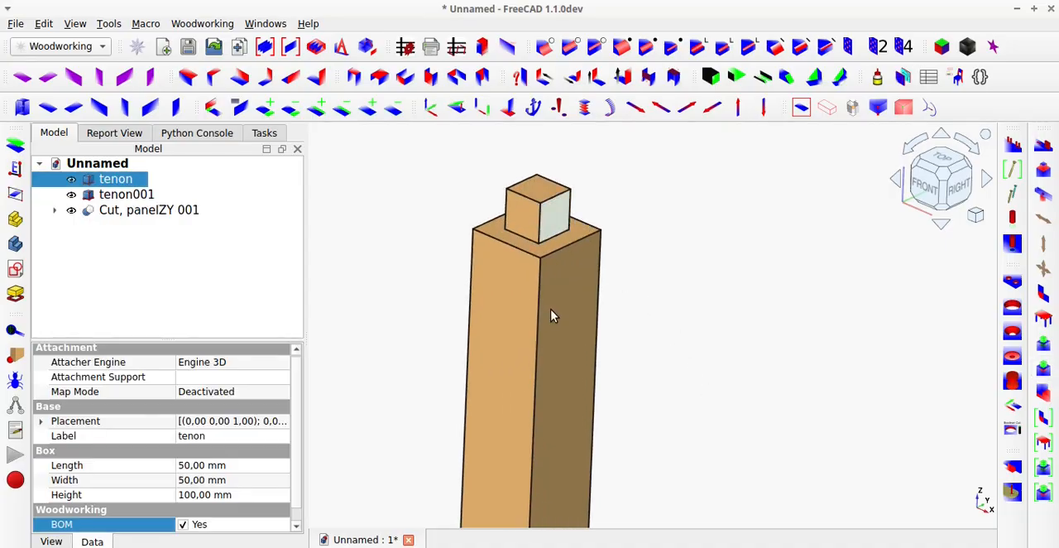
key("space")
mouse_move(547, 307)
middle_mouse_down()
mouse_move(549, 390)
mouse_move(540, 295)
middle_mouse_up()
scroll(543, 296, "down", 8)
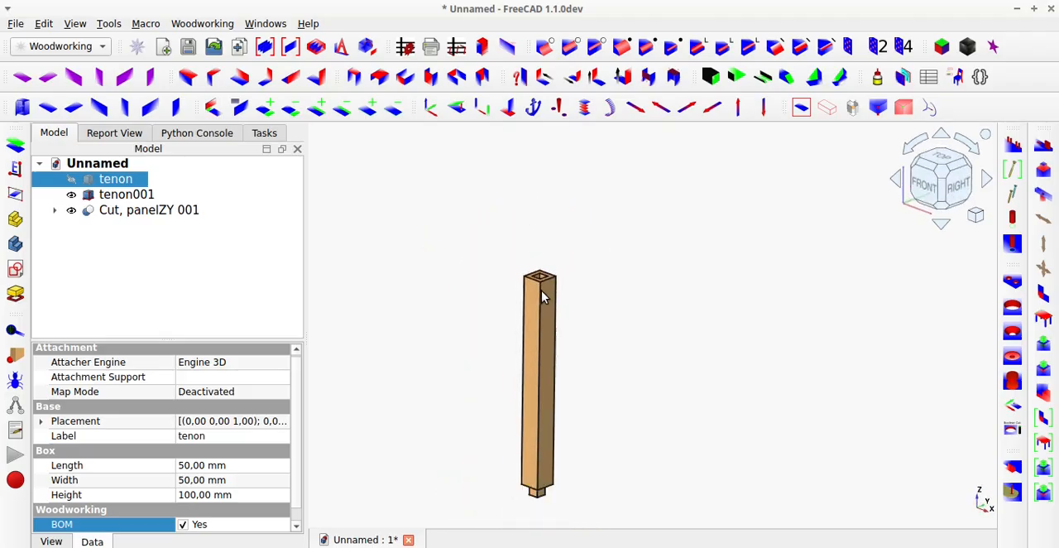
Hide the bottom tenon to inspect the socket cut into the post's lower end, and show the tenon again.
scroll(532, 395, "up", 6)
scroll(534, 379, "up", 3)
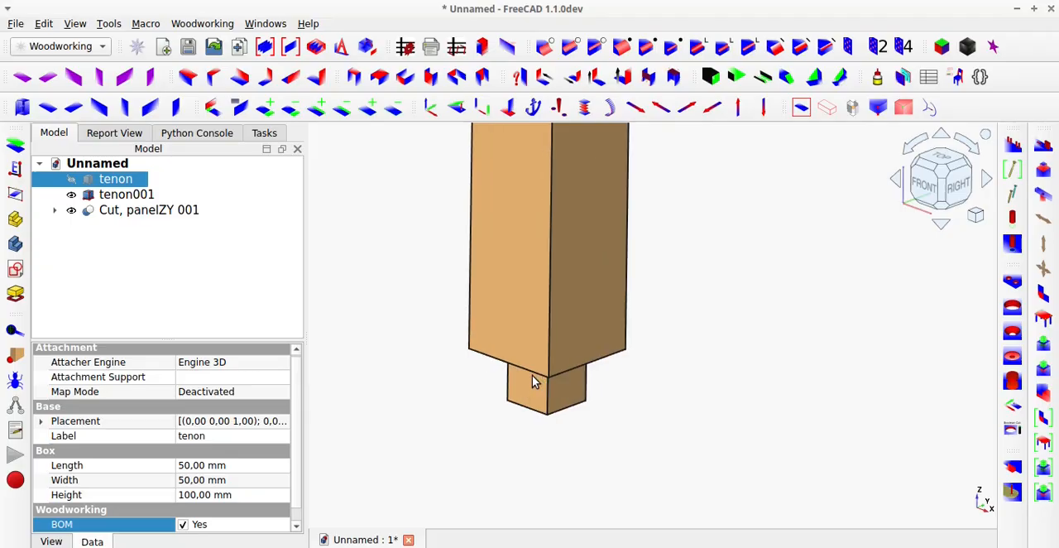
middle_click_drag(534, 378, 537, 324)
left_click(540, 411)
key("space")
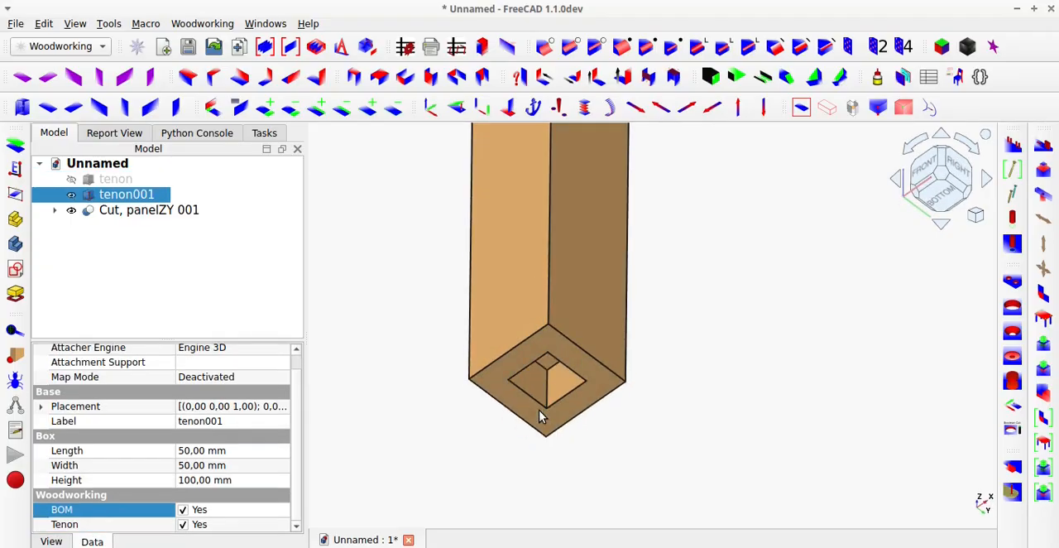
middle_click_drag(540, 411, 538, 433)
key("space")
scroll(539, 433, "down", 3)
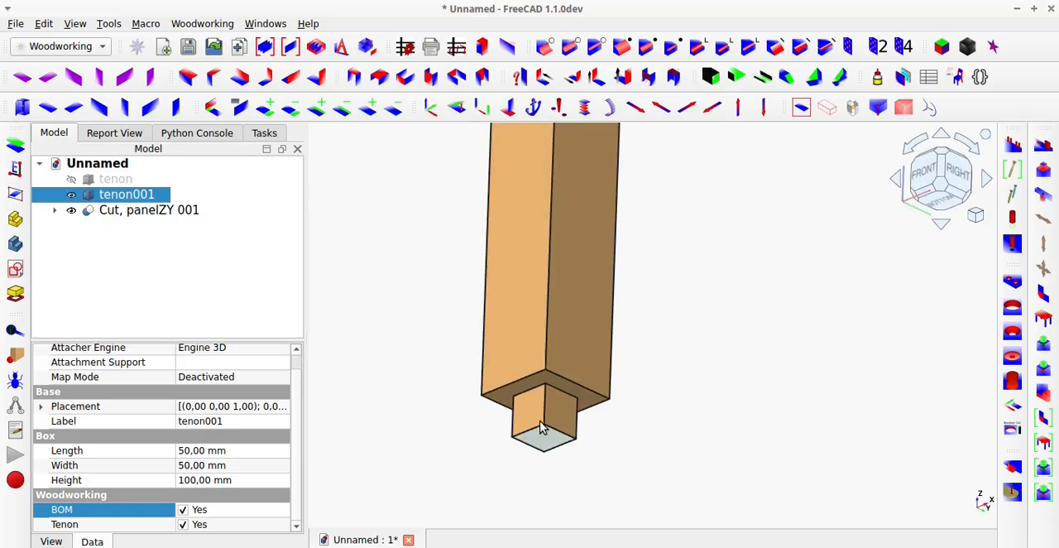
Restore the standard view, show the top tenon again and clear the selection.
left_click(800, 109)
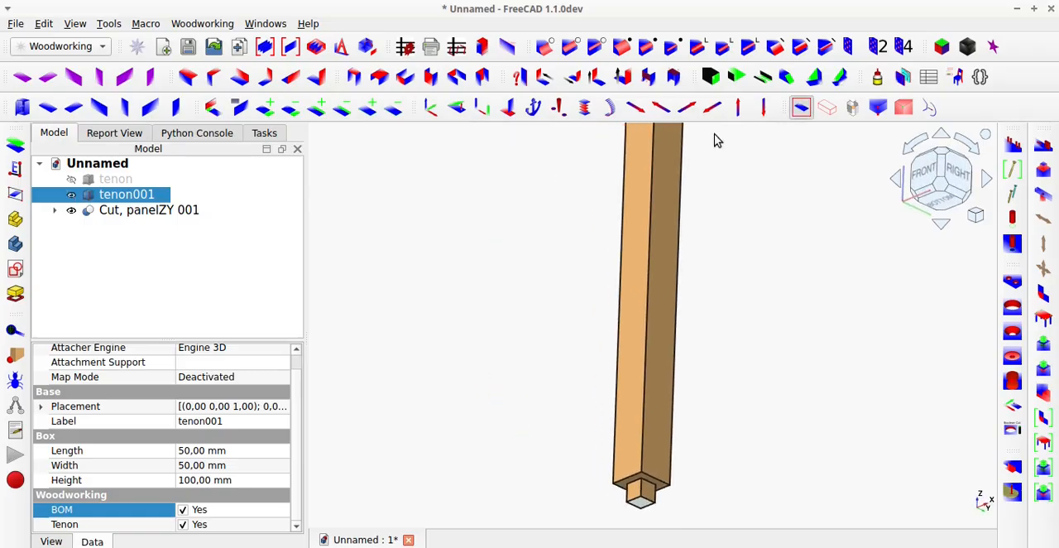
left_click(130, 181)
key("space")
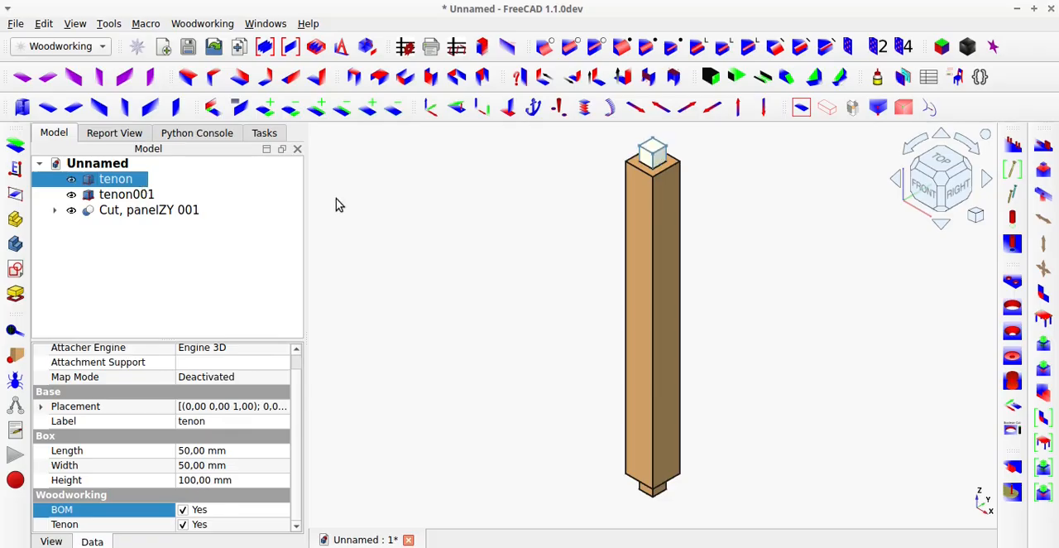
left_click(358, 210)
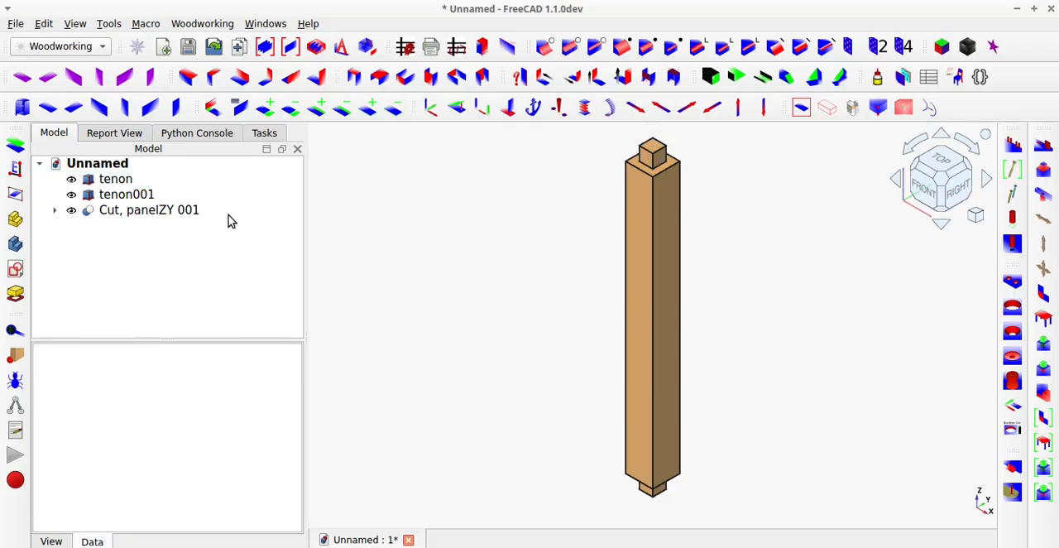
Expand the panelZY cut object in the model tree to examine its nested cut, panel and tenon copies.
left_click(54, 212)
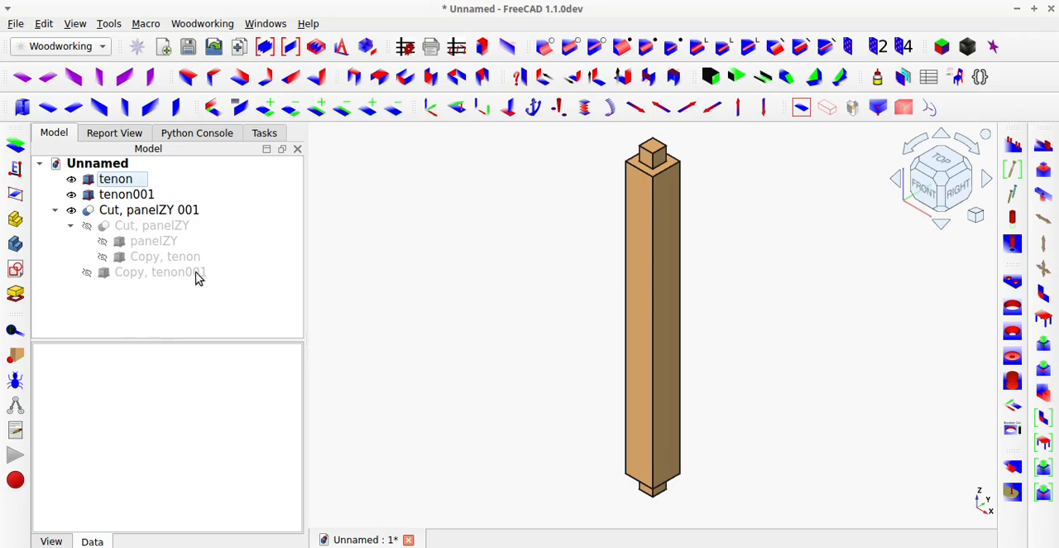
left_click(177, 213)
left_click(479, 301)
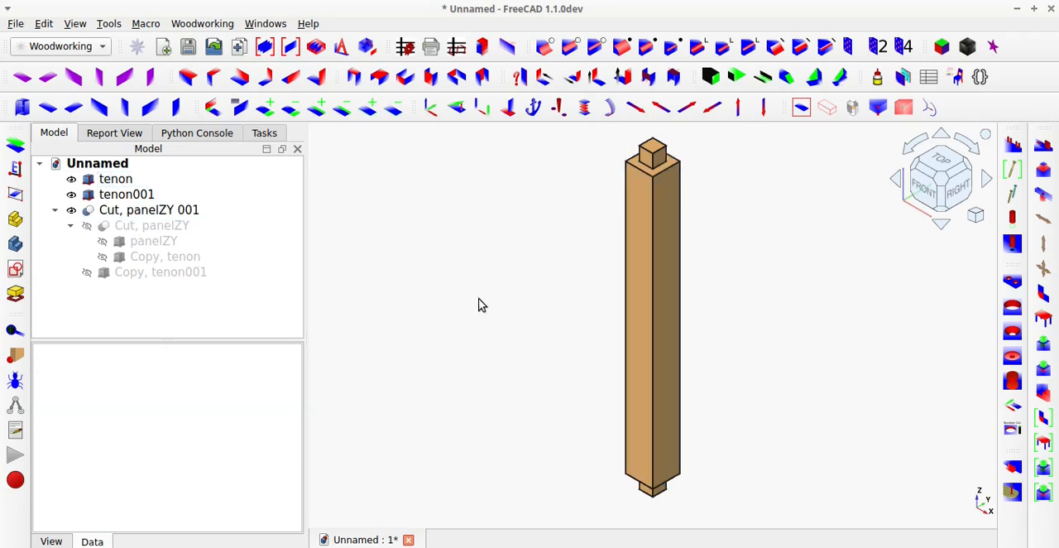
scroll(472, 314, "down", 1)
scroll(626, 275, "up", 1)
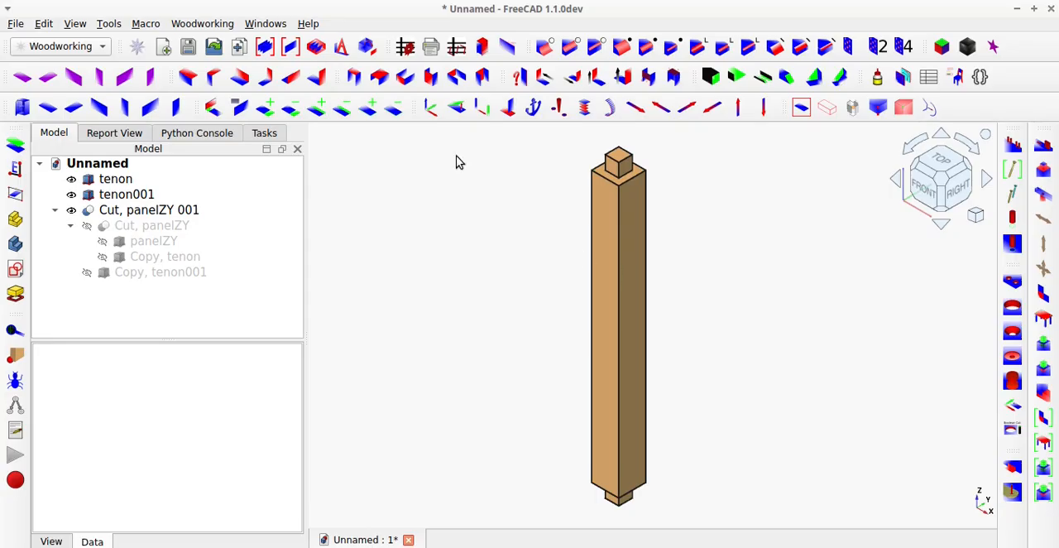
Generate toCut for the cut post with report type n, review the listed parts and close the spreadsheet.
left_click(407, 48)
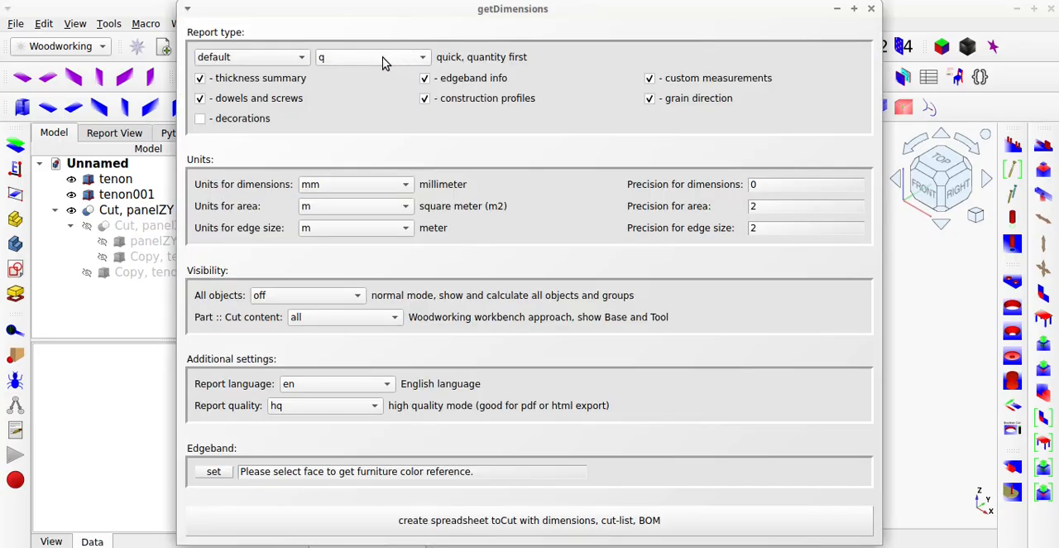
left_click(384, 60)
left_click(381, 74)
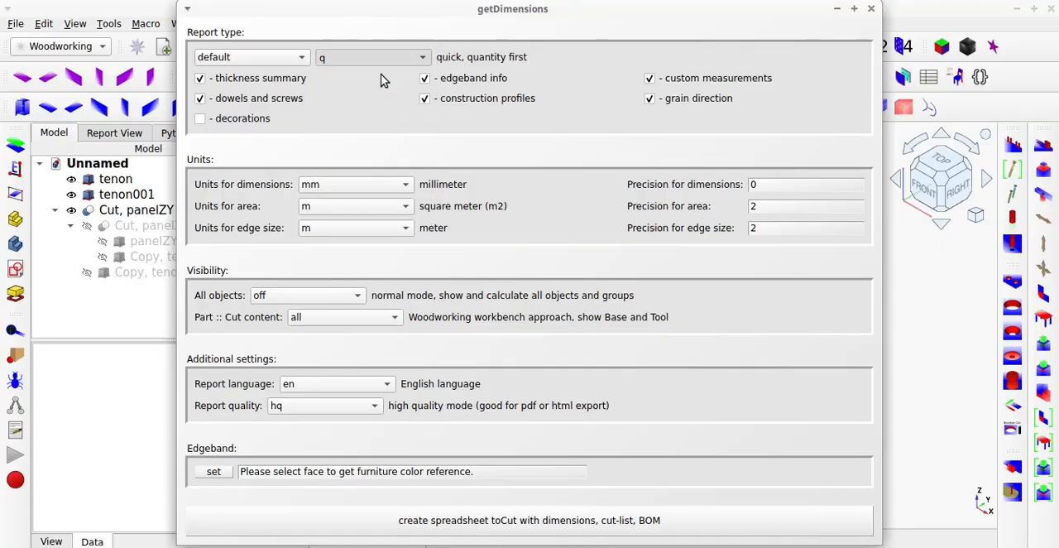
left_click(755, 520)
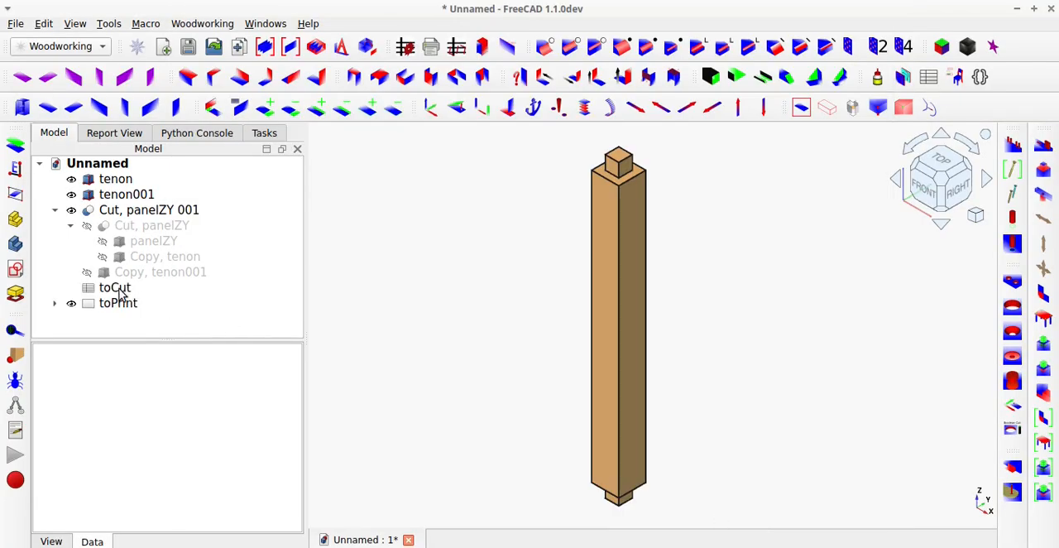
double_click(116, 288)
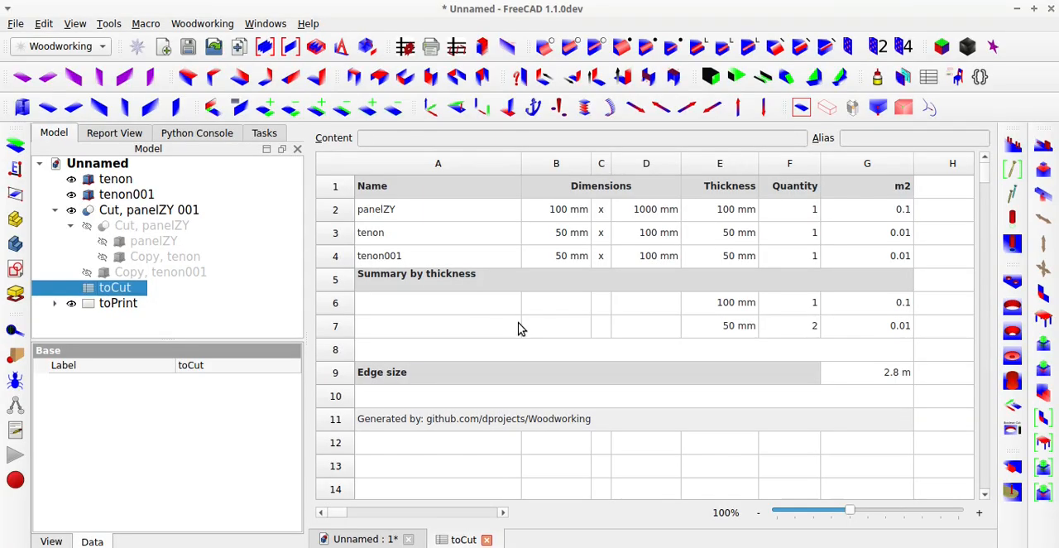
left_click(487, 539)
Disable the BOM property for both tenons to exclude them from the cut list.
left_click(116, 180)
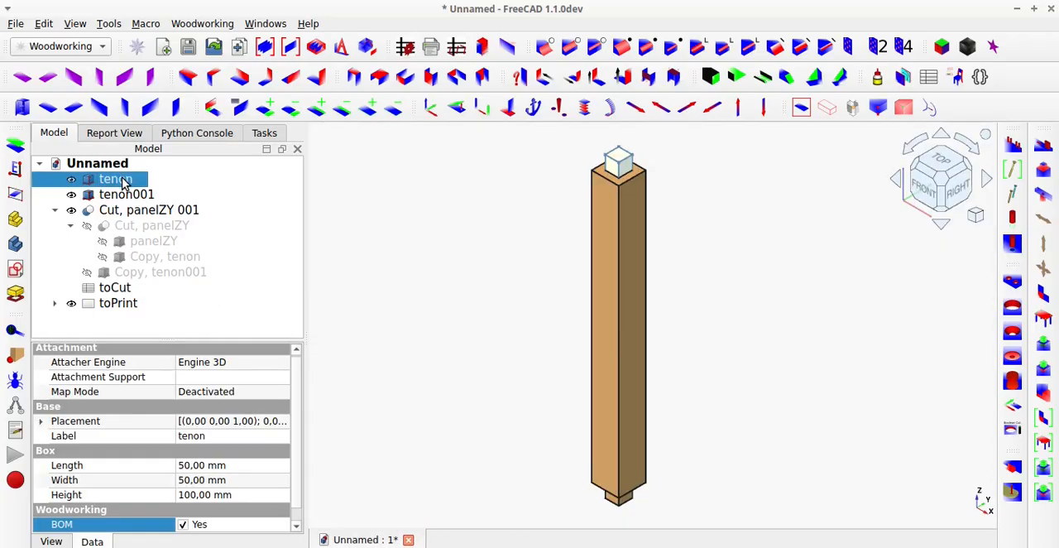
left_click(124, 195, "ctrl")
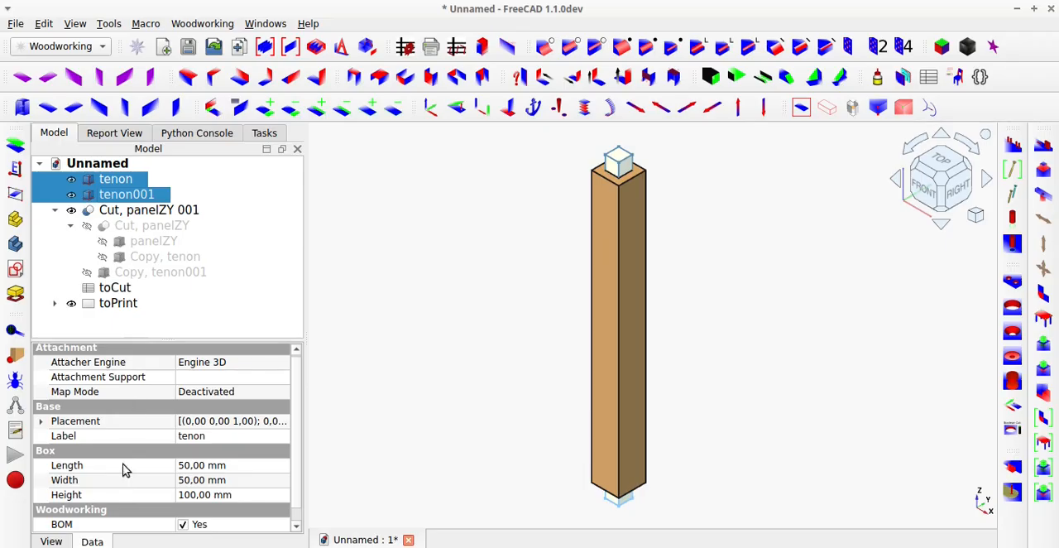
scroll(126, 495, "down", 1)
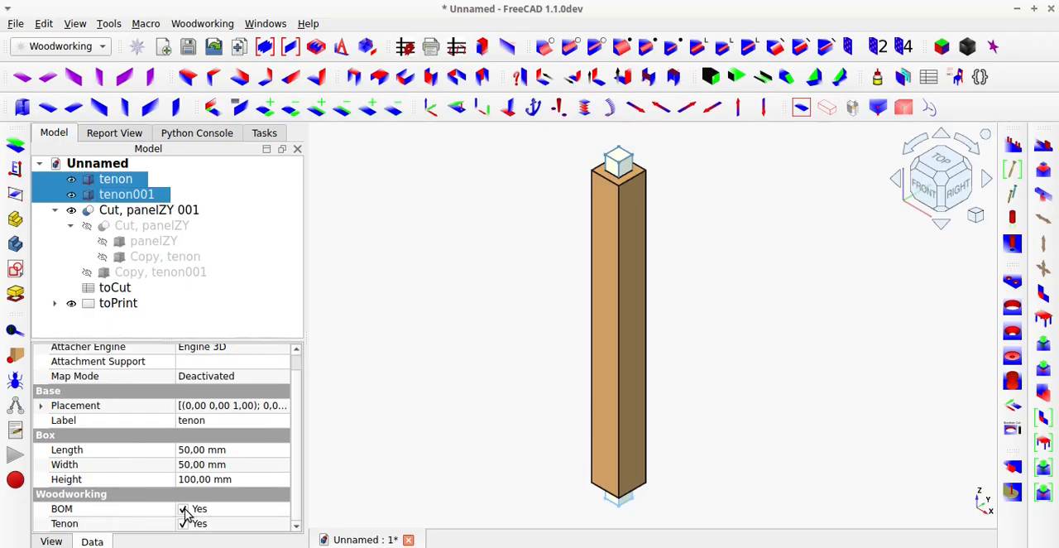
left_click(184, 510)
left_click(371, 434)
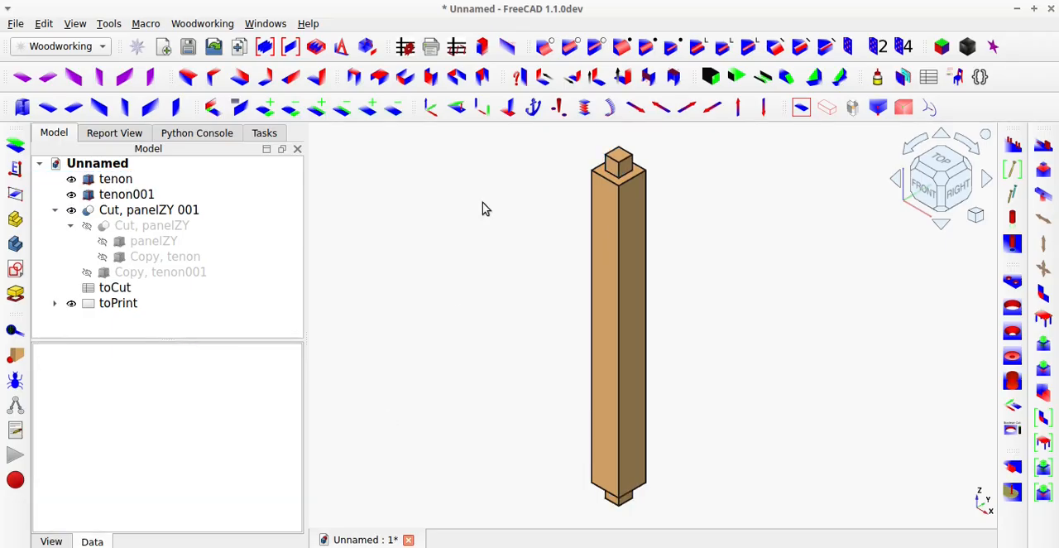
Regenerate the toCut spreadsheet with report type n and open it to check the parts list without the tenons.
left_click(405, 49)
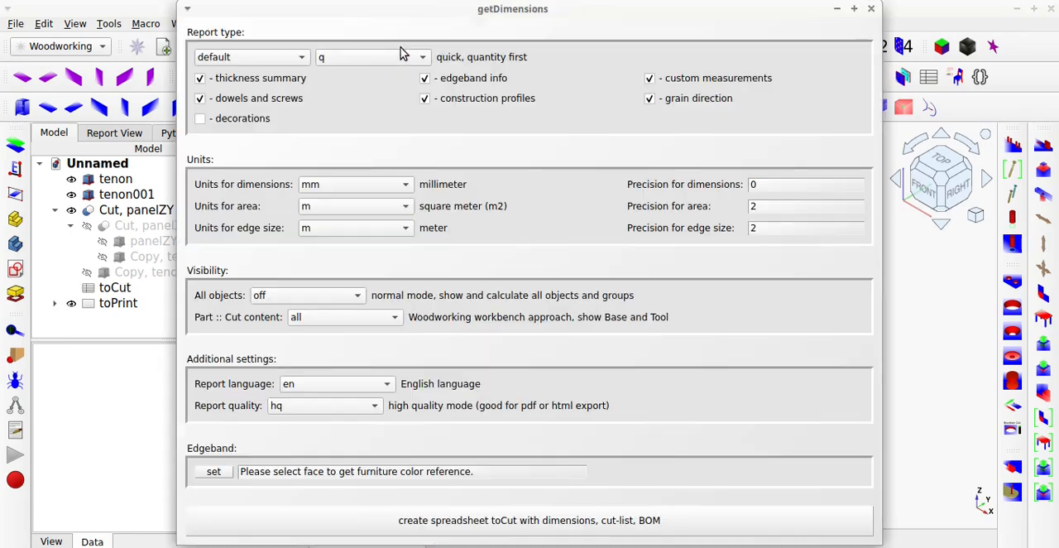
left_click(395, 58)
left_click(385, 73)
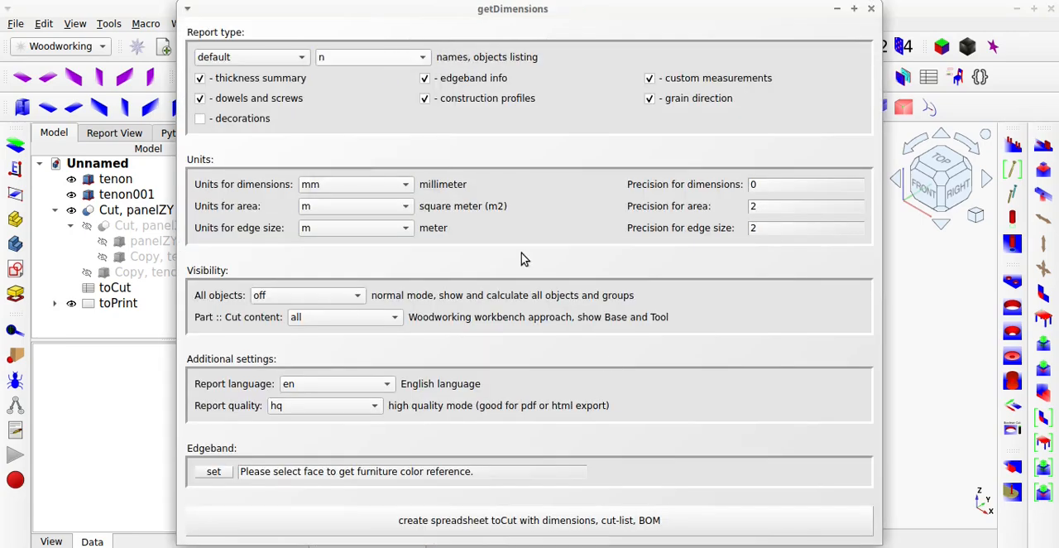
left_click(756, 529)
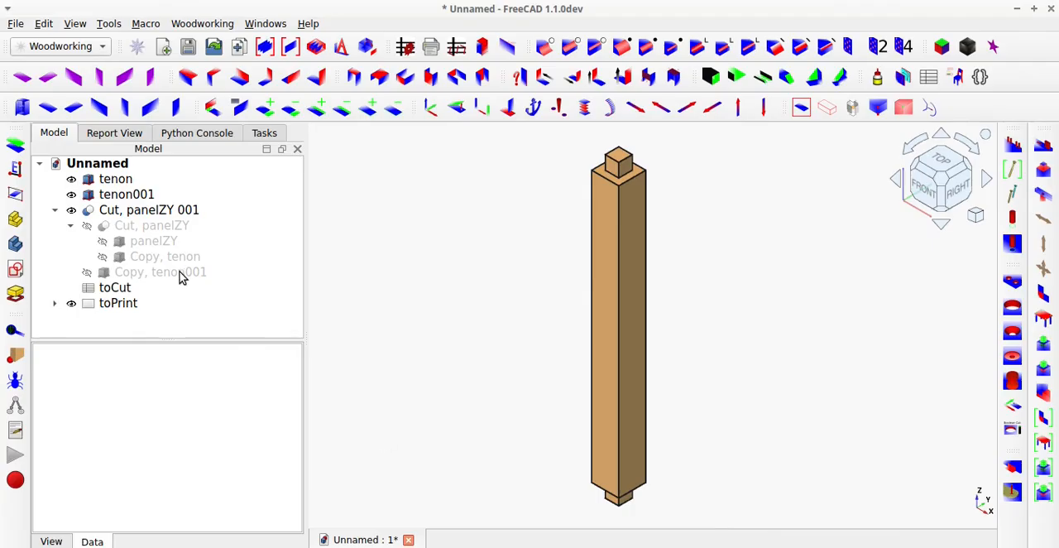
double_click(113, 288)
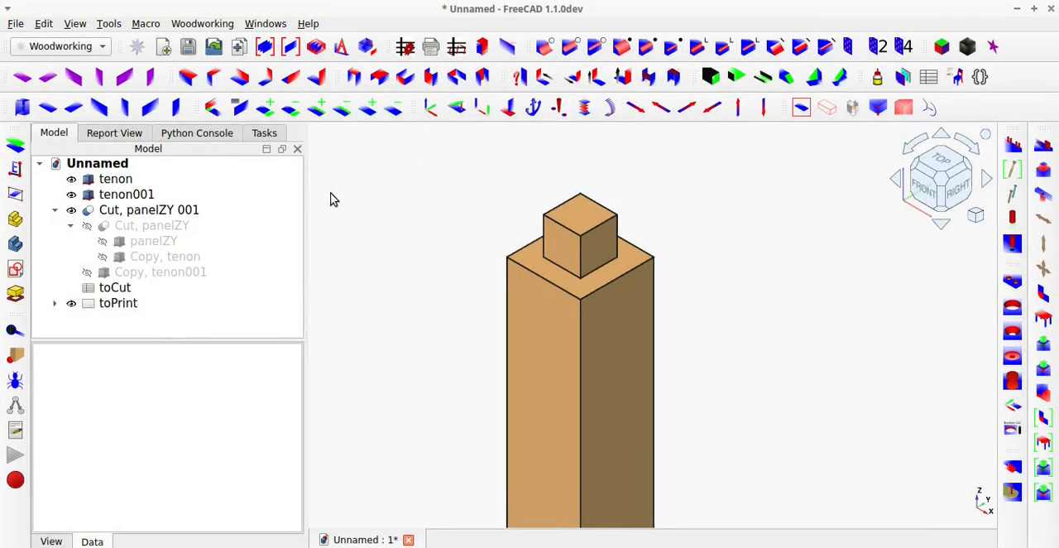
Set the length of the tenon on the post's upper end to 20 mm.
left_click(105, 179)
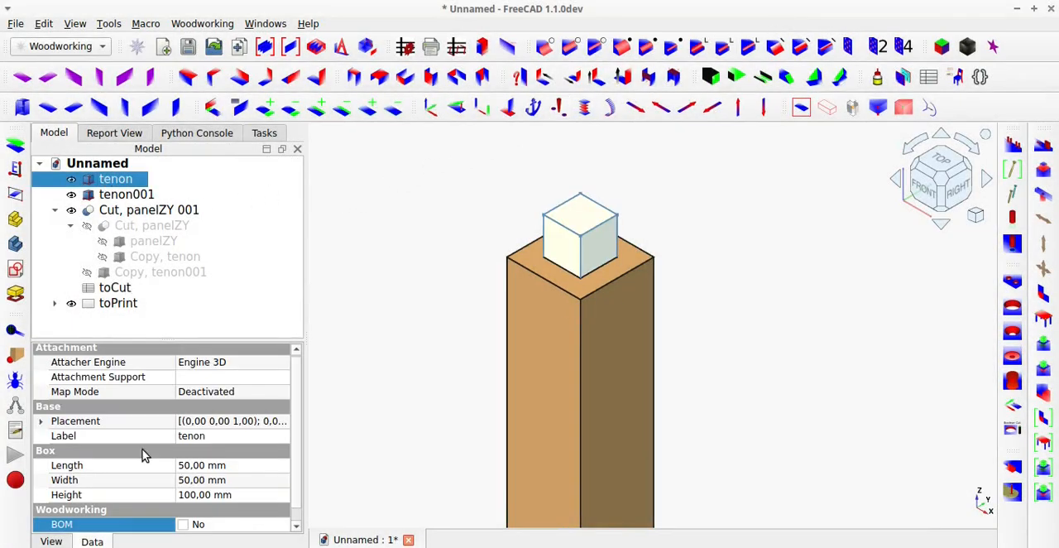
left_click(192, 466)
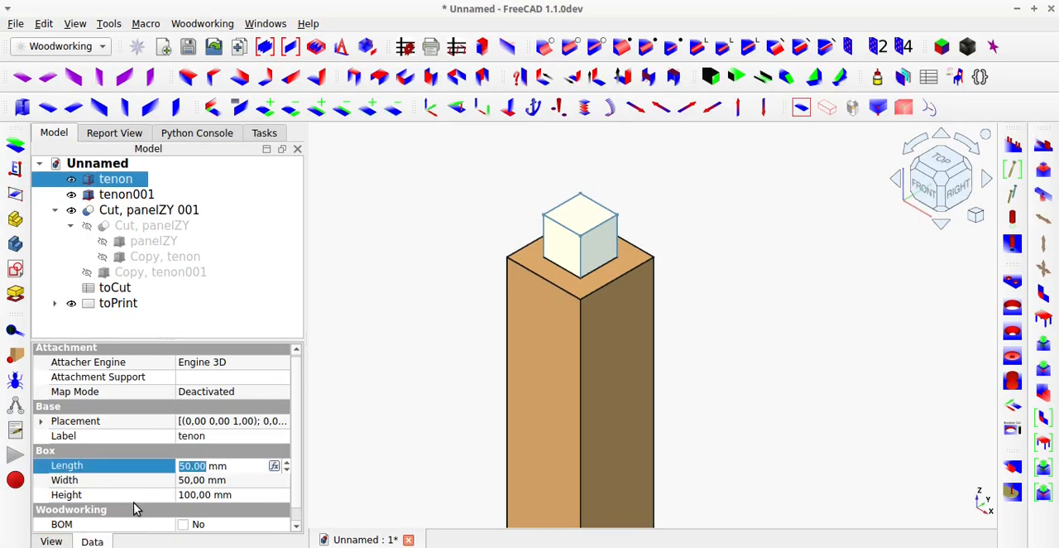
type("20")
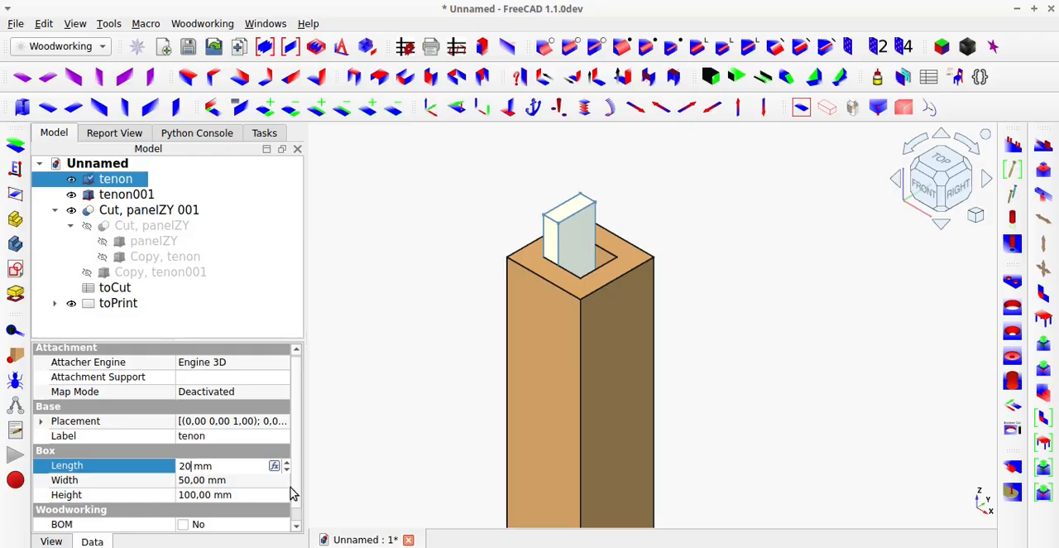
left_click(353, 408)
scroll(367, 408, "down", 1)
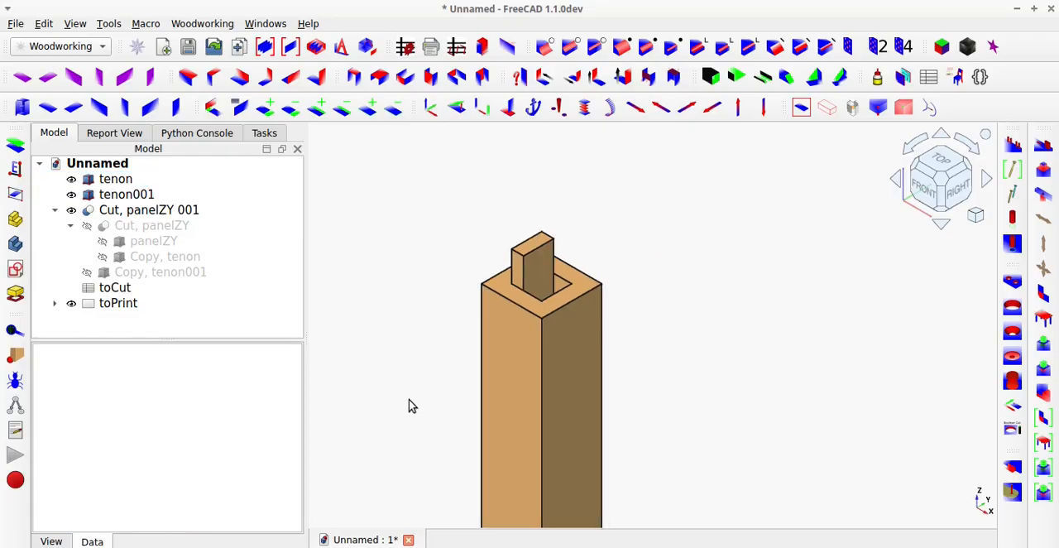
Examine both ends of the post to compare the resized upper tenon with its socket and the lower tenon.
middle_click_drag(511, 314, 542, 207)
scroll(539, 338, "down", 9)
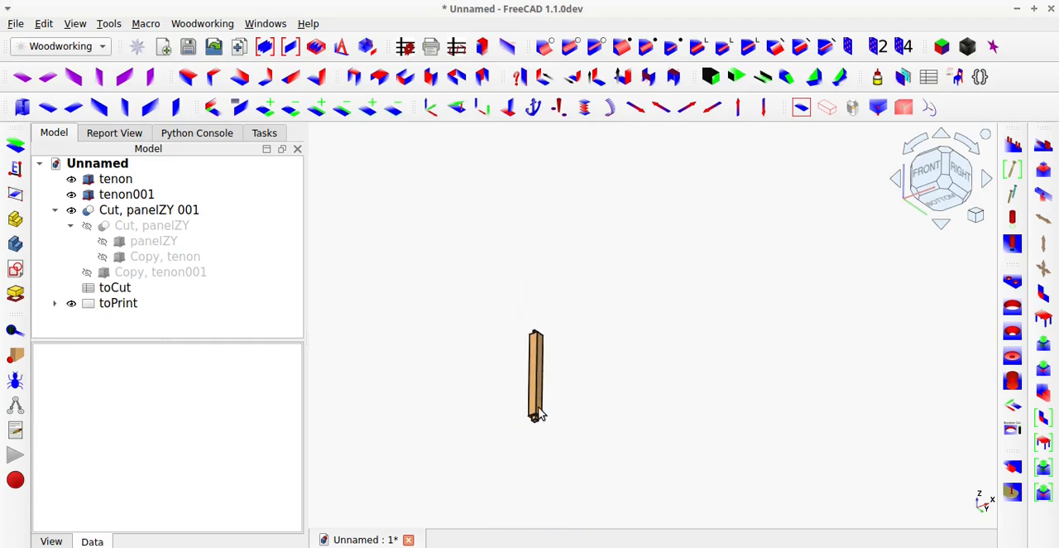
scroll(532, 417, "up", 3)
scroll(534, 420, "up", 5)
middle_click_drag(537, 395, 521, 451)
scroll(521, 451, "down", 7)
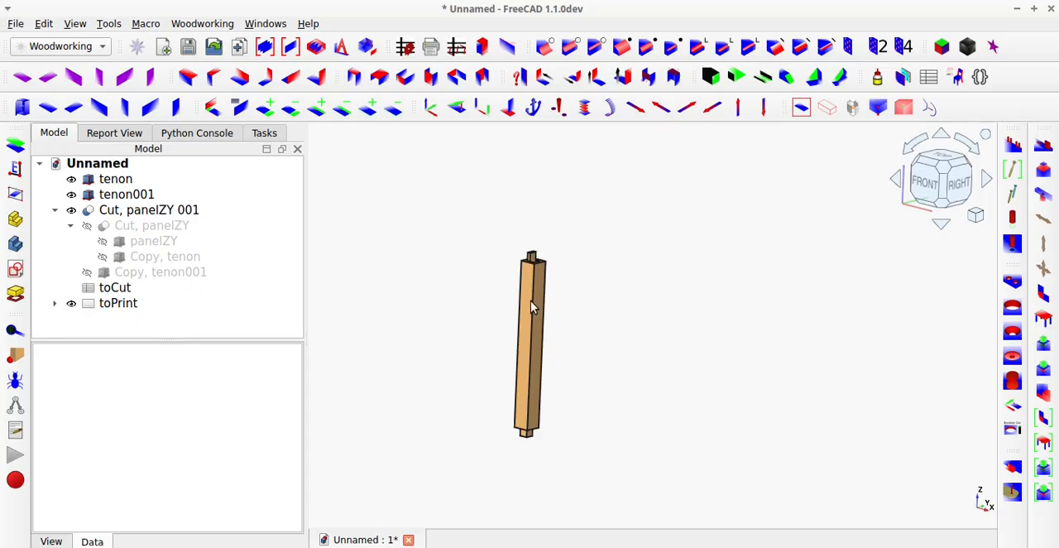
scroll(530, 253, "up", 3)
scroll(530, 286, "up", 3)
middle_click_drag(530, 293, 495, 330)
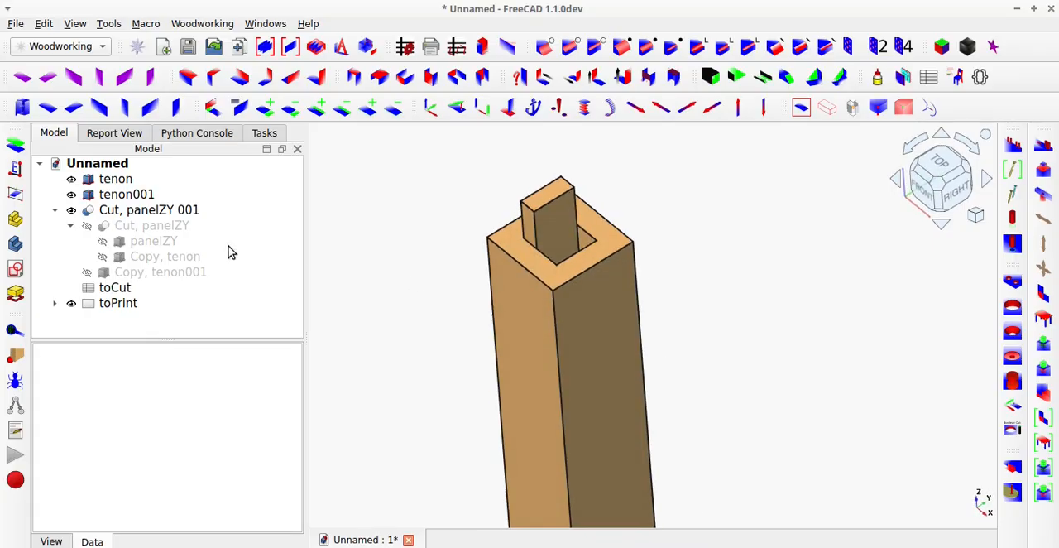
Delete both tenons and the two nested panelZY cut objects, keeping the original panel.
left_click(118, 181)
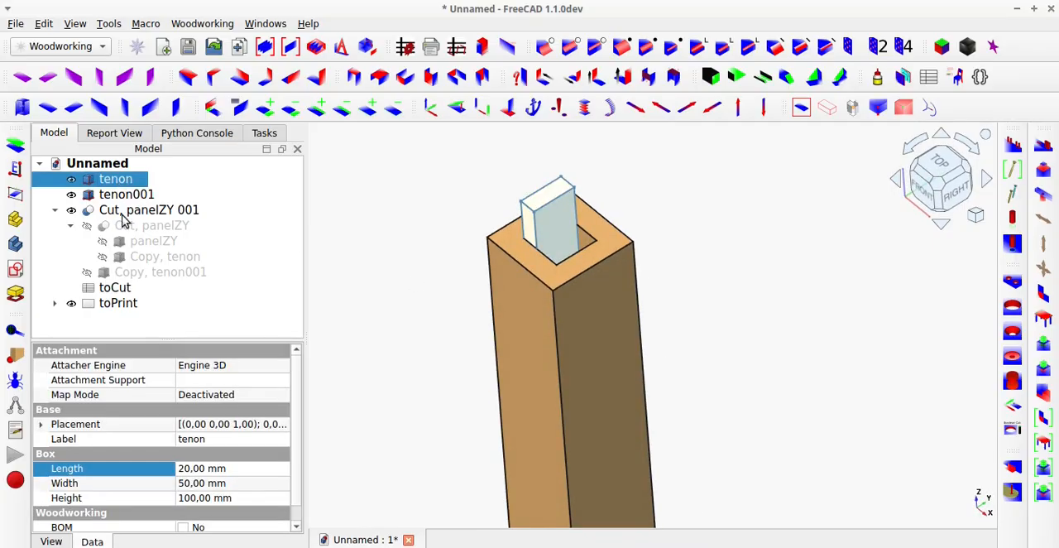
left_click(126, 195, "ctrl")
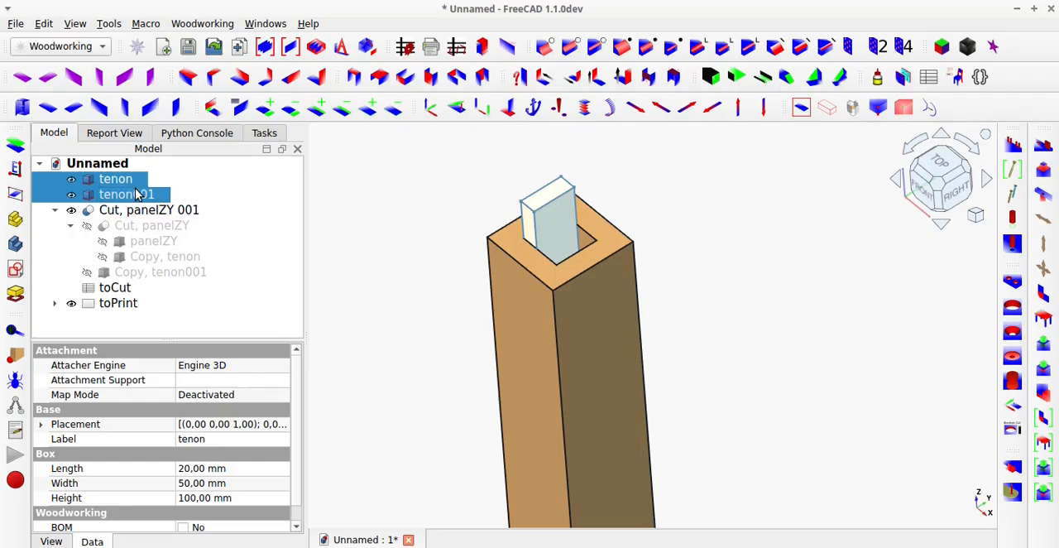
key("Delete")
left_click(130, 180)
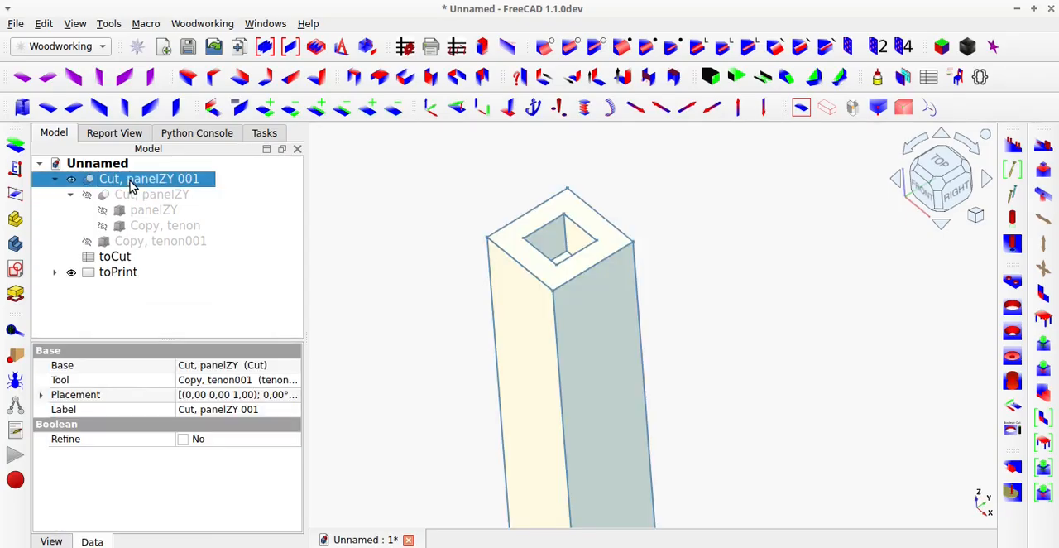
key("Delete")
left_click(130, 182)
key("Delete")
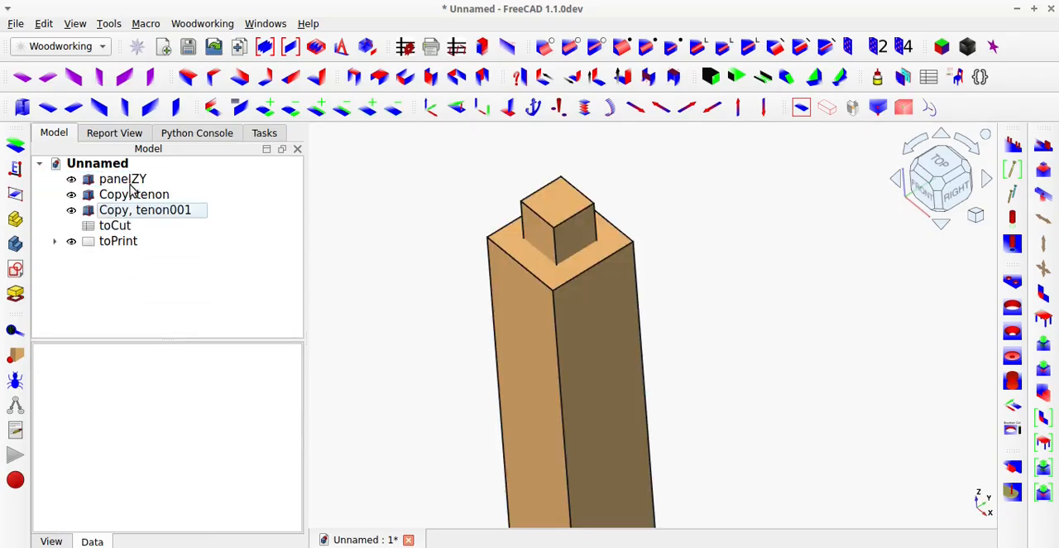
Delete the two leftover tenon copies from the post.
left_click(129, 197)
key("Delete")
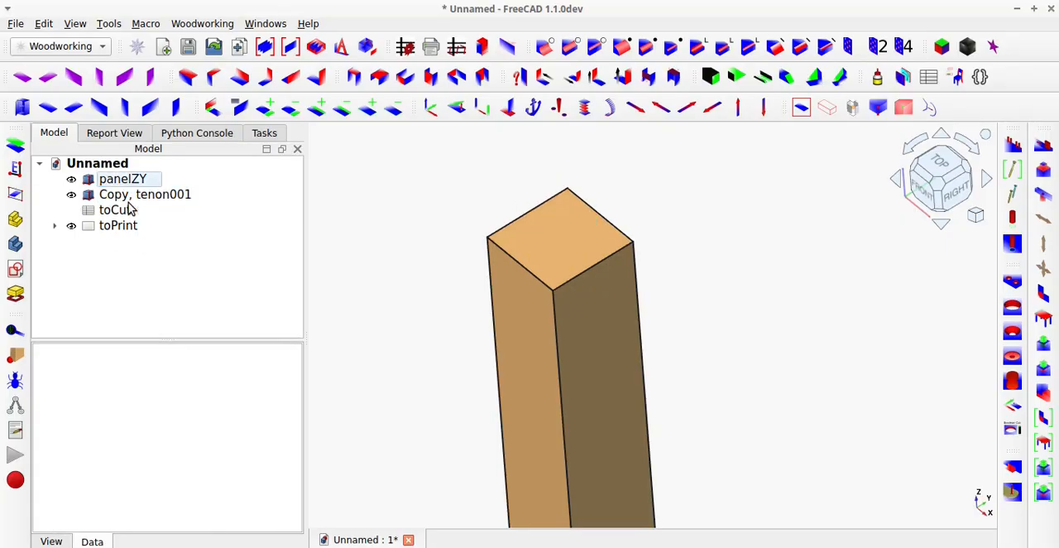
left_click(128, 197)
key("Delete")
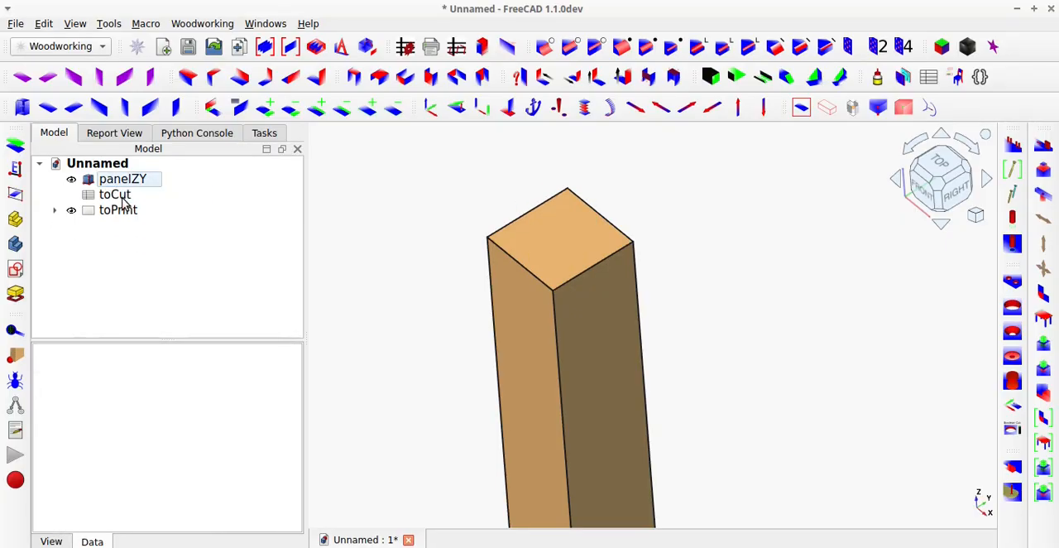
Delete the toCut spreadsheet and the toPrint page together with its referenced objects.
double_click(122, 199)
left_click(124, 212, "ctrl")
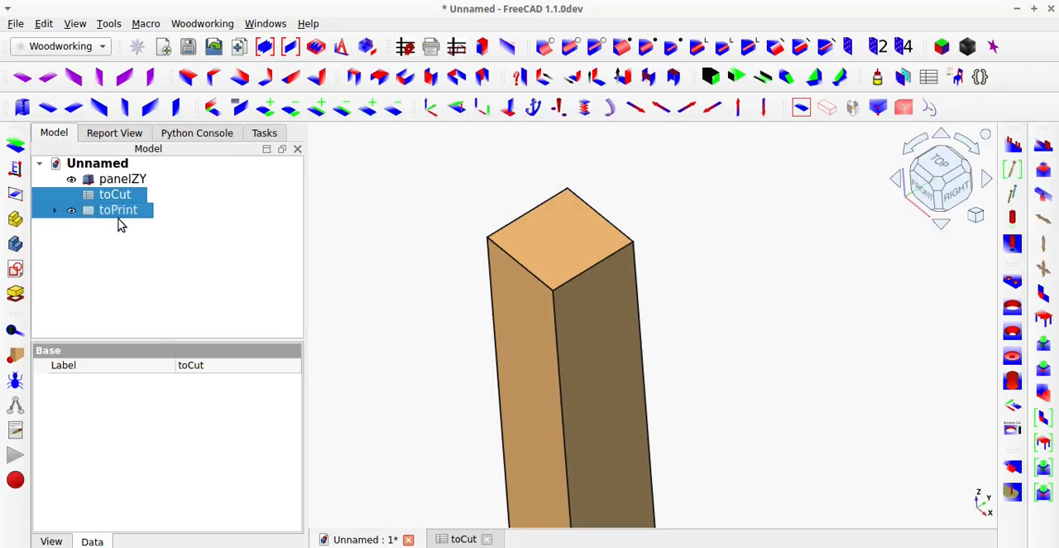
key("Delete")
left_click(614, 294)
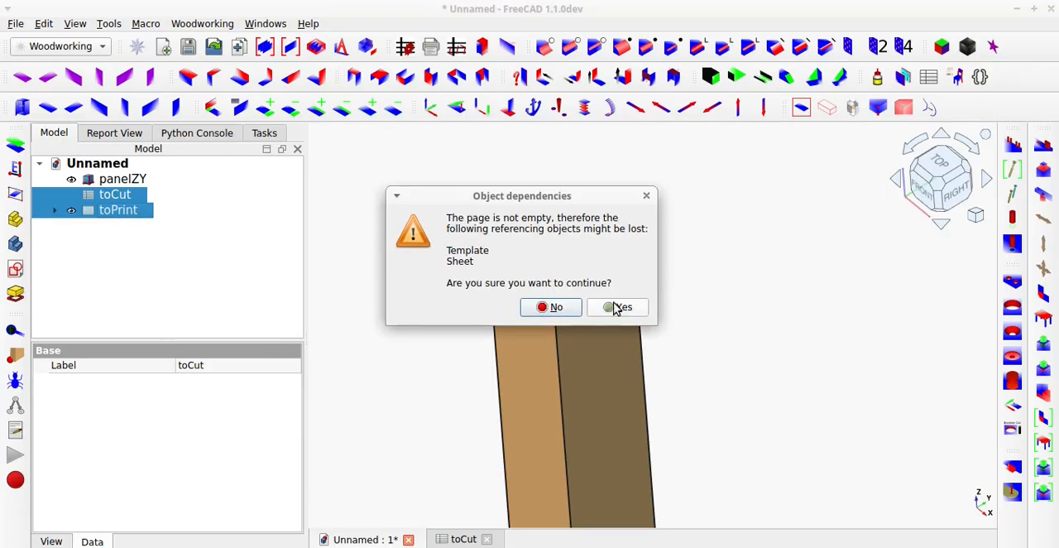
left_click(617, 307)
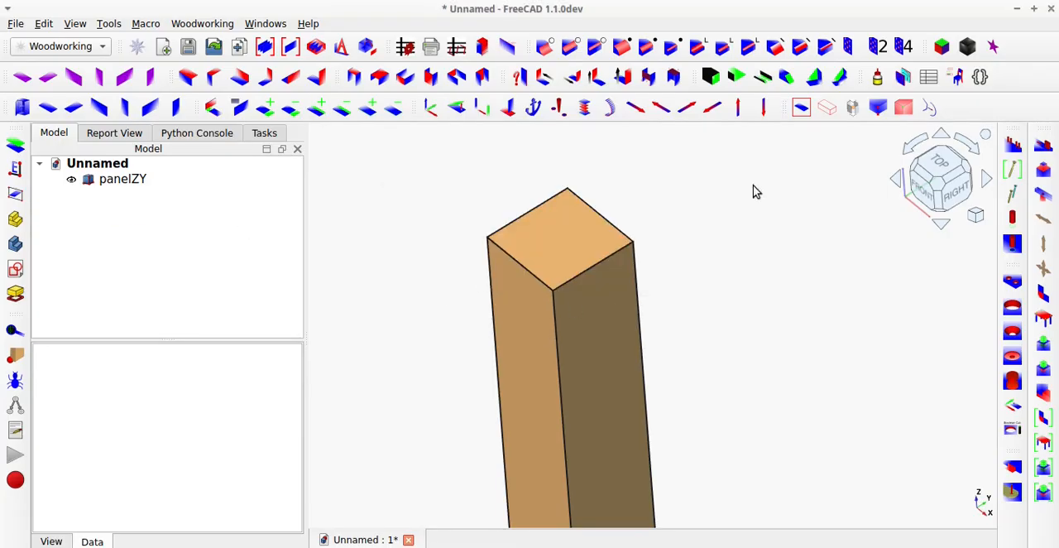
Create parametric tenon dowels on the top and bottom end faces of panelZY with jointTenonDowelP.
left_click(800, 108)
middle_click_drag(761, 255, 655, 394)
scroll(655, 394, "down", 2)
scroll(745, 272, "up", 2)
scroll(746, 281, "up", 1)
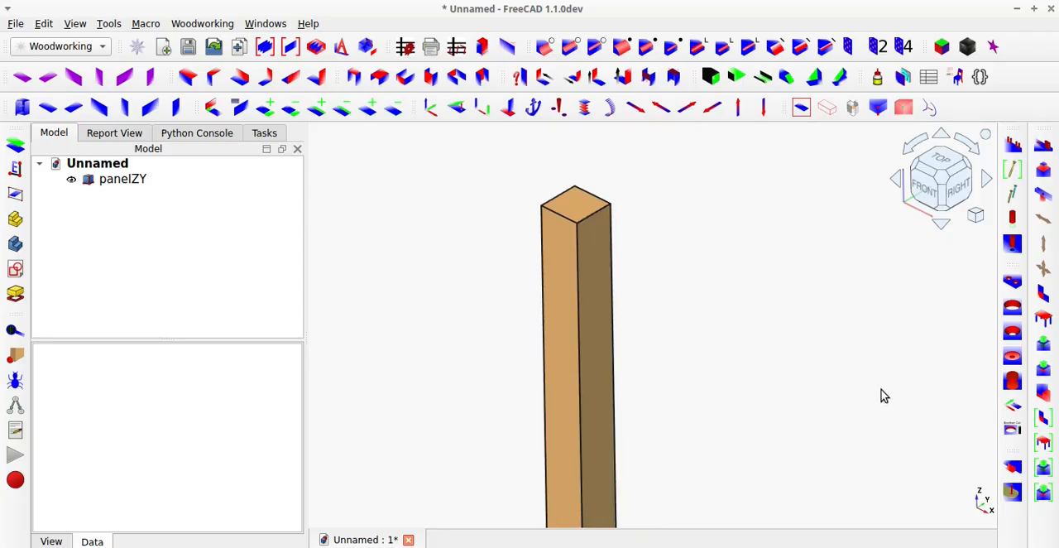
left_click(581, 200)
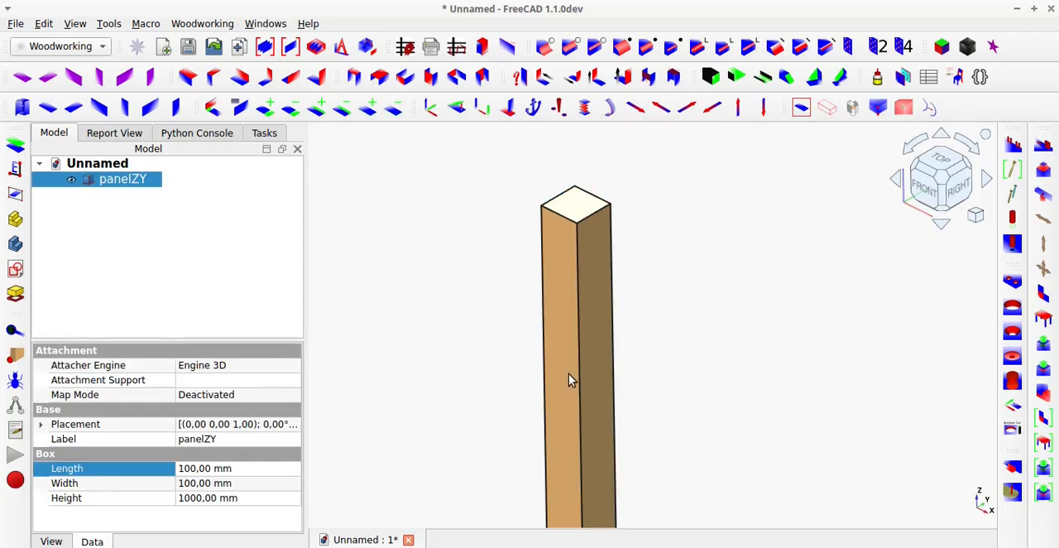
middle_click_drag(573, 445, 589, 292)
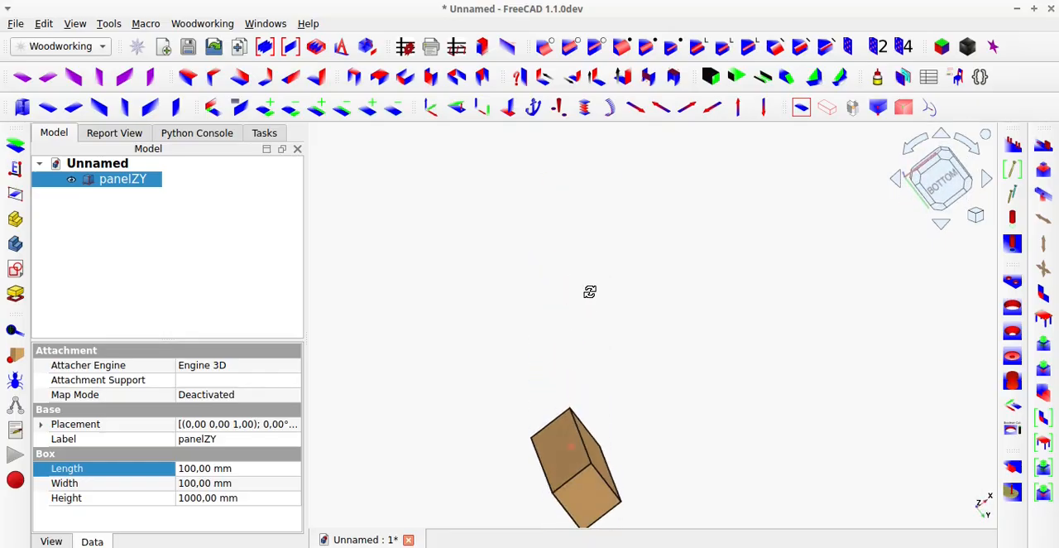
left_click(581, 489)
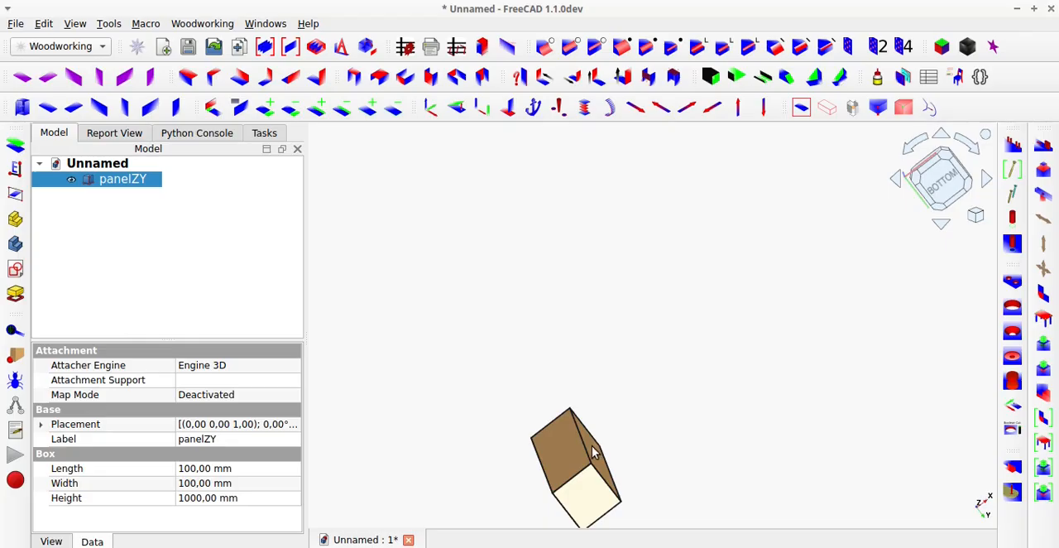
middle_click_drag(592, 445, 565, 530)
scroll(549, 432, "down", 3)
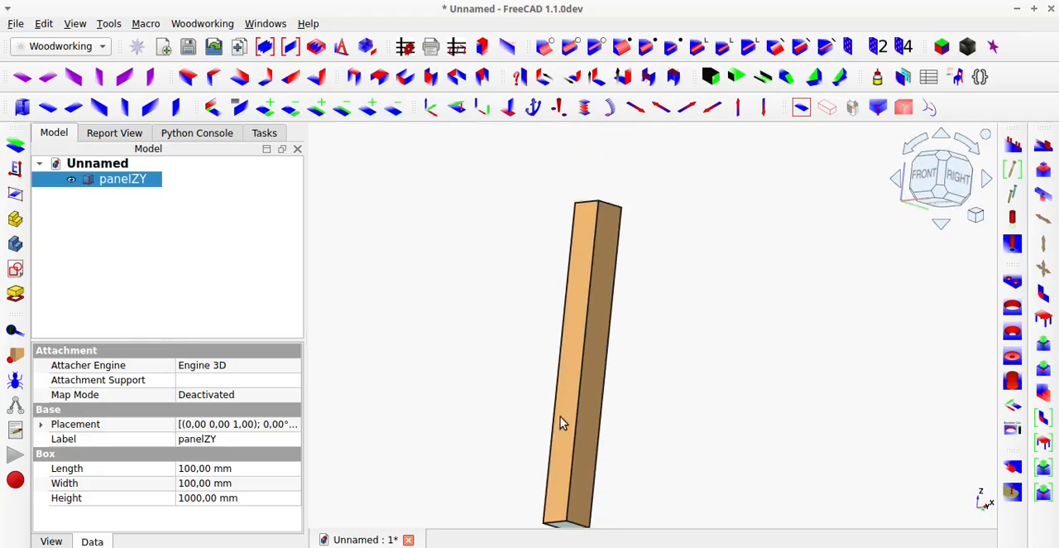
middle_click_drag(560, 417, 549, 446)
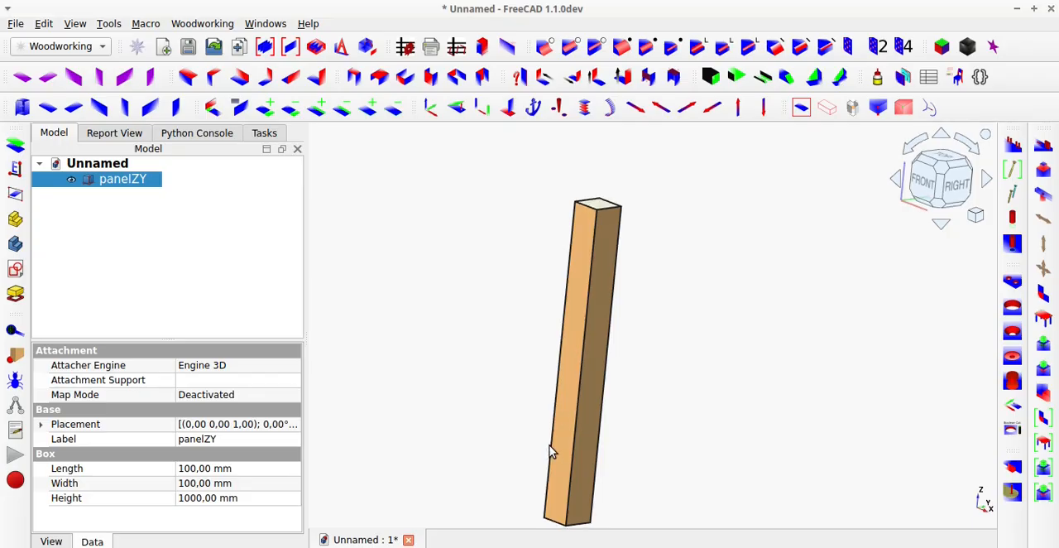
scroll(550, 445, "down", 2)
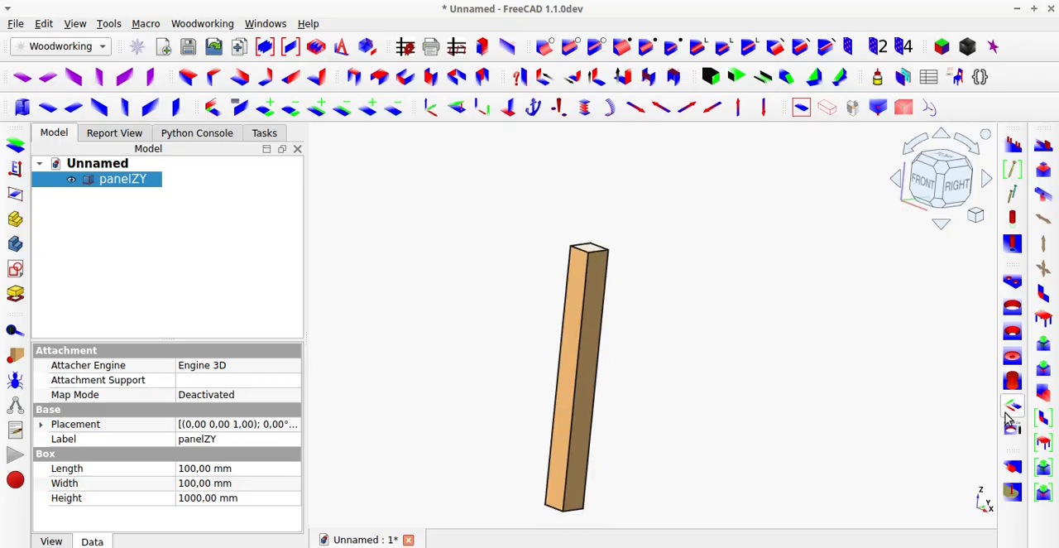
left_click(1042, 470)
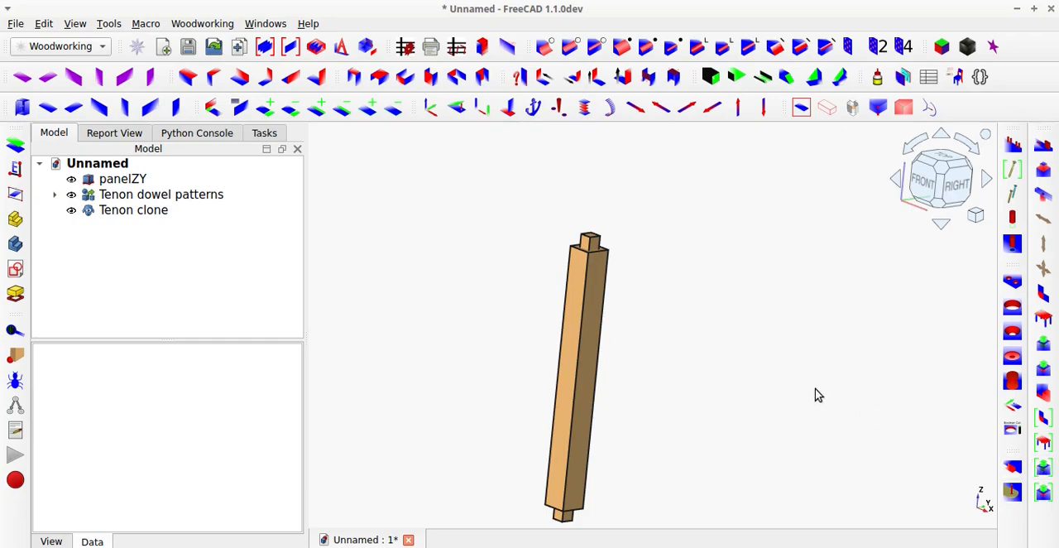
Select the Tenon clone to identify it on the post and expand the Tenon dowel patterns group.
scroll(754, 412, "down", 1)
scroll(669, 503, "up", 1)
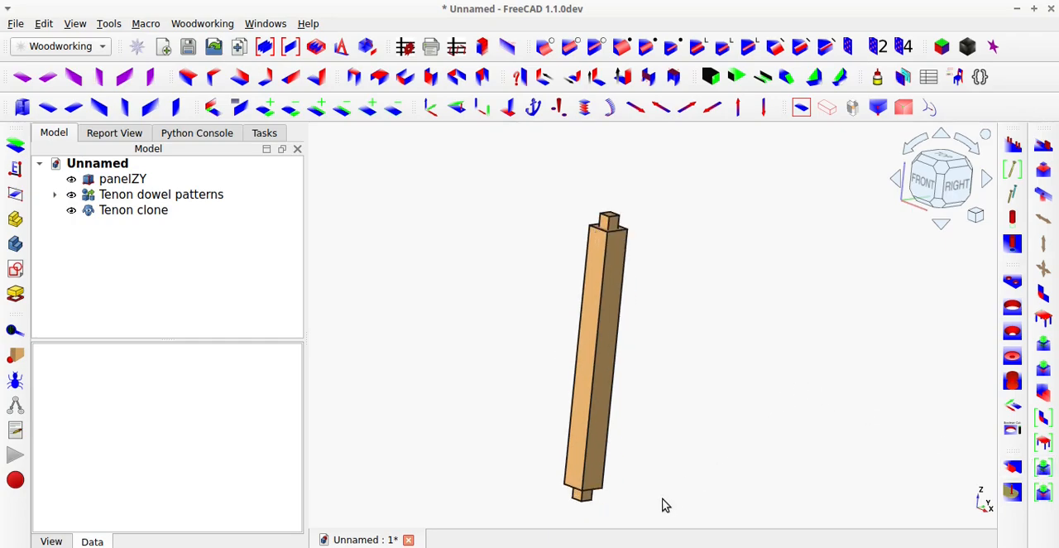
scroll(667, 504, "up", 1)
middle_click_drag(580, 335, 519, 342)
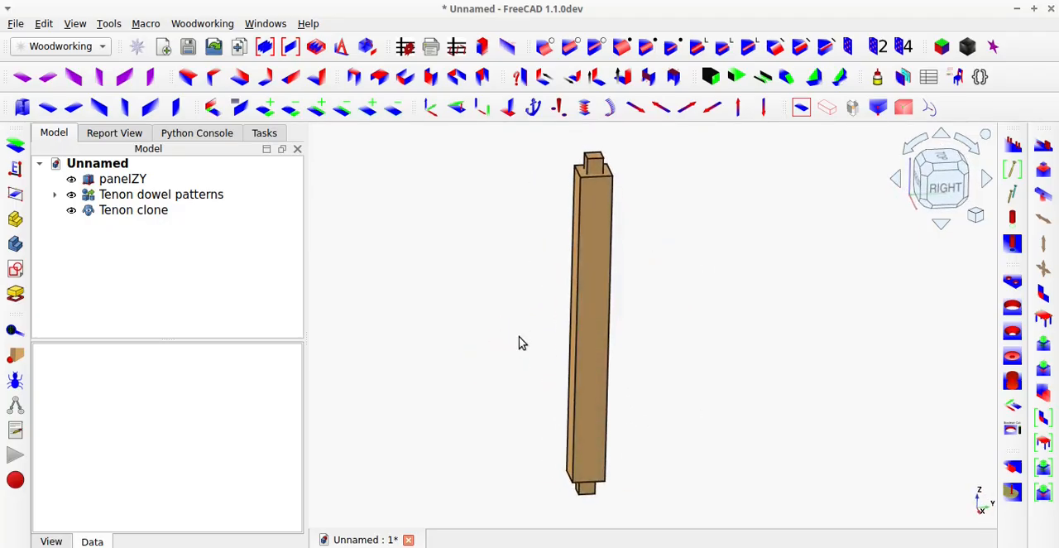
left_click(103, 212)
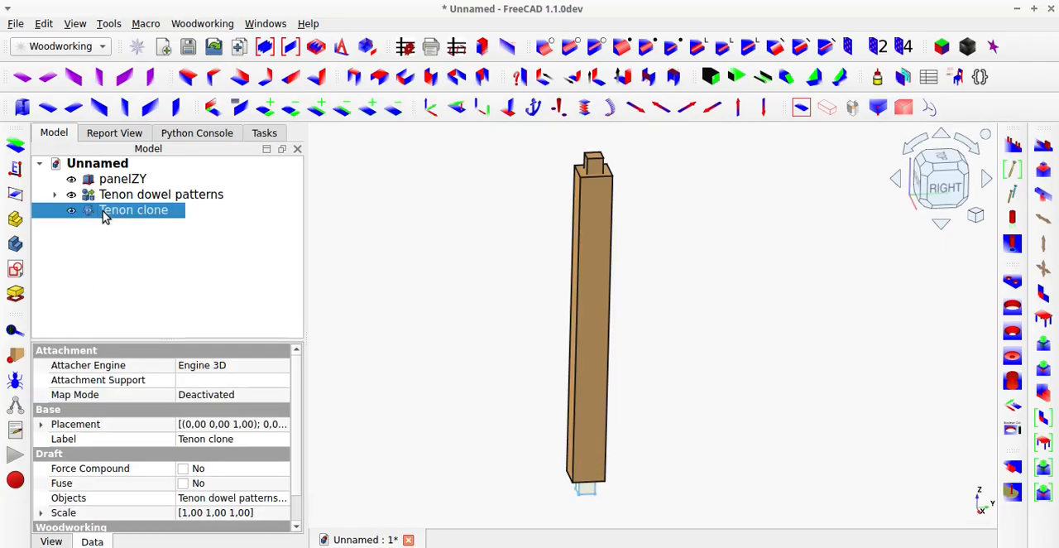
left_click(56, 195)
Set the length of the Tenon pattern to 20 mm.
left_click(116, 211)
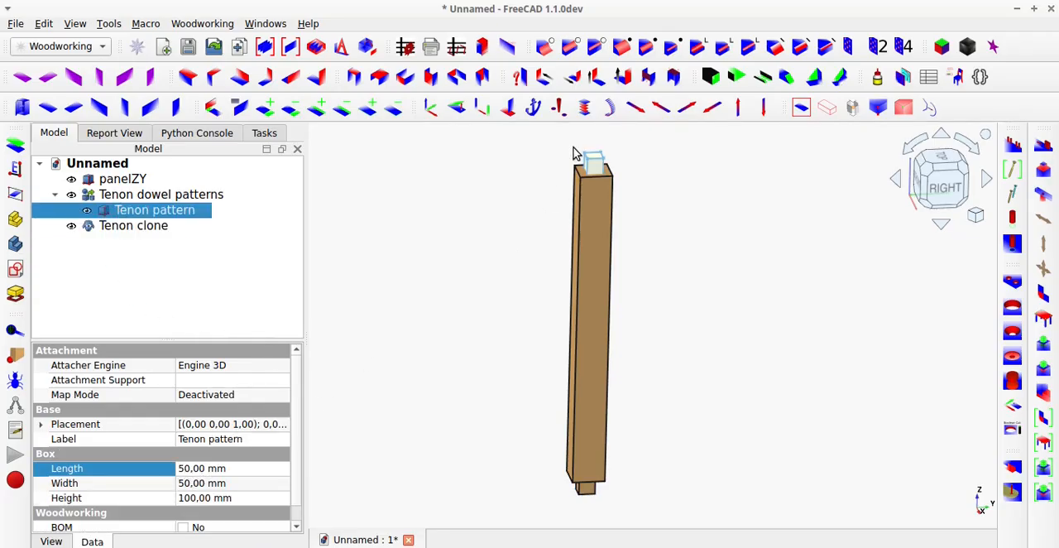
scroll(574, 148, "up", 2)
scroll(578, 157, "down", 2)
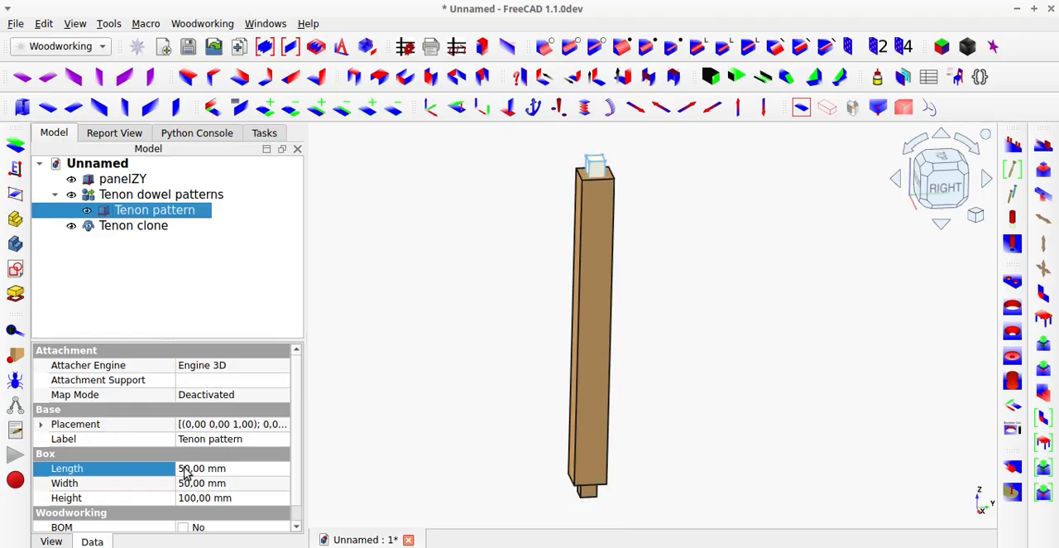
left_click(186, 469)
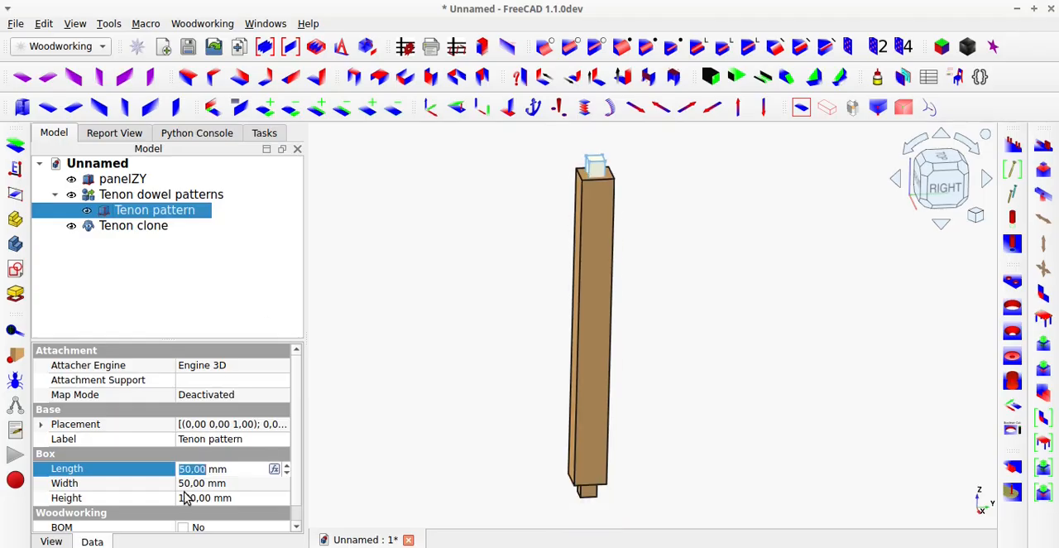
type("20")
key("Return")
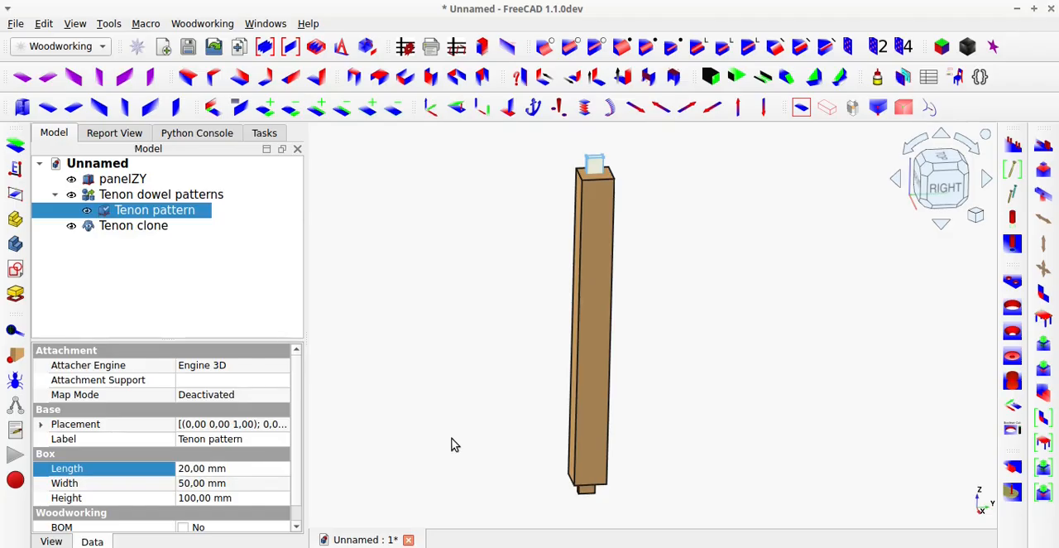
left_click(452, 442)
Examine both ends of the post to compare the resized tenon pattern with its clone.
middle_click_drag(589, 232, 600, 300)
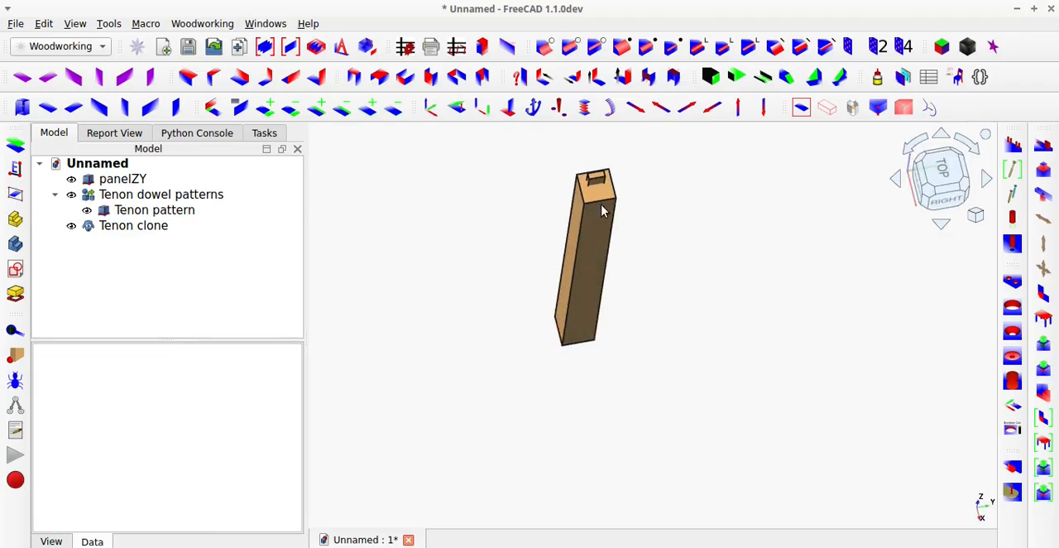
scroll(603, 206, "up", 6)
scroll(592, 178, "up", 2)
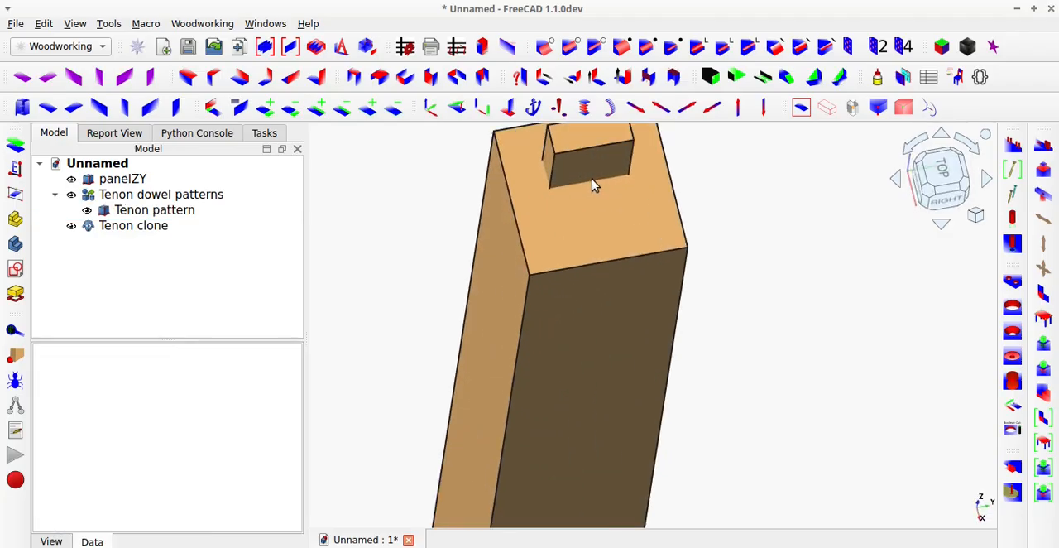
scroll(591, 179, "down", 6)
scroll(589, 178, "down", 2)
scroll(571, 305, "up", 10)
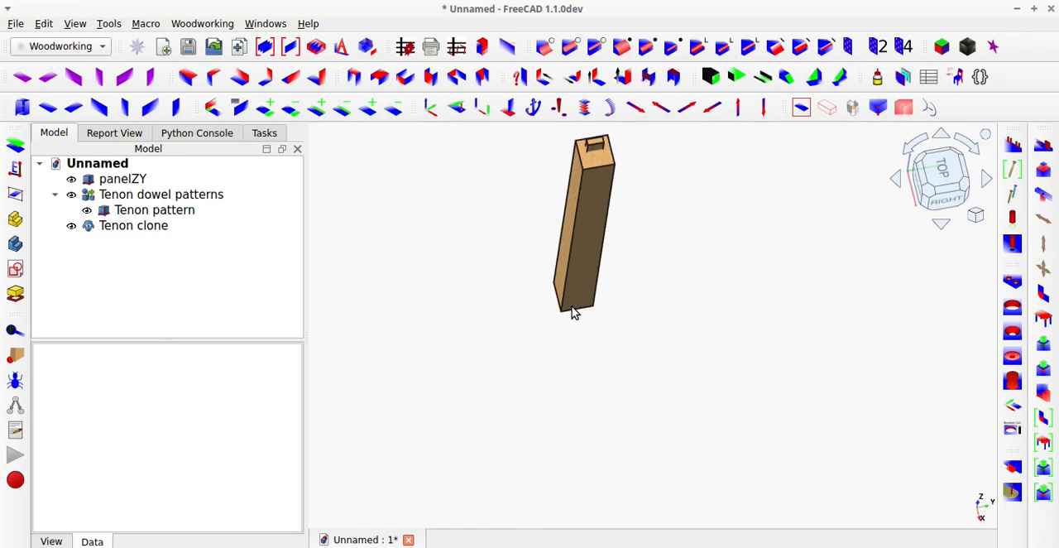
middle_click_drag(571, 314, 494, 280)
scroll(495, 285, "down", 7)
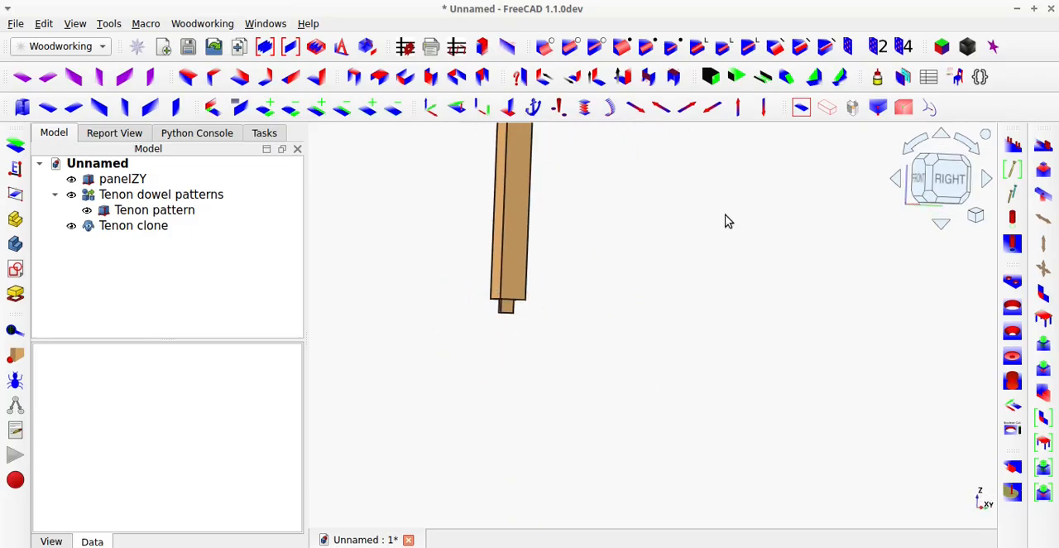
Copy the Tenon pattern on the post's top with magicMove in the positive X direction, using a 20 mm offset.
left_click(795, 112)
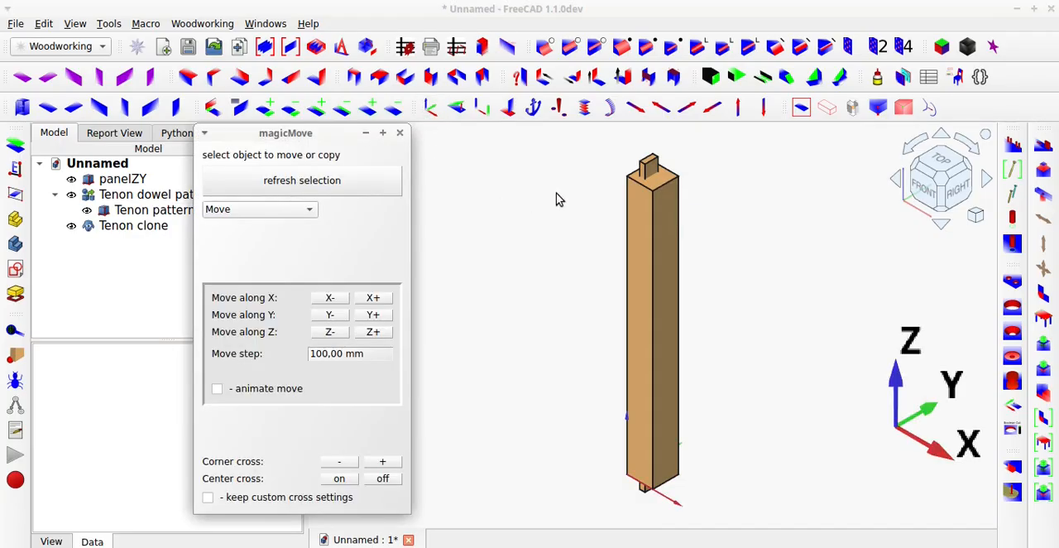
left_click(650, 170)
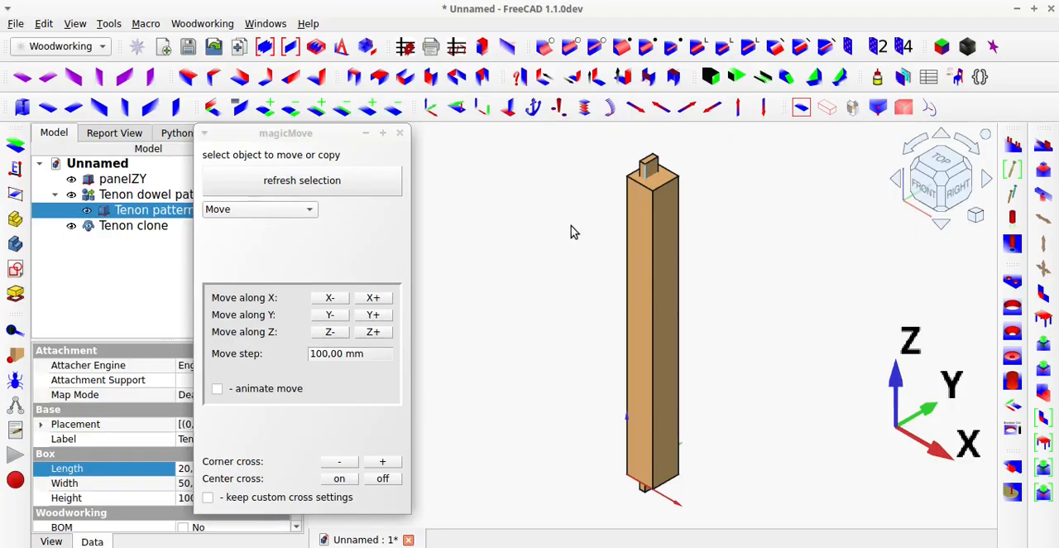
left_click(116, 212)
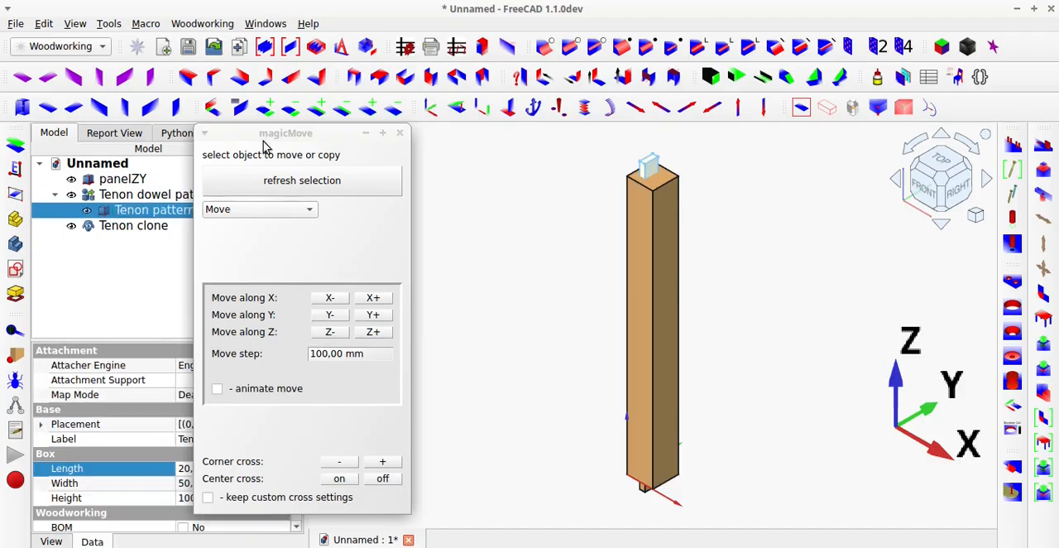
left_click_drag(278, 137, 356, 137)
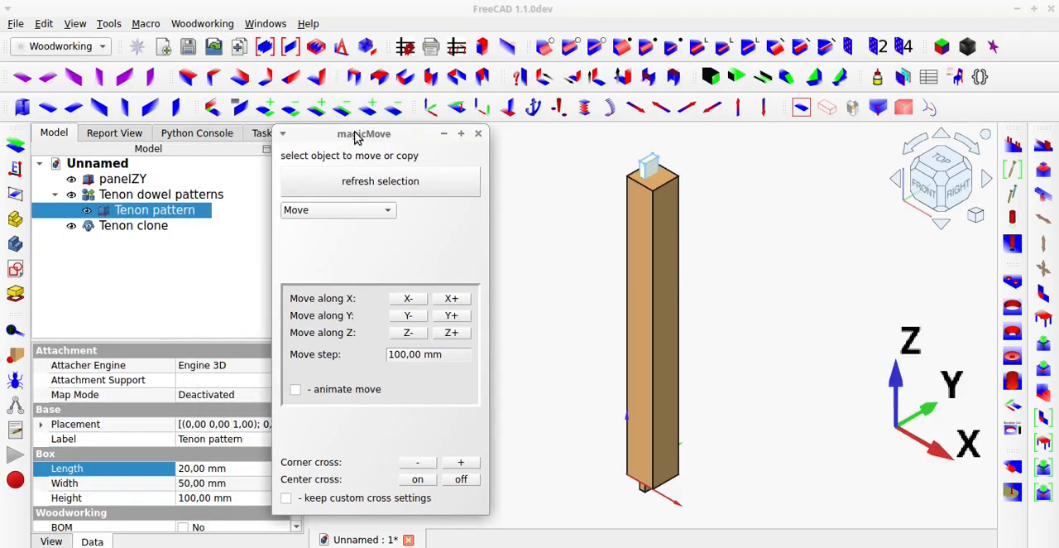
left_click(352, 193)
left_click(353, 209)
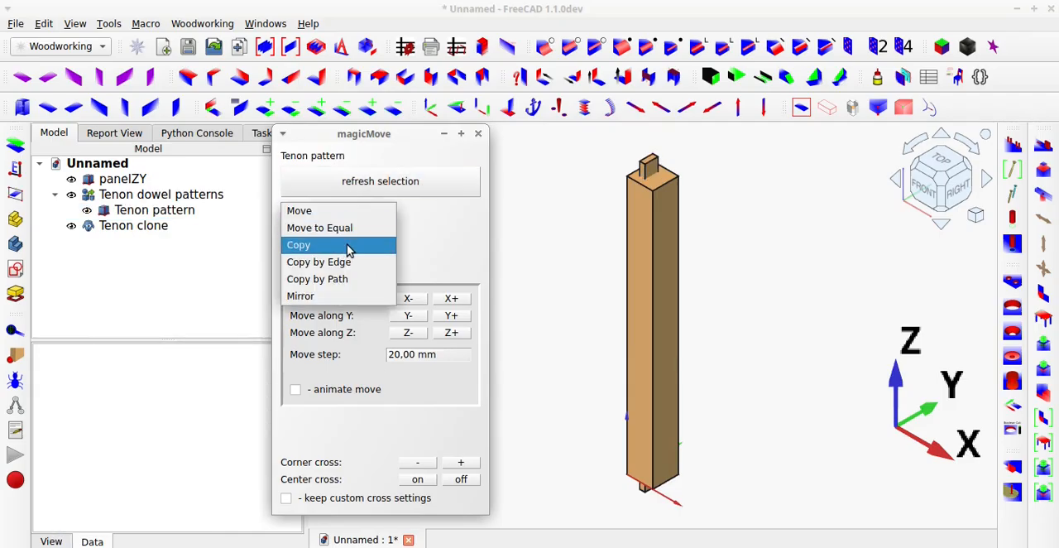
left_click(349, 246)
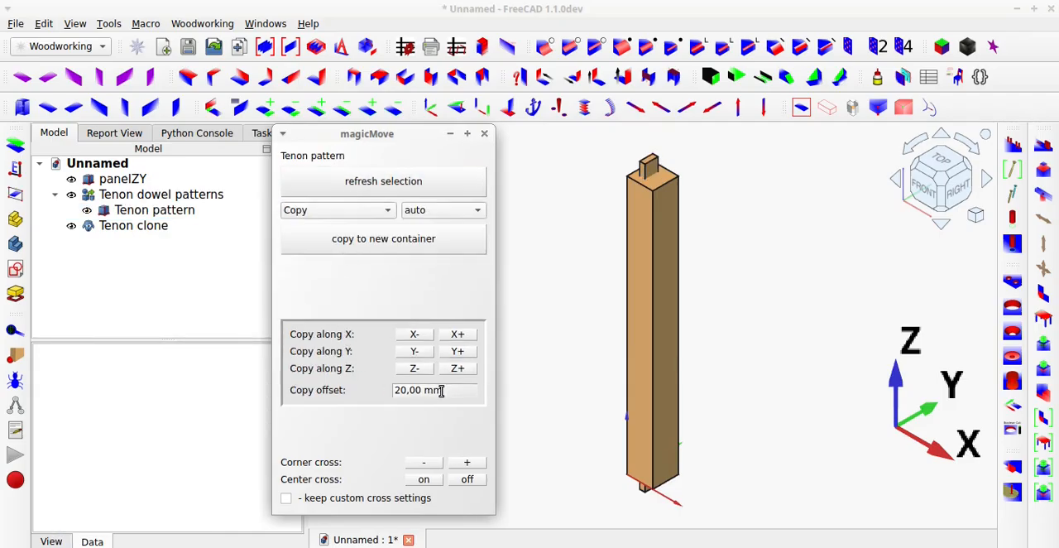
left_click(457, 335)
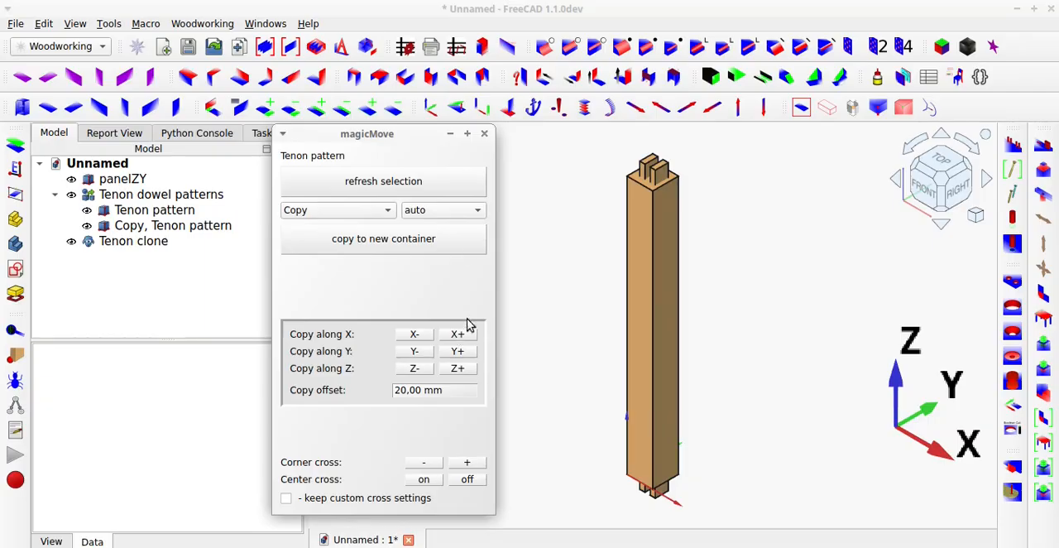
left_click(484, 133)
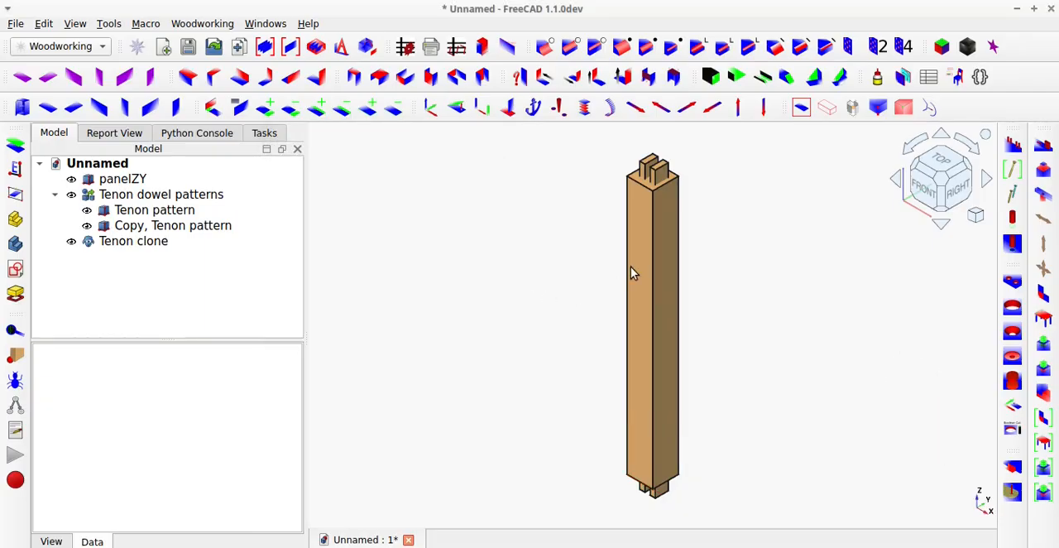
Examine the top and bottom ends of the post to compare the copied tenons with their clones.
mouse_move(643, 253)
middle_mouse_down()
mouse_move(651, 279)
mouse_move(650, 249)
middle_mouse_up()
scroll(652, 199, "up", 3)
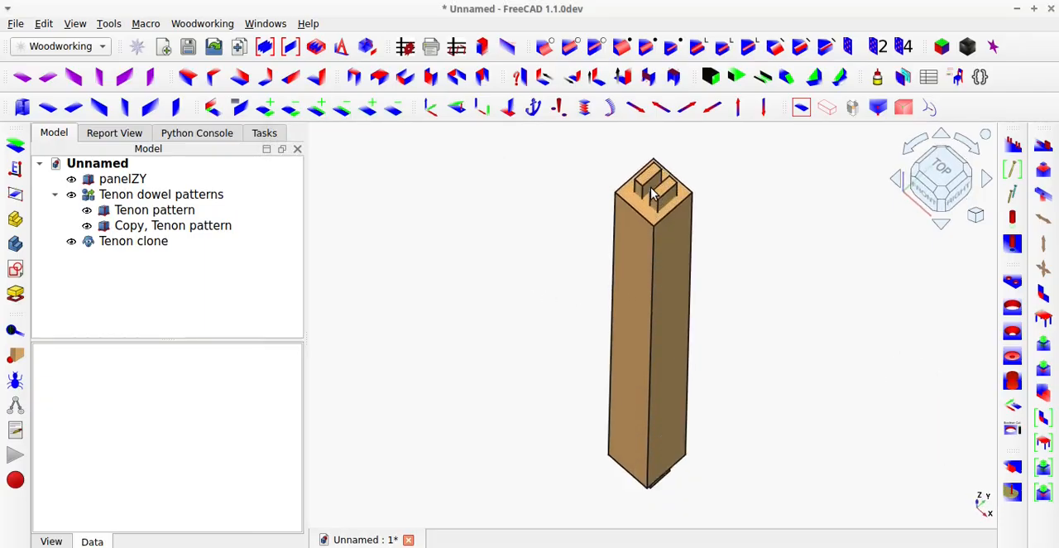
scroll(652, 199, "up", 1)
scroll(656, 291, "down", 5)
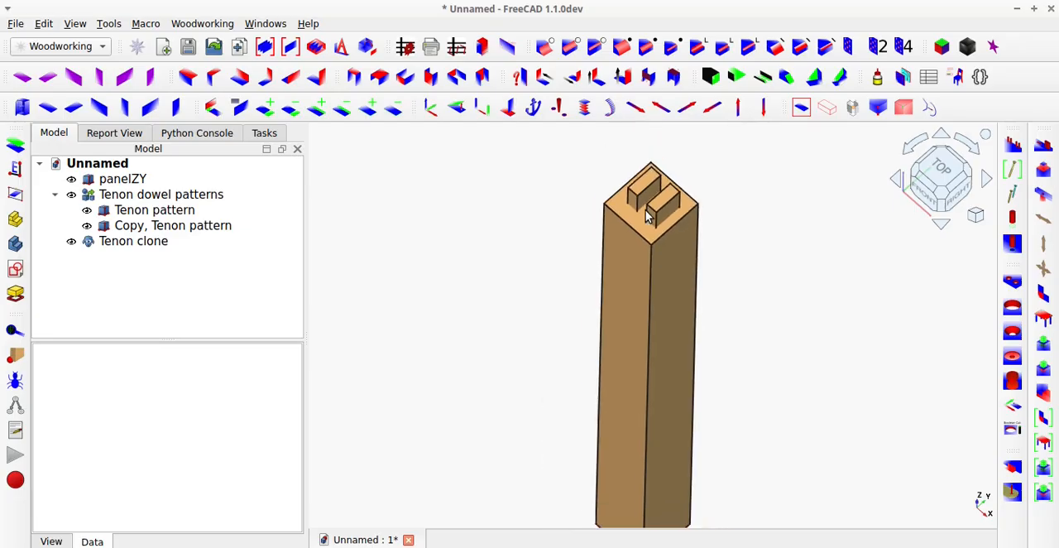
scroll(648, 373, "up", 5)
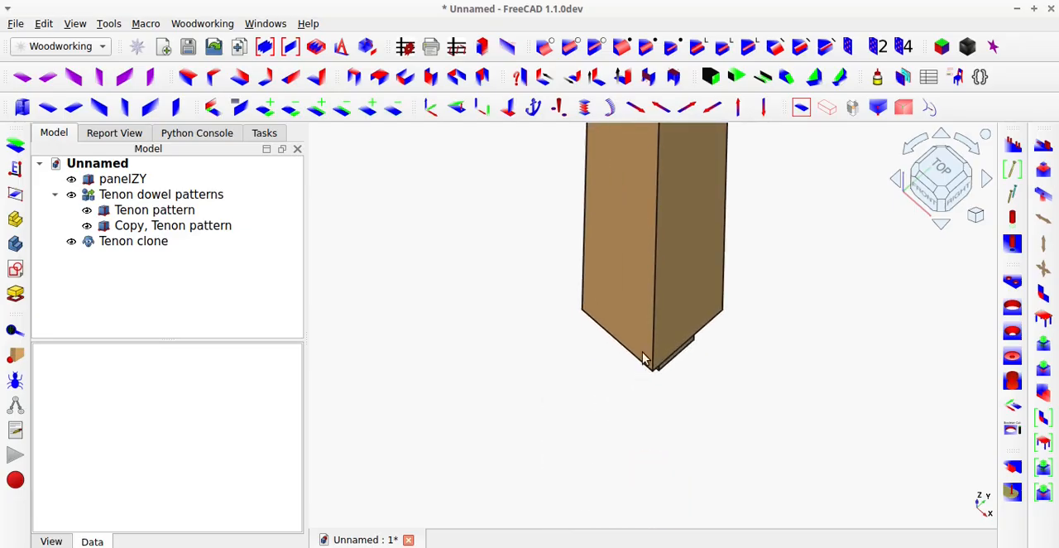
middle_click_drag(641, 359, 646, 271)
scroll(600, 326, "down", 3)
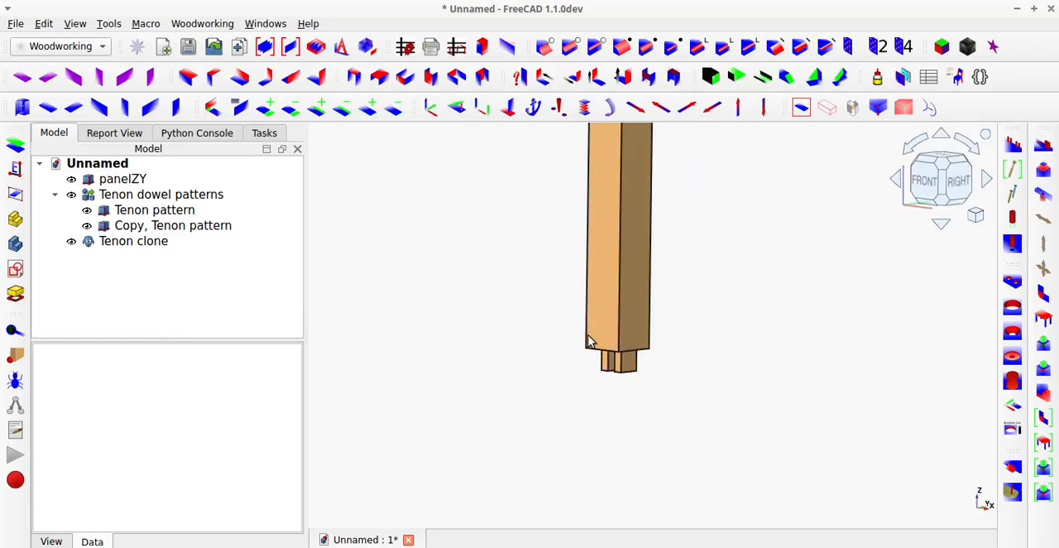
scroll(590, 340, "down", 4)
scroll(596, 258, "up", 5)
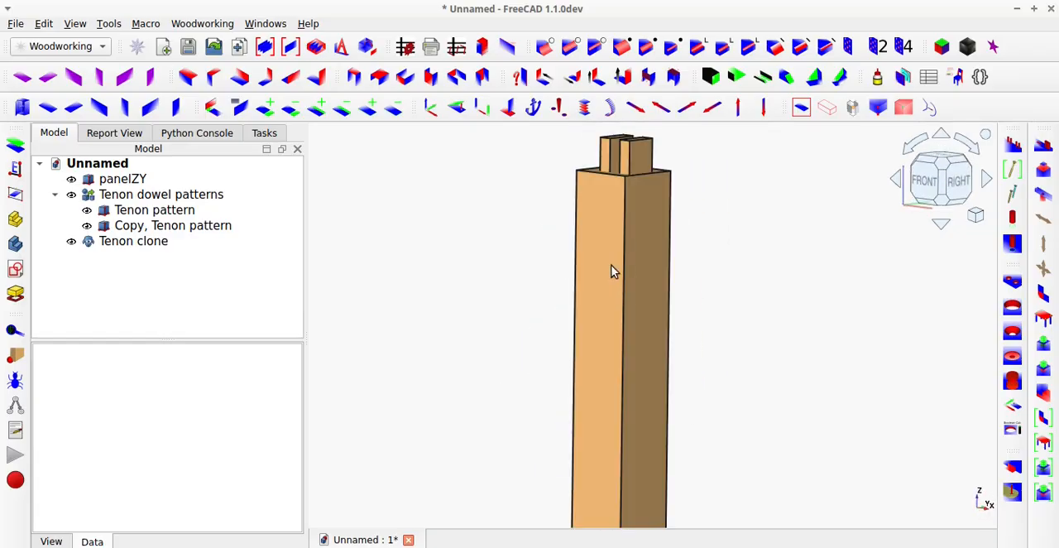
scroll(615, 281, "down", 8)
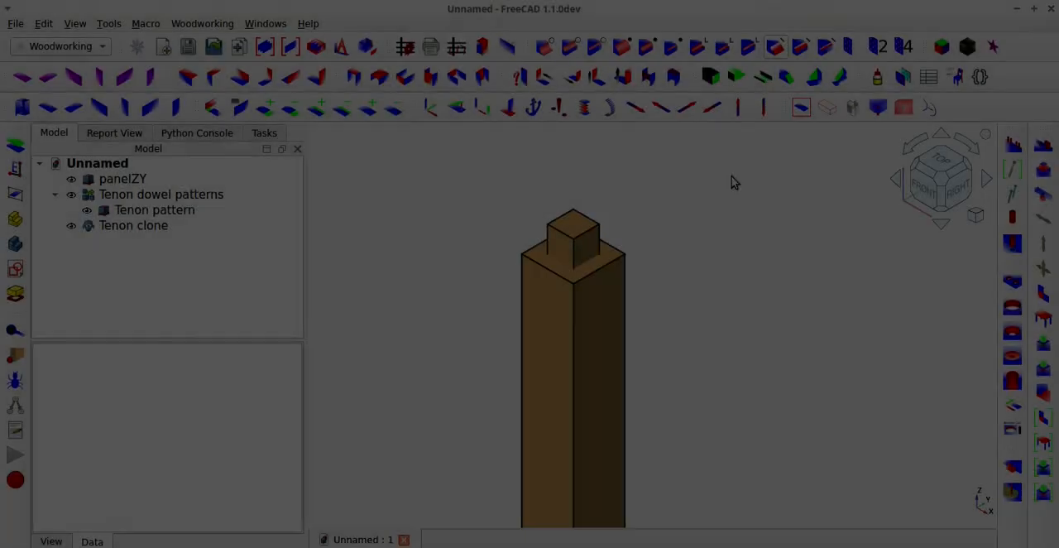
Toggle the visibility of the Tenon pattern to check the post's top face beneath it.
scroll(641, 277, "up", 3)
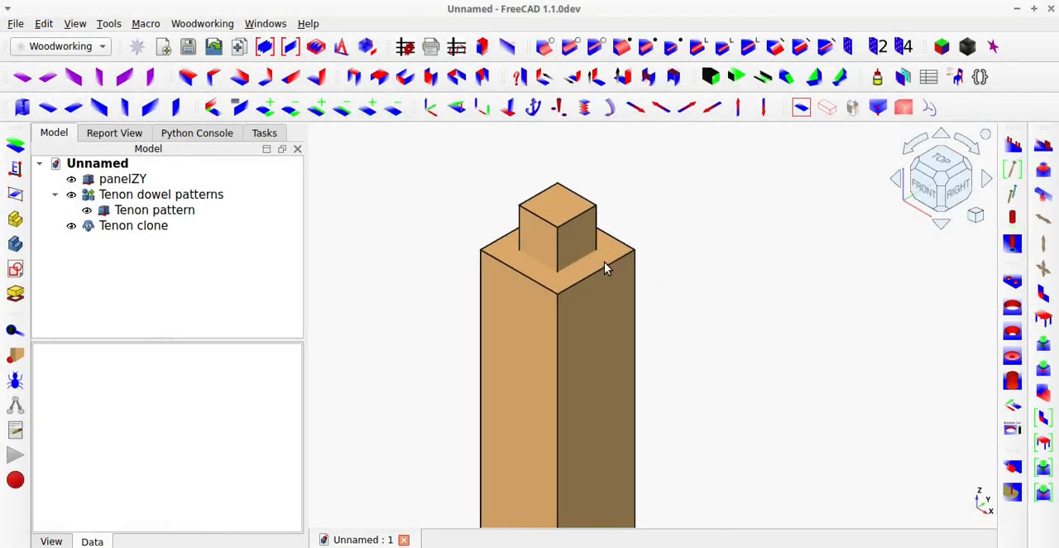
left_click(562, 241)
key("space")
key("space")
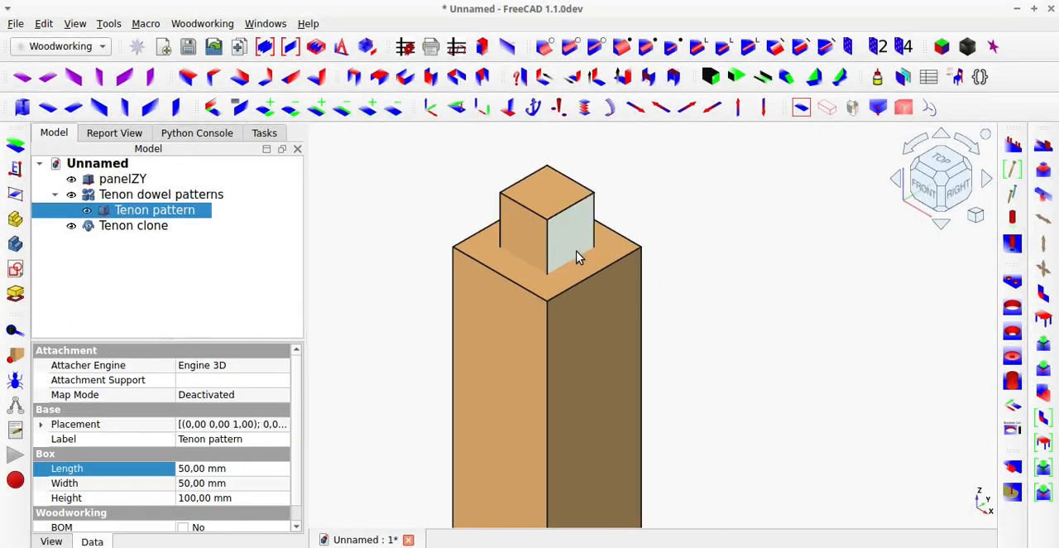
Cut all tenon dowels from panelZY with the parametric cutTenonDowelsP tool.
scroll(692, 253, "down", 1)
left_click(696, 255)
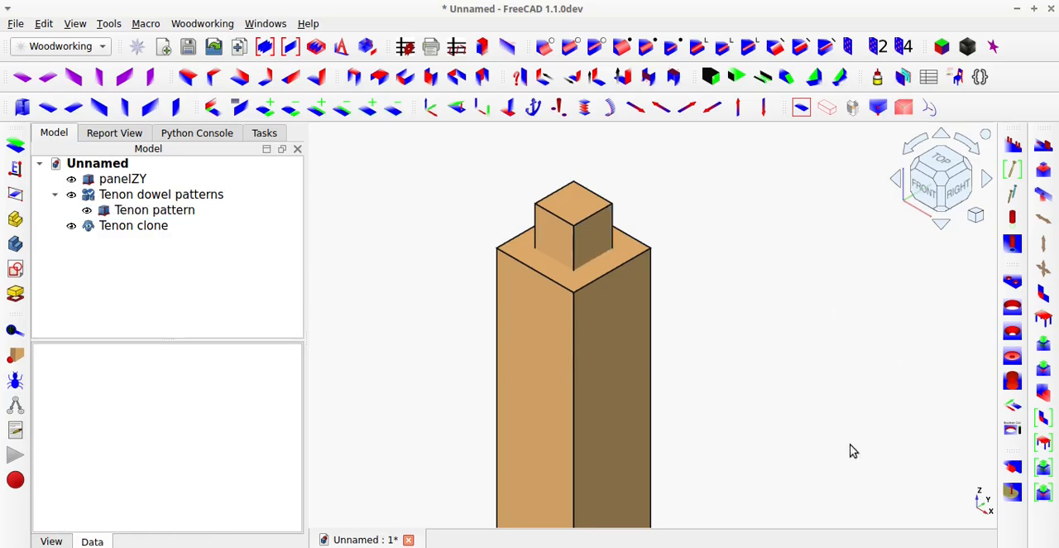
left_click(119, 180)
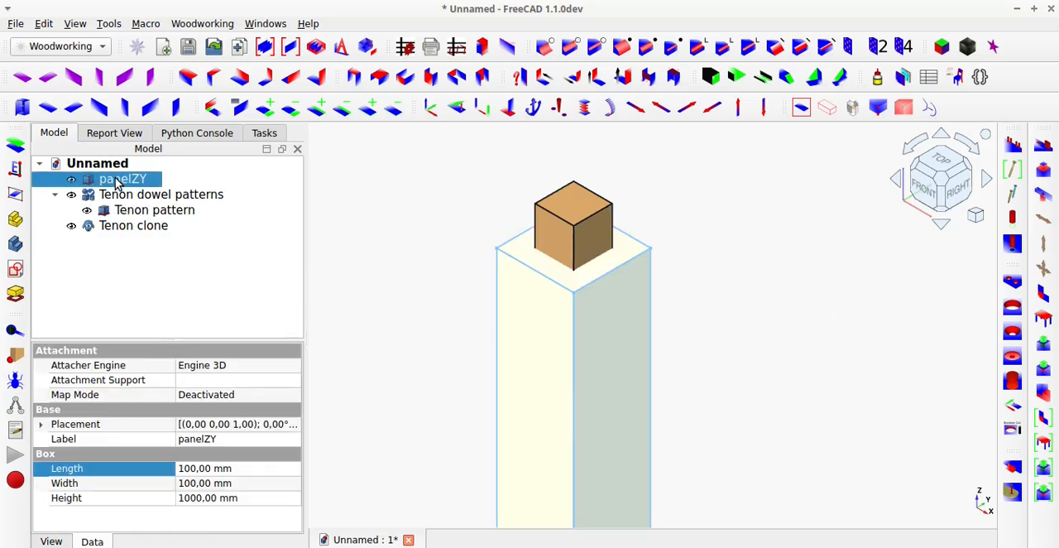
left_click(1044, 494)
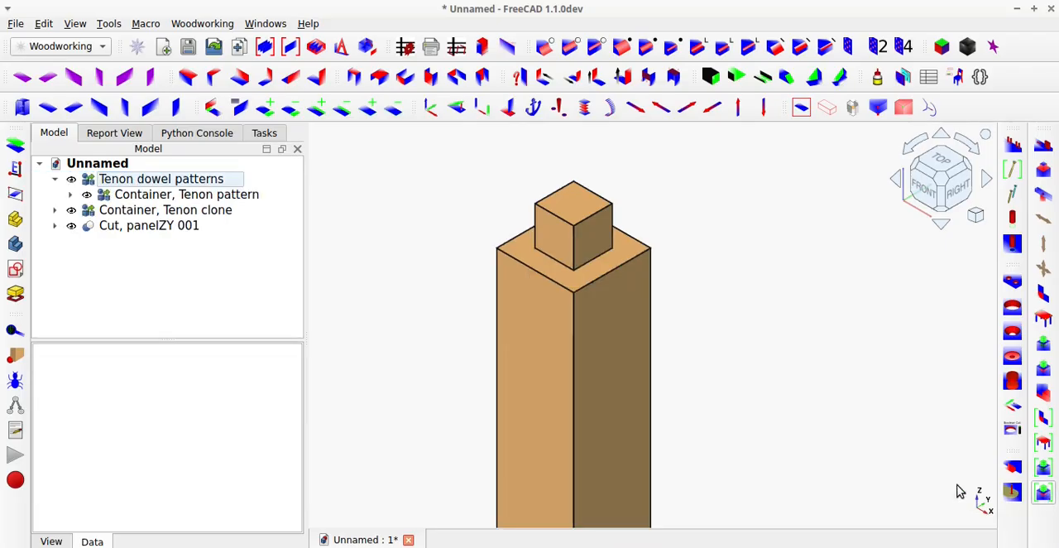
Toggle the top Tenon pattern's visibility to check its socket, and inspect the Tenon clone at the post's lower end.
left_click(578, 233)
key("space")
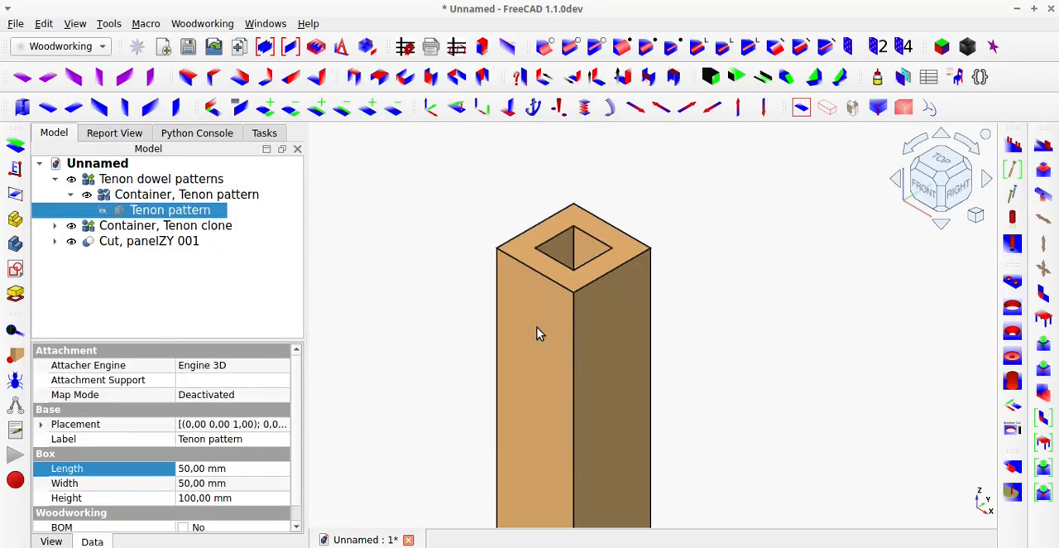
key("space")
scroll(548, 339, "down", 6)
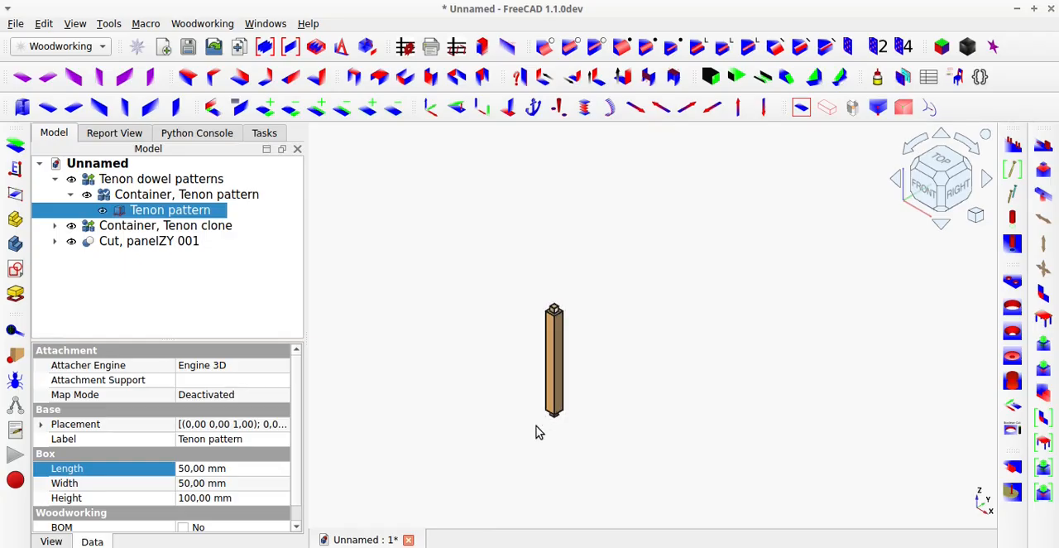
scroll(553, 406, "up", 8)
middle_click_drag(574, 426, 572, 265)
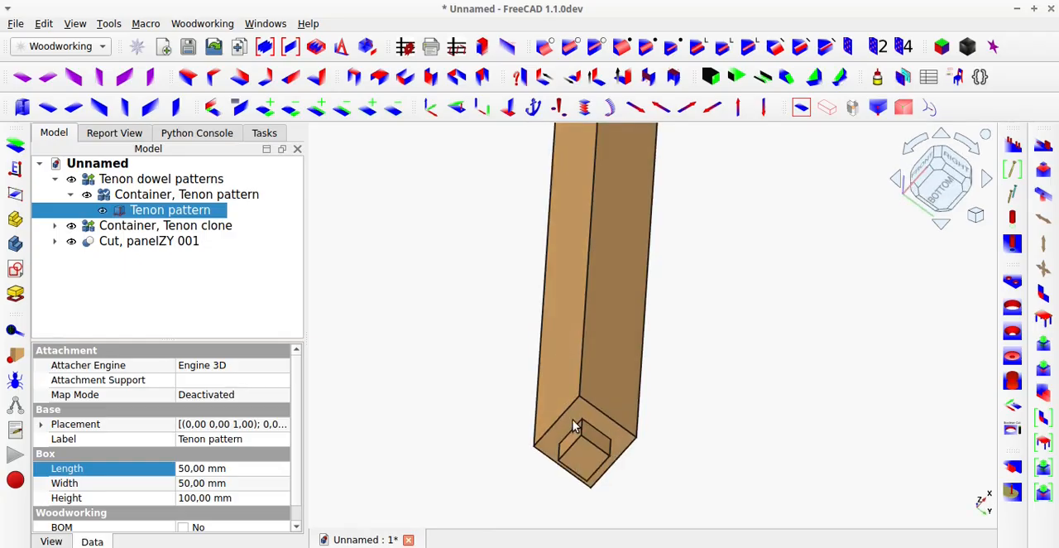
left_click(593, 471)
mouse_move(591, 473)
middle_mouse_down()
mouse_move(640, 382)
mouse_move(631, 456)
mouse_move(579, 473)
middle_mouse_up()
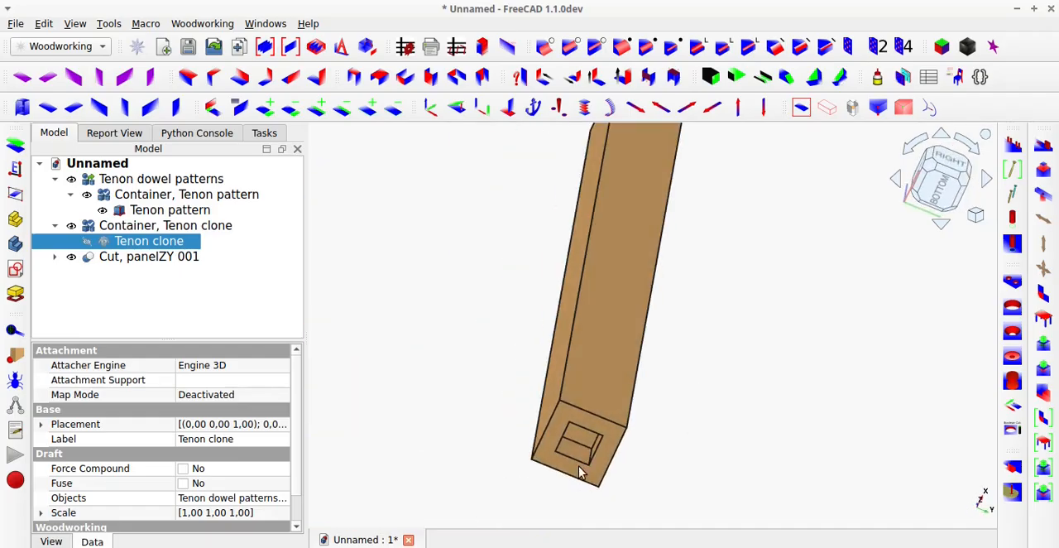
Open magicMove for the Tenon pattern on the post's top and set the pattern's length to 10 mm.
left_click(800, 108)
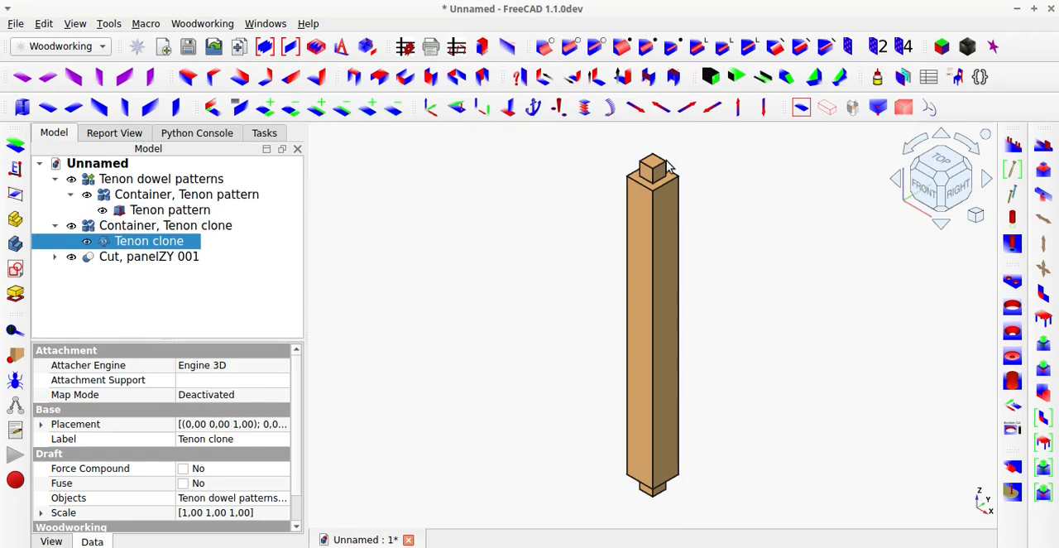
scroll(669, 149, "up", 5)
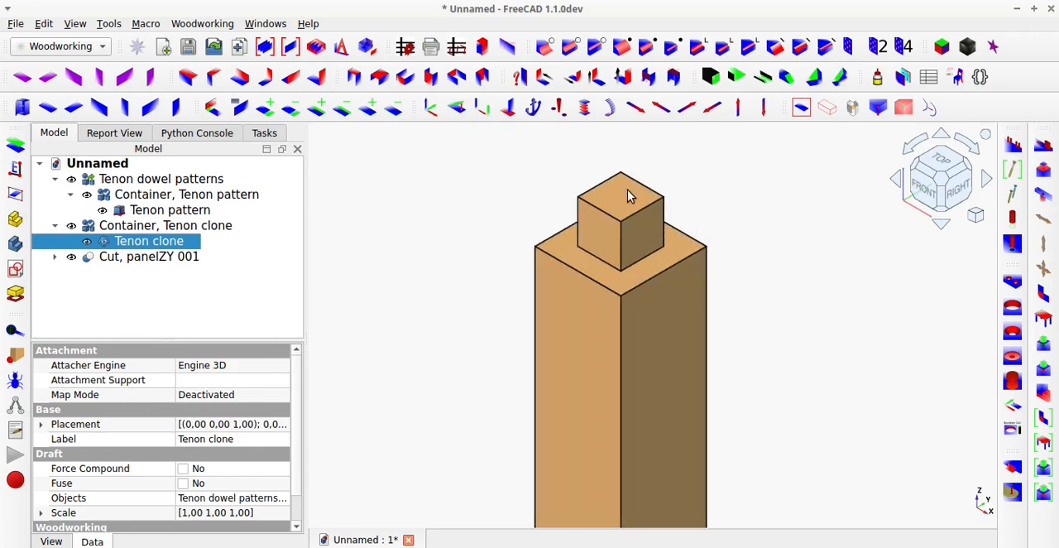
left_click(628, 190)
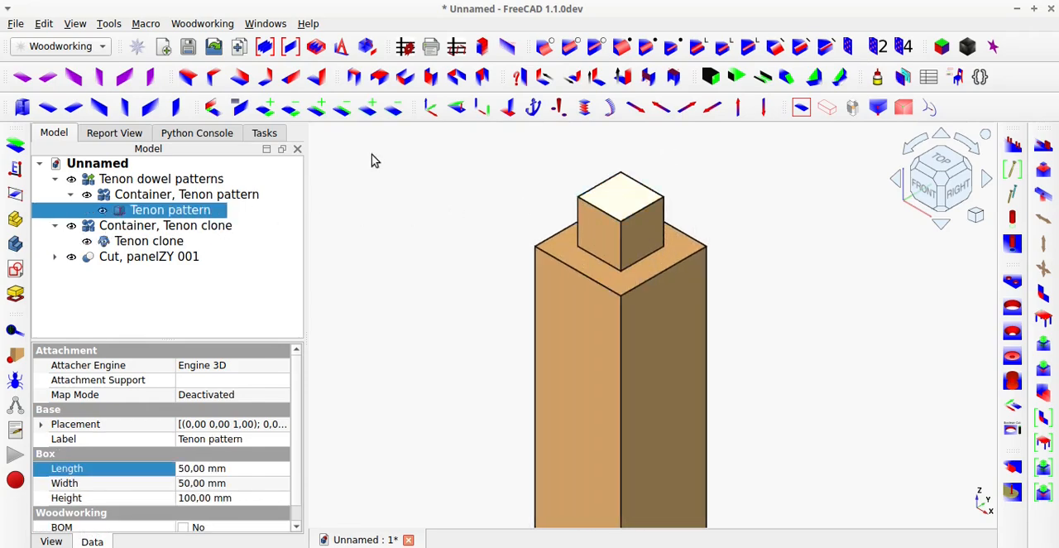
left_click(431, 108)
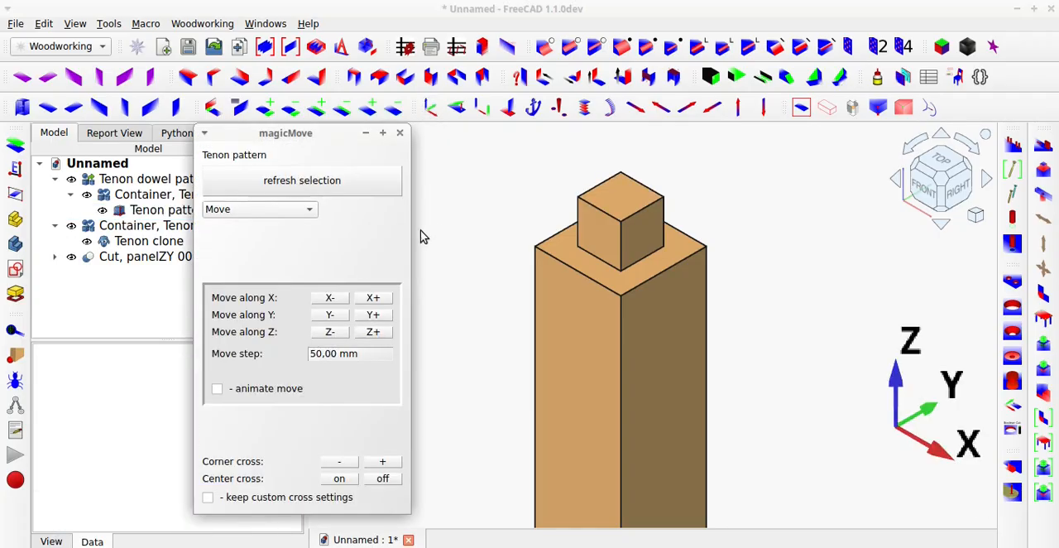
left_click(145, 213)
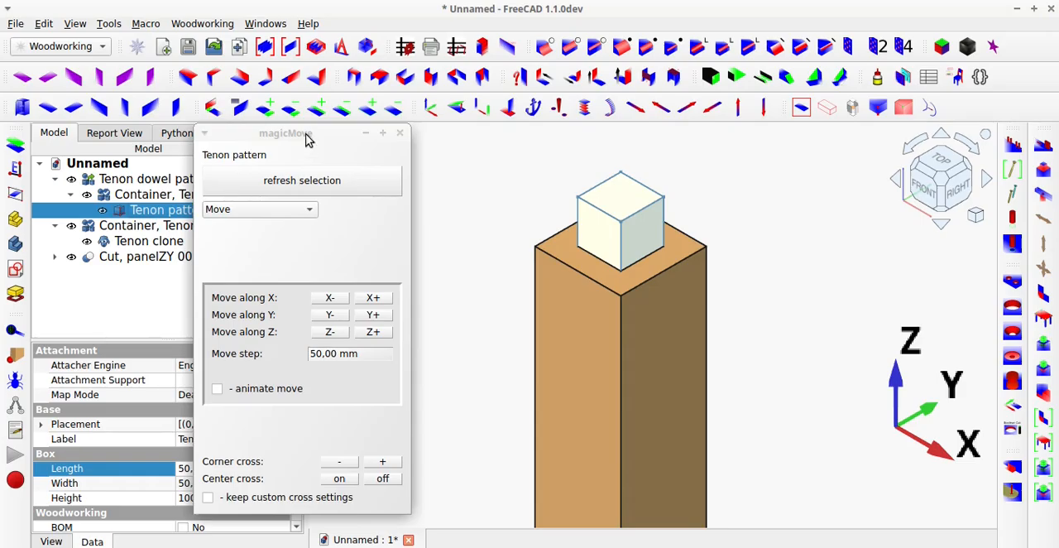
left_click_drag(308, 134, 416, 131)
left_click(199, 470)
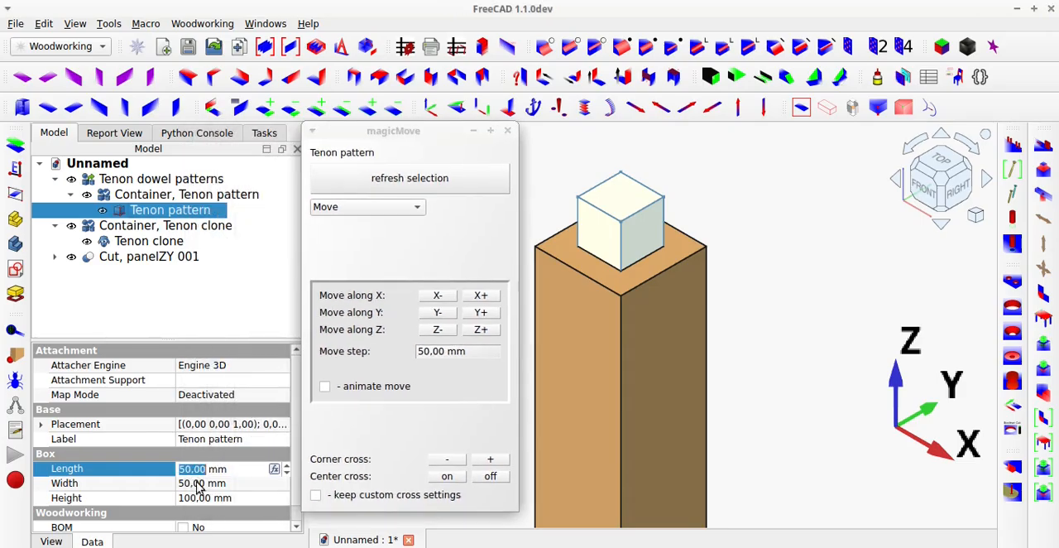
type("10")
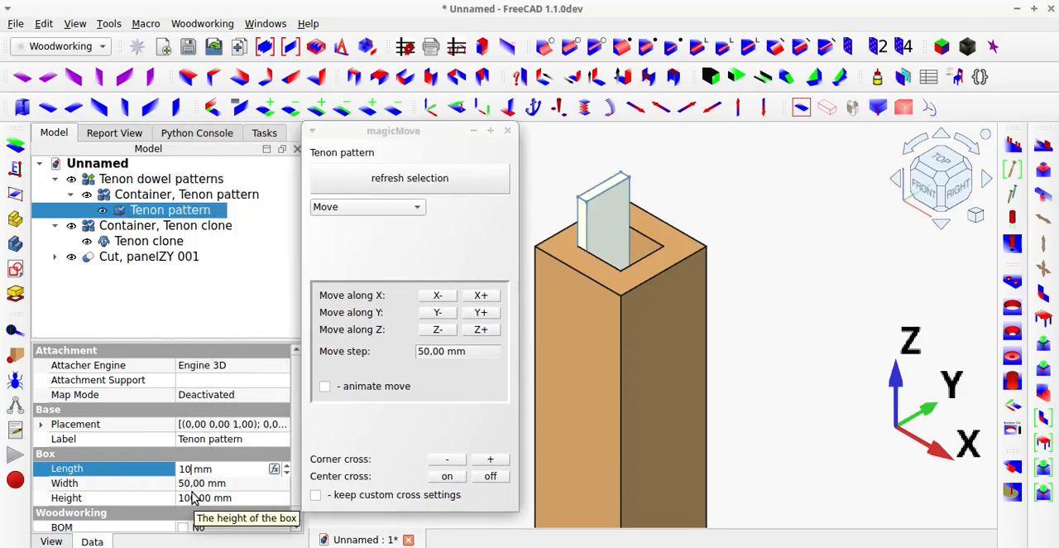
key("Tab")
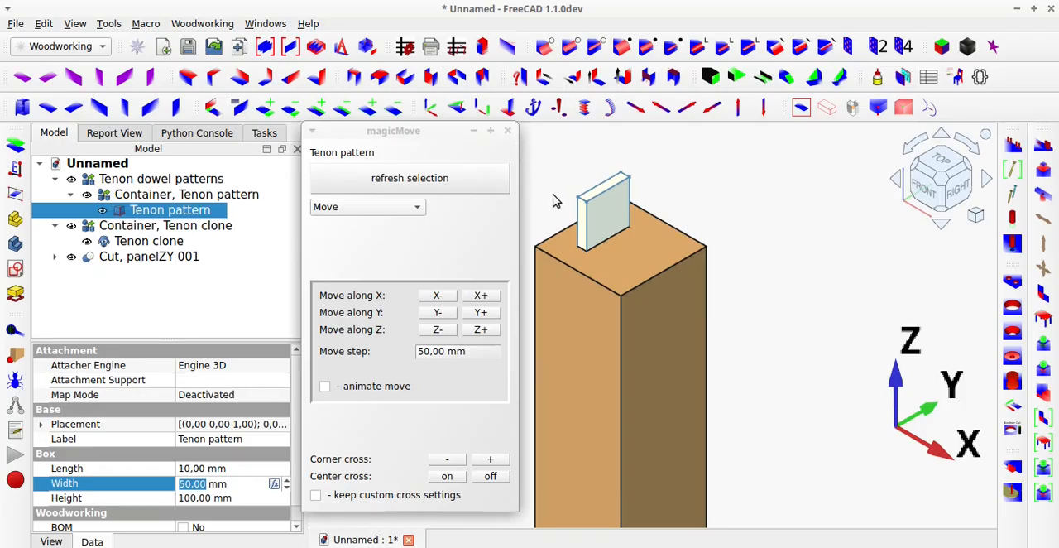
Hide the Tenon pattern and toggle the Tenon clone's visibility to inspect the resized sockets at both ends of the post.
left_click(569, 164)
left_click(596, 228)
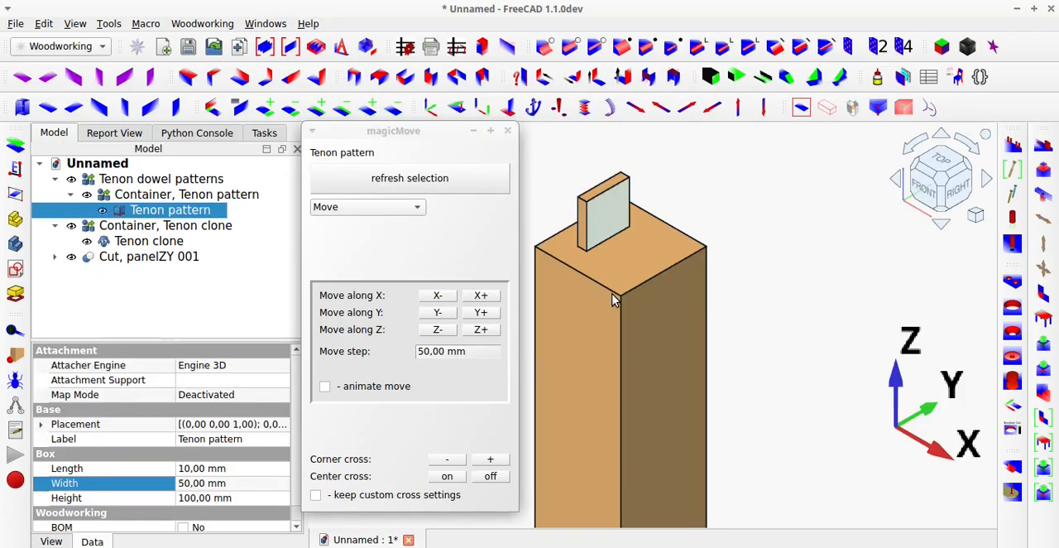
key("space")
middle_click_drag(605, 274, 646, 424)
left_click(650, 427)
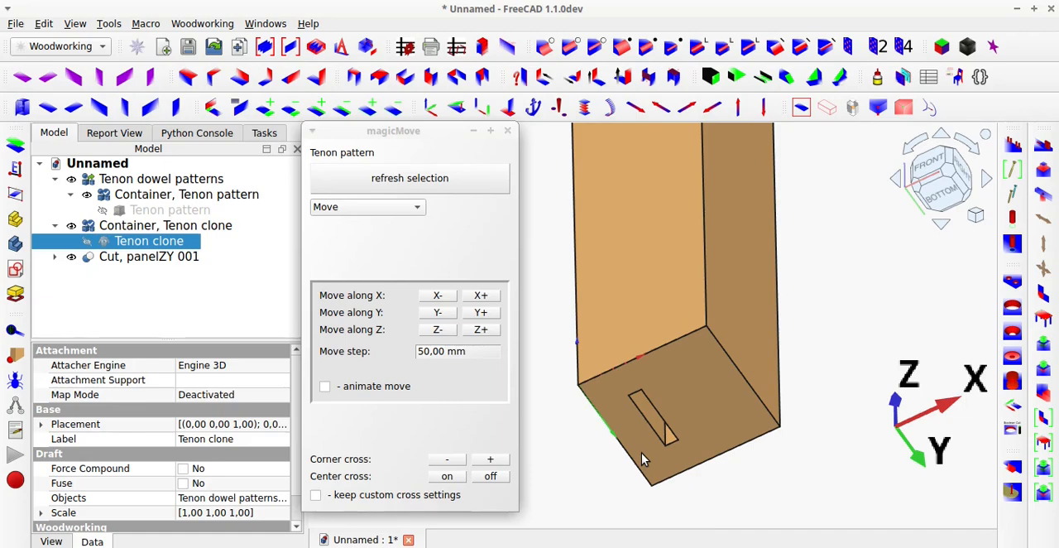
middle_click_drag(676, 269, 768, 130)
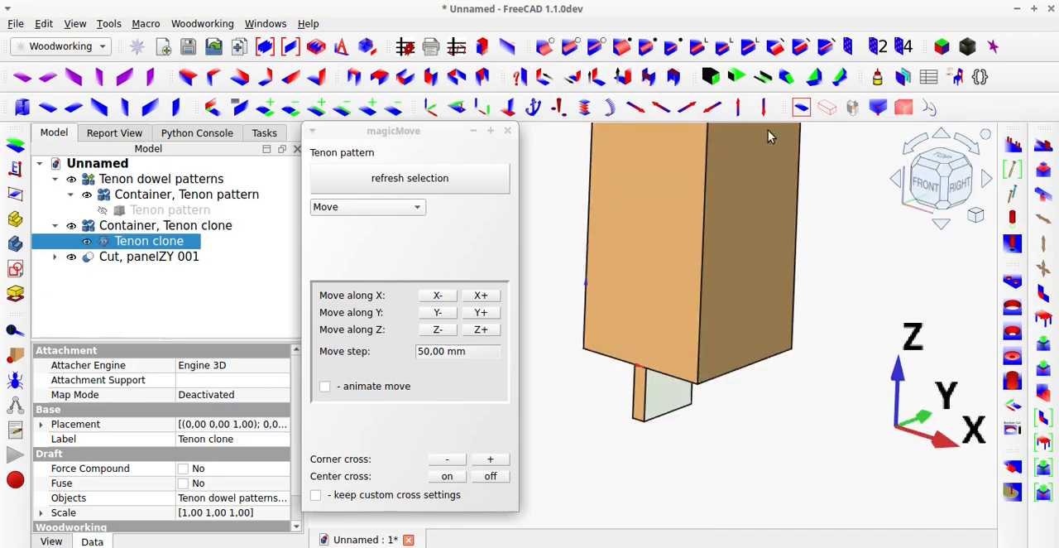
left_click(800, 105)
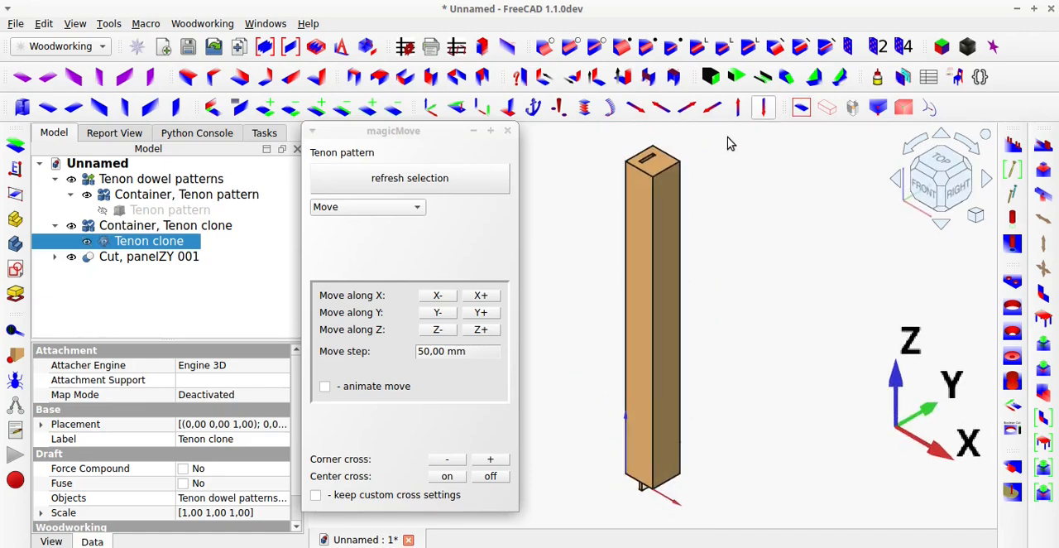
Show the Tenon pattern and copy it twice along positive X with magicMove, using a 10 mm copy offset.
left_click(185, 215)
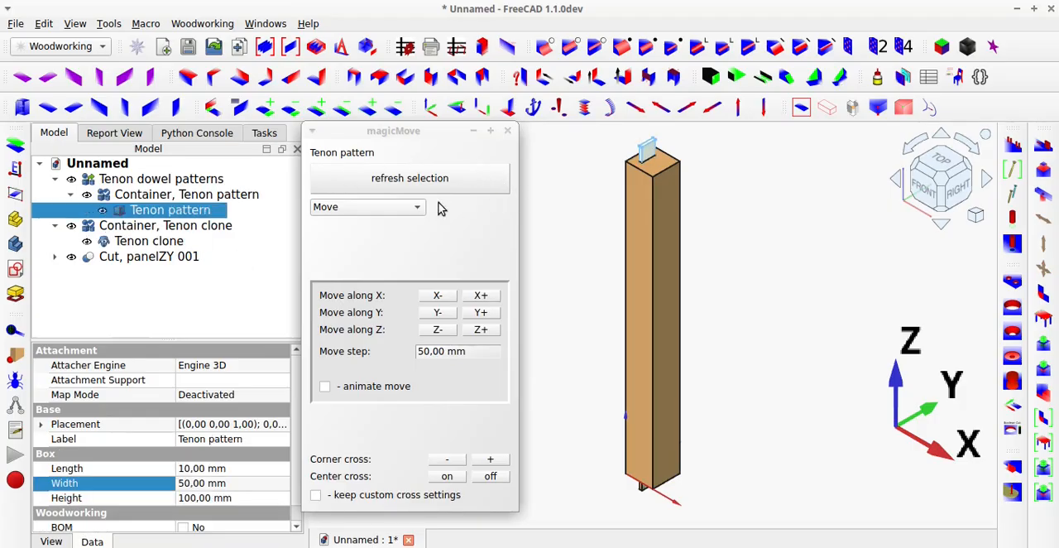
left_click(381, 184)
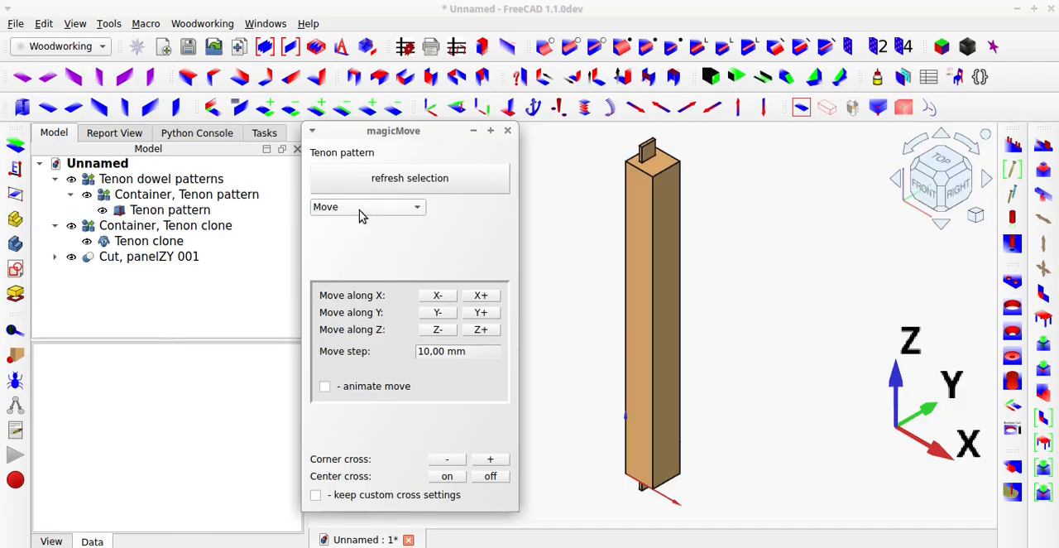
left_click(364, 208)
left_click(369, 243)
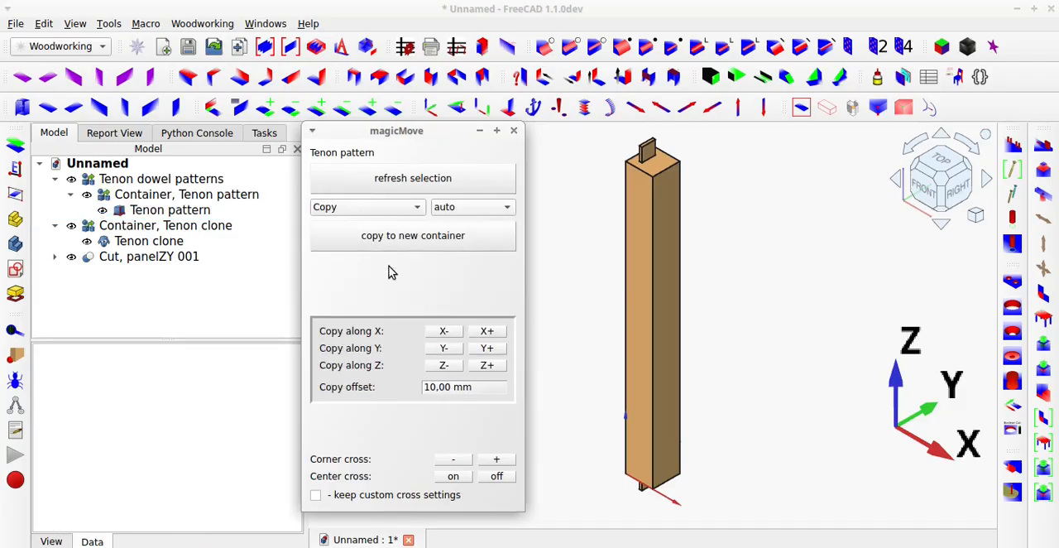
left_click(488, 332)
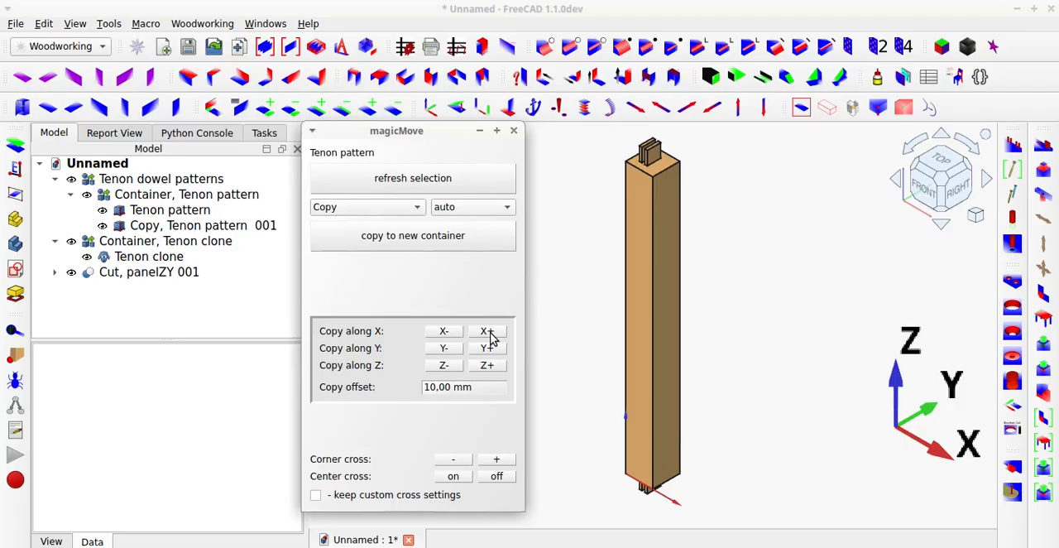
left_click(488, 333)
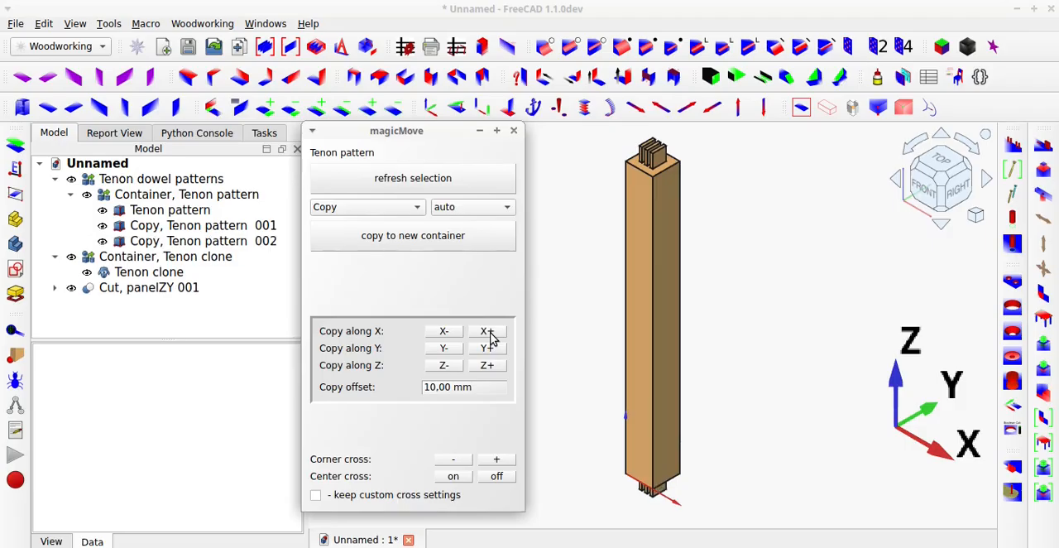
left_click(514, 131)
Toggle the visibility of the Tenon pattern container to inspect the sockets under its tenons on the post's top.
scroll(648, 158, "up", 6)
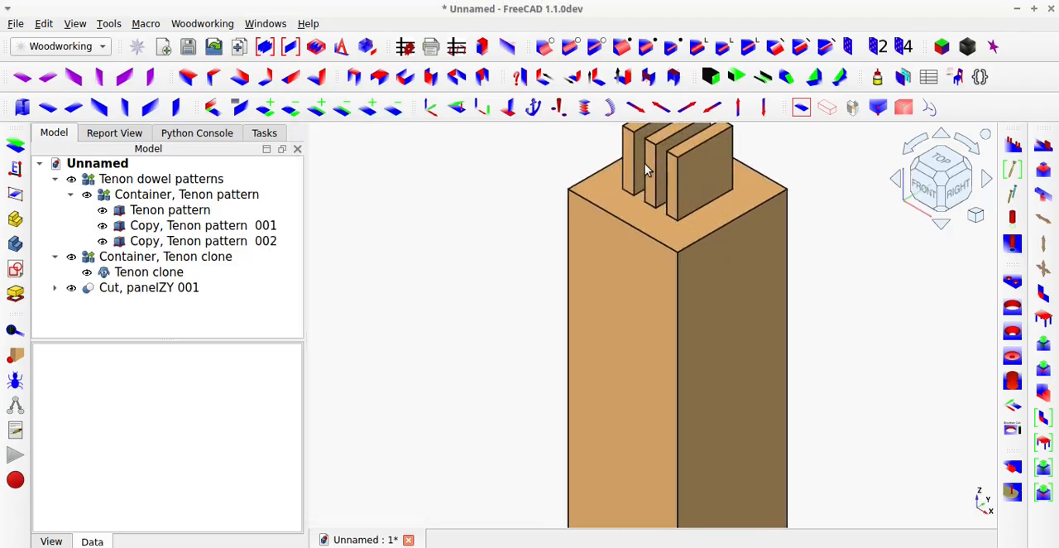
scroll(645, 163, "down", 2)
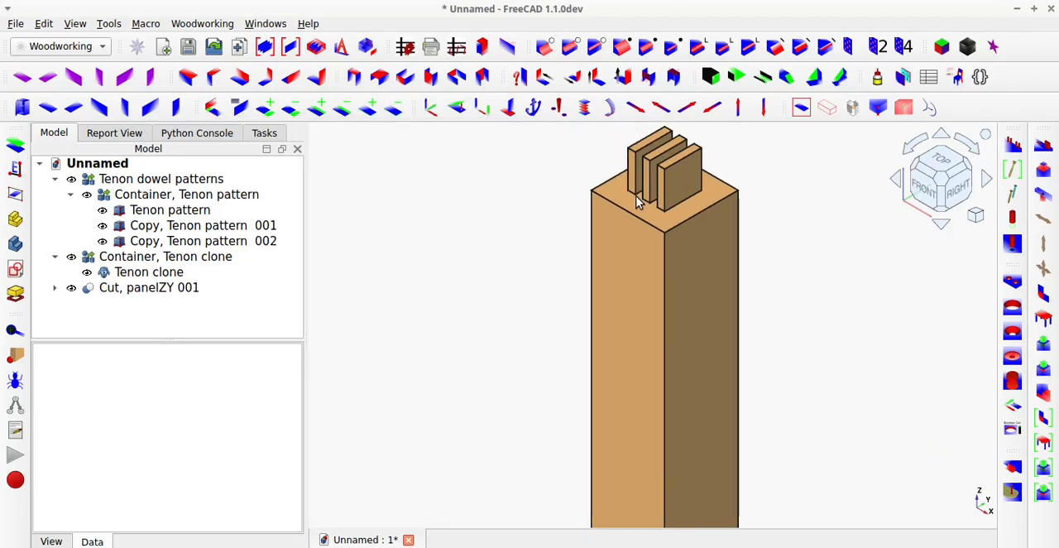
left_click(249, 199)
key("space")
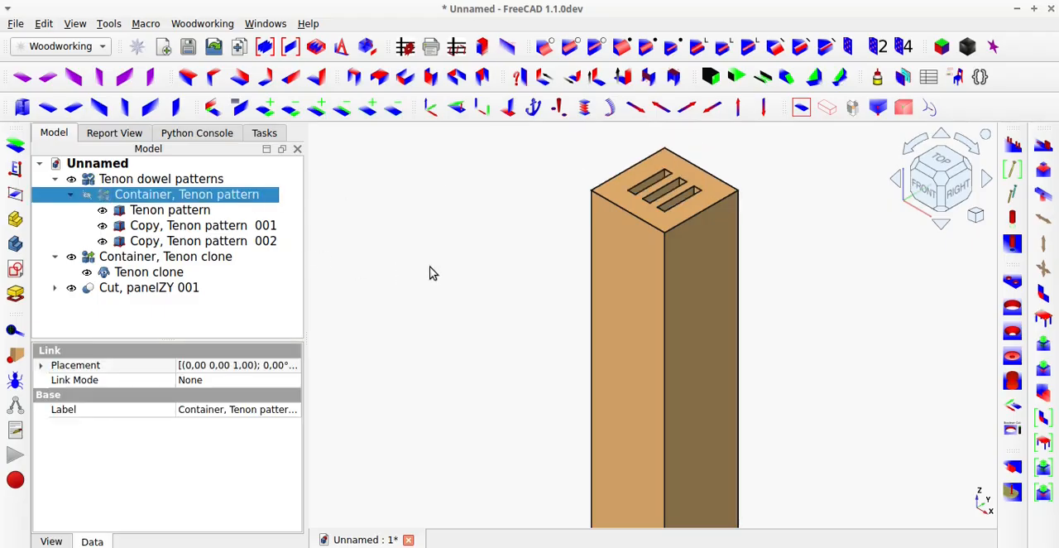
mouse_move(634, 213)
middle_mouse_down()
mouse_move(629, 289)
mouse_move(644, 204)
middle_mouse_up()
key("space")
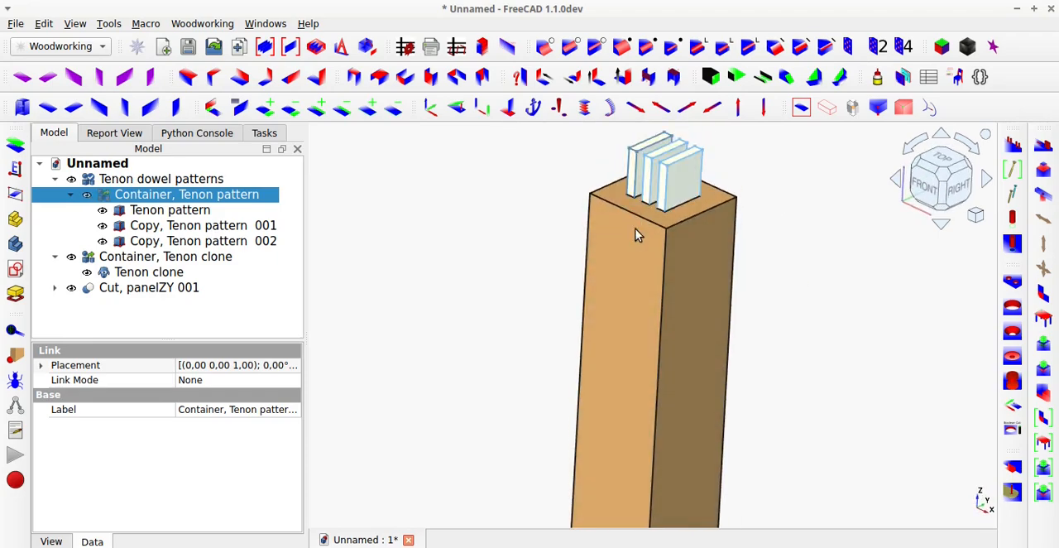
Toggle the visibility of the Tenon clone container to inspect the matching sockets at the post's lower end.
scroll(629, 248, "down", 5)
middle_click_drag(624, 430, 636, 359)
scroll(621, 461, "up", 5)
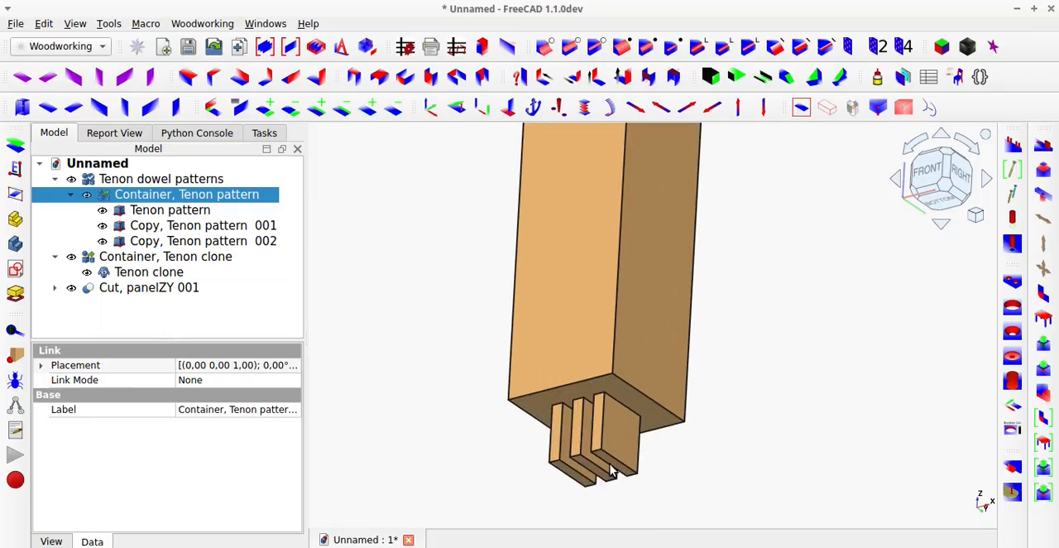
left_click(618, 451)
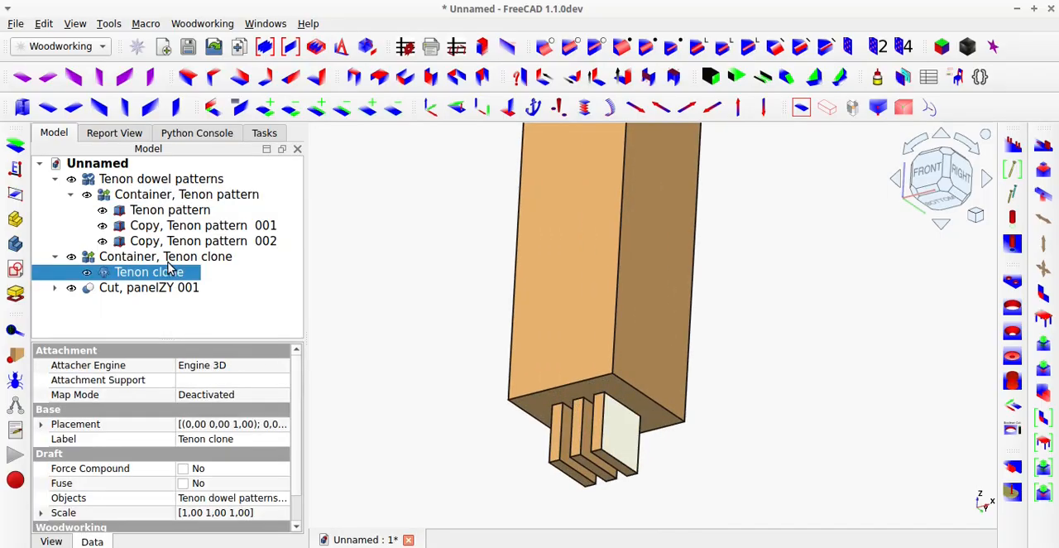
left_click(169, 258)
key("space")
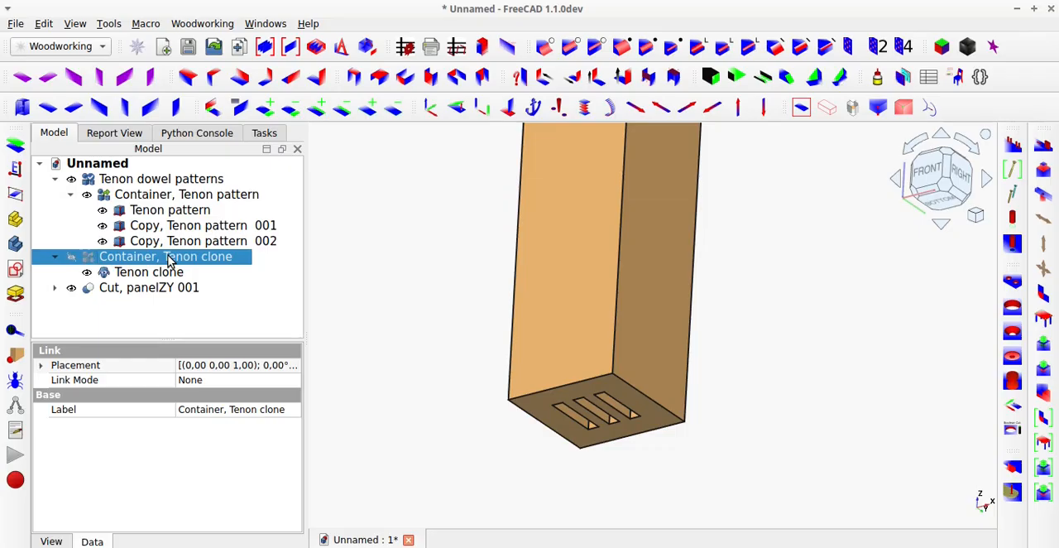
middle_click_drag(550, 393, 567, 443)
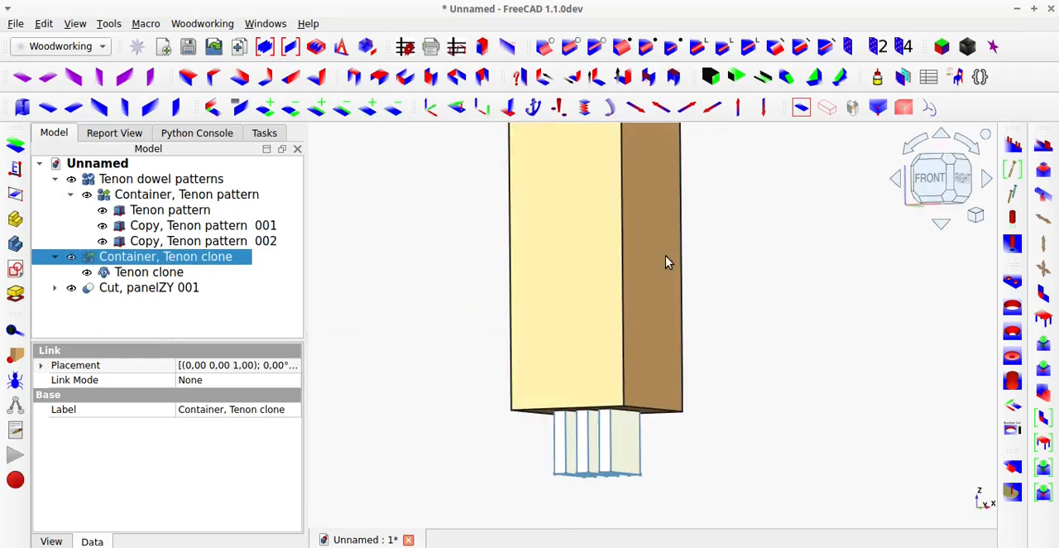
Return to the isometric view and delete Copy, Tenon pattern 002 from the post's top.
left_click(801, 107)
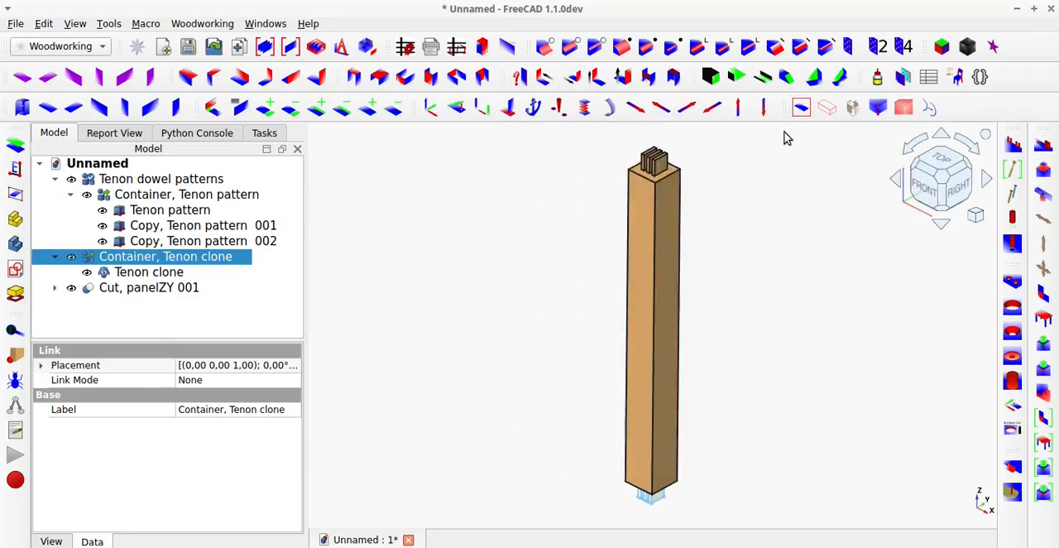
scroll(667, 164, "up", 4)
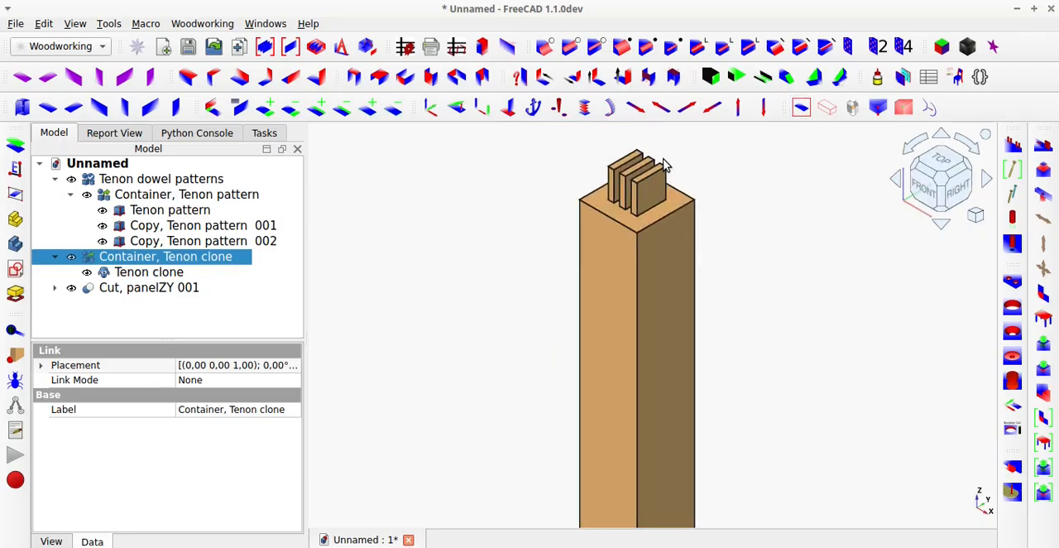
scroll(664, 164, "up", 2)
left_click(222, 242)
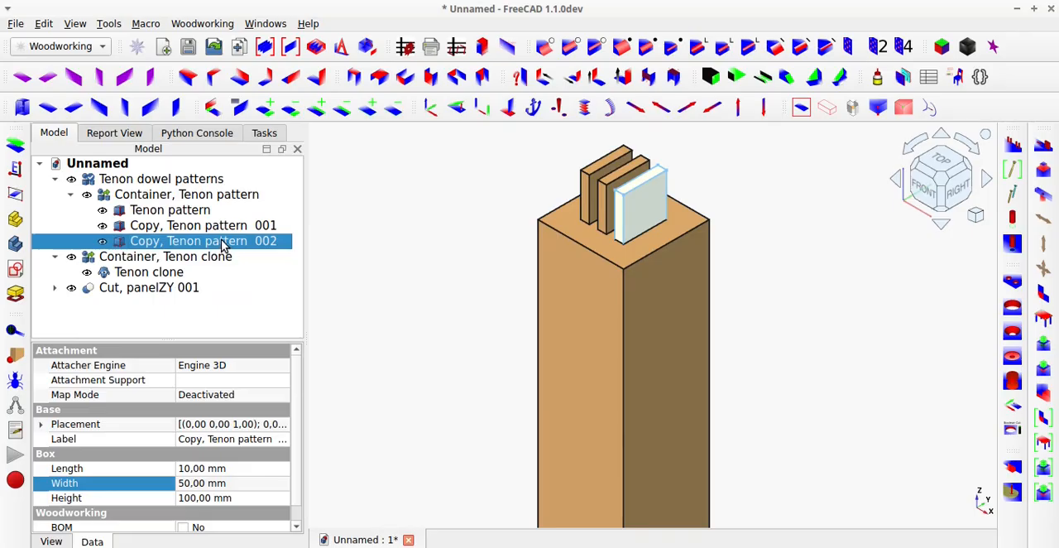
key("Delete")
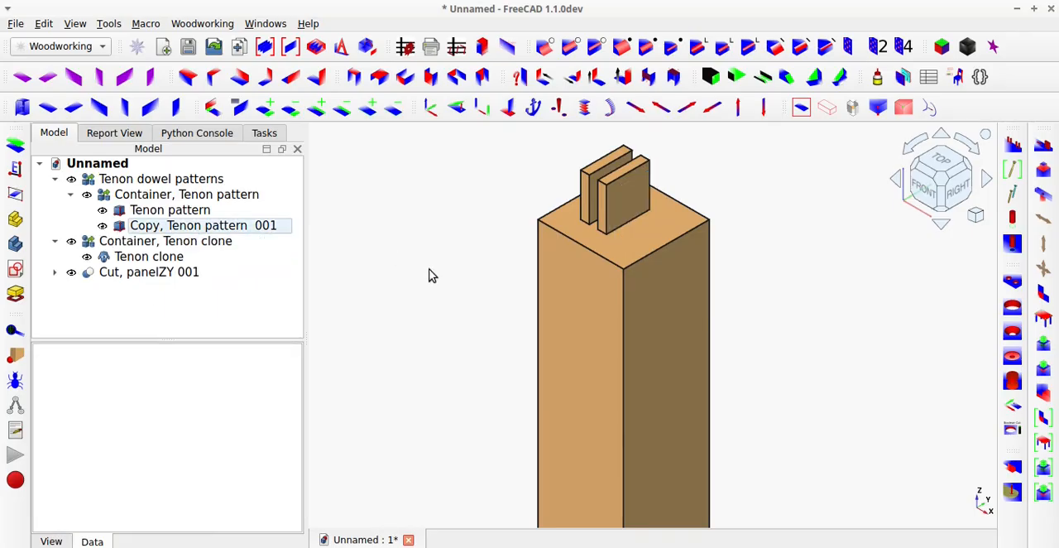
Check the cloned tenons at the post's lower end and delete Copy, Tenon pattern 001 from the top.
scroll(581, 305, "down", 6)
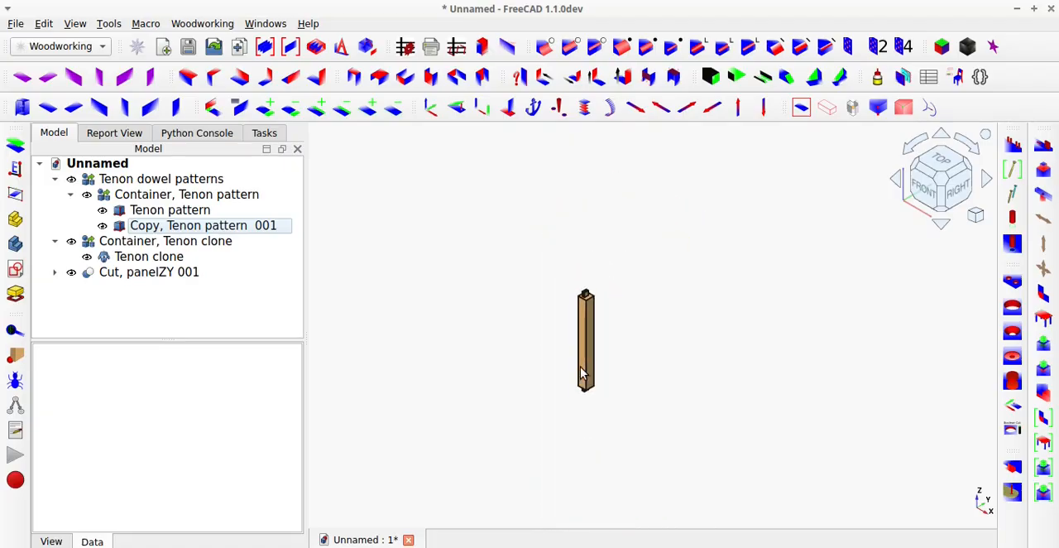
scroll(582, 361, "up", 3)
scroll(594, 401, "up", 3)
middle_click_drag(568, 421, 598, 425)
scroll(598, 425, "down", 4)
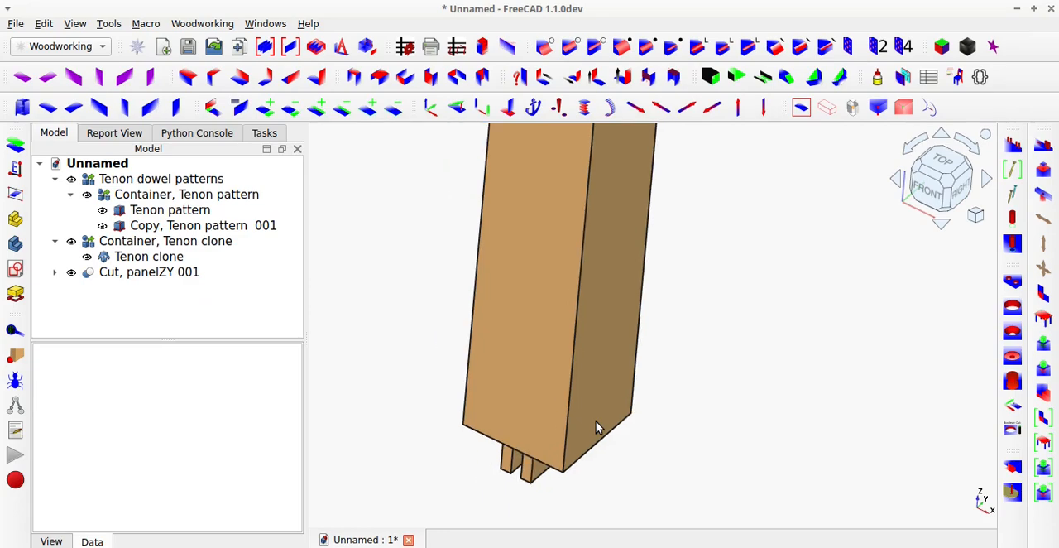
scroll(596, 420, "down", 3)
scroll(592, 258, "up", 8)
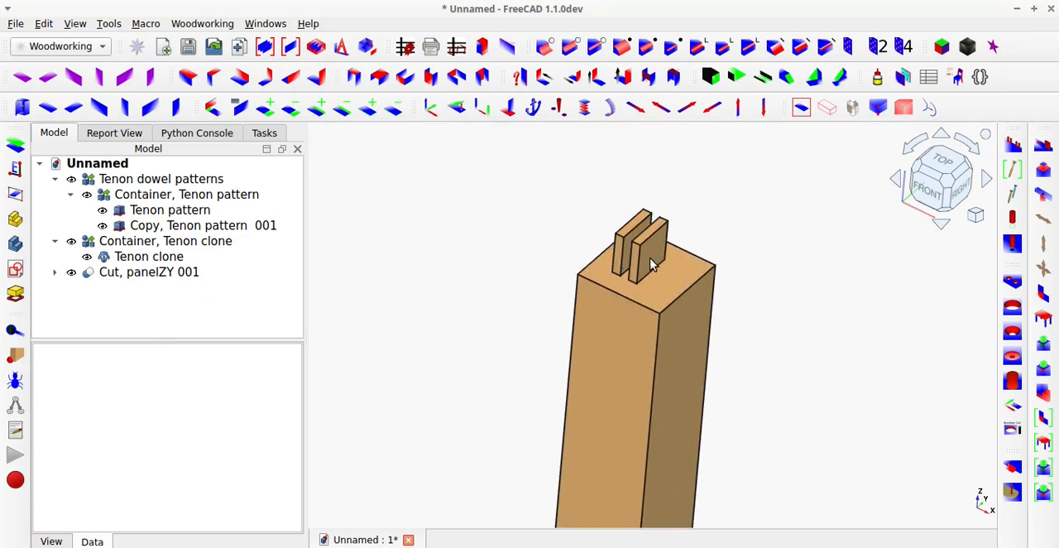
left_click(651, 265)
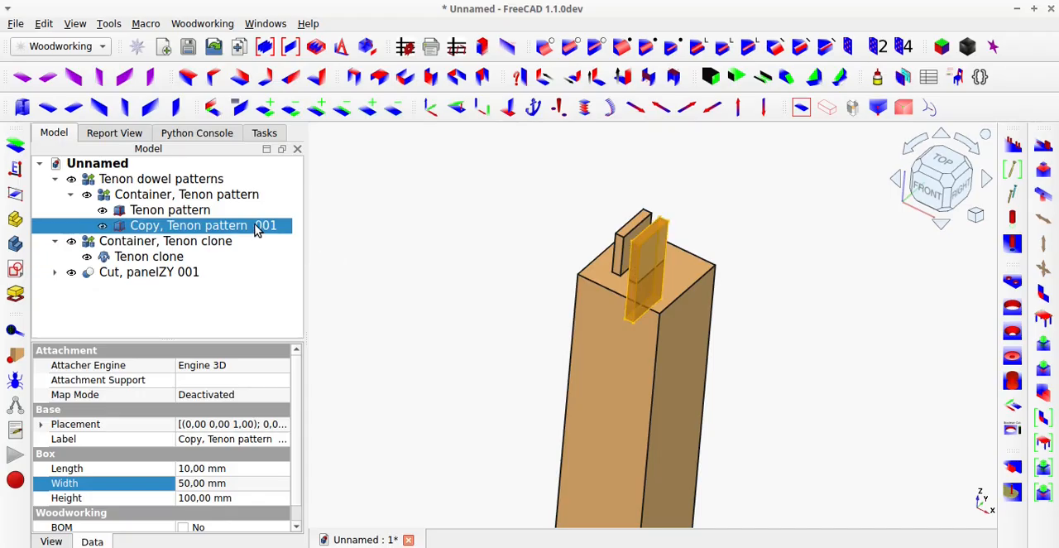
key("Delete")
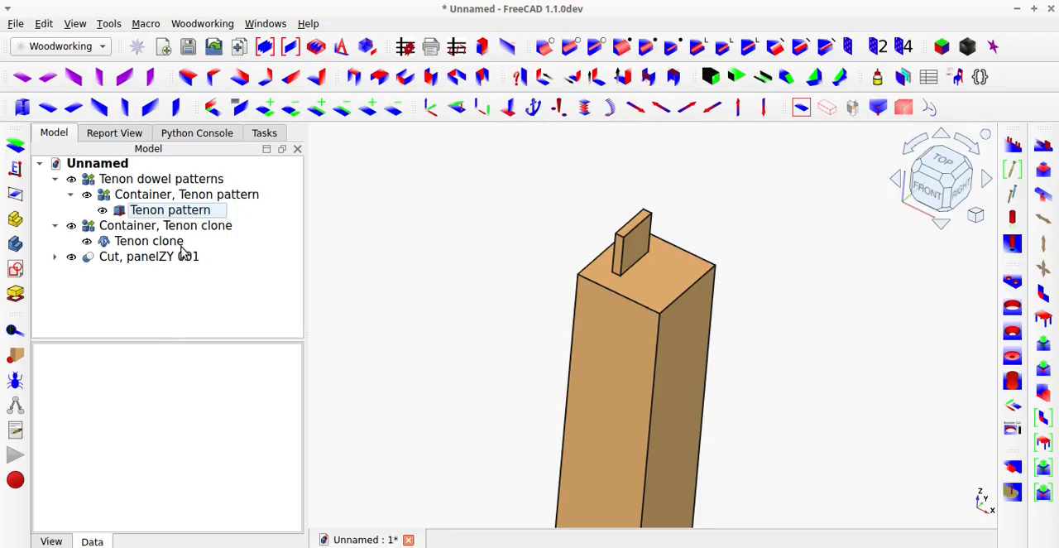
Set the length of the Tenon pattern on the post's top to 50 mm.
left_click(153, 217)
left_click(187, 468)
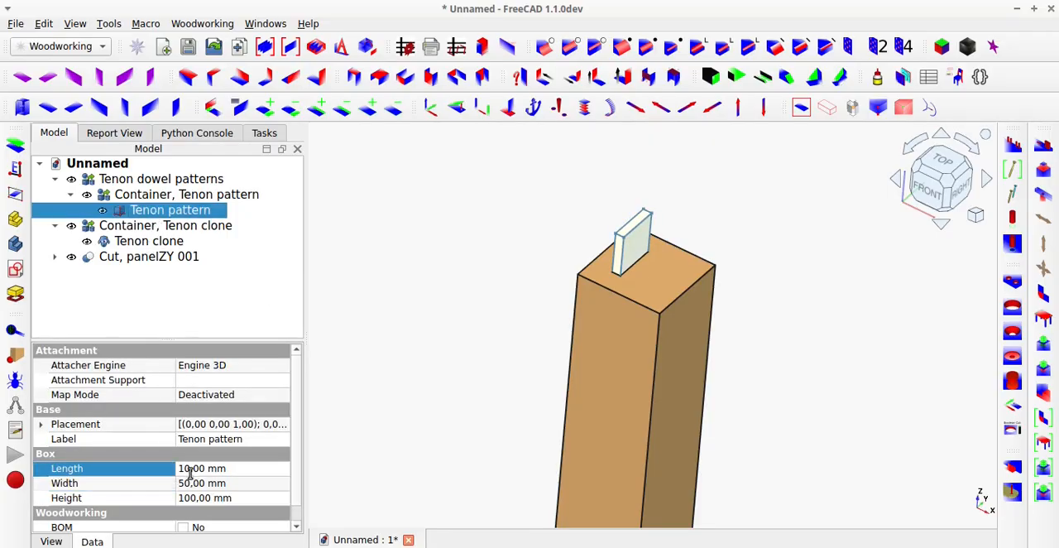
type("50")
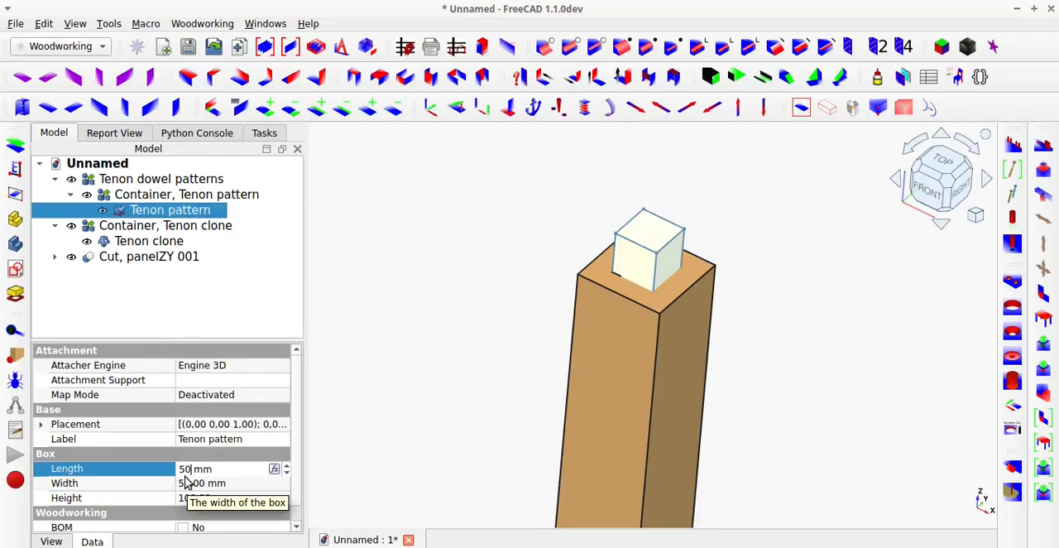
key("Tab")
left_click(477, 390)
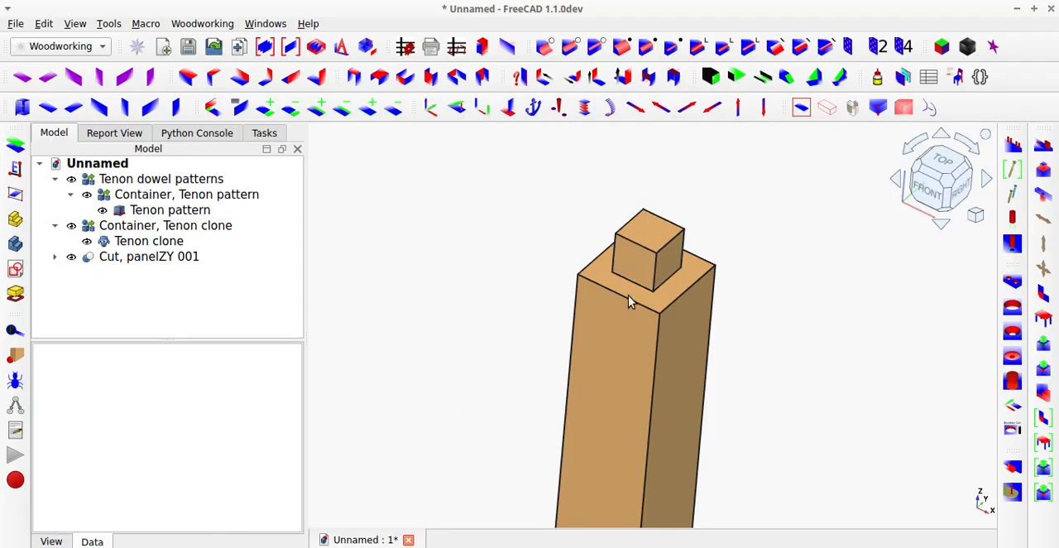
Toggle the resized Tenon pattern's visibility to check its socket, and examine the Tenon clone at the post's lower end.
left_click(636, 273)
key("space")
middle_click_drag(610, 366, 615, 321)
key("space")
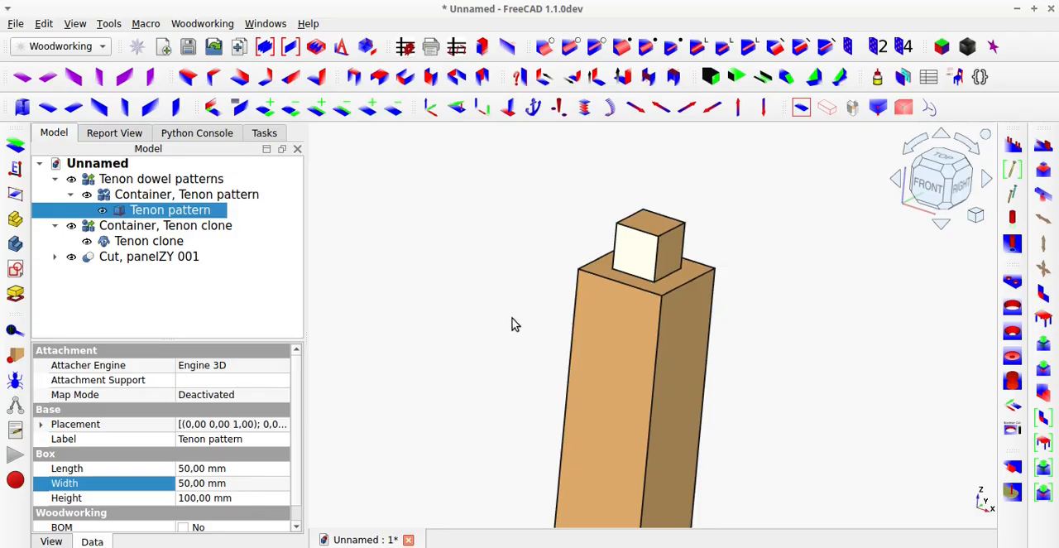
scroll(513, 328, "down", 3)
scroll(525, 431, "down", 2)
scroll(529, 500, "up", 6)
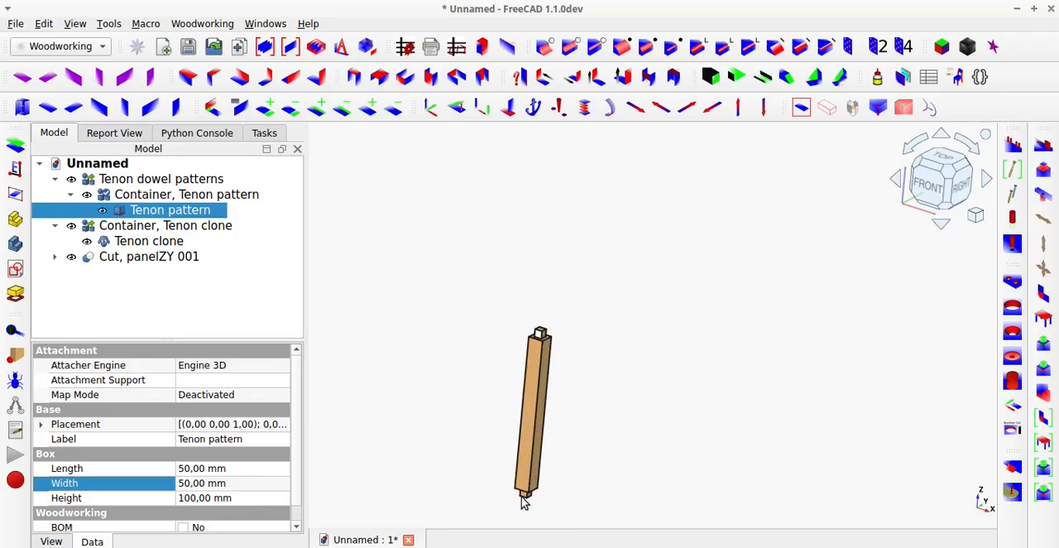
middle_click_drag(535, 475, 567, 383)
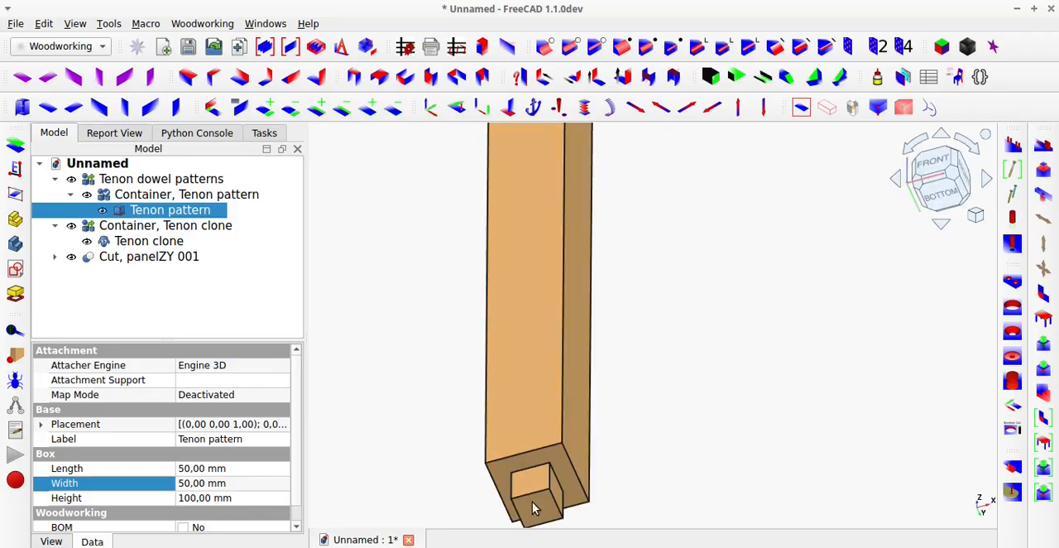
left_click(532, 503)
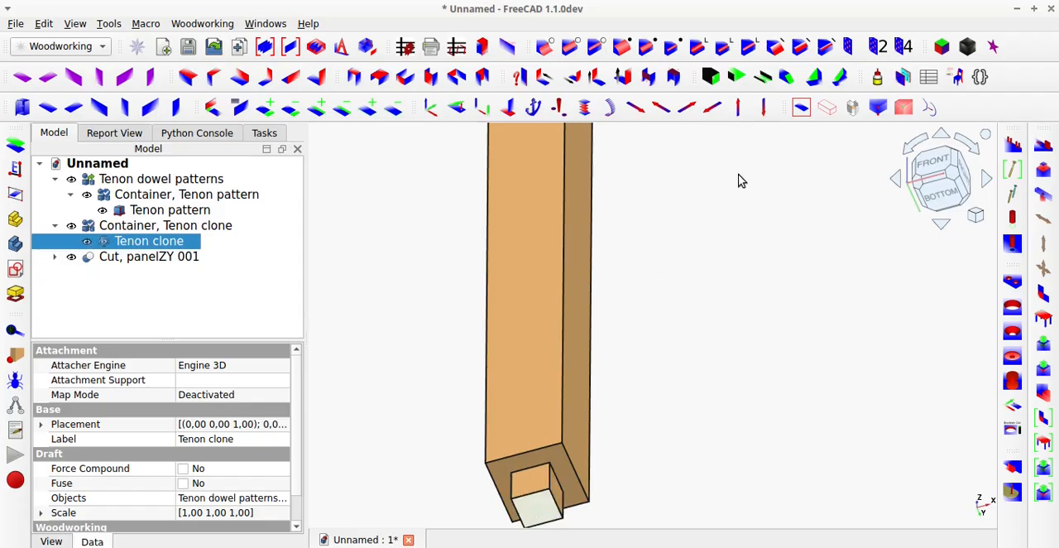
left_click(801, 108)
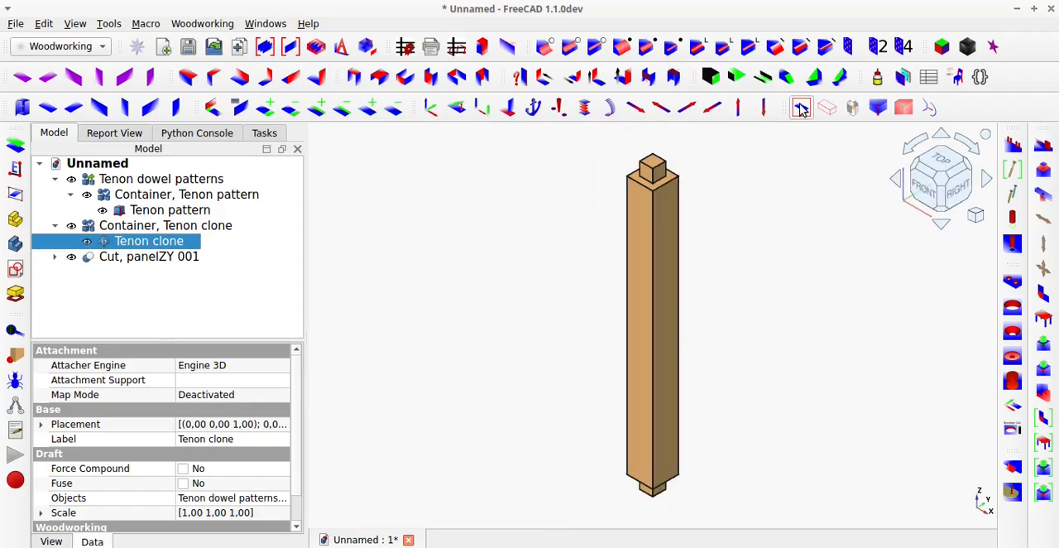
left_click(787, 175)
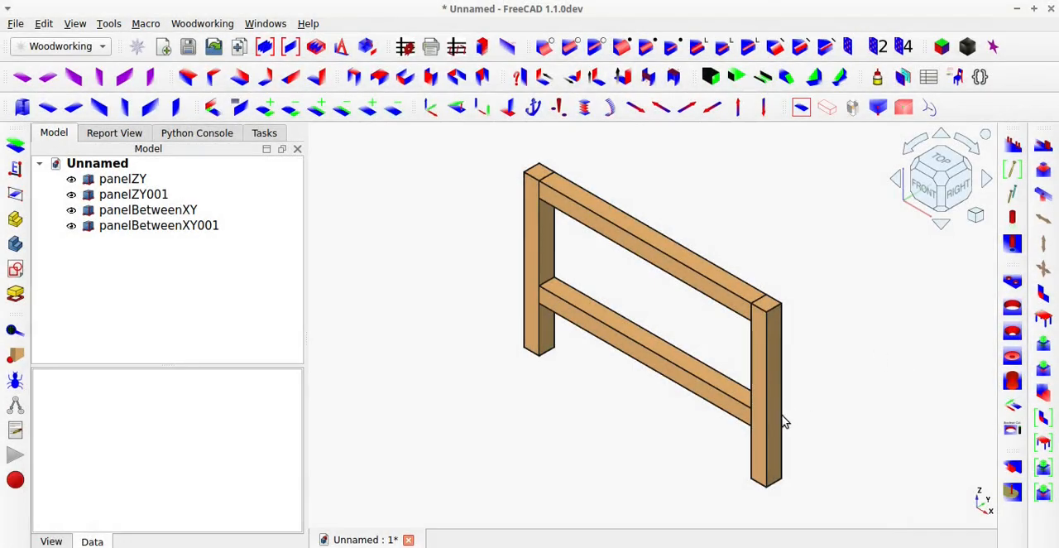
Hide the two vertical posts panelZY and panelZY001 of the frame.
left_click(771, 421)
key("space")
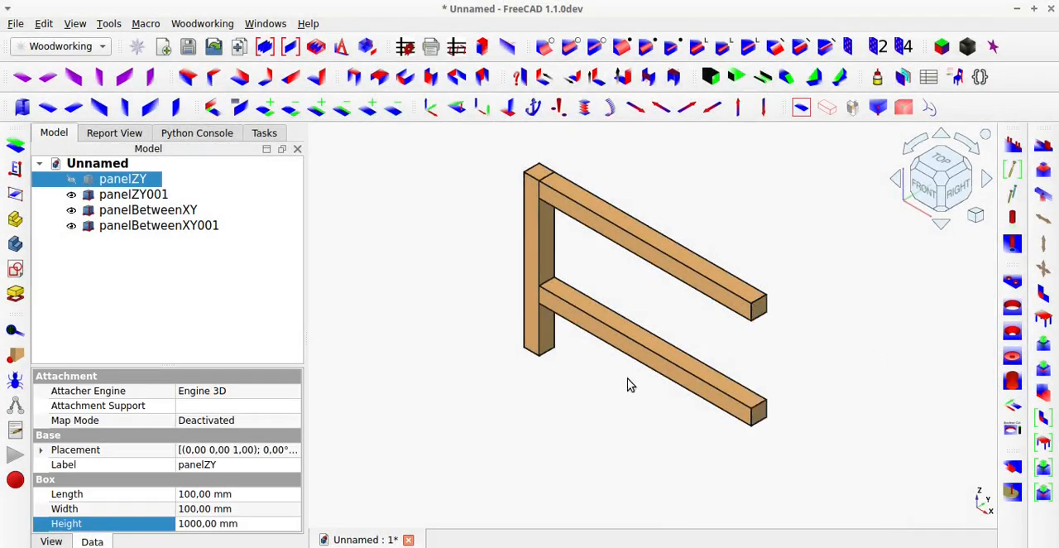
left_click(522, 312)
key("space")
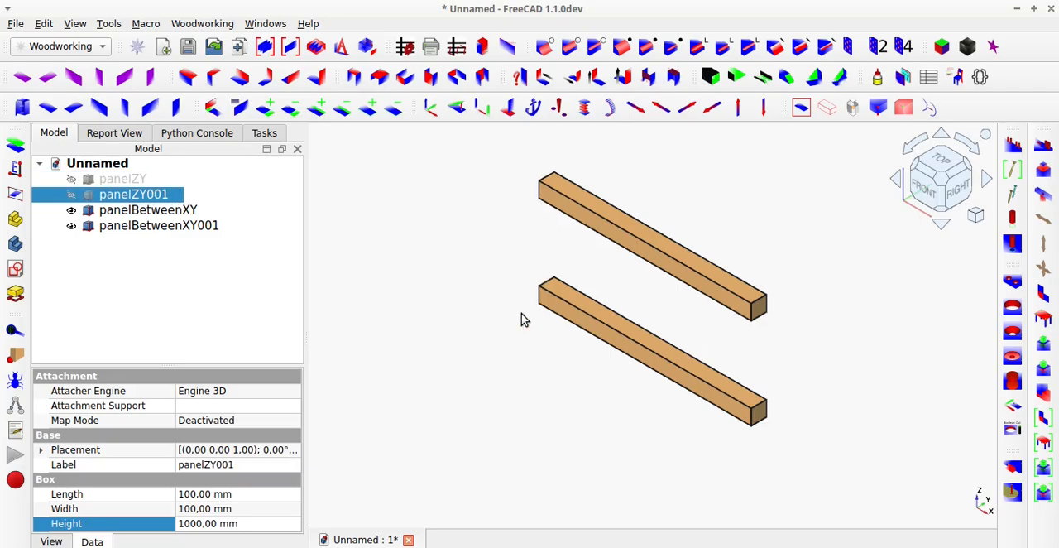
Create clone-linked tenons at both ends of the rails panelBetweenXY and panelBetweenXY001.
middle_click_drag(575, 215, 750, 267)
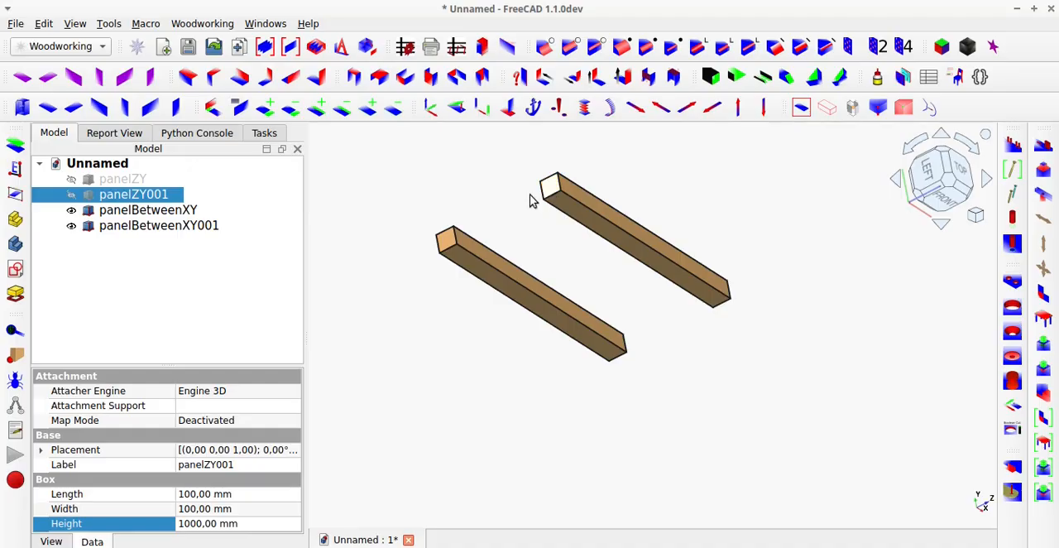
left_click(447, 238)
left_click(487, 266, "ctrl")
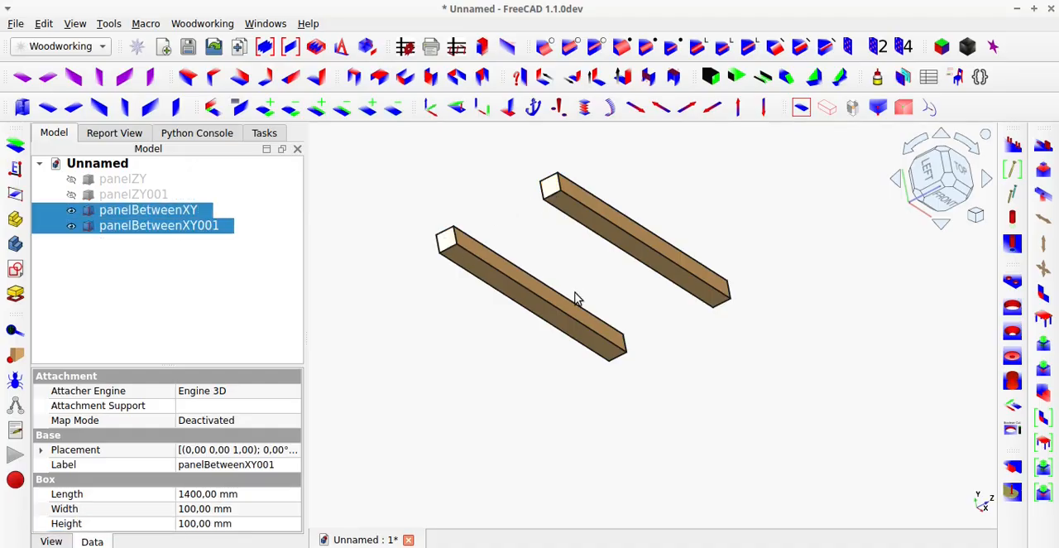
middle_click_drag(579, 321, 386, 272)
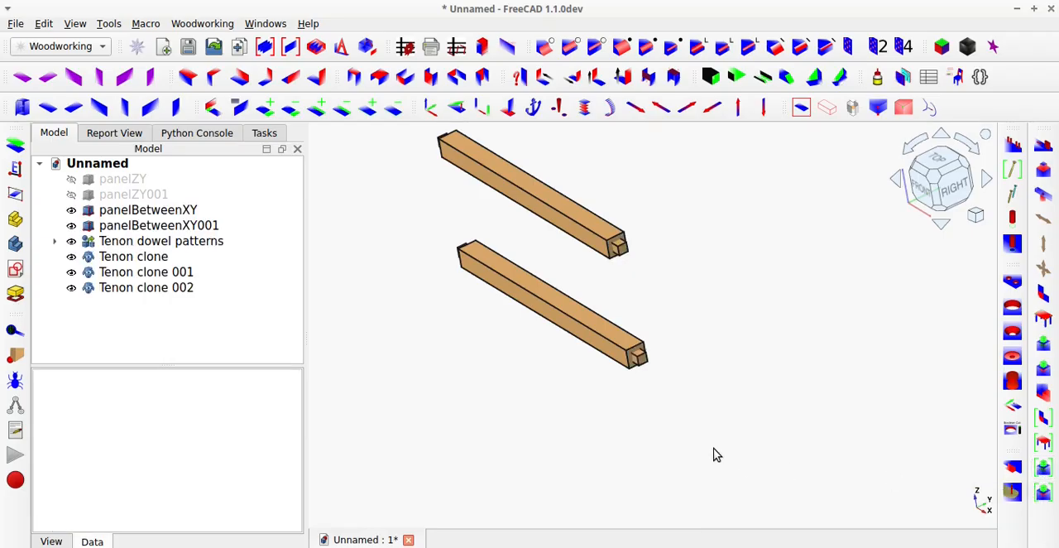
Show the two vertical posts panelZY001 and panelZY of the frame again.
left_click(131, 180)
left_click(126, 195)
key("space")
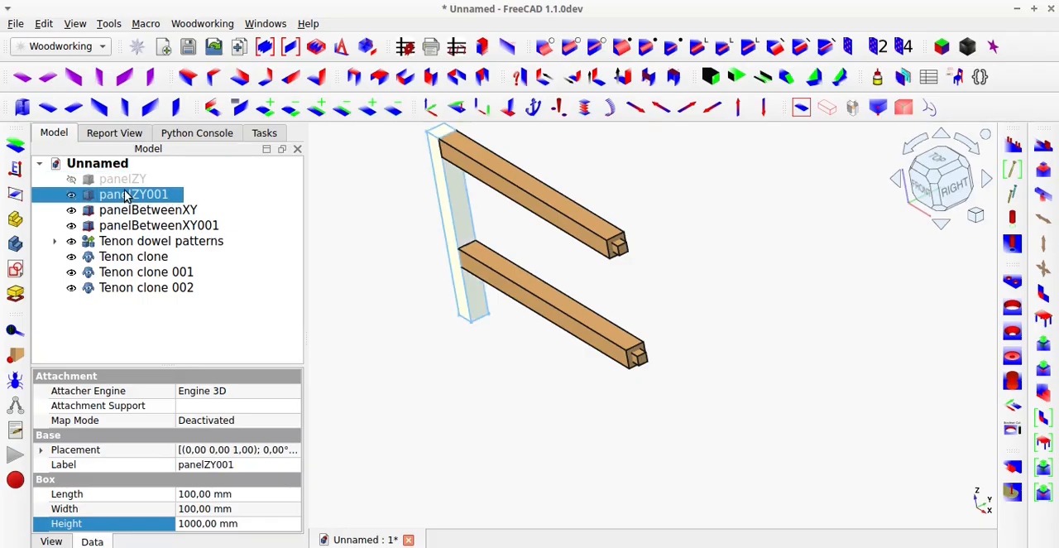
left_click(124, 179)
key("space")
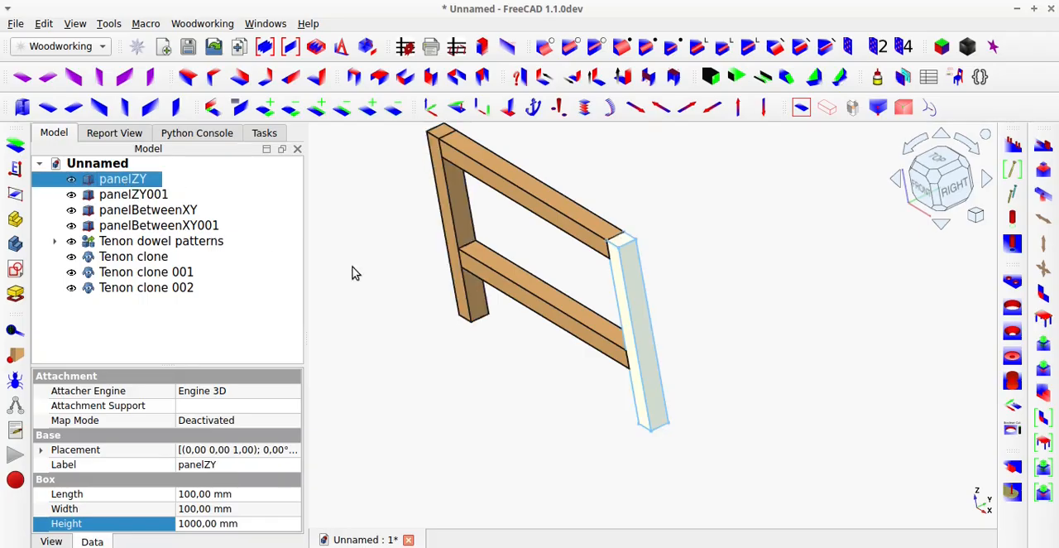
Cut parametric tenon sockets into the two posts panelZY001 and panelZY.
left_click(800, 110)
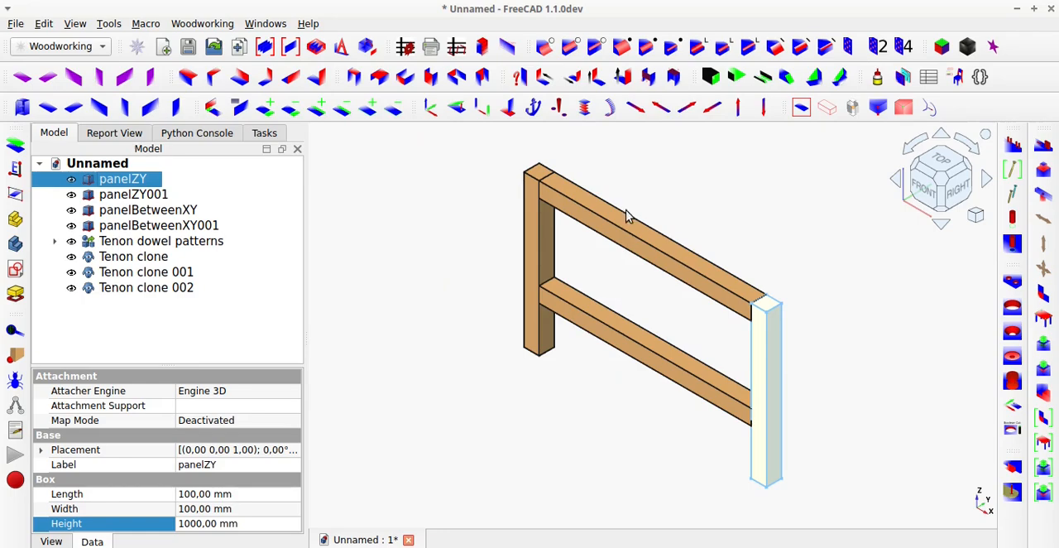
left_click(157, 199)
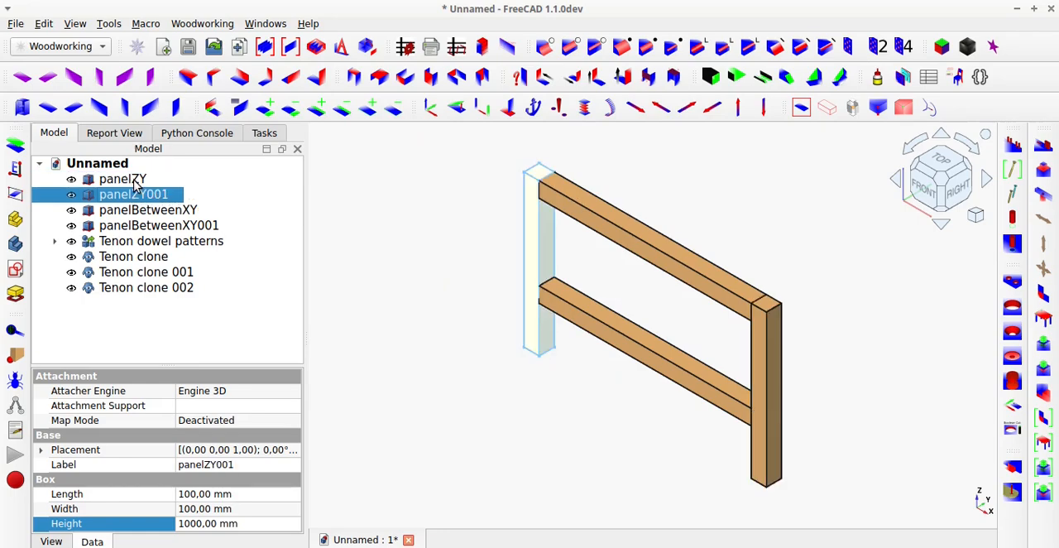
left_click(137, 184, "ctrl")
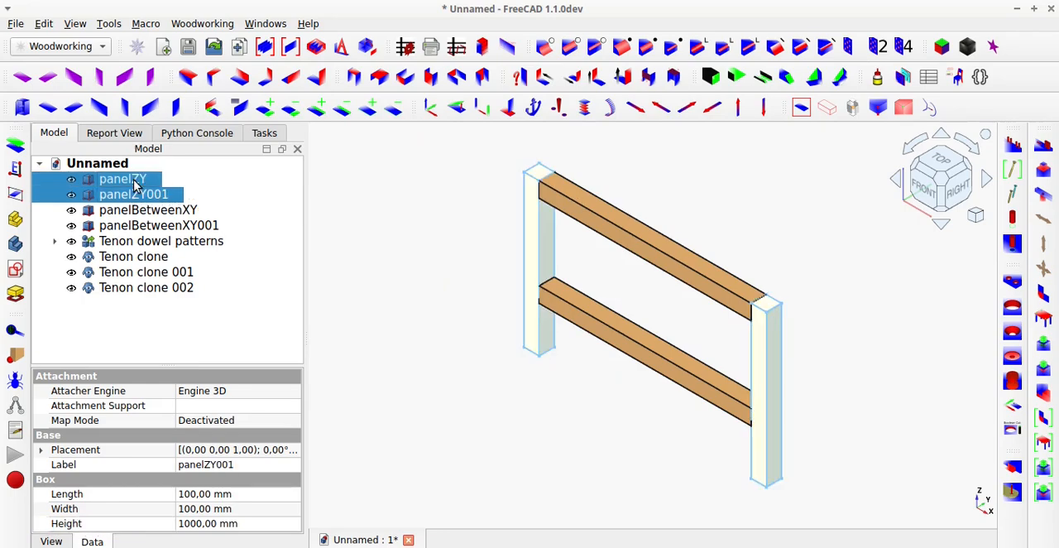
left_click(1046, 494)
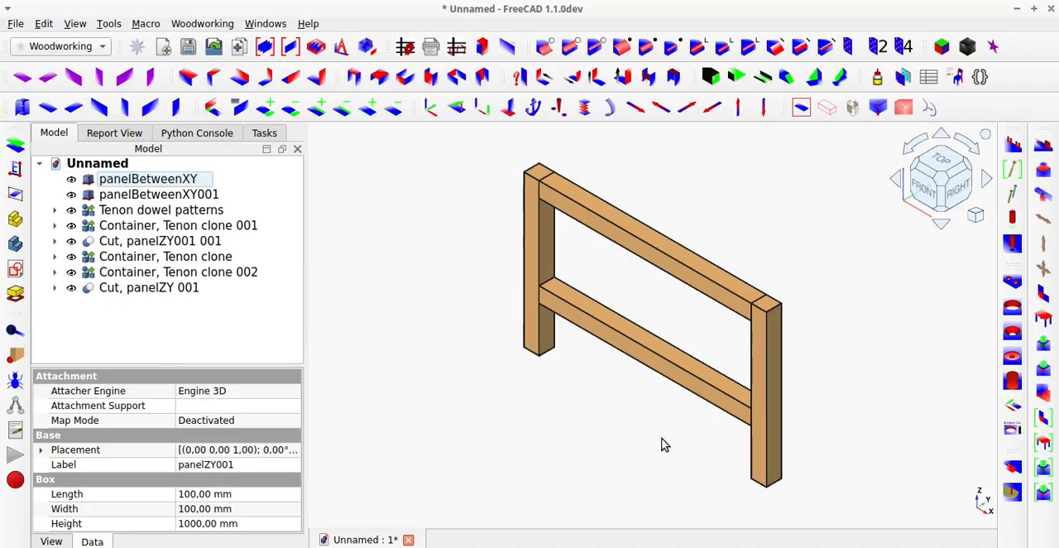
Hide the rails panelBetweenXY001 and panelBetweenXY so only the posts and tenons remain in view.
left_click(589, 245)
key("space")
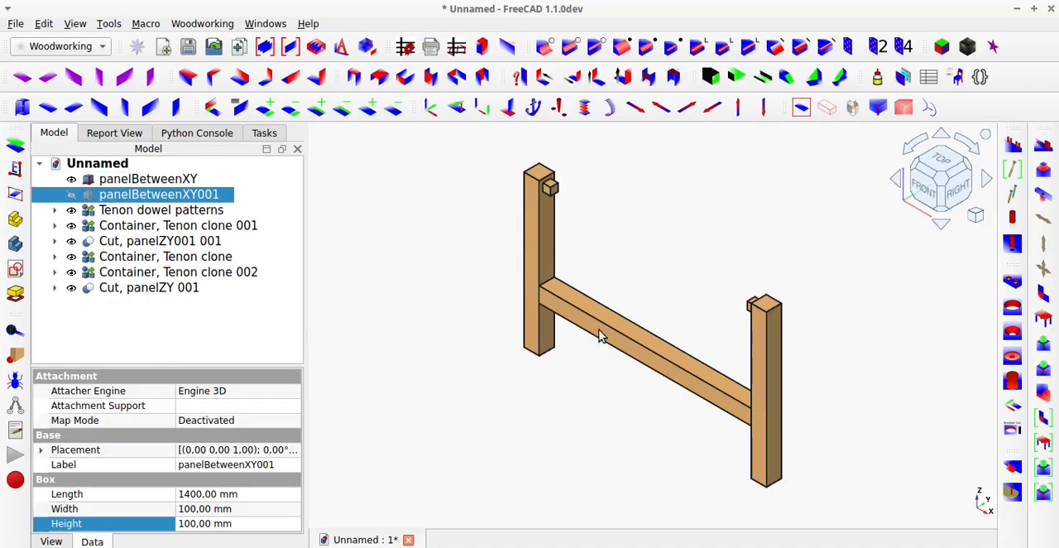
left_click(602, 336)
key("space")
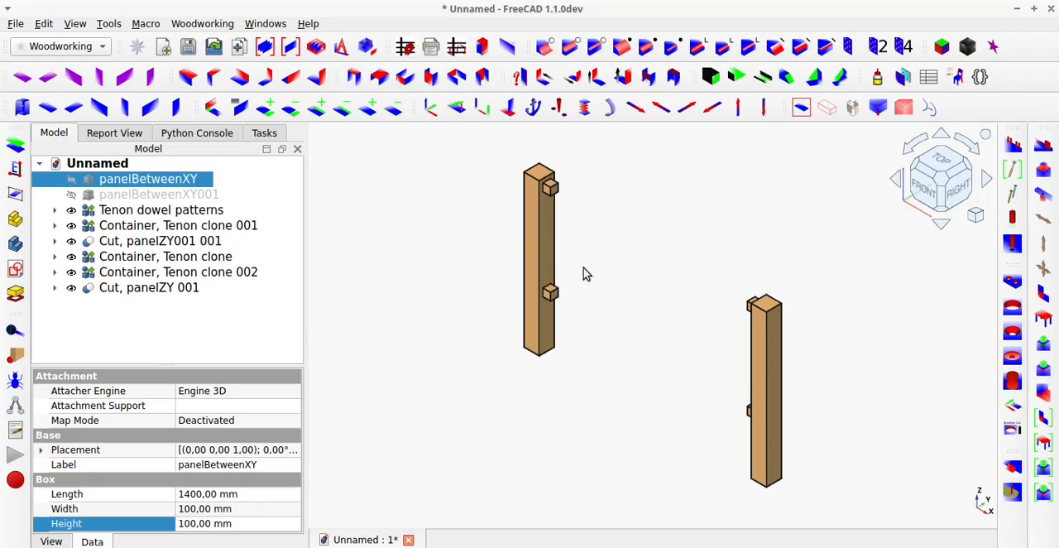
Hide Tenon pattern, Tenon clone 001, Tenon clone and Tenon clone 002 to inspect the sockets in both posts.
left_click(552, 190)
key("space")
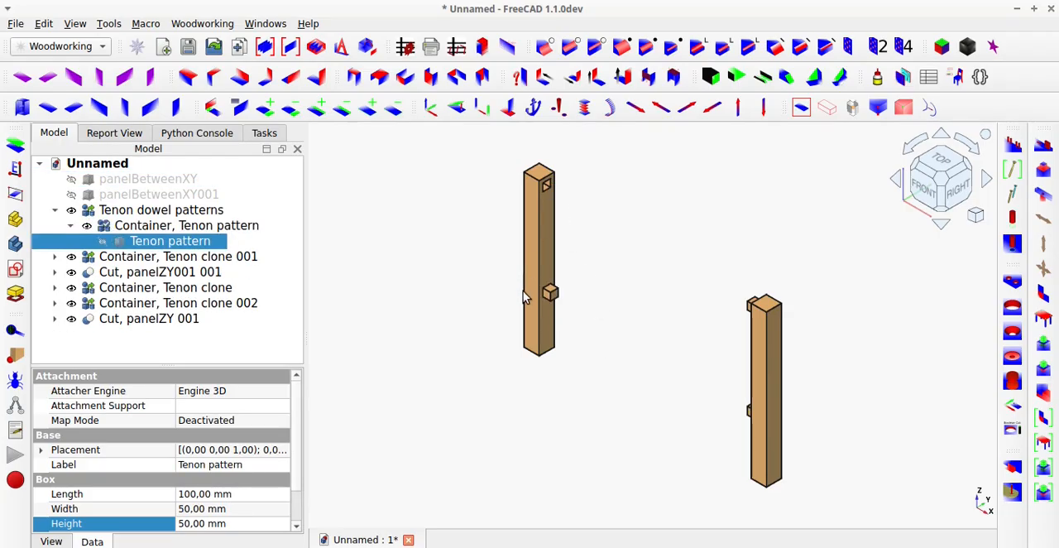
left_click(550, 294)
key("space")
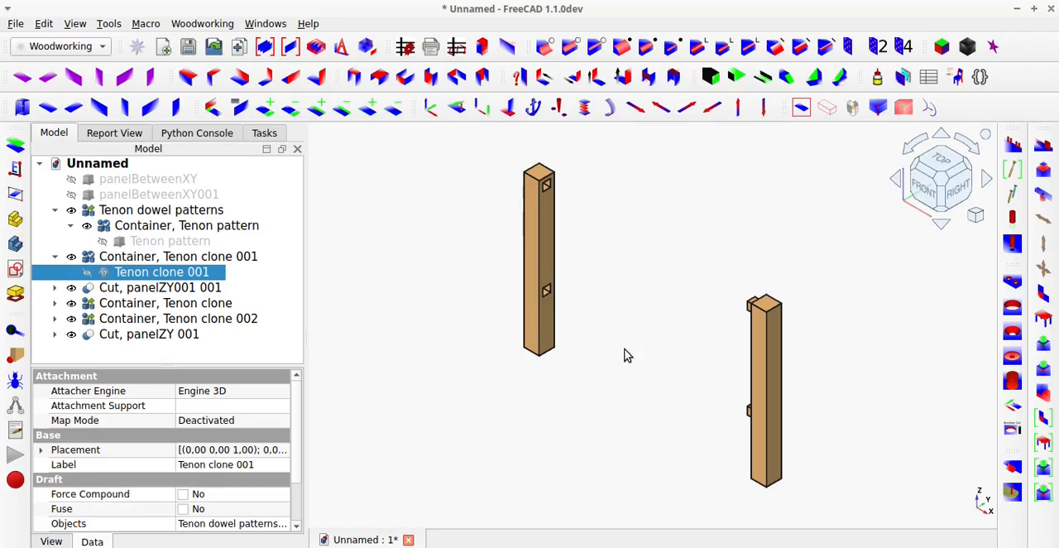
mouse_move(755, 395)
middle_mouse_down()
mouse_move(895, 408)
mouse_move(938, 373)
middle_mouse_up()
scroll(799, 318, "up", 2)
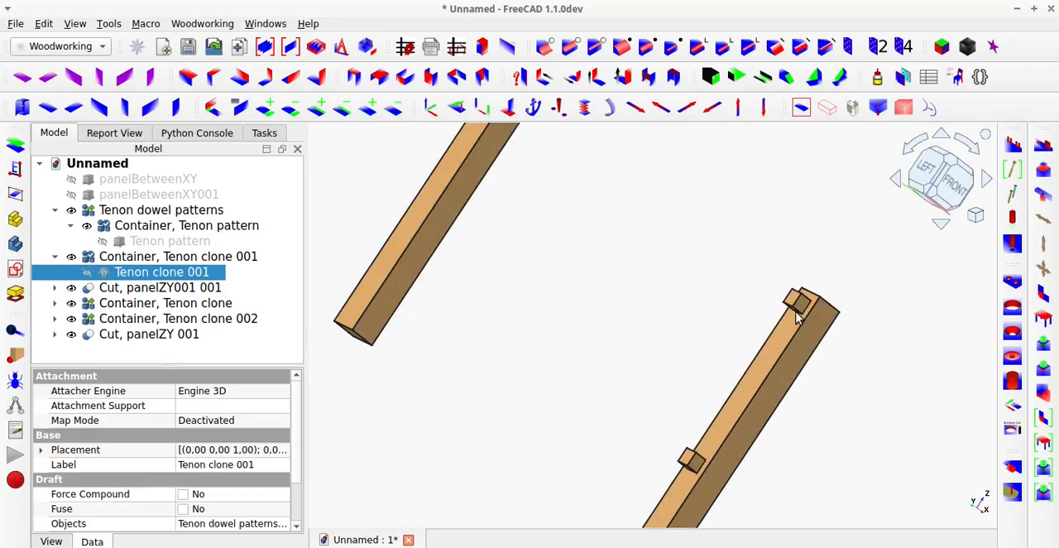
left_click(795, 303)
key("space")
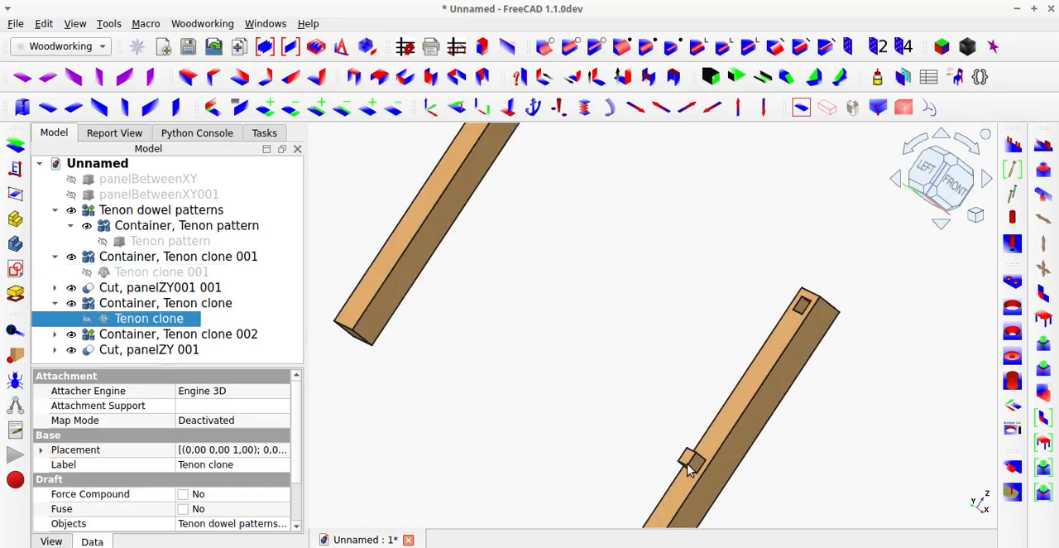
left_click(691, 463)
key("space")
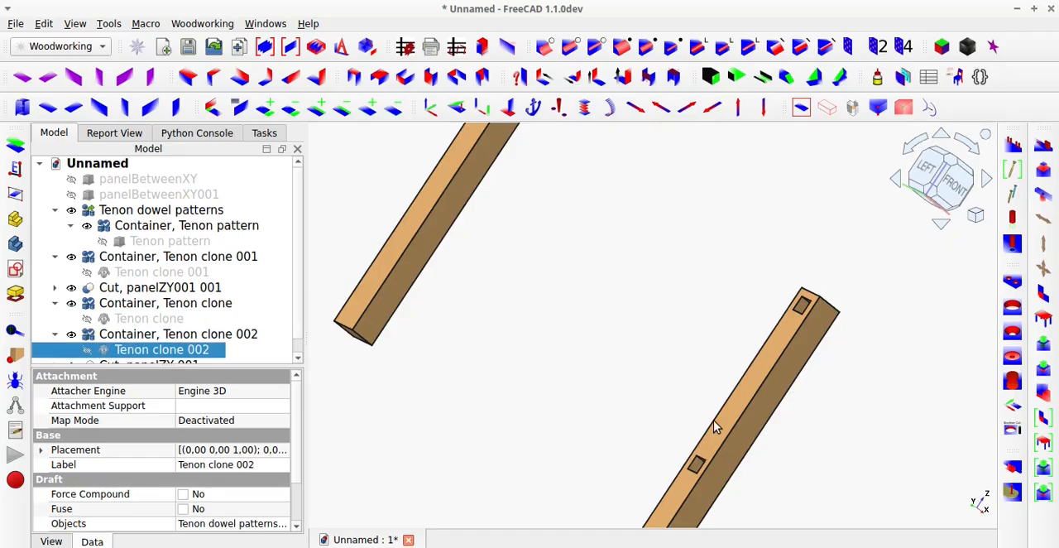
middle_click_drag(713, 420, 487, 427)
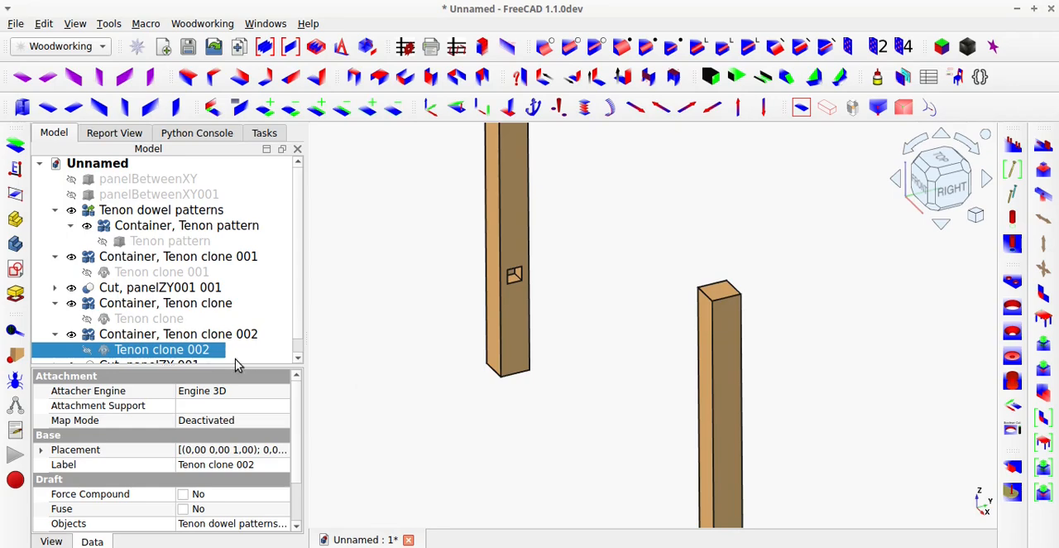
Show the rails panelBetweenXY and panelBetweenXY001 between the posts again.
left_click(141, 178)
key("space")
left_click(143, 196)
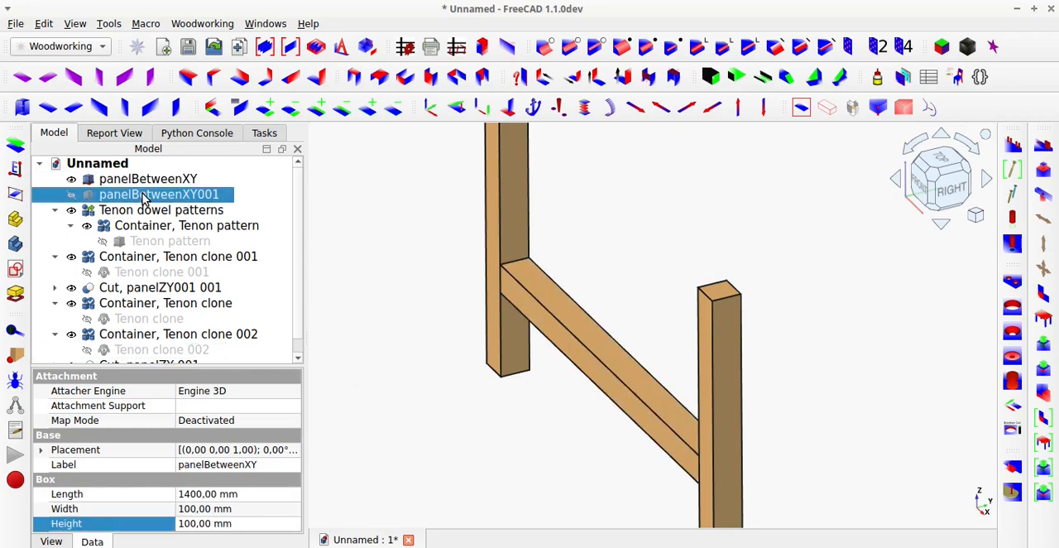
key("space")
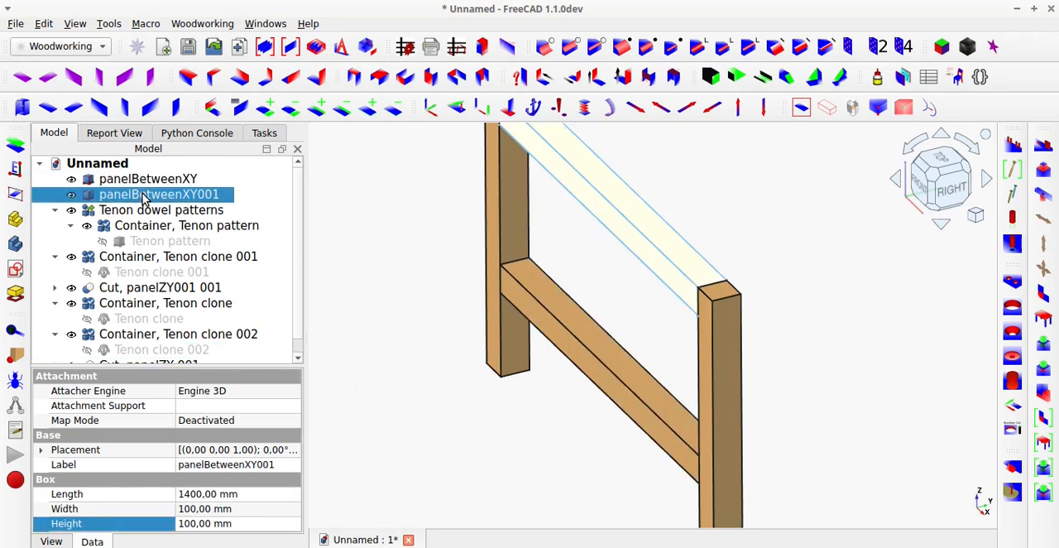
Show Tenon pattern, Tenon clone 001, Tenon clone and Tenon clone 002 again.
left_click(162, 241)
key("space")
left_click(162, 272)
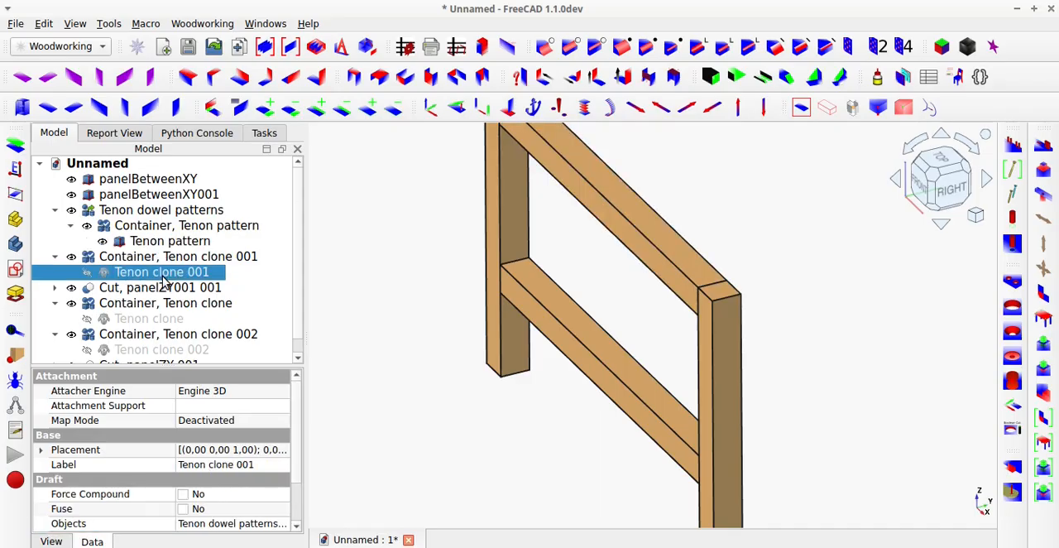
key("space")
left_click(149, 318)
key("space")
scroll(169, 321, "down", 1)
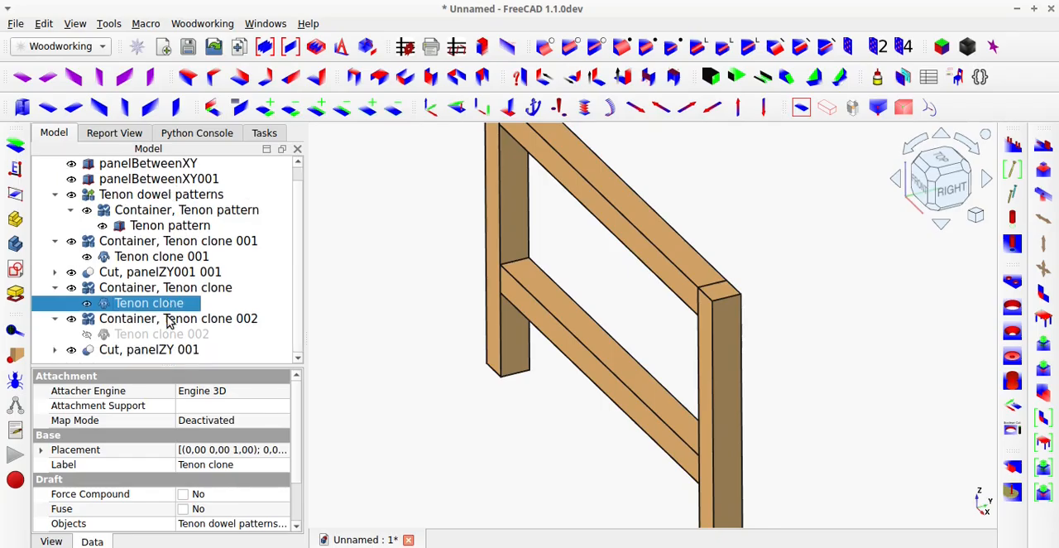
left_click(165, 334)
key("space")
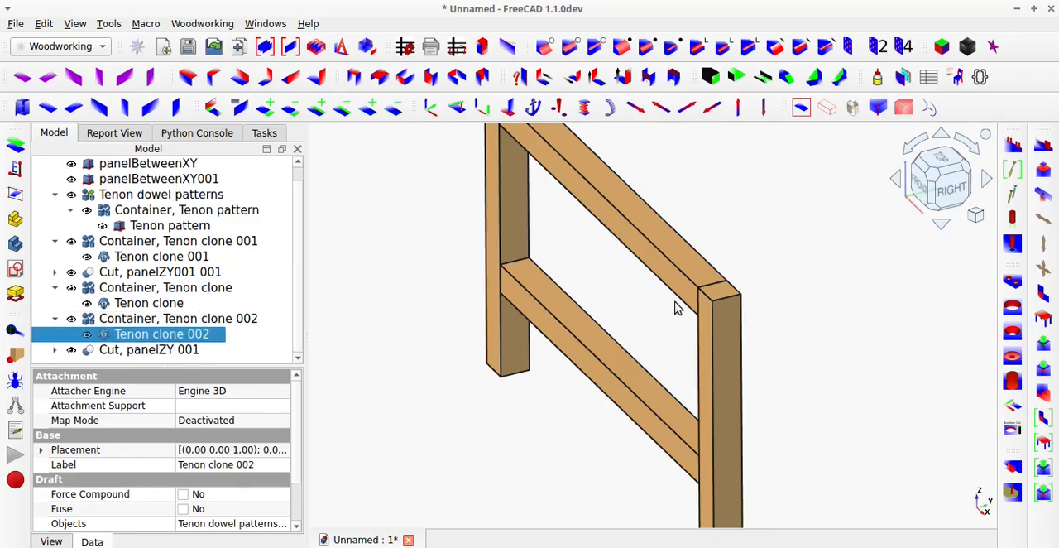
Hide the post Cut, panelZY 001 and toggle Tenon clone's visibility to check the upper rail's end for a socket.
key("Down")
key("space")
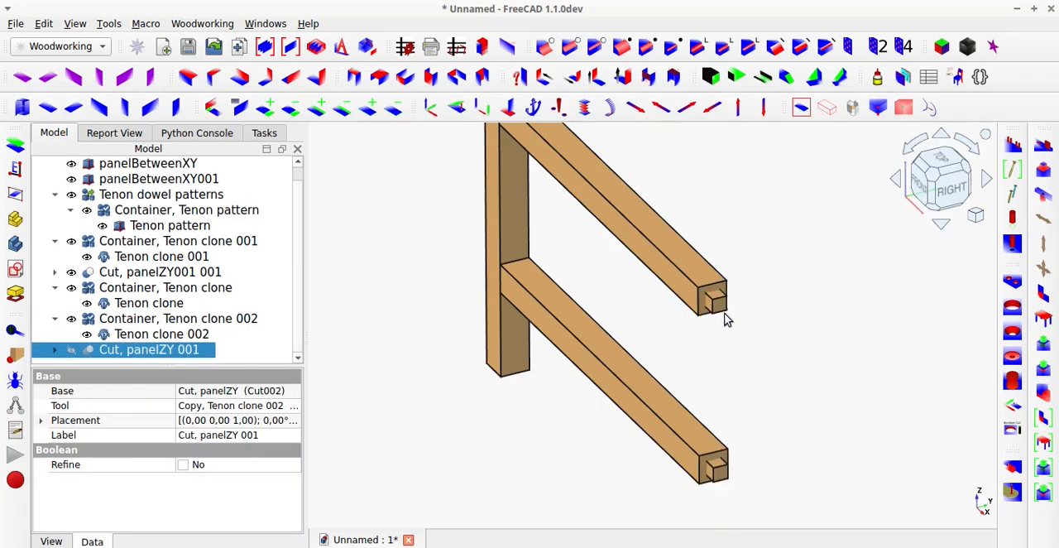
left_click(716, 308)
key("space")
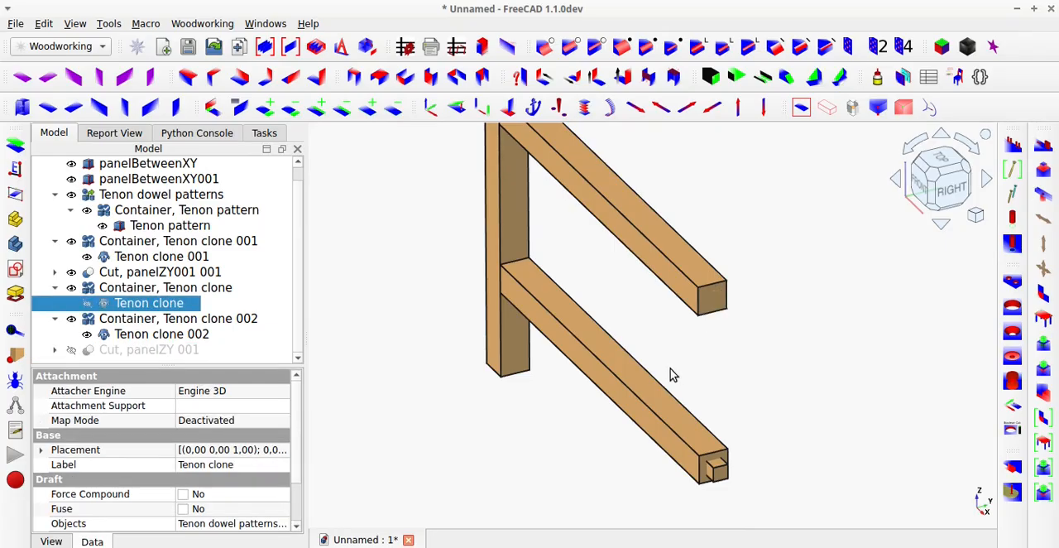
key("space")
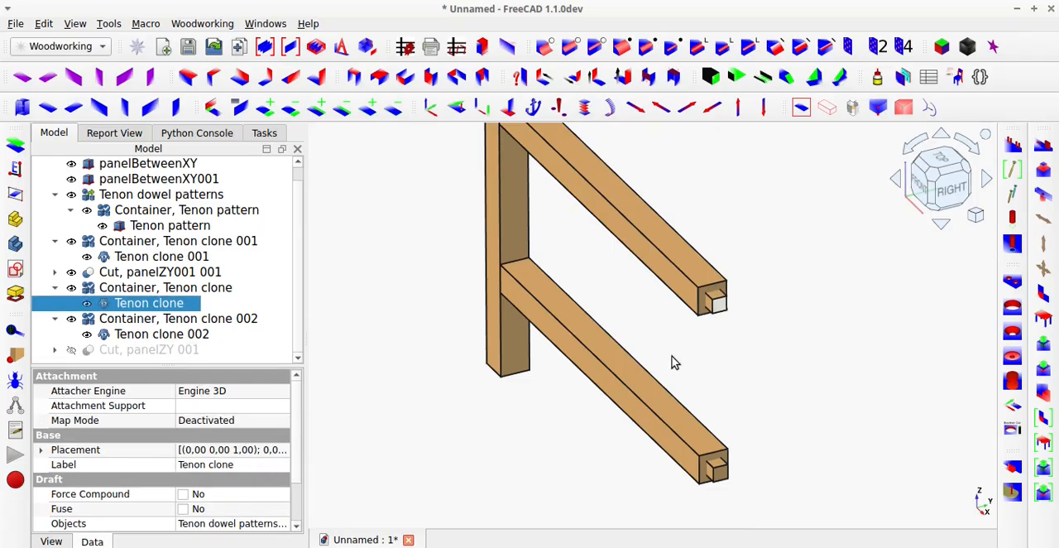
Cut parametric tenon sockets into the rails panelBetweenXY and panelBetweenXY001.
left_click(677, 351)
scroll(666, 352, "down", 2)
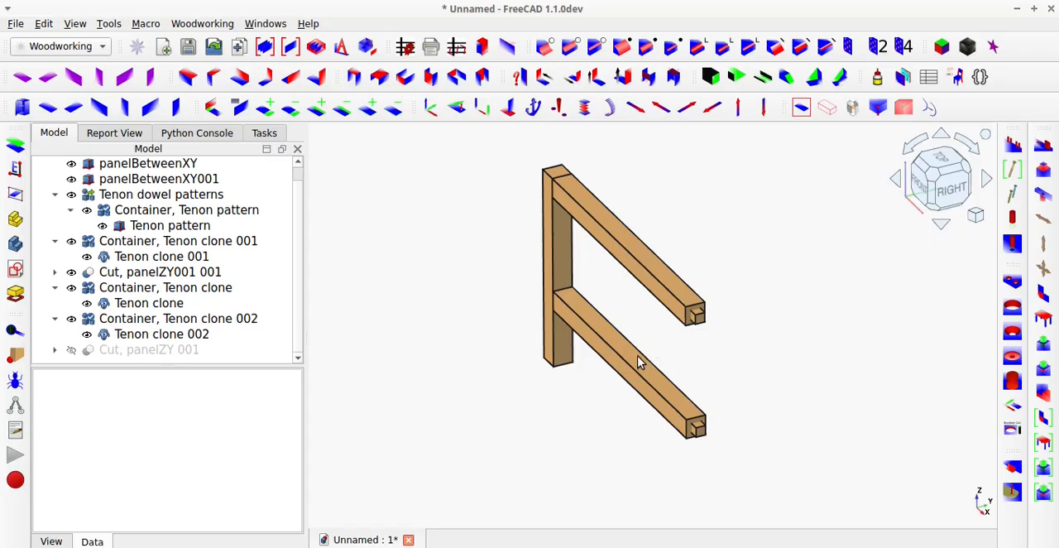
left_click(634, 379)
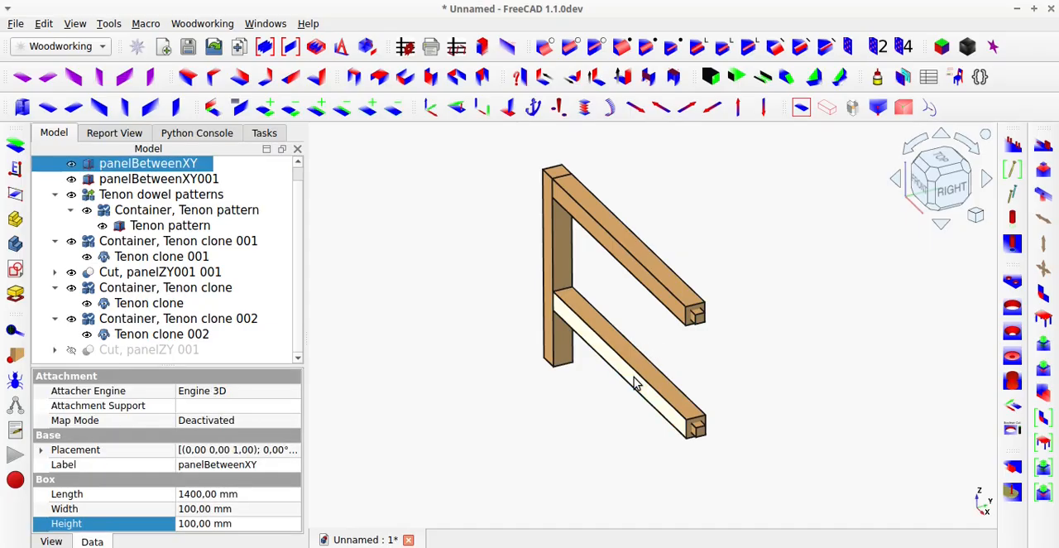
left_click(654, 295, "ctrl")
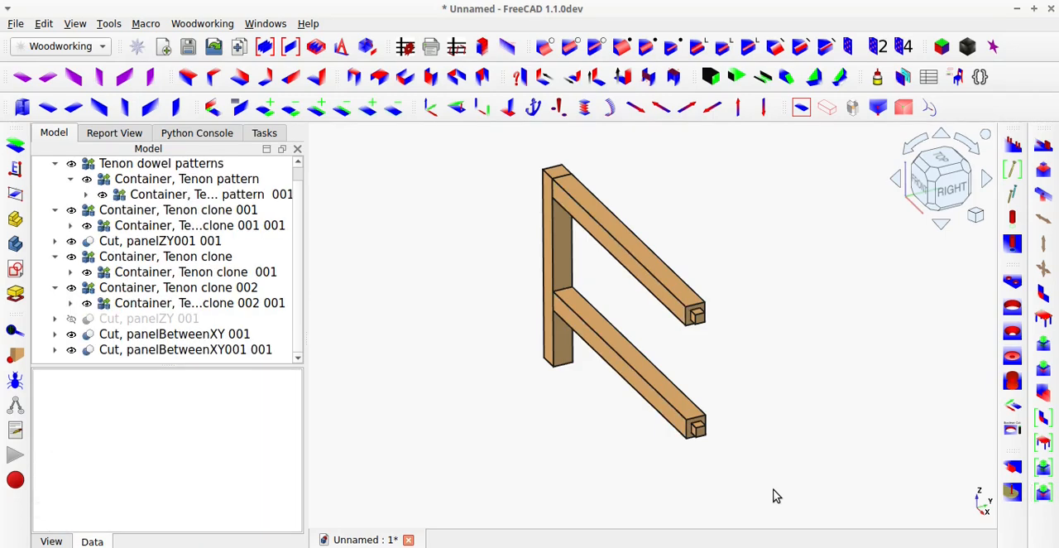
Toggle the visibility of Tenon clone and Tenon clone 002 to check the sockets in the rail ends.
scroll(690, 336, "up", 1)
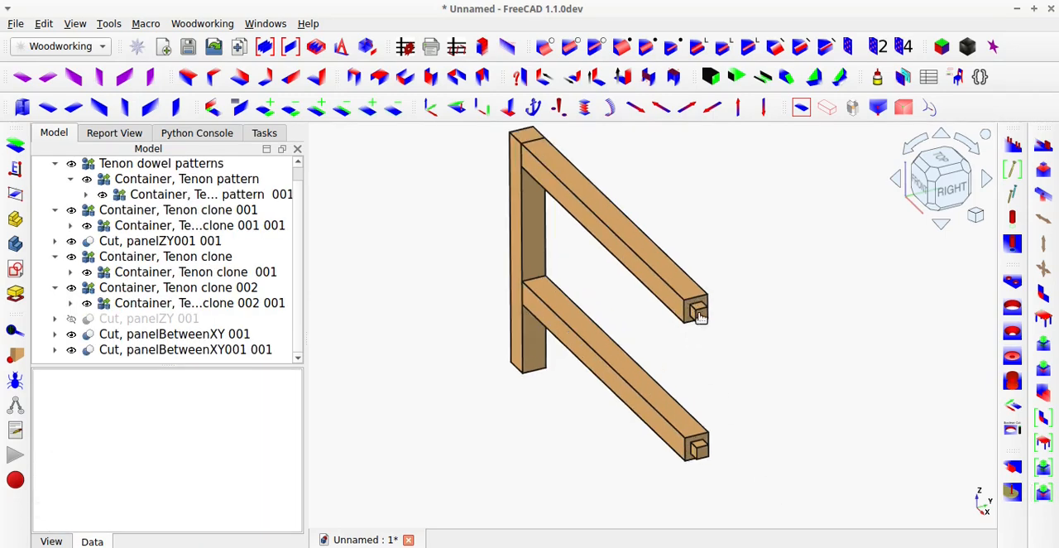
left_click(697, 313)
key("space")
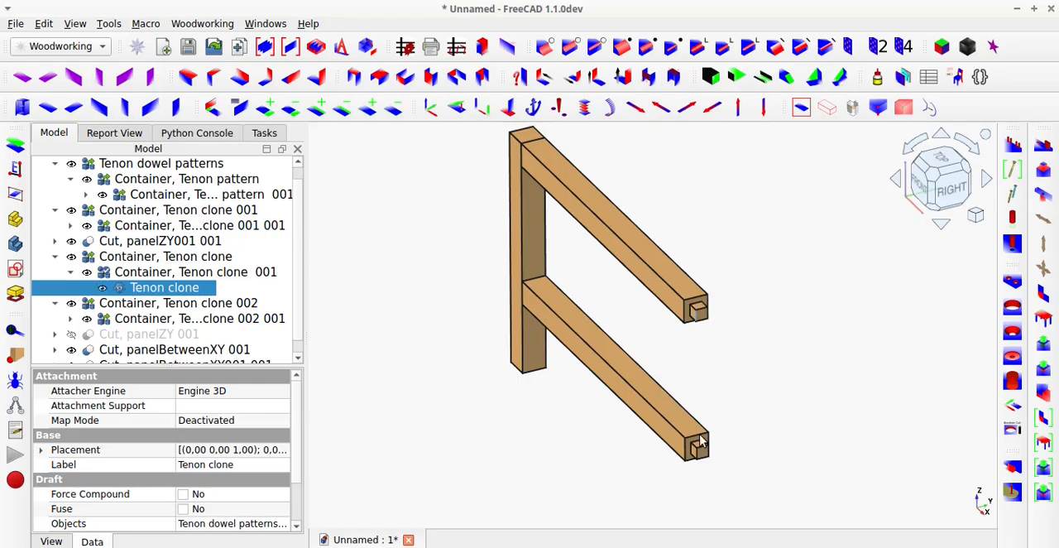
left_click(699, 449)
key("space")
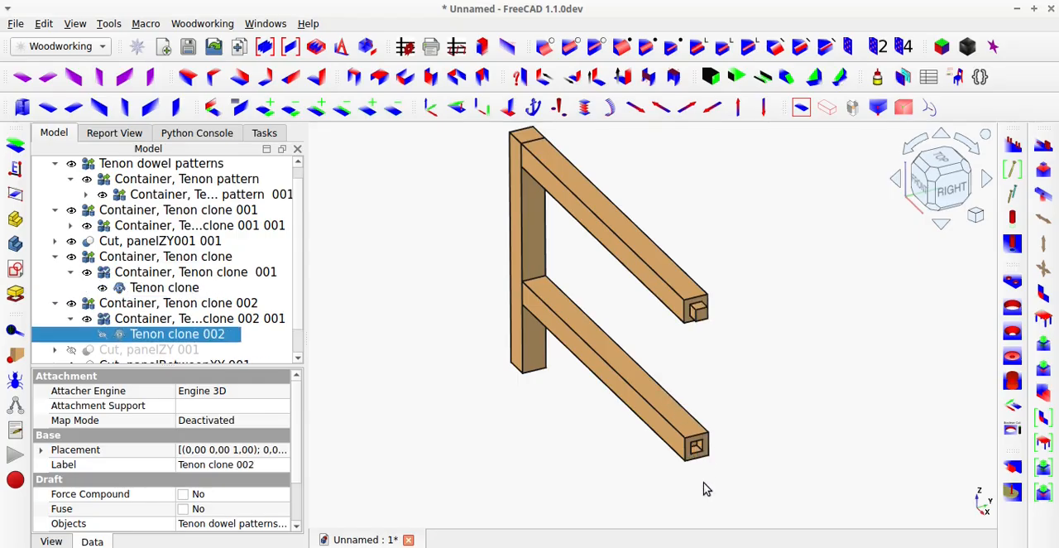
key("space")
Show the post Cut, panelZY 001 again and view the complete frame.
scroll(149, 329, "down", 1)
left_click(146, 323)
key("space")
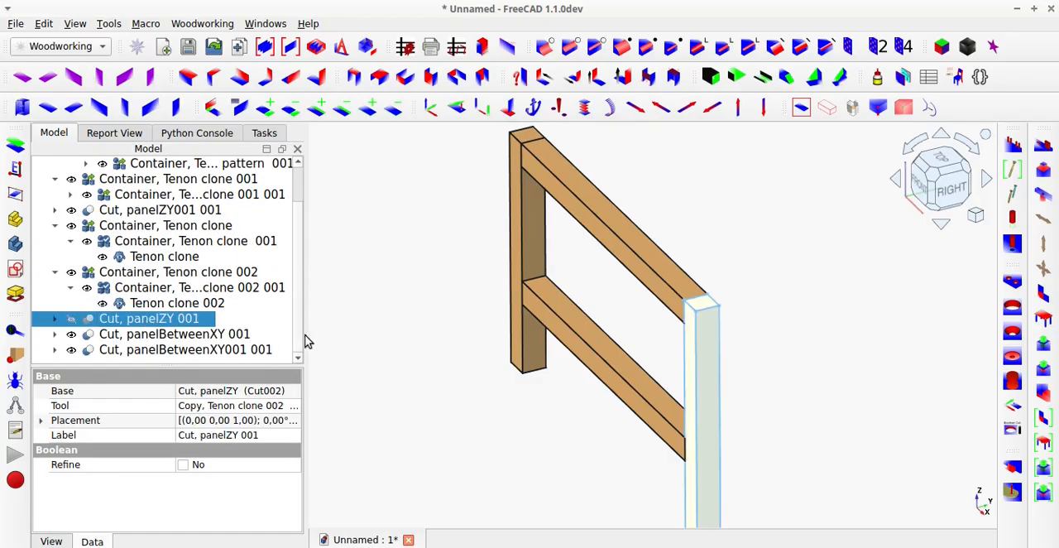
left_click(410, 333)
middle_click_drag(533, 376, 609, 369)
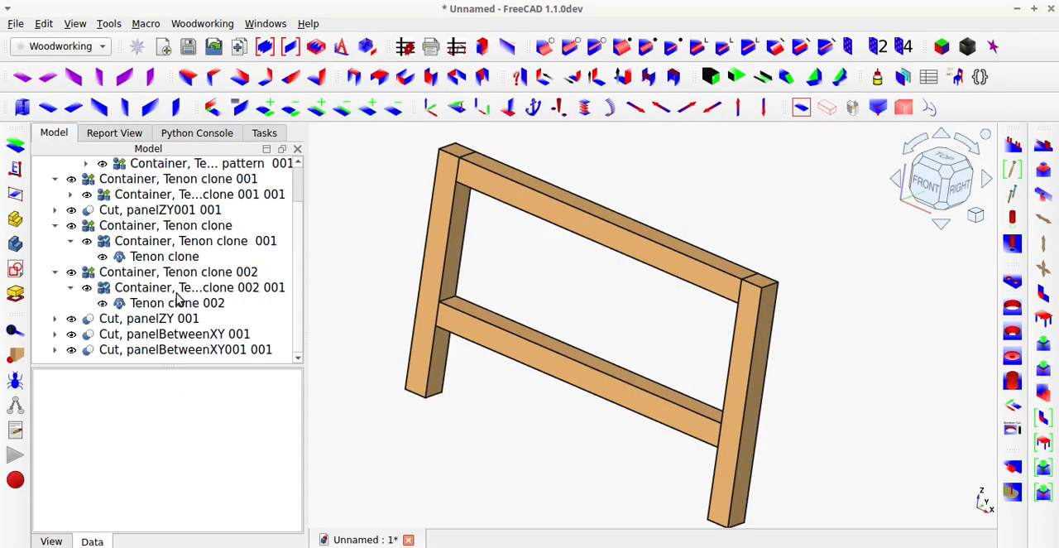
Expand the nested Tenon pattern container and hide the post Cut, panelZY001 001 to view the rail-end tenons.
scroll(178, 299, "up", 1)
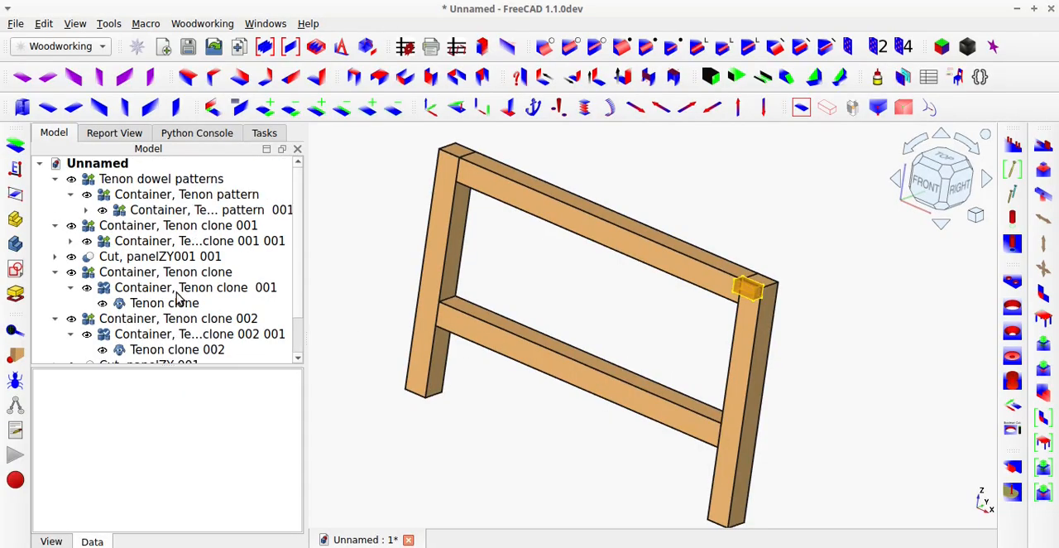
left_click(145, 212)
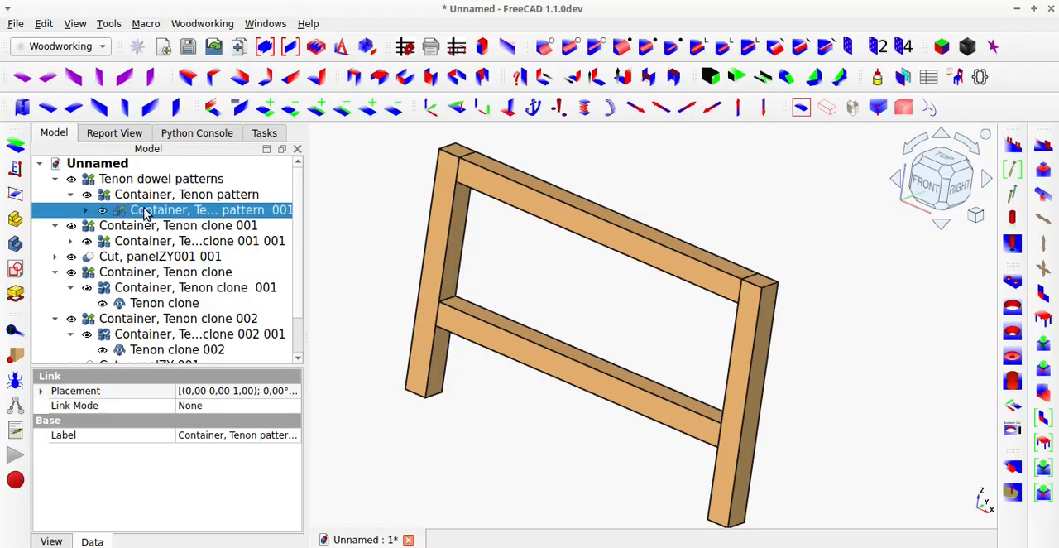
left_click(86, 211)
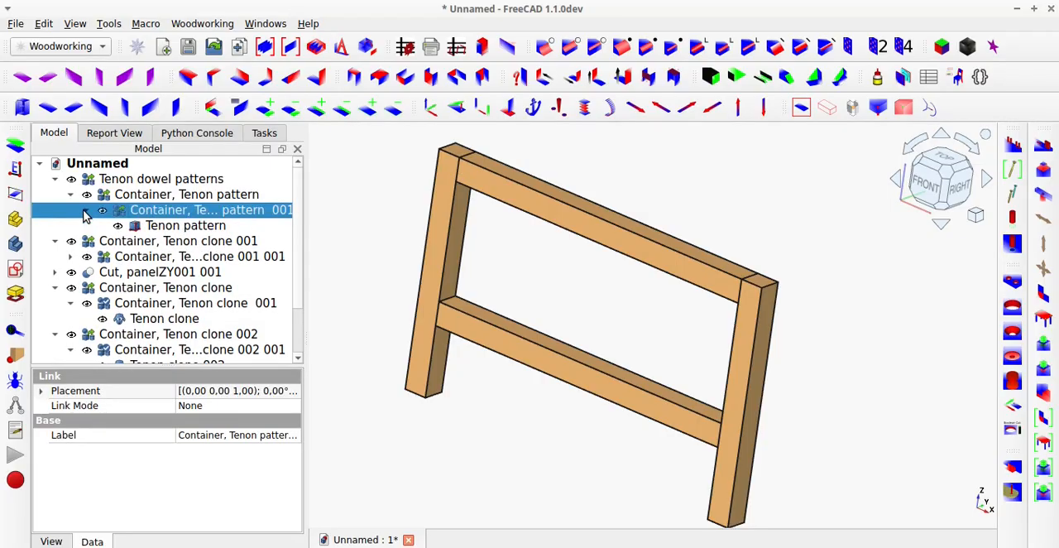
left_click(144, 227)
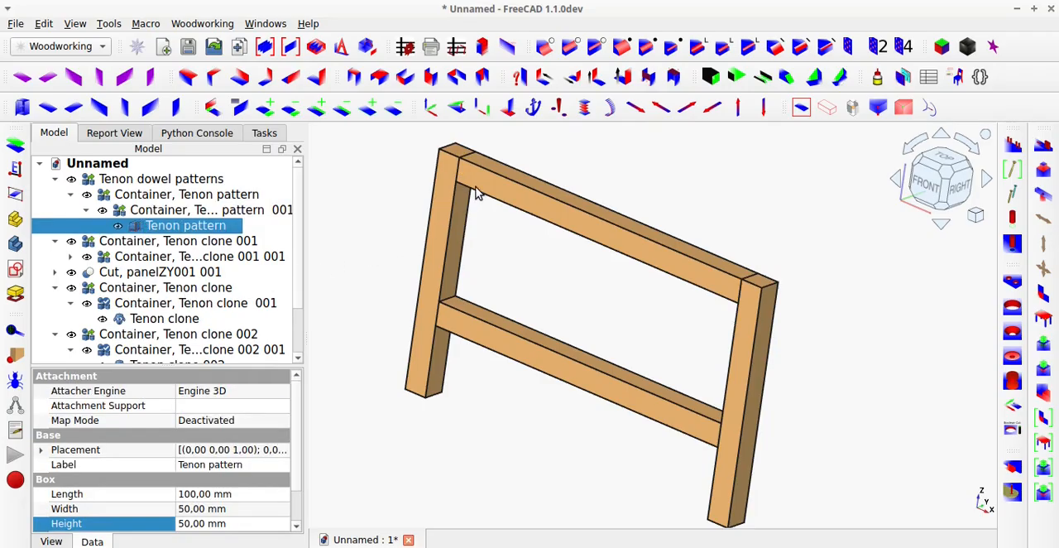
left_click(439, 233)
key("space")
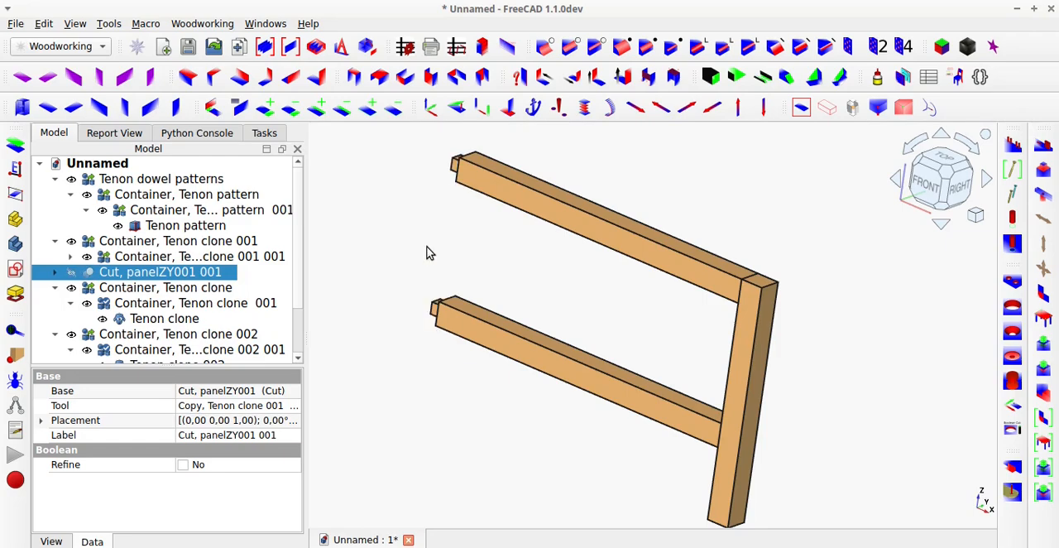
middle_click_drag(480, 197, 465, 168)
scroll(431, 166, "up", 3)
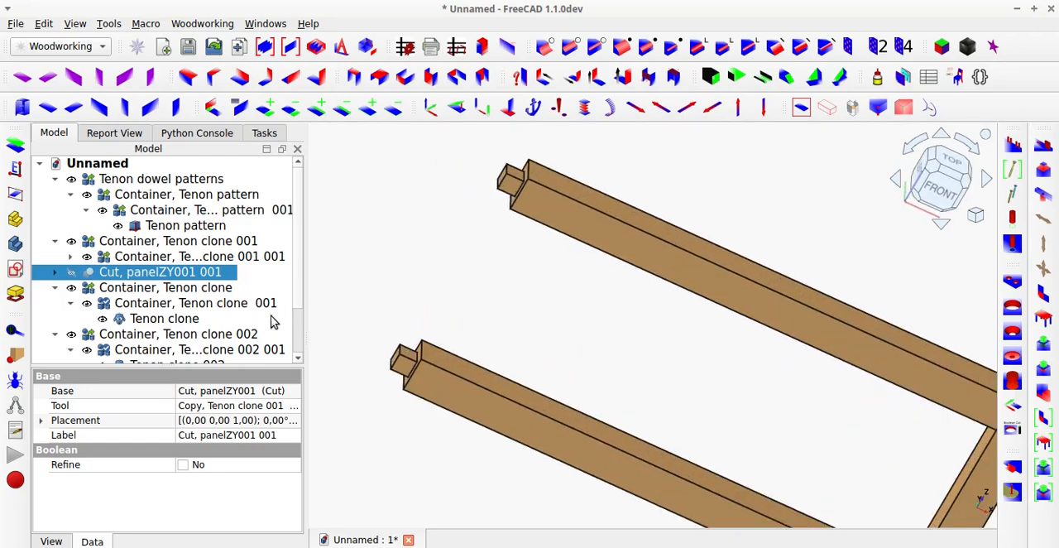
Set the Tenon pattern's width to 10 mm and inspect the socket in the lower rail's end.
left_click(187, 226)
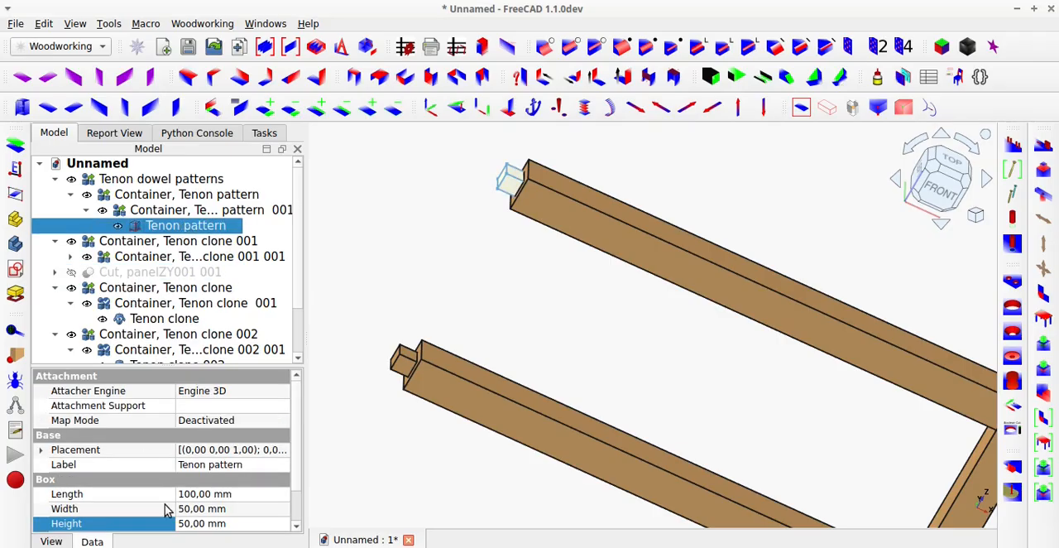
left_click(190, 509)
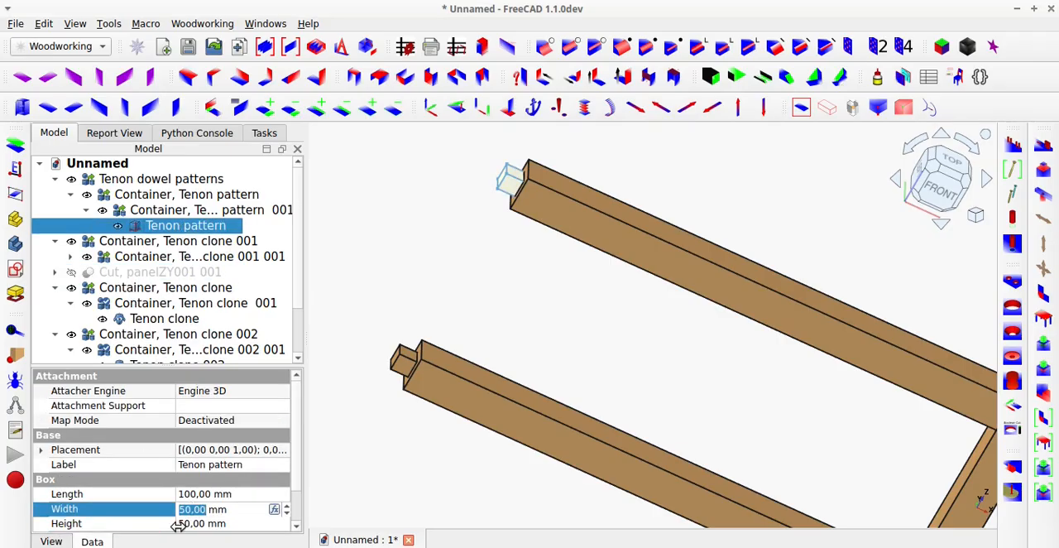
type("10")
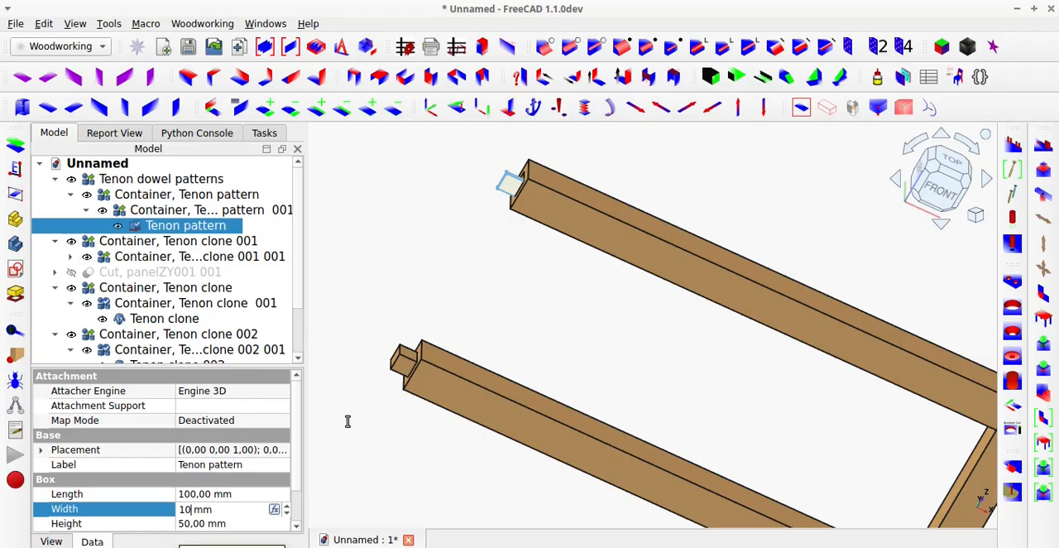
key("Tab")
middle_click_drag(437, 372, 556, 406)
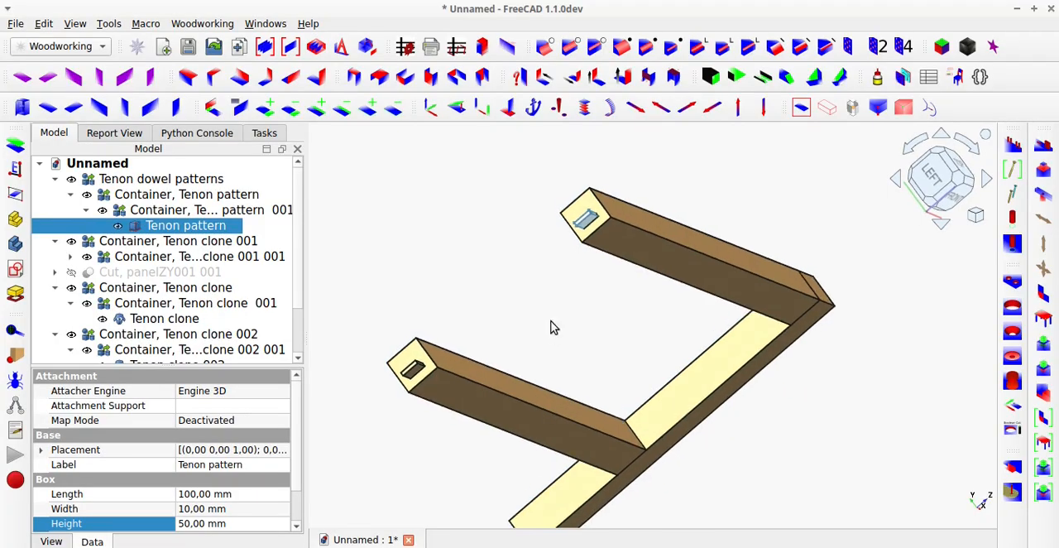
scroll(451, 378, "up", 5)
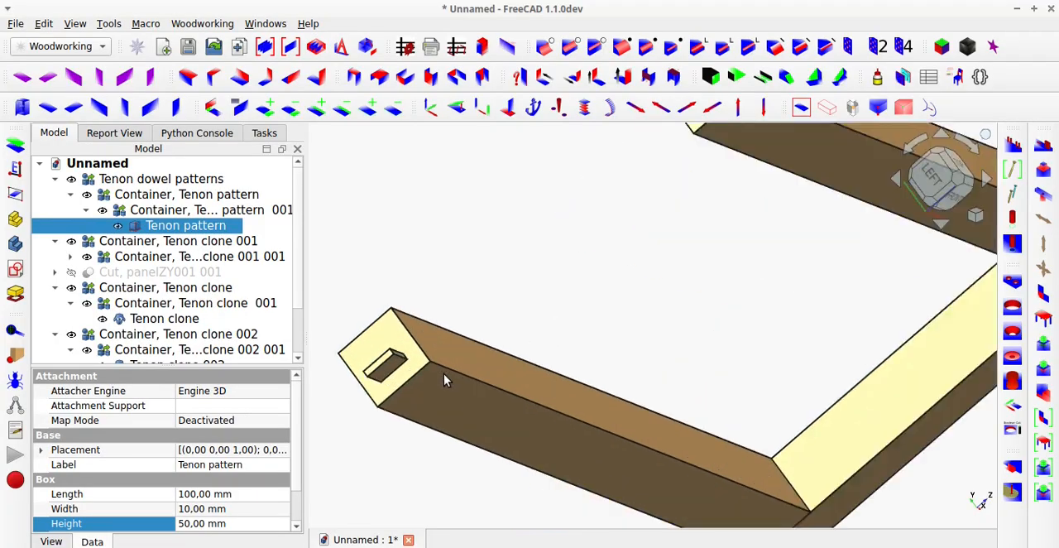
left_click(377, 371)
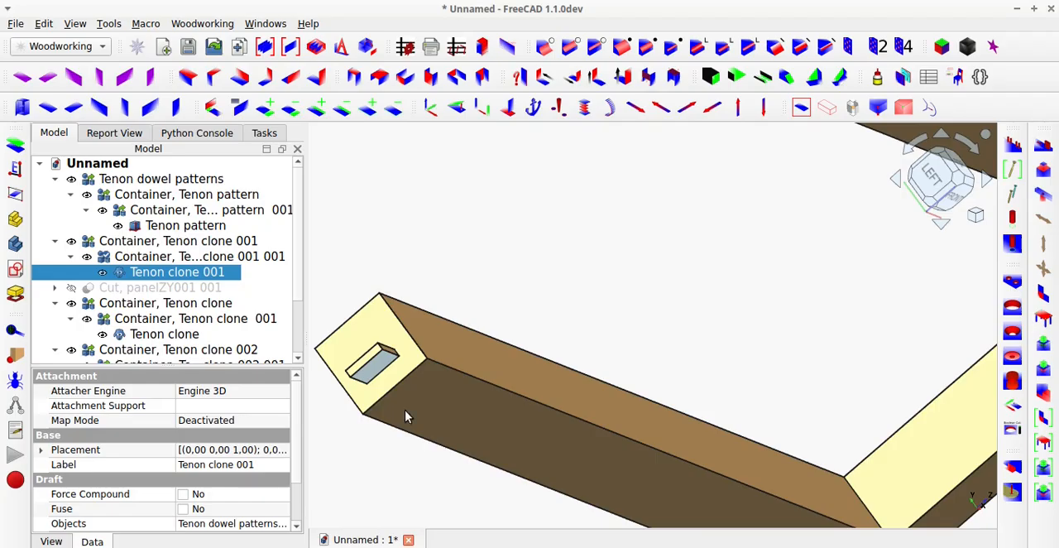
scroll(405, 418, "down", 5)
Hide the post Cut, panelZY 001 and toggle Tenon clone's visibility to check the socket in the upper rail's end.
middle_click_drag(720, 413, 656, 338)
left_click(738, 361)
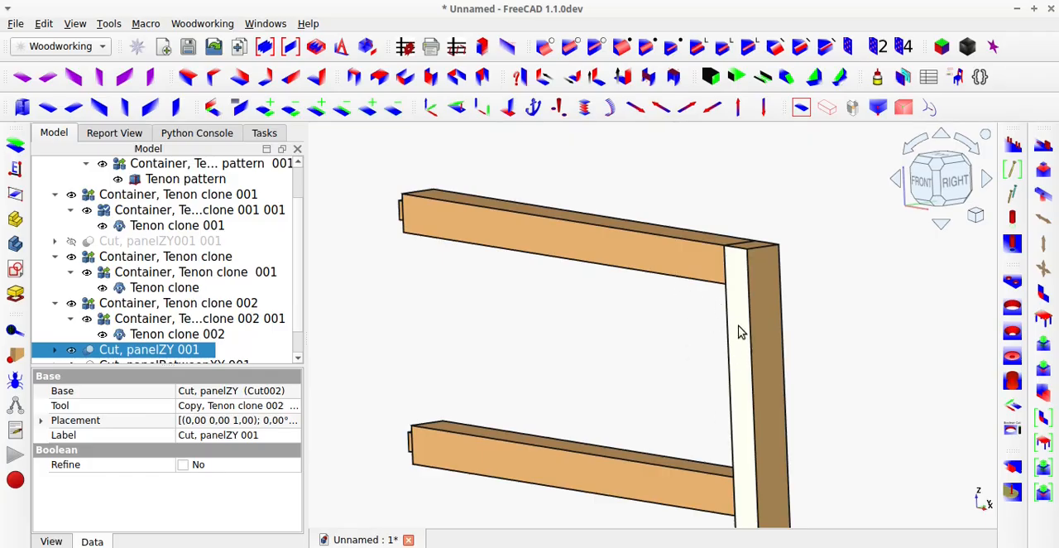
key("space")
middle_click_drag(738, 333, 715, 366)
scroll(761, 285, "up", 6)
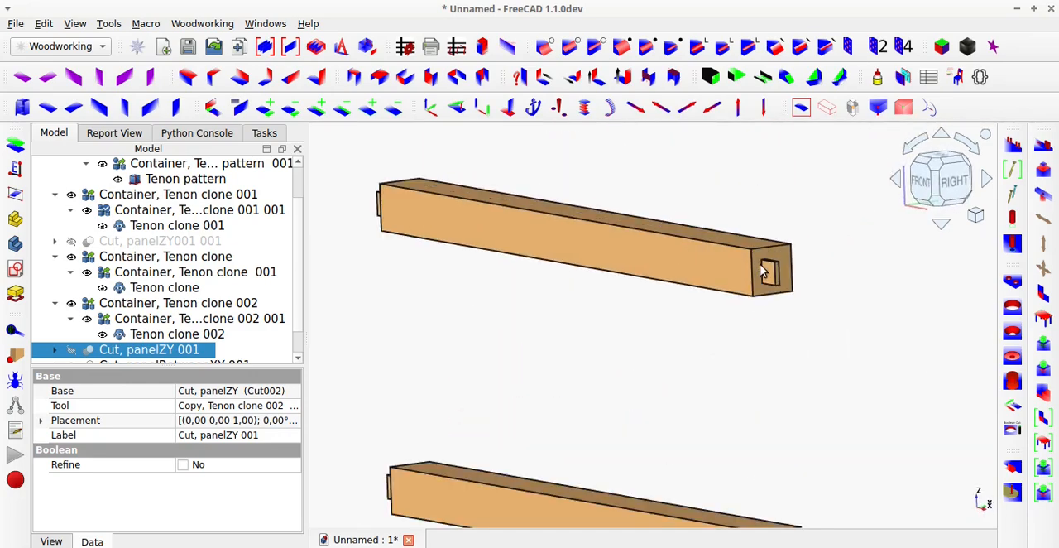
left_click(766, 303)
key("space")
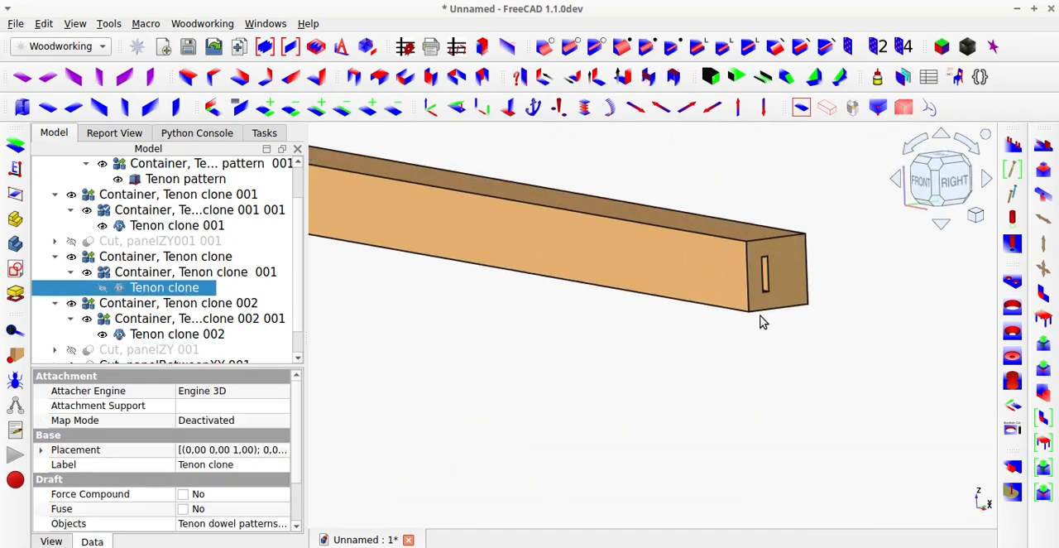
key("space")
scroll(756, 330, "down", 5)
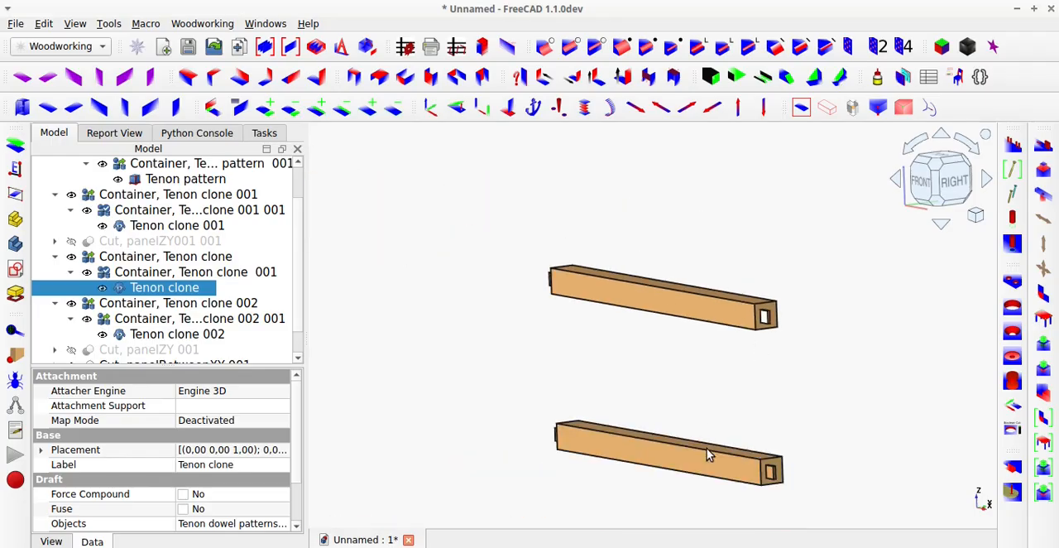
Show the post Cut, panelZY001 001 again.
middle_click_drag(707, 448, 889, 468)
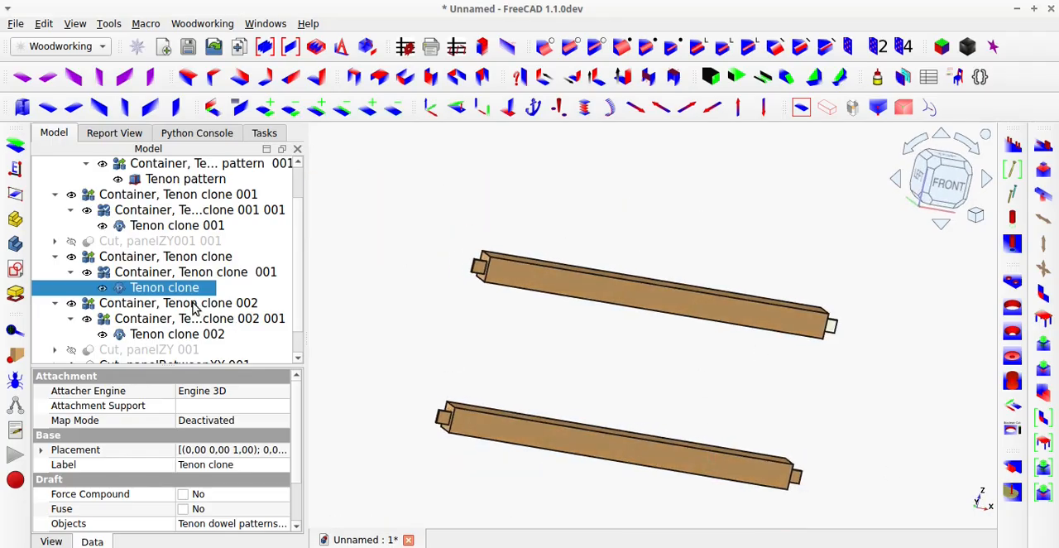
left_click(196, 241)
key("space")
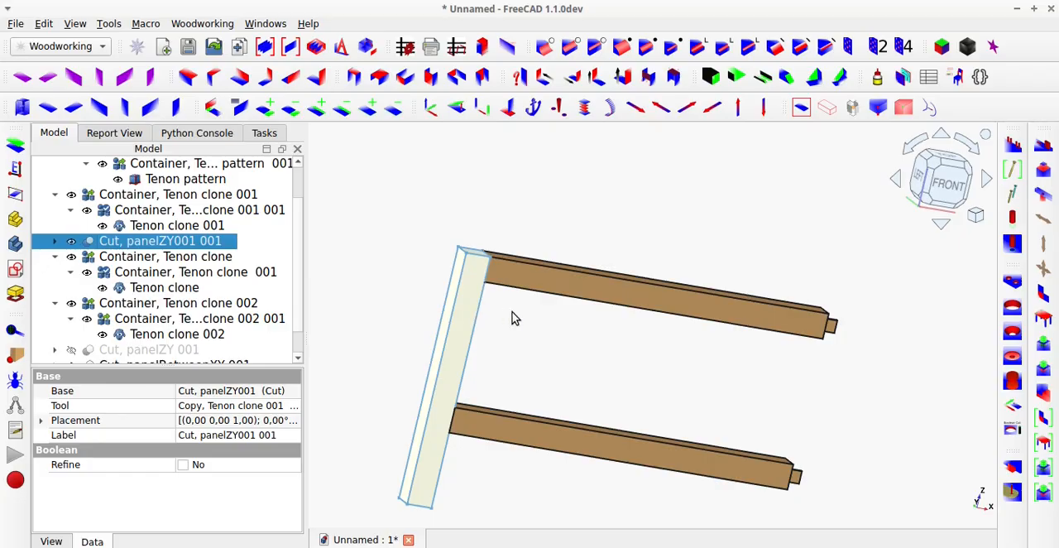
Hide the upper rail Cut, panelBetweenXY001 001 and toggle Tenon pattern's visibility to check the socket in the post.
middle_click_drag(555, 289, 428, 290)
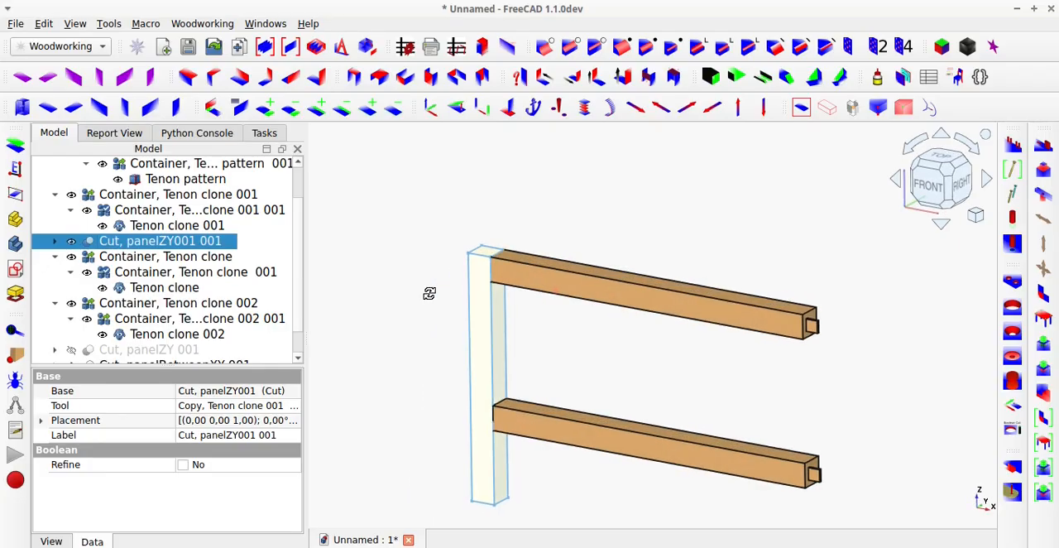
left_click(510, 286)
key("space")
middle_click_drag(497, 286, 442, 297)
scroll(463, 280, "up", 5)
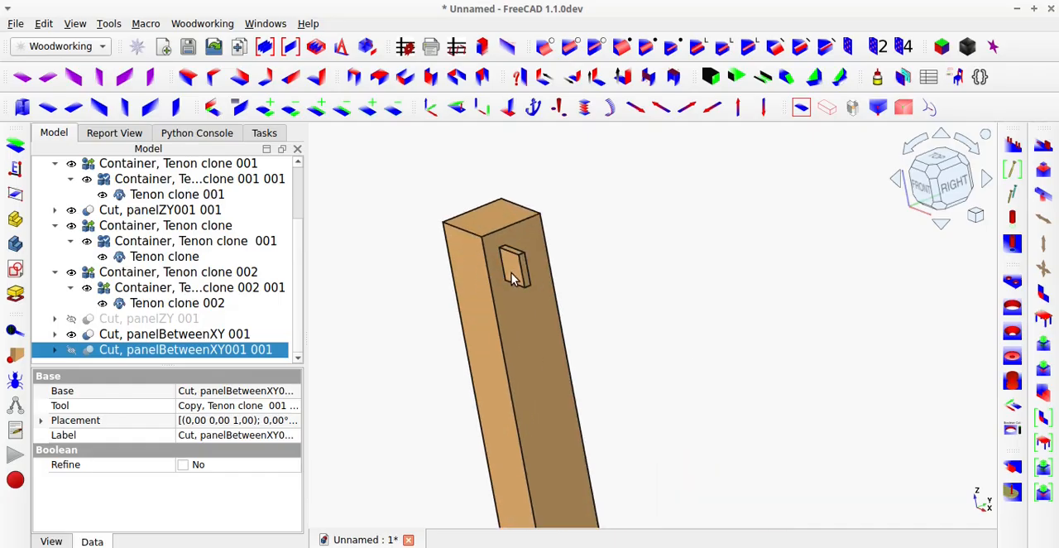
left_click(513, 269)
key("space")
key("space")
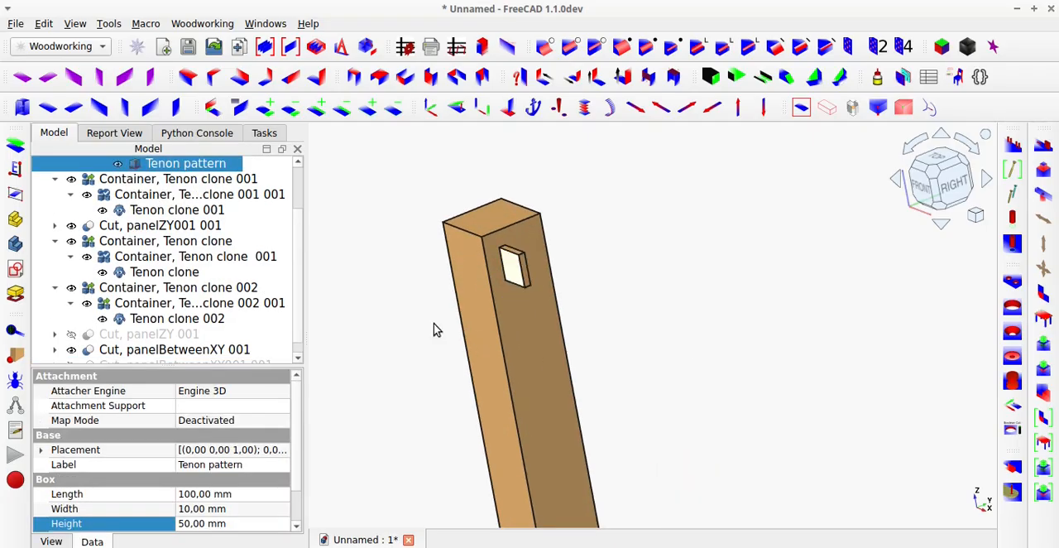
Show Cut, panelZY 001 and Cut, panelBetweenXY001 001 again and fit the complete frame in the default view.
scroll(217, 298, "up", 2)
scroll(217, 302, "down", 2)
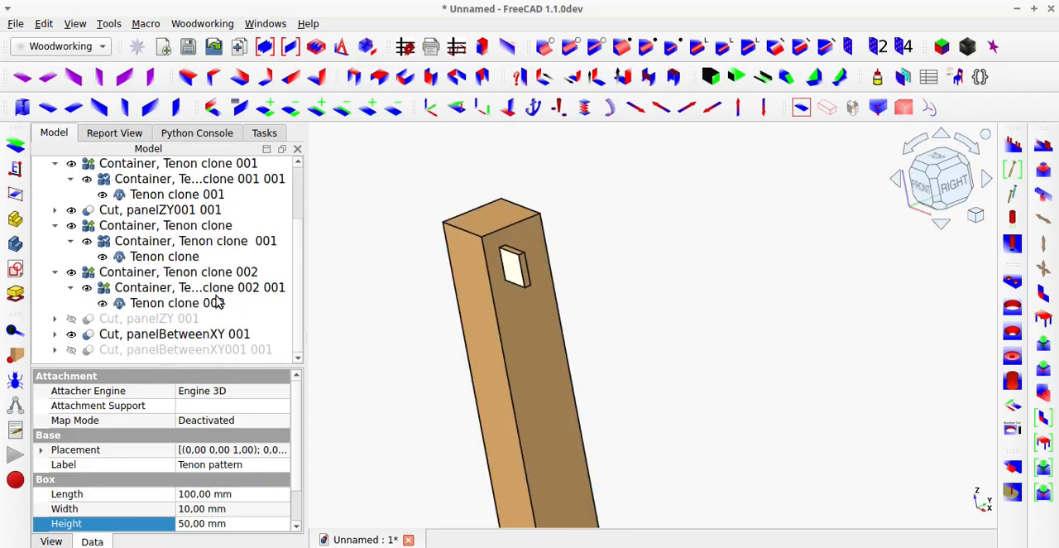
left_click(189, 319)
key("space")
left_click(187, 349)
key("space")
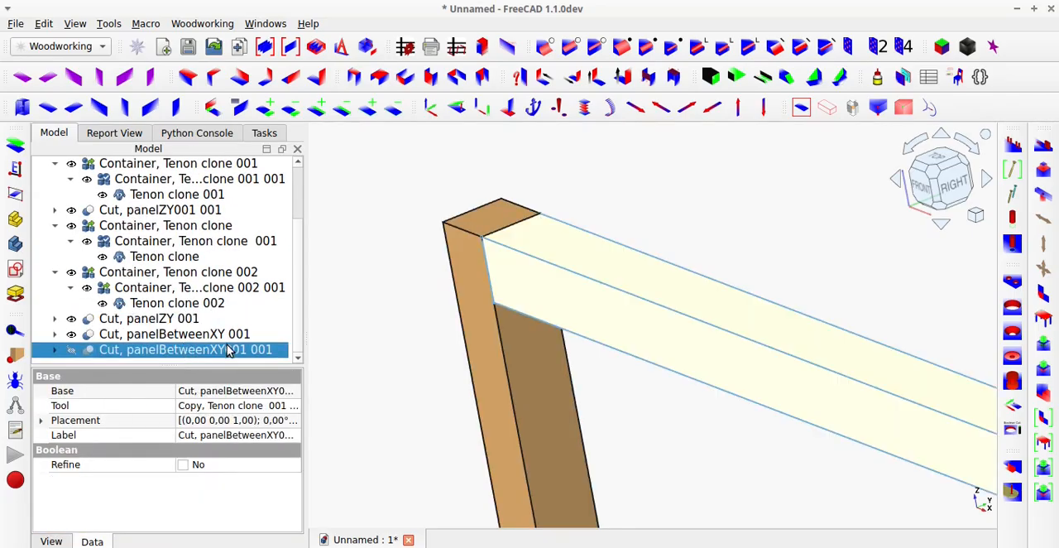
left_click(802, 108)
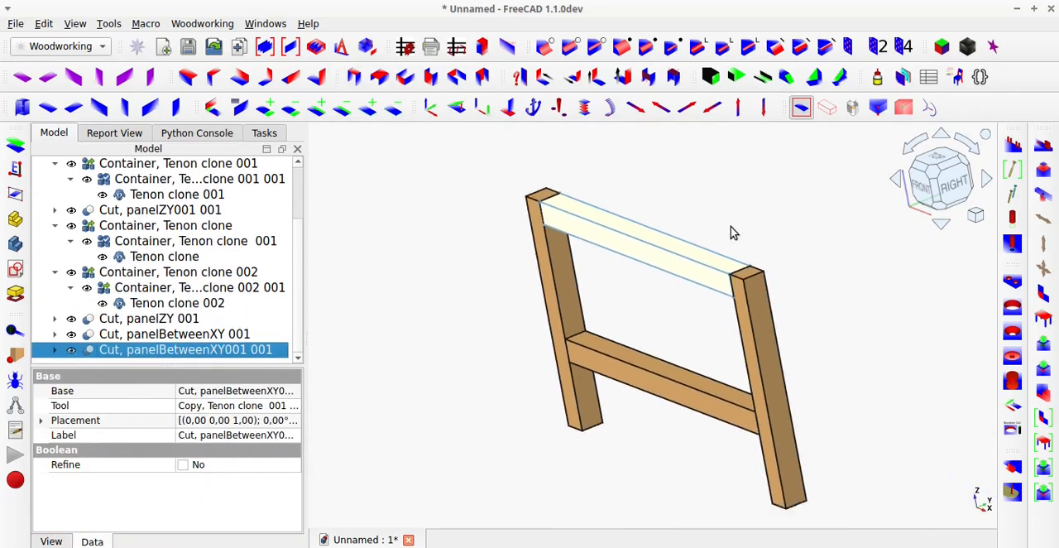
left_click(731, 234)
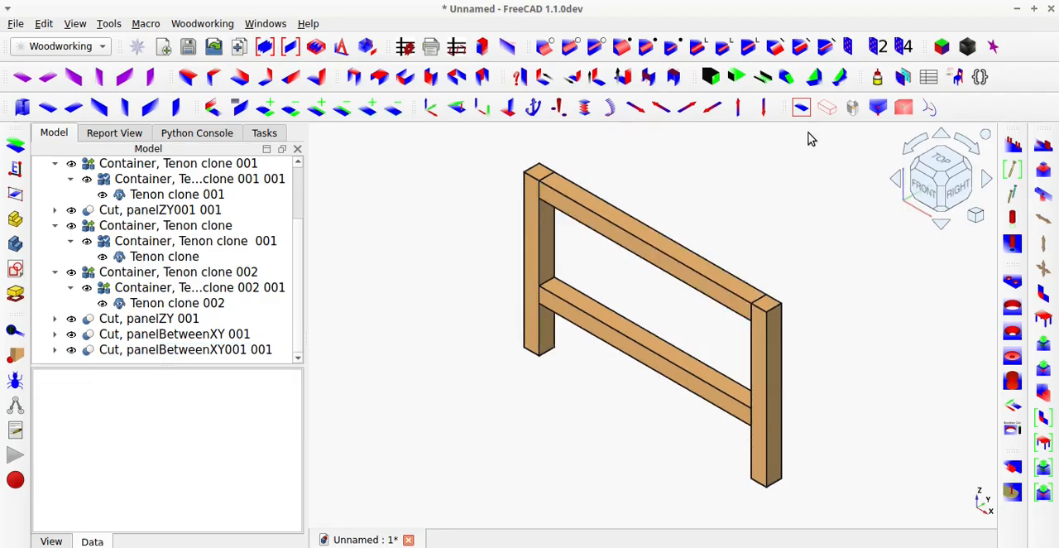
Make the frame's parts transparent and view the tenons inside the joints.
left_click(827, 109)
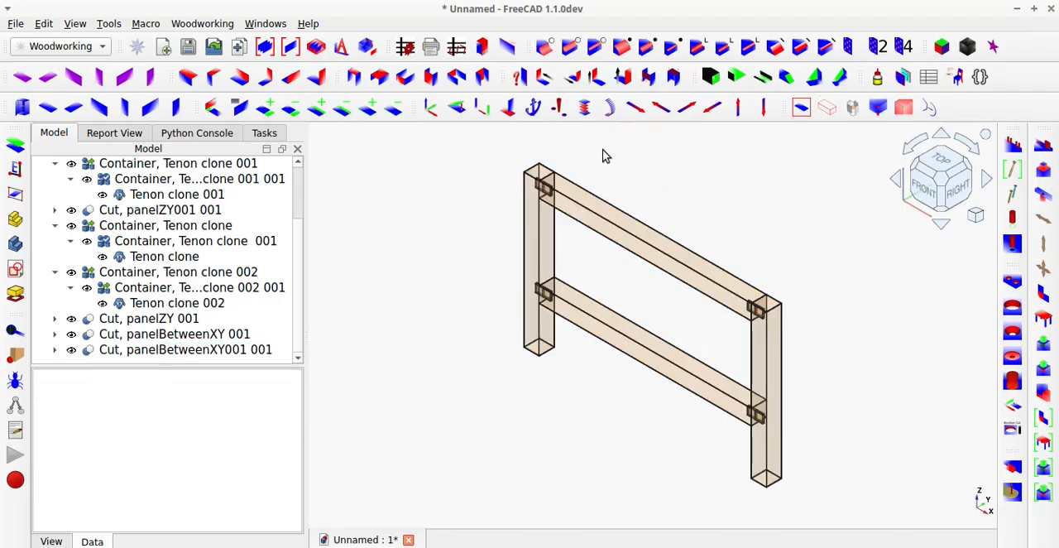
scroll(600, 161, "up", 2)
scroll(562, 206, "up", 1)
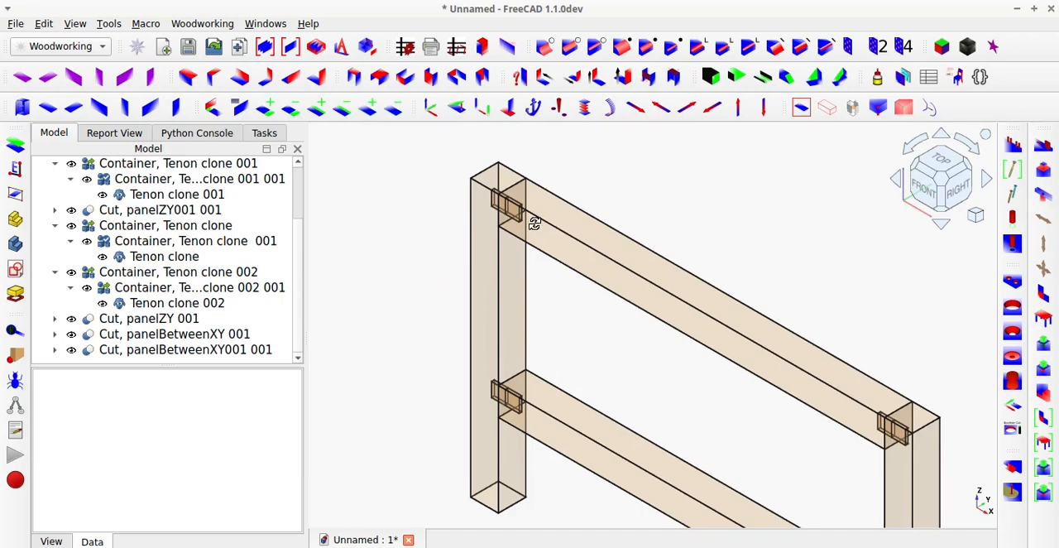
middle_click_drag(534, 223, 535, 255)
Copy Tenon pattern in the positive Y direction with a 10 mm offset using magicMove, and locate the copy in the model tree.
scroll(208, 266, "up", 2)
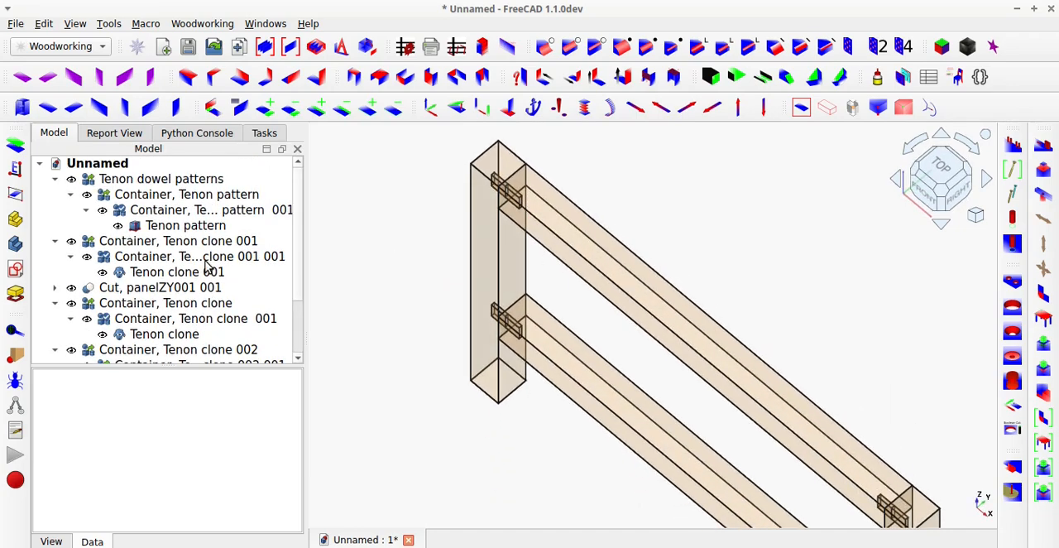
left_click(198, 226)
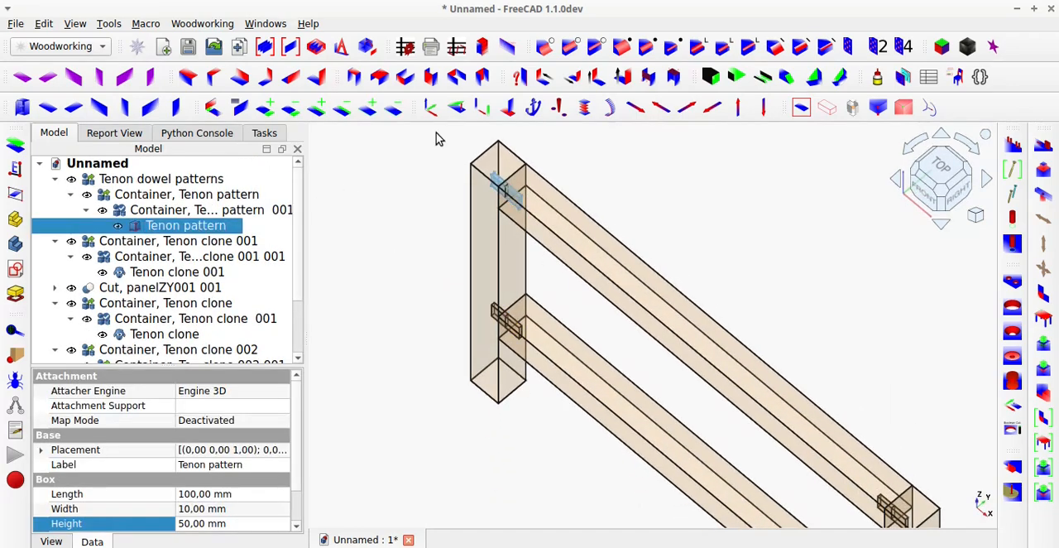
left_click(432, 109)
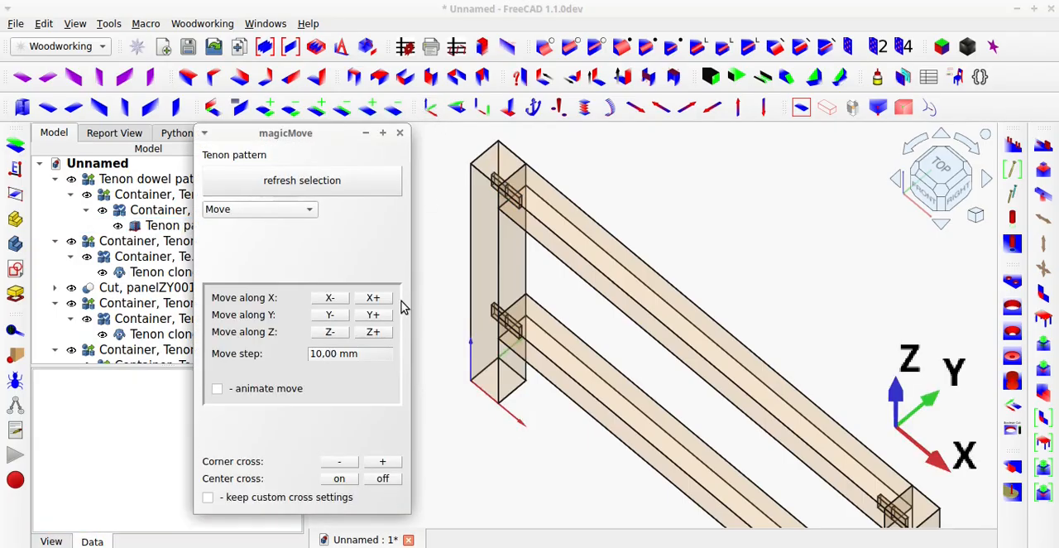
left_click(268, 208)
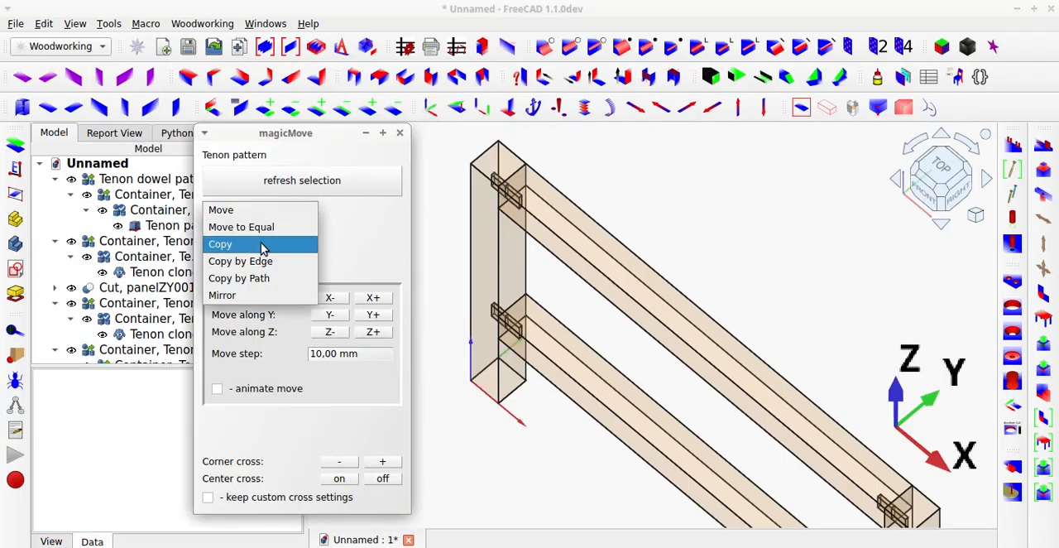
left_click(264, 245)
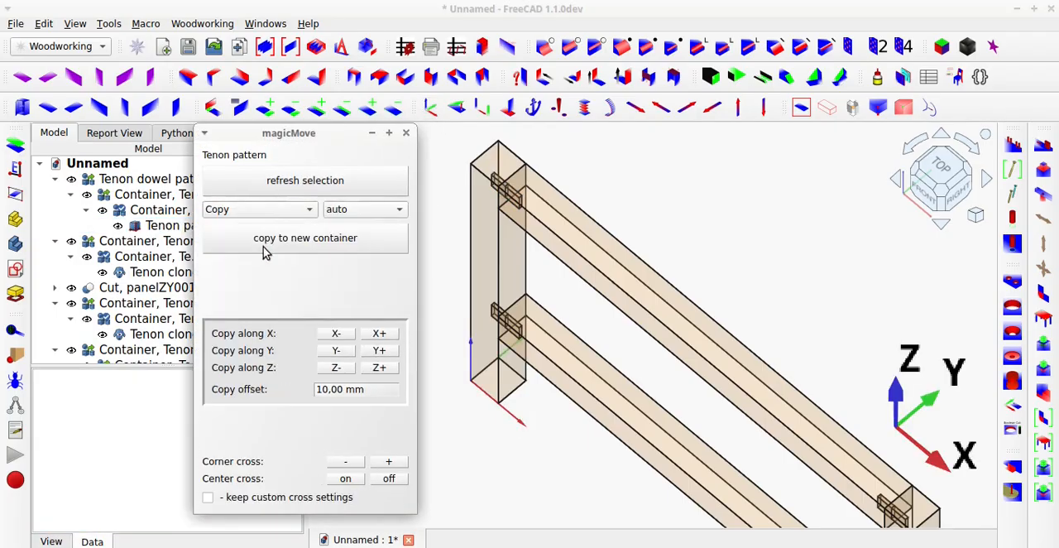
left_click(381, 351)
left_click(381, 351)
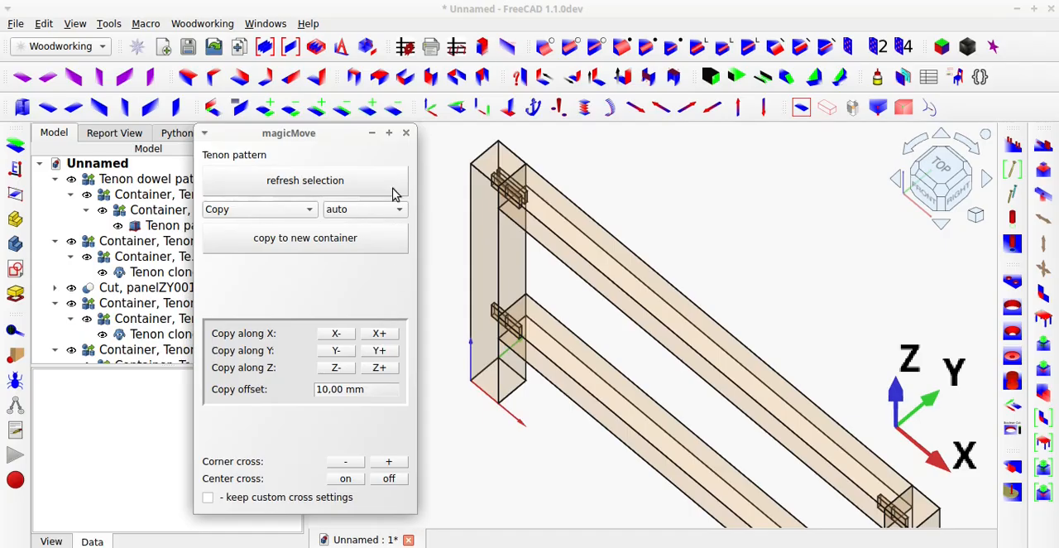
left_click(405, 132)
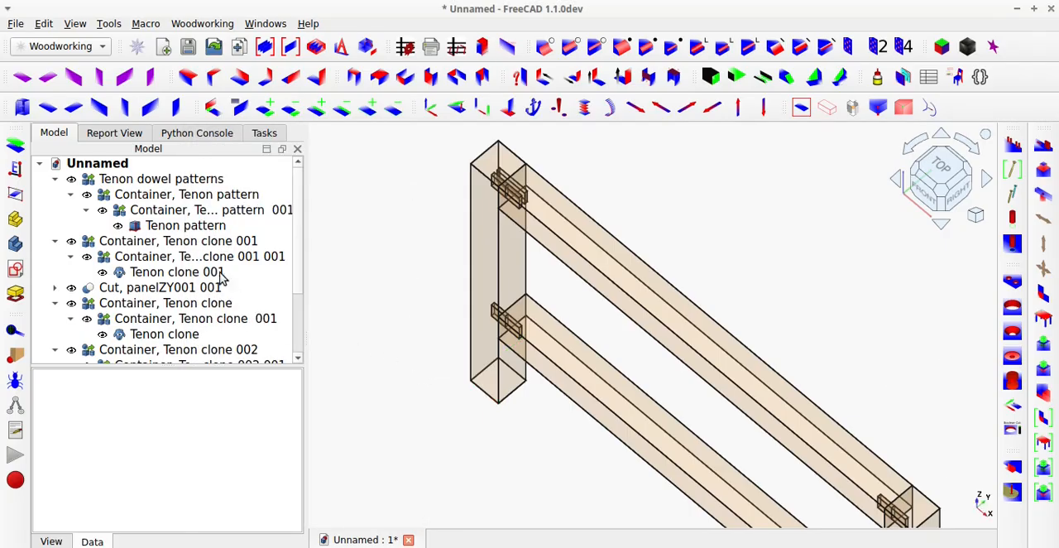
scroll(178, 278, "down", 1)
scroll(178, 277, "down", 1)
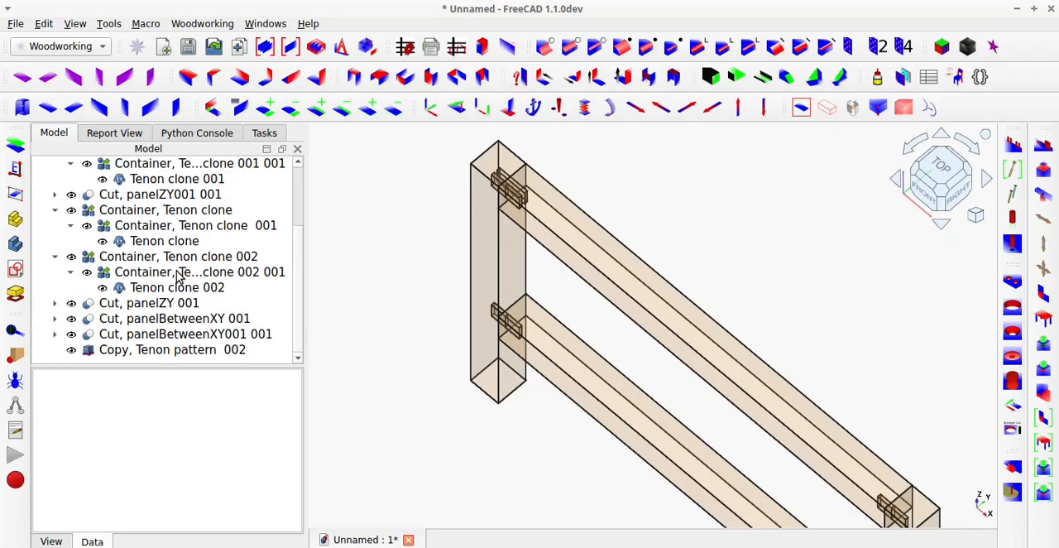
Move Copy, Tenon pattern 002 into the container that holds the original tenon pattern.
left_click(184, 351)
left_click_drag(185, 354, 187, 214)
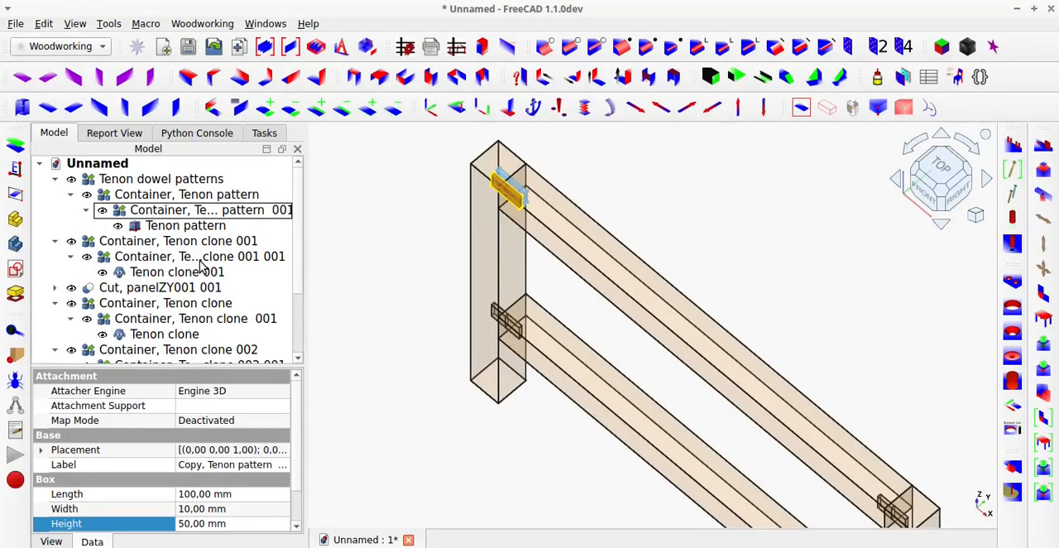
Inspect the tenons inside the transparent frame's joints at both posts from several angles.
left_click(364, 297)
scroll(411, 341, "down", 6)
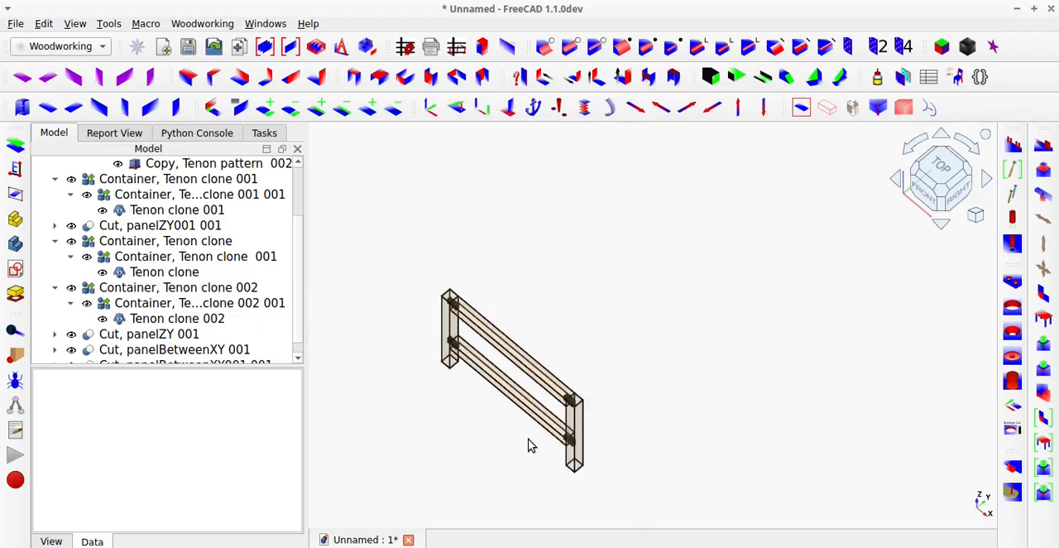
scroll(568, 449, "up", 10)
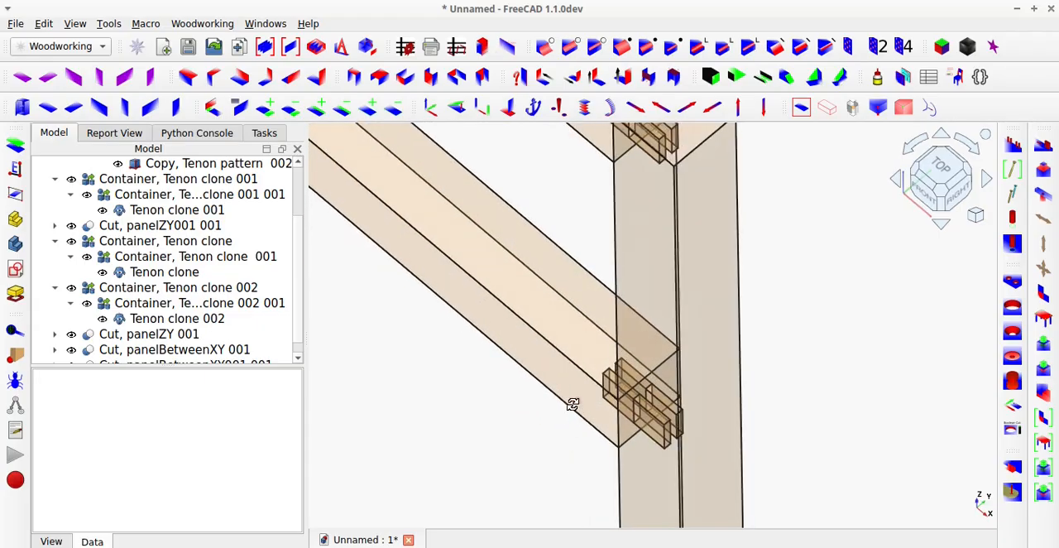
middle_click_drag(572, 405, 622, 416)
scroll(617, 429, "down", 3)
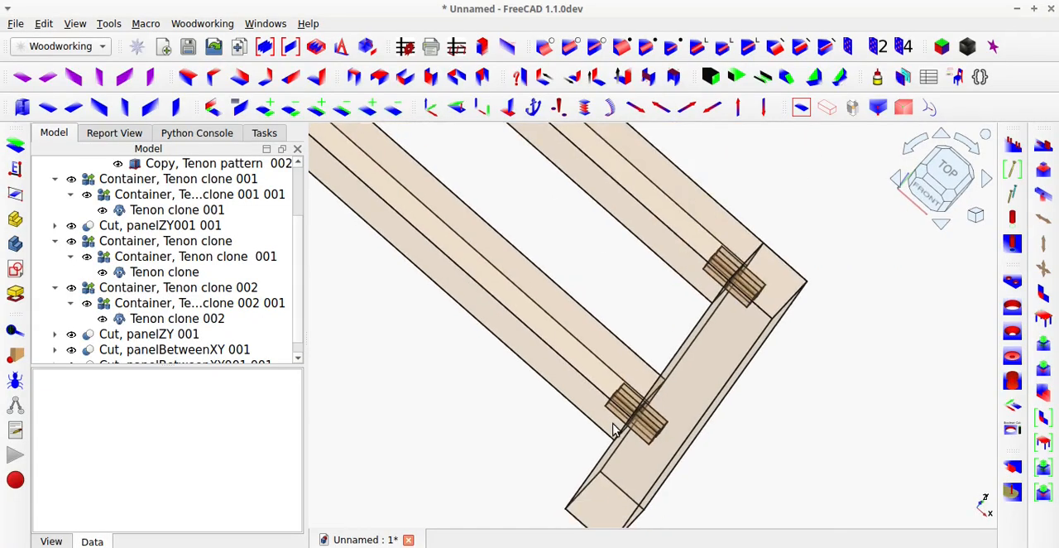
scroll(617, 430, "down", 5)
scroll(468, 232, "up", 6)
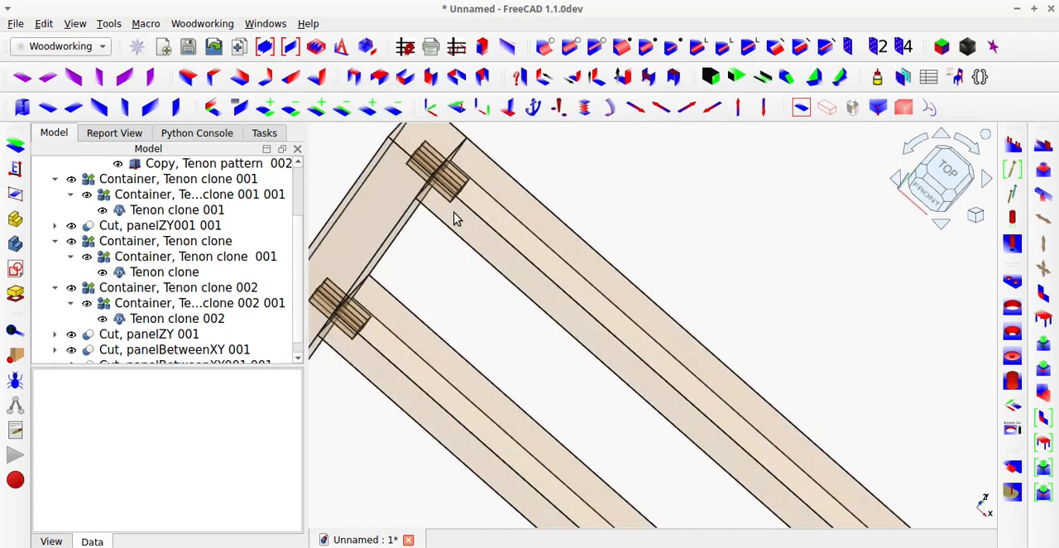
middle_click_drag(455, 218, 522, 172)
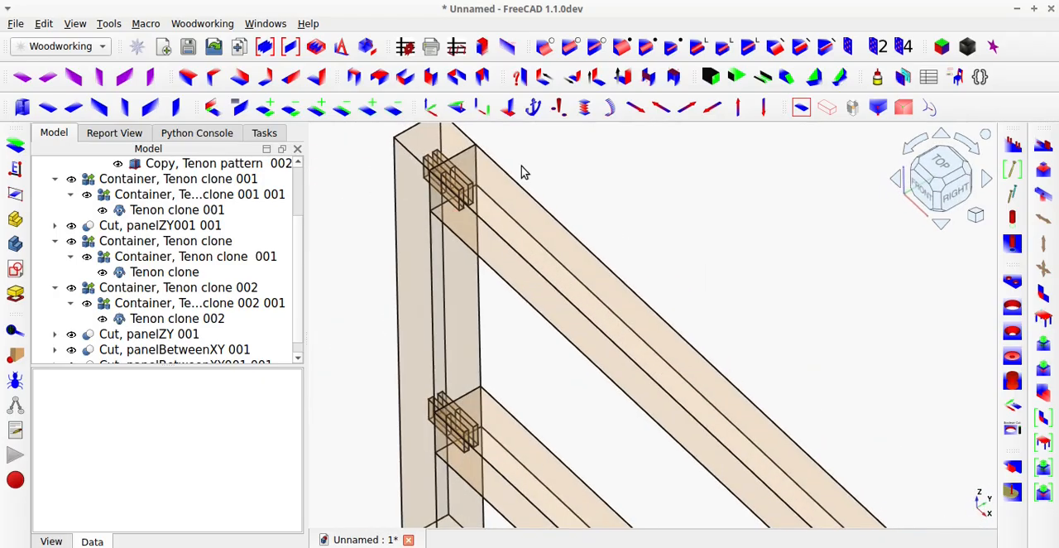
Turn off the frame's transparency and view the opaque joints at both posts.
left_click(827, 108)
scroll(717, 274, "down", 5)
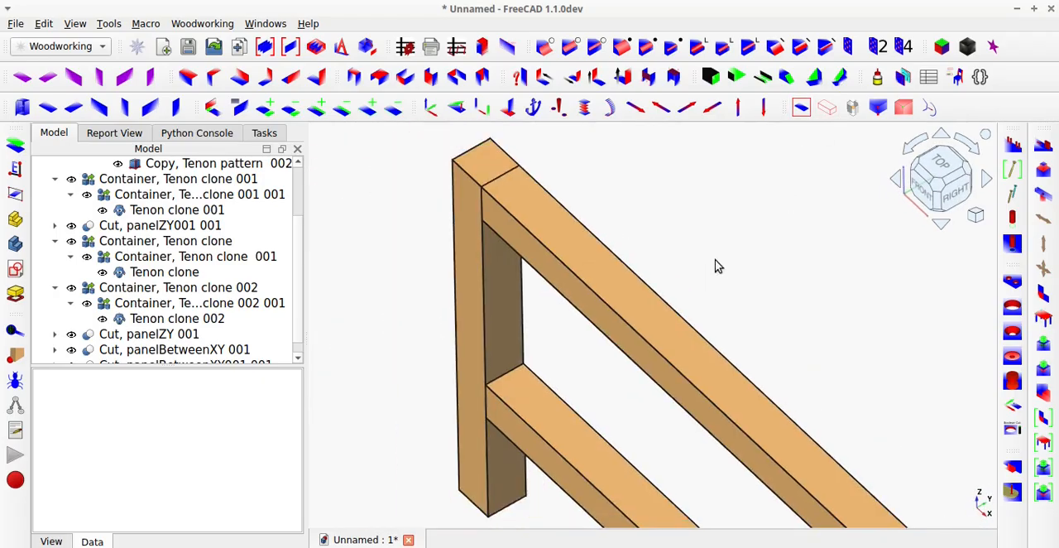
scroll(764, 358, "up", 6)
scroll(763, 358, "up", 2)
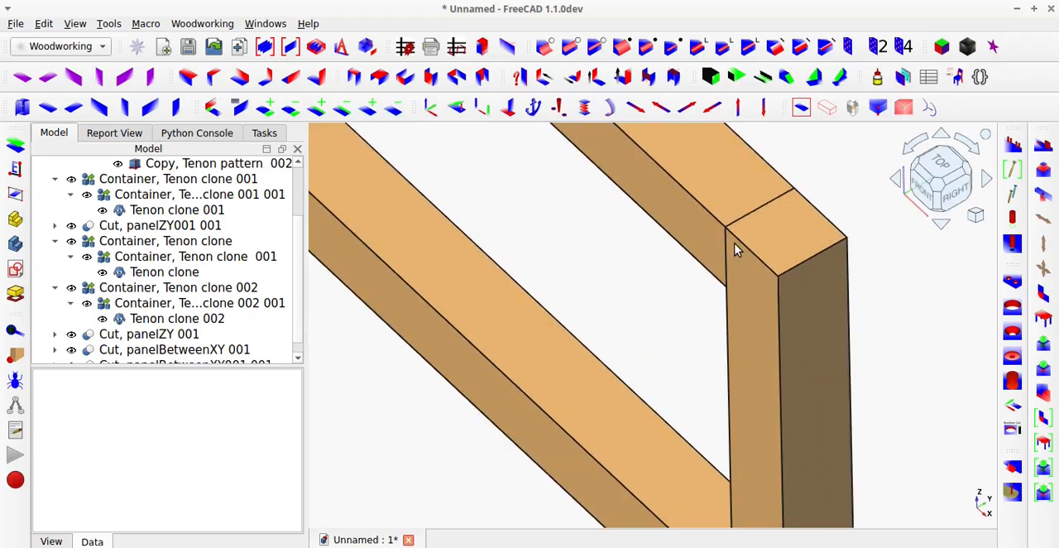
Hide the upper rail Cut, panelBetweenXY001 001 and toggle Tenon clone's visibility to check the sockets in the post.
left_click(700, 276)
key("space")
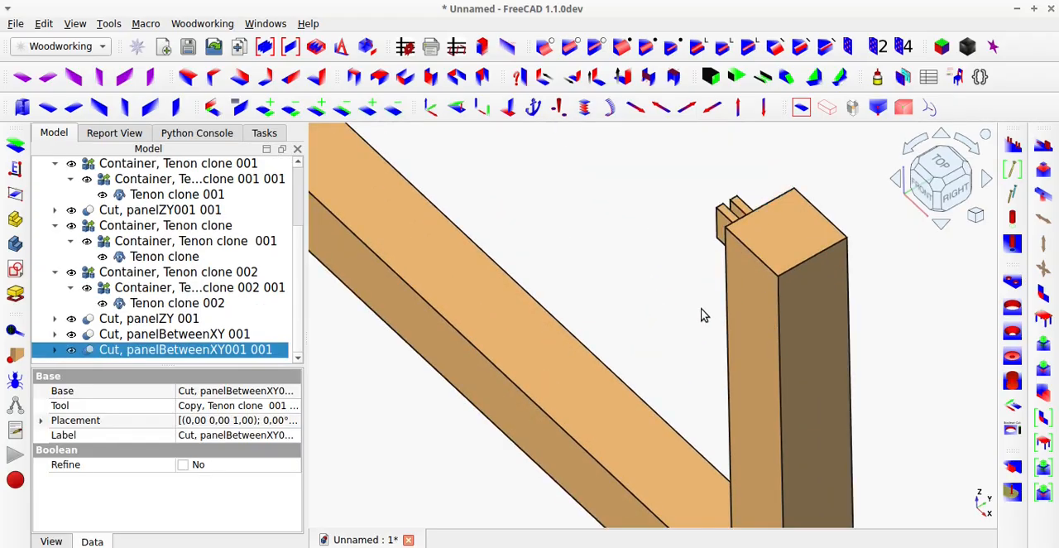
middle_click_drag(734, 296, 787, 262)
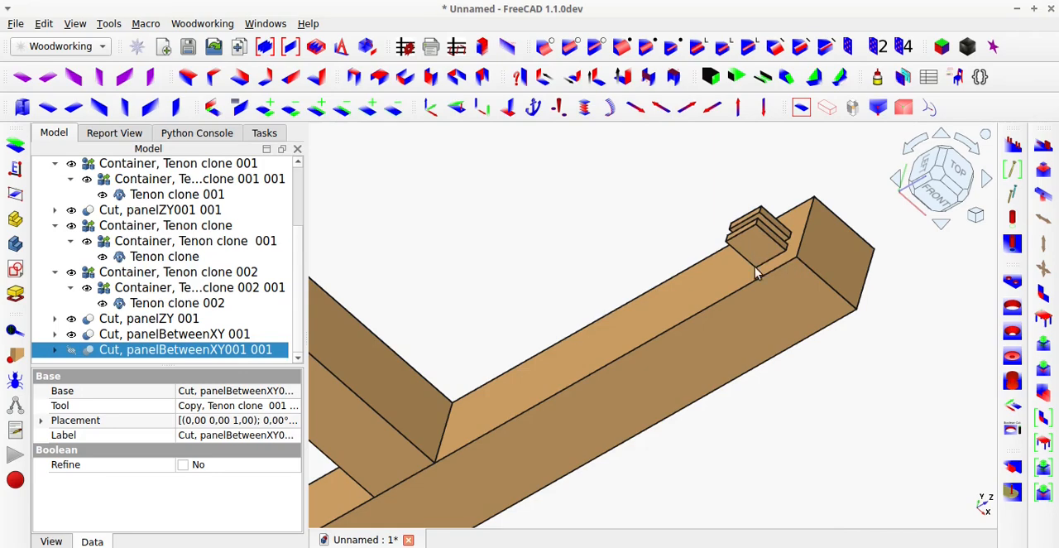
left_click(755, 266)
key("space")
mouse_move(750, 299)
middle_mouse_down()
mouse_move(823, 333)
mouse_move(733, 320)
middle_mouse_up()
key("space")
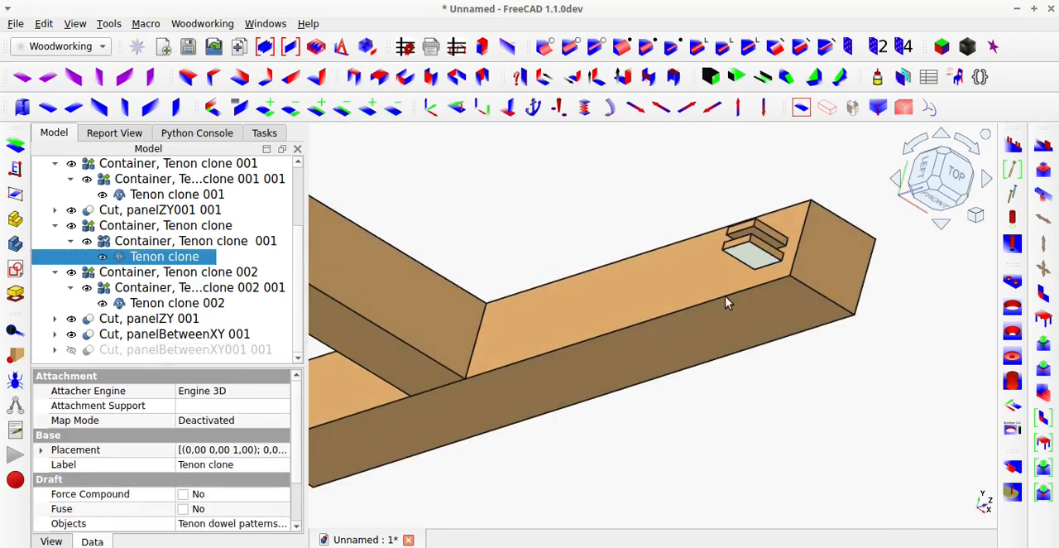
Show the upper rail Cut, panelBetweenXY001 001 again and fit the whole frame in the default view.
left_click(189, 350)
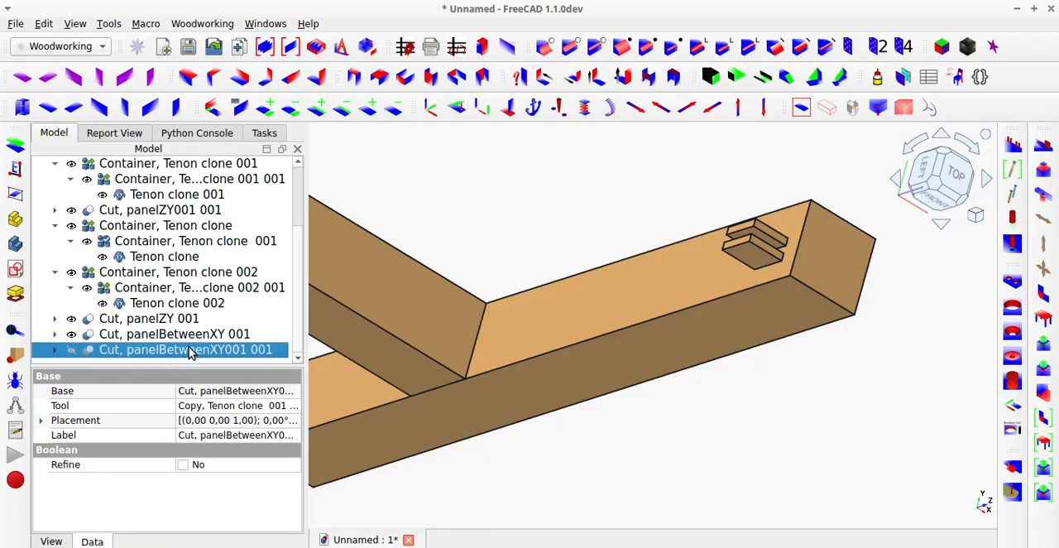
key("space")
left_click(801, 110)
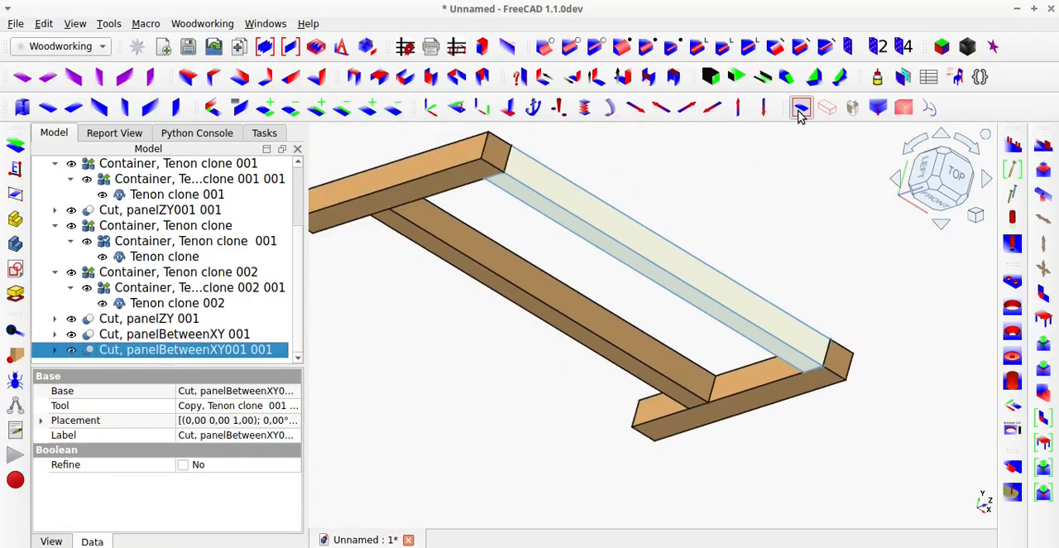
left_click(778, 168)
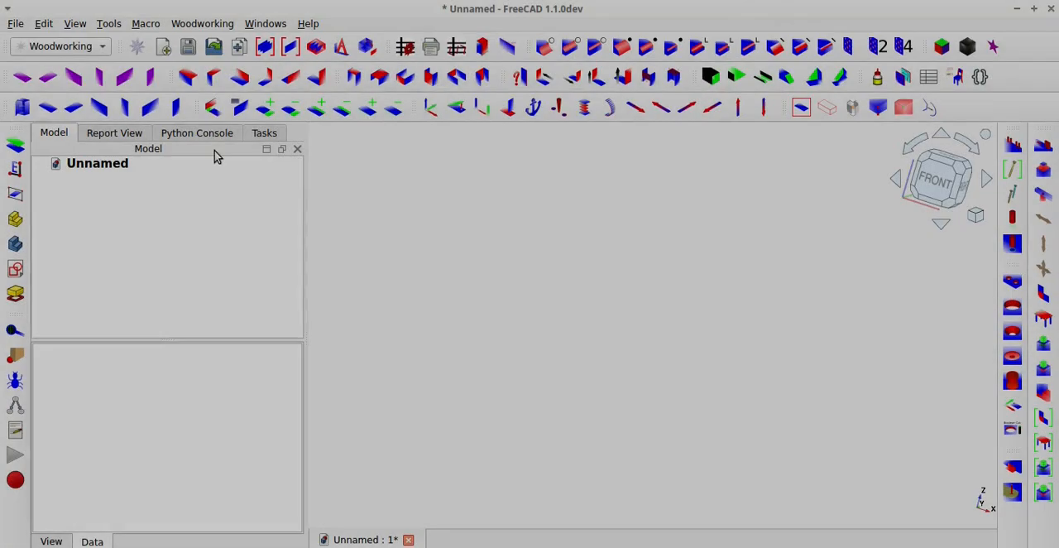
Create a ZY panel as a post with length 100 mm, width 100 mm and height 1000 mm, and fit it in view.
left_click(176, 115)
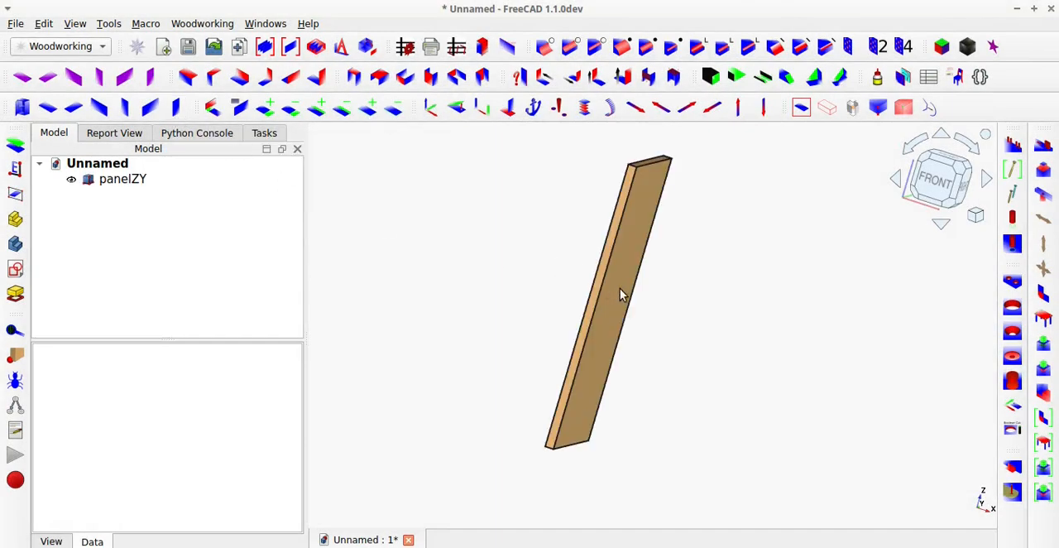
left_click(621, 290)
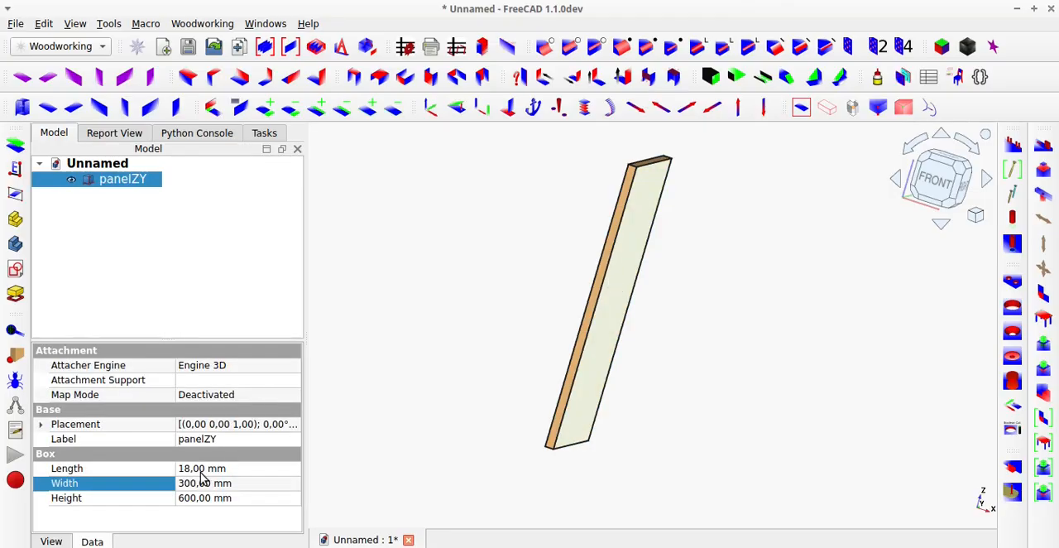
left_click(202, 468)
type("100")
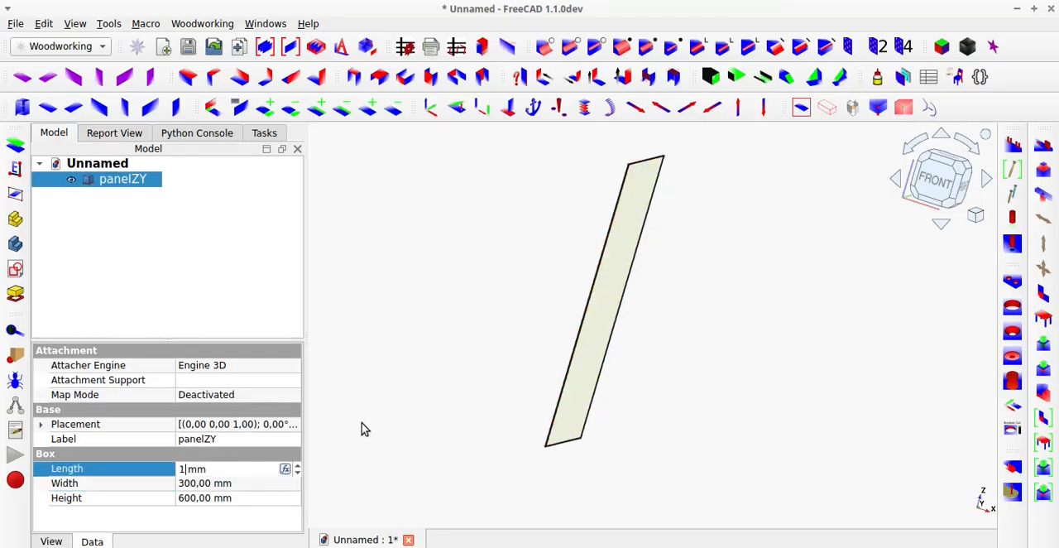
key("Tab")
type("100")
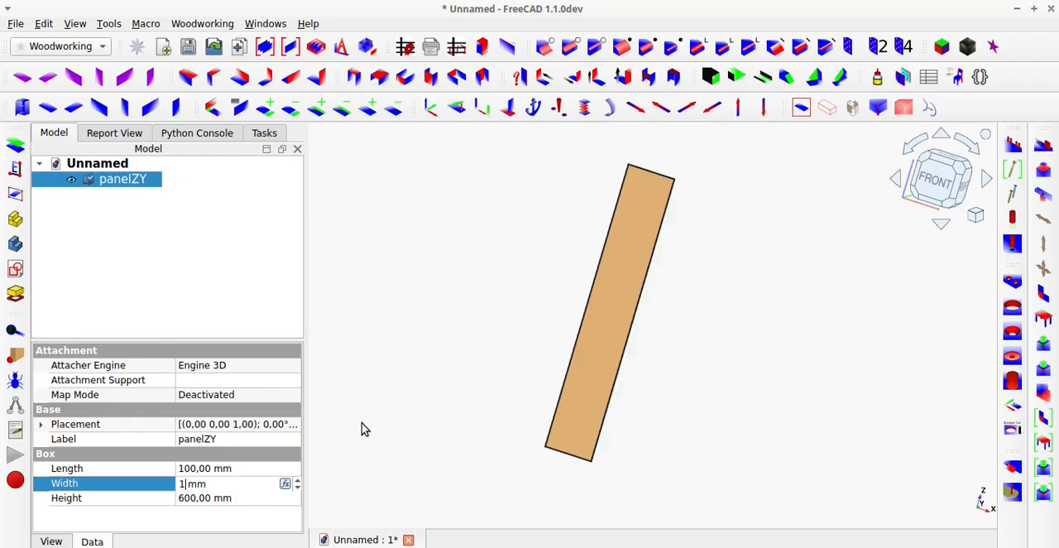
key("Tab")
type("1000")
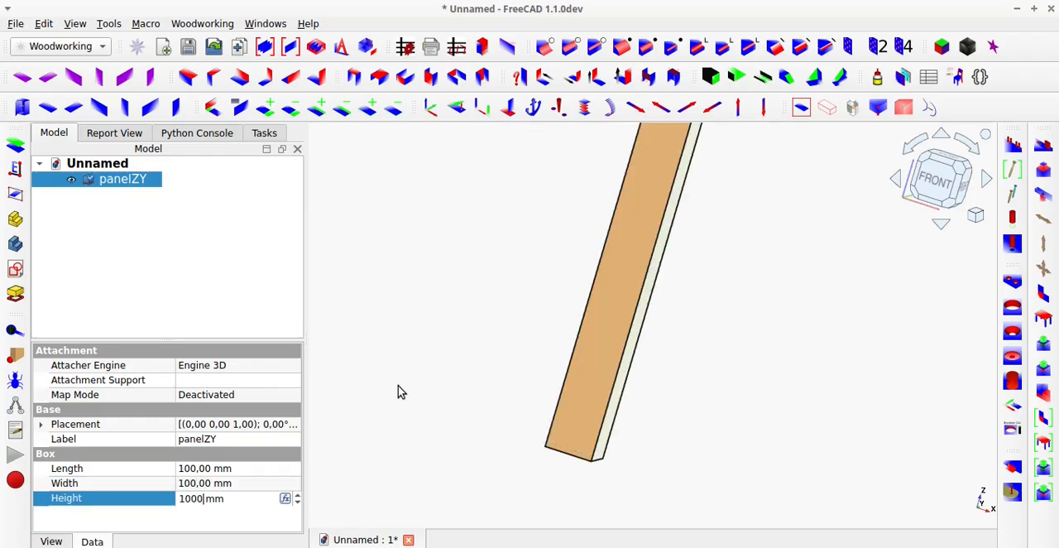
left_click(534, 276)
left_click(801, 108)
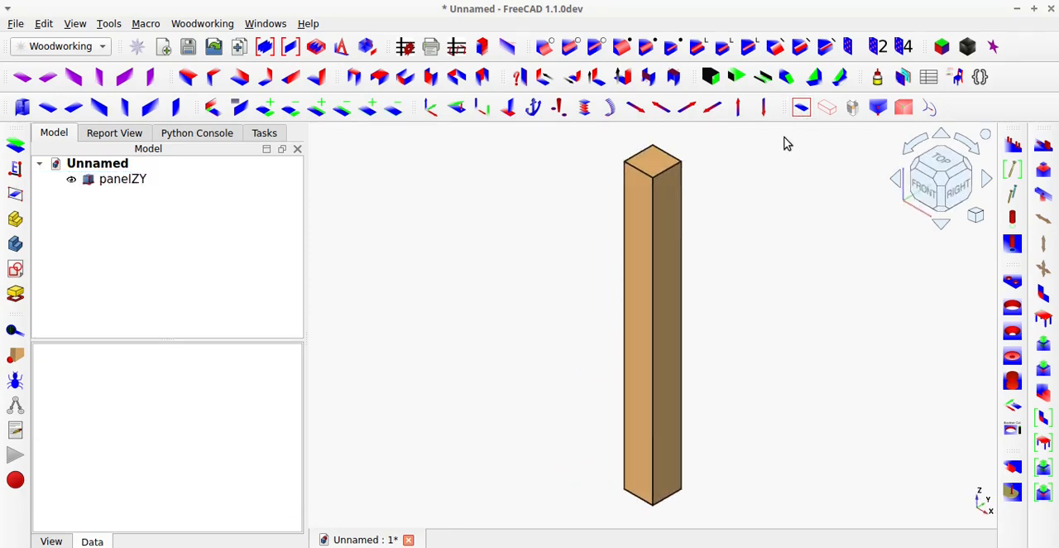
Apply jointTenonCut to the top and bottom end faces of the panelZY post.
left_click(660, 164)
middle_click_drag(649, 437, 663, 299)
left_click(659, 494, "ctrl")
middle_click_drag(647, 370, 629, 492)
scroll(612, 480, "down", 5)
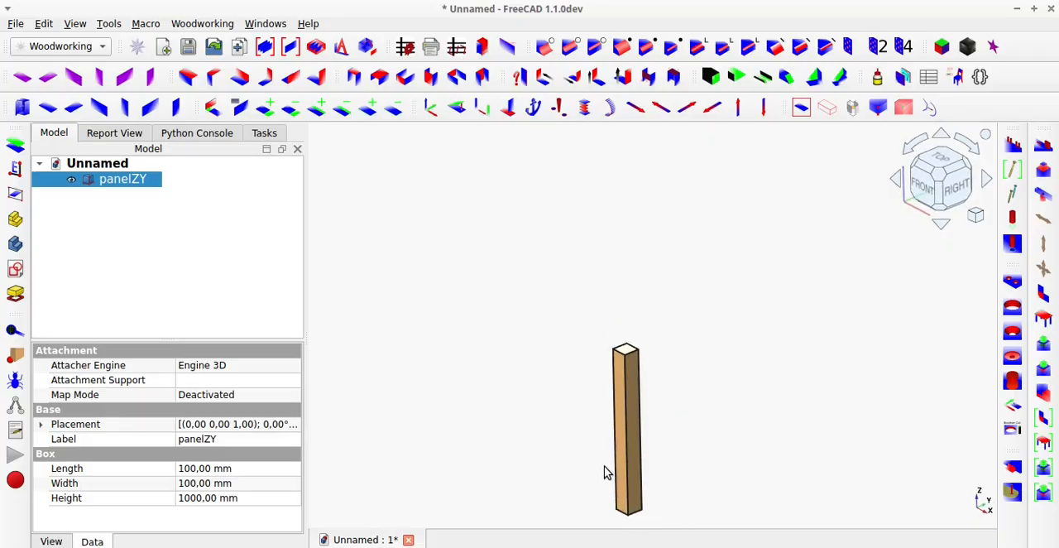
scroll(641, 521, "up", 3)
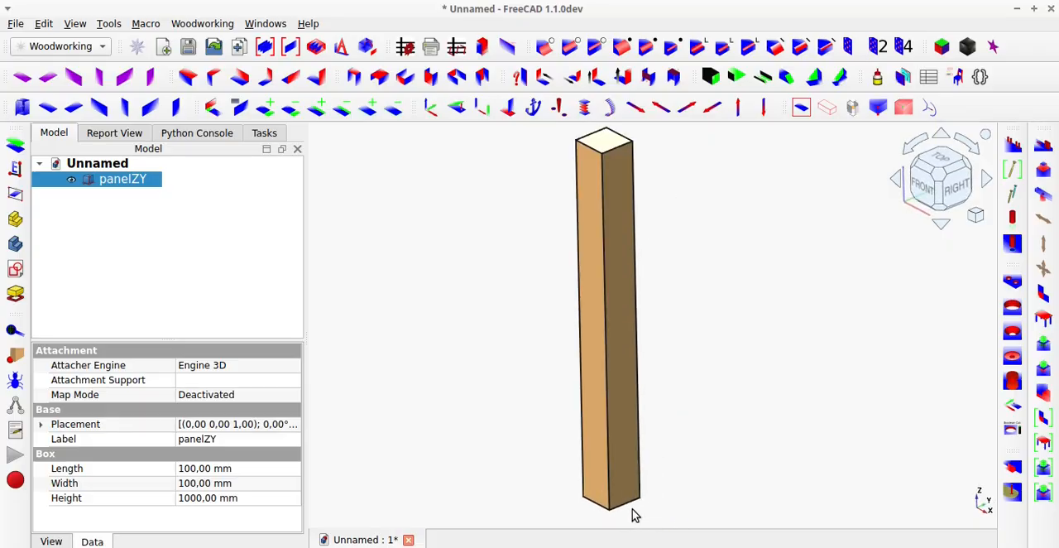
left_click(1046, 176)
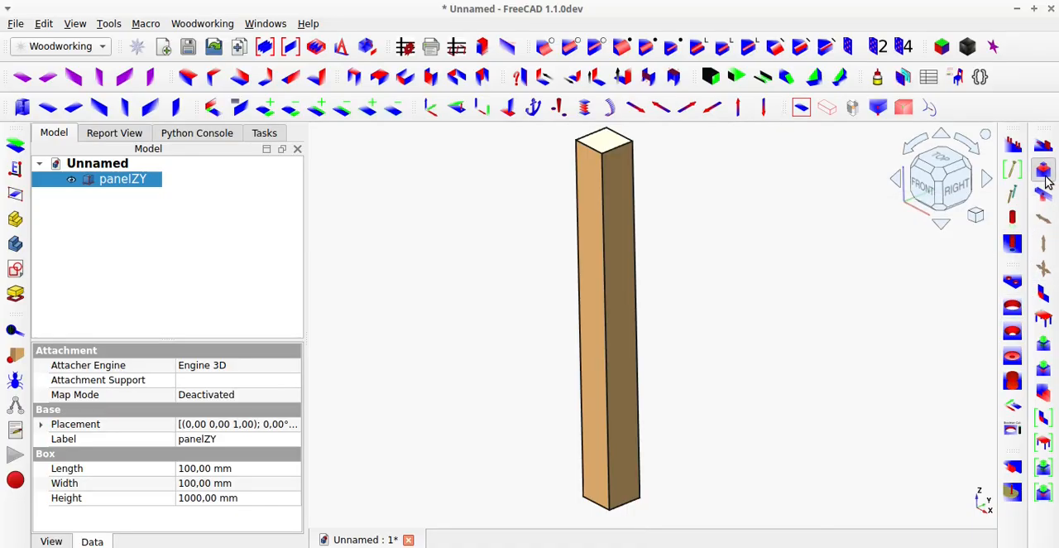
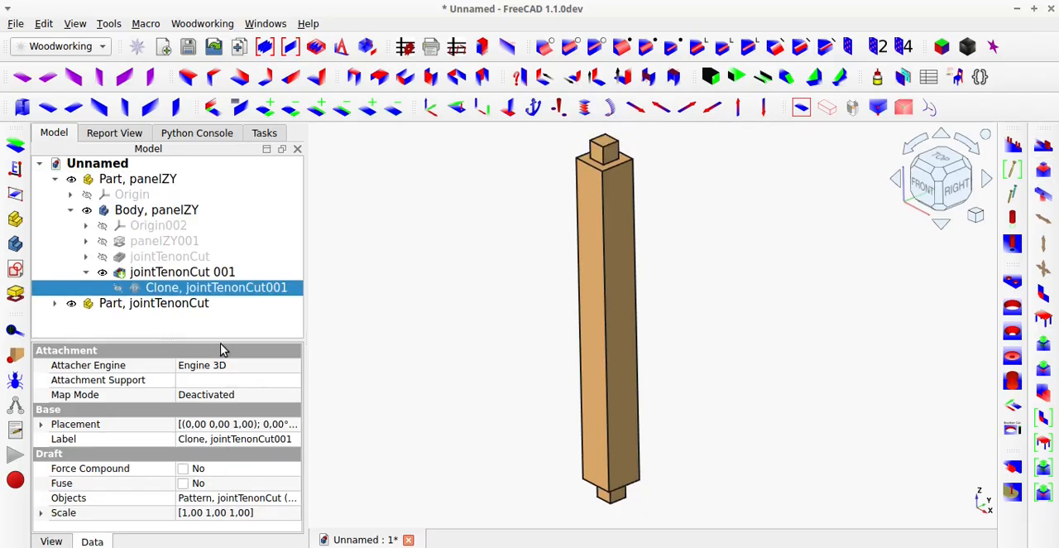
Measure the post's full length from a top tenon vertex to the bottom tenon's end face using magicMeasure with preselection mode off.
left_click_drag(220, 338, 223, 441)
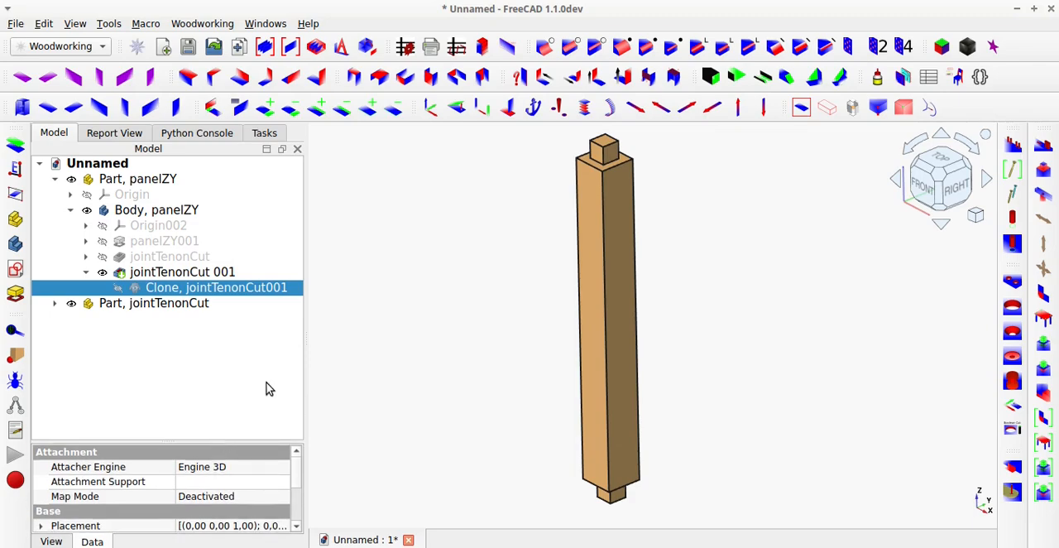
left_click(430, 281)
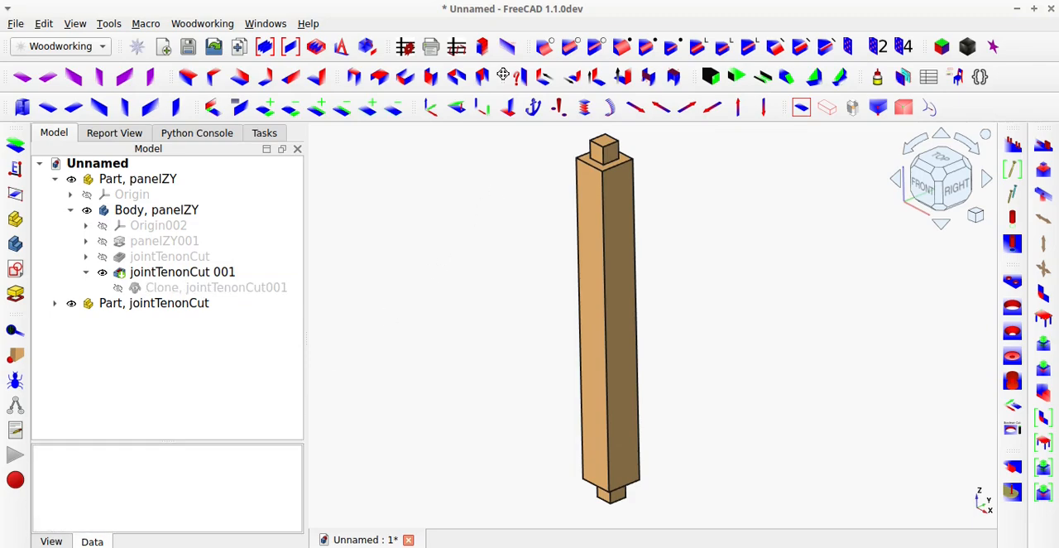
left_click(507, 47)
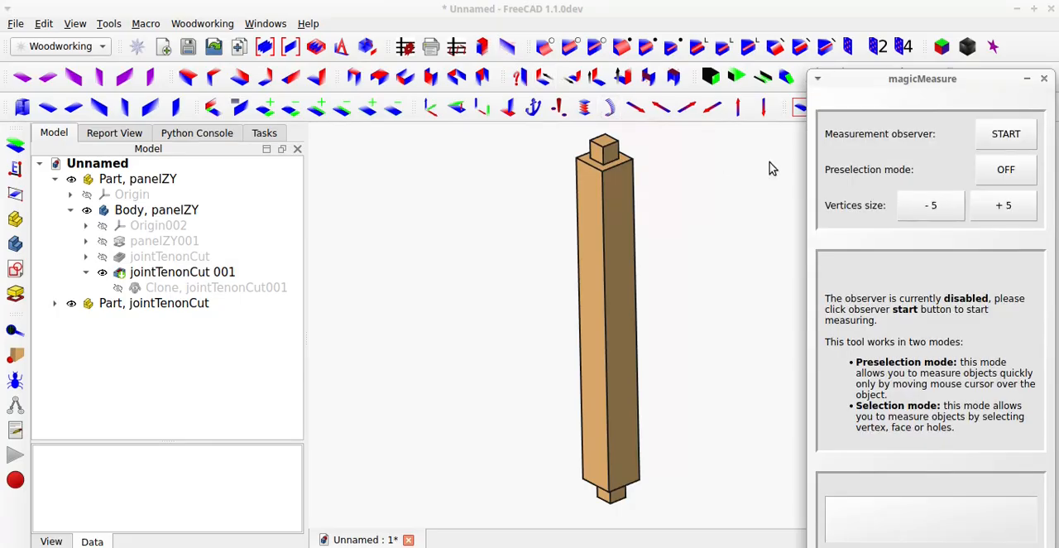
left_click(1026, 142)
left_click(1013, 167)
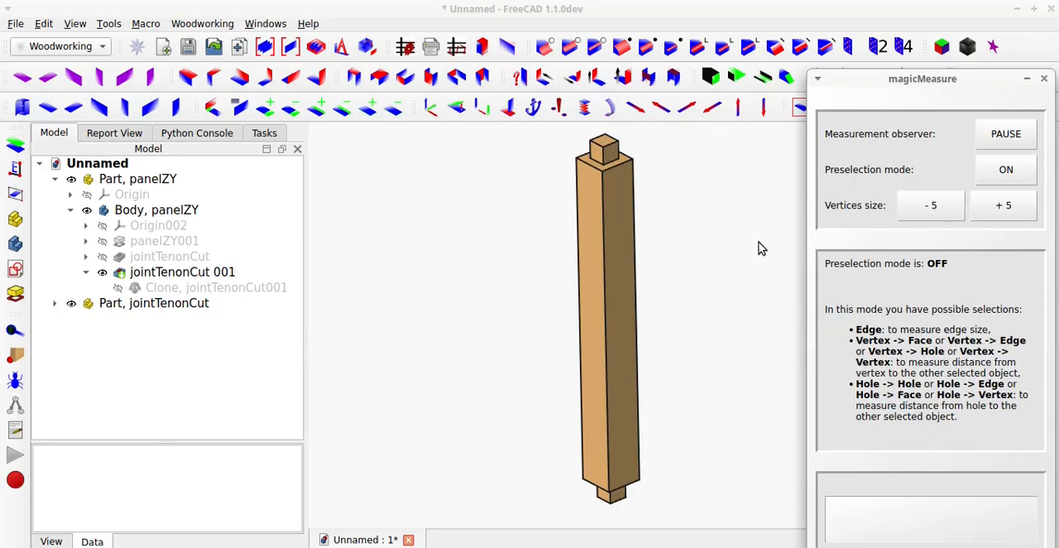
left_click(602, 149)
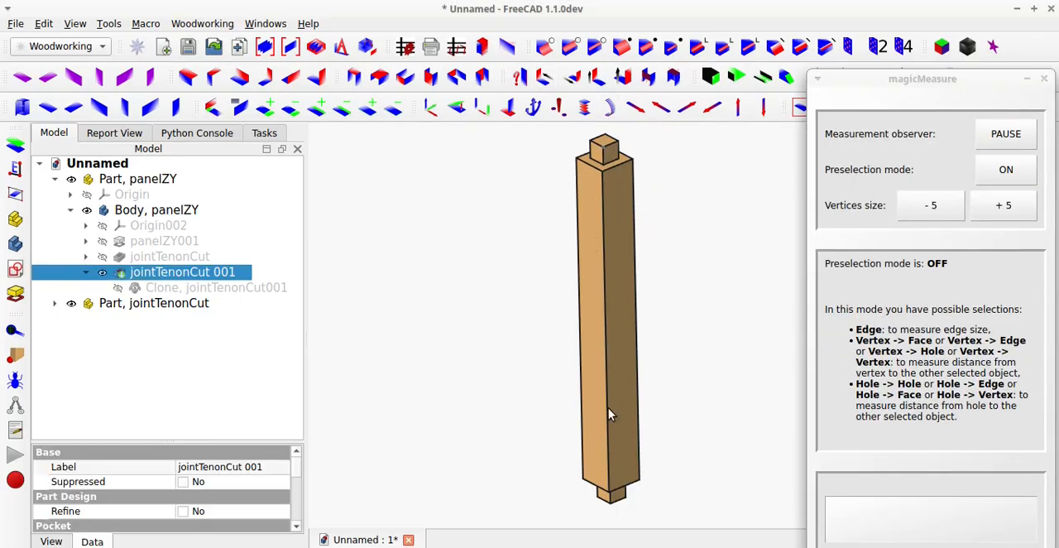
middle_click_drag(590, 444, 605, 343)
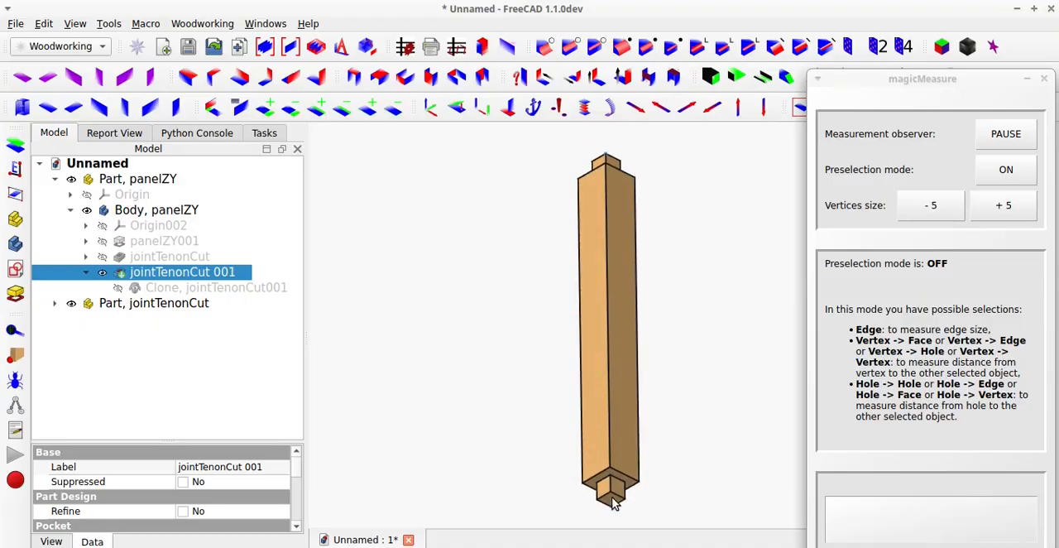
left_click(622, 374)
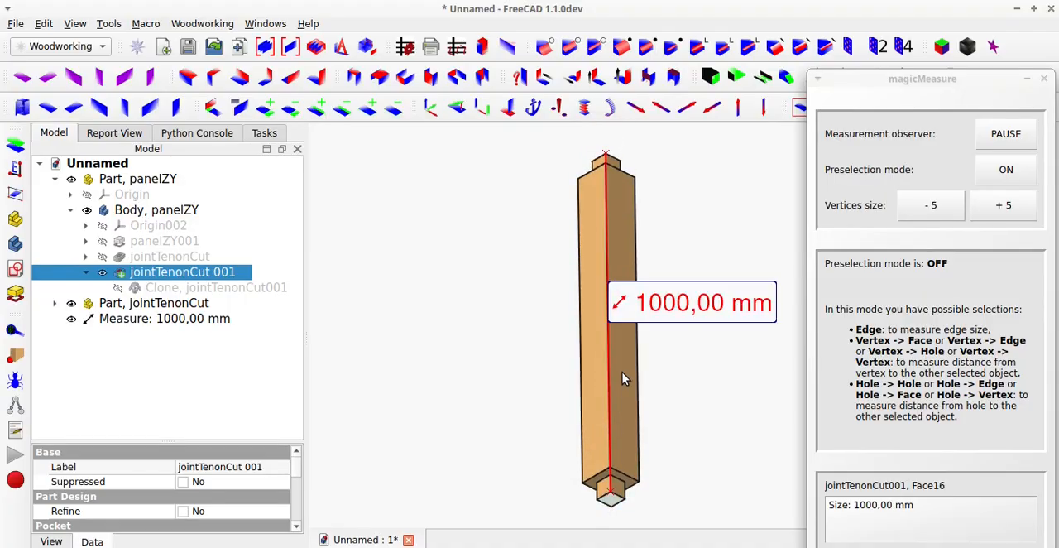
Measure the post's long vertical edge between the two tenon shoulders and close magicMeasure.
middle_click_drag(622, 374, 610, 464)
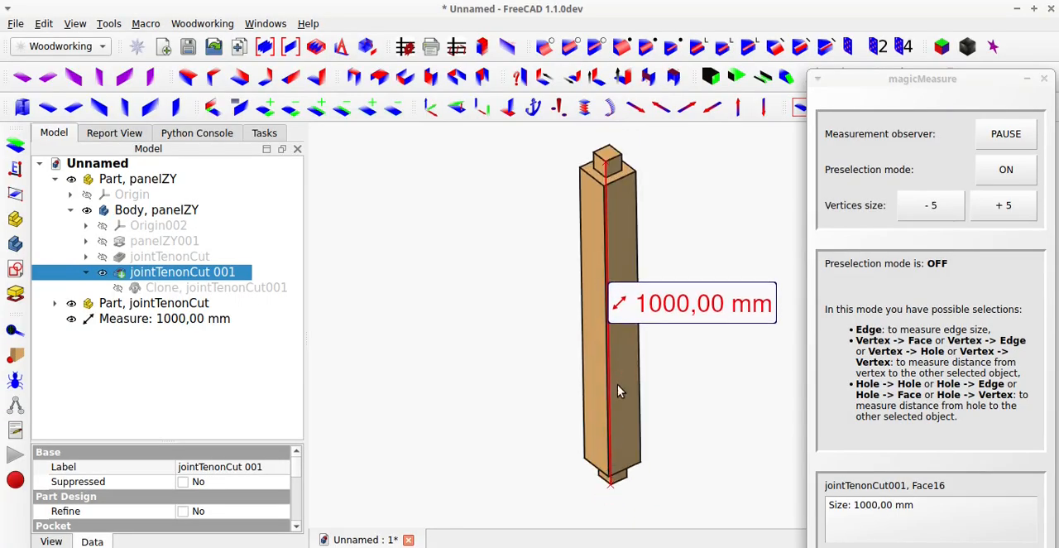
left_click(634, 479)
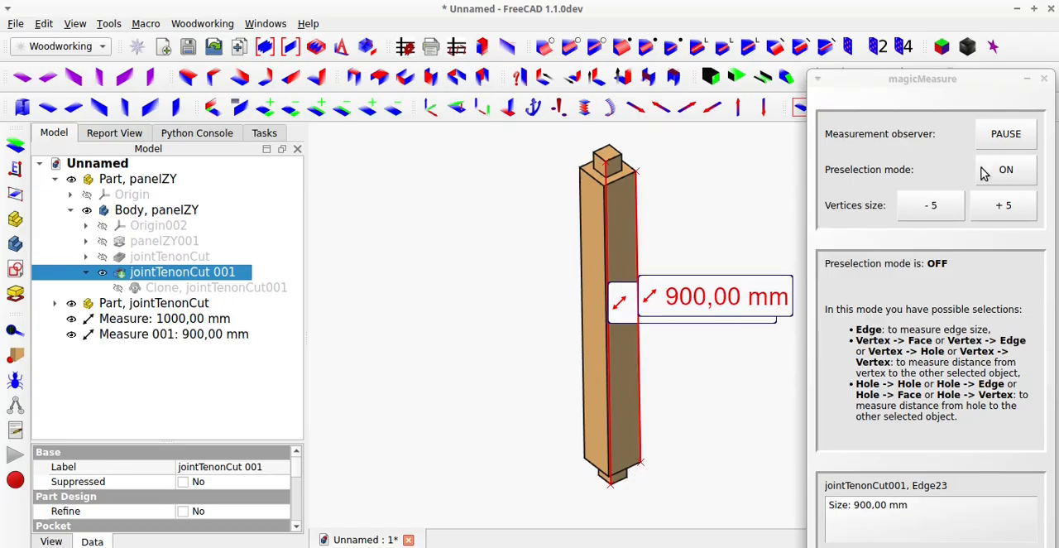
left_click(1045, 78)
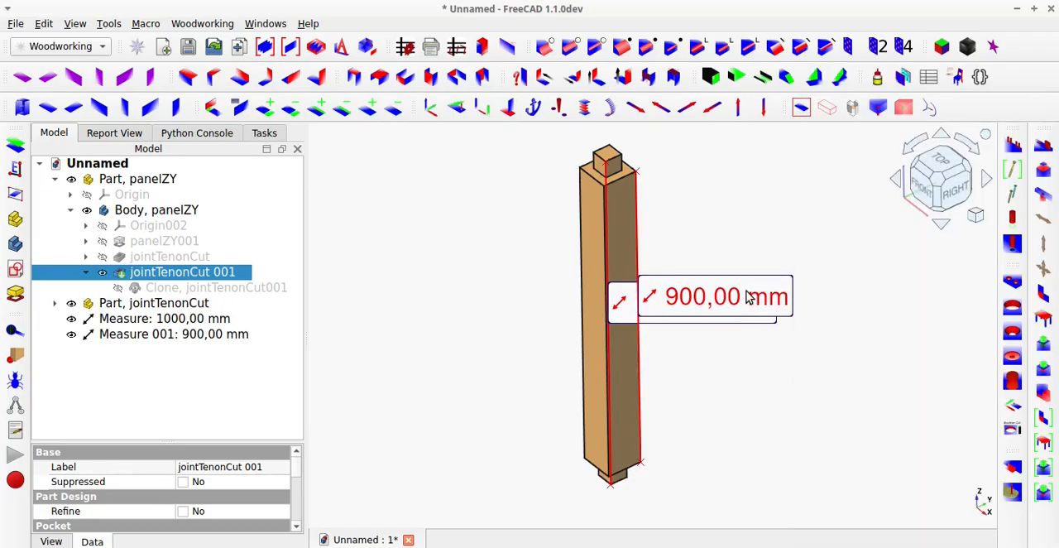
Arrange the full-length and shoulder-to-shoulder measurement labels on opposite sides of the post and examine them in the right view.
left_click_drag(747, 295, 522, 342)
left_click_drag(713, 307, 755, 314)
scroll(676, 364, "down", 3)
scroll(652, 401, "up", 1)
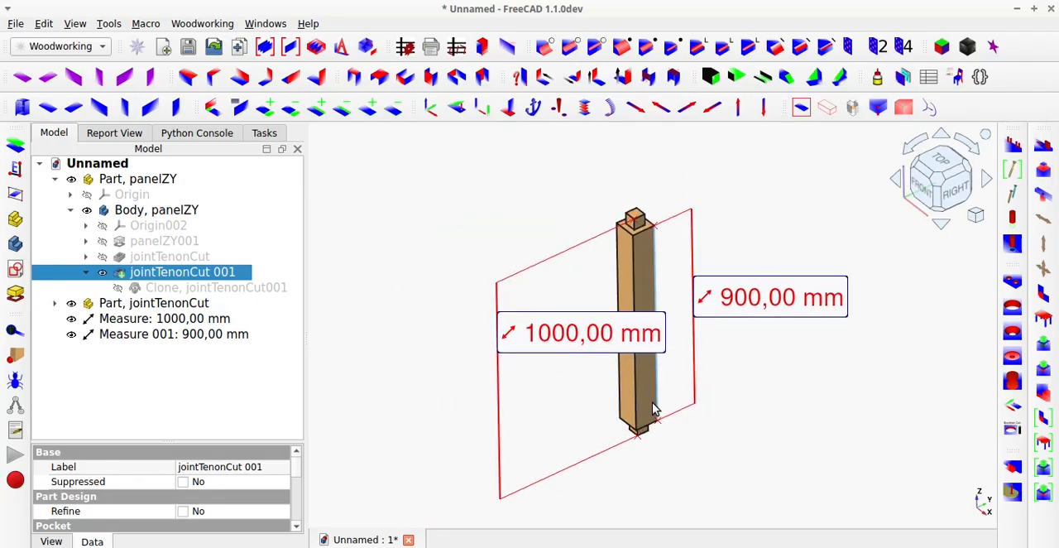
middle_click_drag(652, 402, 569, 359)
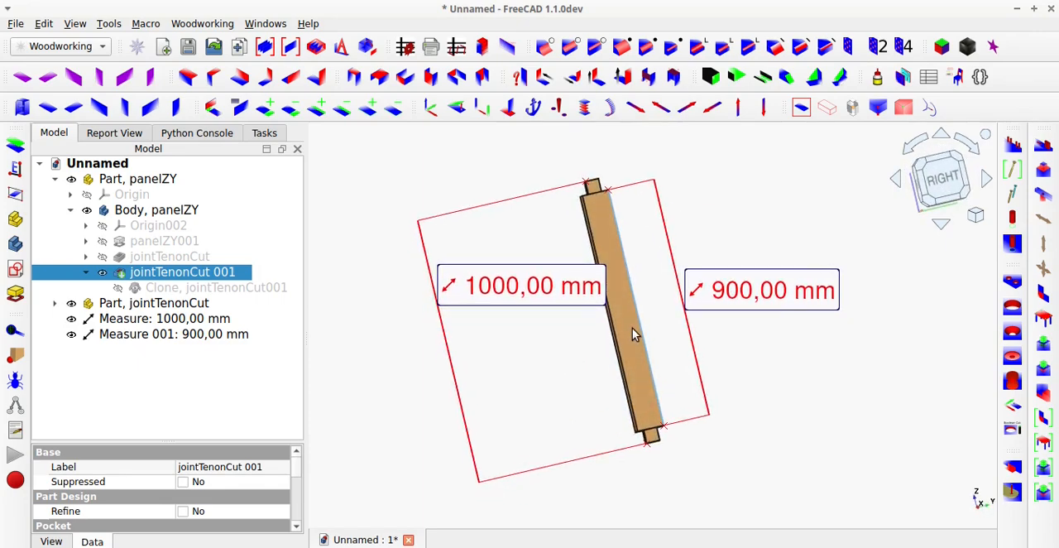
left_click(946, 184)
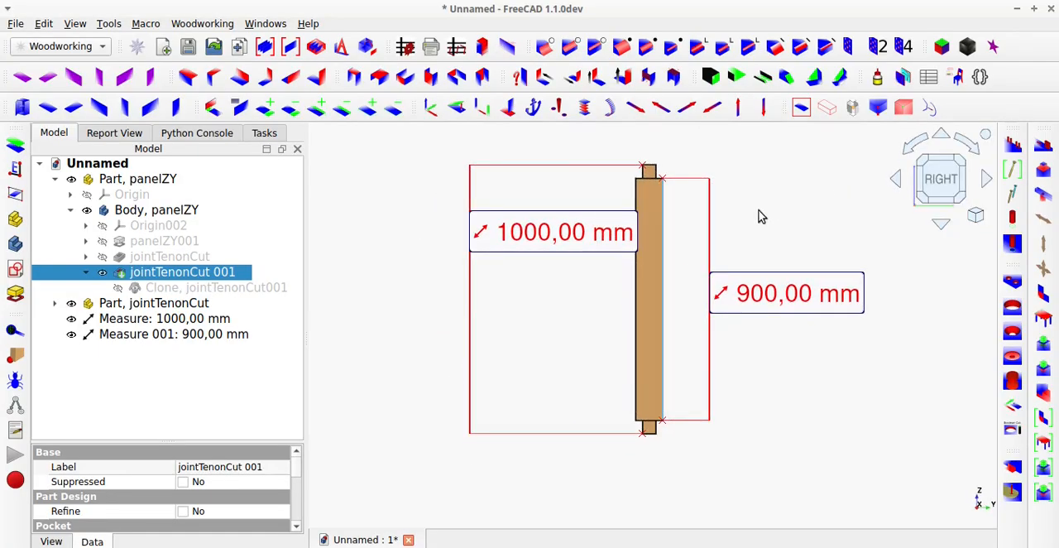
left_click_drag(609, 234, 575, 240)
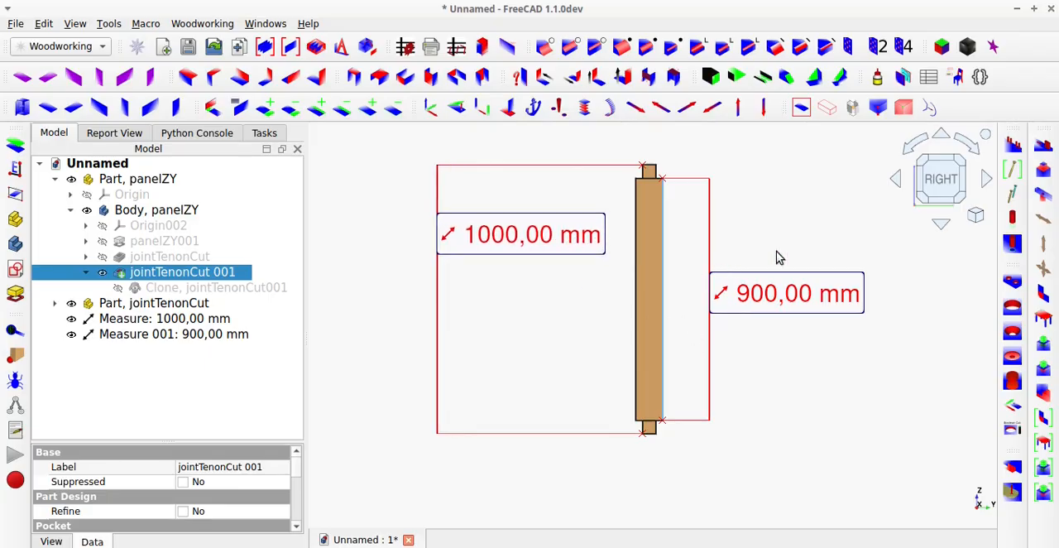
Generate the toCut spreadsheet with getDimensions using report type n (names, objects listing), review its custom measurements and close it.
left_click(800, 110)
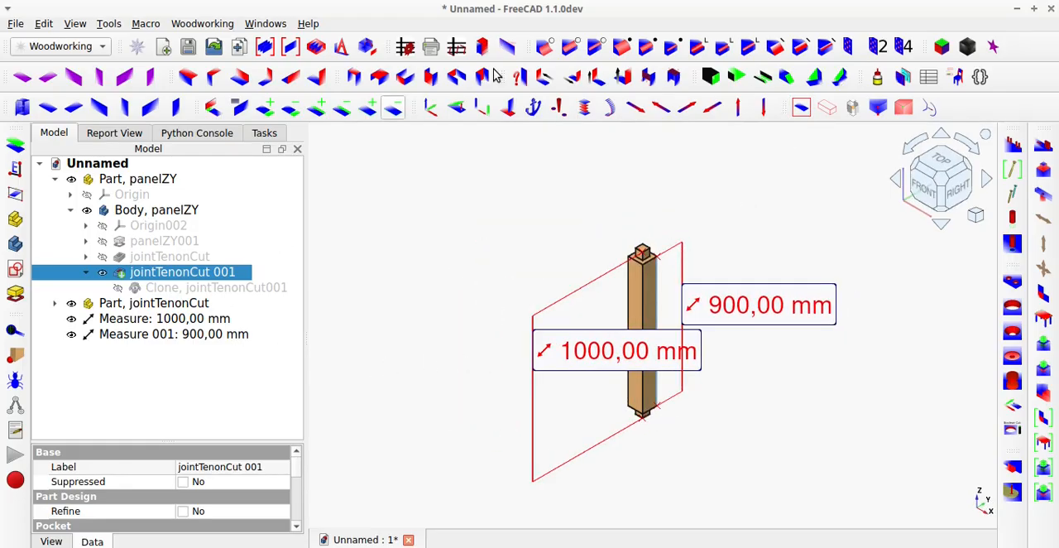
left_click(408, 51)
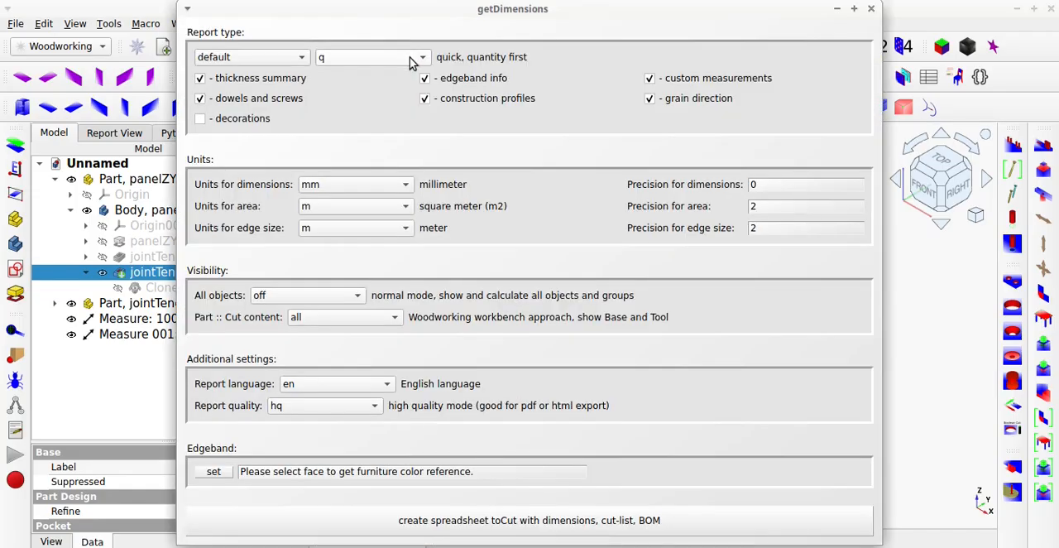
left_click(410, 59)
left_click(398, 75)
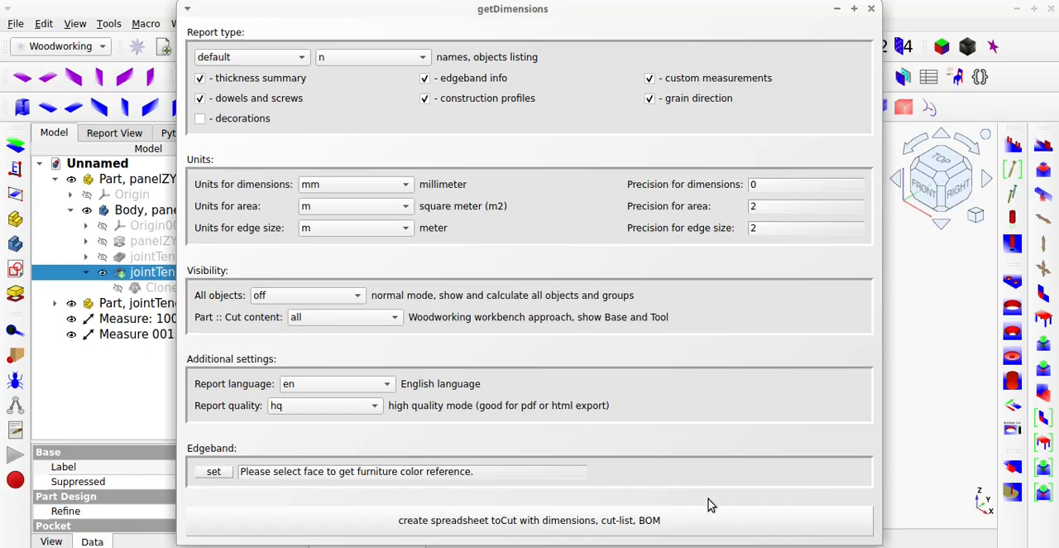
left_click(735, 531)
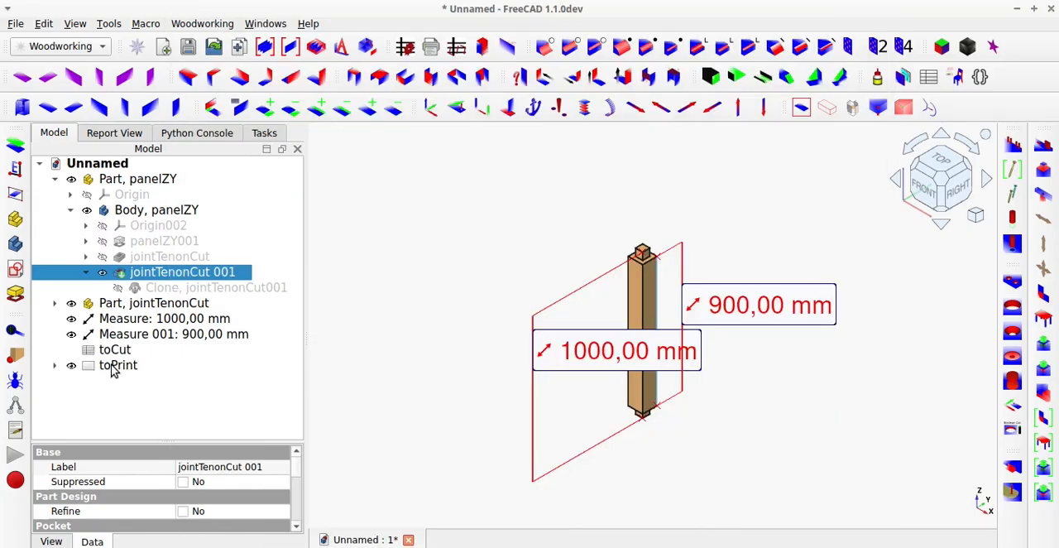
double_click(106, 354)
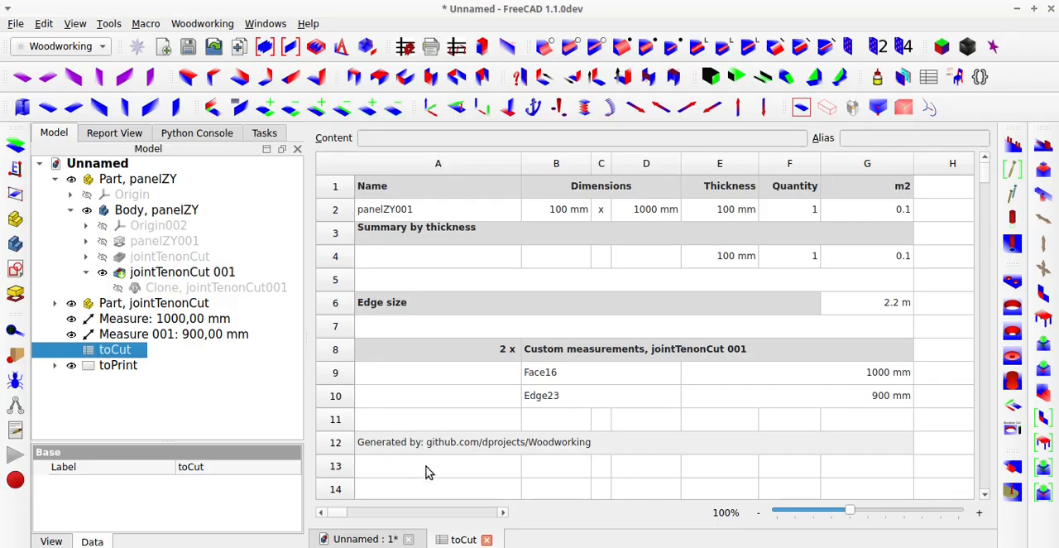
left_click(485, 540)
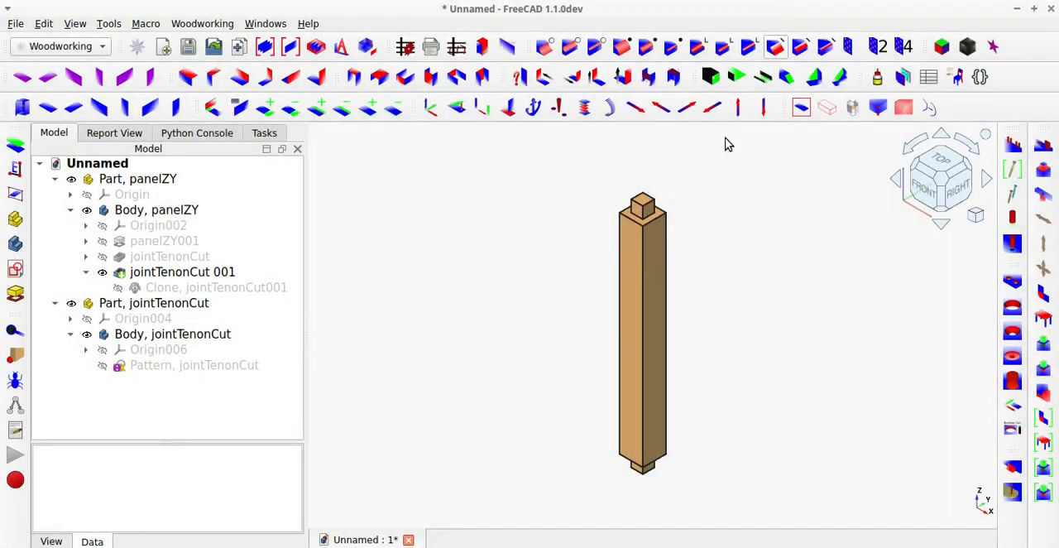
Create ZY, YZ and XZ panels from the front face of the tenoned post.
left_click(630, 282)
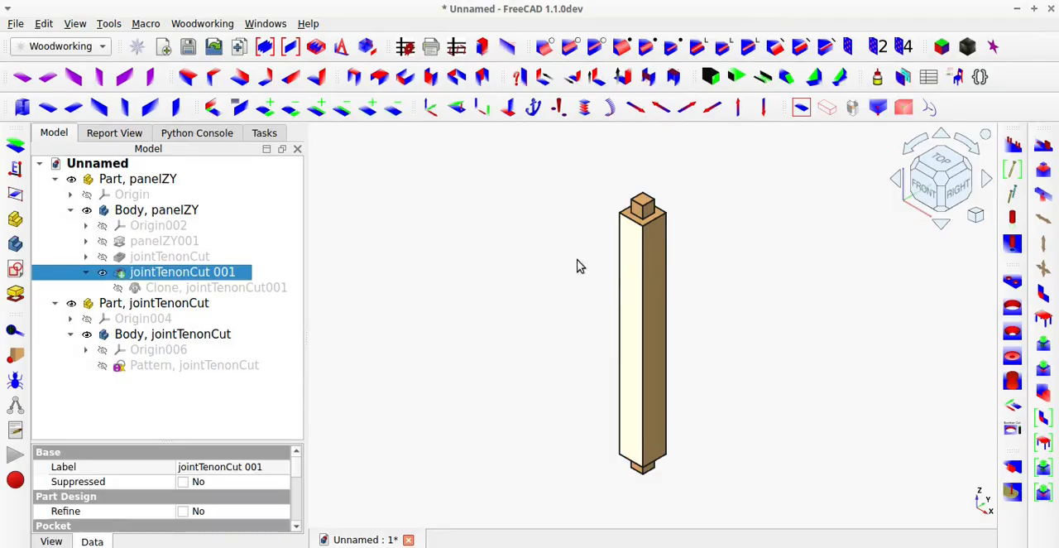
left_click(151, 81)
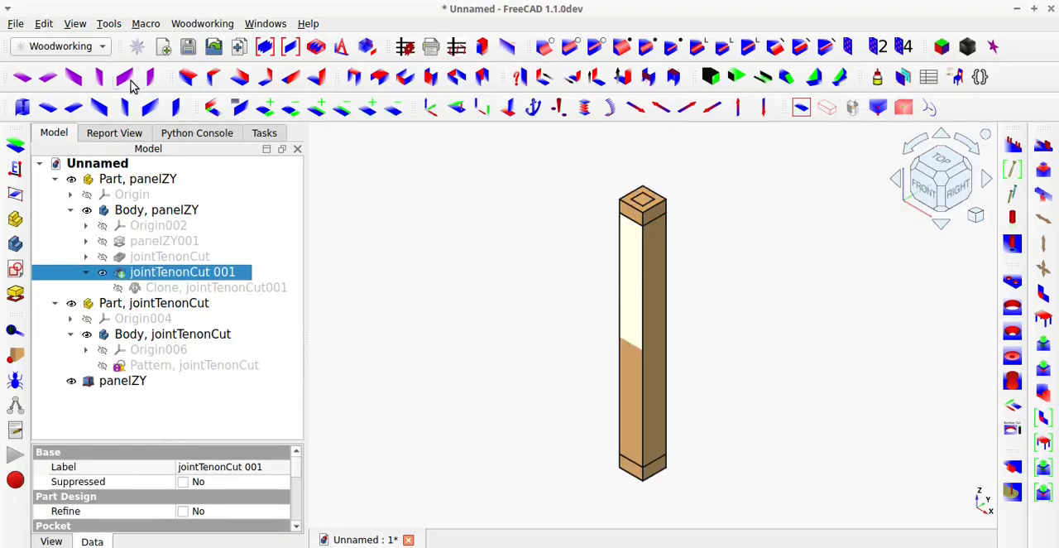
left_click(125, 78)
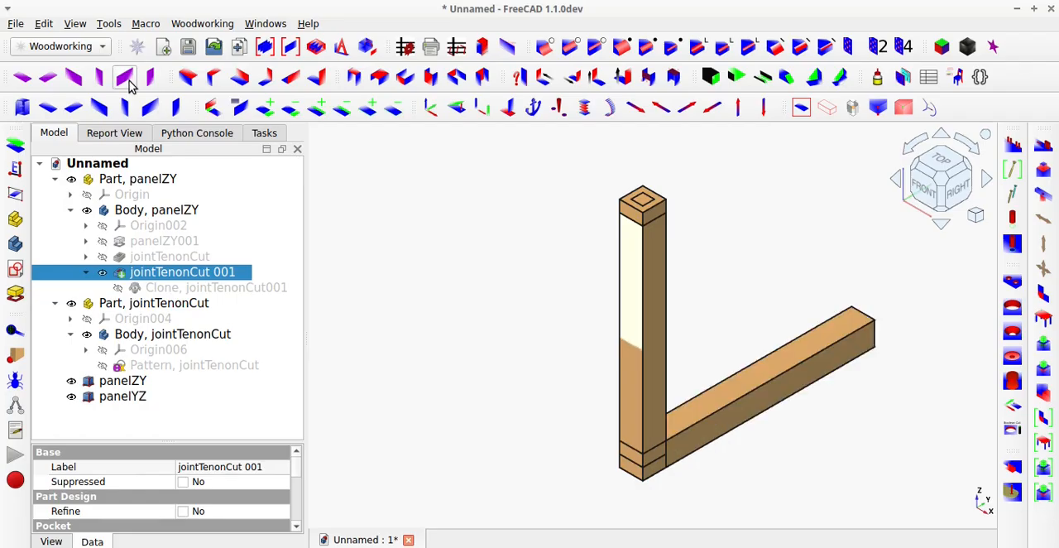
left_click(75, 79)
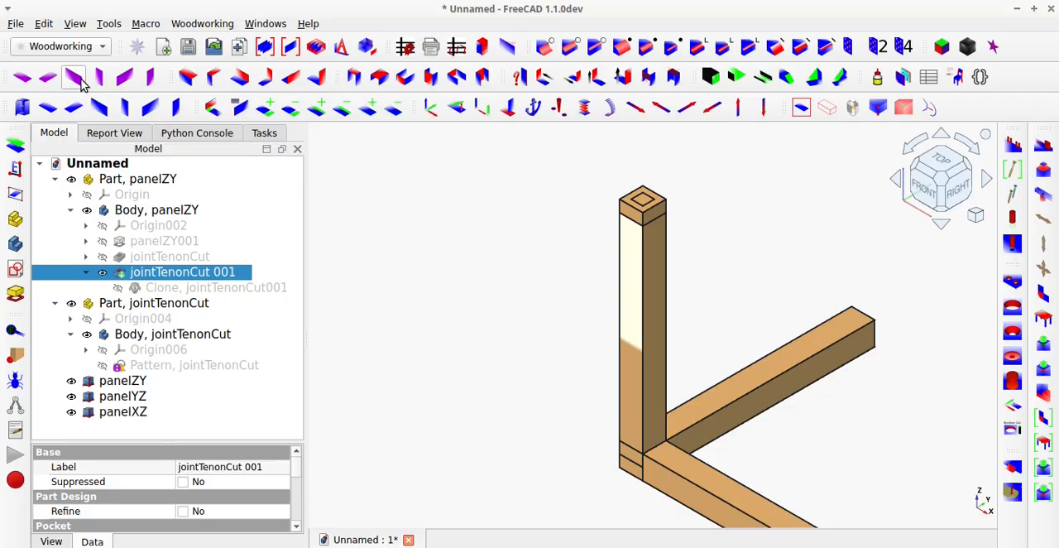
Move the new panelZY, panelYZ and panelXZ together in the positive X direction, clear of the tenoned post.
scroll(465, 215, "down", 3)
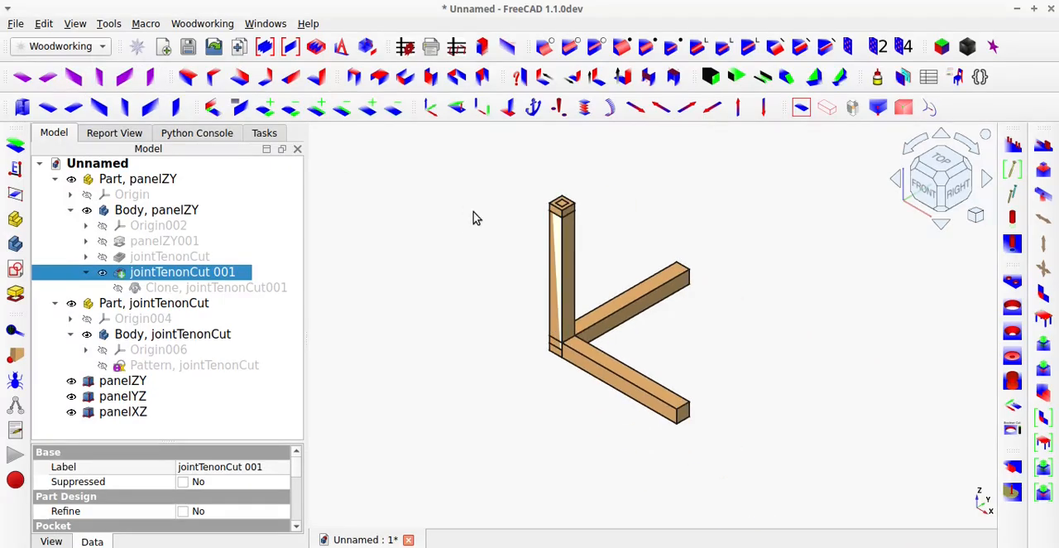
left_click(130, 381)
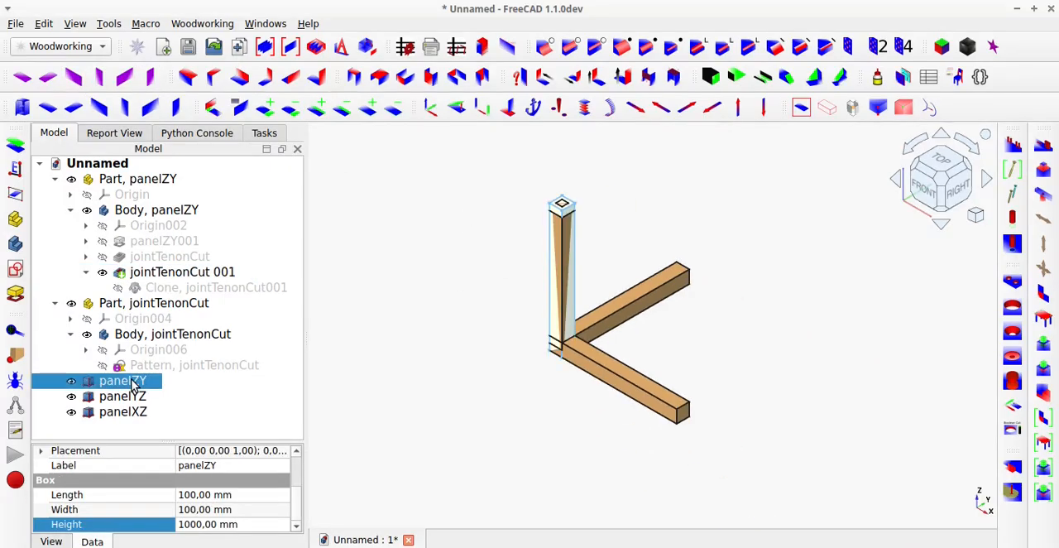
left_click(132, 397, "ctrl")
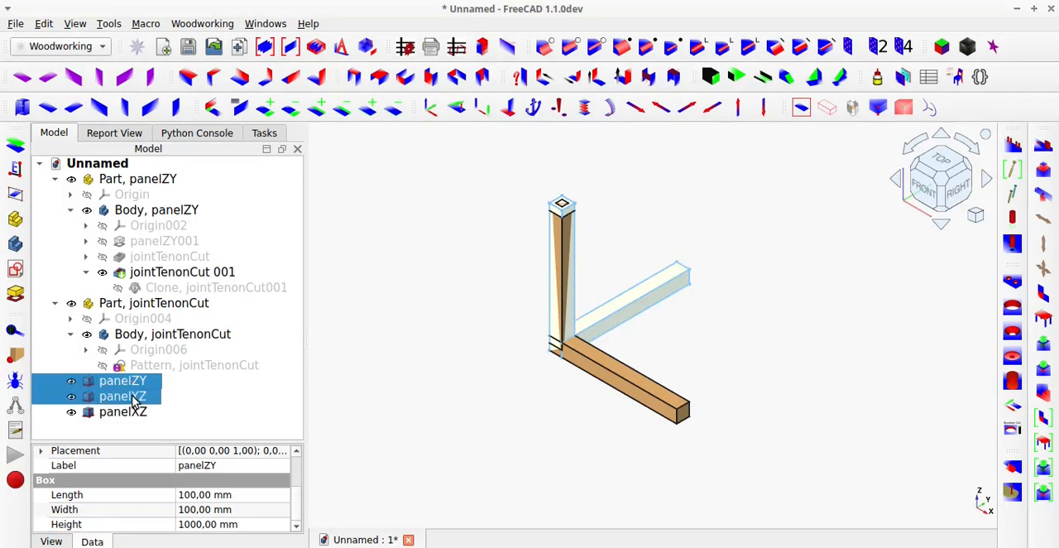
left_click(132, 412, "ctrl")
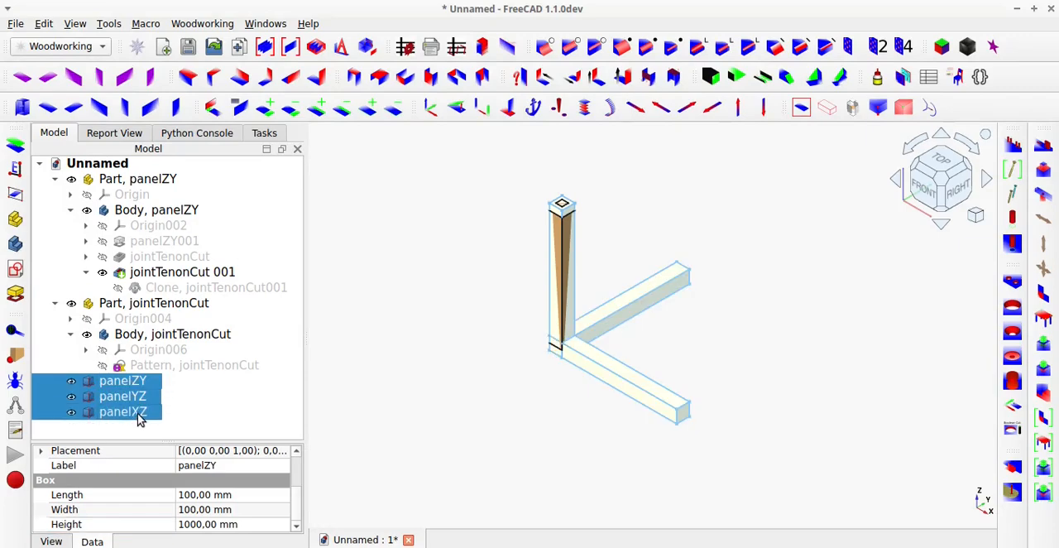
left_click(635, 106)
left_click(635, 108)
left_click(635, 106)
left_click(634, 107)
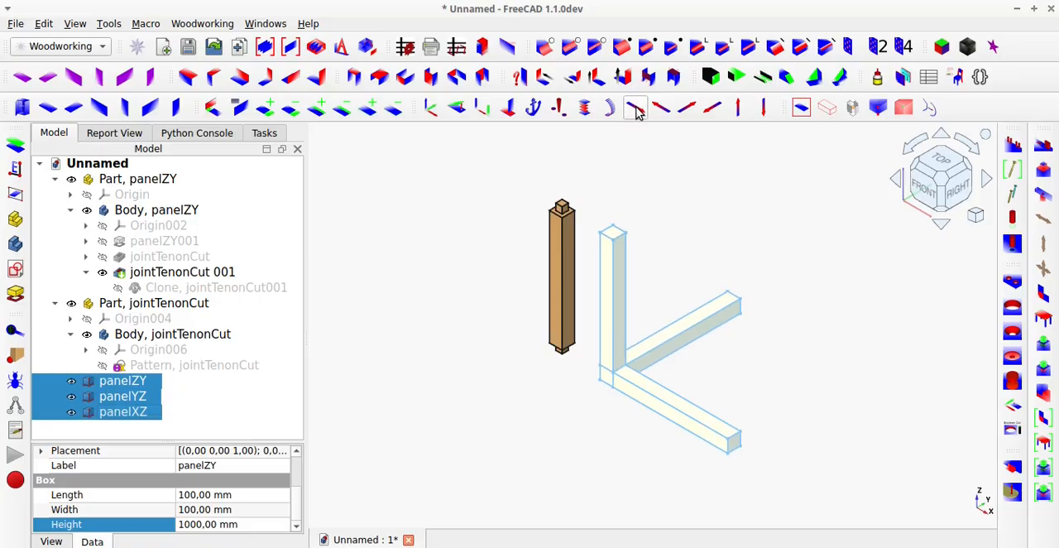
left_click(670, 361)
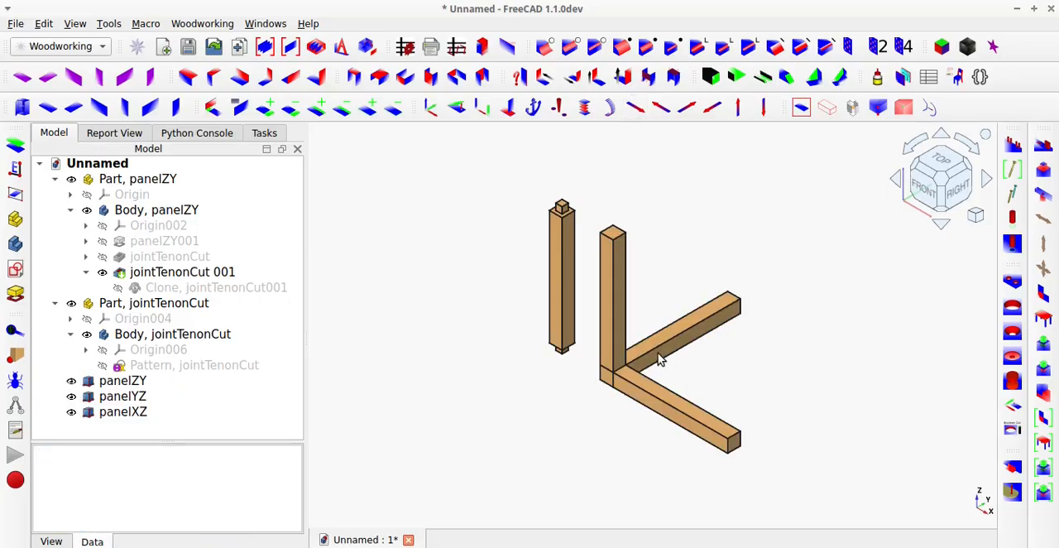
Move panelYZ further in the positive X direction to separate it from the vertical panelZY.
left_click(660, 352)
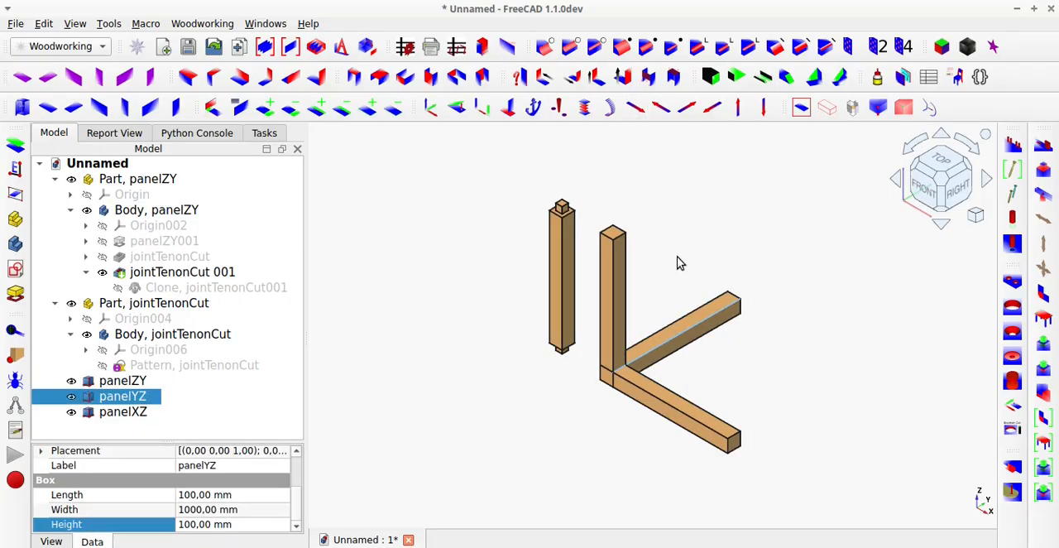
left_click(635, 109)
left_click(634, 114)
Move panelXZ in the positive X direction past panelYZ so that it stands apart from the other beams.
left_click(712, 419)
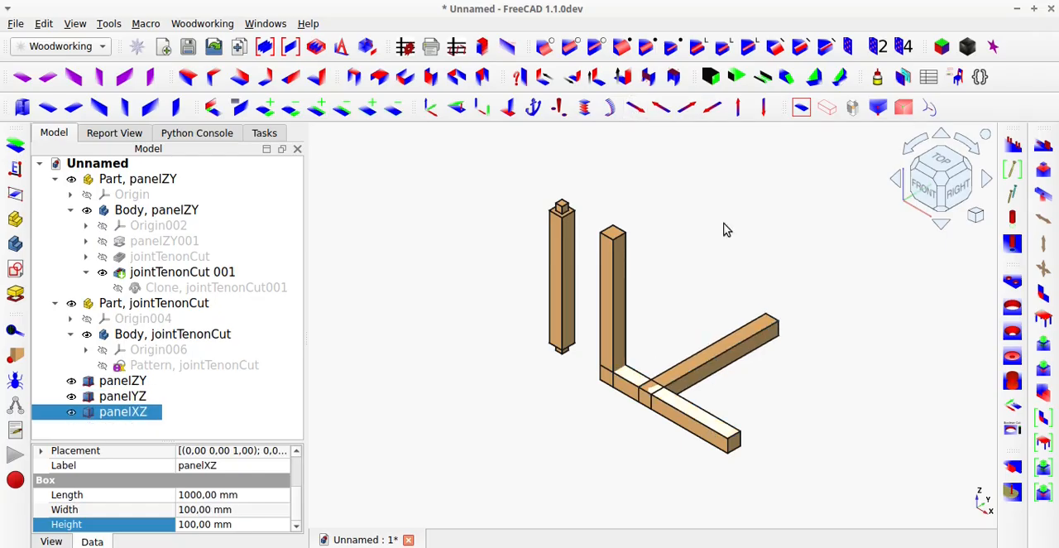
left_click(636, 109)
left_click(637, 109)
left_click(636, 108)
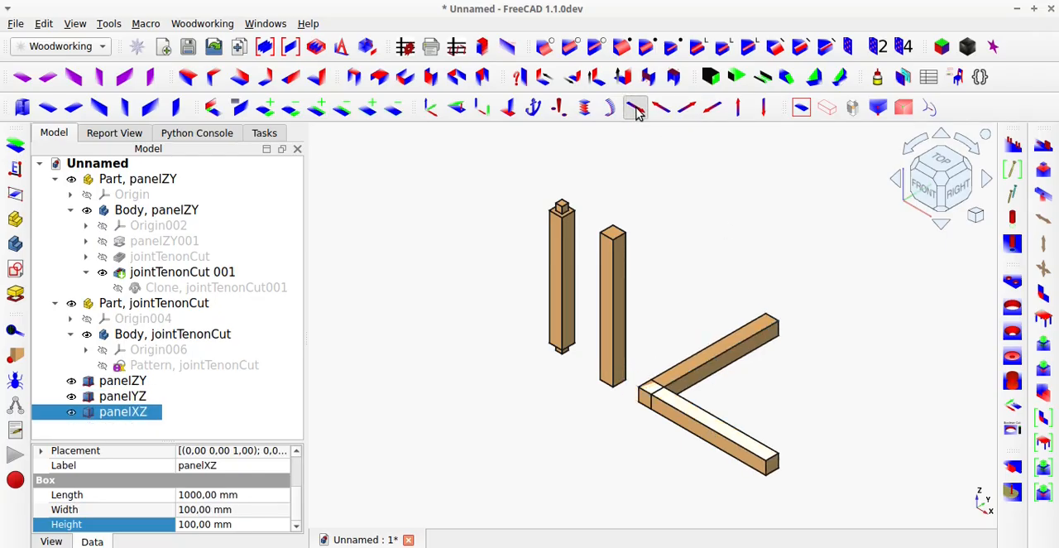
left_click(636, 109)
left_click(637, 108)
left_click(636, 109)
left_click(636, 109)
left_click(636, 109)
left_click(636, 110)
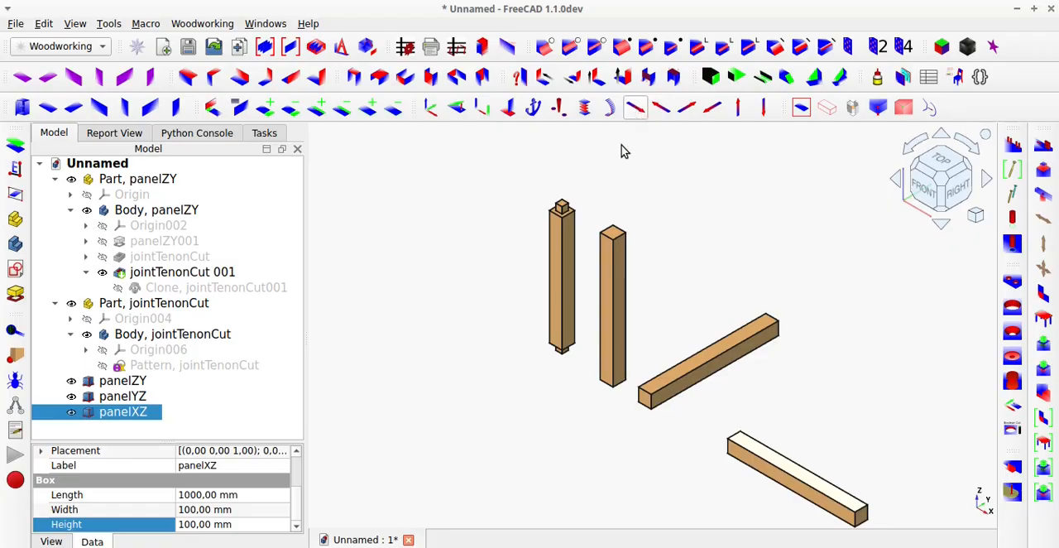
left_click(467, 379)
middle_click_drag(591, 398, 635, 391)
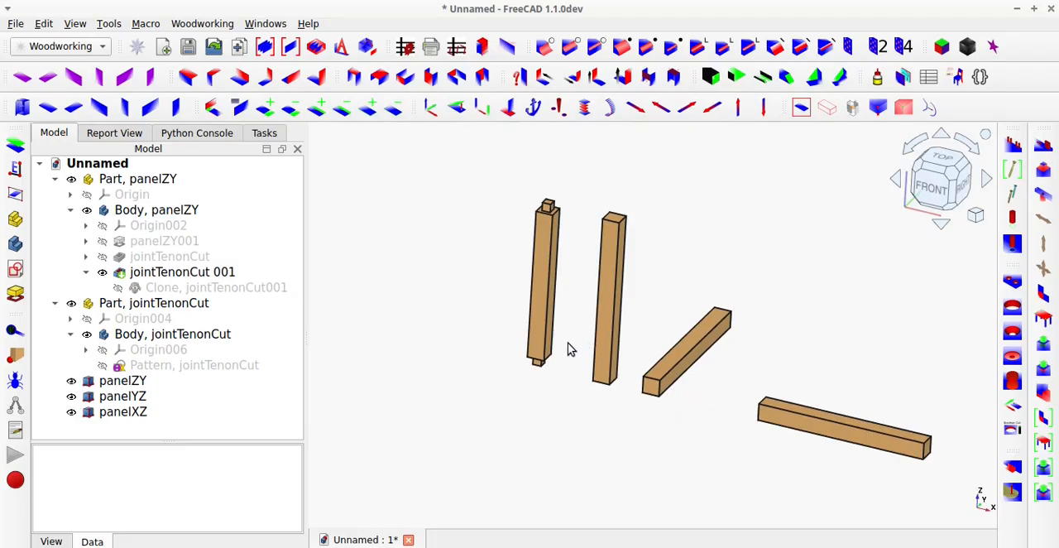
Select the jointTenonCut pattern sketch together with the upper and lower end faces of the vertical panelZY.
scroll(568, 342, "down", 2)
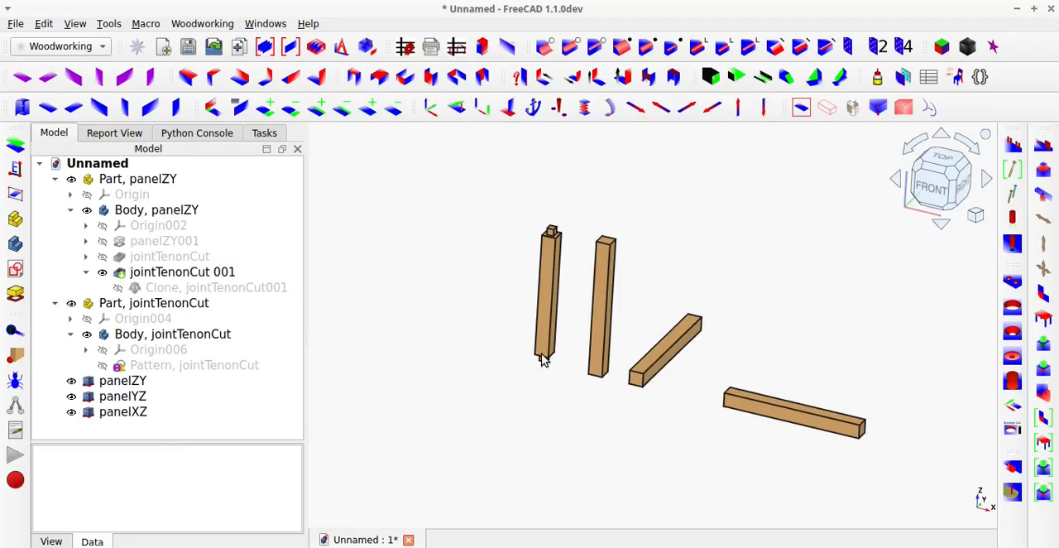
left_click(239, 372)
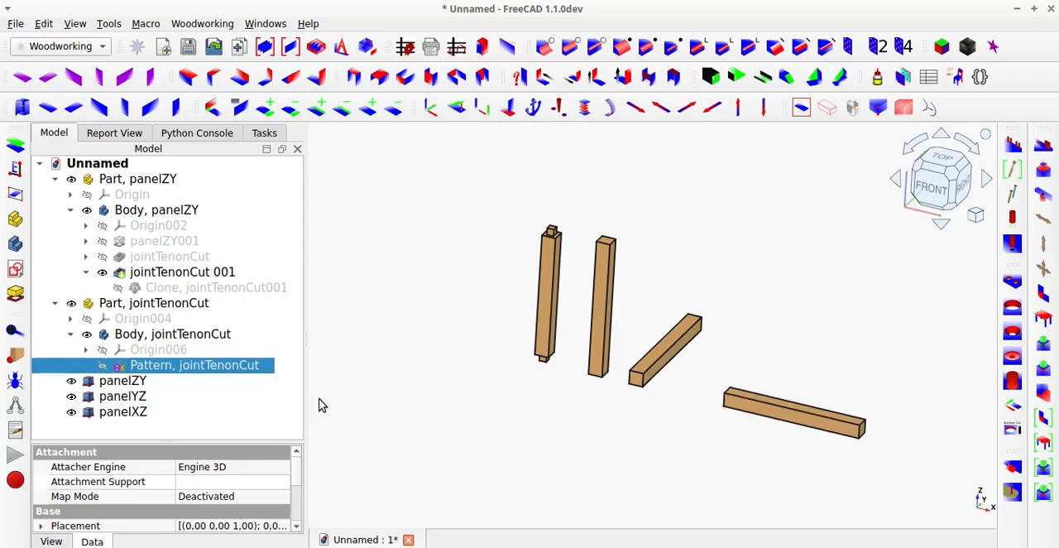
scroll(571, 243, "up", 5)
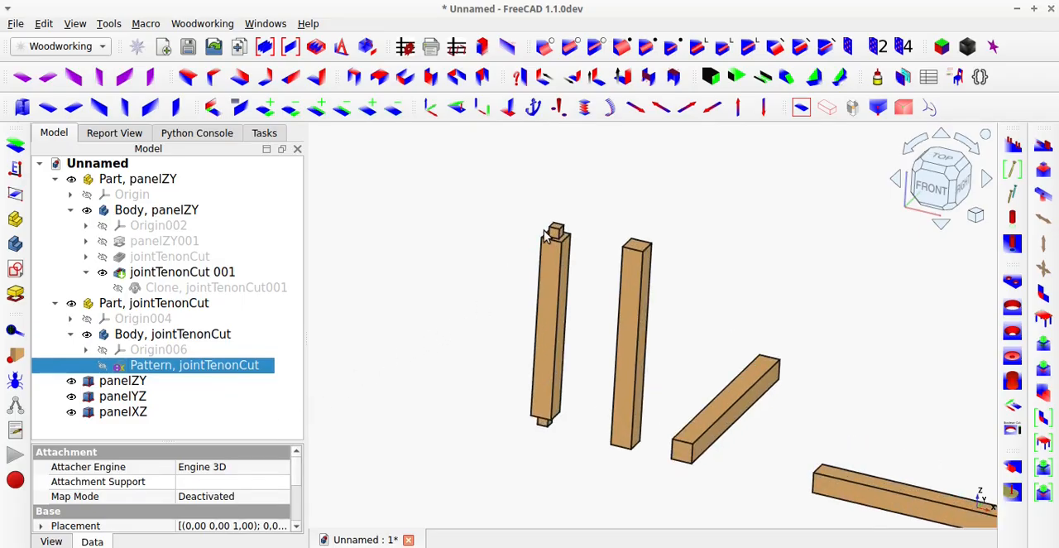
scroll(577, 239, "up", 3)
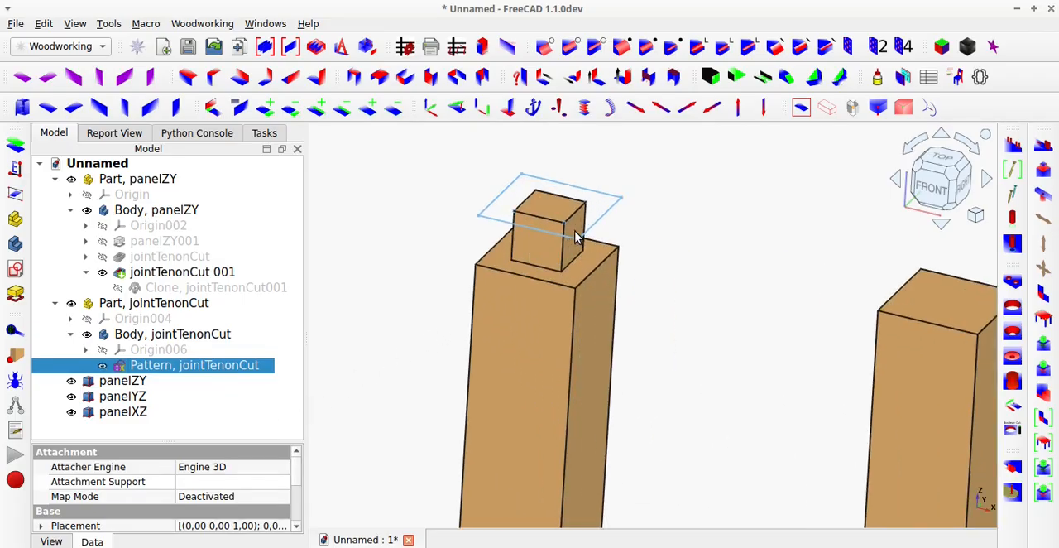
scroll(577, 239, "down", 8)
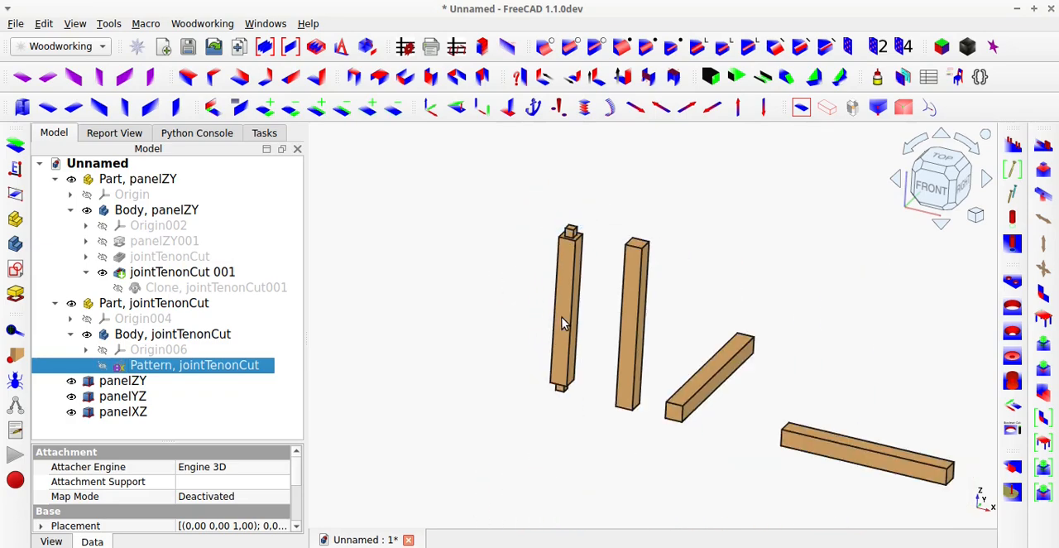
scroll(638, 248, "up", 5)
left_click(636, 248)
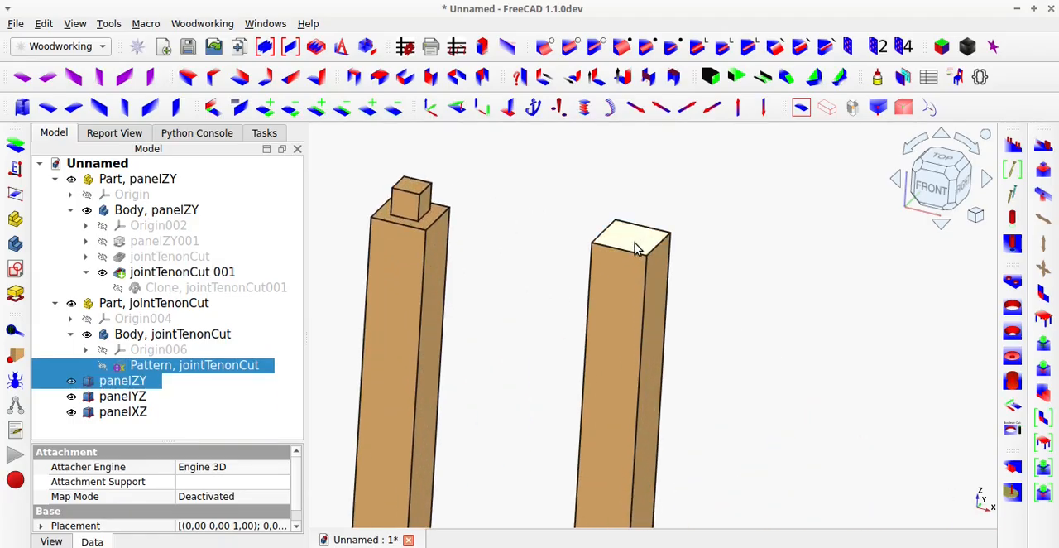
scroll(635, 248, "down", 6)
middle_click_drag(630, 347, 633, 241)
scroll(630, 354, "up", 5)
scroll(631, 364, "up", 2)
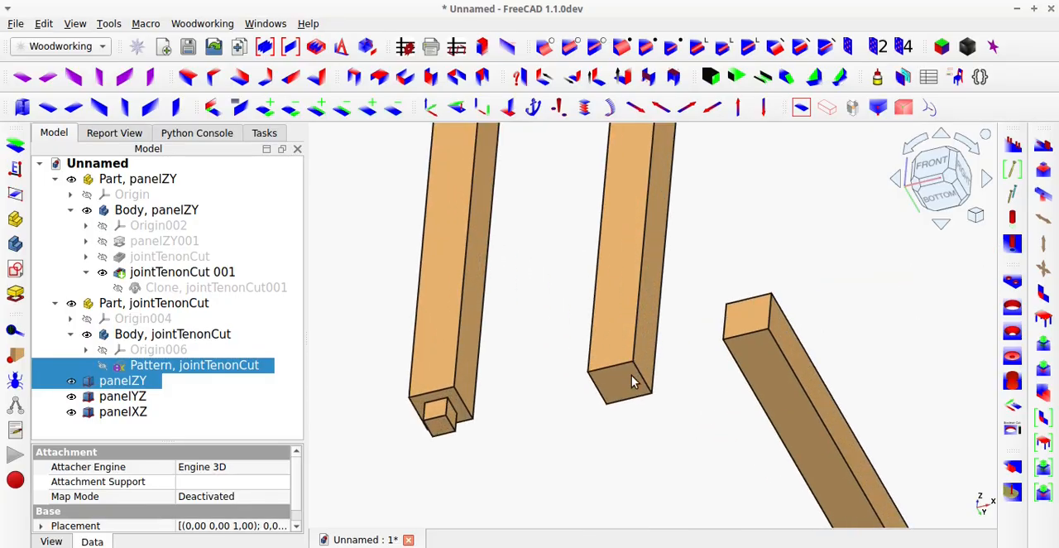
Add the front and rear end faces of panelYZ to the current selection.
left_click(745, 324, "ctrl")
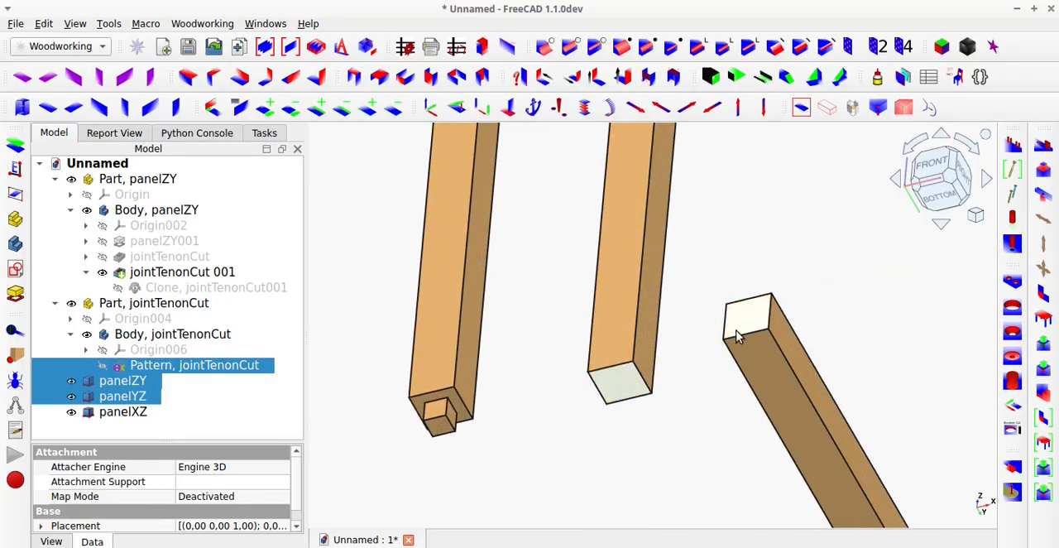
scroll(722, 358, "down", 2)
scroll(722, 358, "down", 4)
middle_click_drag(722, 357, 780, 414)
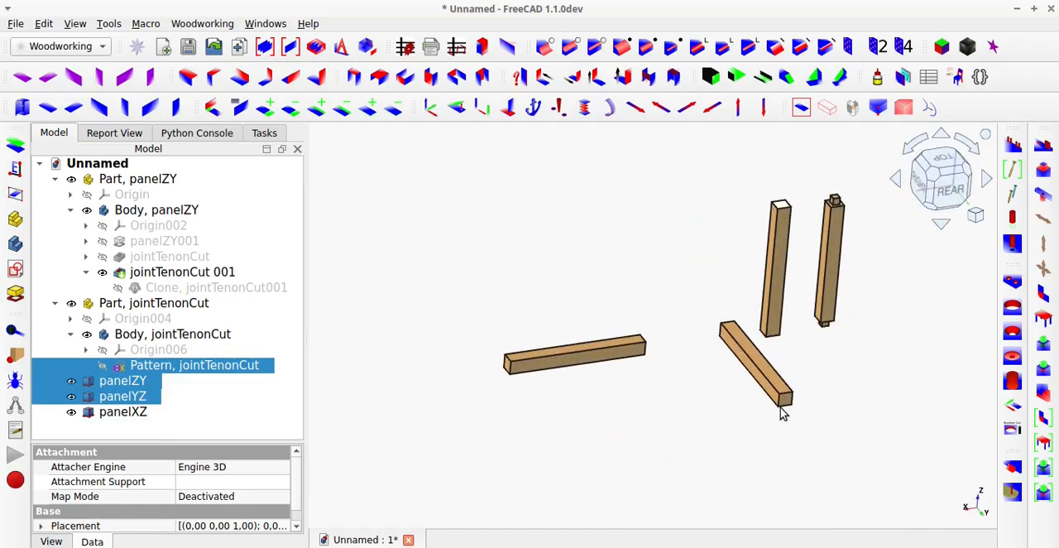
scroll(790, 407, "up", 4)
left_click(778, 398, "ctrl")
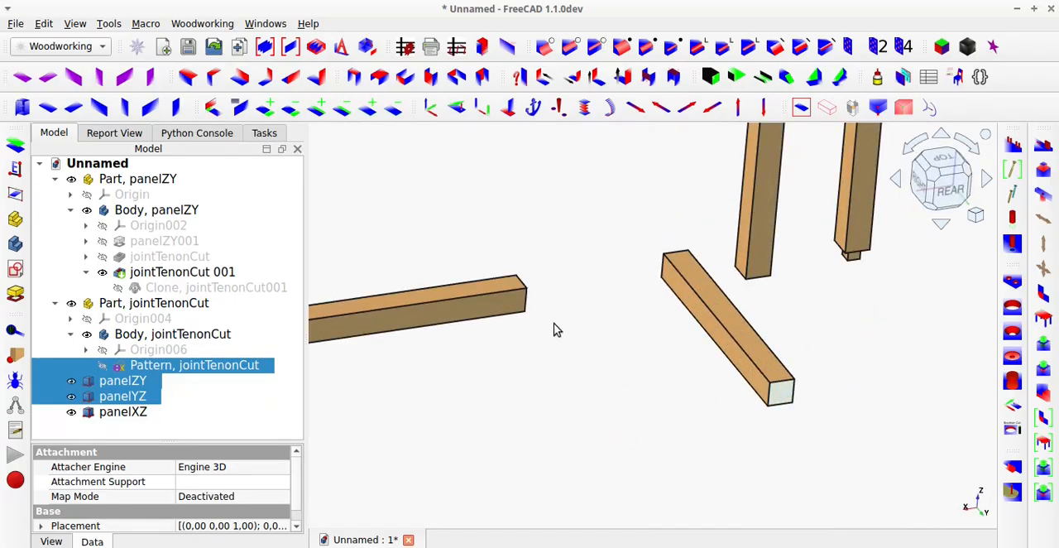
Add both end faces of panelXZ to the selection and apply jointTenonCut to all the selected beam ends.
middle_click_drag(496, 306, 686, 305)
left_click(527, 293, "ctrl")
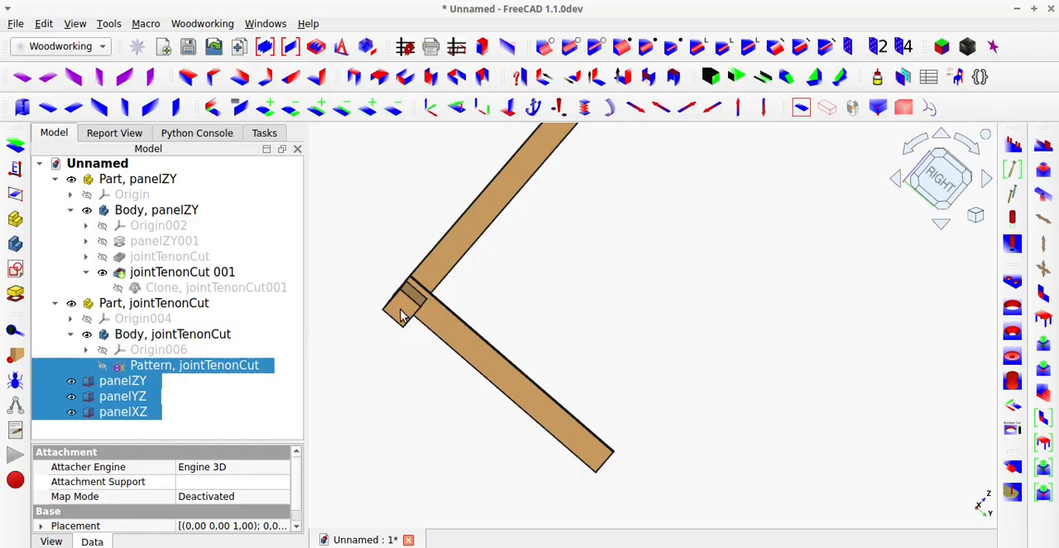
left_click(799, 110)
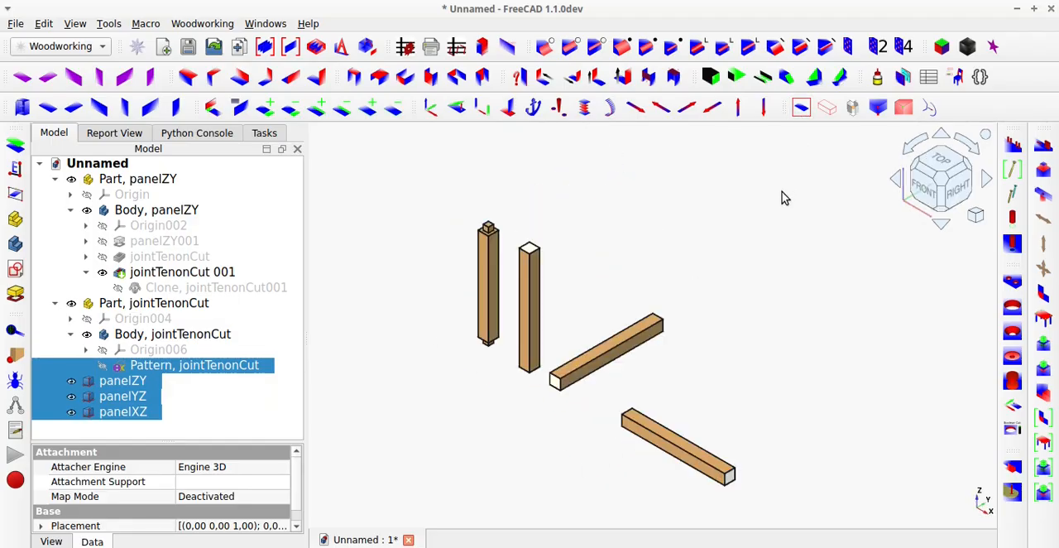
left_click(1043, 170)
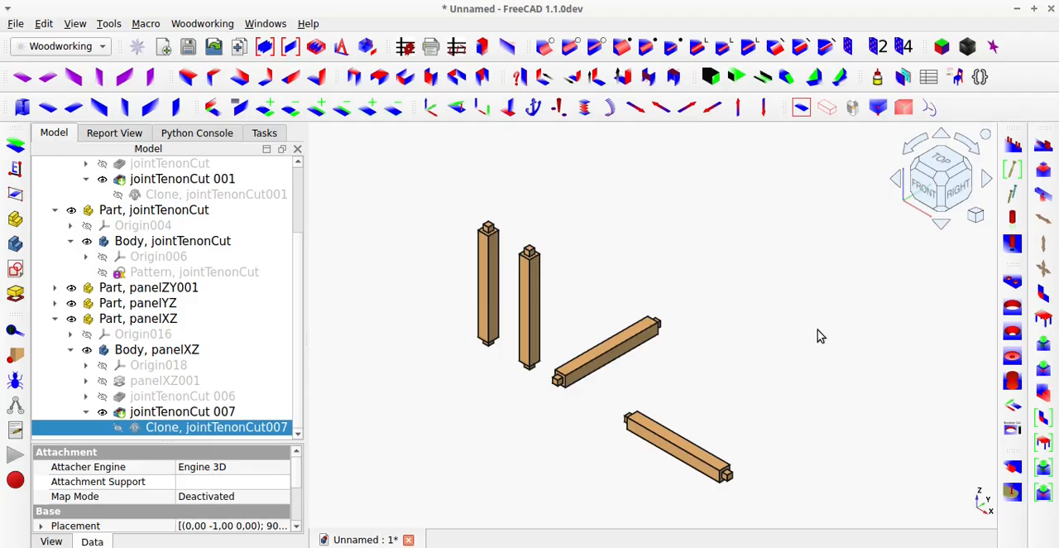
Edit the jointTenonCut pattern sketch, lowering the inner rectangle's upper edge to make the shared tenon profile flatter.
scroll(563, 380, "up", 5)
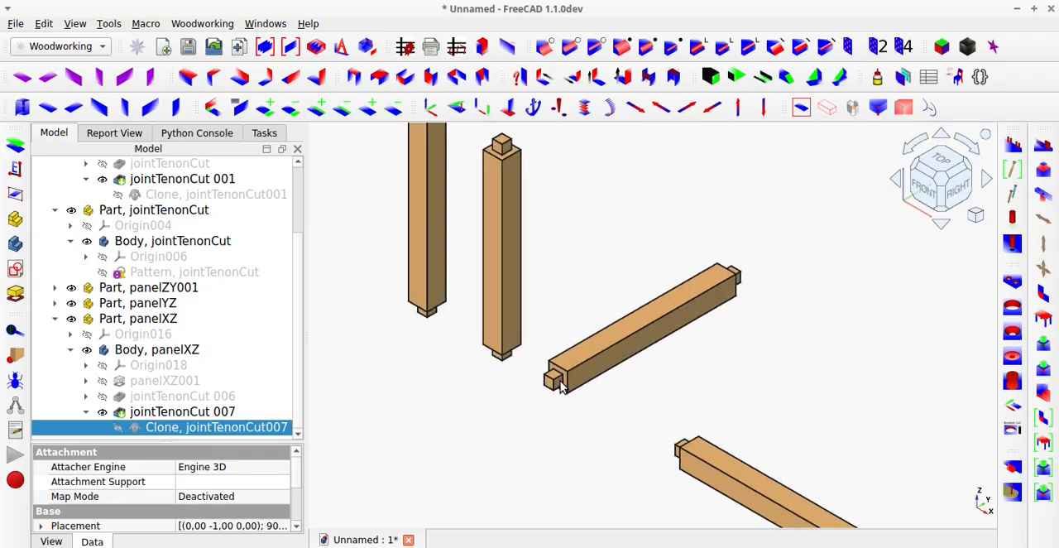
middle_click_drag(611, 365, 619, 333)
scroll(626, 353, "down", 3)
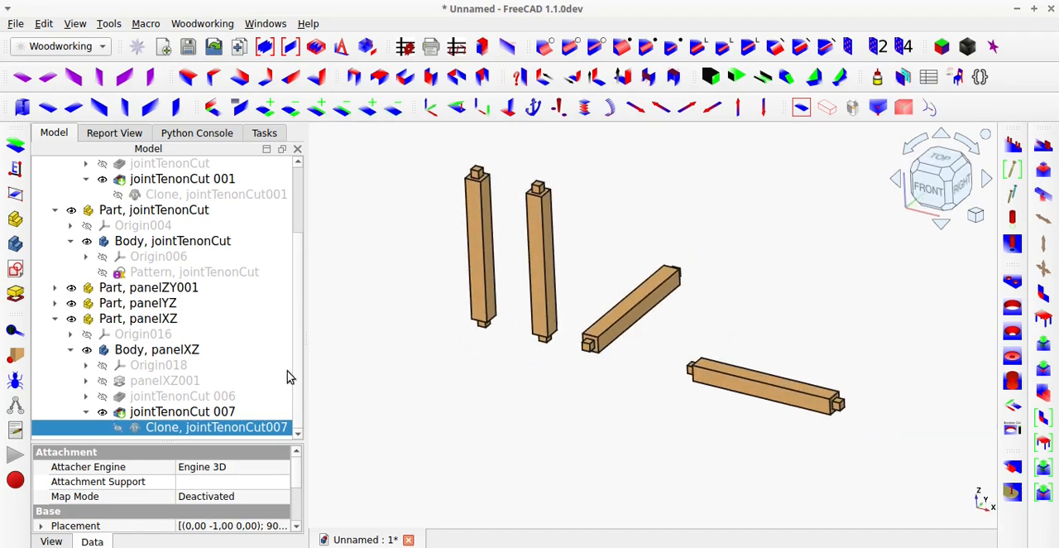
left_click(55, 319)
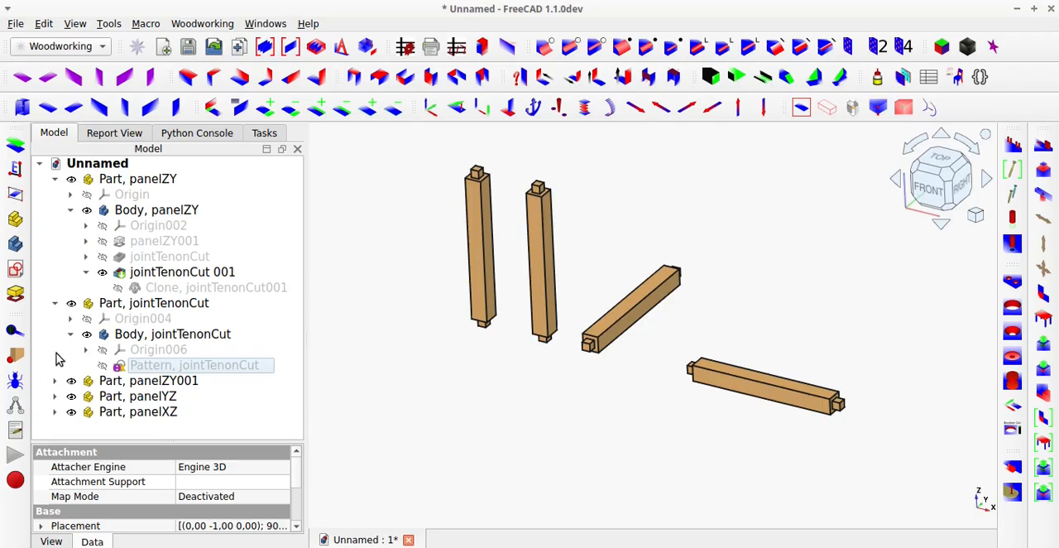
left_click(149, 368)
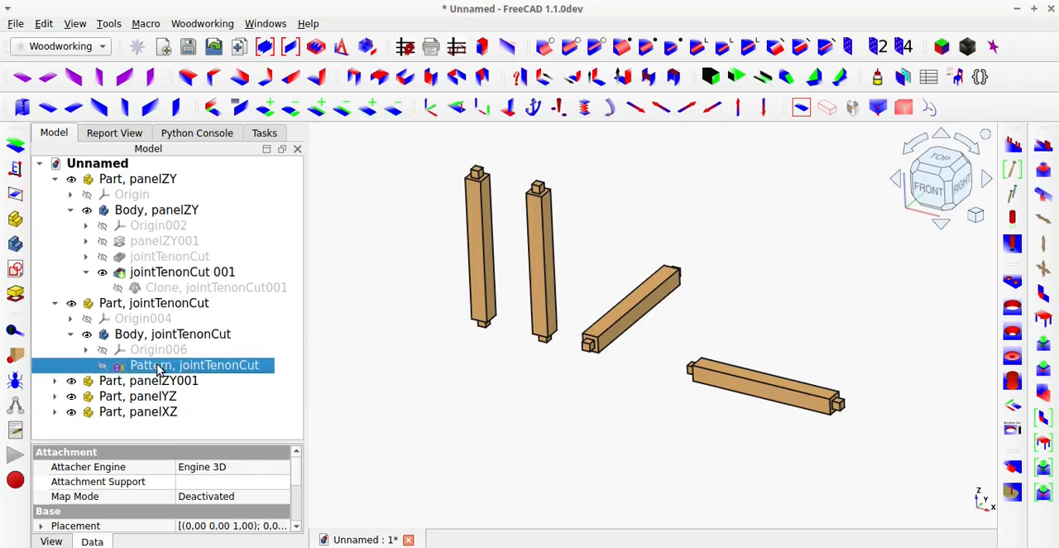
double_click(264, 356)
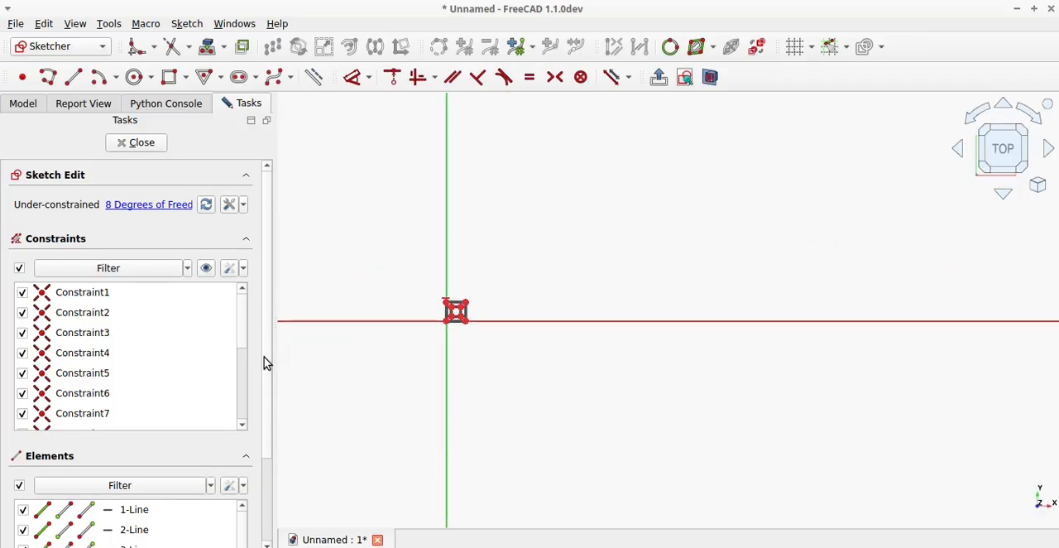
scroll(444, 305, "up", 1)
scroll(447, 313, "up", 5)
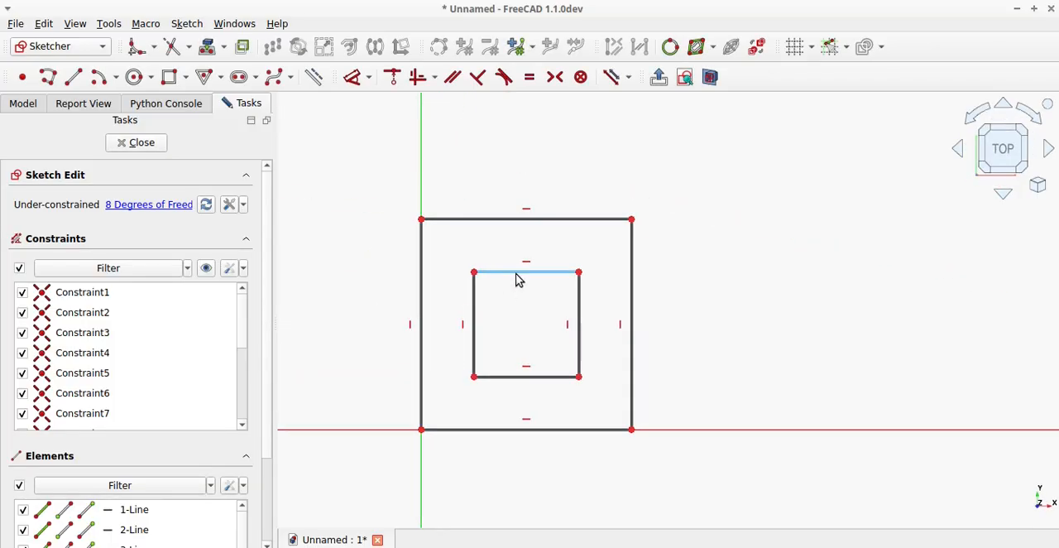
left_click_drag(518, 280, 519, 340)
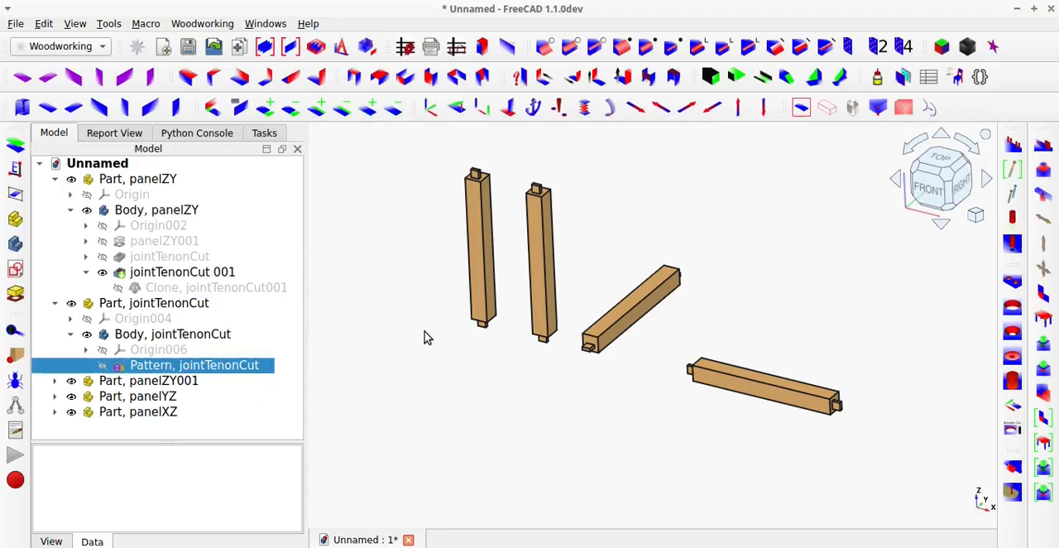
Examine the reshaped tenons on the two vertical posts and the two horizontal beams from several angles.
scroll(468, 189, "up", 5)
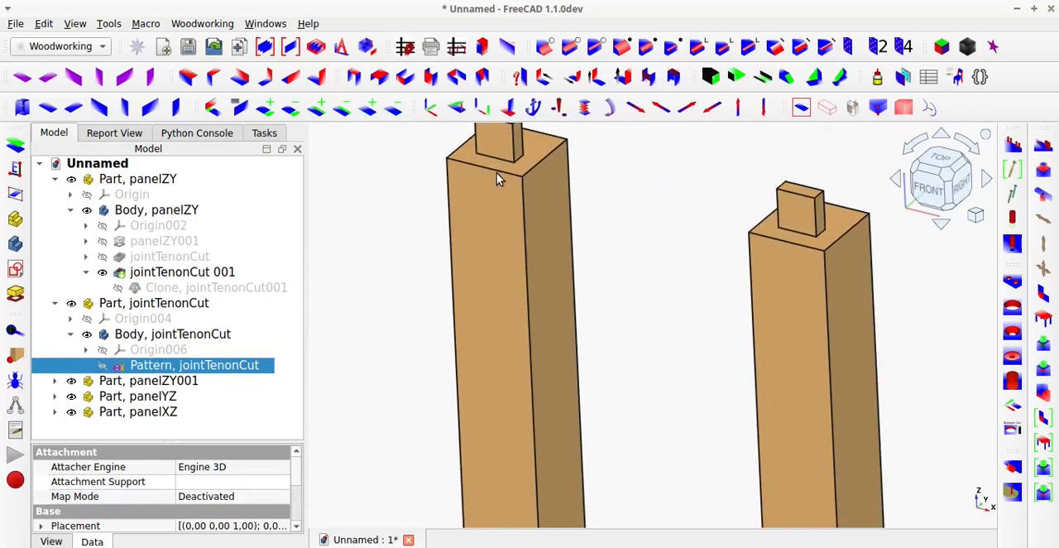
middle_click_drag(499, 175, 502, 204)
scroll(530, 240, "down", 5)
middle_click_drag(583, 374, 558, 383)
scroll(634, 397, "up", 5)
scroll(568, 383, "down", 5)
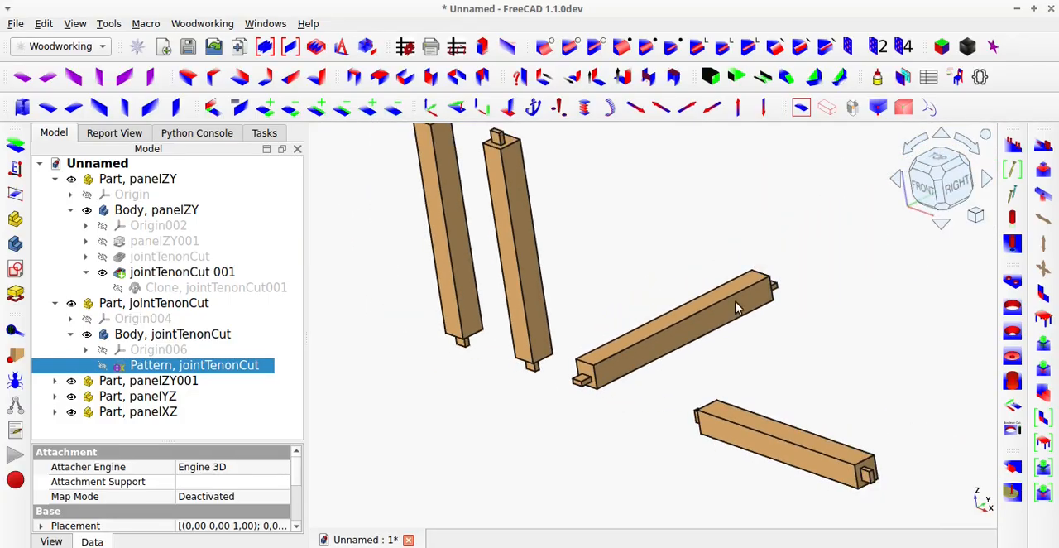
scroll(740, 305, "up", 2)
middle_click_drag(766, 292, 794, 275)
scroll(793, 277, "down", 3)
middle_click_drag(873, 361, 856, 408)
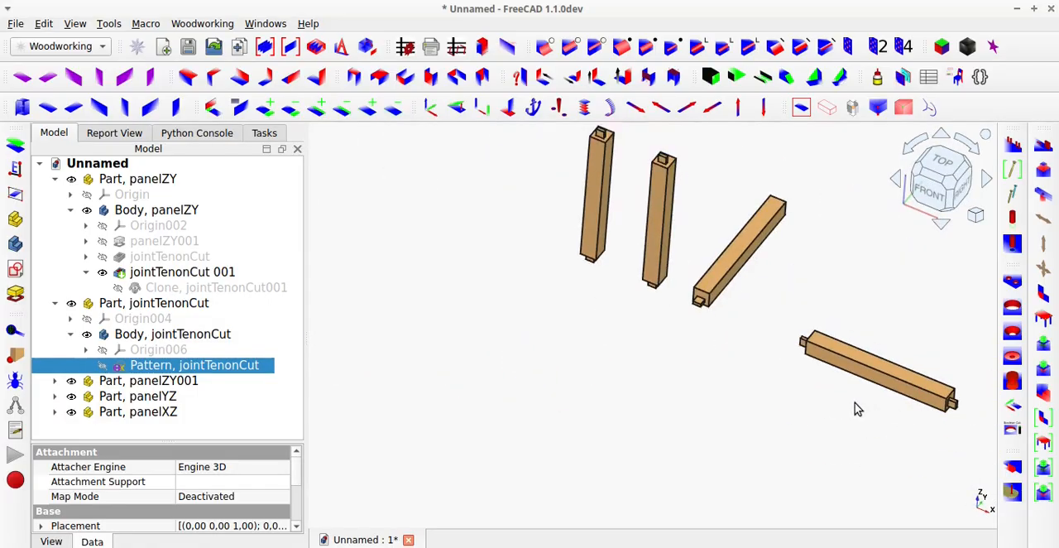
scroll(857, 408, "down", 2)
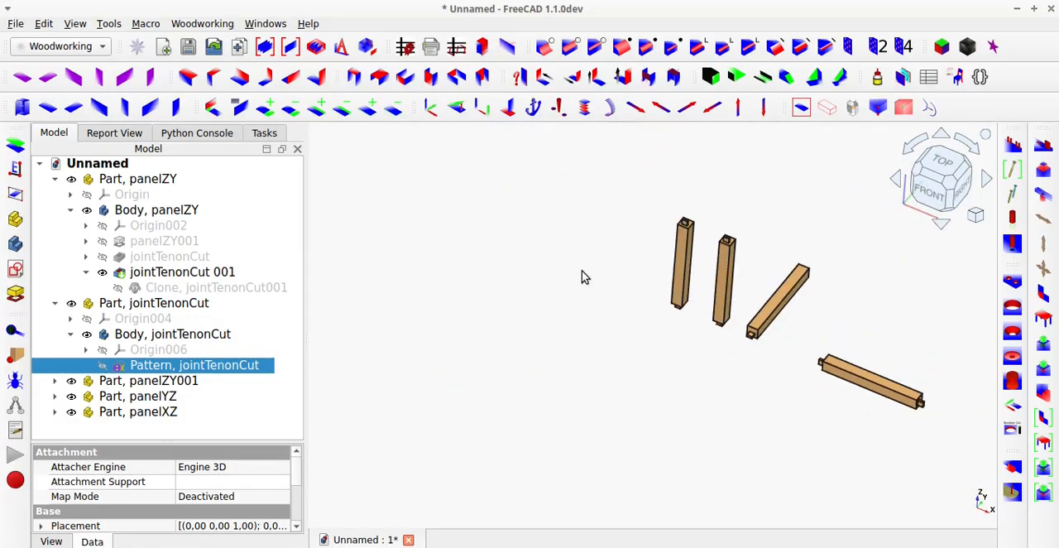
In the jointTenonCut pattern sketch, convert the inner rectangle to construction geometry and raise its upper edge to make it nearly square.
double_click(200, 366)
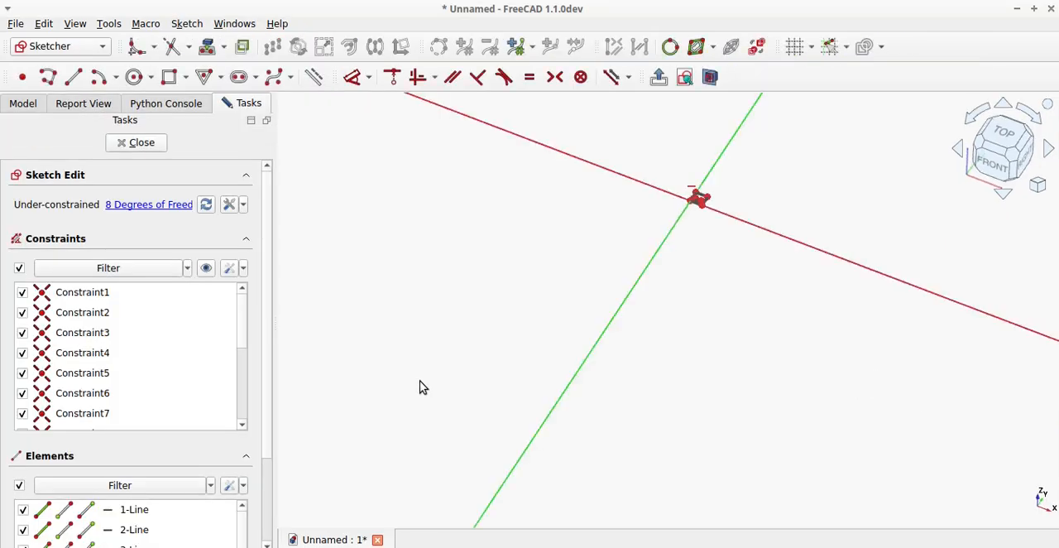
scroll(675, 264, "up", 10)
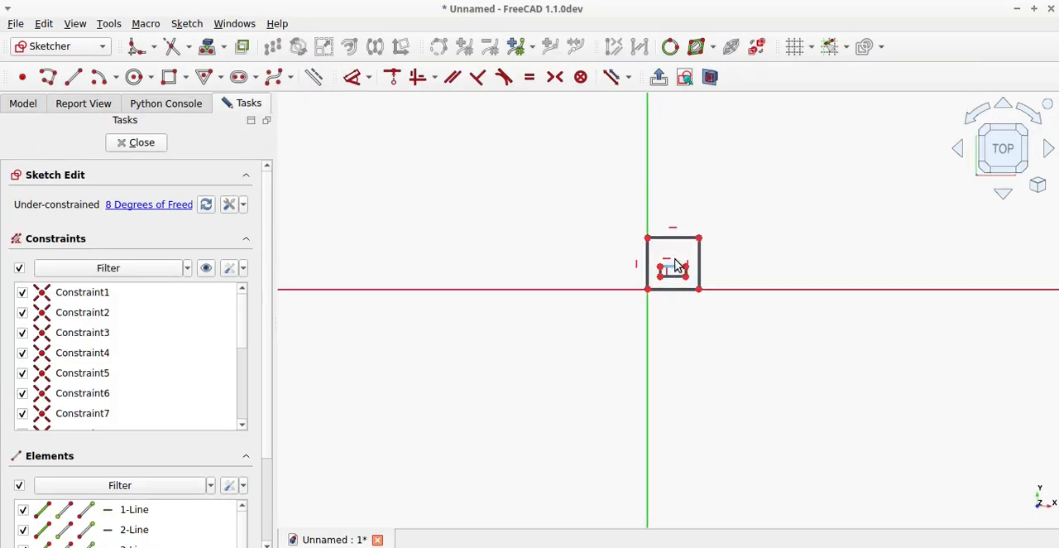
scroll(674, 287, "up", 2)
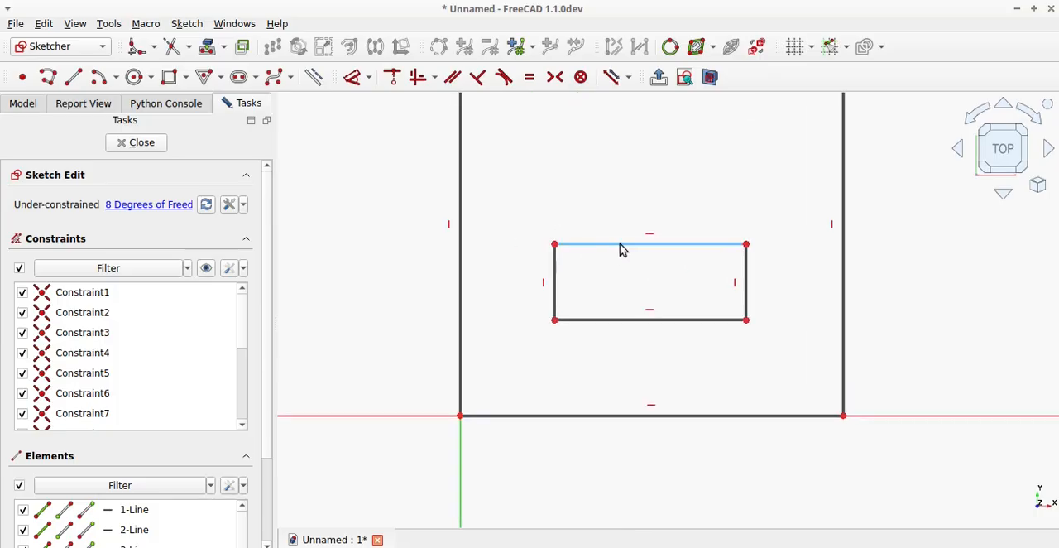
left_click_drag(540, 222, 772, 338)
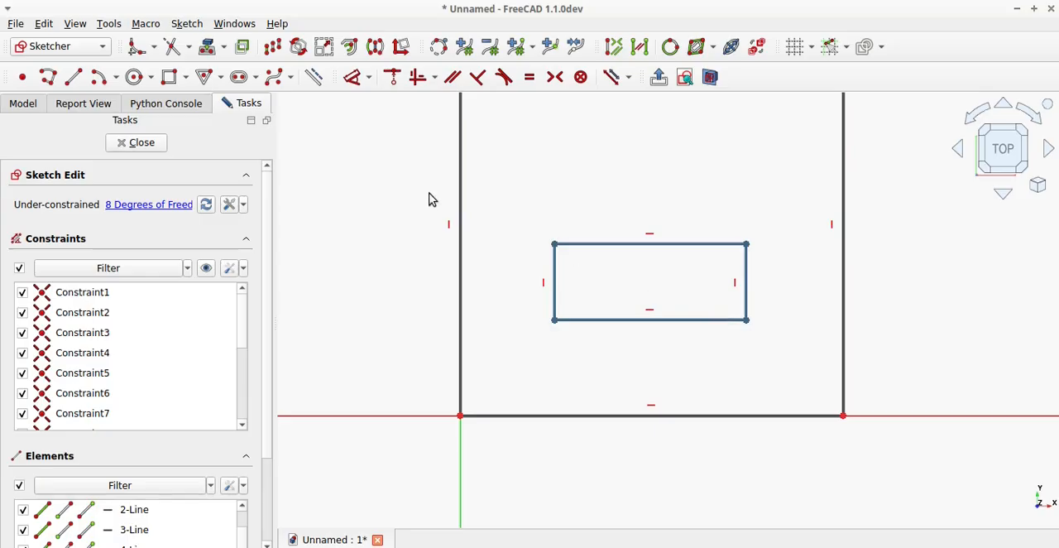
left_click(315, 83)
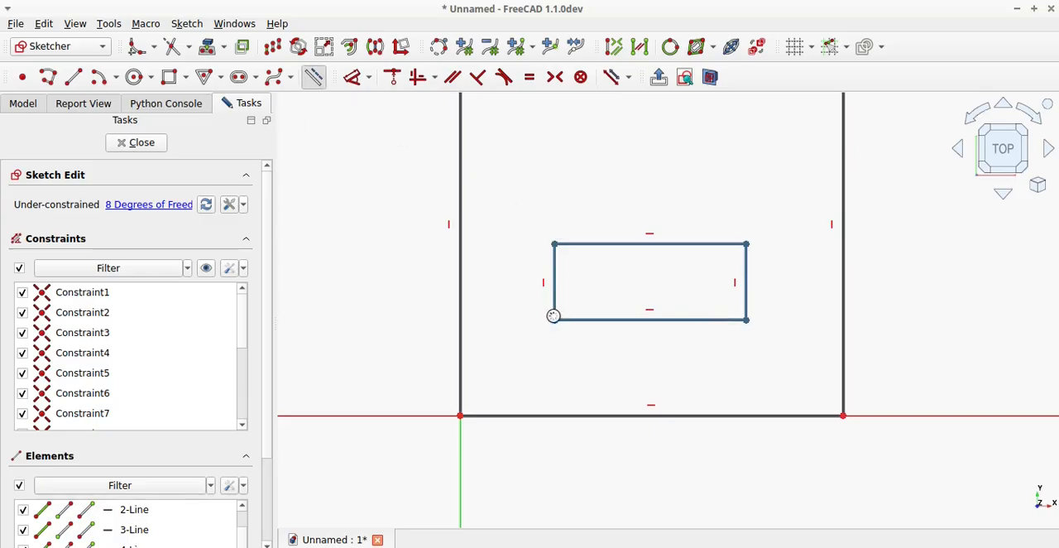
scroll(555, 327, "down", 3)
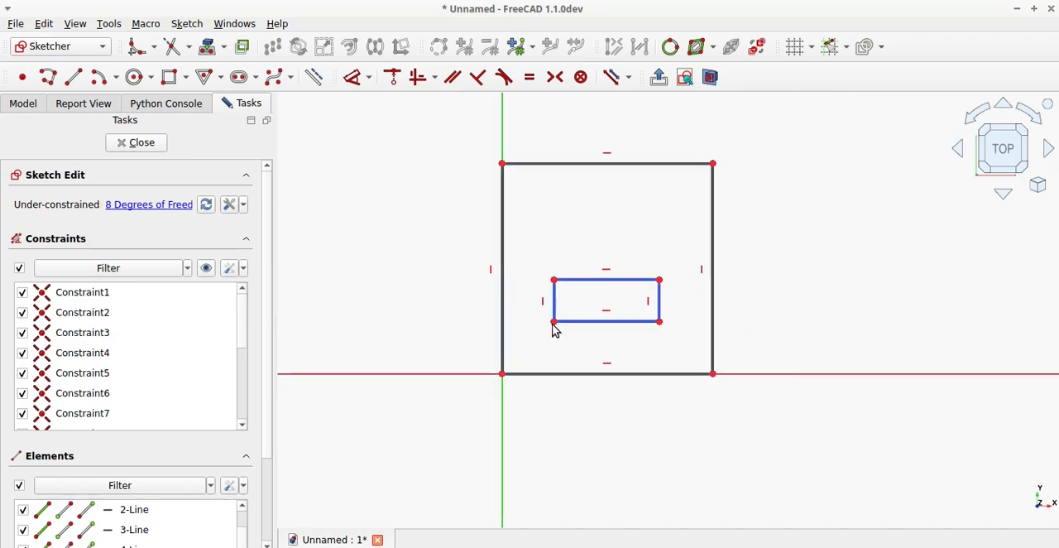
left_click_drag(592, 282, 591, 225)
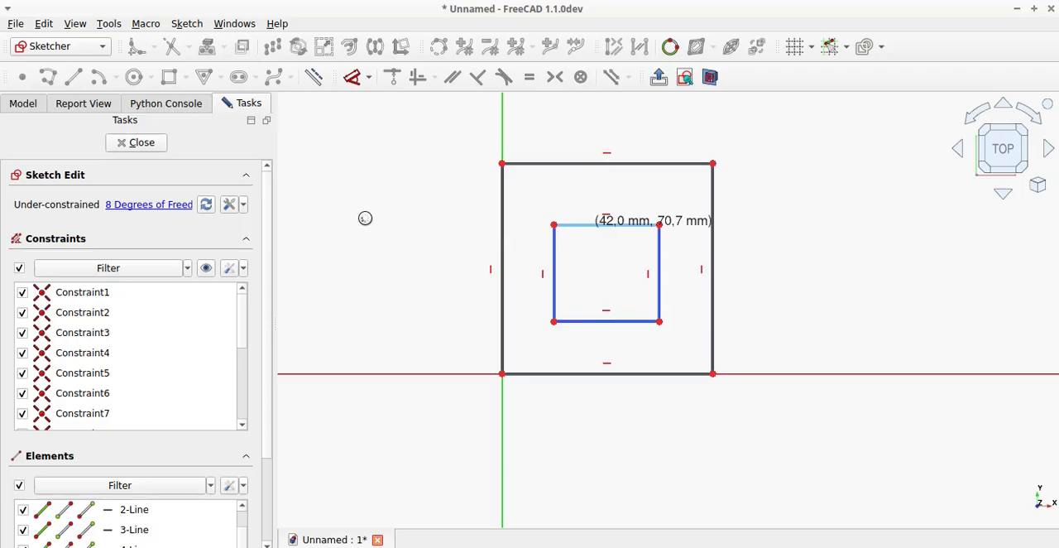
Draw two stacked horizontal slots across the inner rectangle, the lower with centres about 64 mm apart and radius about 13 mm, moving its left centre slightly inward.
left_click(241, 80)
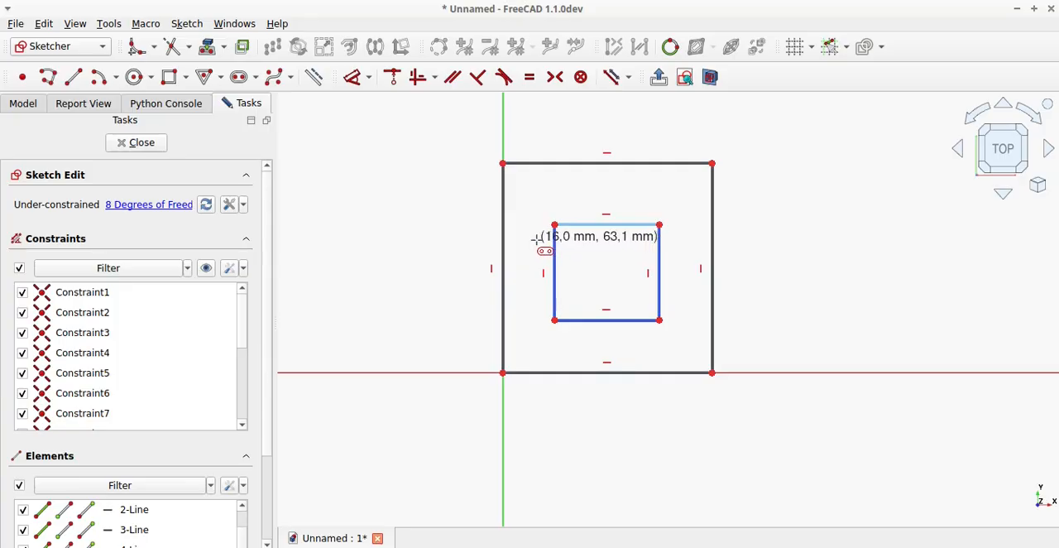
left_click(537, 239)
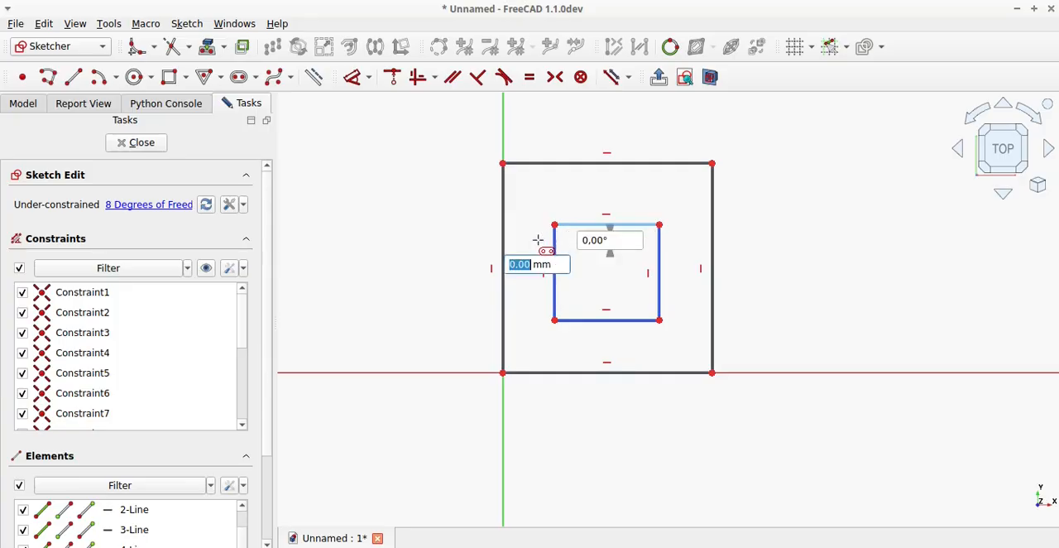
left_click(671, 239)
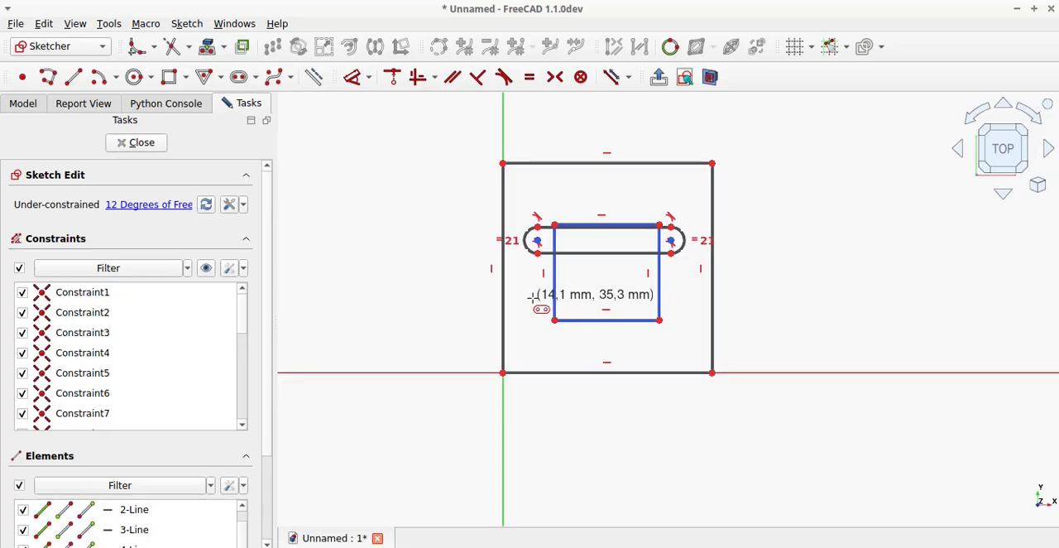
left_click(532, 297)
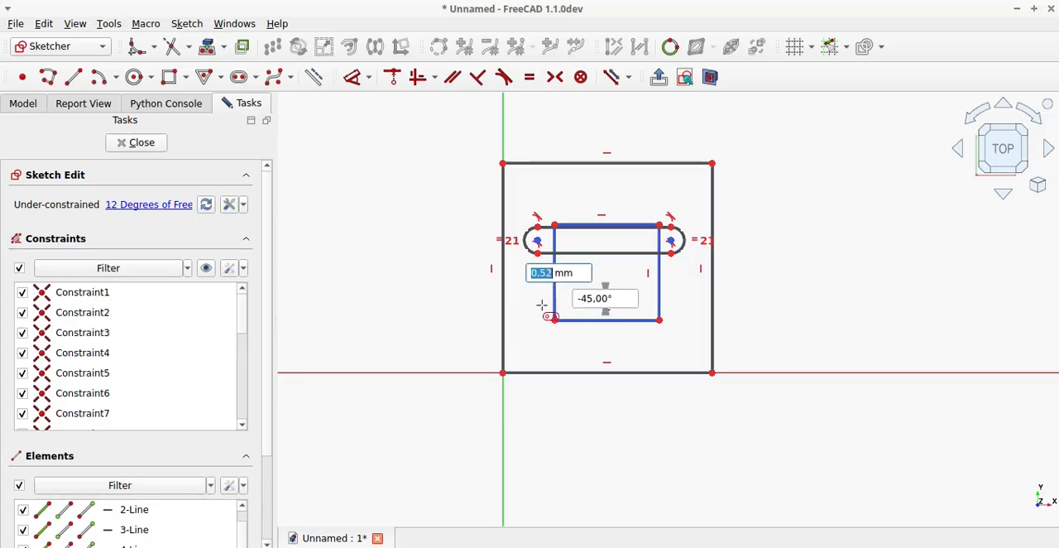
left_click(666, 297)
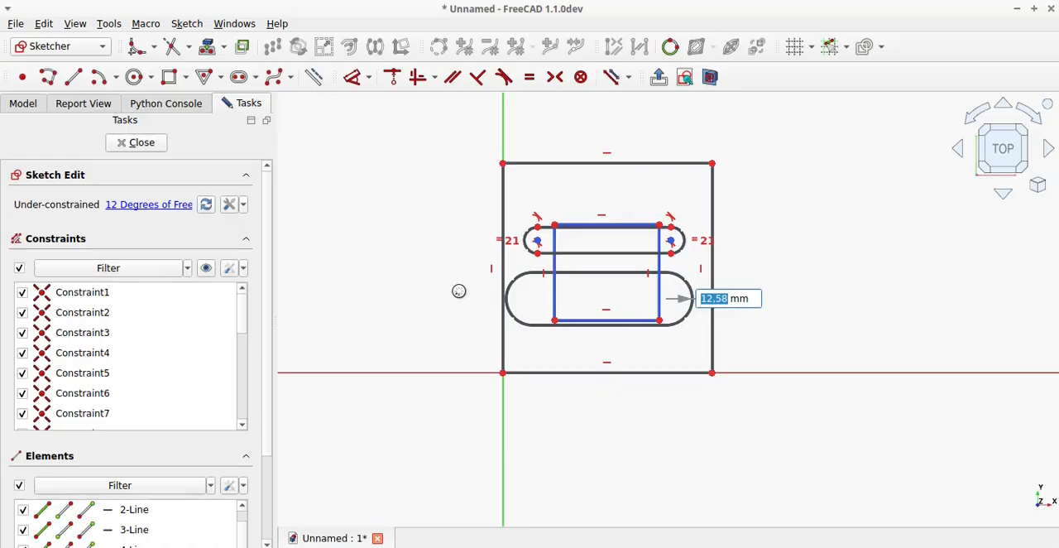
left_click(460, 290)
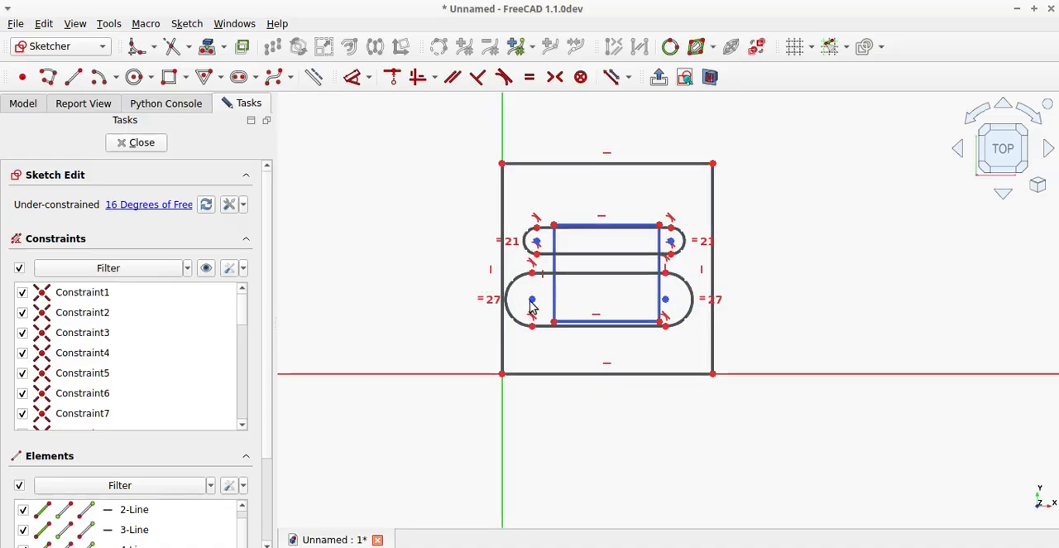
left_click_drag(533, 303, 549, 303)
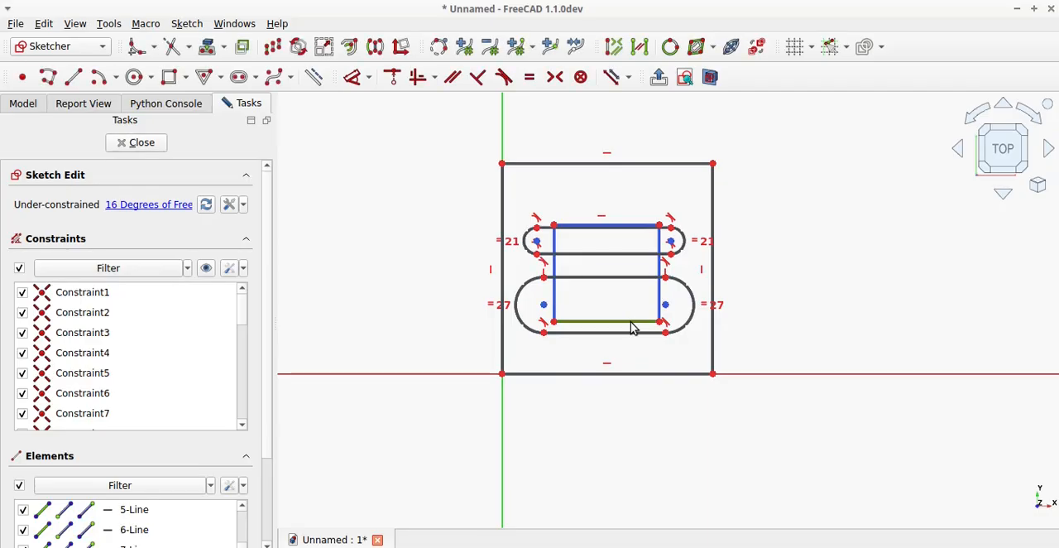
Delete all four construction lines of the inner rectangle, keeping only the two slots inside the outer square.
key("Delete")
left_click(555, 297)
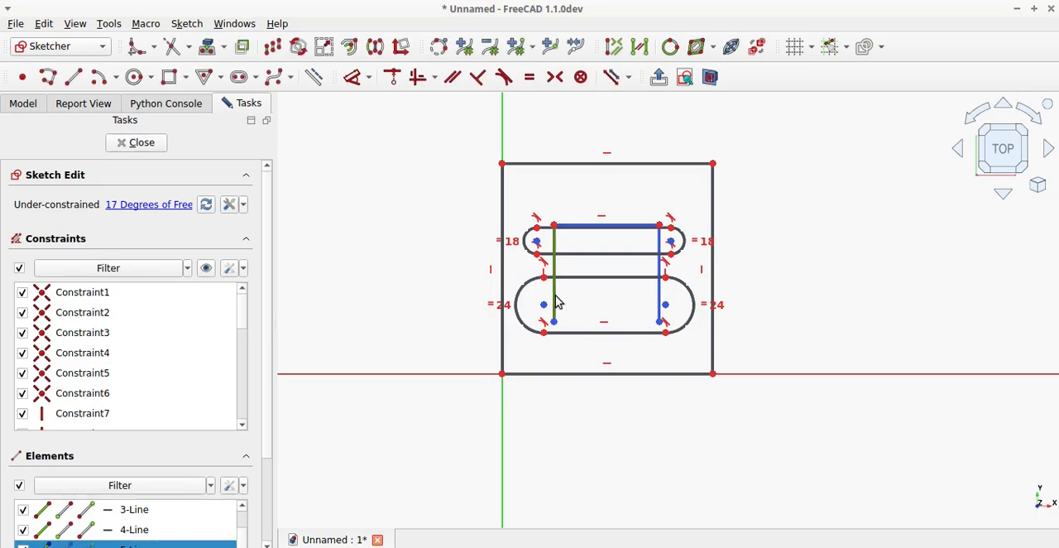
key("Delete")
left_click(660, 294)
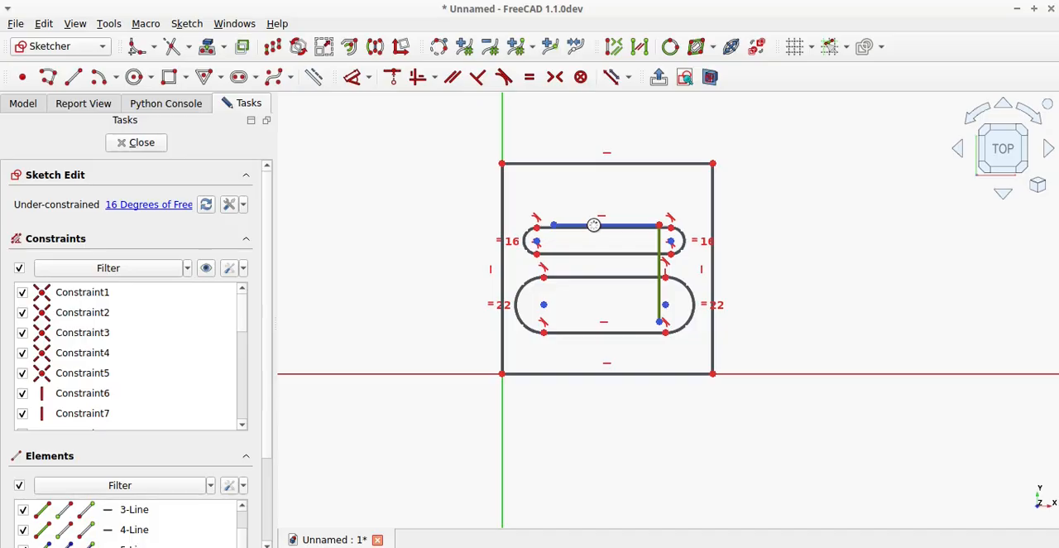
key("Delete")
scroll(594, 228, "up", 5)
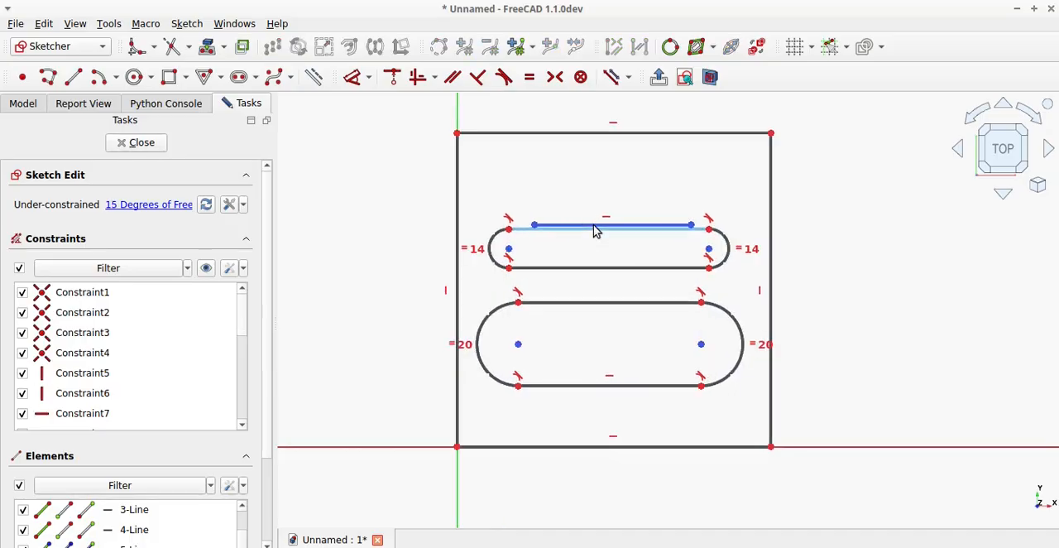
left_click(597, 230)
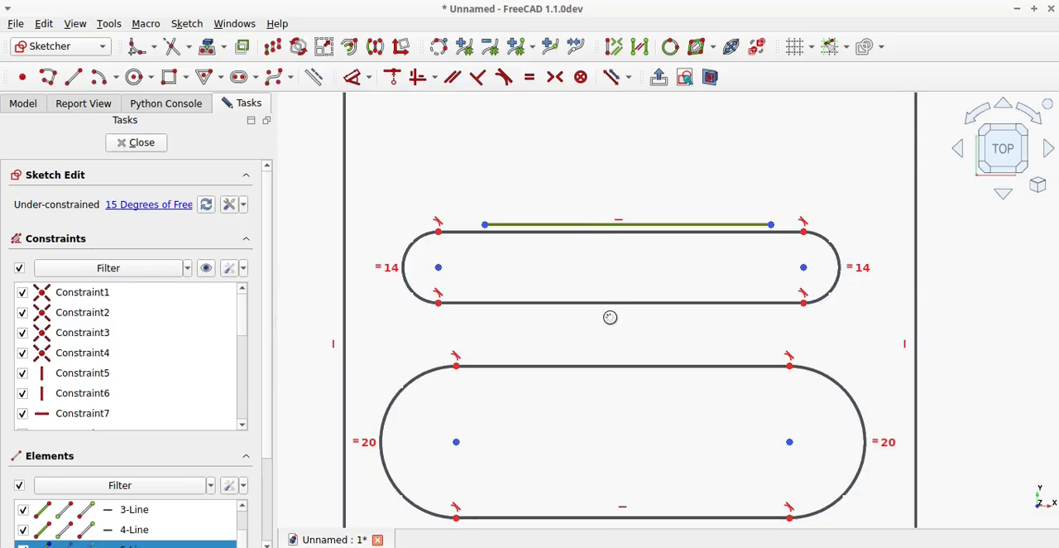
key("Delete")
scroll(614, 324, "down", 5)
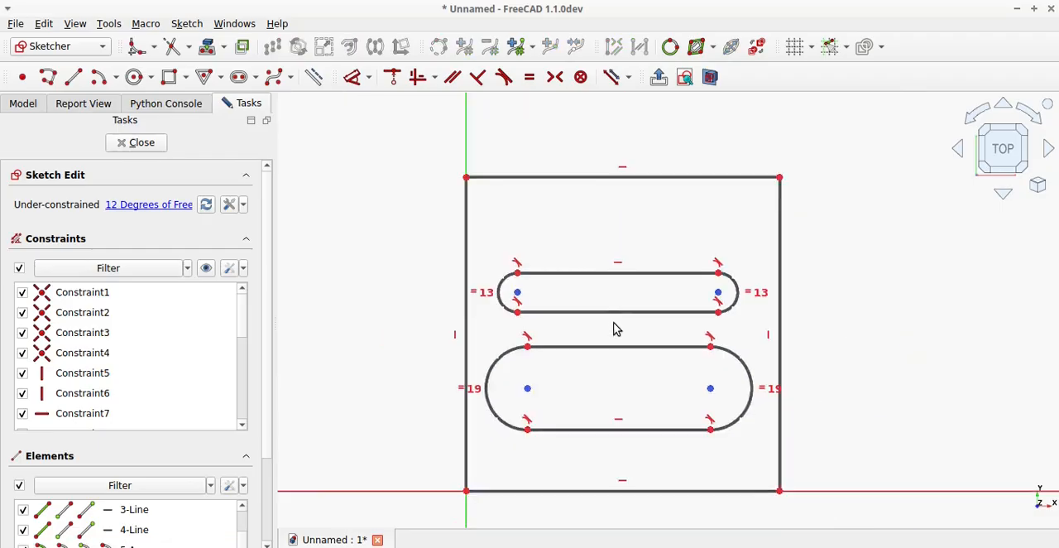
Constrain the left arc centres of the two slots to align vertically, and likewise their right arc centres.
left_click(532, 293)
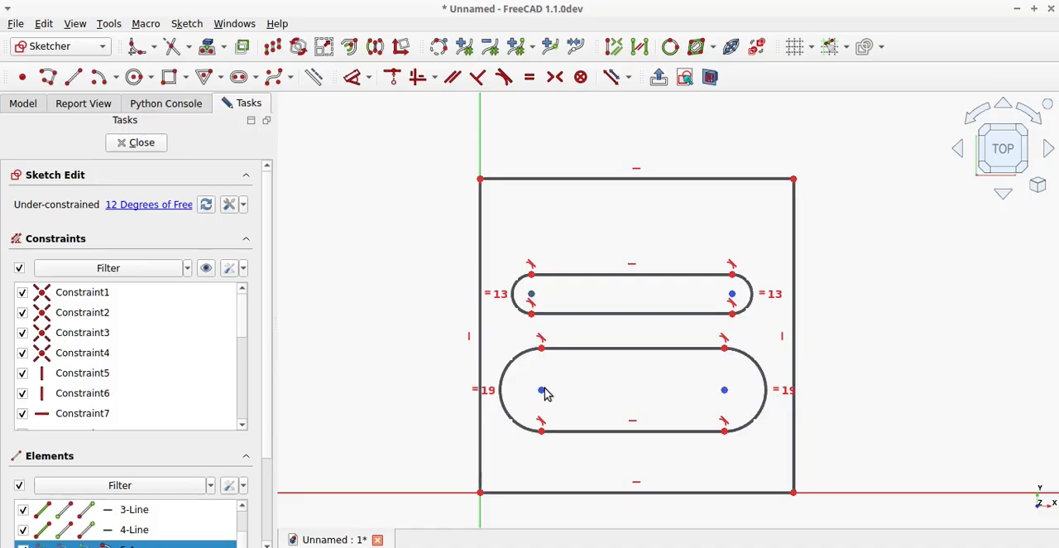
left_click(417, 77)
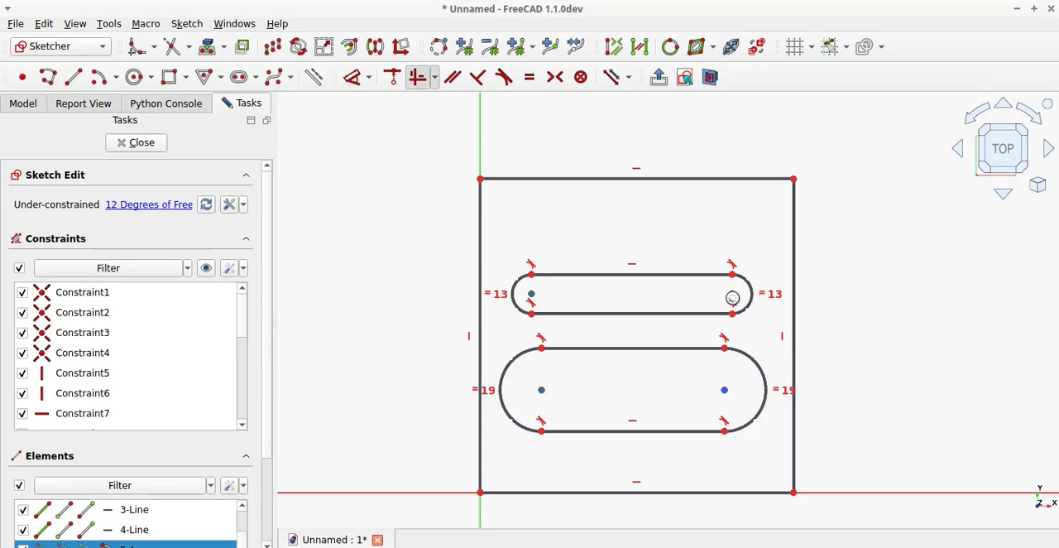
left_click(732, 295)
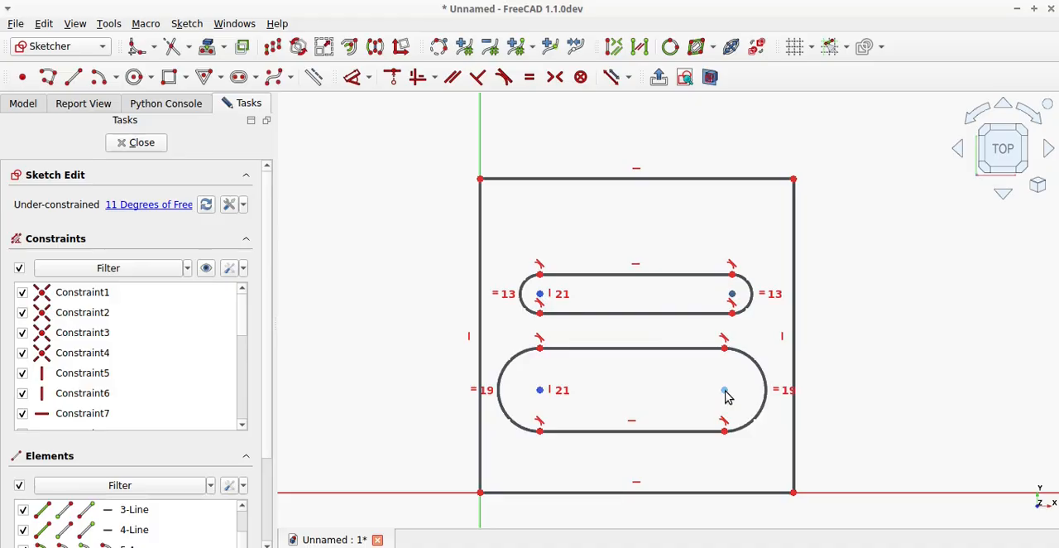
left_click(417, 86)
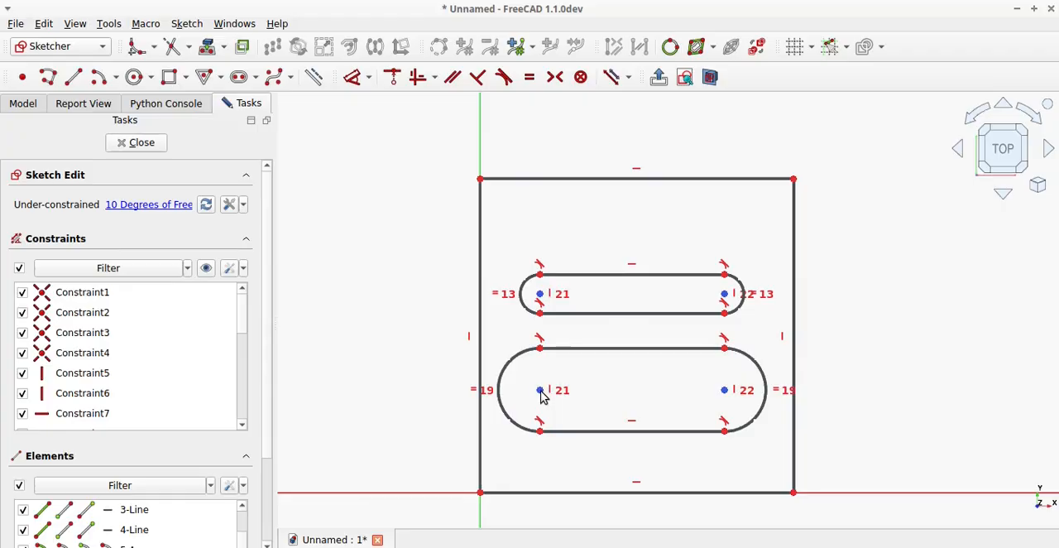
Move the slots' arc centres inward with the upper slot raised, make both slots' right arcs equal, and close the sketch.
left_click_drag(542, 394, 560, 395)
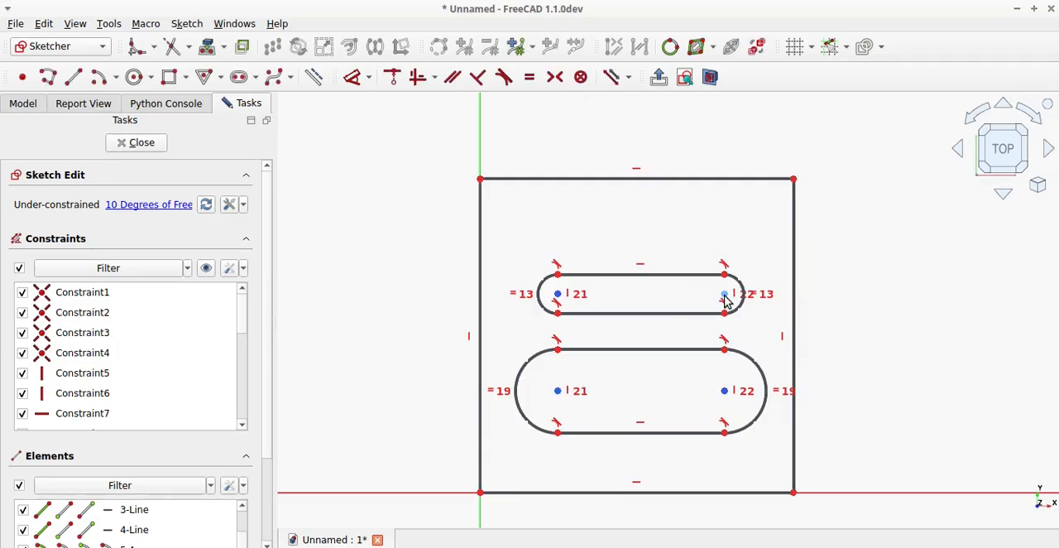
left_click_drag(726, 302, 718, 270)
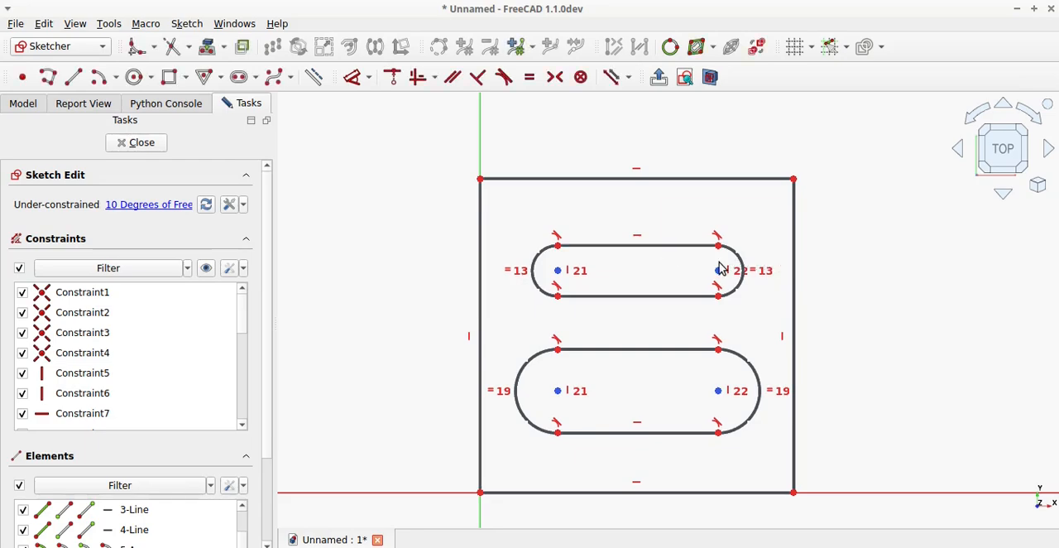
left_click(745, 367)
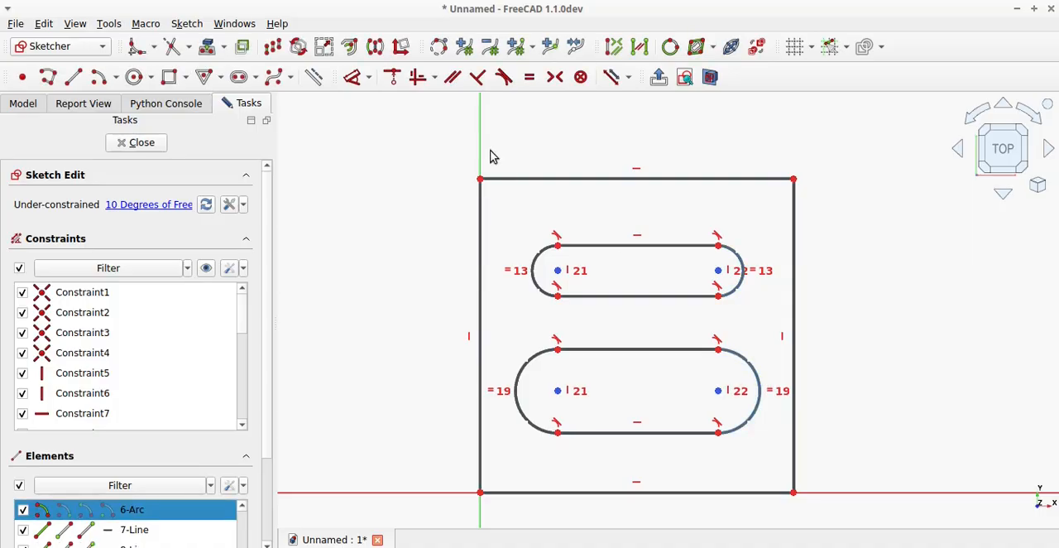
left_click(530, 77)
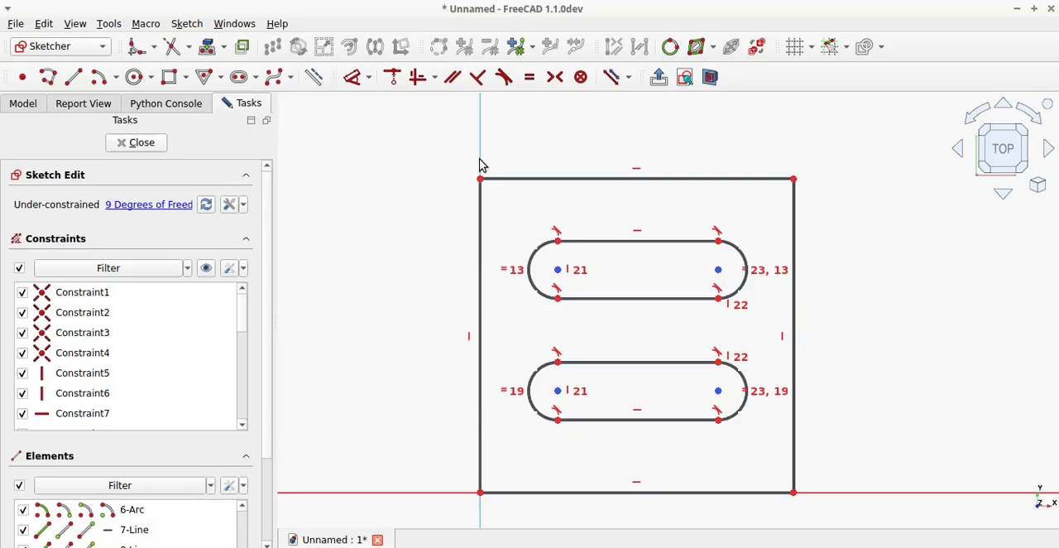
left_click(145, 146)
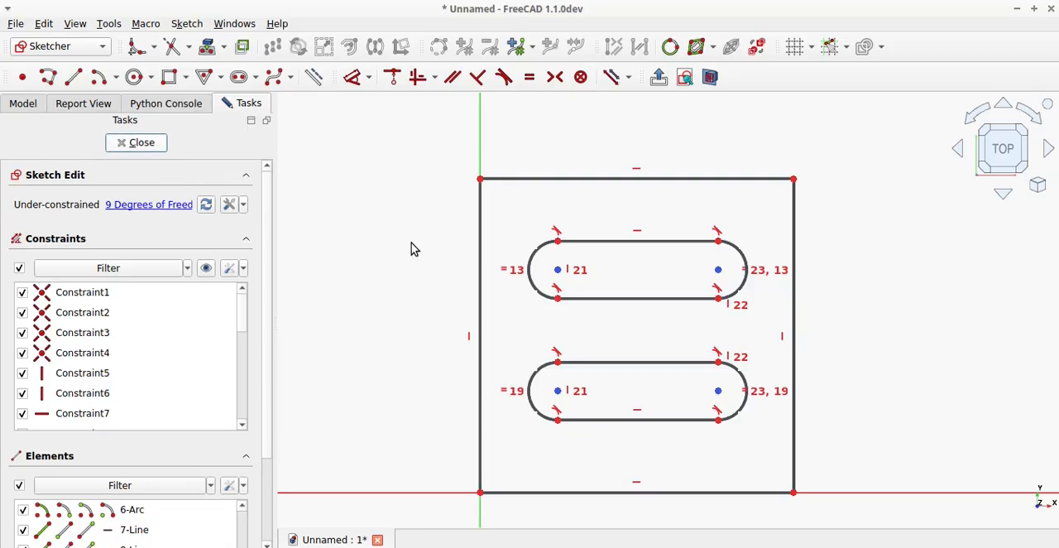
Examine the double-slot tenons on the ends of the vertical posts and horizontal beams from several angles.
scroll(700, 230, "up", 5)
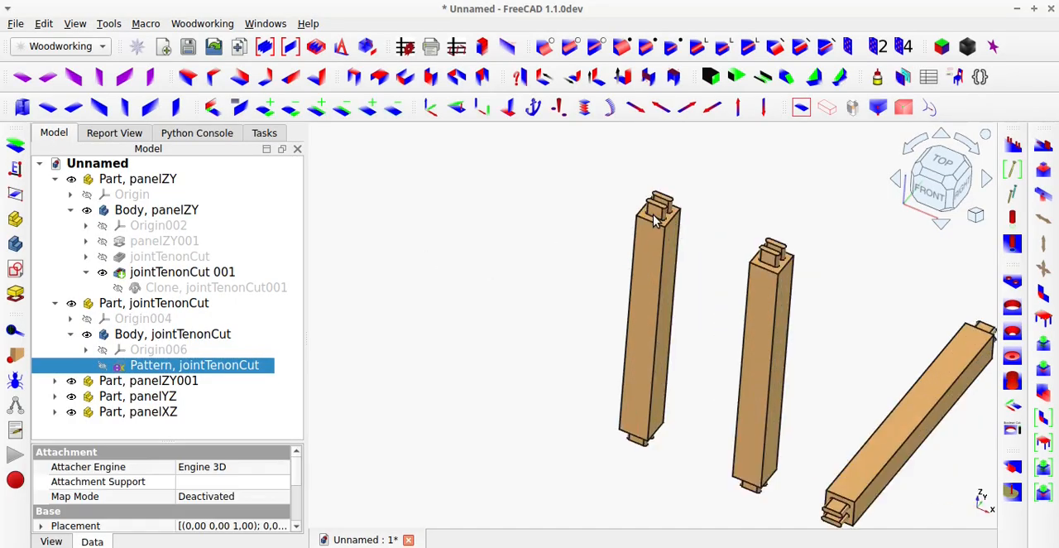
scroll(654, 220, "up", 3)
middle_click_drag(676, 229, 672, 254)
scroll(671, 258, "down", 4)
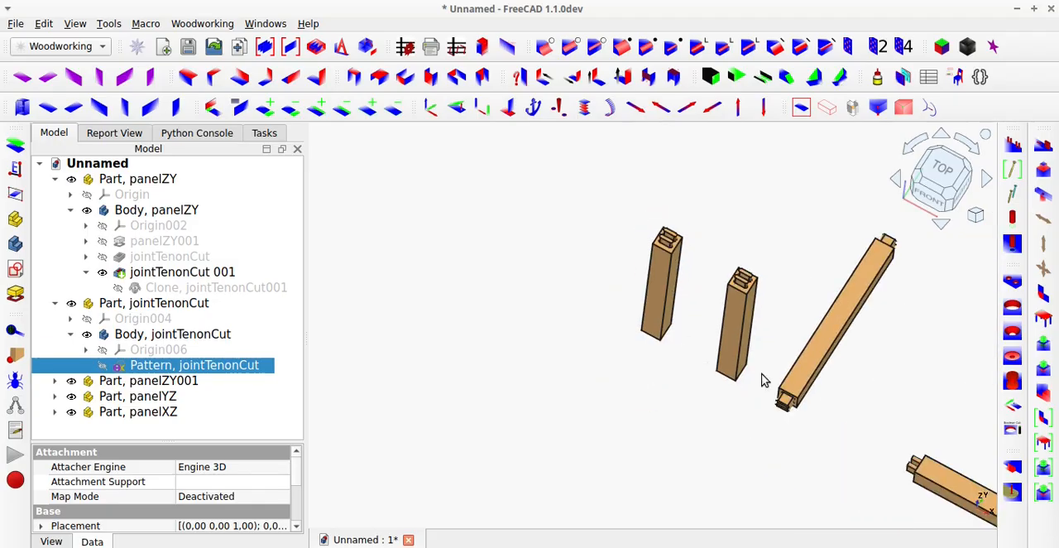
scroll(794, 432, "down", 2)
scroll(790, 418, "up", 6)
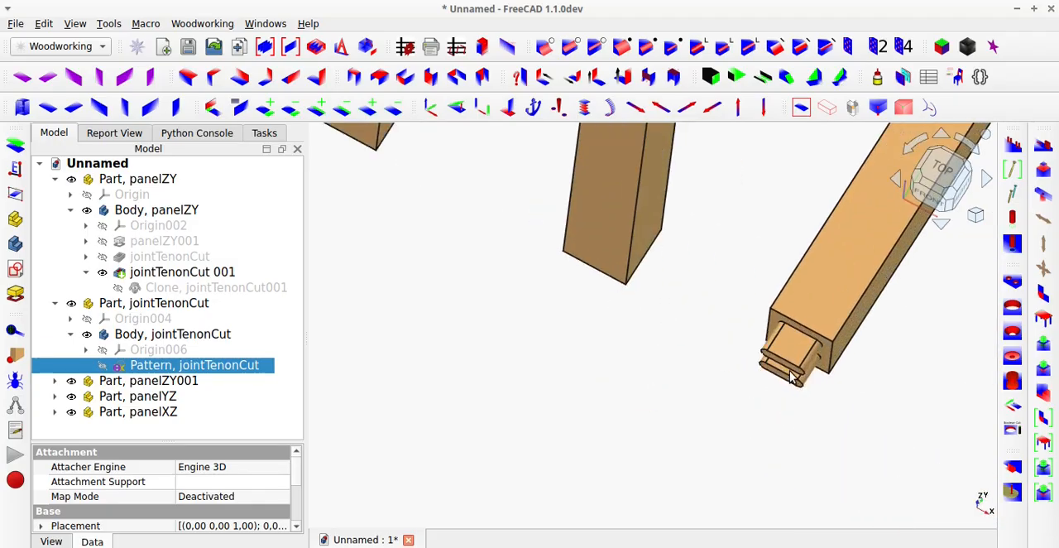
key("1")
key("0")
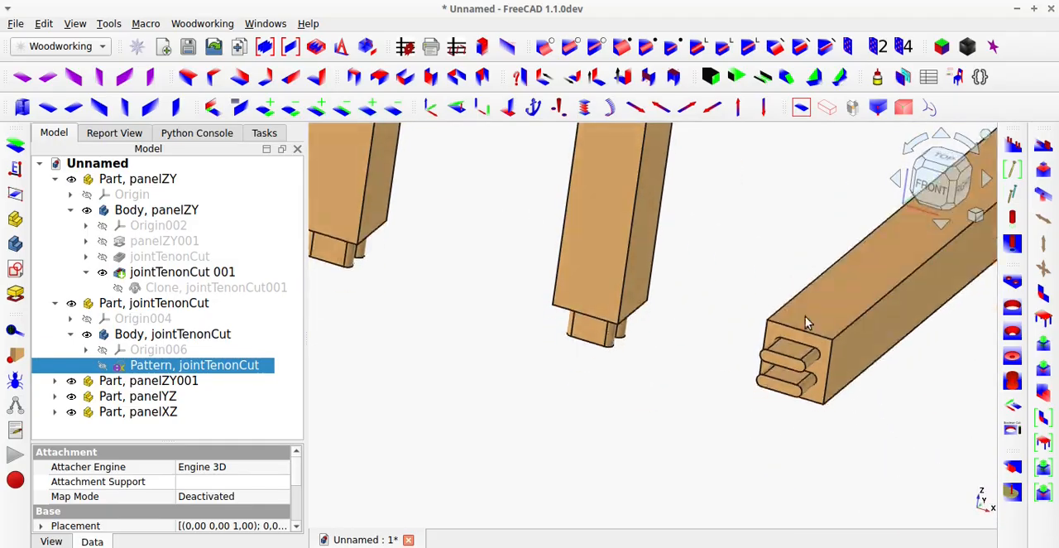
scroll(819, 340, "down", 4)
scroll(906, 389, "up", 5)
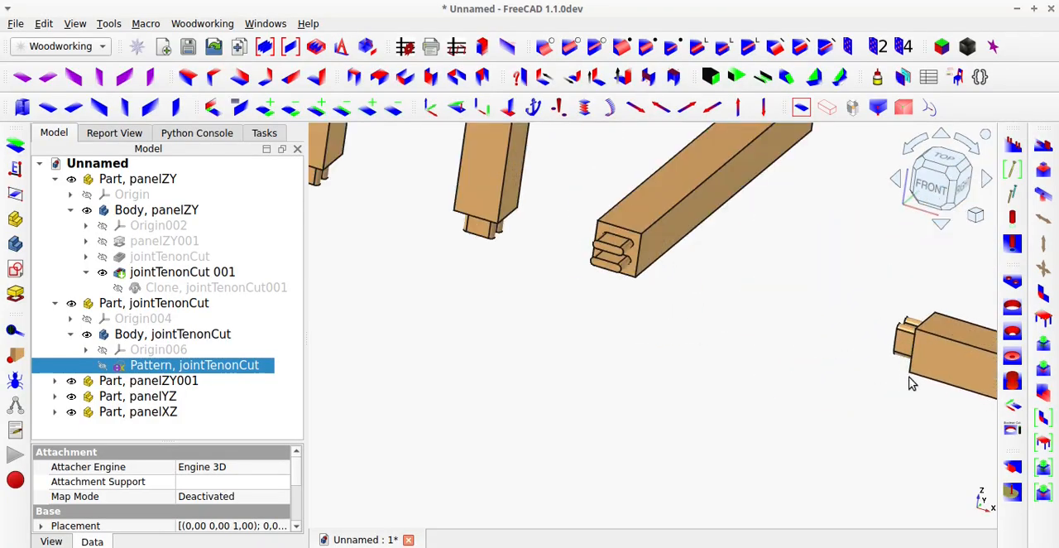
middle_click_drag(902, 364, 724, 357)
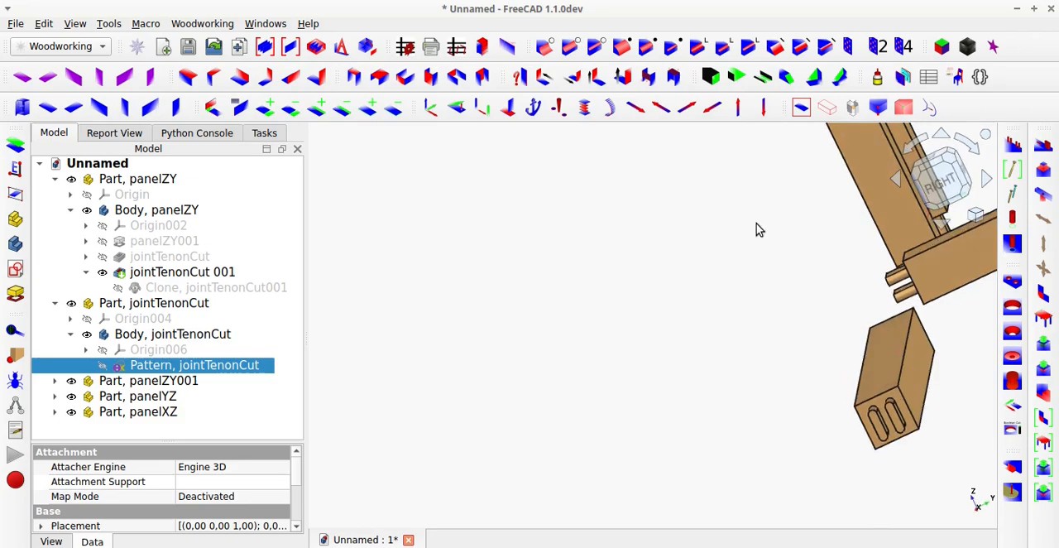
left_click(800, 110)
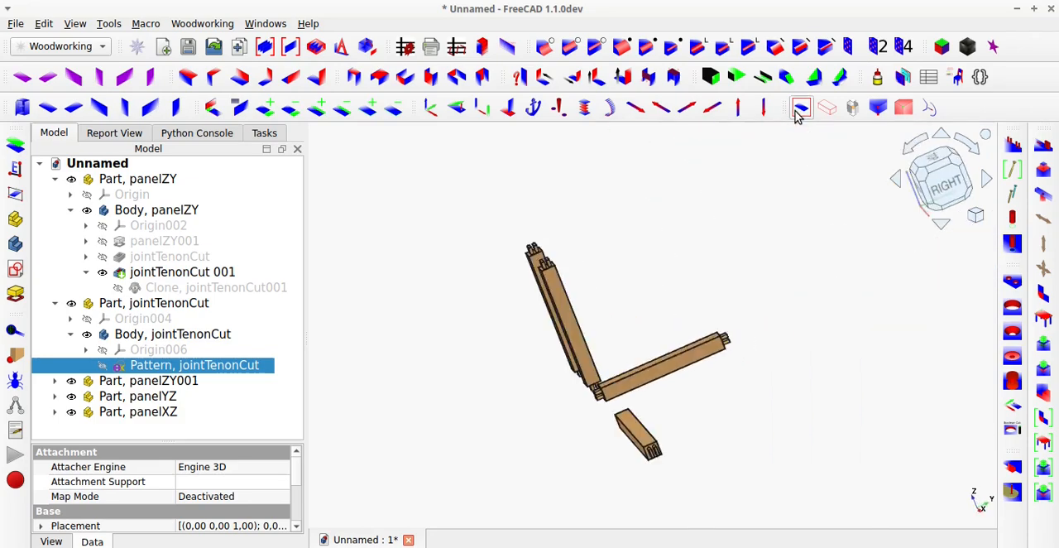
scroll(484, 238, "up", 3)
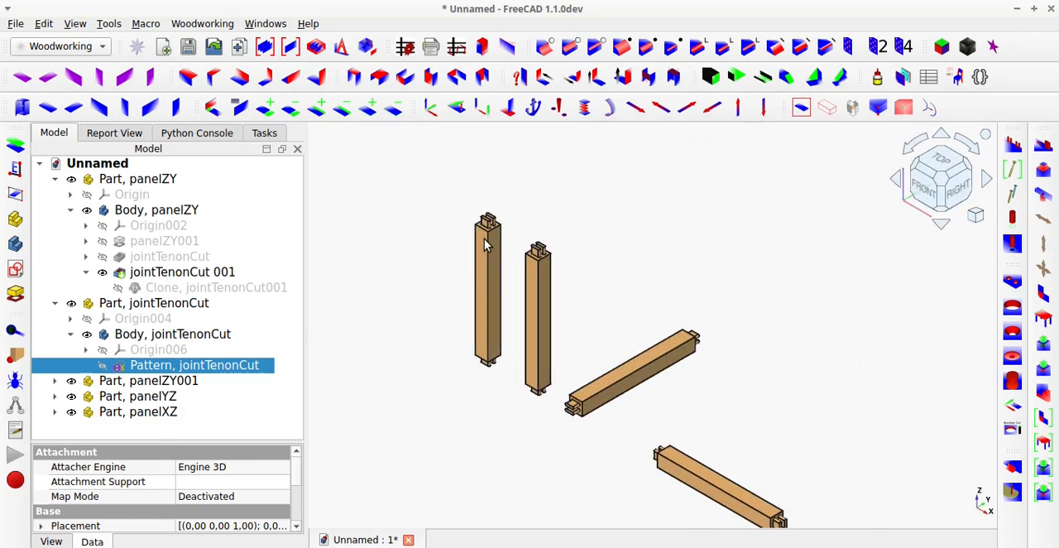
scroll(494, 254, "down", 1)
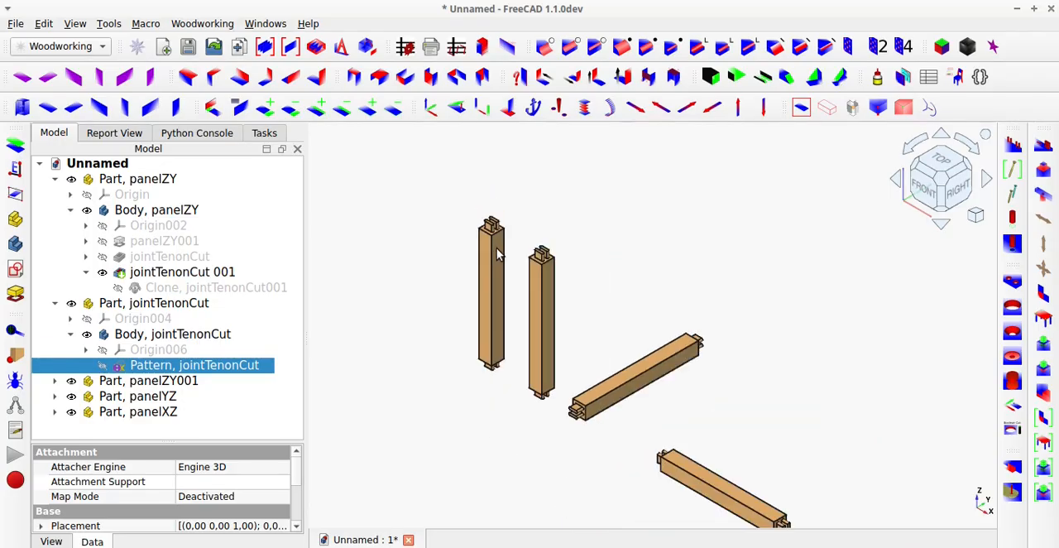
scroll(497, 256, "down", 1)
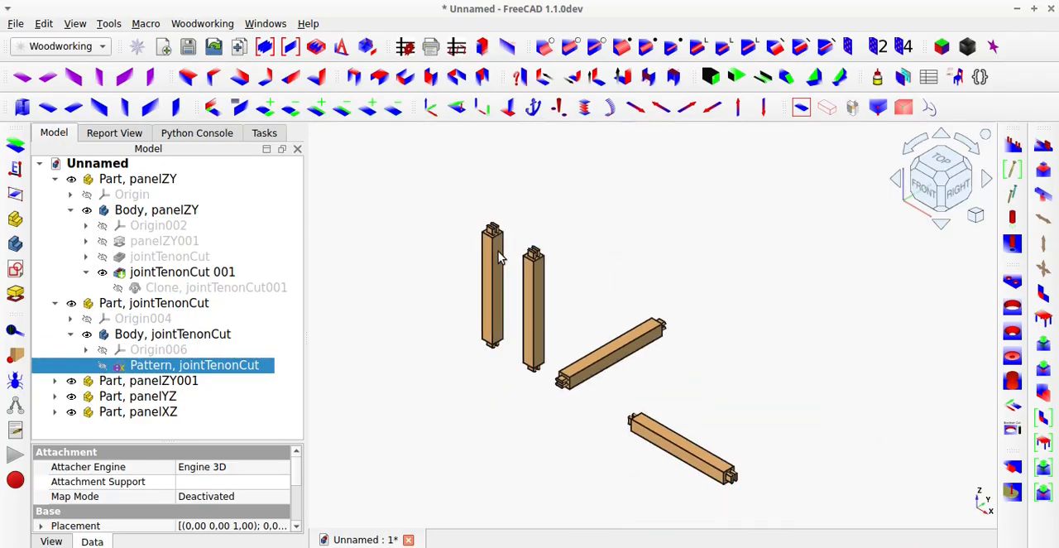
Switch the beams to transparent display and inspect how the double tenons sit on the post and beam ends.
left_click(825, 110)
scroll(493, 238, "up", 5)
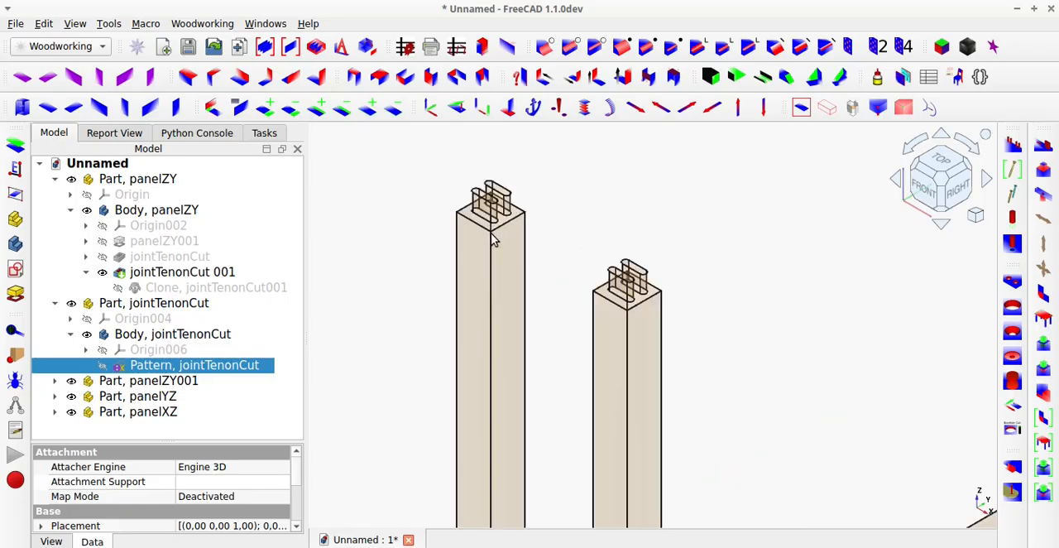
scroll(492, 238, "down", 4)
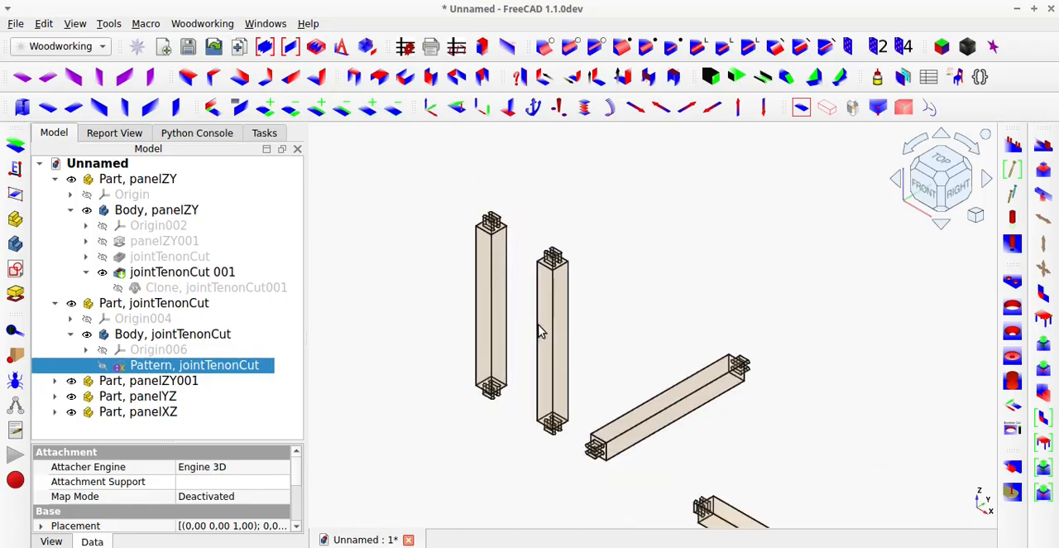
scroll(617, 473, "up", 4)
scroll(617, 473, "down", 5)
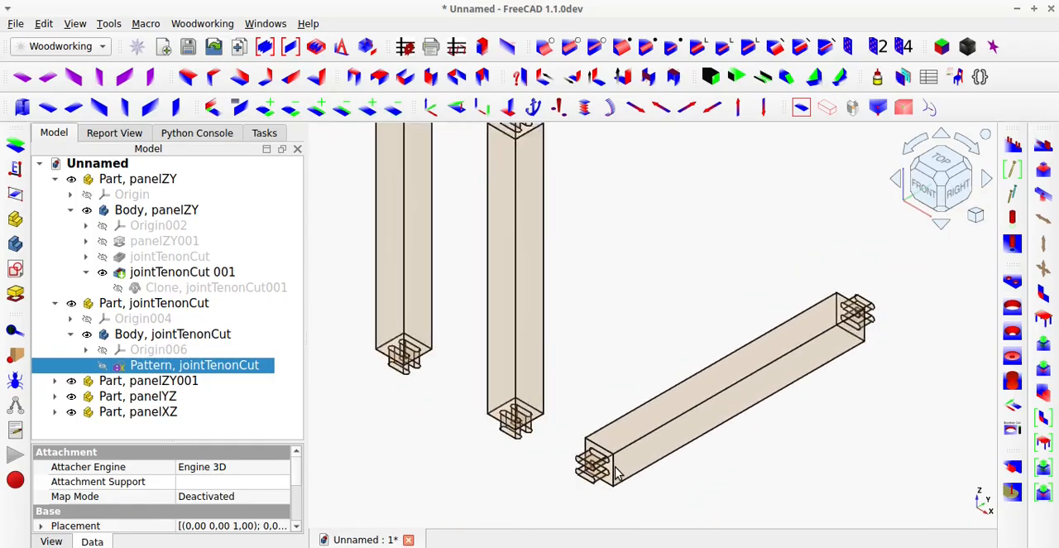
left_click(821, 117)
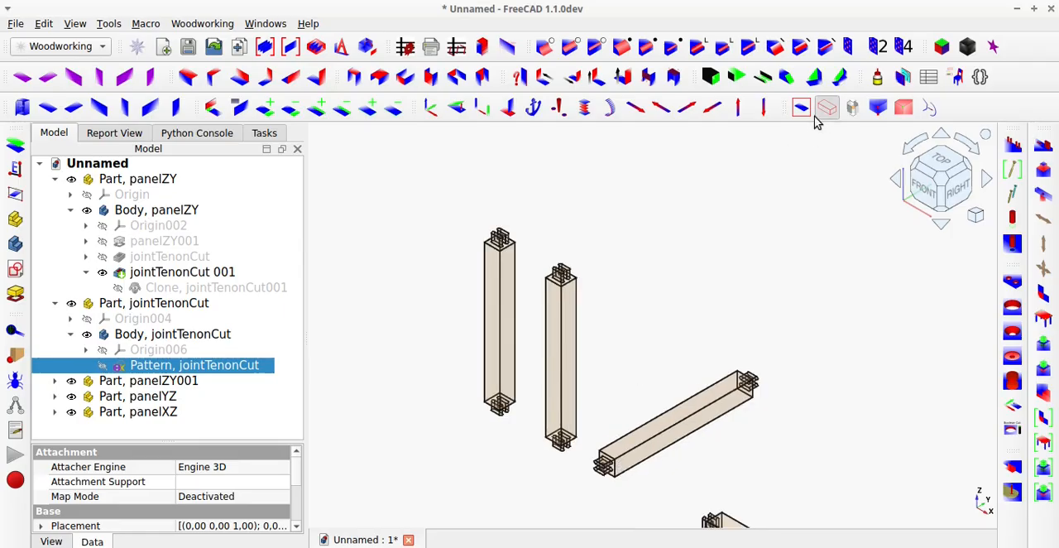
Generate the toCut spreadsheet with dimensions, cut-list and BOM using getDimensions, keeping the default report type and millimetre units.
left_click(804, 112)
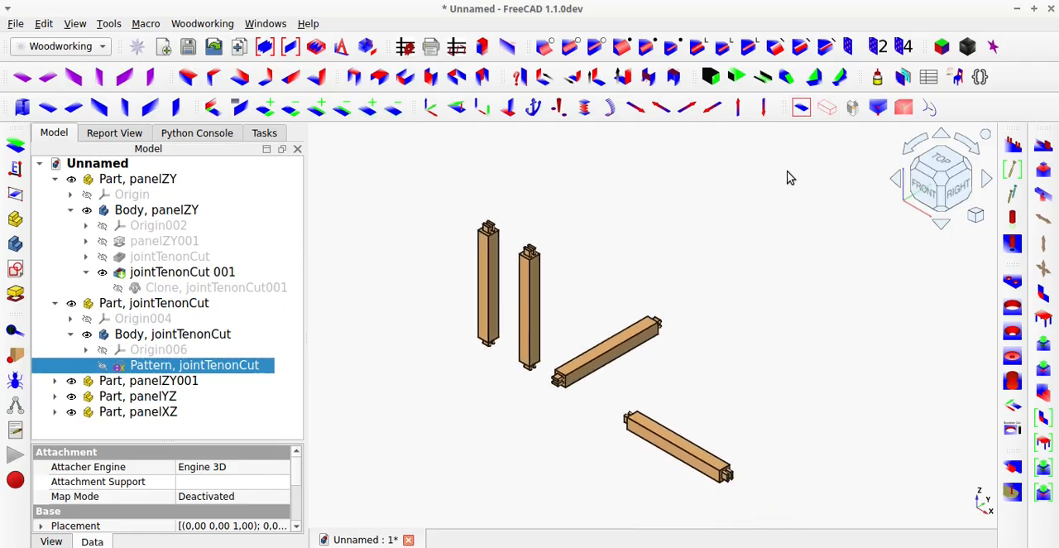
left_click(408, 50)
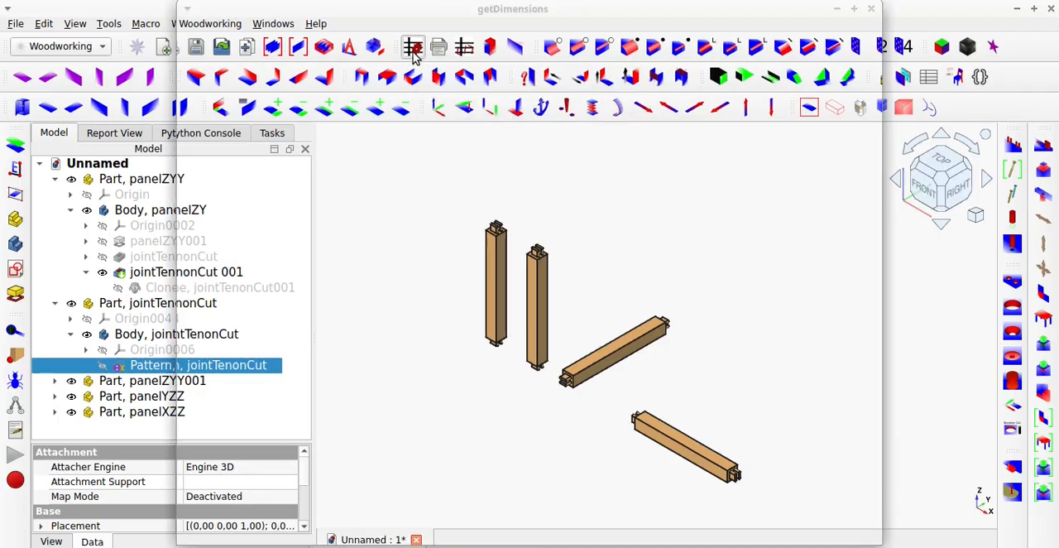
left_click(403, 59)
left_click(389, 76)
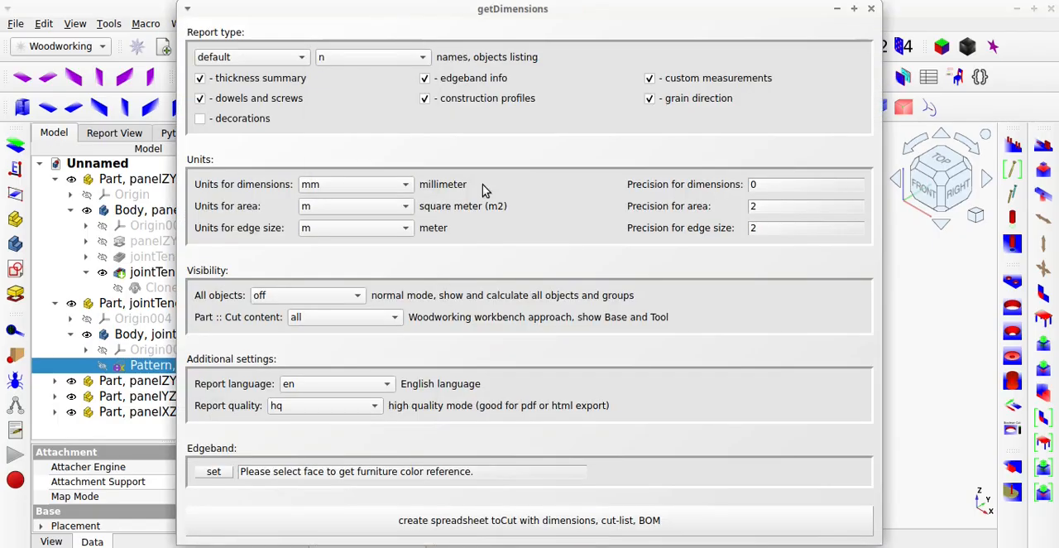
left_click(719, 521)
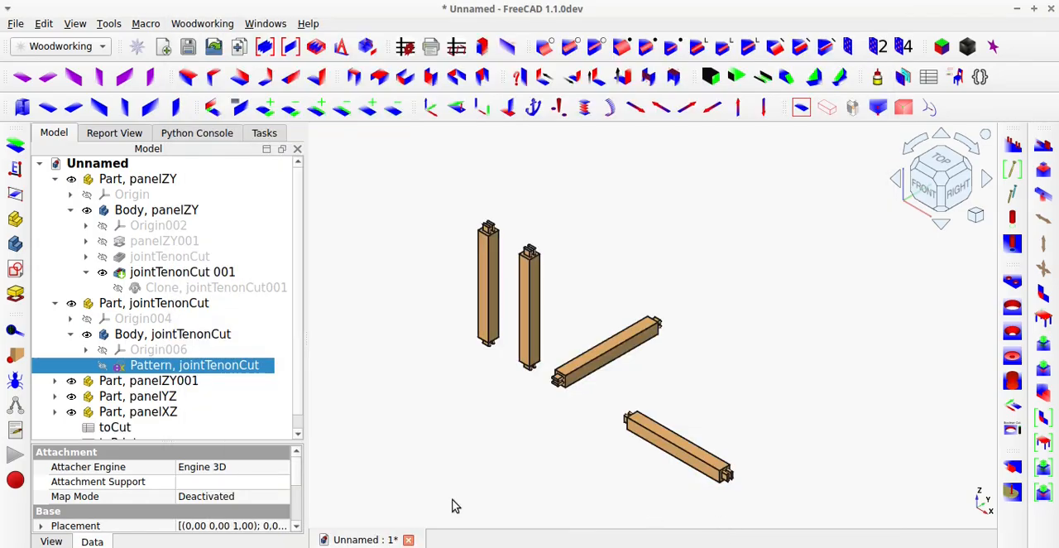
Open the toCut spreadsheet to review the beams' dimensions, thickness and quantities, and close it again.
scroll(207, 407, "down", 1)
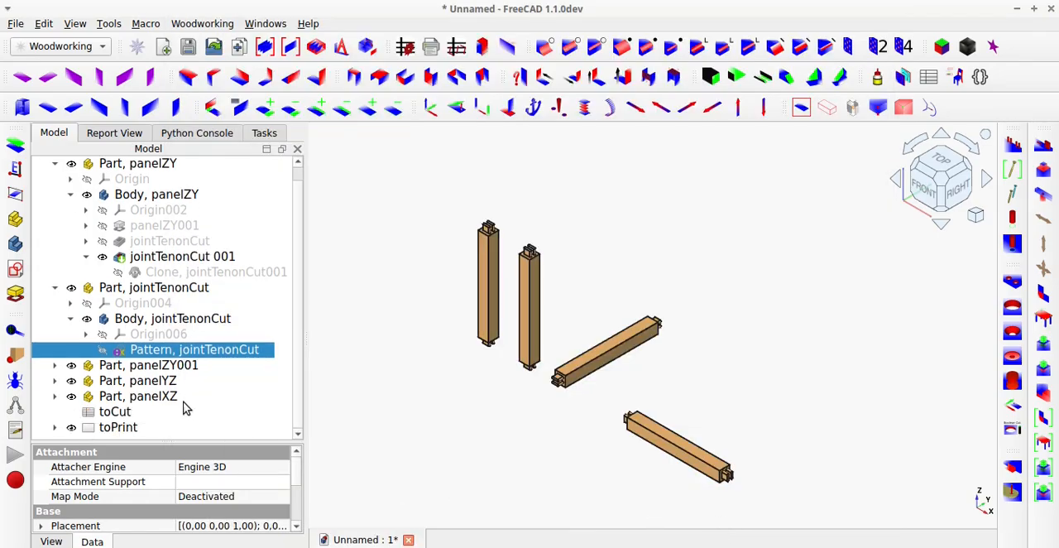
double_click(130, 411)
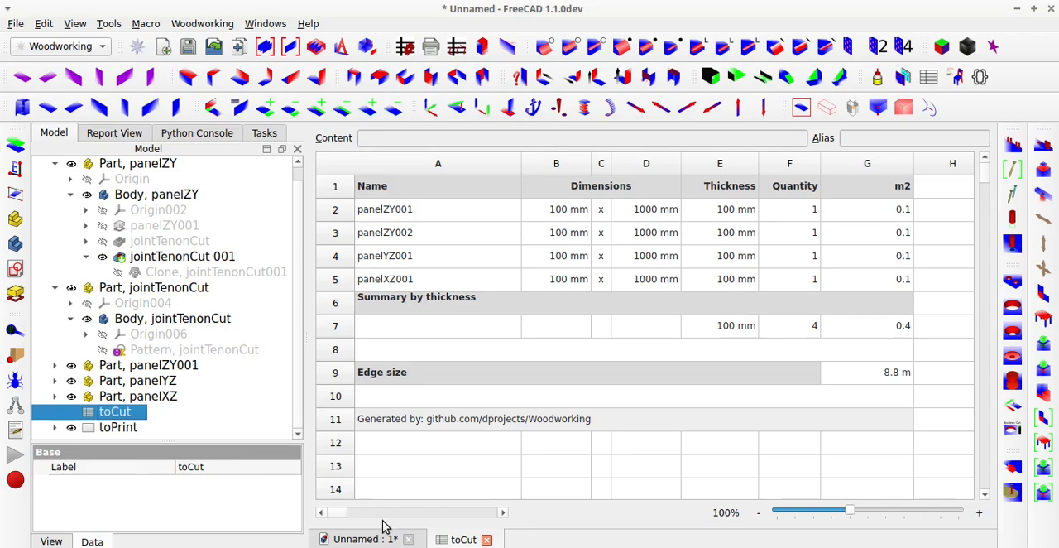
left_click(486, 539)
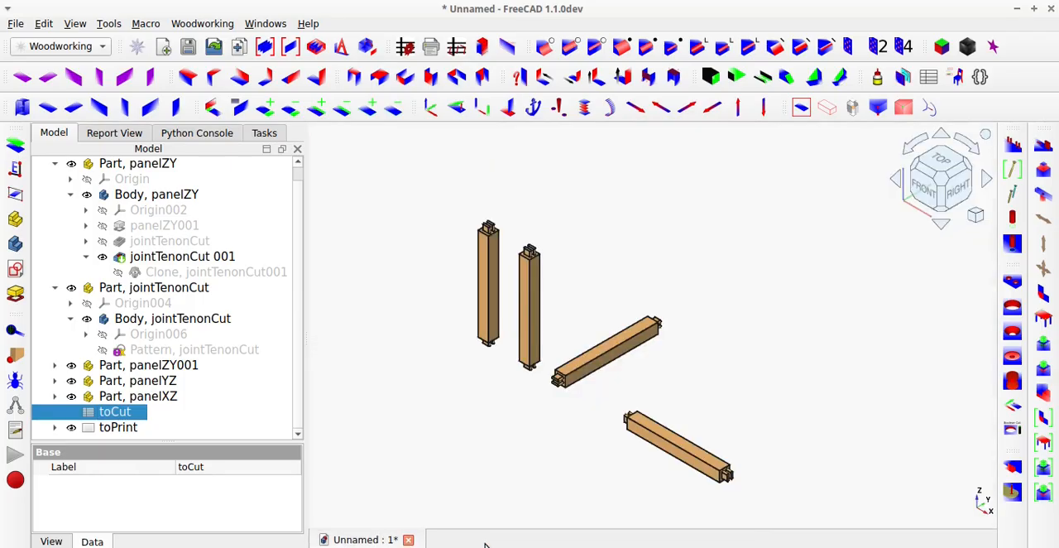
left_click(486, 468)
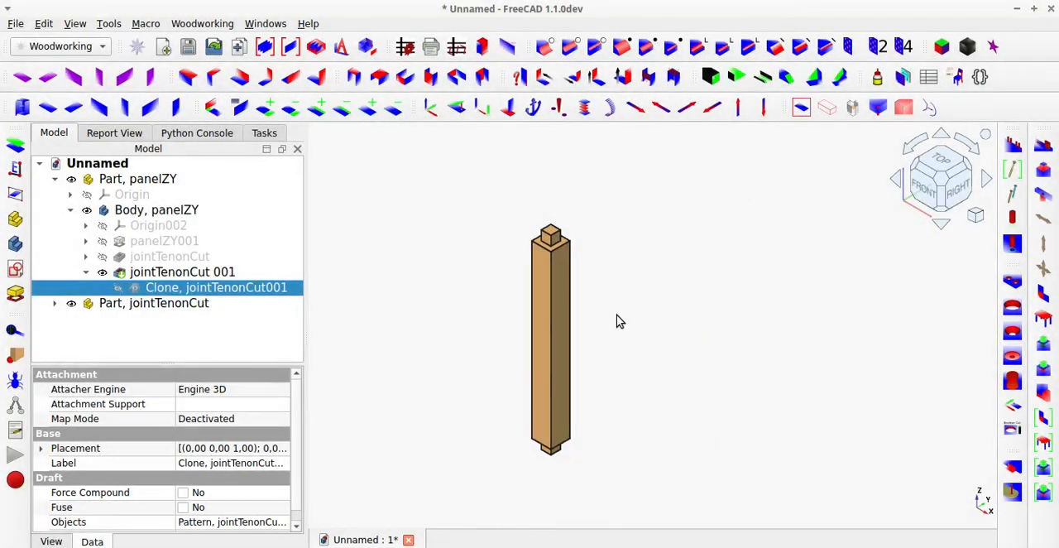
Inspect the single square tenon on top of the vertical post in both solid and transparent display.
scroll(617, 321, "up", 2)
scroll(507, 205, "up", 2)
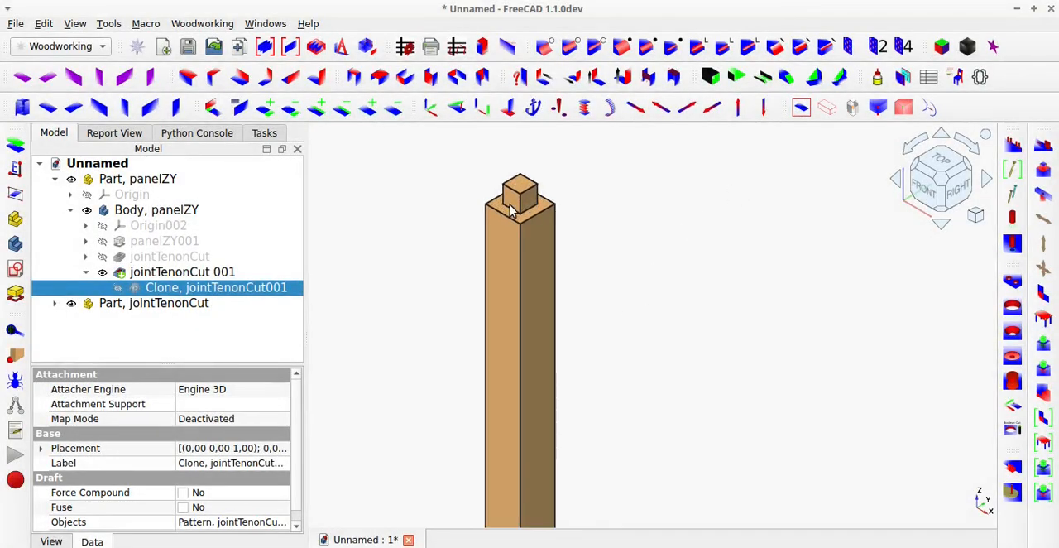
left_click(511, 242)
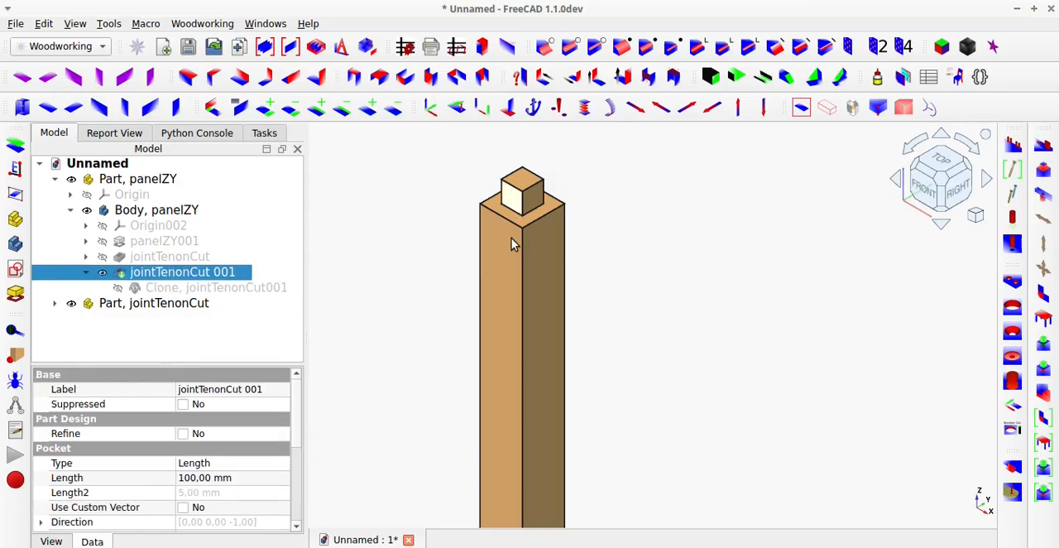
key("space")
key("space")
left_click(683, 189)
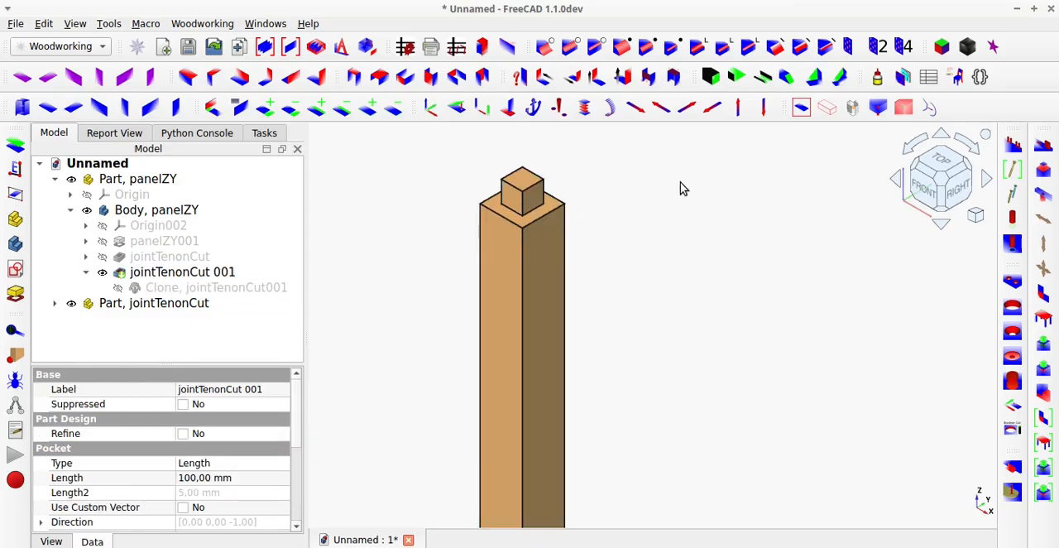
left_click(827, 110)
mouse_move(524, 265)
middle_mouse_down()
mouse_move(655, 220)
mouse_move(528, 251)
middle_mouse_up()
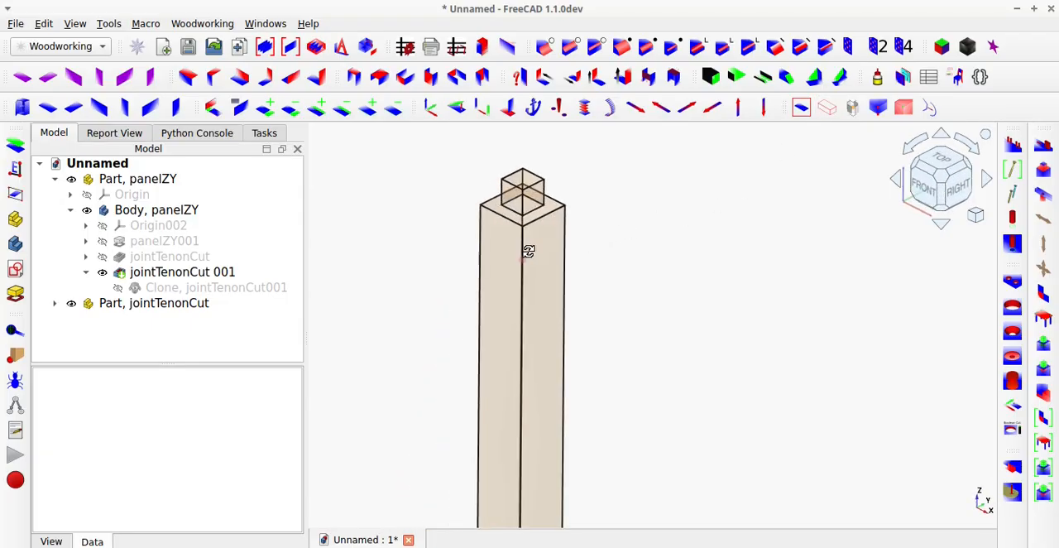
left_click(827, 109)
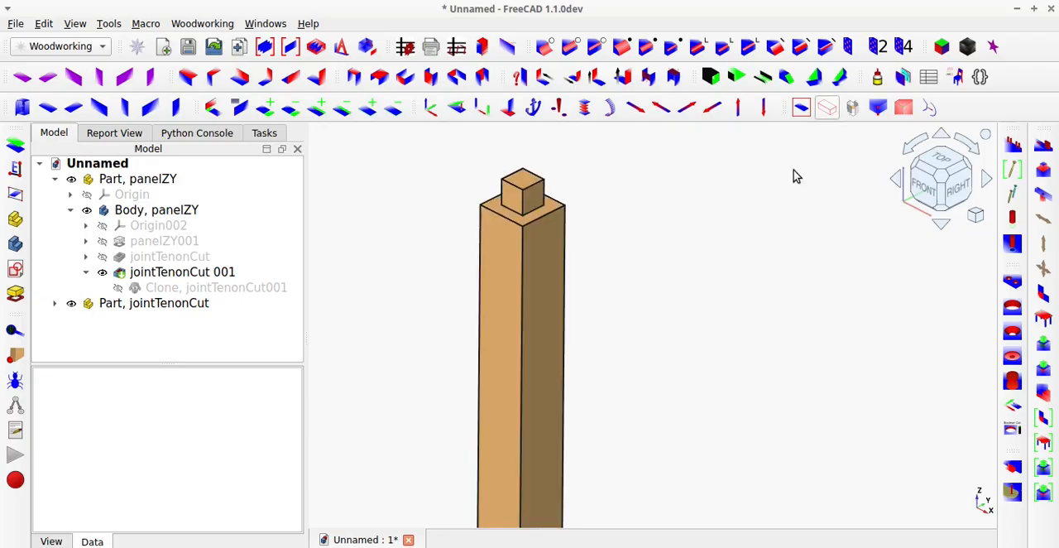
middle_click_drag(748, 204, 636, 166)
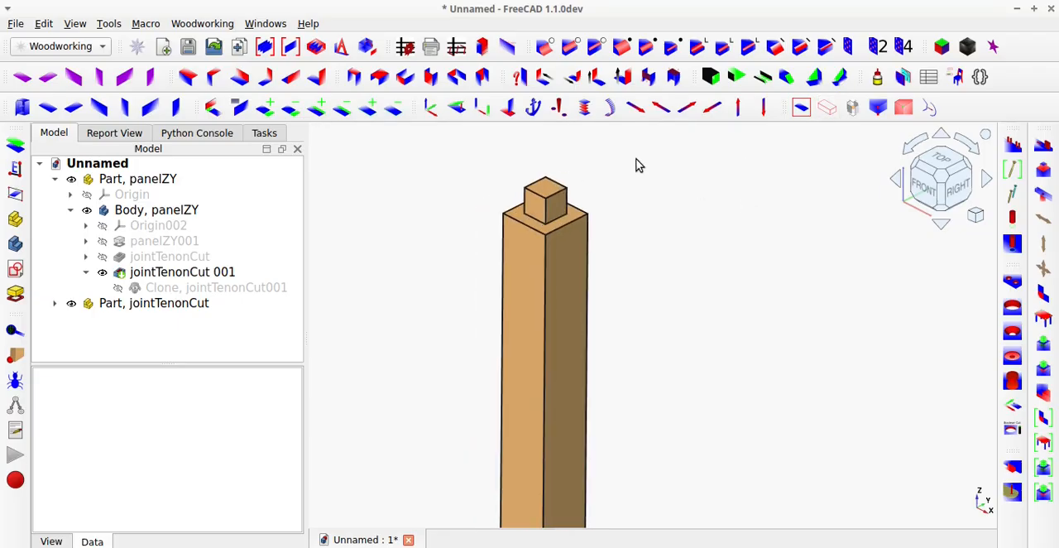
Create a horizontal XY beam on the shoulder face around the post's upper tenon using panelFaceXY.
left_click(515, 216)
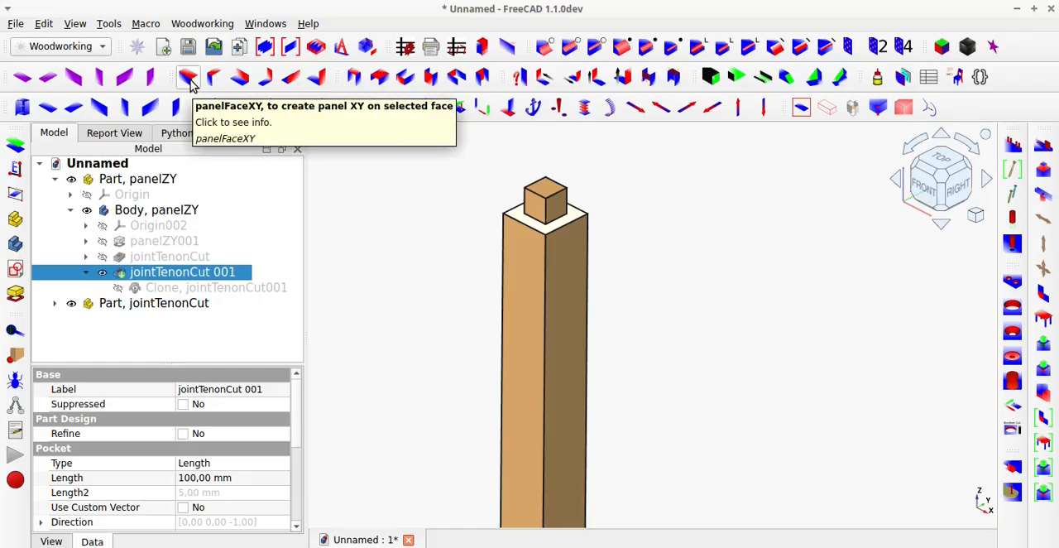
left_click(190, 80)
scroll(422, 273, "down", 4)
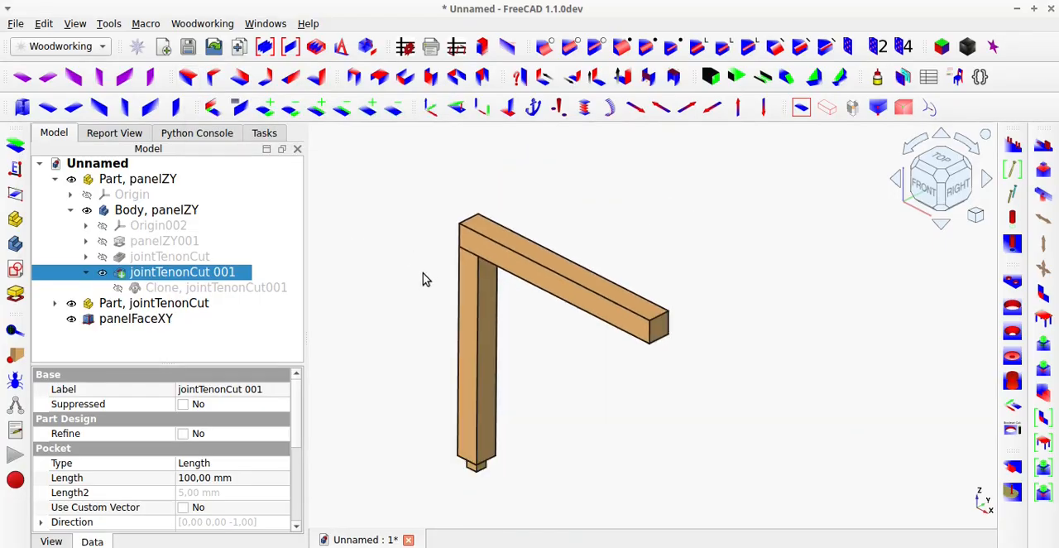
Inspect in transparent display how the post's tenon overlaps the horizontal beam, and return to solid display.
scroll(423, 276, "up", 3)
middle_click_drag(489, 277, 557, 286)
left_click(828, 108)
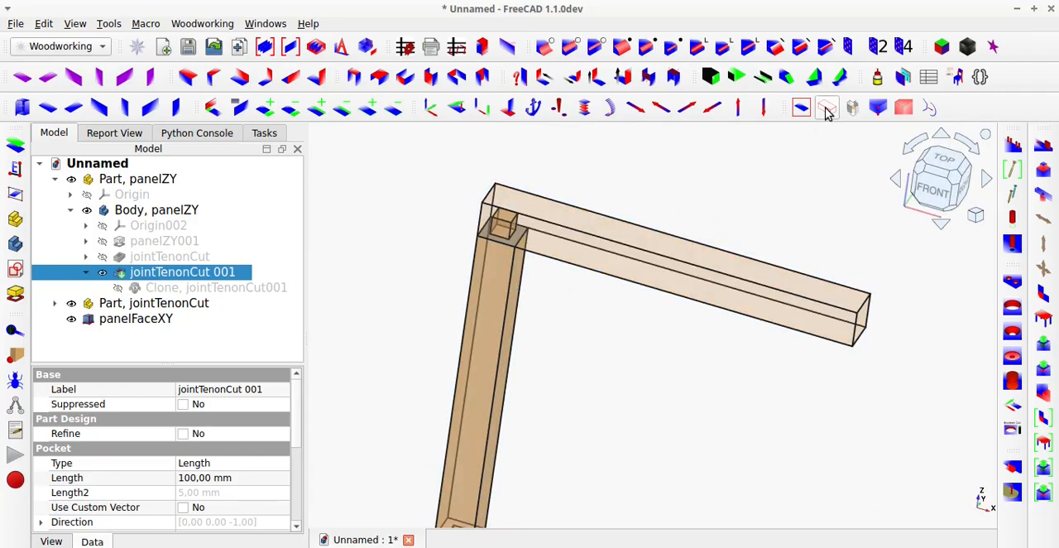
middle_click_drag(528, 246, 558, 214)
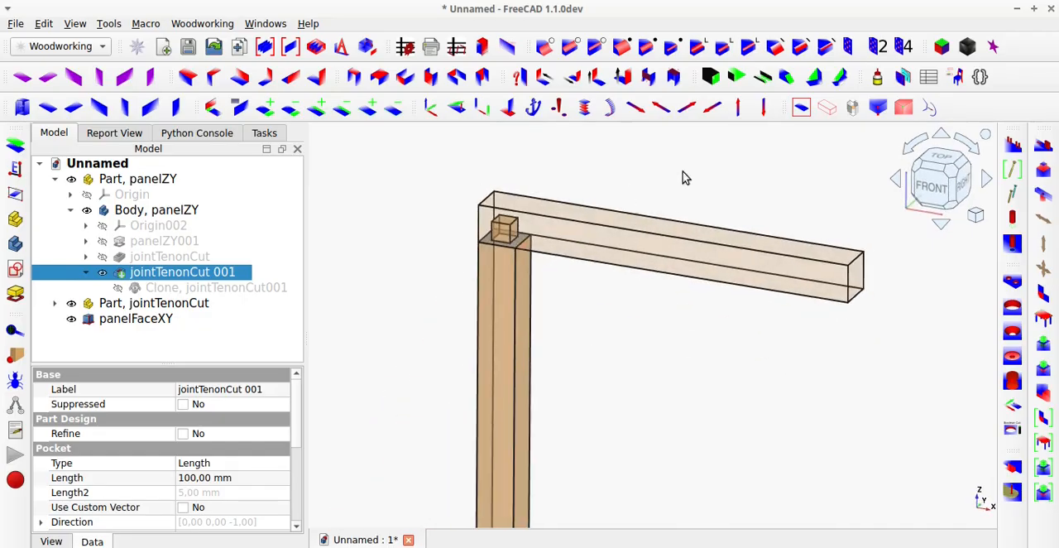
left_click(828, 108)
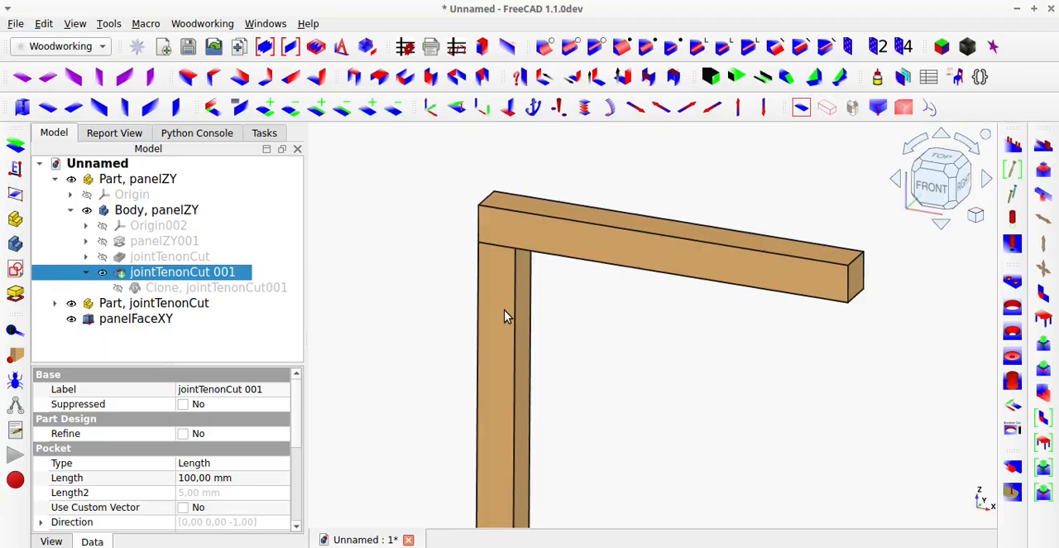
middle_click_drag(503, 315, 568, 243)
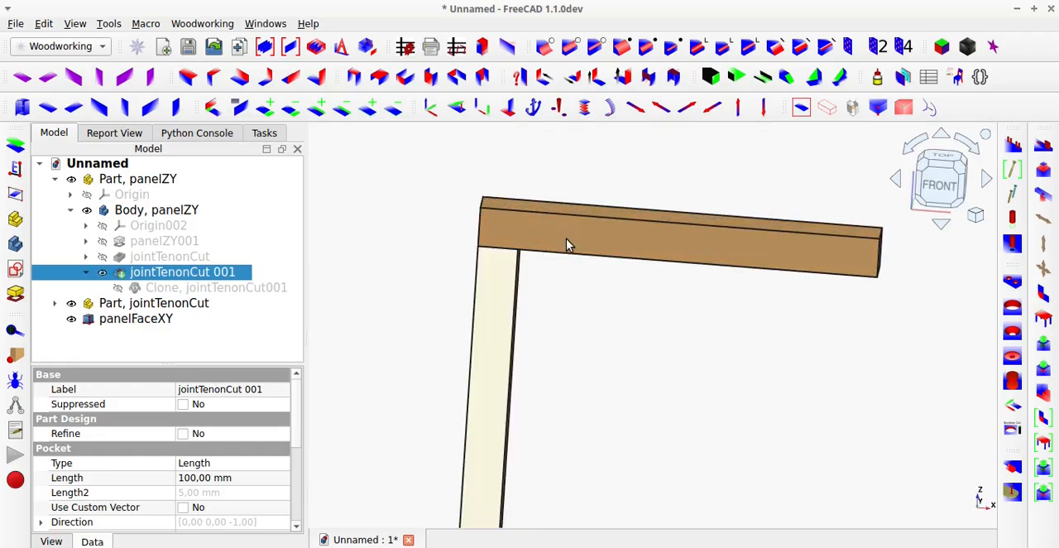
left_click(564, 307)
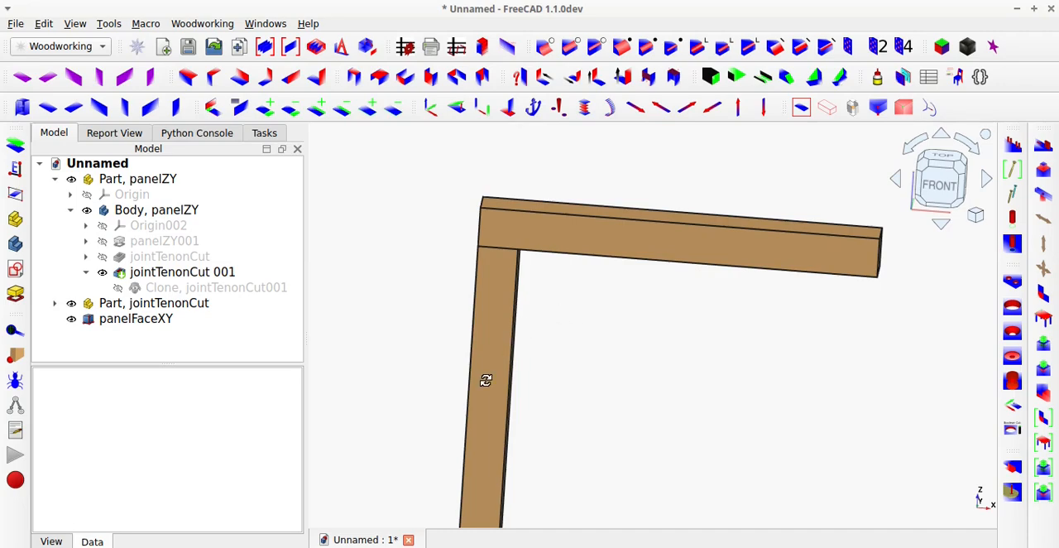
Cut a mortise into the underside of the horizontal beam with jointMortiseCut, using the top face of the post's tenon as reference.
middle_click_drag(486, 380, 506, 255)
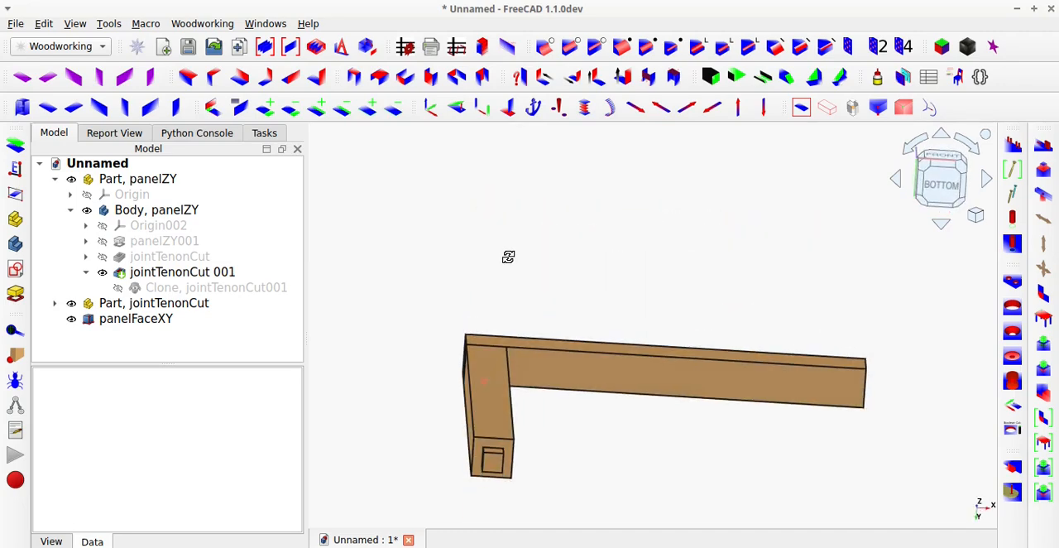
left_click(576, 378)
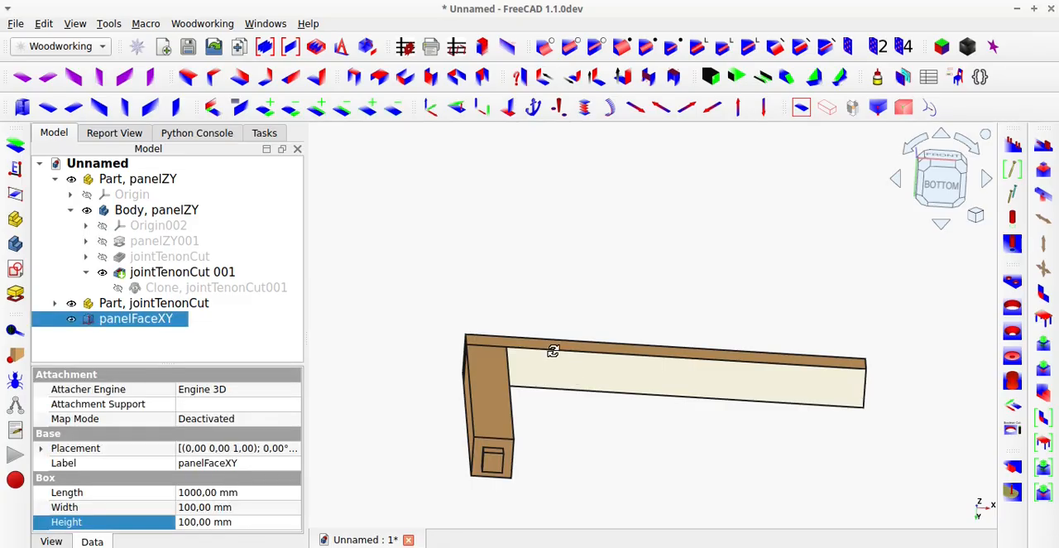
middle_click_drag(553, 350, 532, 415)
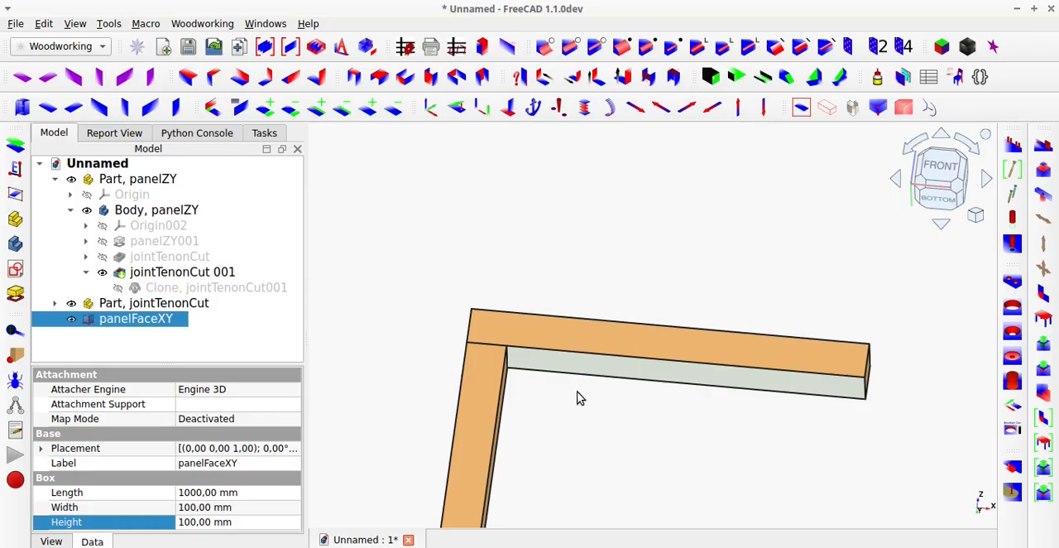
key("space")
middle_click_drag(485, 354, 453, 478)
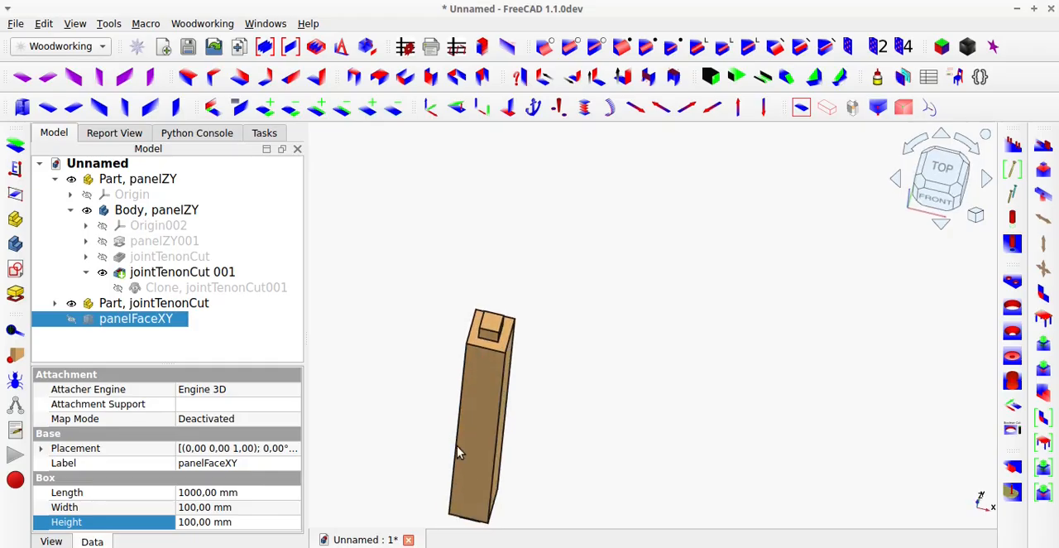
scroll(480, 367, "up", 3)
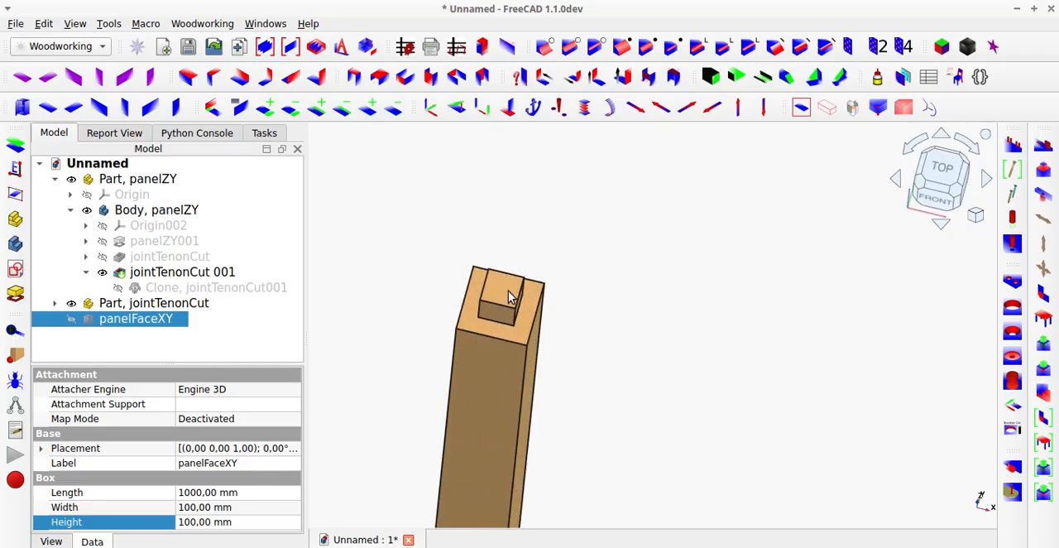
left_click(511, 296, "ctrl")
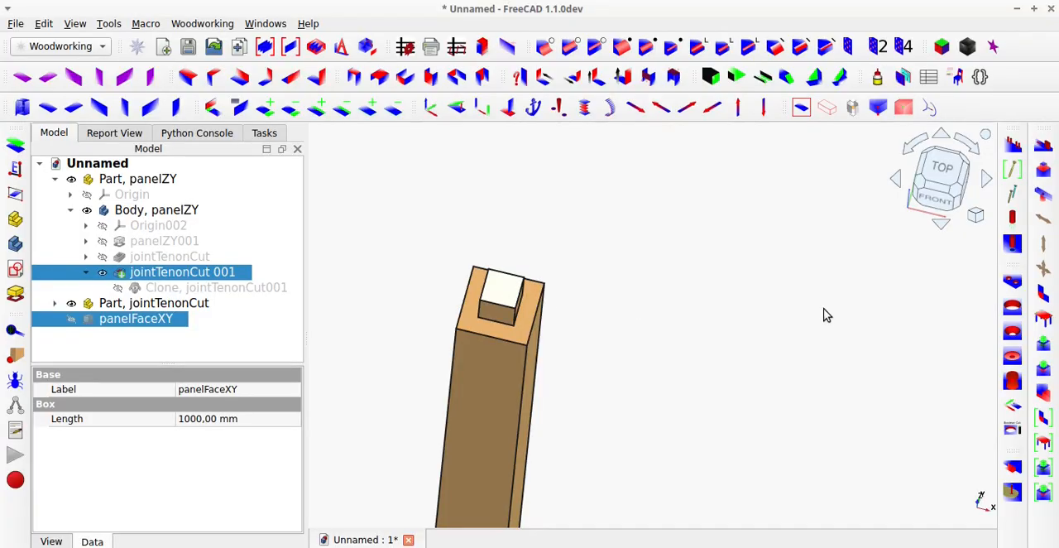
left_click(1046, 203)
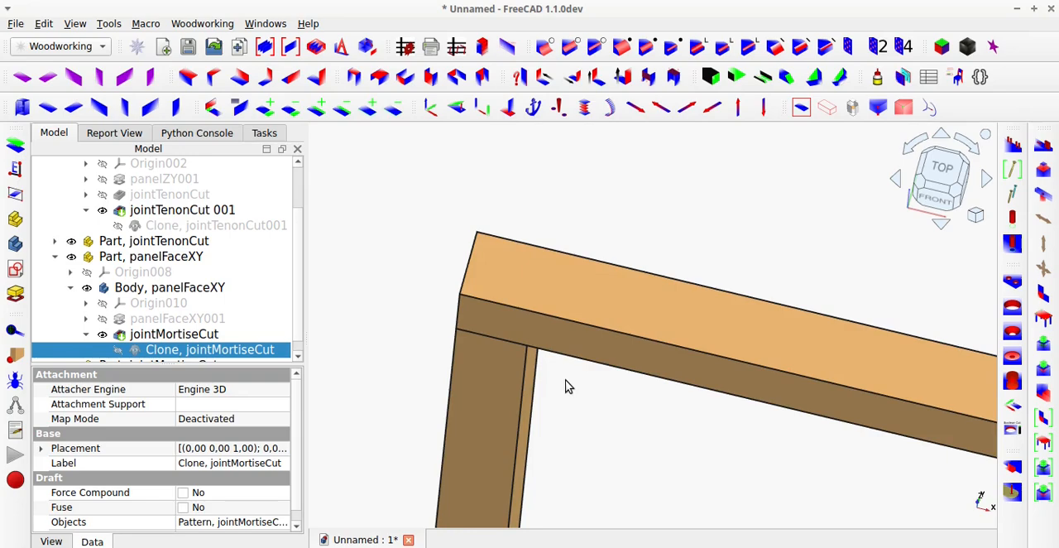
Hide the post and inspect the mortise in the horizontal beam from below and in transparent display, restoring solid display.
scroll(567, 387, "down", 2)
left_click(525, 407)
key("space")
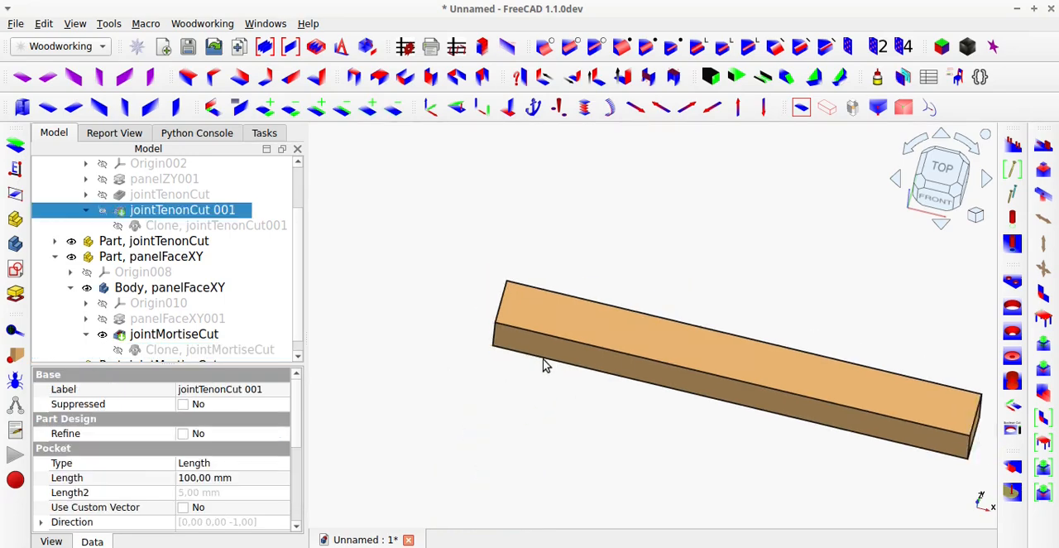
middle_click_drag(547, 364, 628, 228)
middle_click_drag(684, 186, 673, 294)
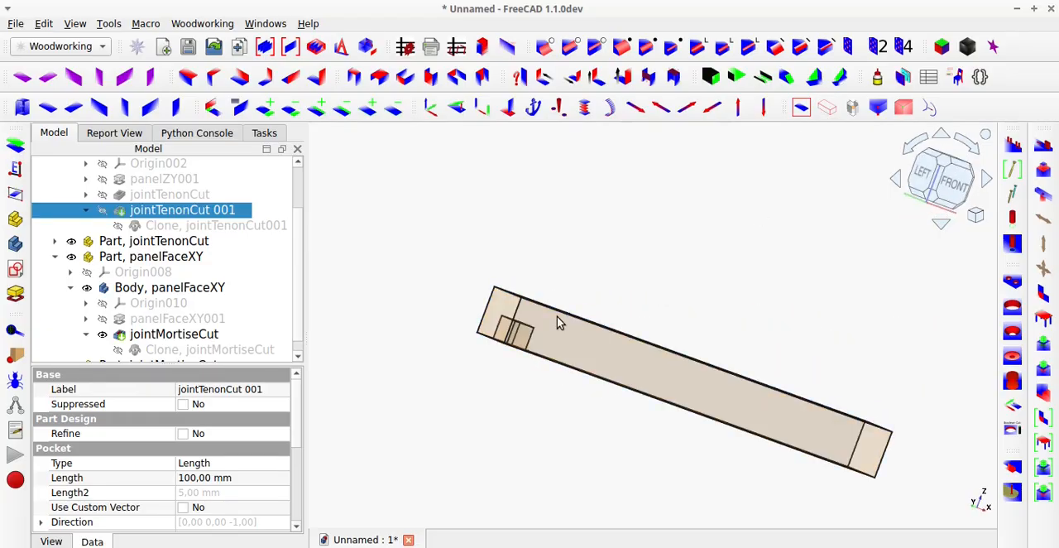
middle_click_drag(558, 319, 562, 360)
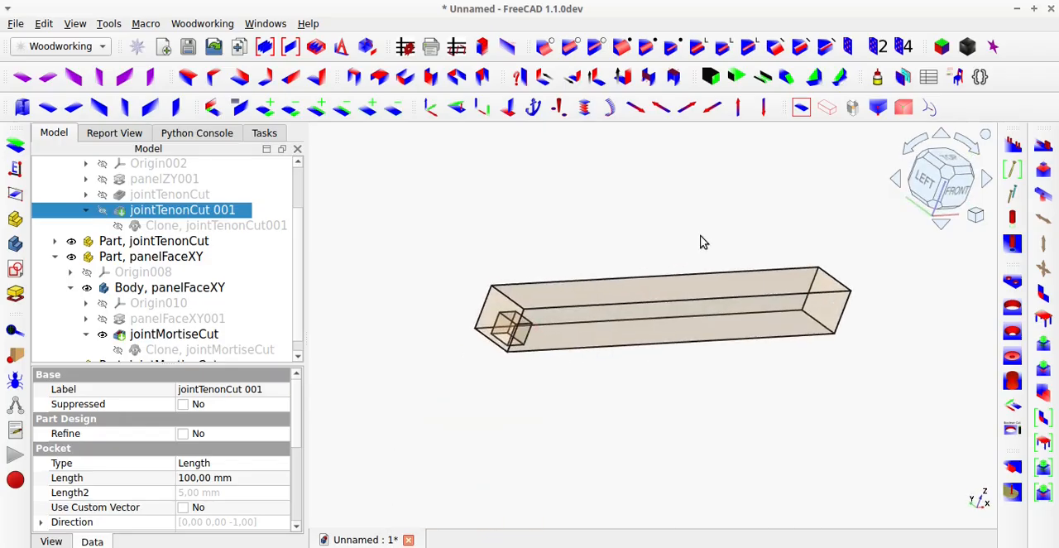
left_click(827, 108)
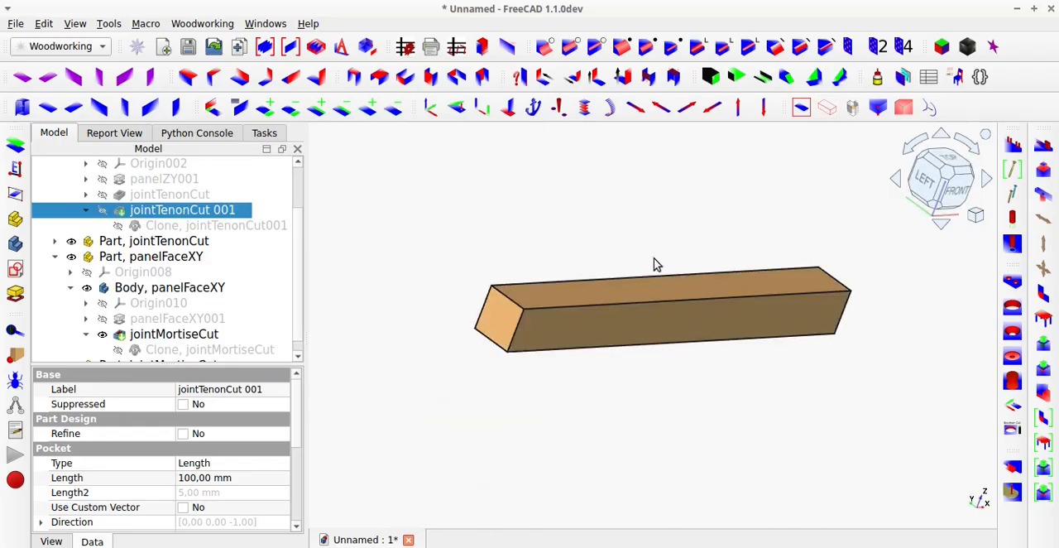
Show the post again and view the assembled mortise and tenon corner from the front.
key("space")
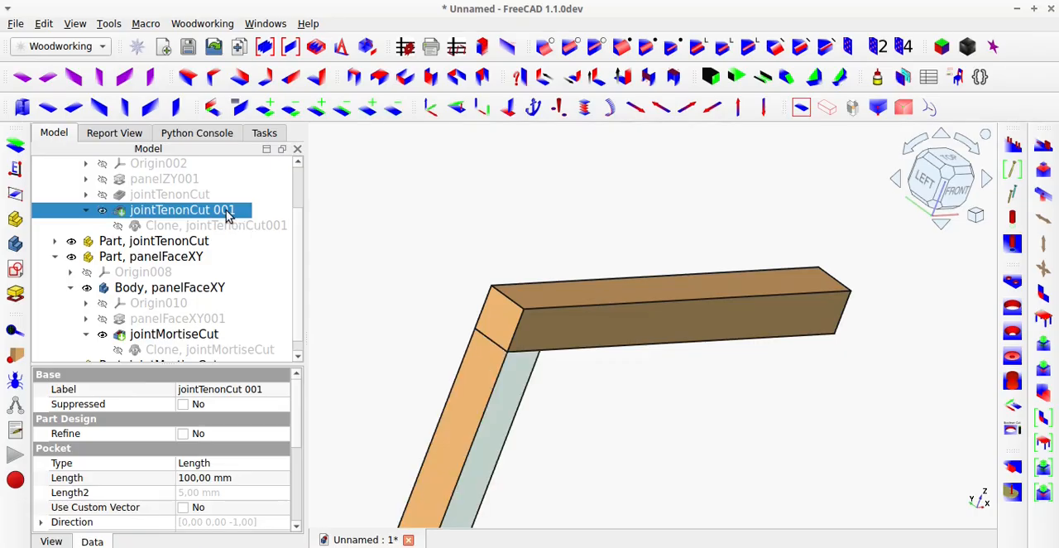
left_click(667, 493)
middle_click_drag(554, 369, 455, 344)
scroll(460, 344, "down", 6)
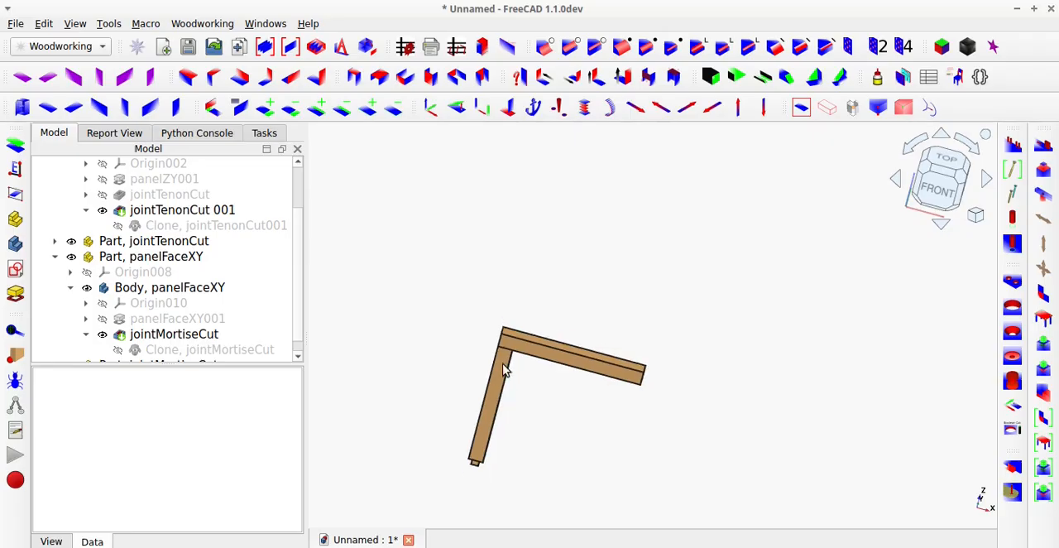
scroll(522, 452, "up", 3)
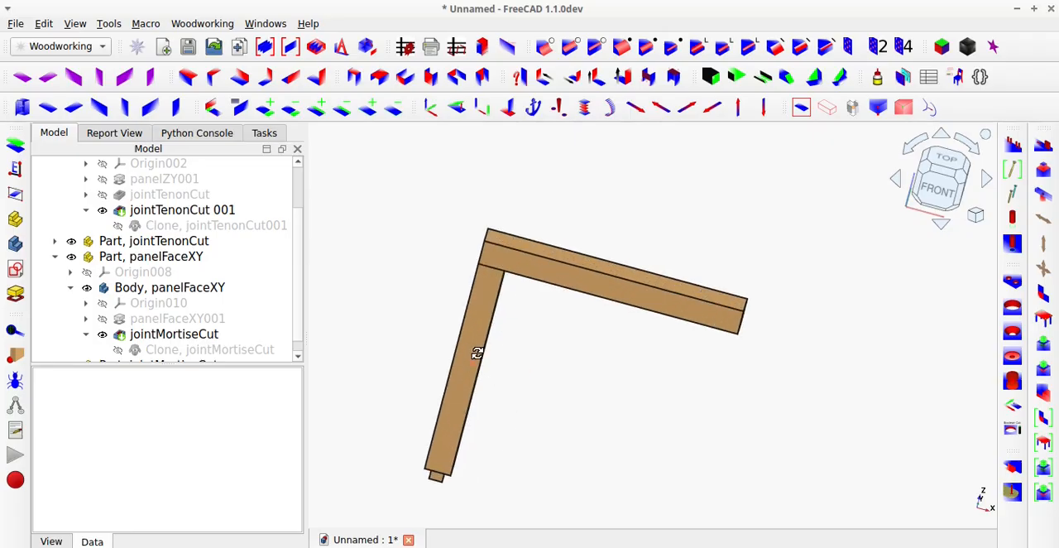
Create a new ZY-oriented post panel from the front face of the existing vertical post.
mouse_move(477, 353)
middle_mouse_down()
mouse_move(543, 270)
mouse_move(480, 360)
middle_mouse_up()
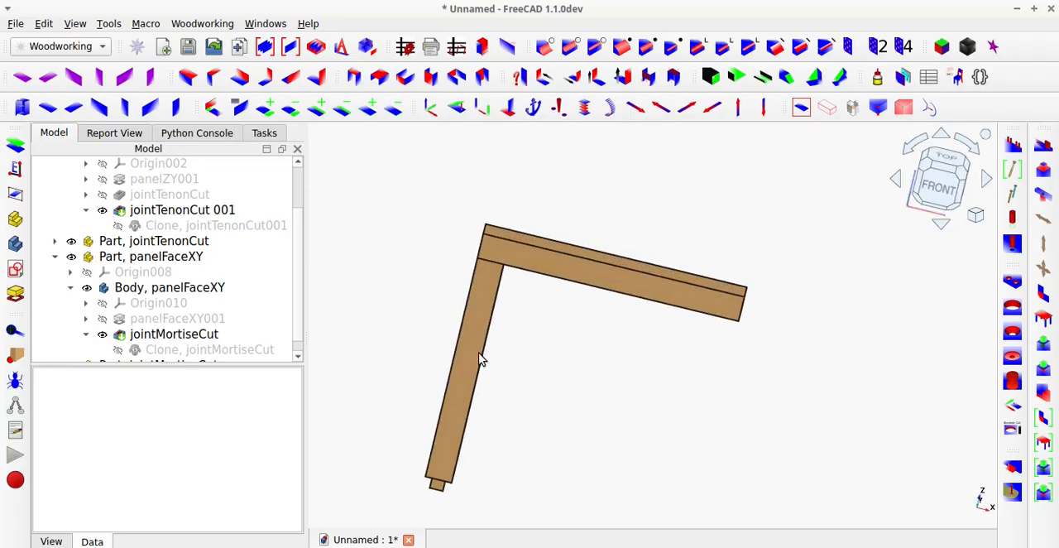
left_click(474, 366)
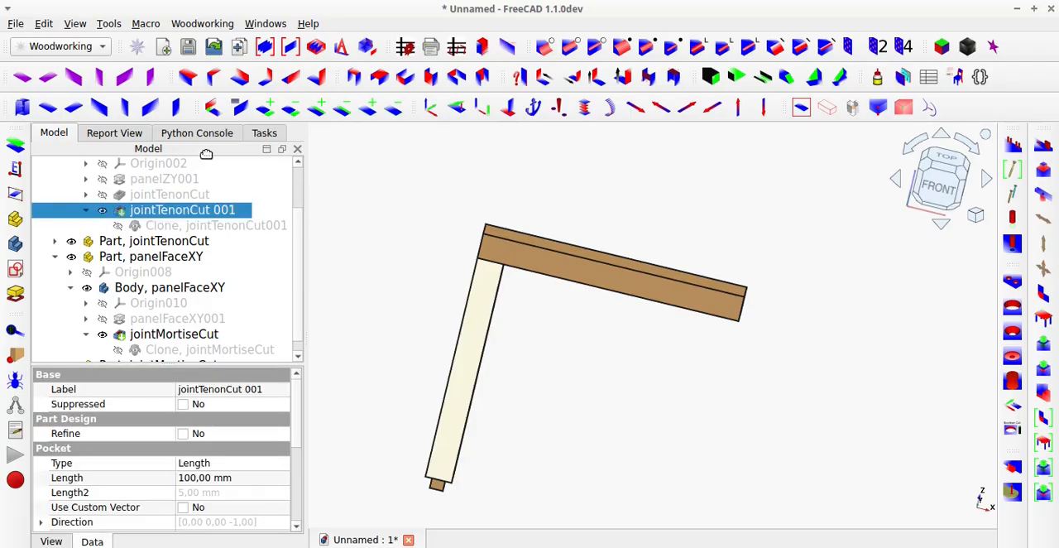
left_click(154, 77)
scroll(169, 339, "down", 1)
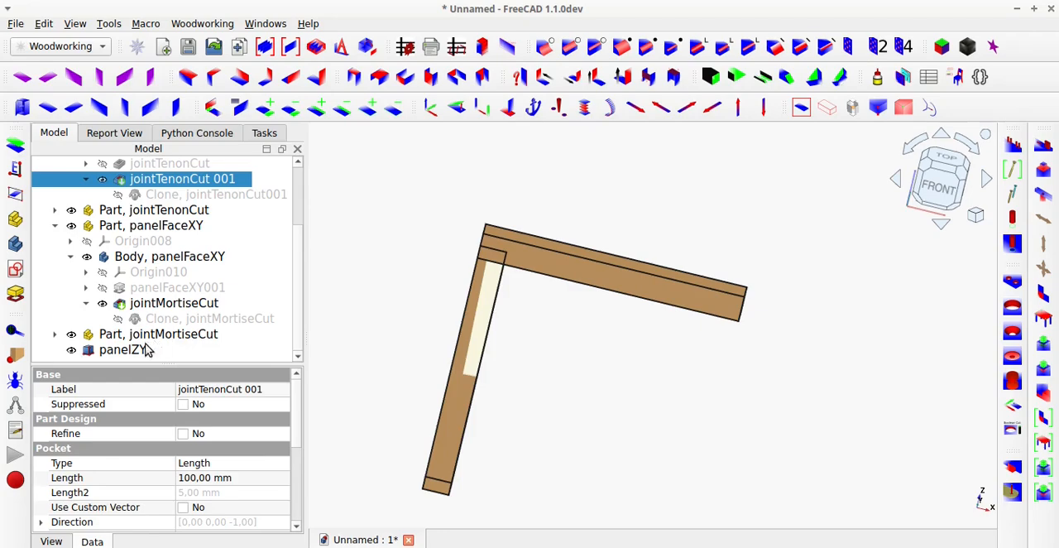
left_click(136, 349)
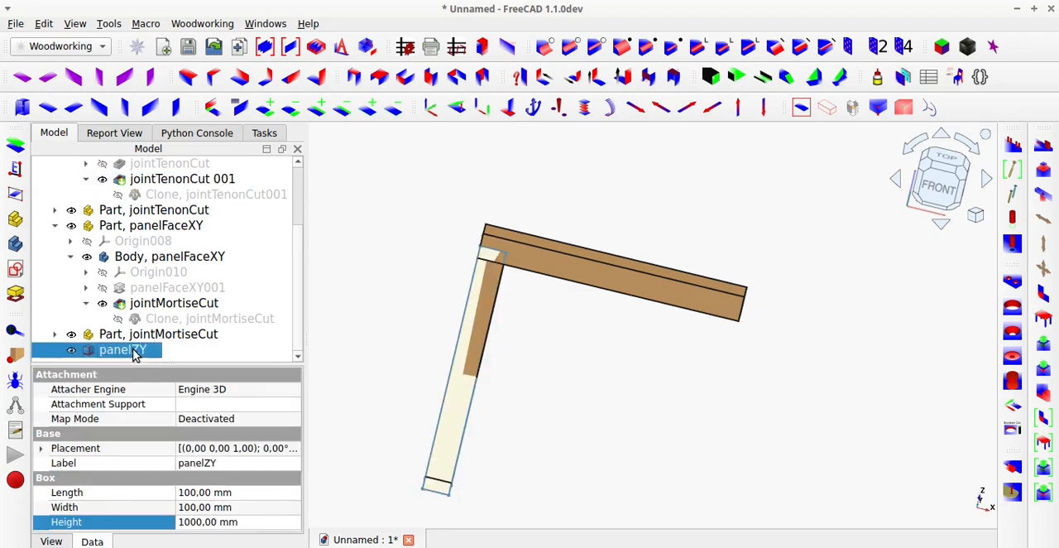
Move the new post in the positive X direction so it stands under the middle part of the horizontal beam.
left_click(634, 109)
left_click(635, 108)
left_click(634, 115)
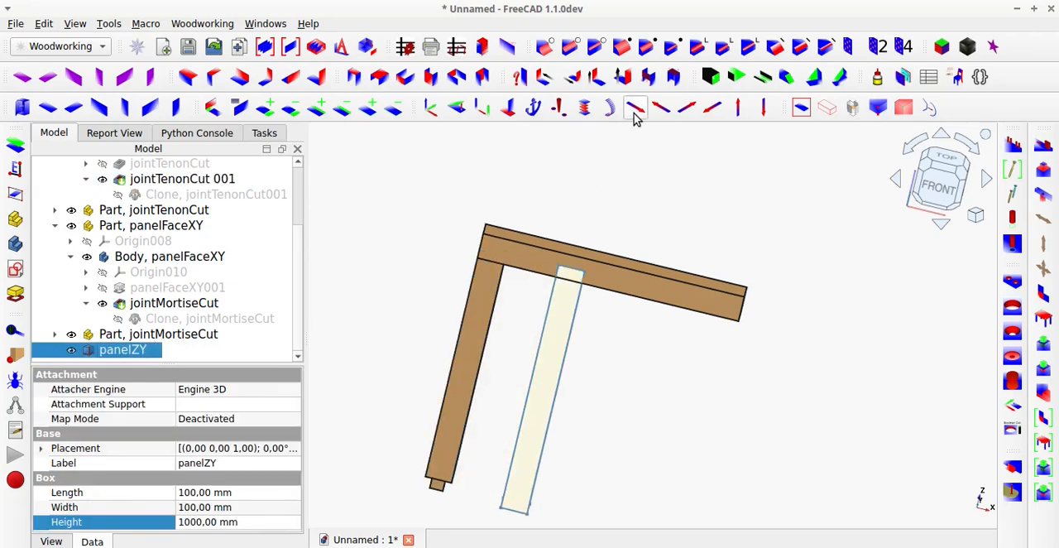
left_click(635, 116)
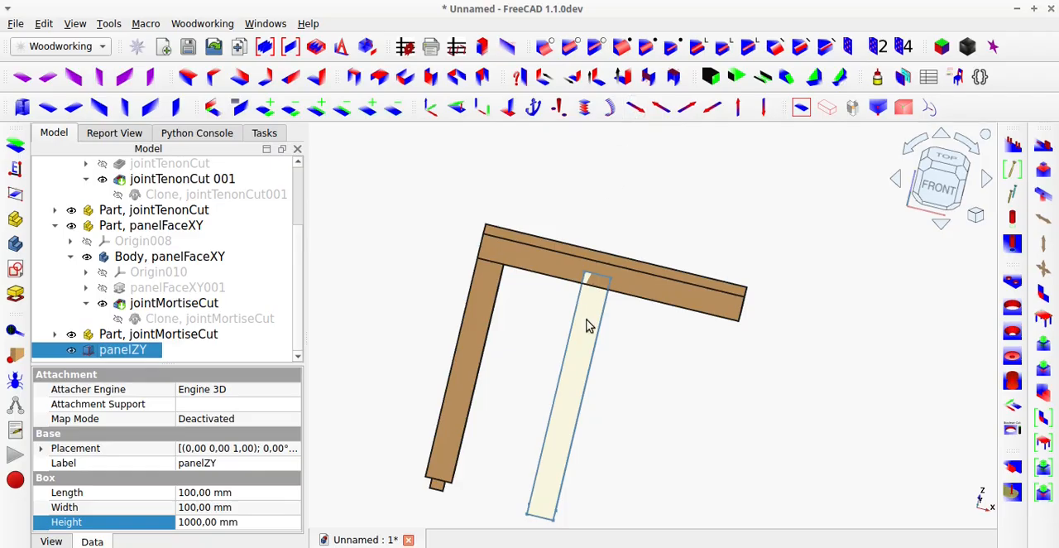
middle_click_drag(587, 324, 542, 328)
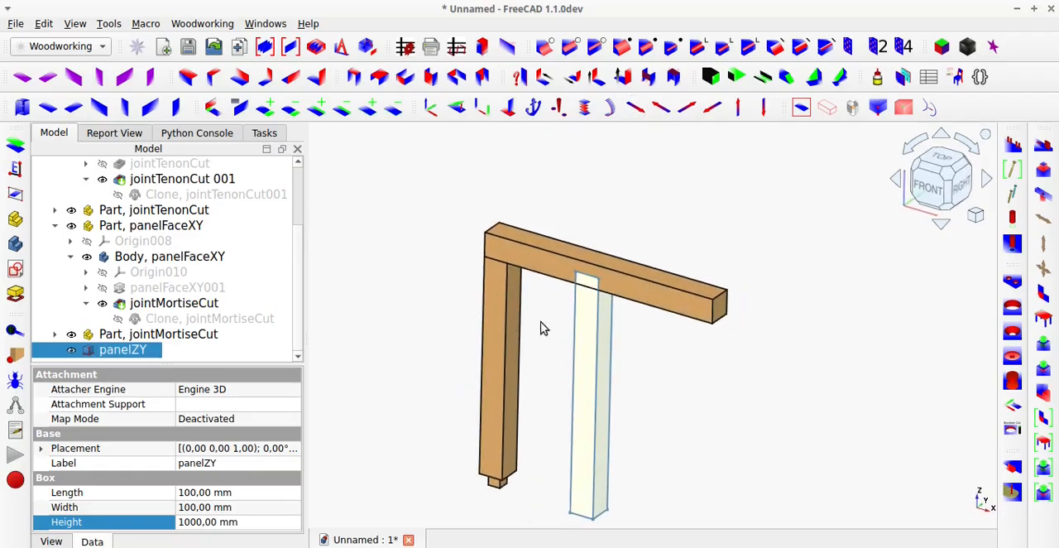
Hide the horizontal beam and cut tenons on the new post's top and bottom faces with jointTenonCut, reusing the existing jointTenonCut pattern.
left_click(636, 299)
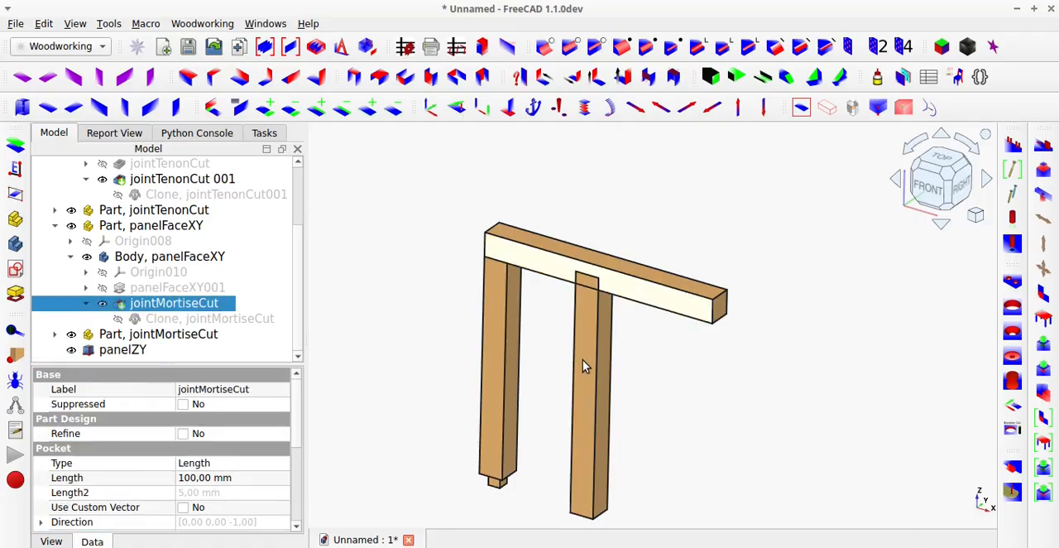
key("space")
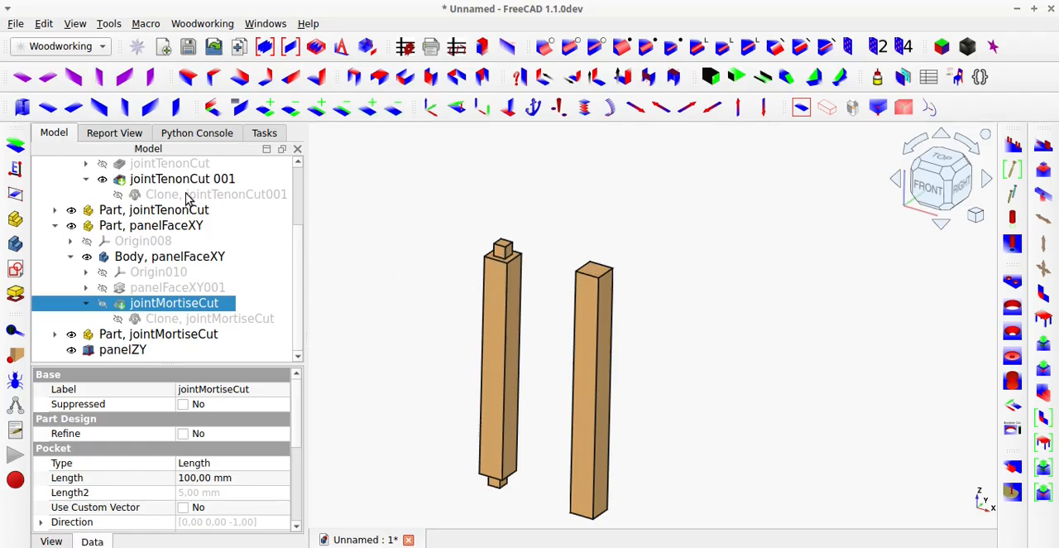
scroll(182, 211, "up", 2)
scroll(182, 212, "down", 1)
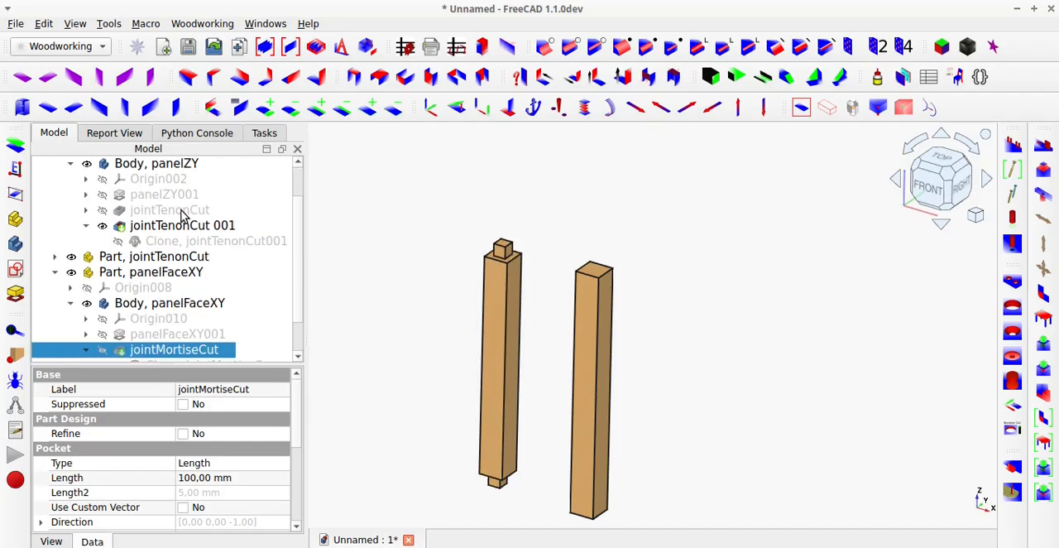
left_click(55, 257)
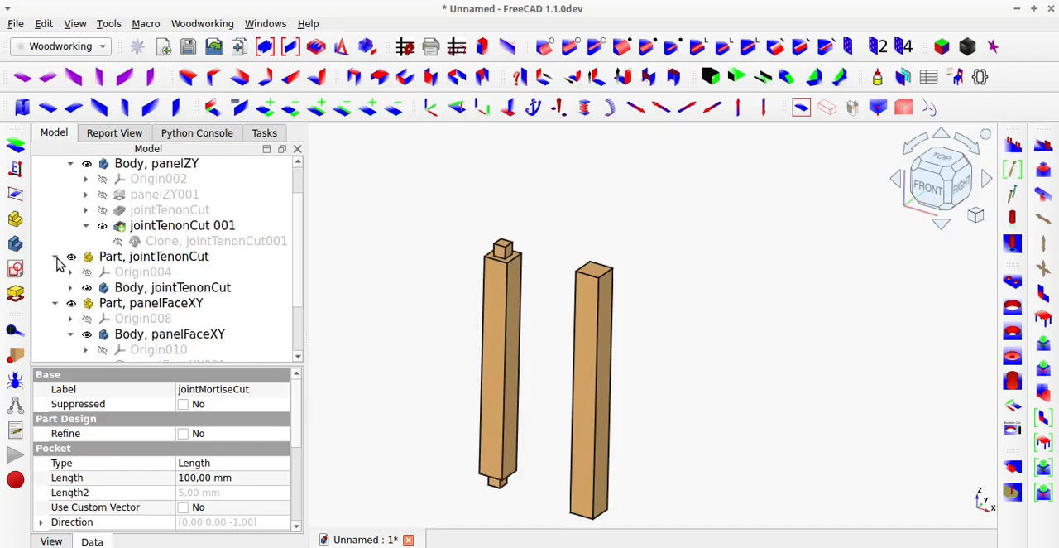
left_click(70, 288)
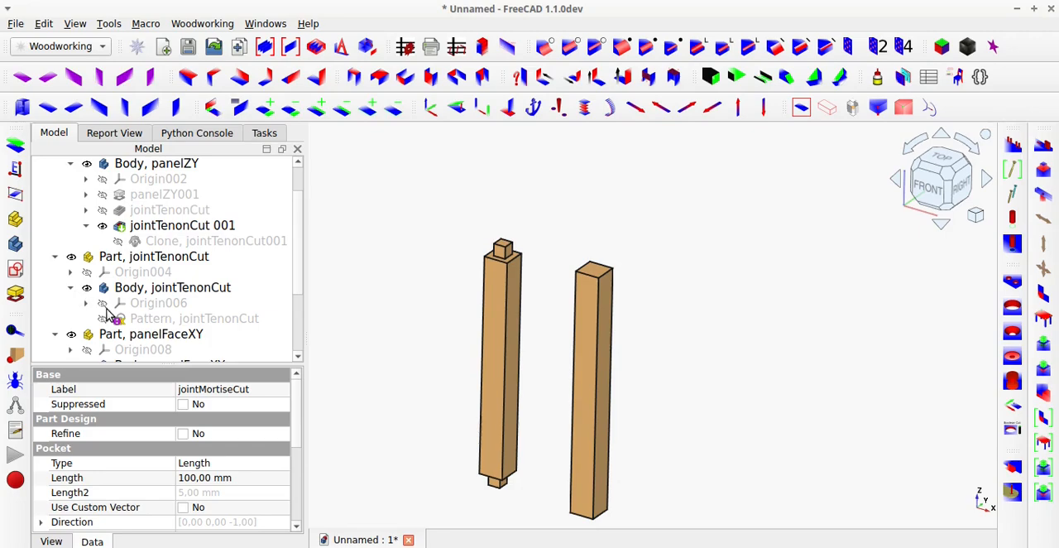
left_click(147, 321)
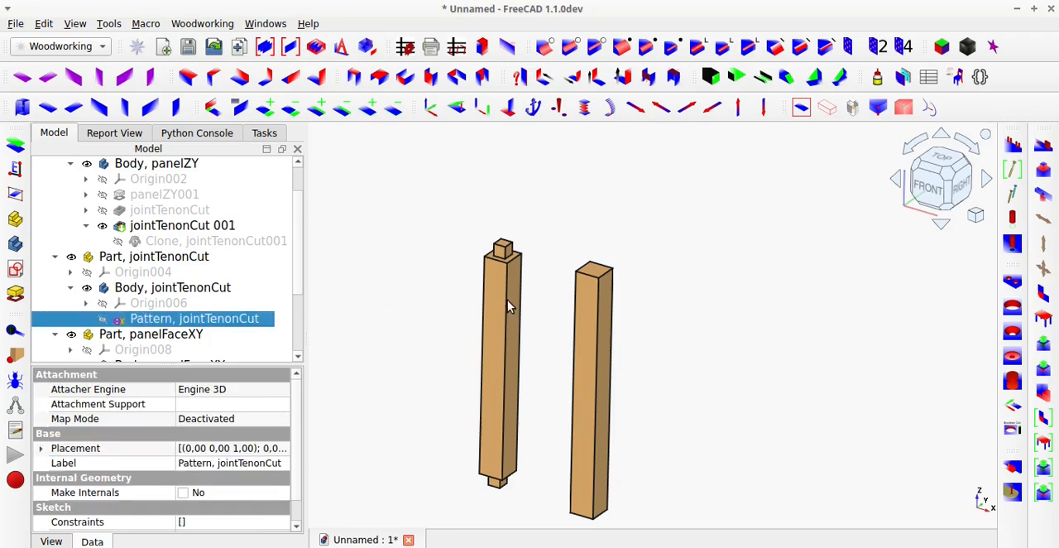
left_click(592, 270, "ctrl")
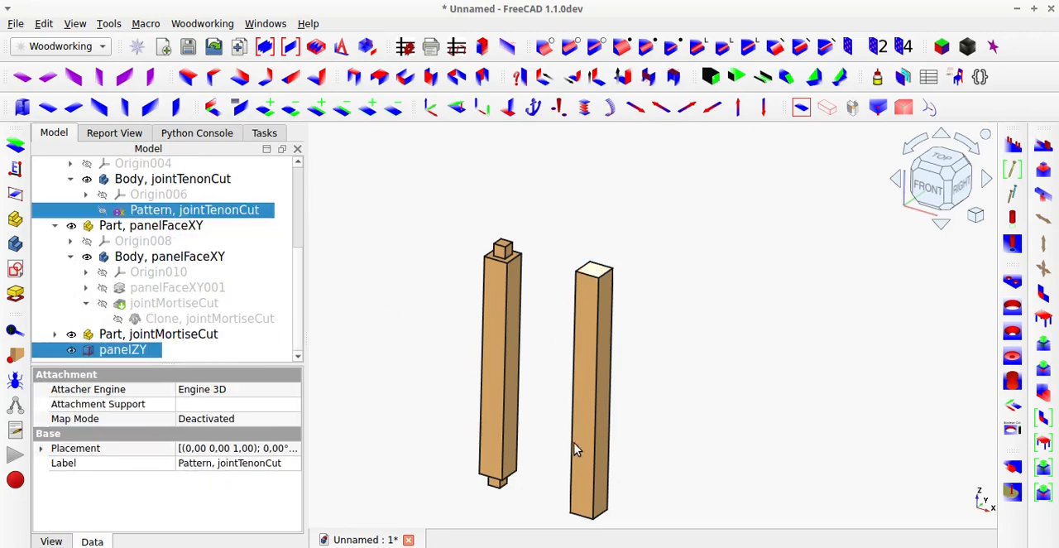
middle_click_drag(575, 442, 601, 322)
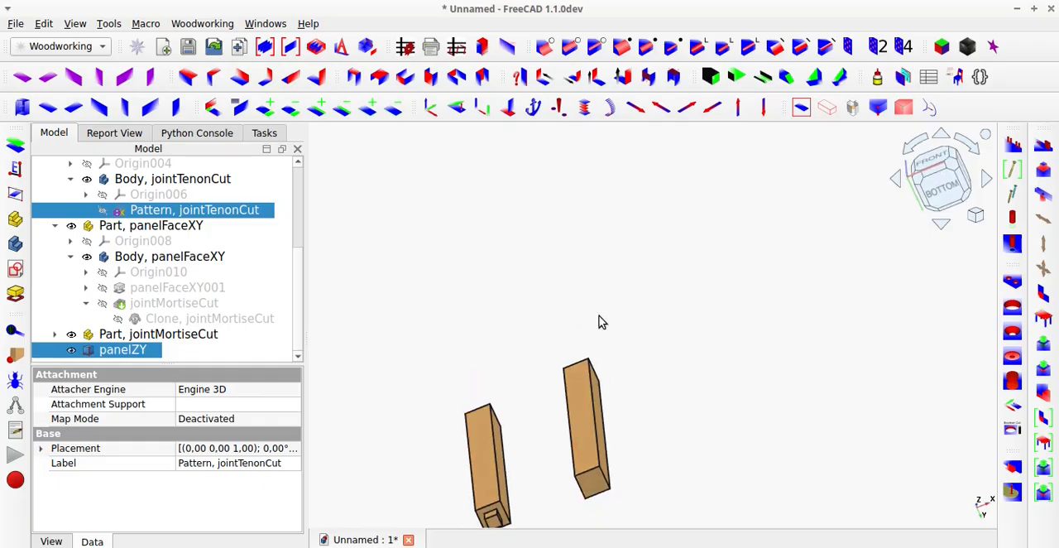
left_click(594, 487, "ctrl")
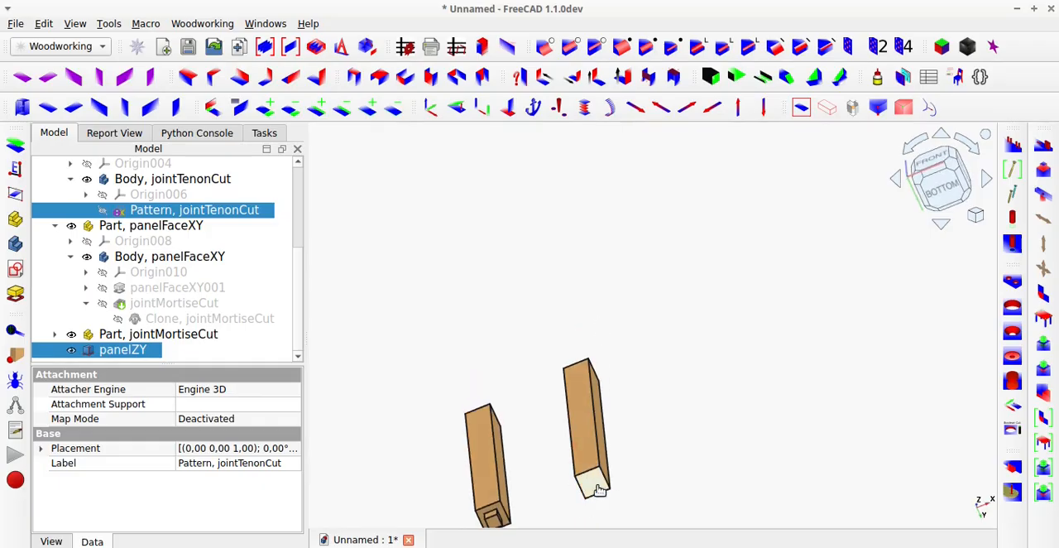
left_click(1046, 172)
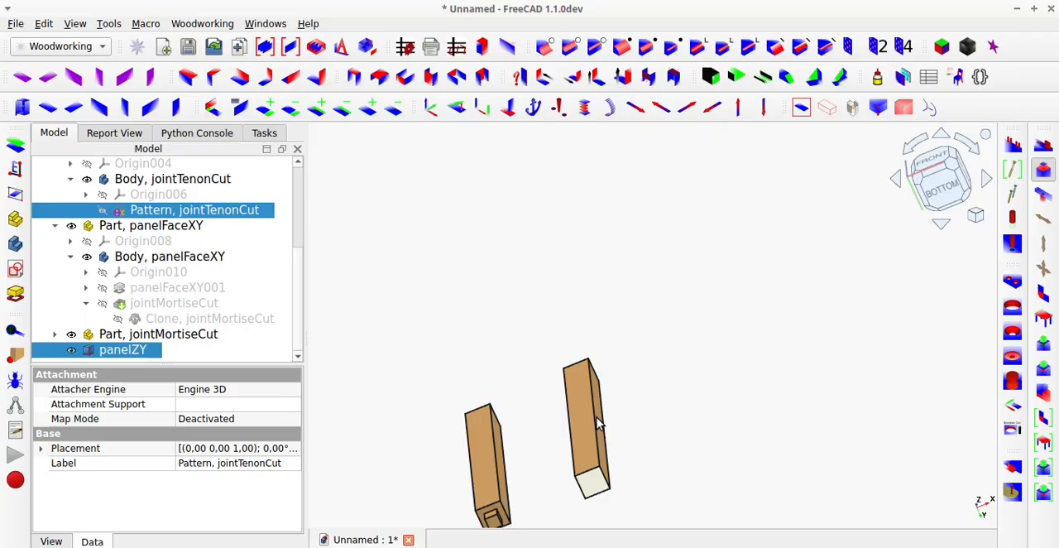
middle_click_drag(588, 411, 556, 542)
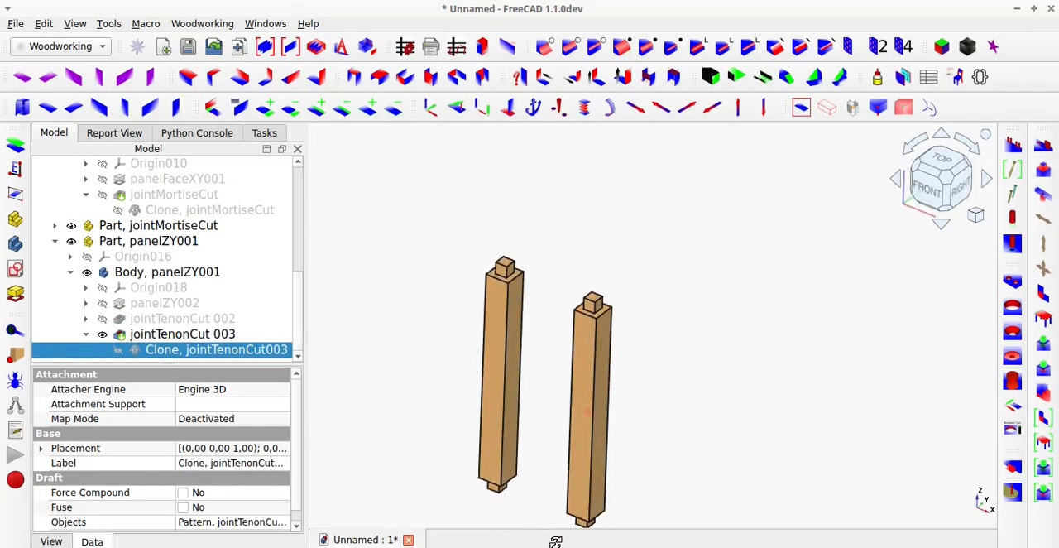
Show the horizontal beam again and view the two-post assembly from below.
left_click(175, 196)
key("space")
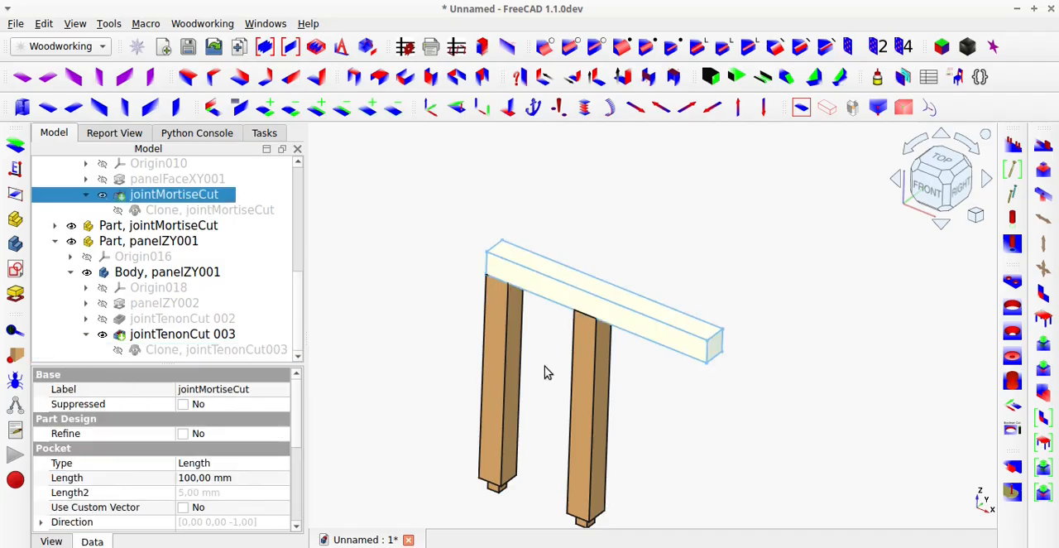
middle_click_drag(579, 395, 598, 290)
left_click(589, 263)
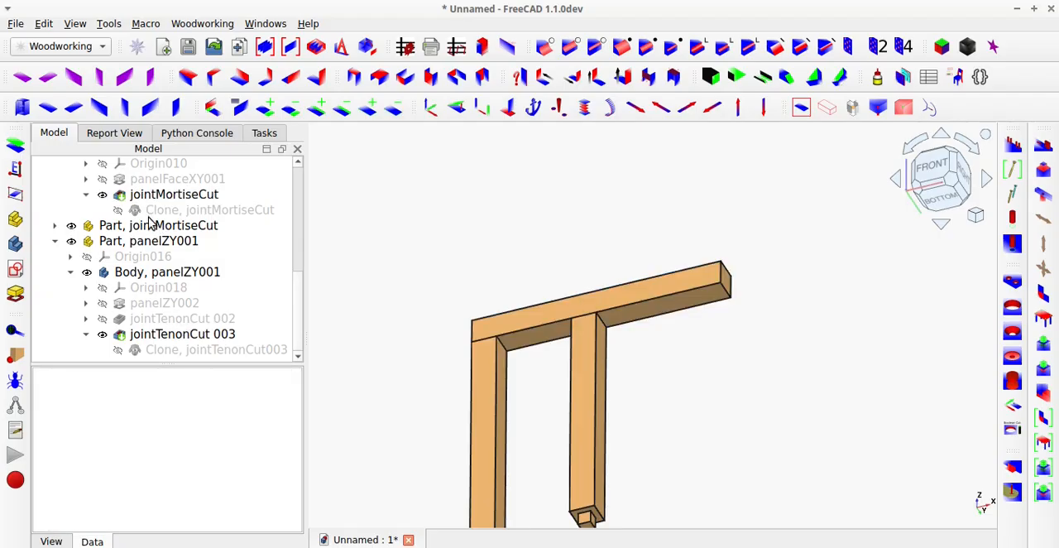
Cut a second mortise into the beam's underside with jointMortiseCut, reusing the jointMortiseCut pattern and the top face of the new post's tenon.
left_click(55, 226)
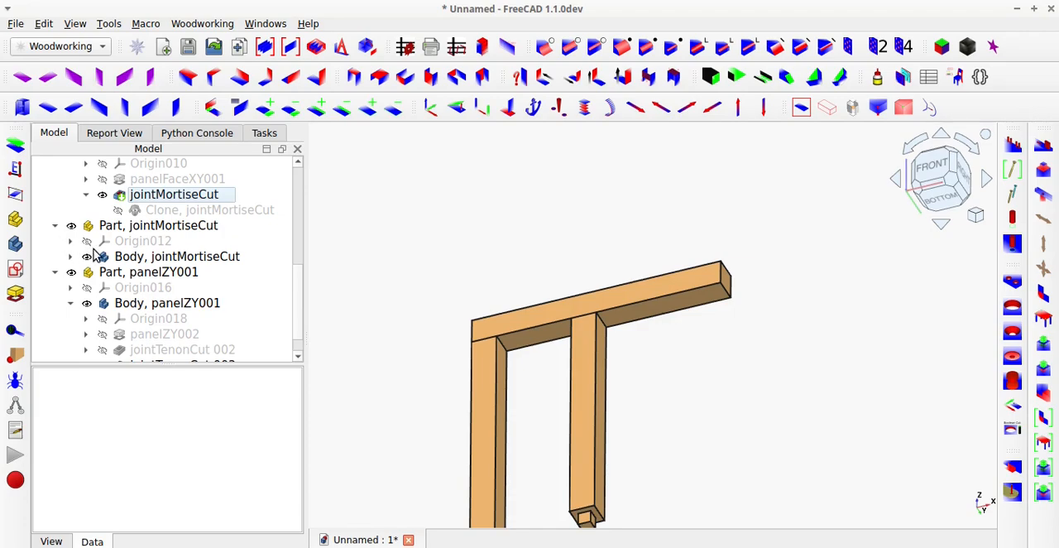
left_click(71, 256)
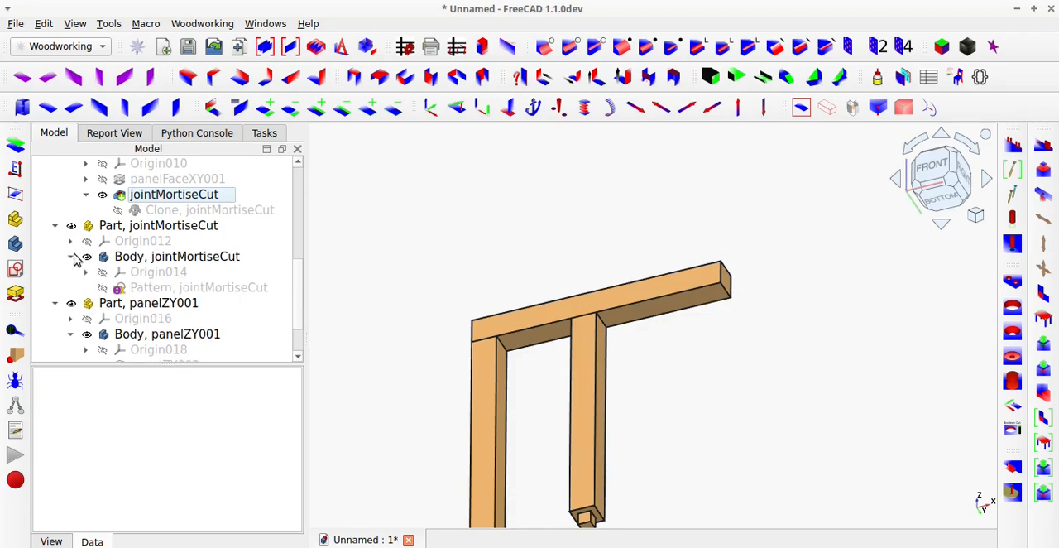
left_click(177, 288)
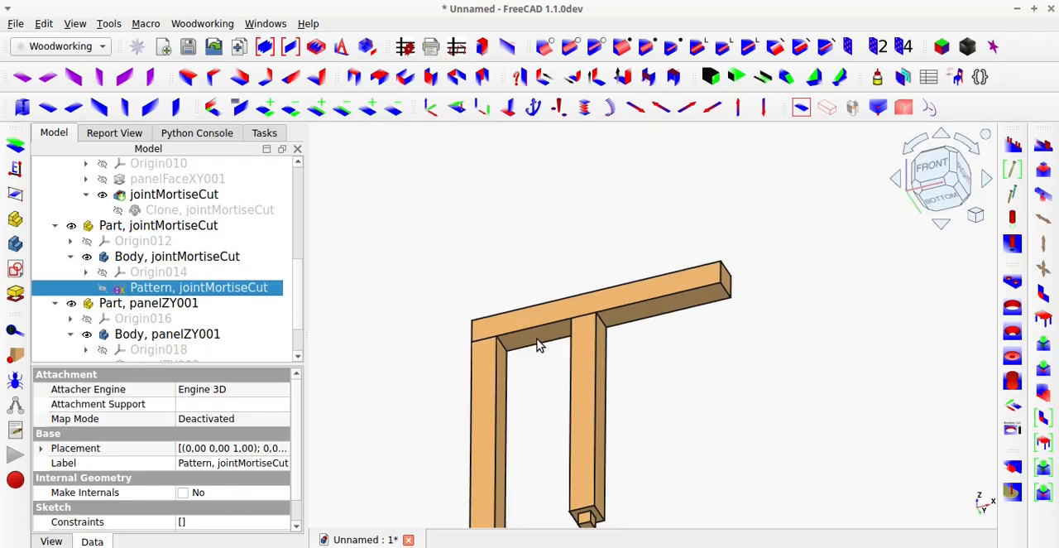
middle_click_drag(570, 399, 627, 367)
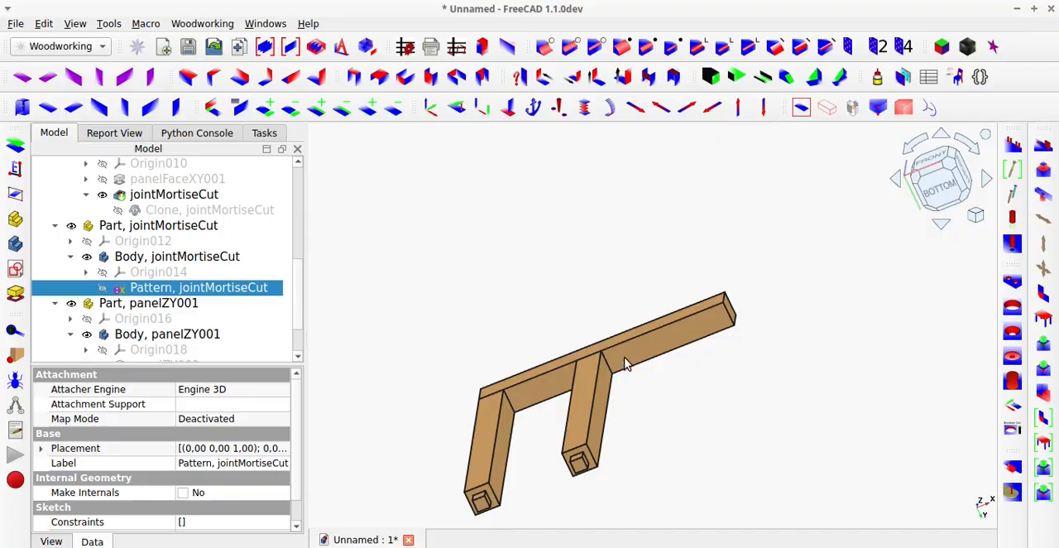
left_click(638, 357, "ctrl")
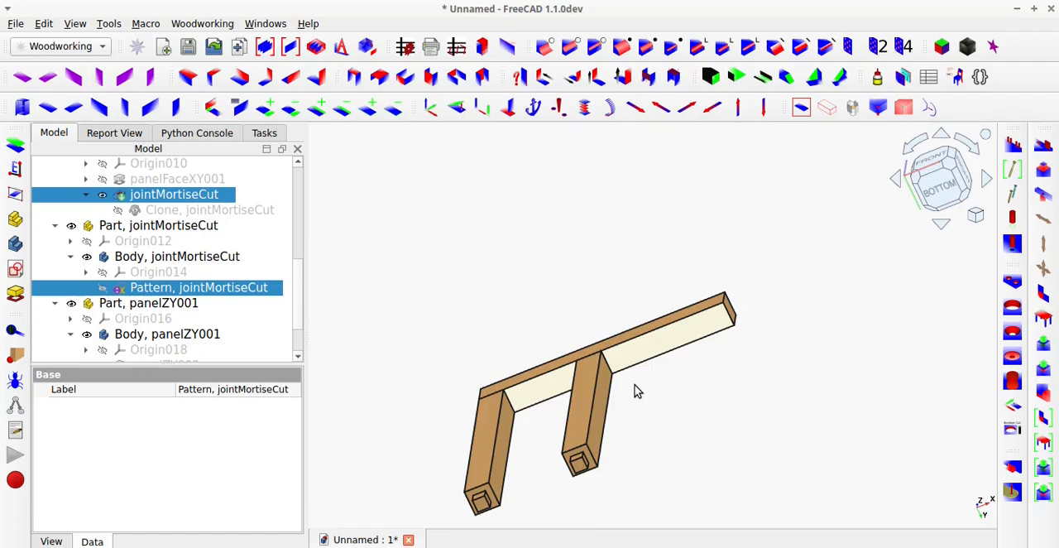
key("space")
key("0")
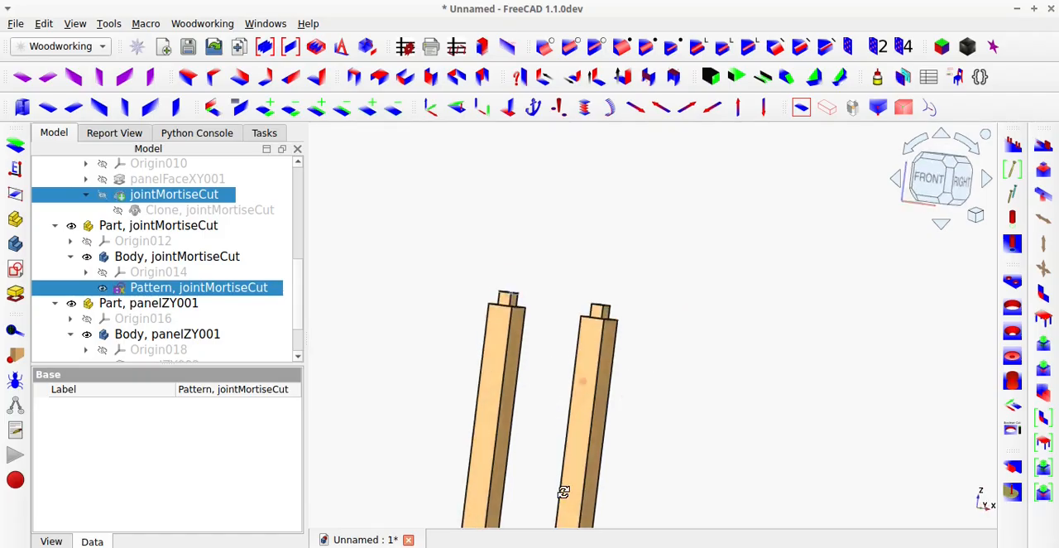
scroll(602, 324, "up", 2)
left_click(603, 317, "ctrl")
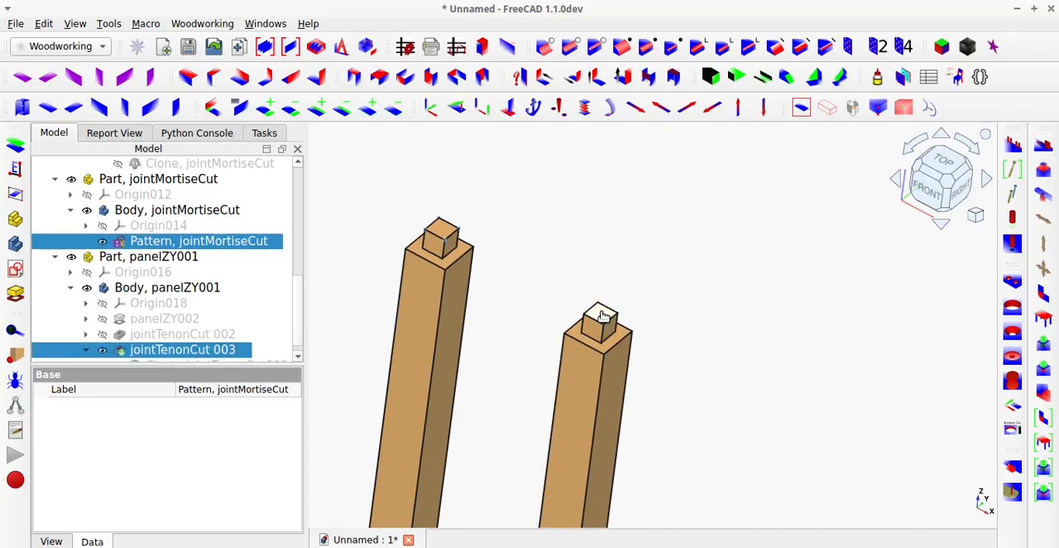
left_click(1045, 199)
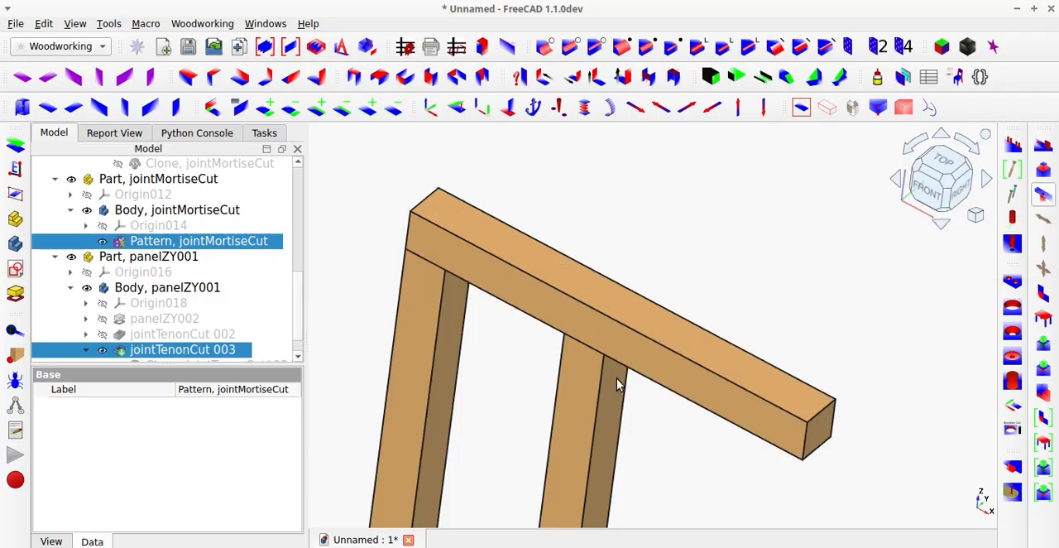
Hide both posts and examine the mortises in the horizontal beam from other angles.
left_click(579, 384)
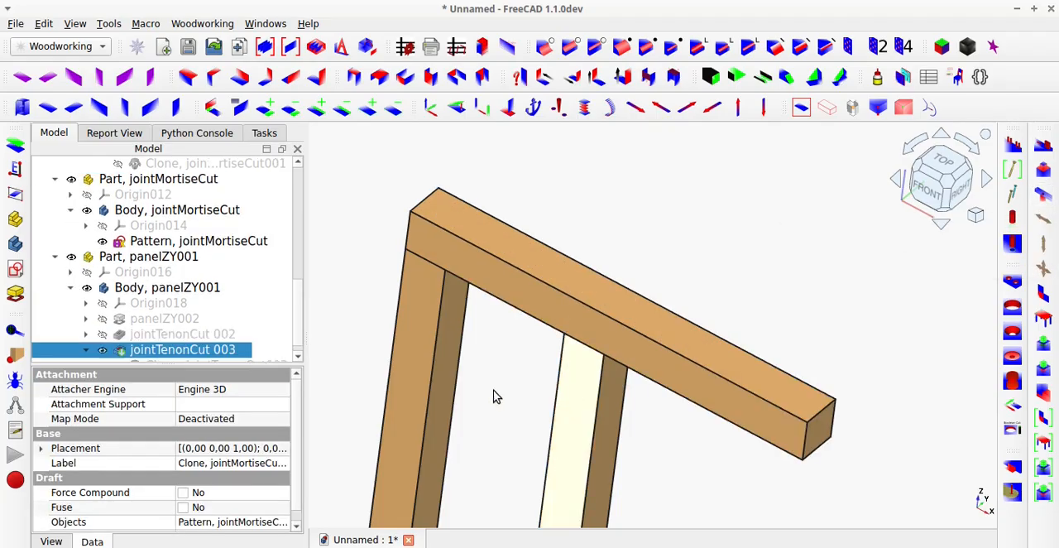
key("space")
left_click(418, 367)
key("space")
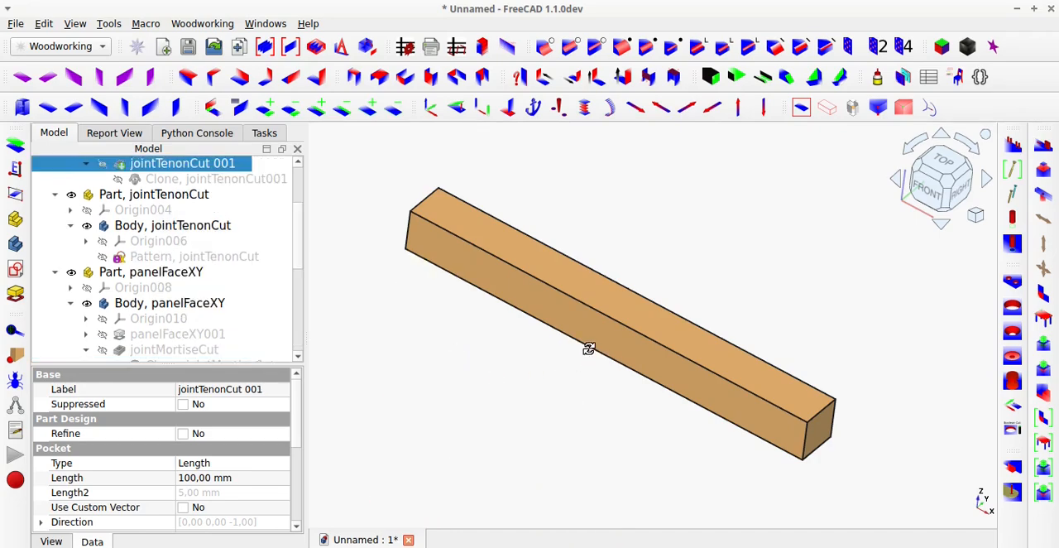
middle_click_drag(587, 349, 568, 414)
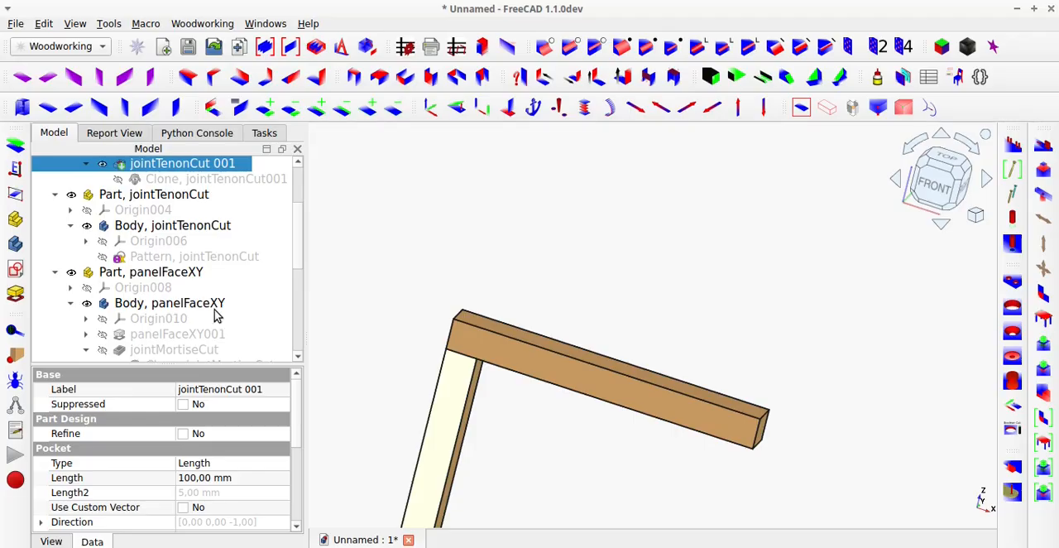
Show the second post again and examine both mortise and tenon joints in transparent display.
scroll(215, 313, "down", 1)
scroll(215, 314, "down", 2)
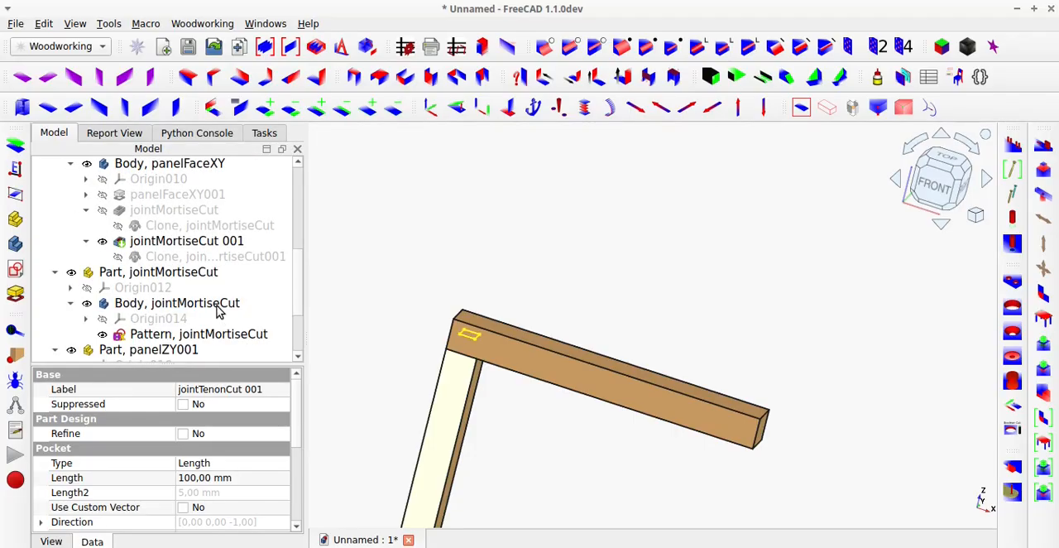
scroll(218, 312, "down", 1)
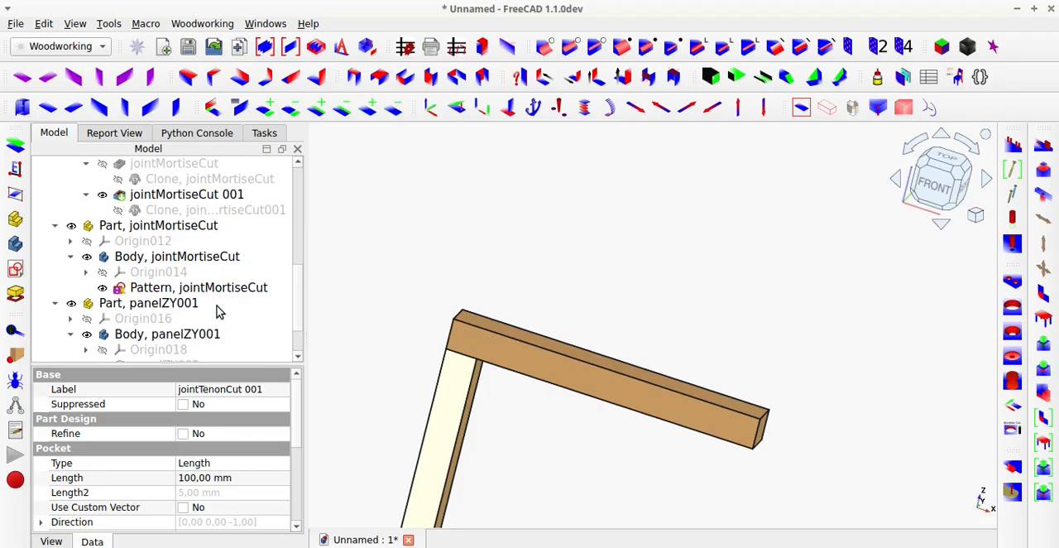
scroll(218, 311, "down", 2)
left_click(219, 333)
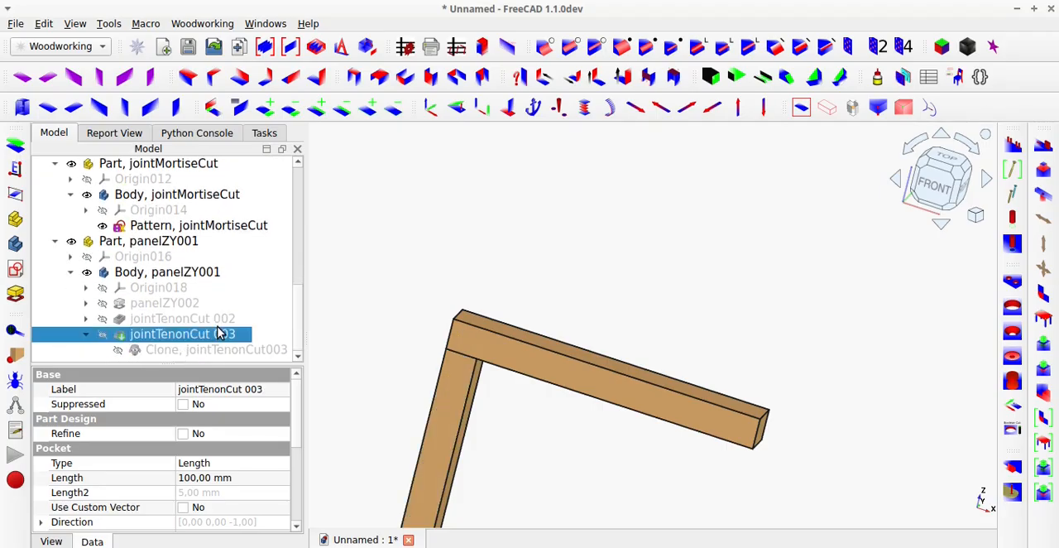
key("space")
left_click(558, 283)
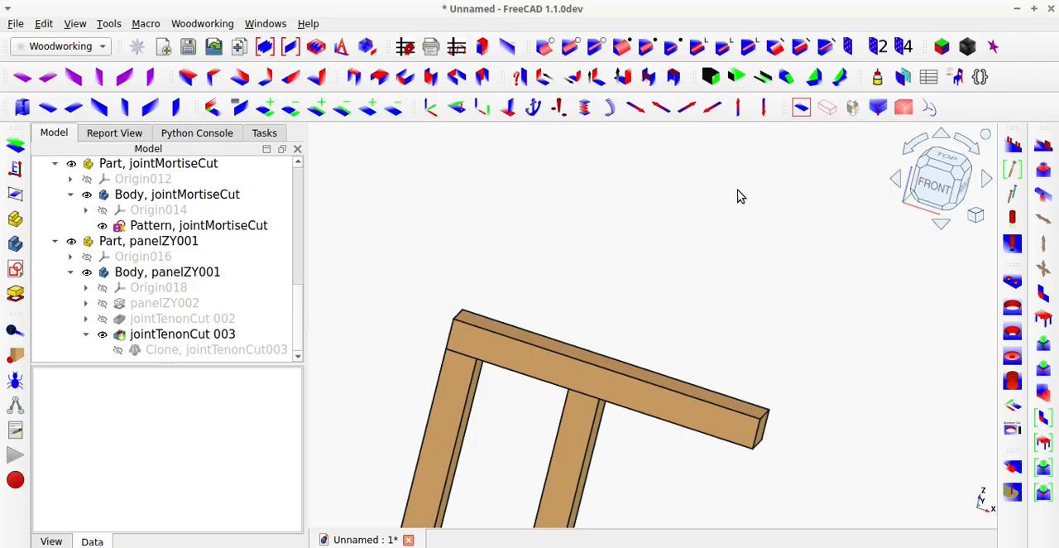
left_click(829, 108)
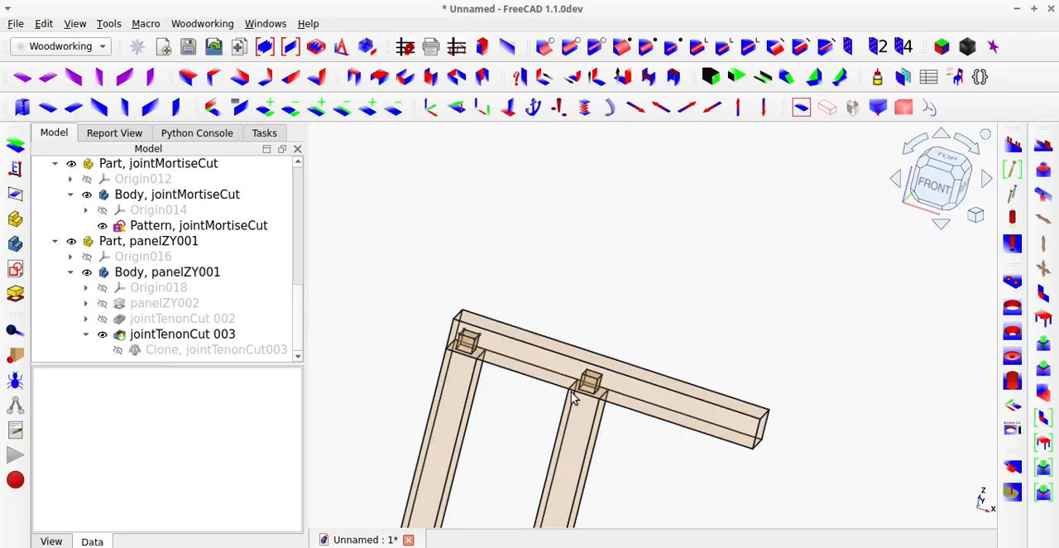
Enlarge the model tree and collapse the panelZY, jointTenonCut, panelFaceXY, jointMortiseCut and panelZY001 parts.
middle_click_drag(574, 399, 519, 419)
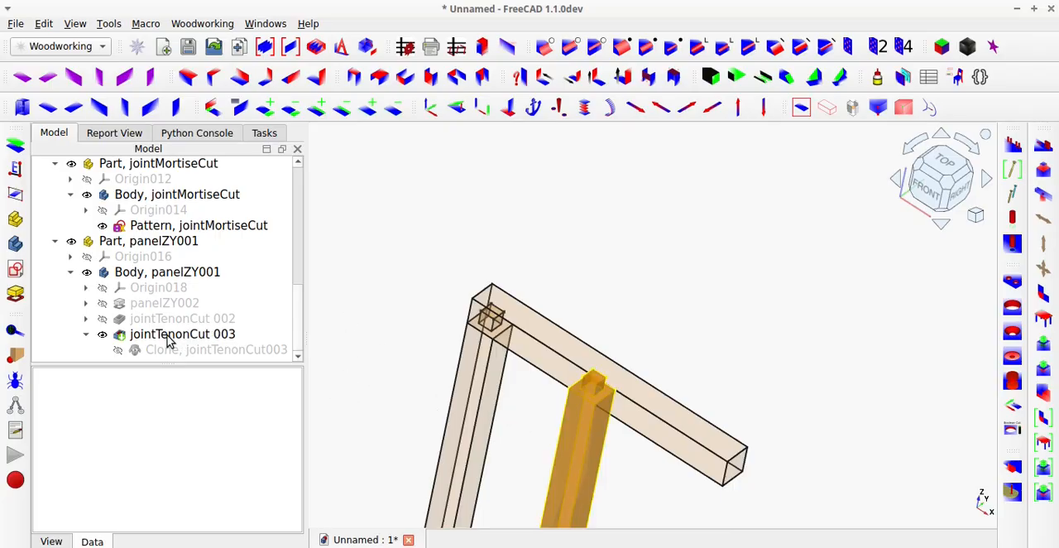
scroll(168, 344, "up", 4)
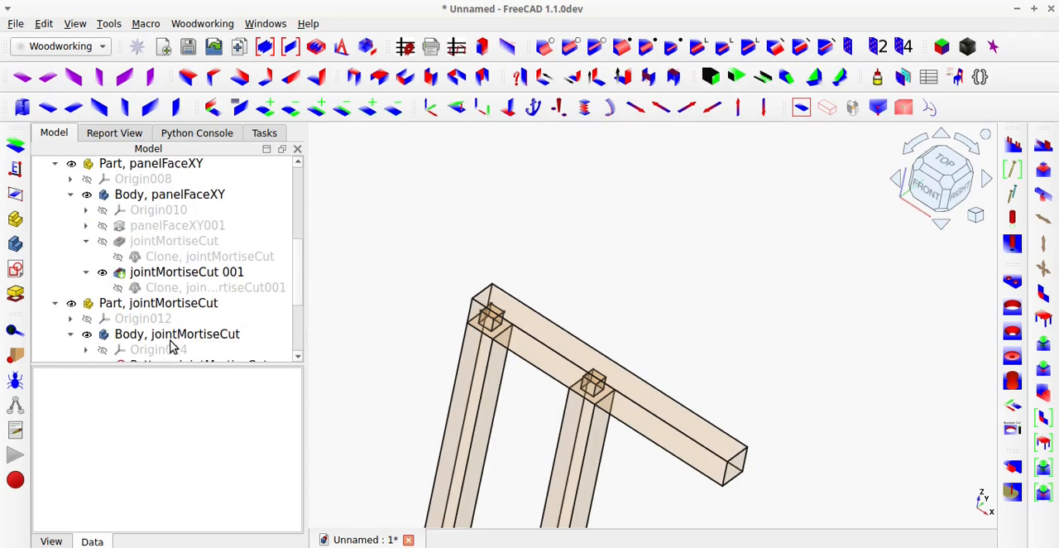
scroll(172, 343, "up", 1)
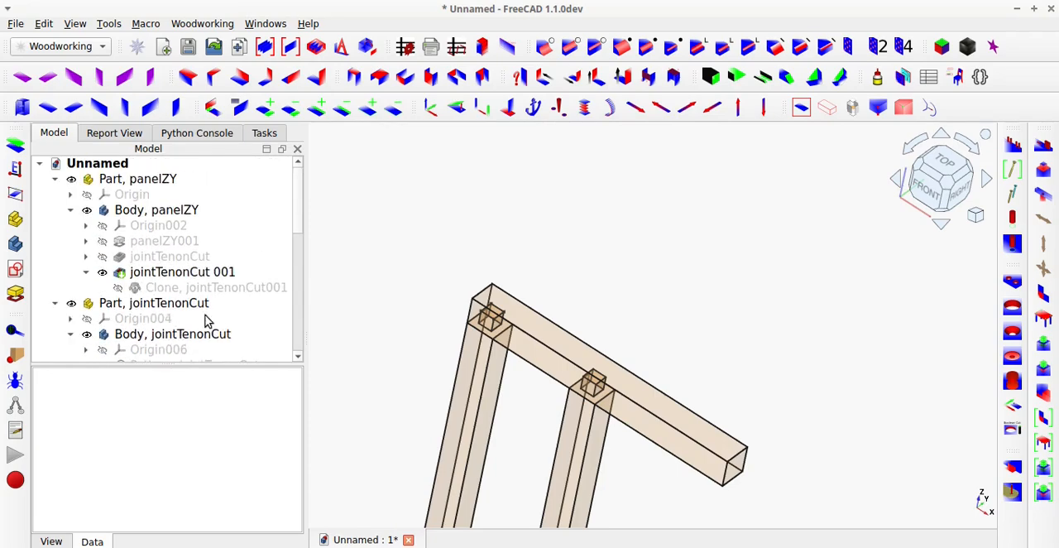
left_click_drag(218, 364, 220, 497)
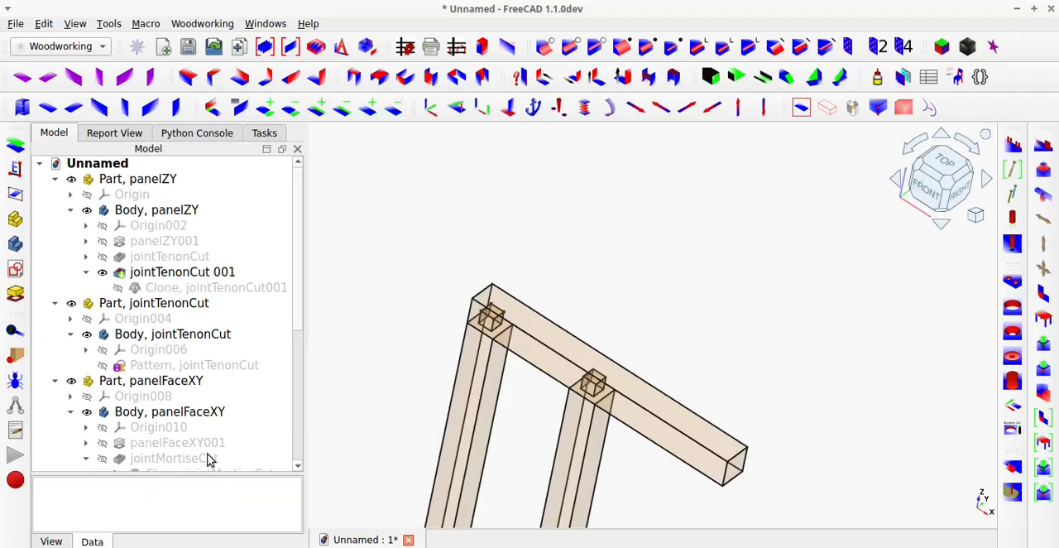
left_click(56, 304)
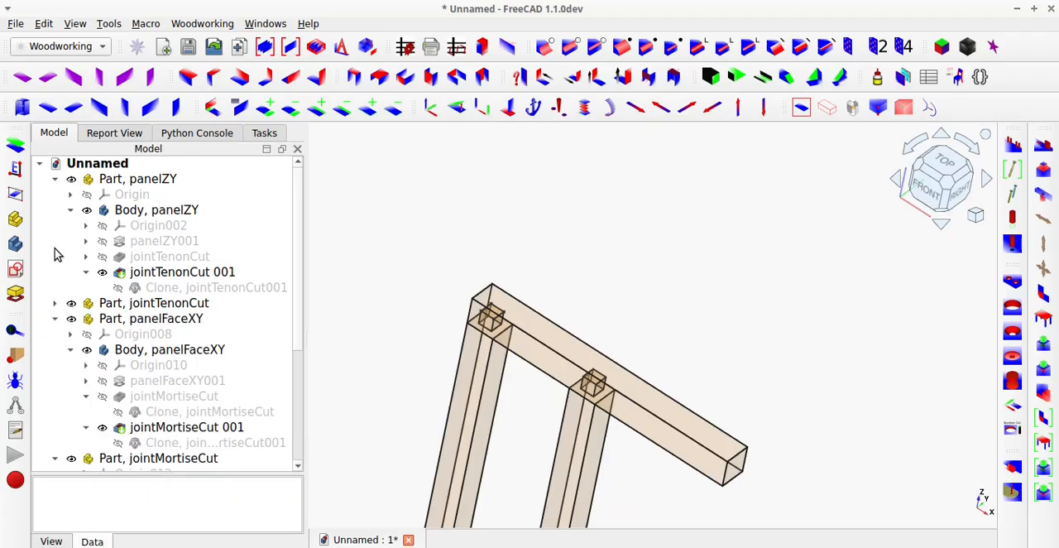
left_click(54, 178)
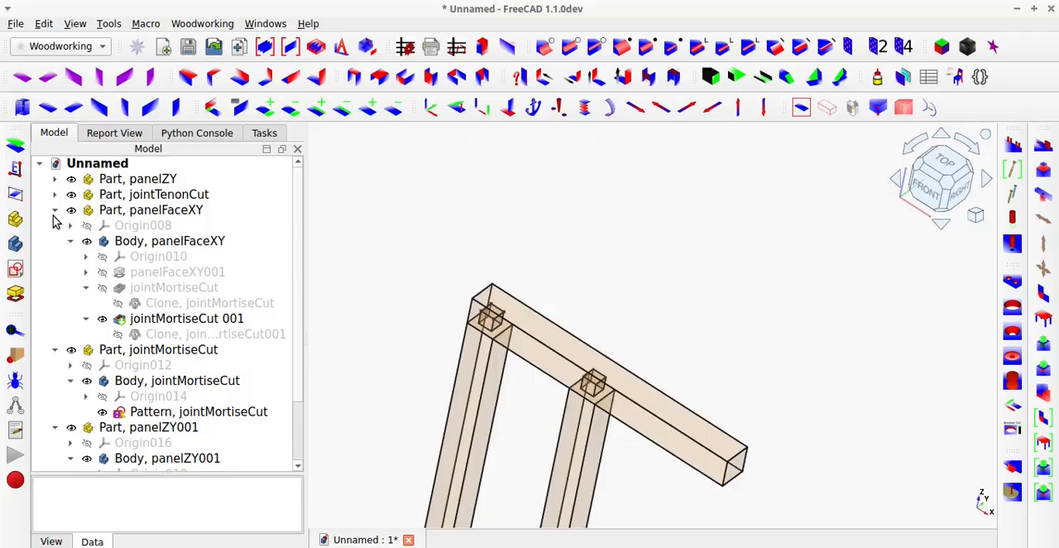
left_click(55, 212)
left_click(56, 226)
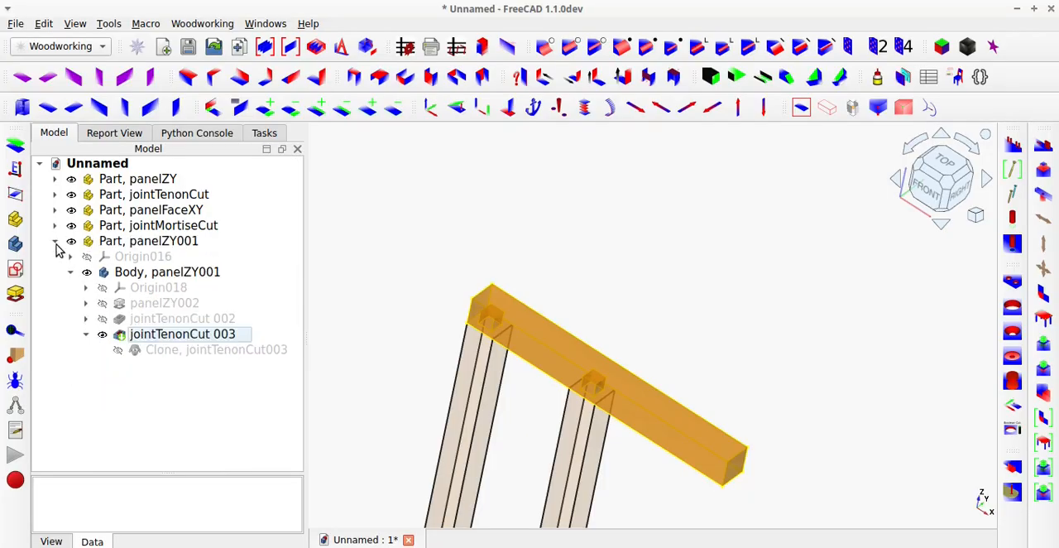
left_click(55, 242)
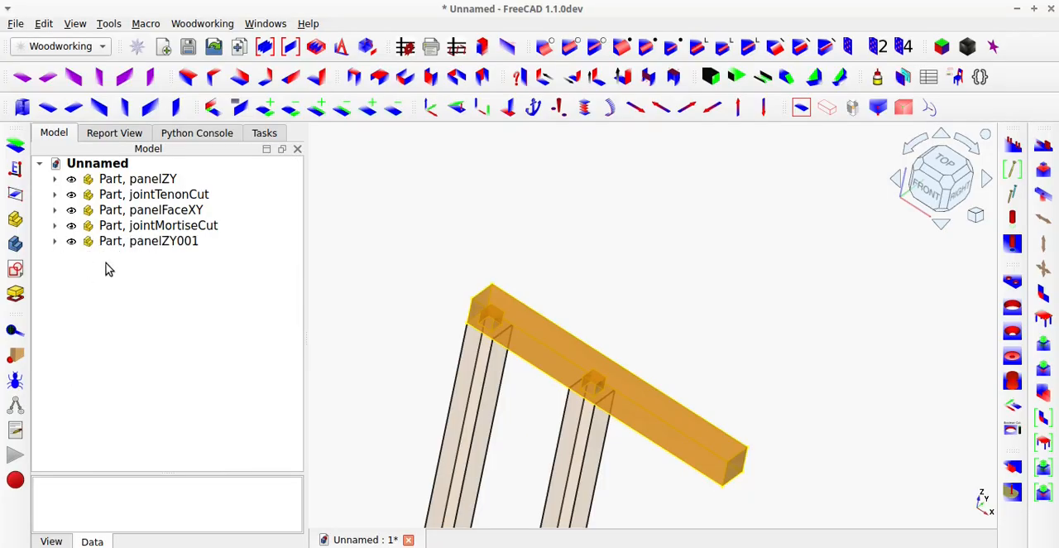
Group the jointTenonCut and jointMortiseCut pattern parts into one container.
left_click(153, 197)
left_click(157, 225, "ctrl")
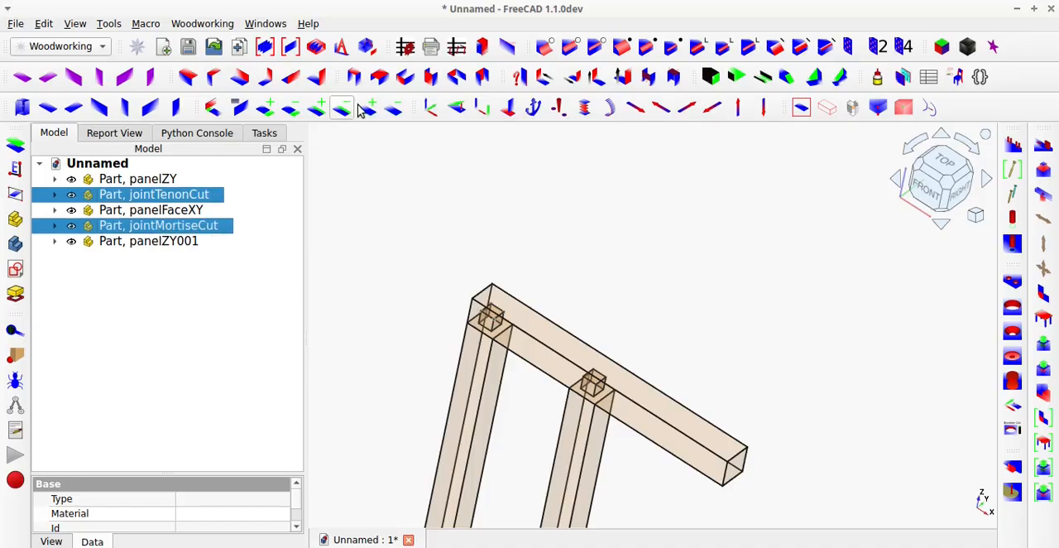
left_click(265, 46)
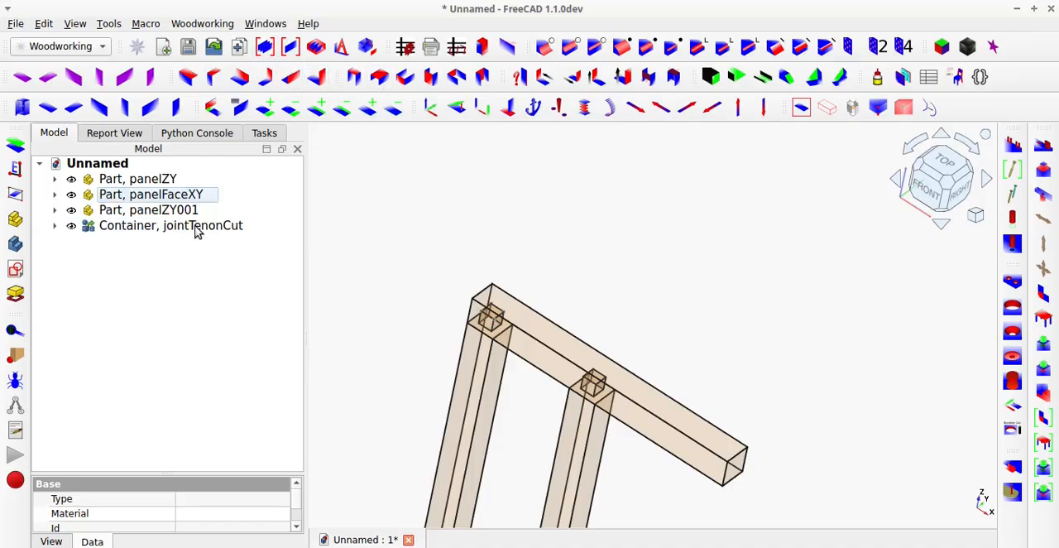
Rename the new container as "Container, Patterns" and expand it to show the two pattern parts.
left_click(165, 228)
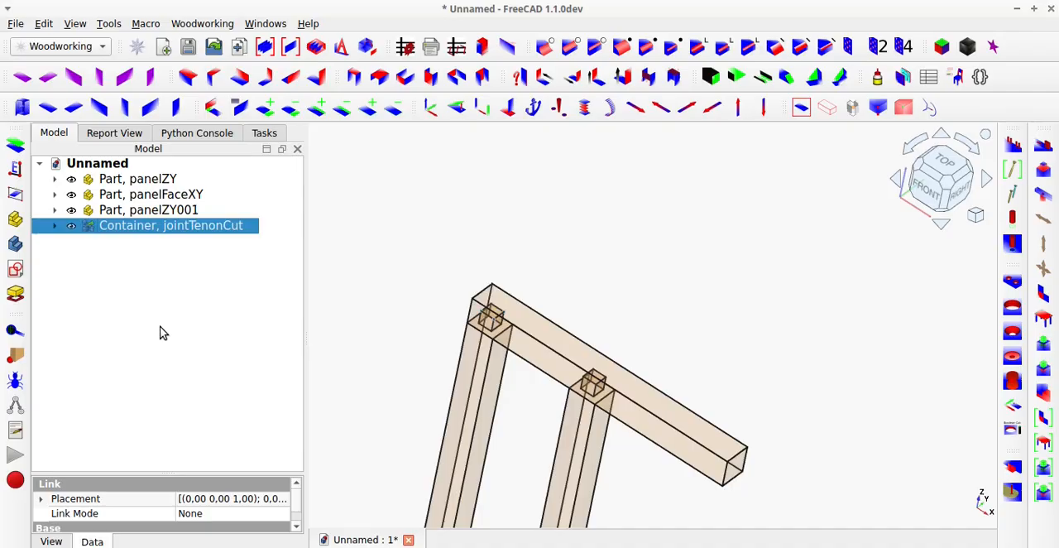
key("F2")
double_click(183, 229)
type("Patterns")
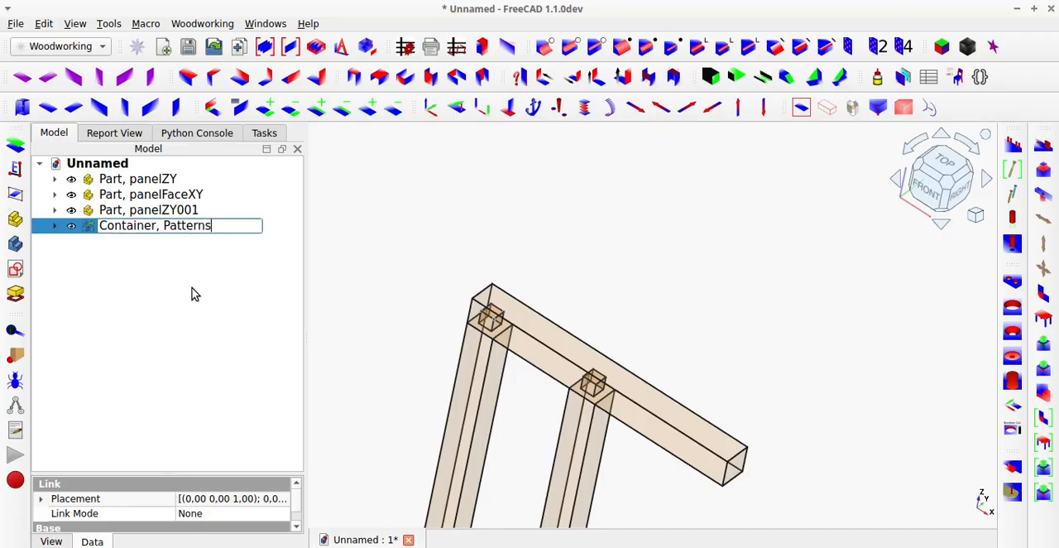
key("Return")
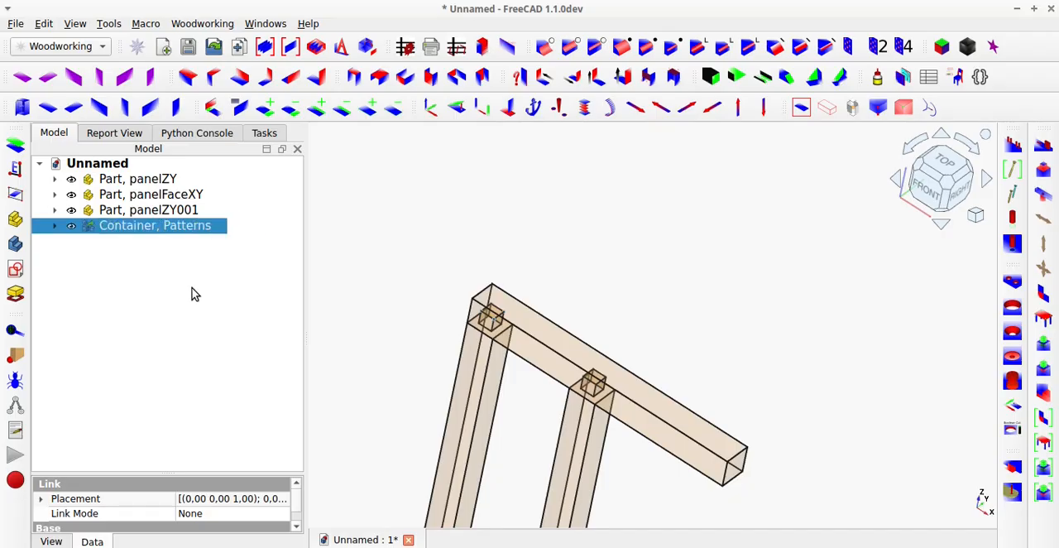
left_click(53, 226)
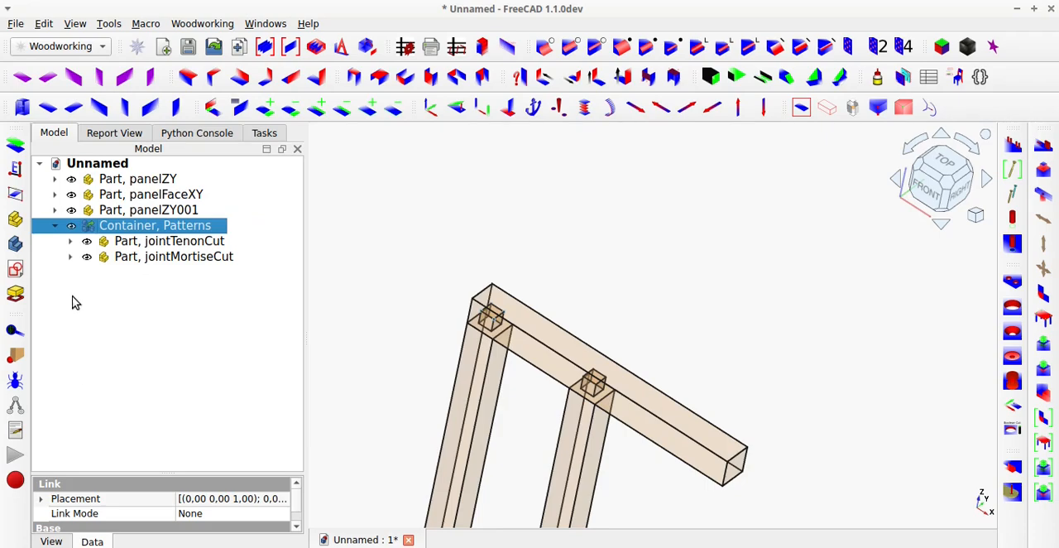
left_click(373, 234)
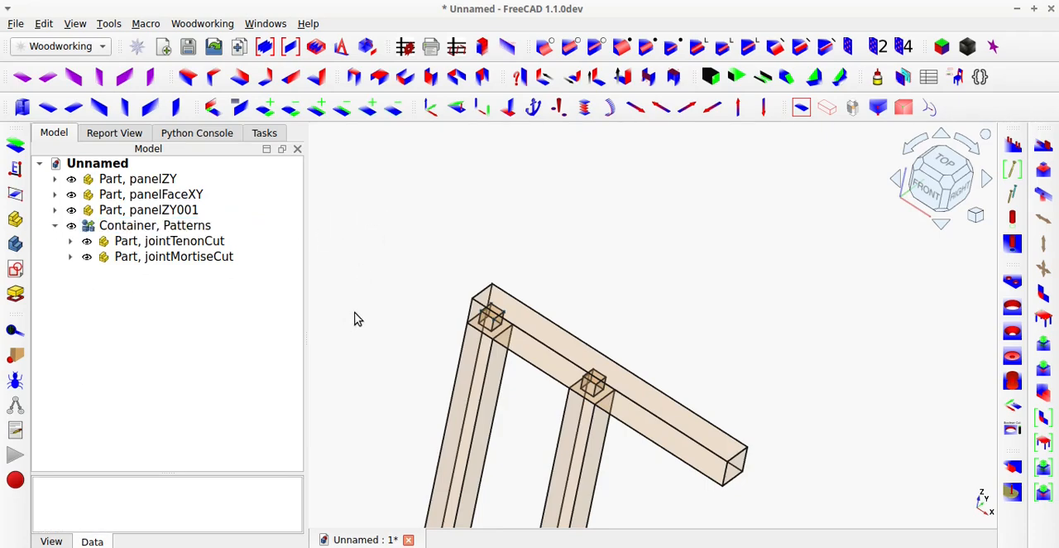
left_click(827, 108)
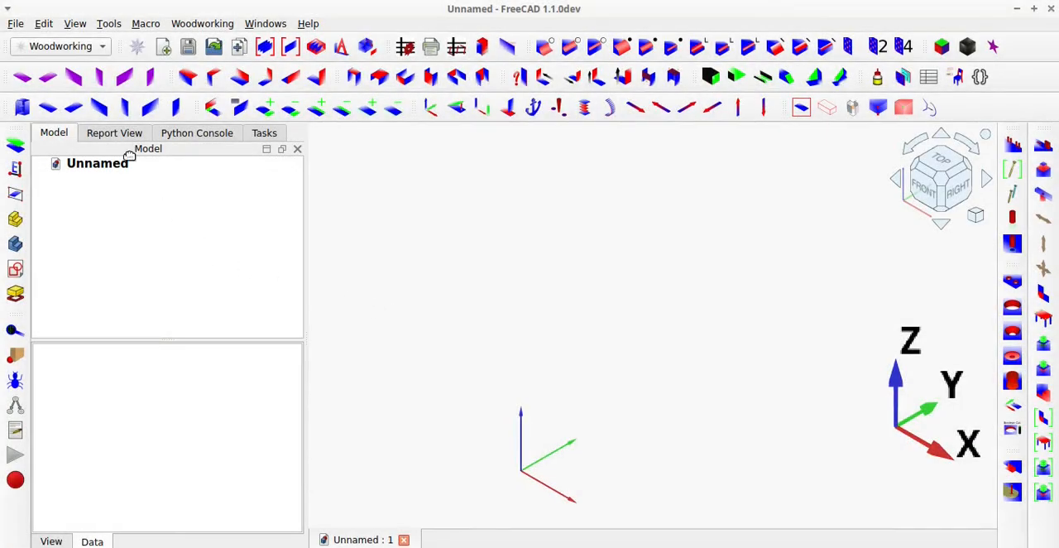
In the empty document, create an 18 x 600 x 300 mm YZ panel and add a YX face panel on its top edge.
left_click(149, 107)
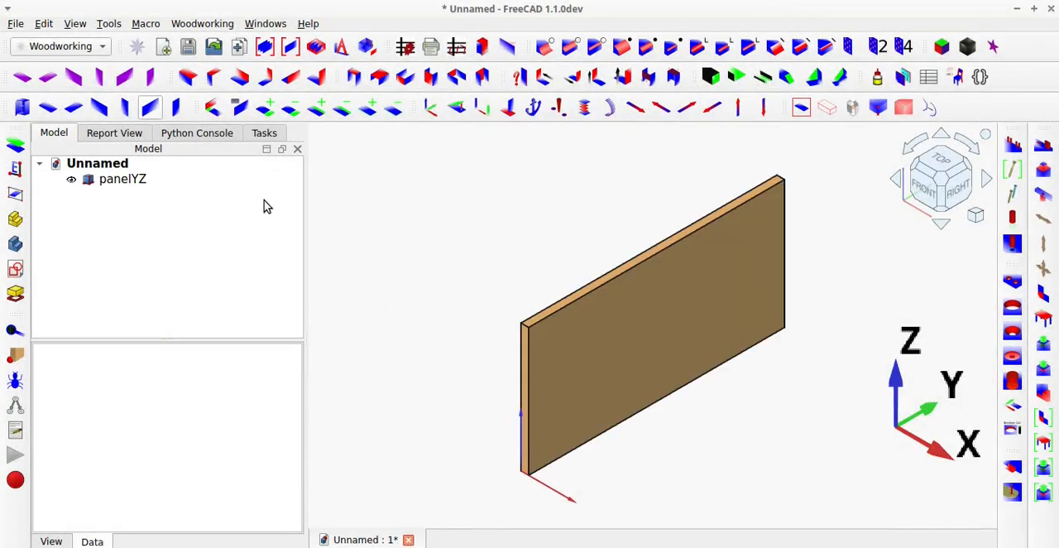
left_click(566, 304)
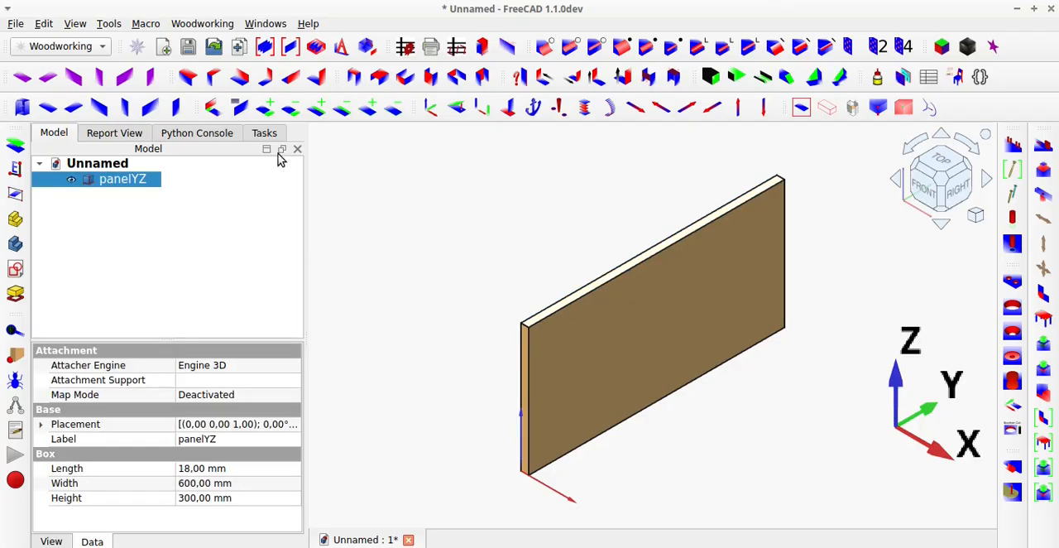
left_click(211, 79)
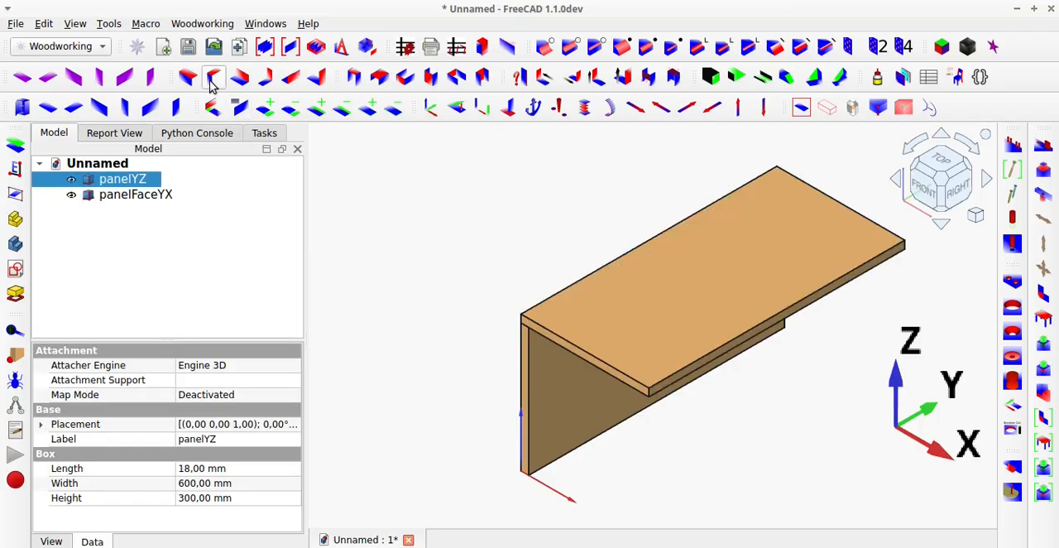
Move panelYZ to the opposite long edge of panelFaceYX and shift it back along X so it sits flush beneath.
left_click(665, 383)
left_click(598, 419, "ctrl")
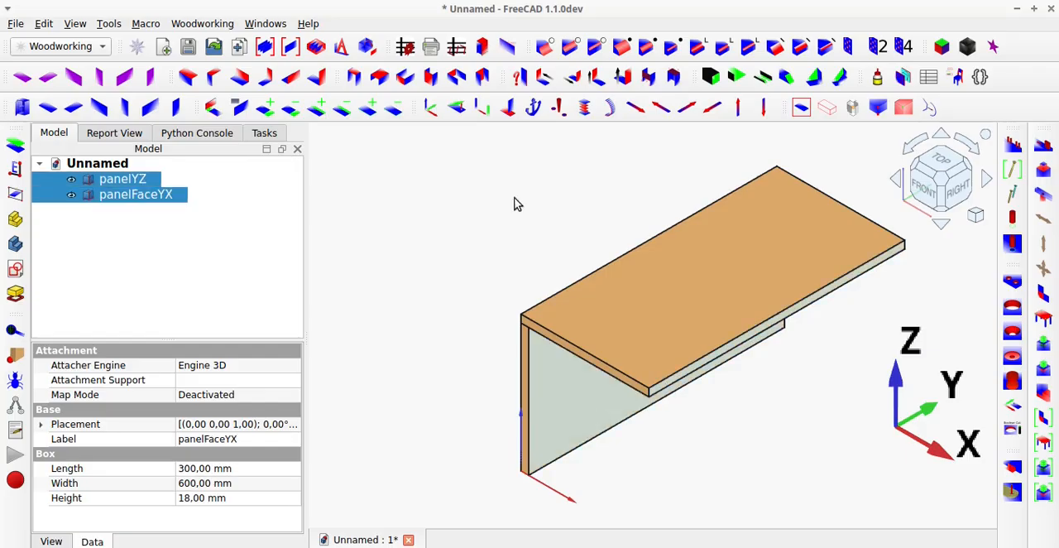
left_click(508, 108)
left_click(742, 426)
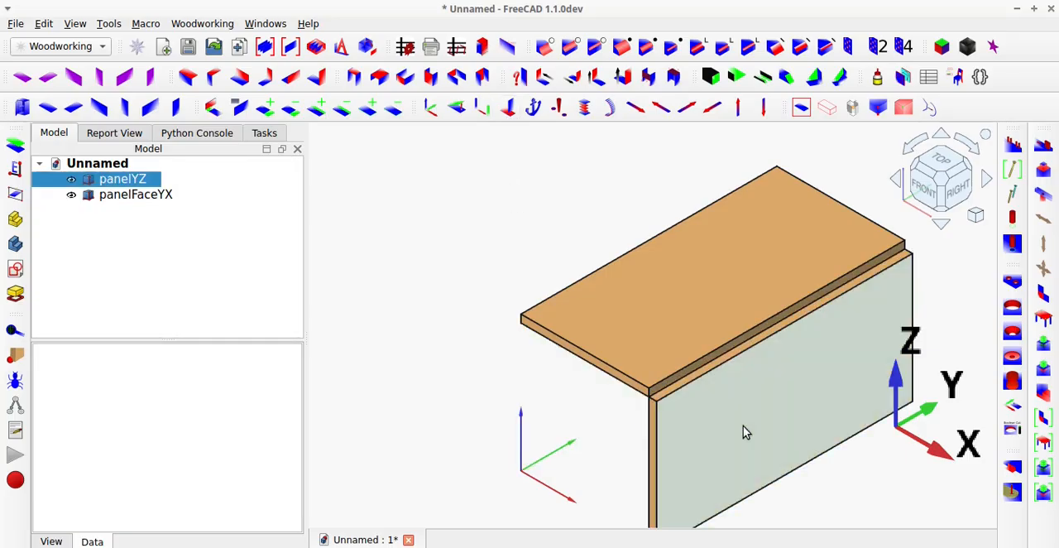
left_click(662, 109)
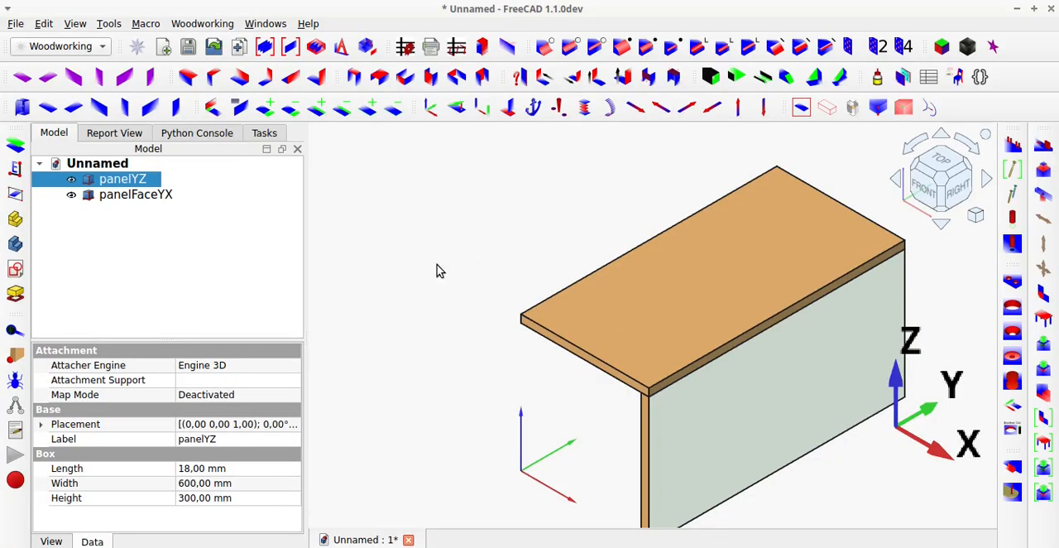
left_click(412, 266)
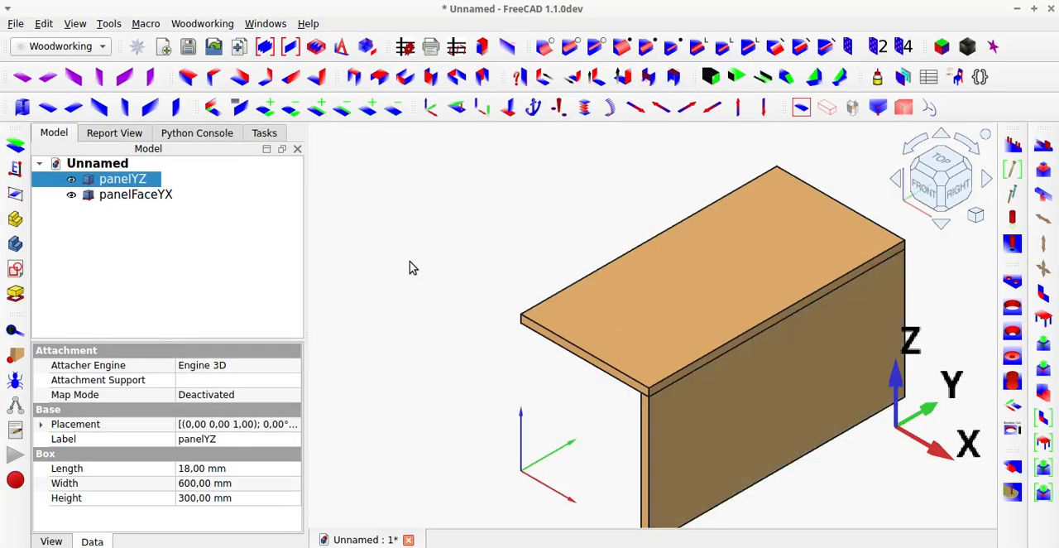
Create a Part with a Body, start a sketch on the body's XY plane, and section the view at the sketch plane.
left_click(15, 220)
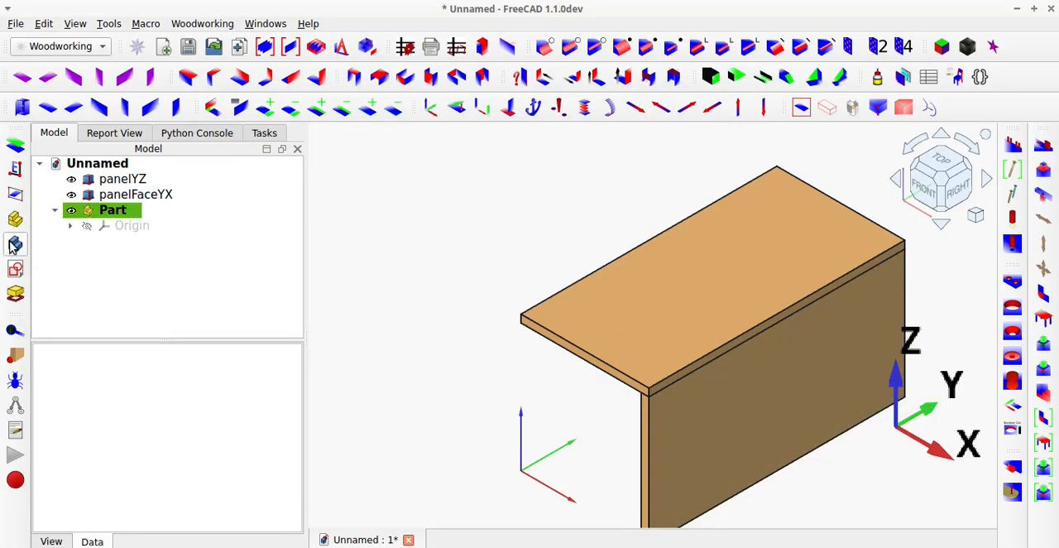
left_click(14, 244)
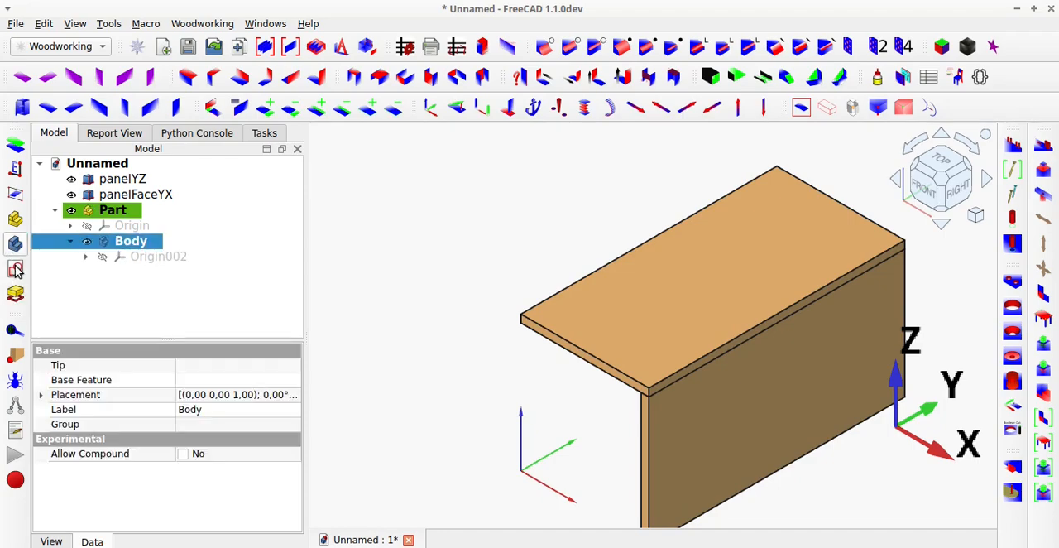
left_click(16, 271)
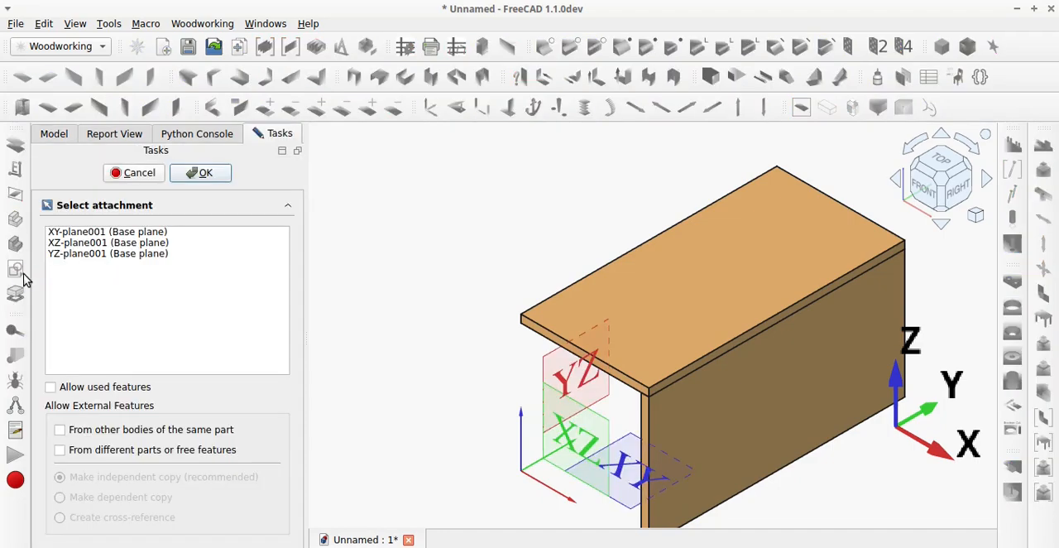
left_click(141, 235)
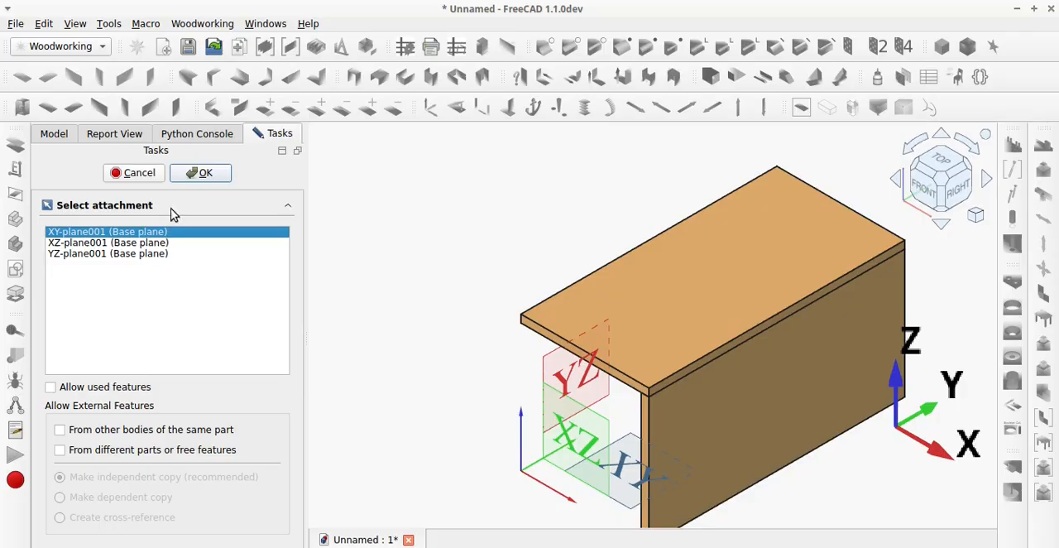
left_click(204, 174)
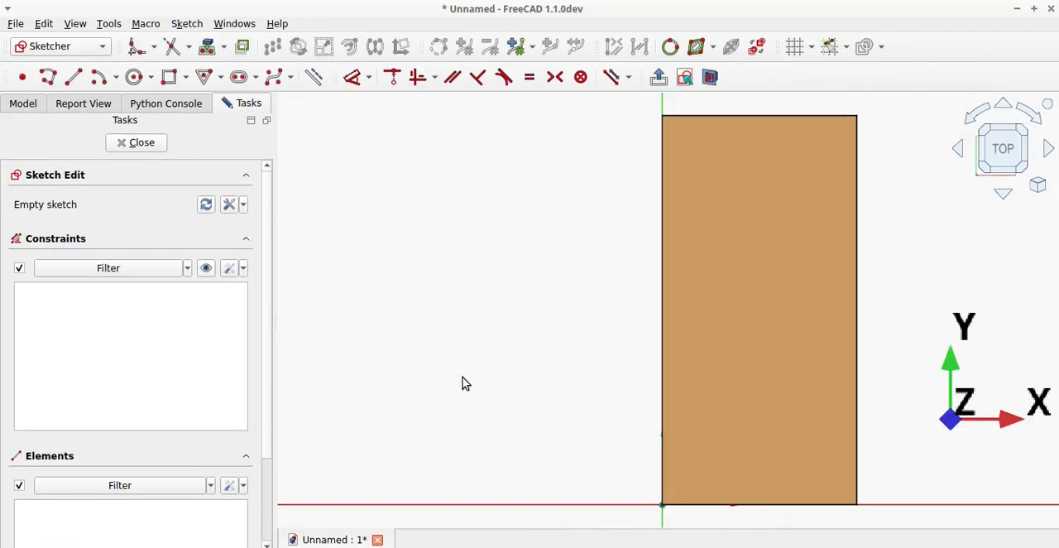
left_click(709, 77)
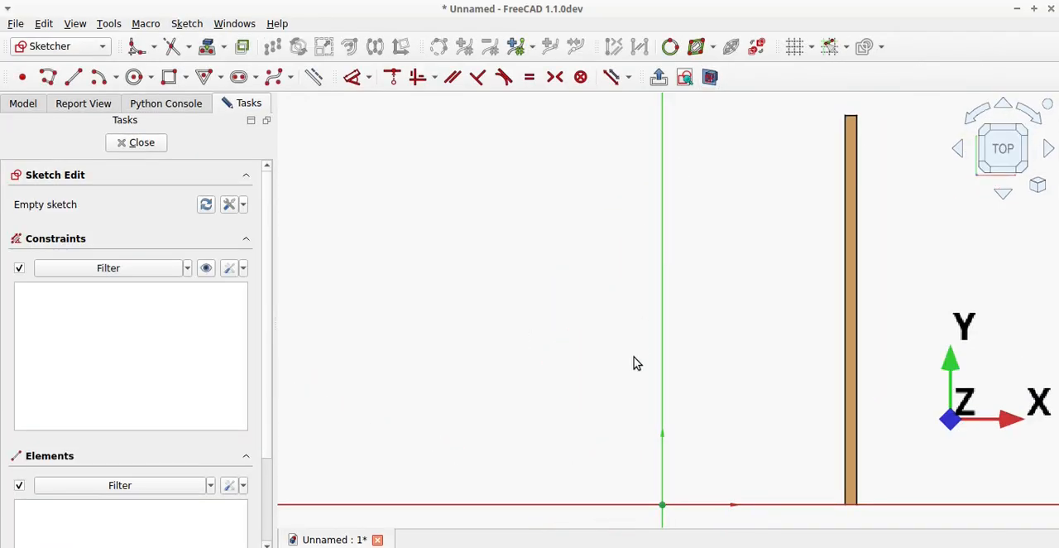
Sketch a vertical slot across the Y axis just above the origin, about 22.6 mm between its arc centres.
scroll(634, 357, "down", 2)
scroll(651, 464, "up", 7)
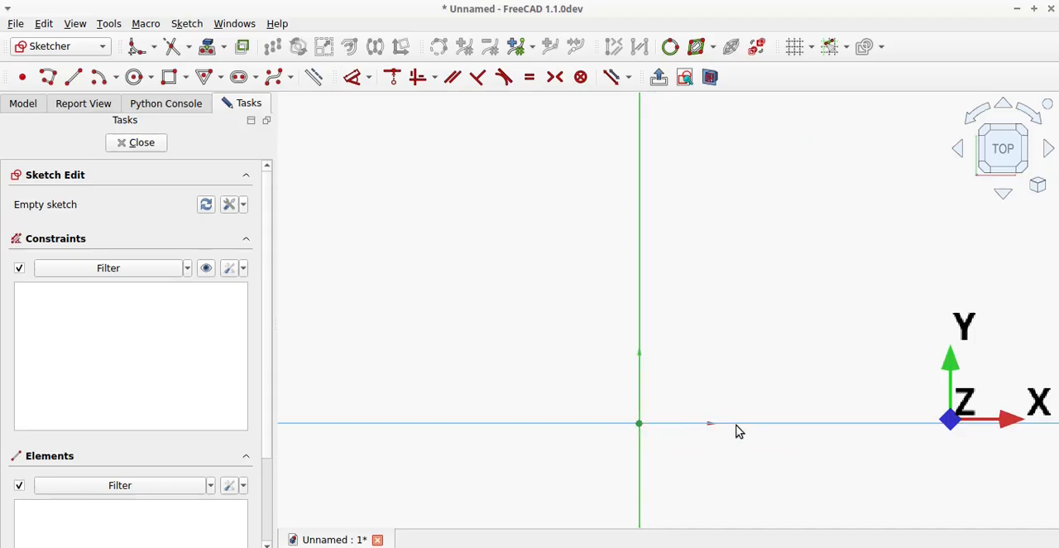
scroll(739, 431, "up", 2)
scroll(634, 463, "up", 3)
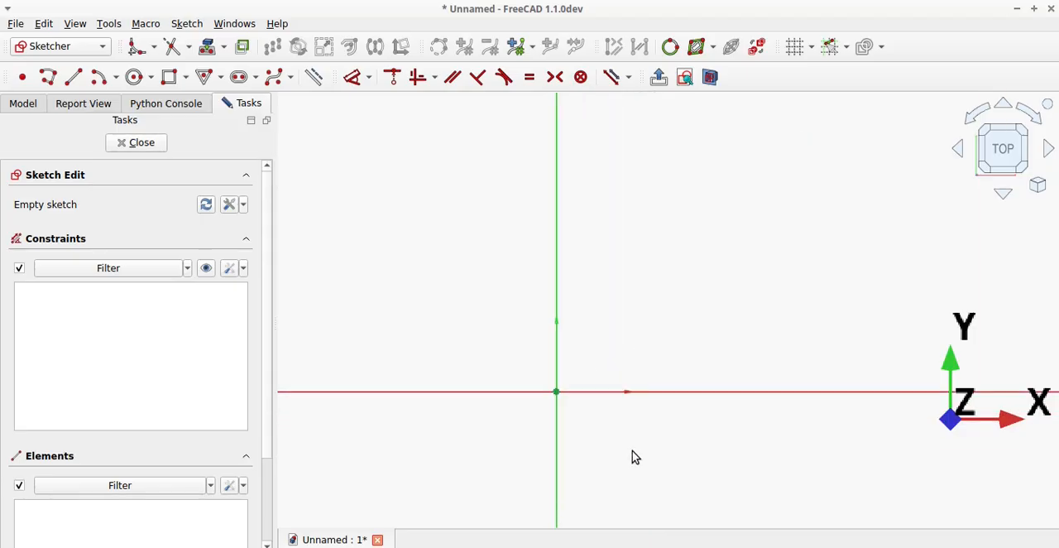
left_click(237, 81)
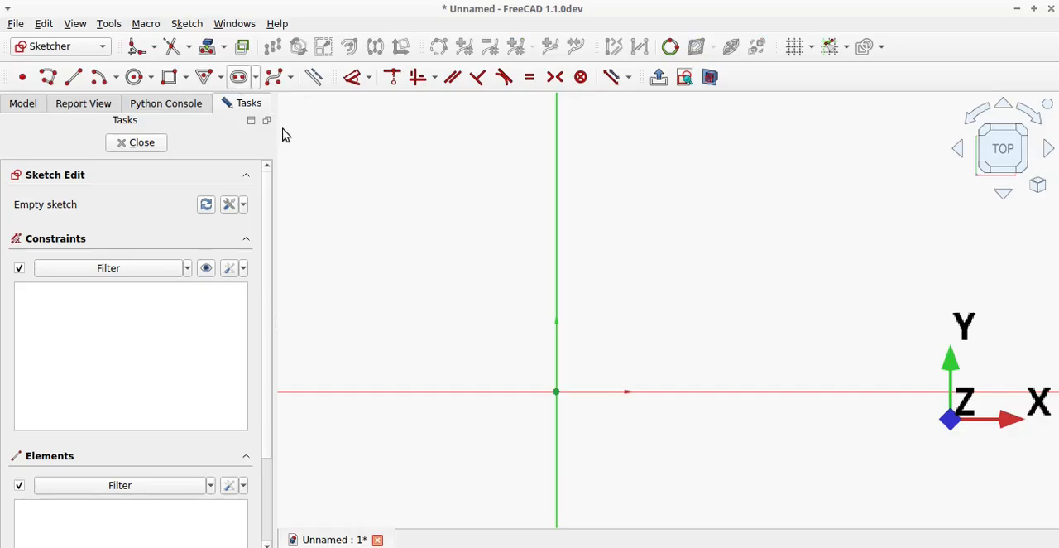
left_click(546, 246)
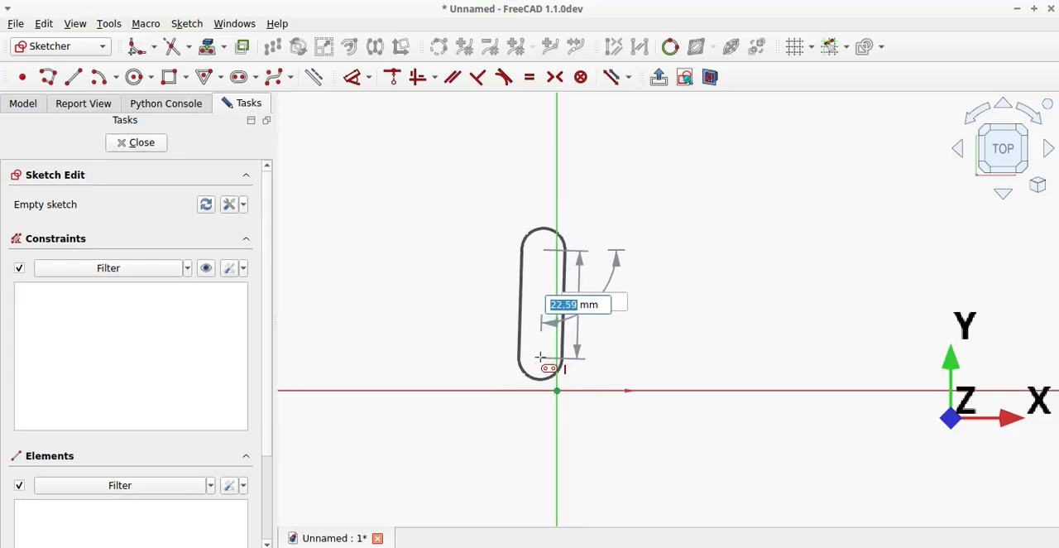
left_click(541, 360)
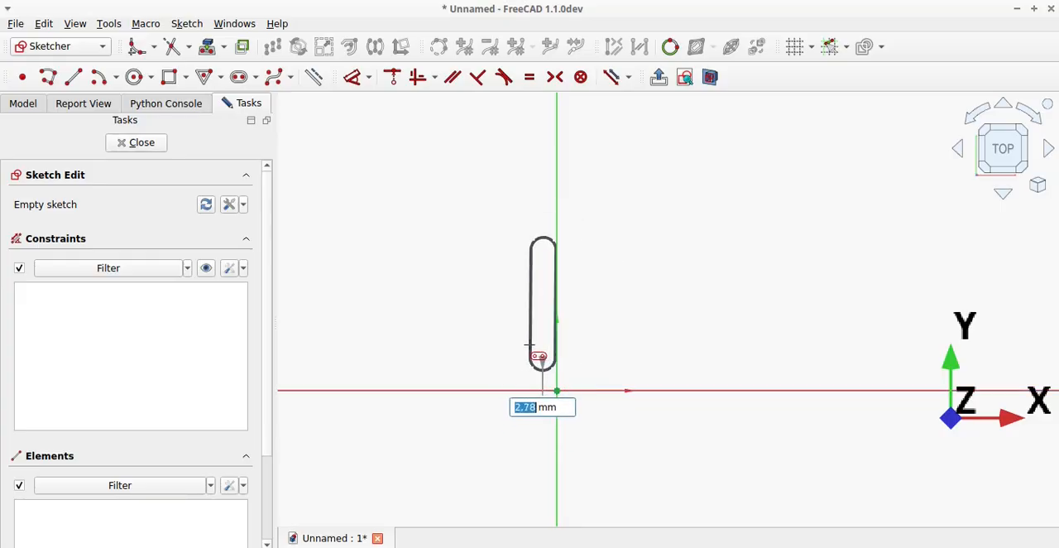
left_click(524, 344)
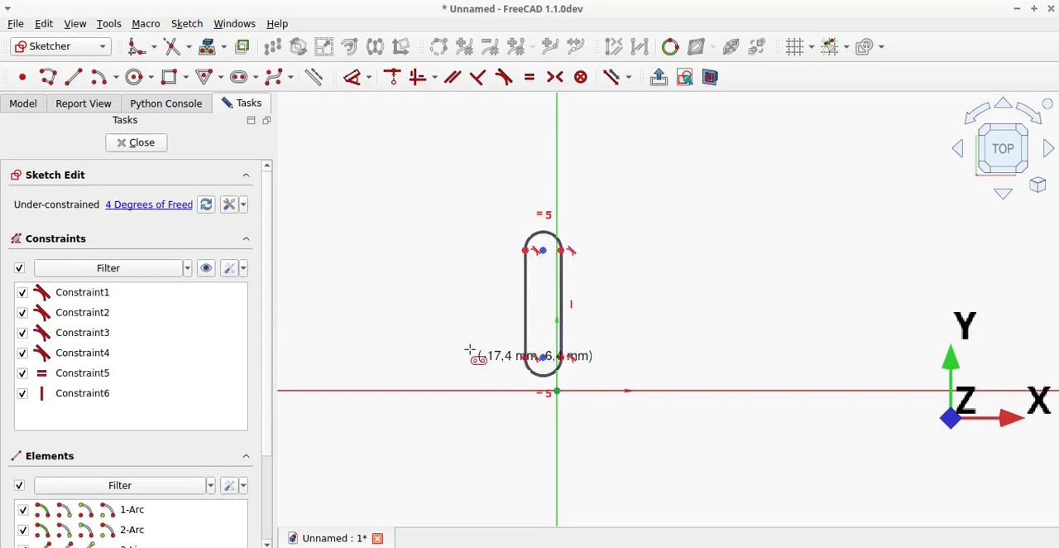
Constrain the slot's lower arc centre onto the Y axis and make the lower arc tangent to the X axis.
key("Escape")
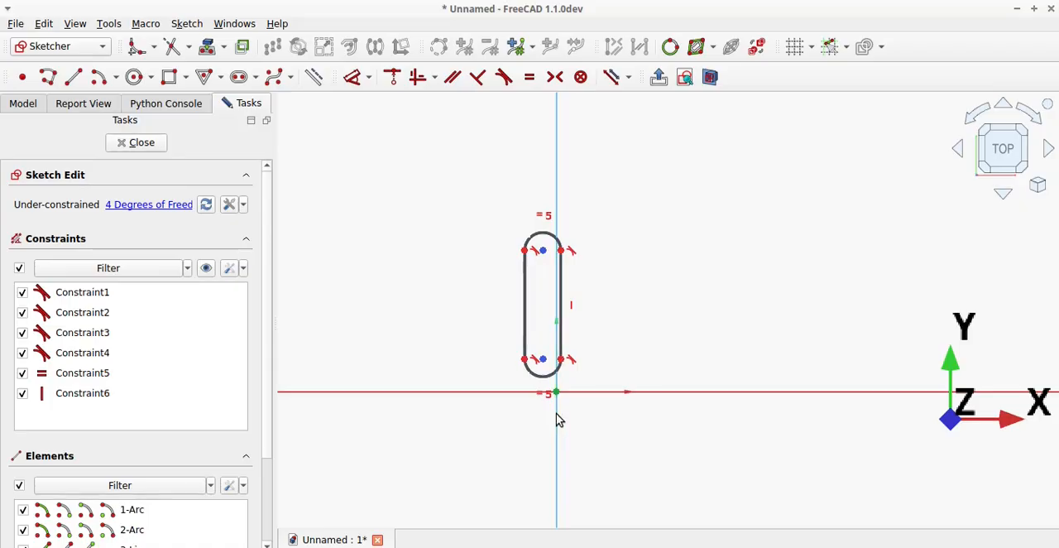
left_click(542, 360)
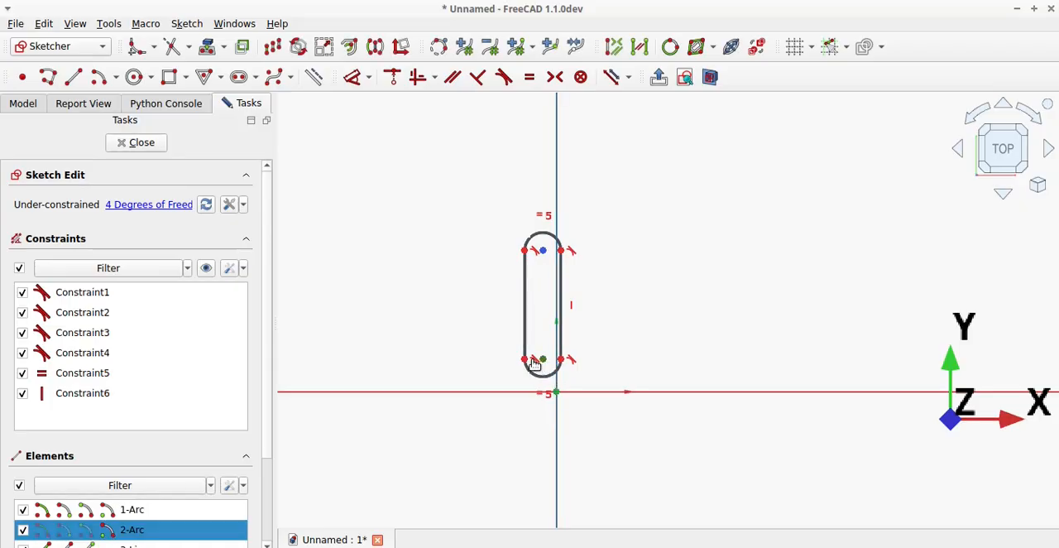
left_click(392, 77)
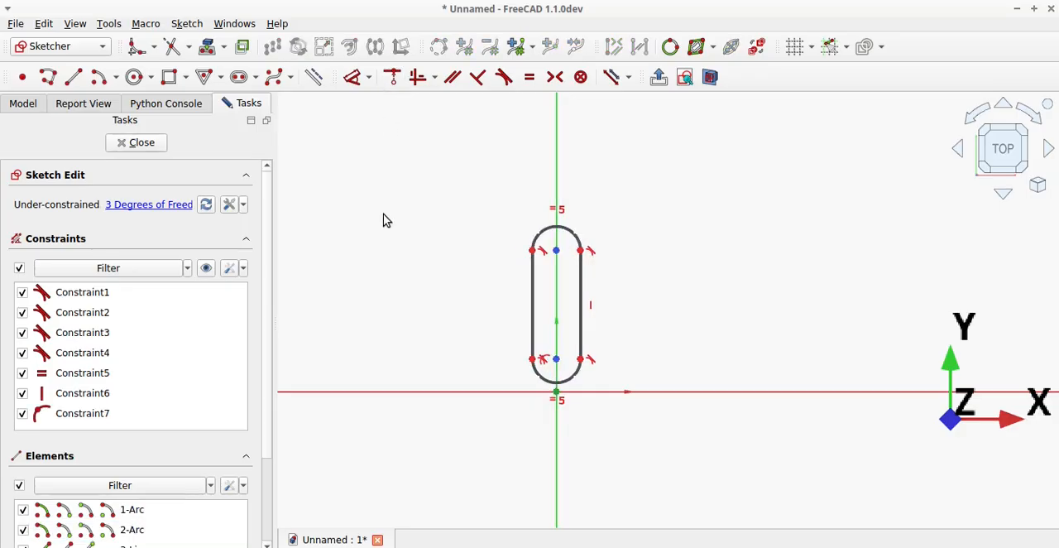
left_click(584, 392)
left_click(573, 383)
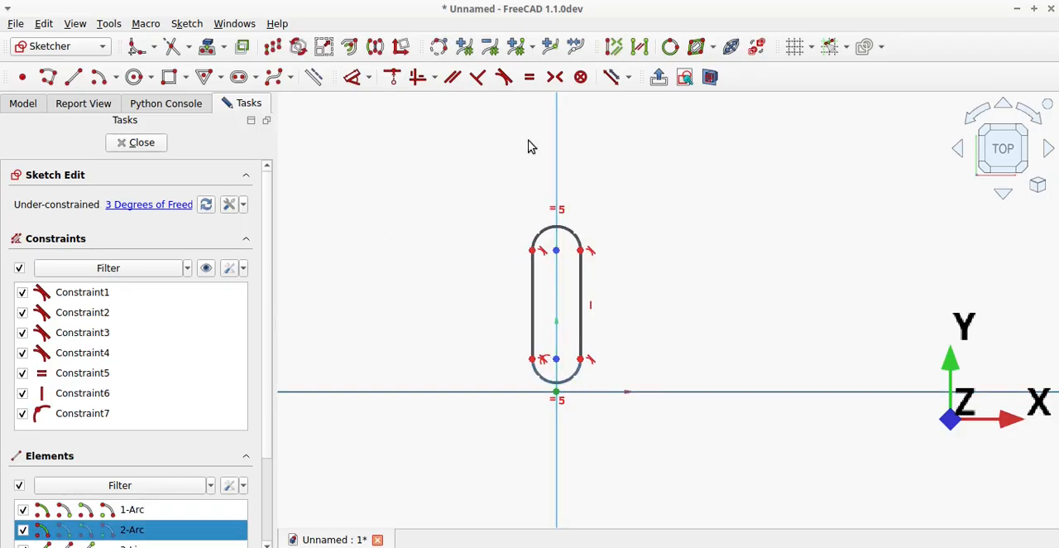
left_click(503, 77)
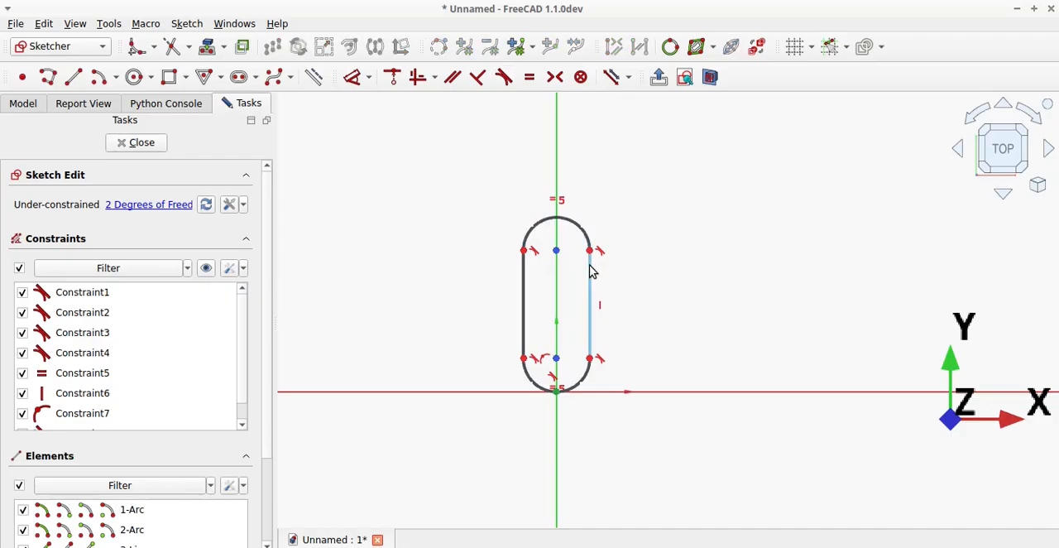
left_click_drag(591, 272, 589, 224)
Draw a horizontal line about 40.6 mm long above the slot and make the slot's upper arc tangent to it.
left_click(73, 77)
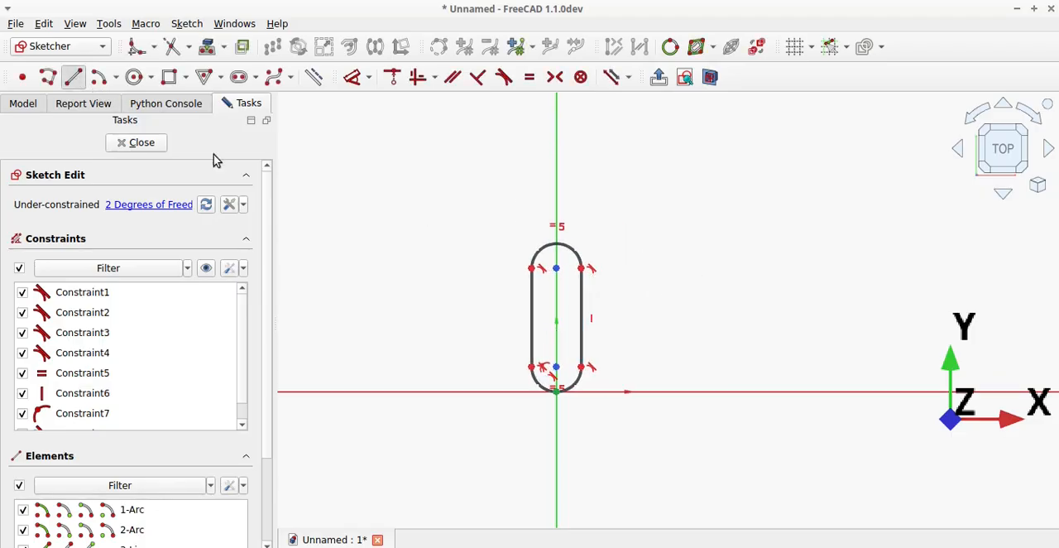
left_click(520, 210)
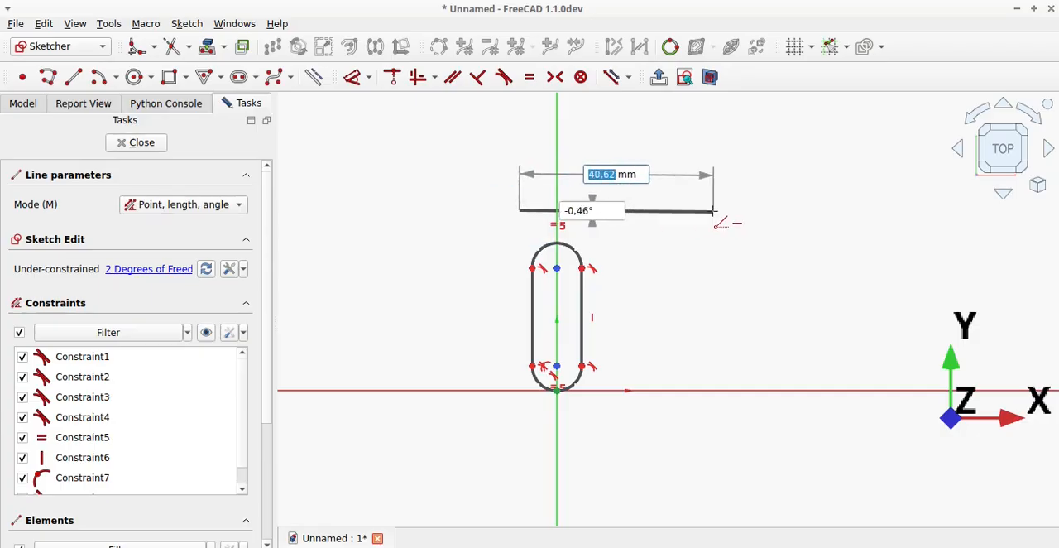
left_click(711, 212)
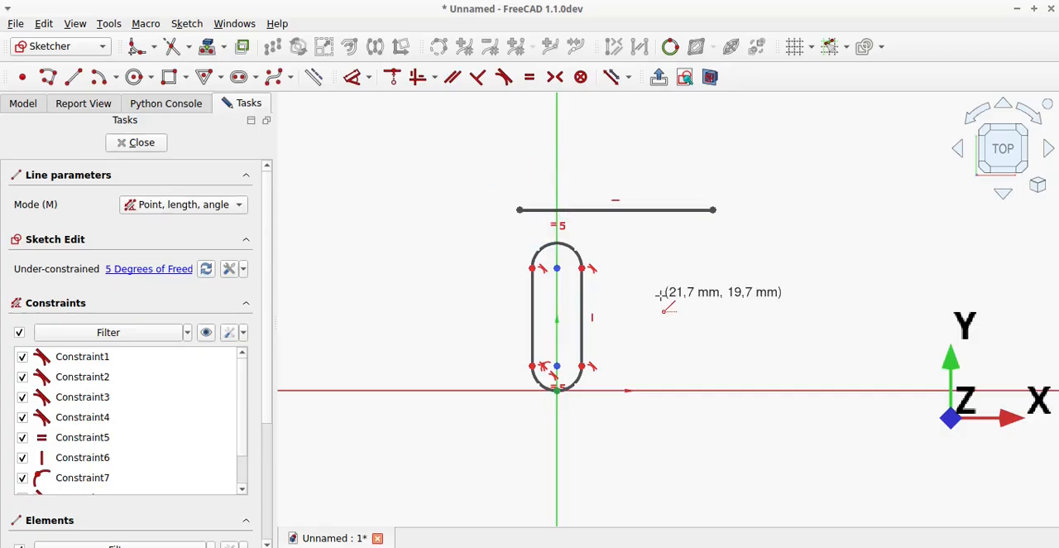
right_click(662, 300)
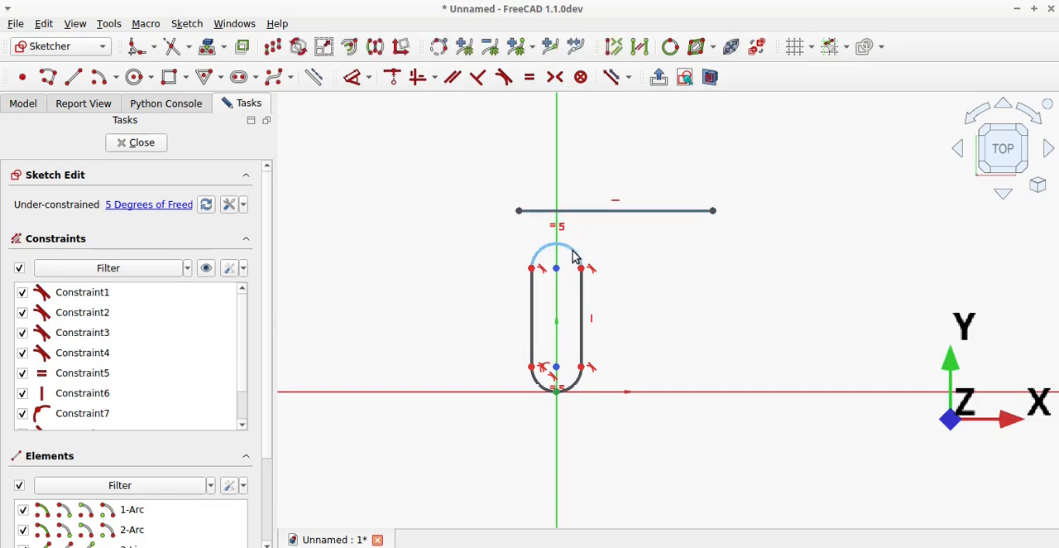
left_click(575, 255)
left_click(504, 77)
left_click(596, 210)
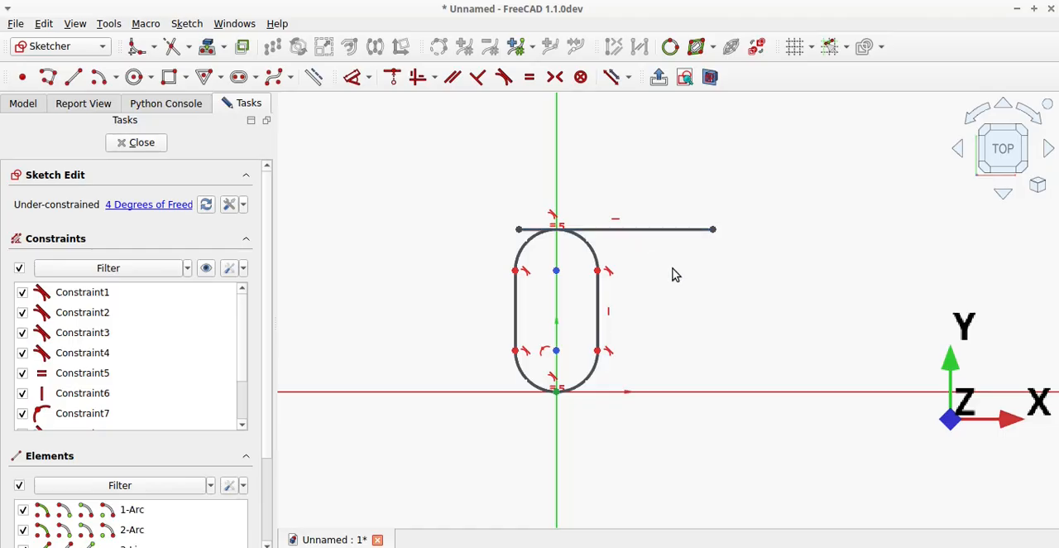
Convert the horizontal line above the slot to construction geometry.
left_click(668, 231)
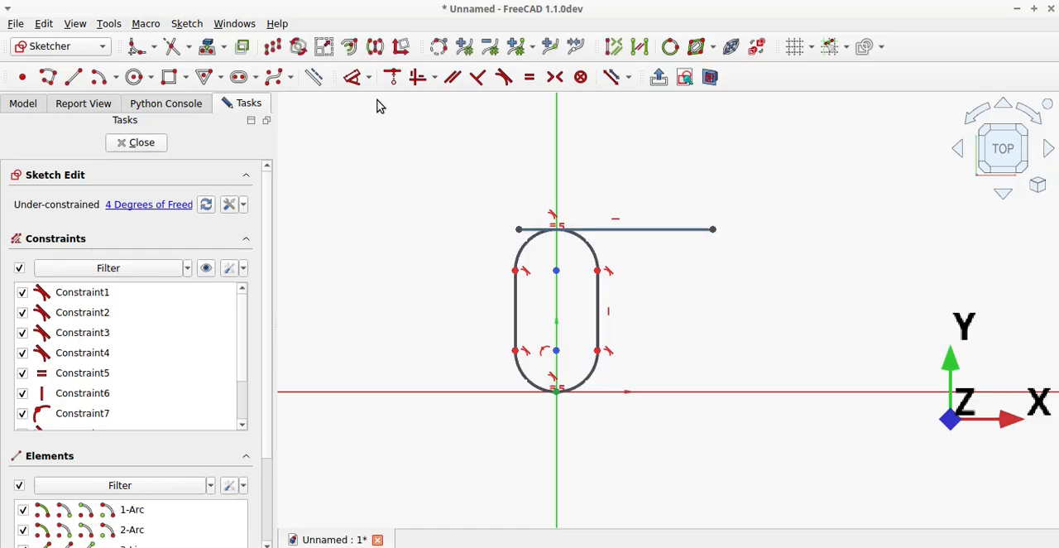
left_click(318, 74)
left_click(387, 182)
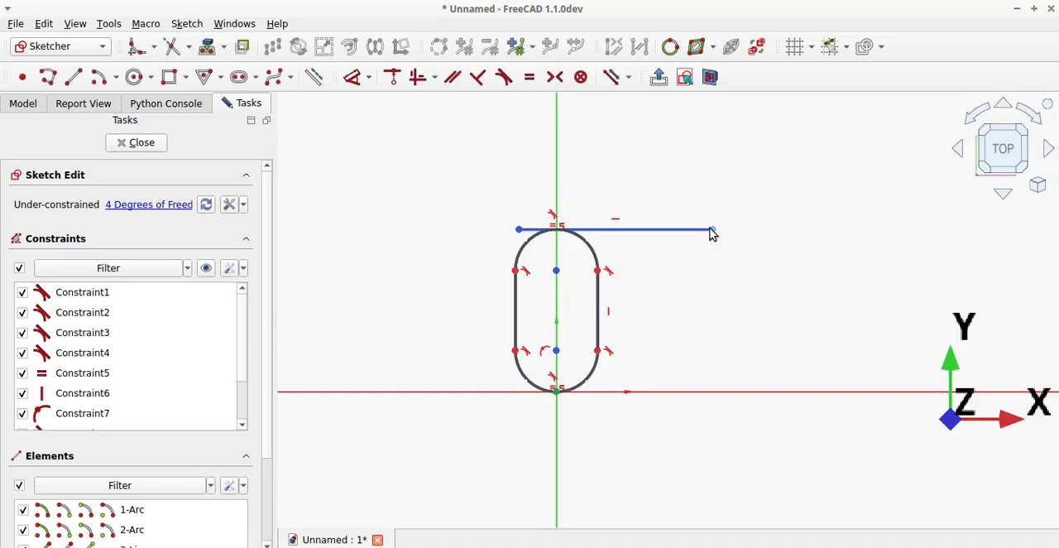
Dimension the distance between the slot's two straight sides as 5 mm.
left_click(352, 77)
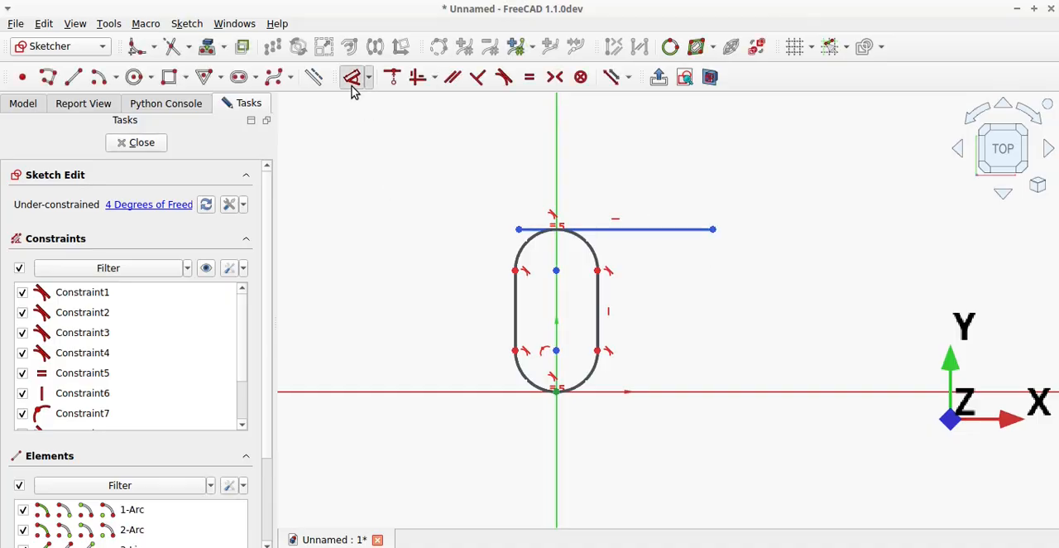
left_click(514, 306)
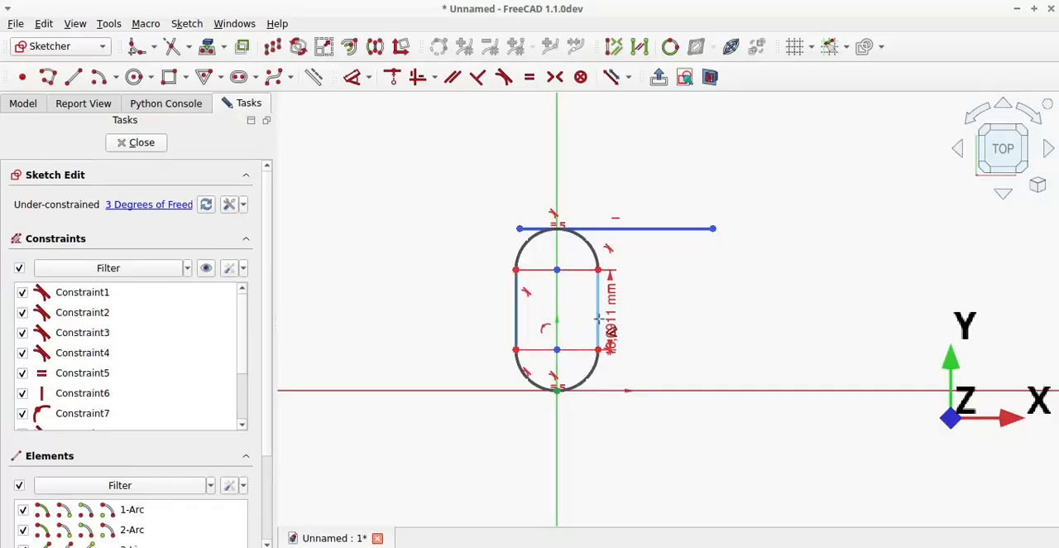
left_click(704, 332)
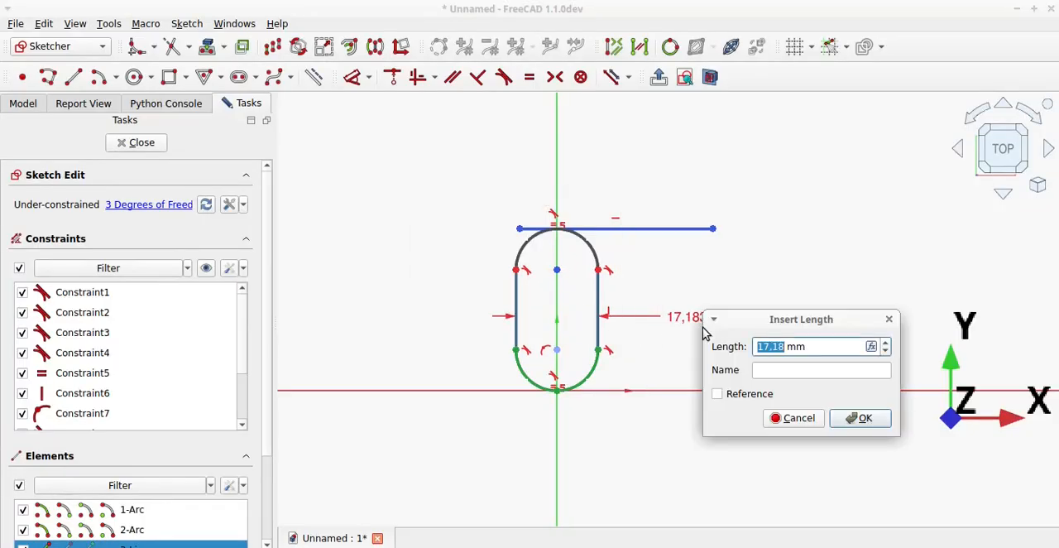
type("5")
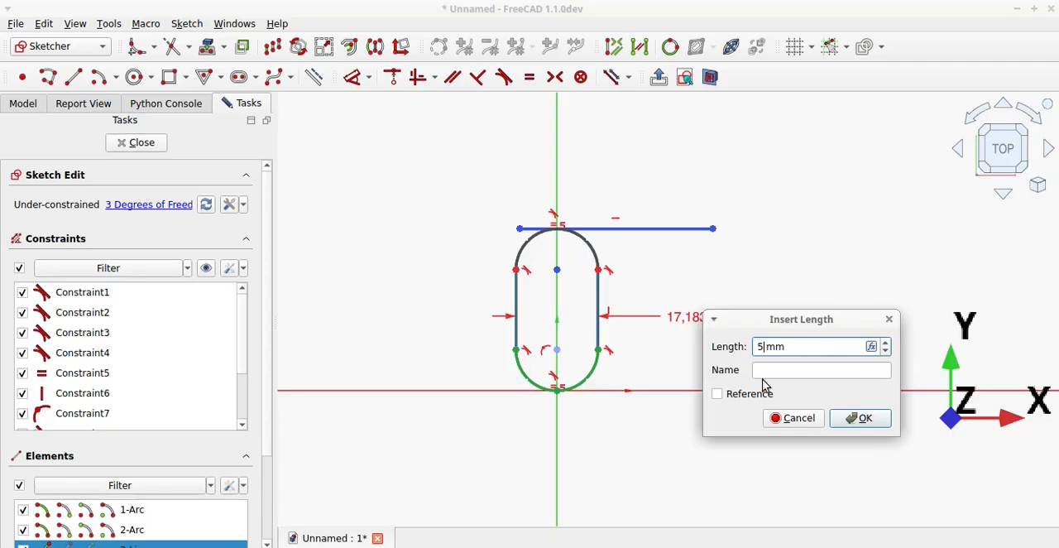
left_click(860, 418)
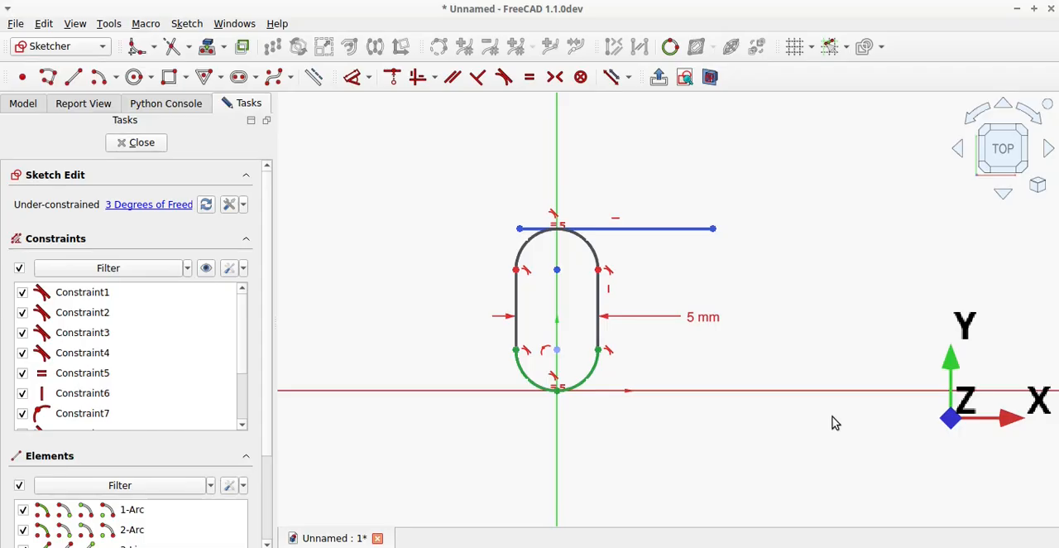
Dimension the construction line's height above the X axis as 30 mm.
left_click(712, 229)
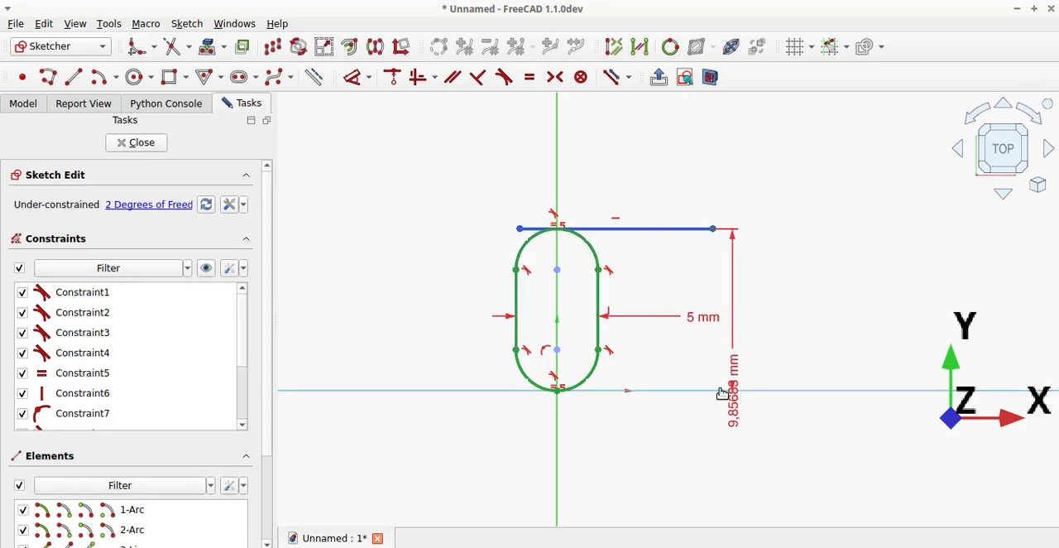
left_click(794, 321)
type("3")
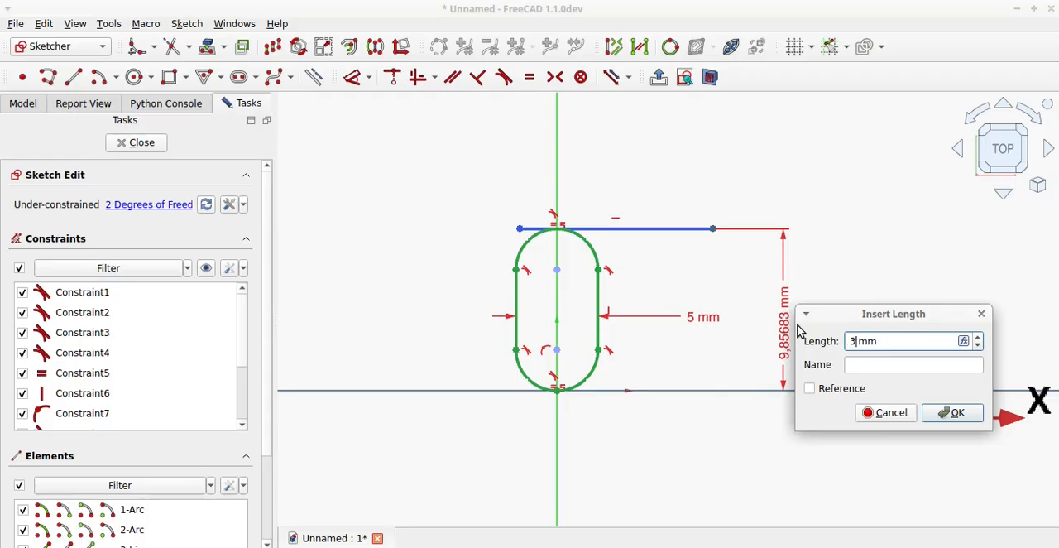
type("0")
left_click(955, 412)
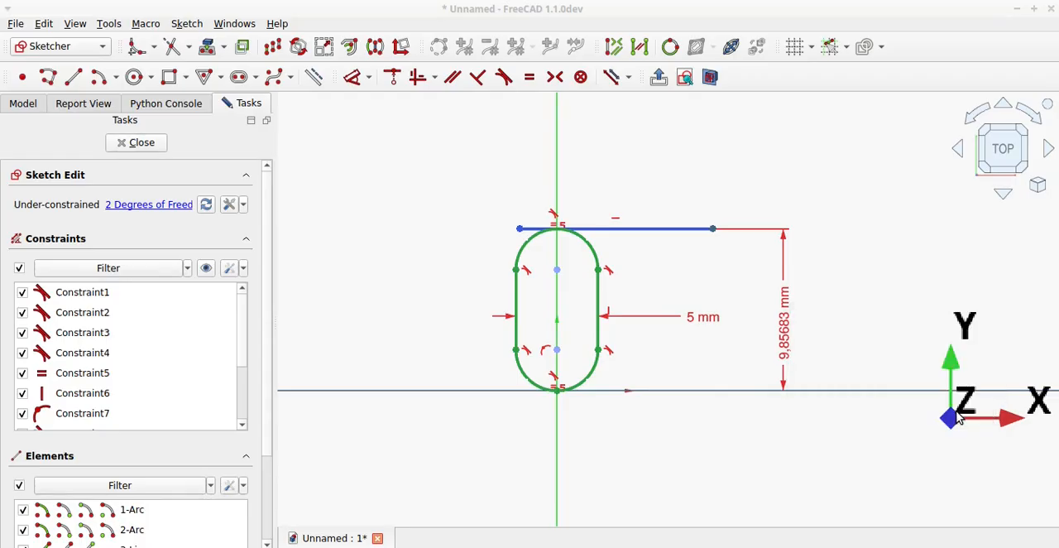
scroll(577, 471, "down", 1)
scroll(579, 476, "down", 2)
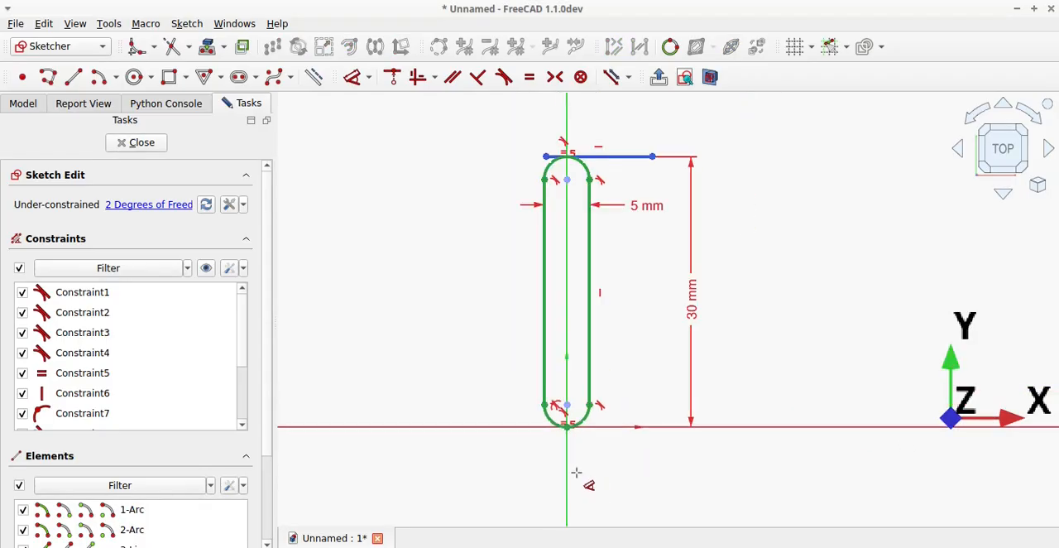
scroll(662, 323, "down", 1)
scroll(662, 323, "up", 1)
scroll(697, 312, "up", 1)
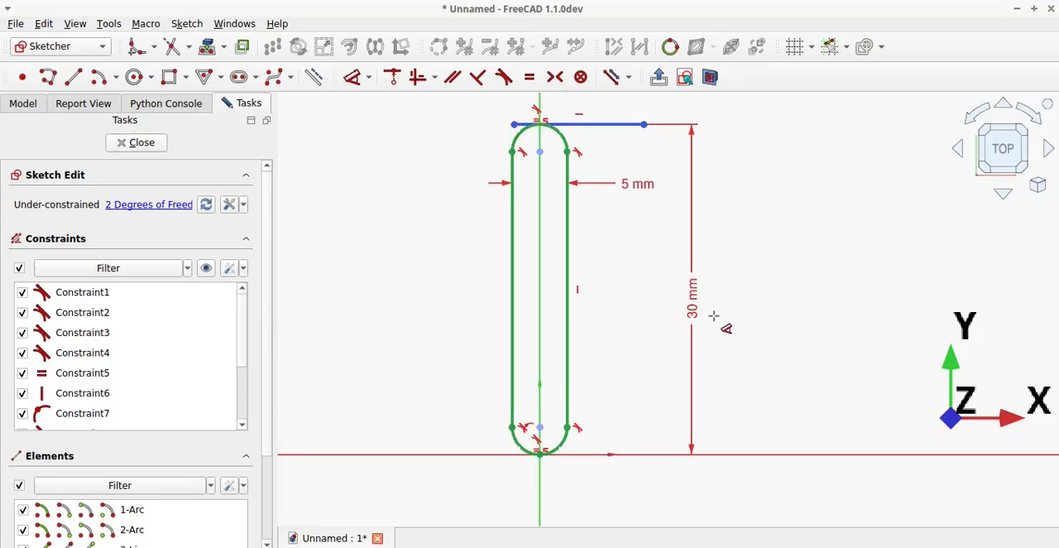
key("Escape")
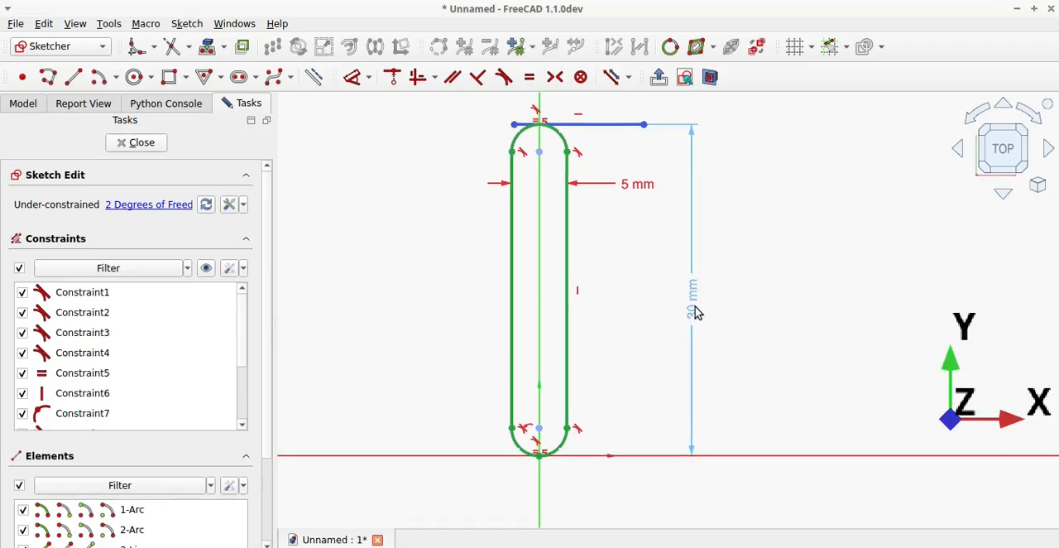
Change the construction line's height above the X axis to 20 mm.
left_click(696, 310)
double_click(694, 318)
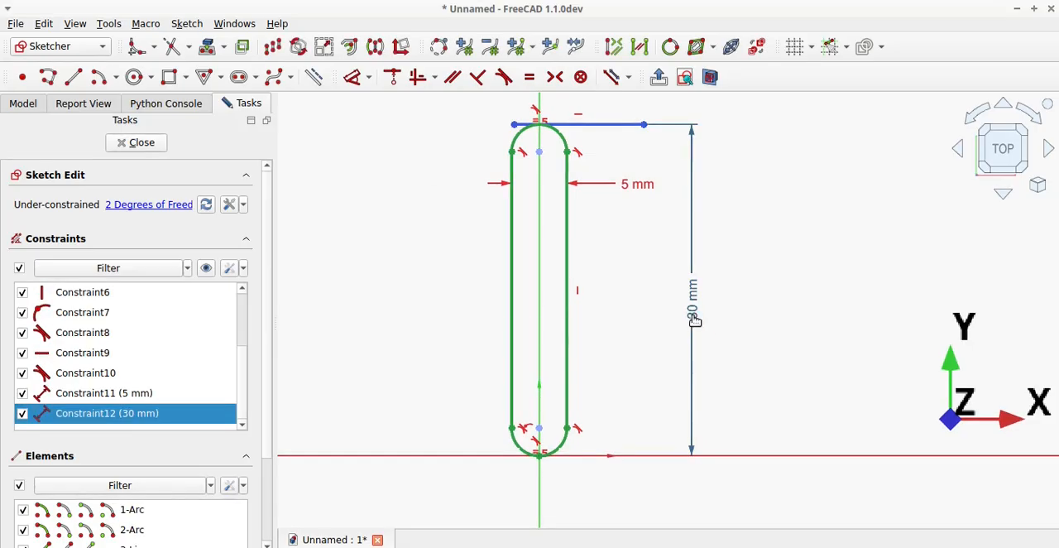
type("20")
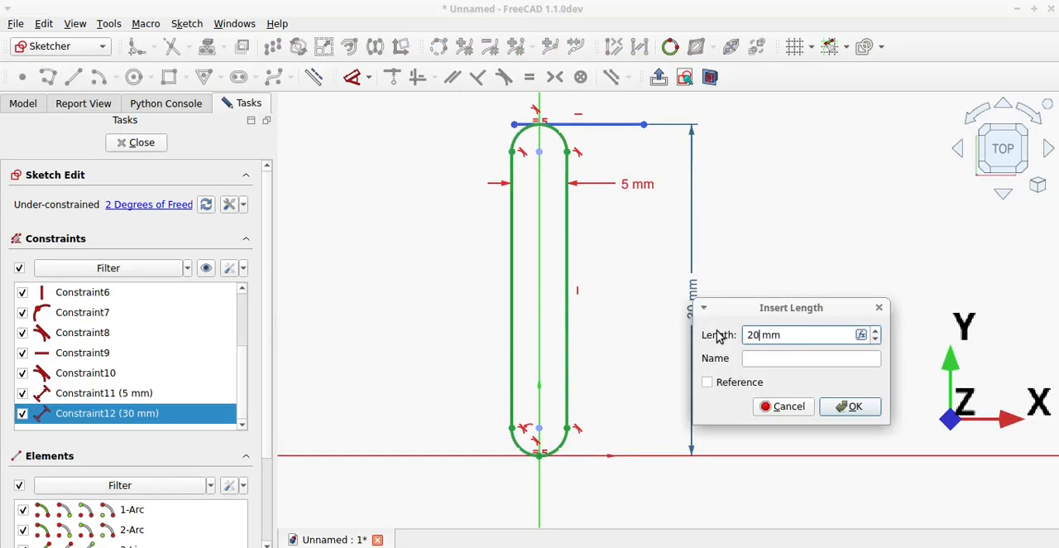
left_click(838, 407)
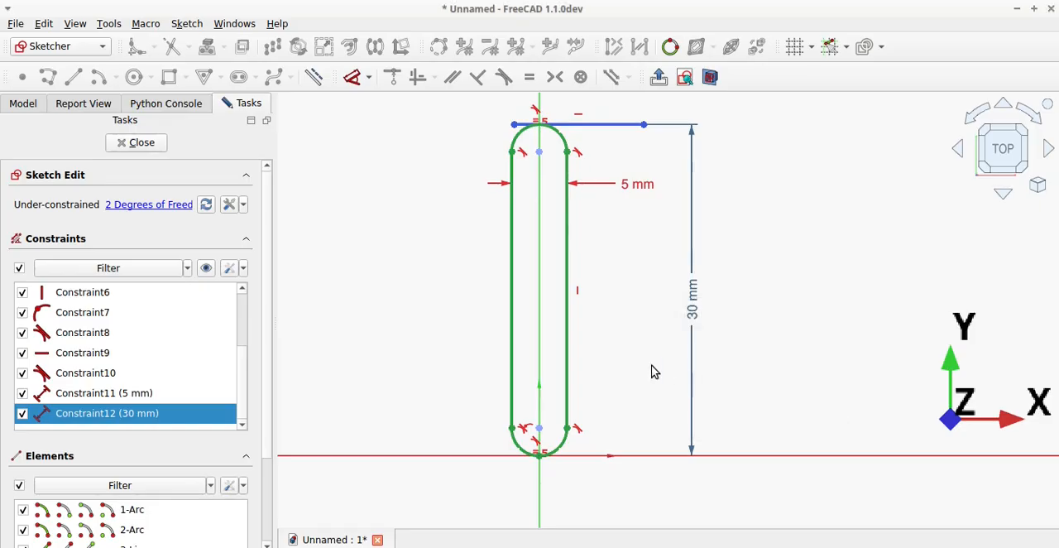
Try to pull the slot's upper arc below the construction line, and move the 5 mm dimension label down clear of the line.
right_click(452, 337)
left_click(392, 356)
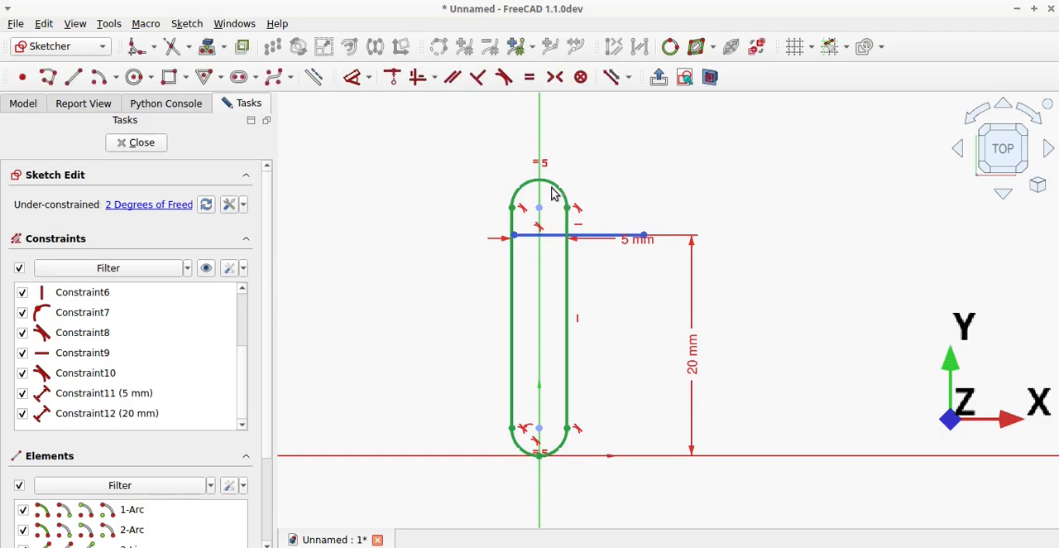
mouse_move(556, 186)
left_mouse_down()
mouse_move(549, 262)
mouse_move(513, 308)
left_mouse_up()
left_click_drag(540, 216, 428, 343)
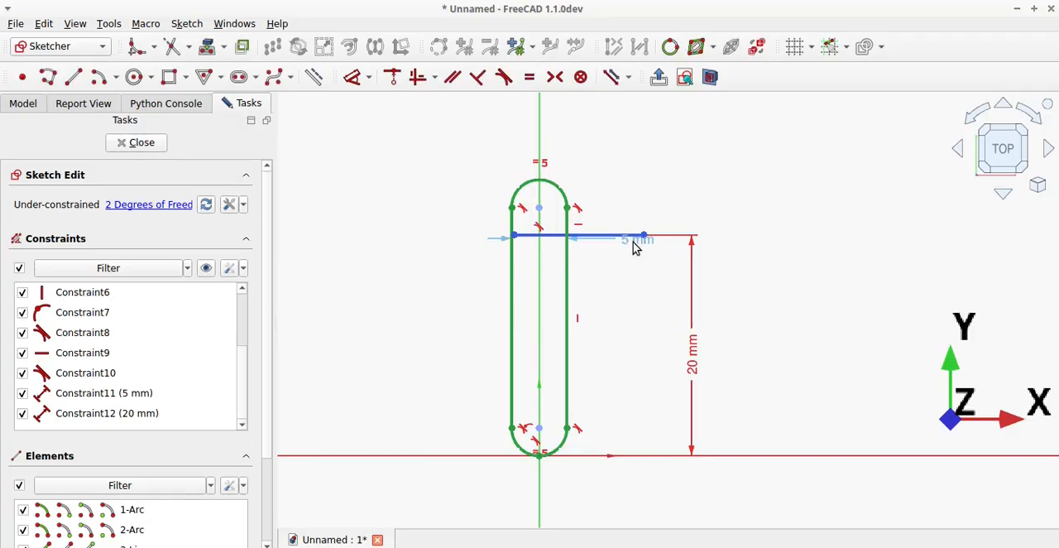
left_click_drag(634, 245, 636, 330)
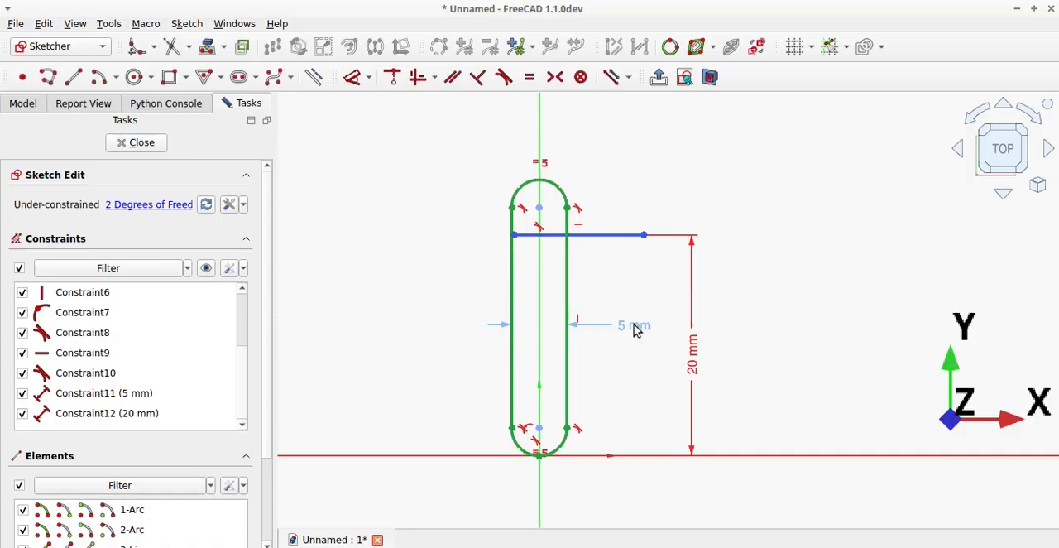
left_click_drag(615, 237, 609, 210)
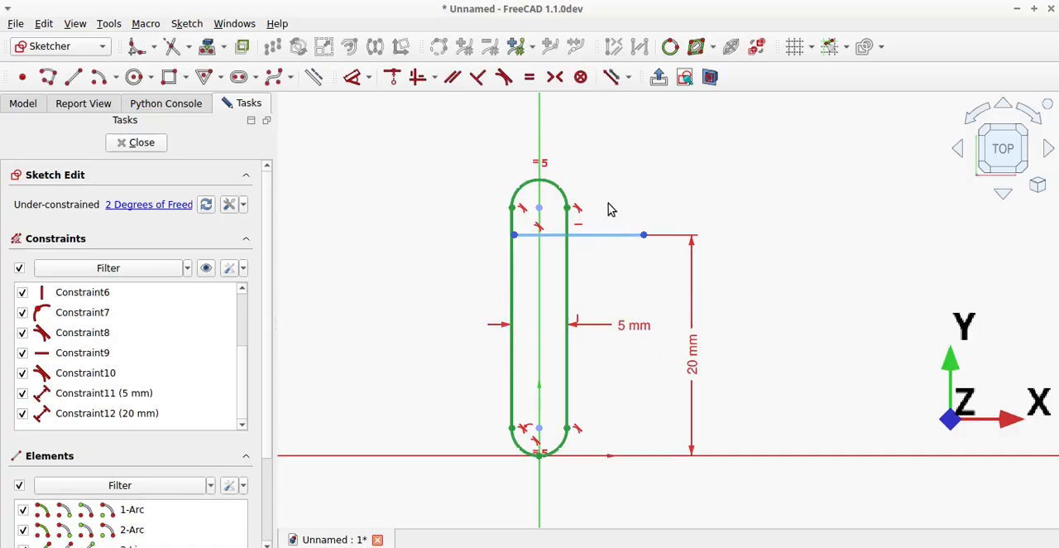
Replace the upper arc's tangency with the construction line so that the slot's top end lies beneath the line.
left_click(539, 232)
key("Delete")
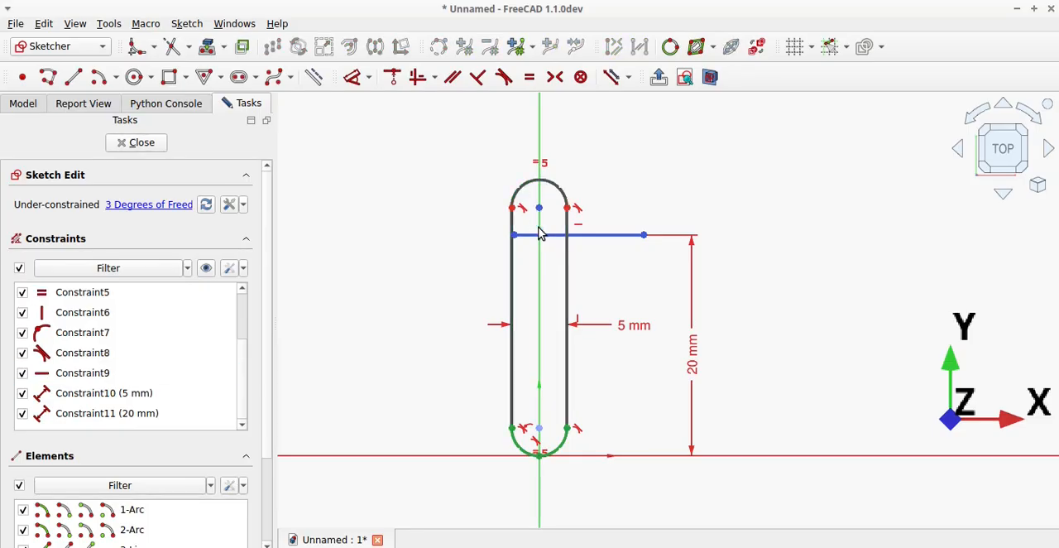
left_click_drag(541, 214, 549, 316)
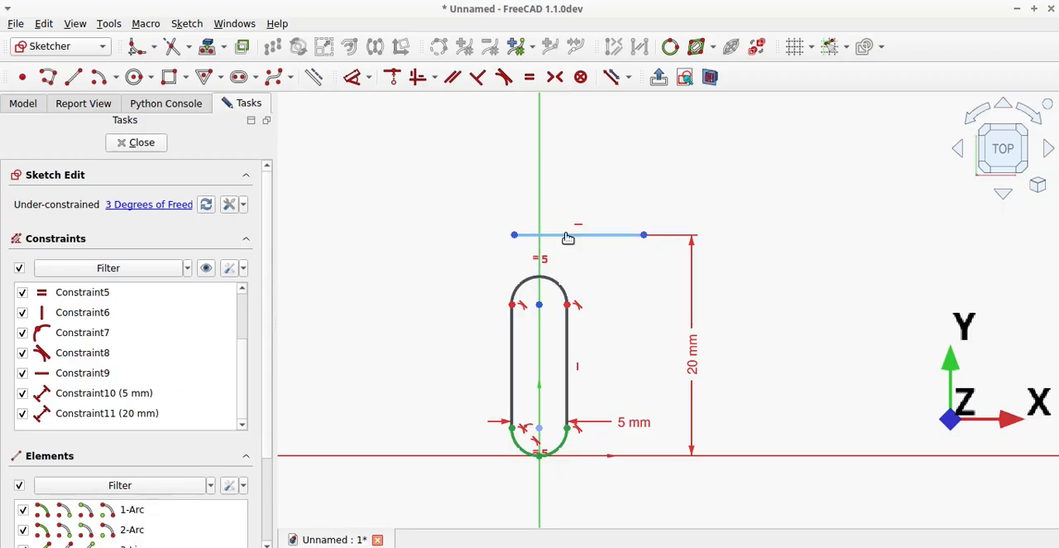
left_click(555, 286)
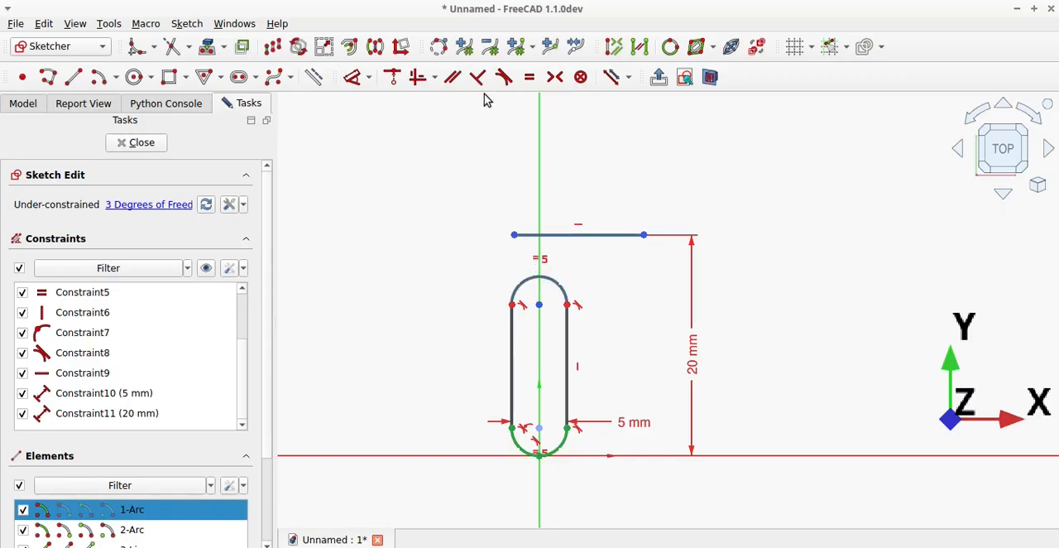
left_click(504, 77)
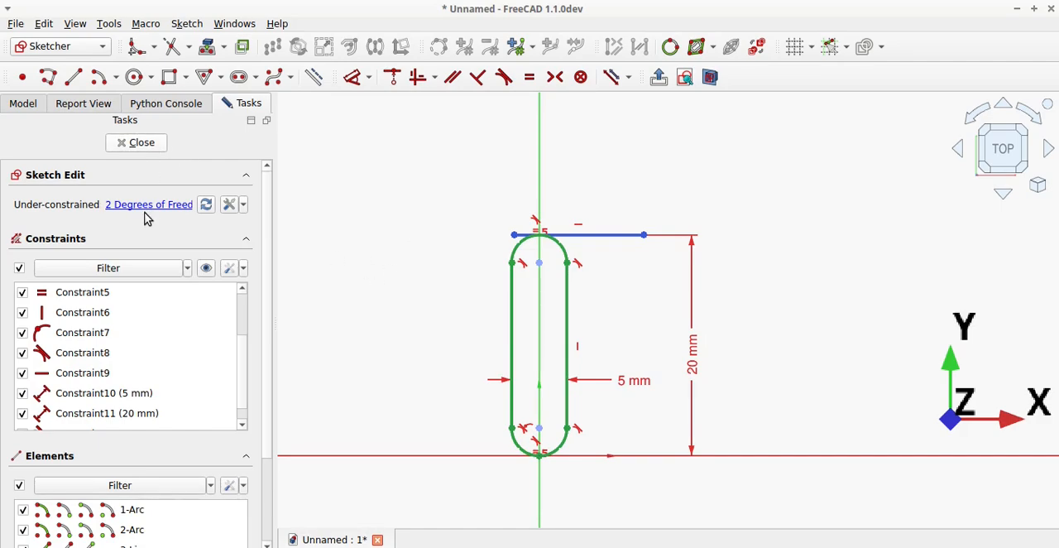
Close the slot sketch and return to the 3D view of the two panels.
key("Escape")
scroll(525, 463, "up", 5)
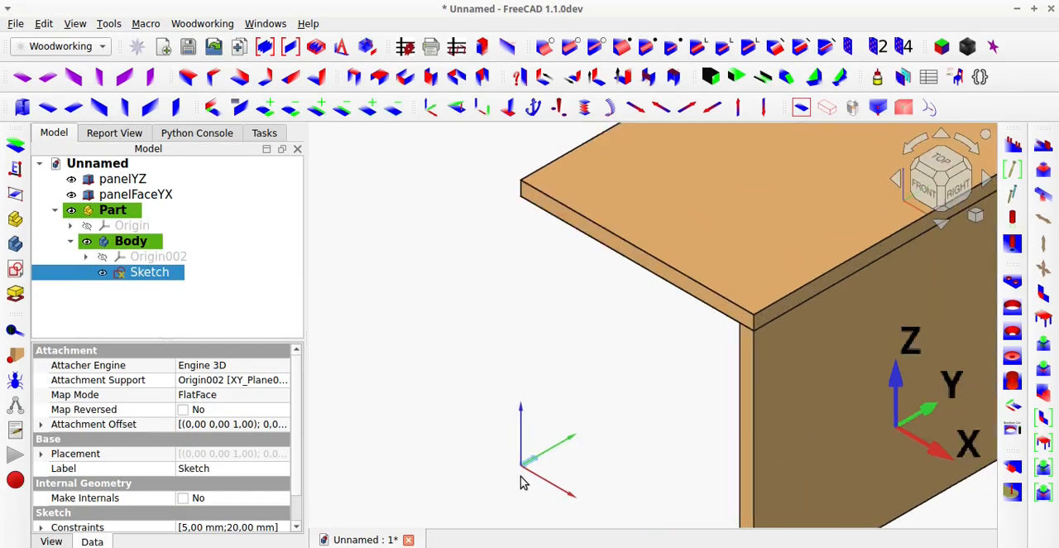
mouse_move(526, 464)
middle_mouse_down()
mouse_move(544, 510)
mouse_move(538, 457)
mouse_move(580, 422)
middle_mouse_up()
scroll(538, 460, "down", 5)
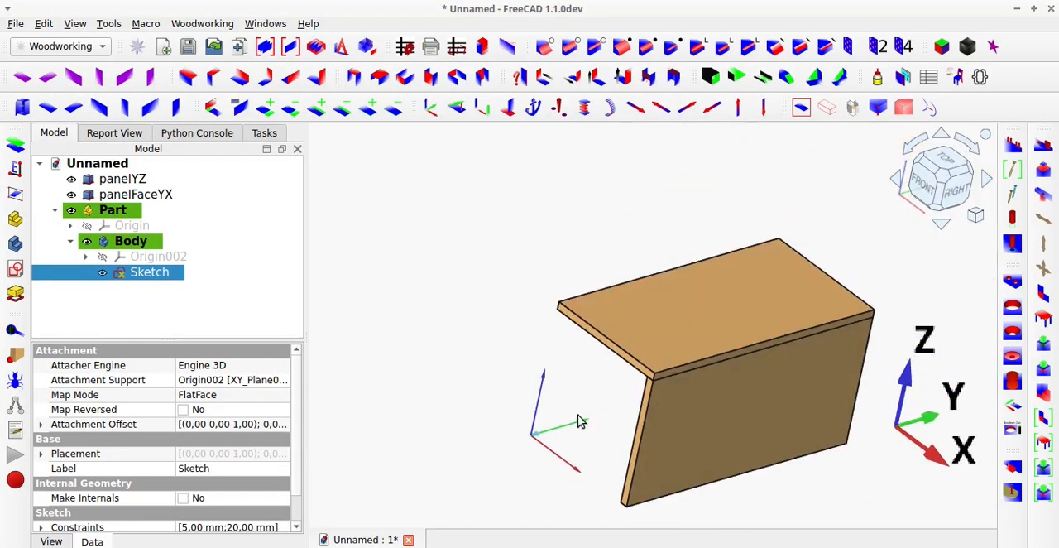
Start the magicJoints tool and hide panelFaceYX to expose the top edge of panelYZ.
left_click(845, 235)
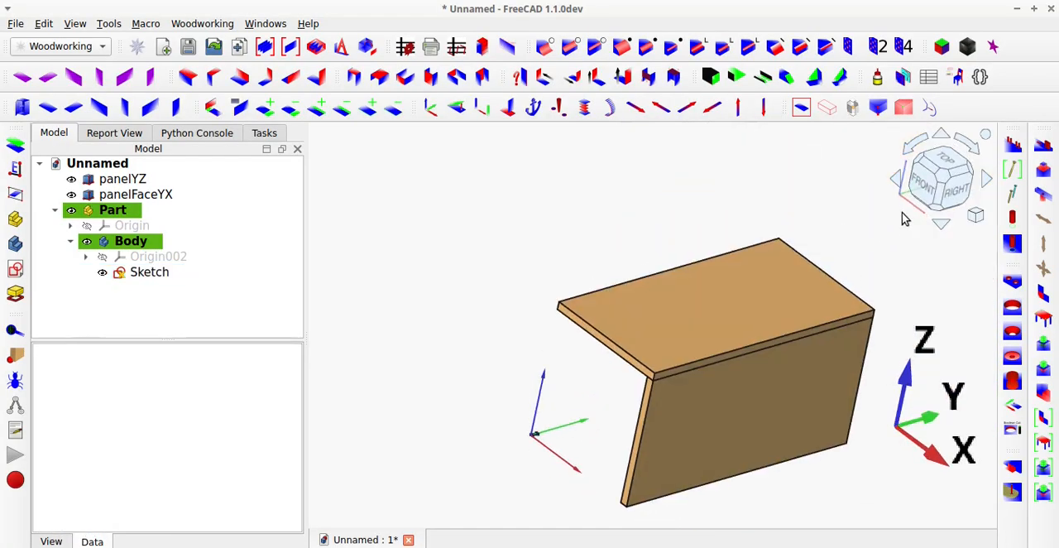
left_click(1044, 151)
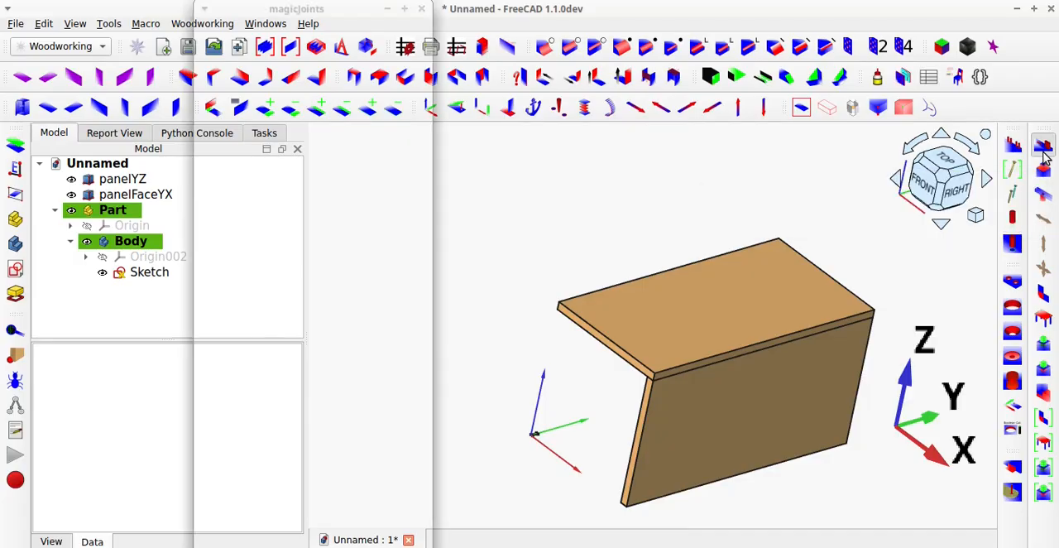
left_click(729, 323)
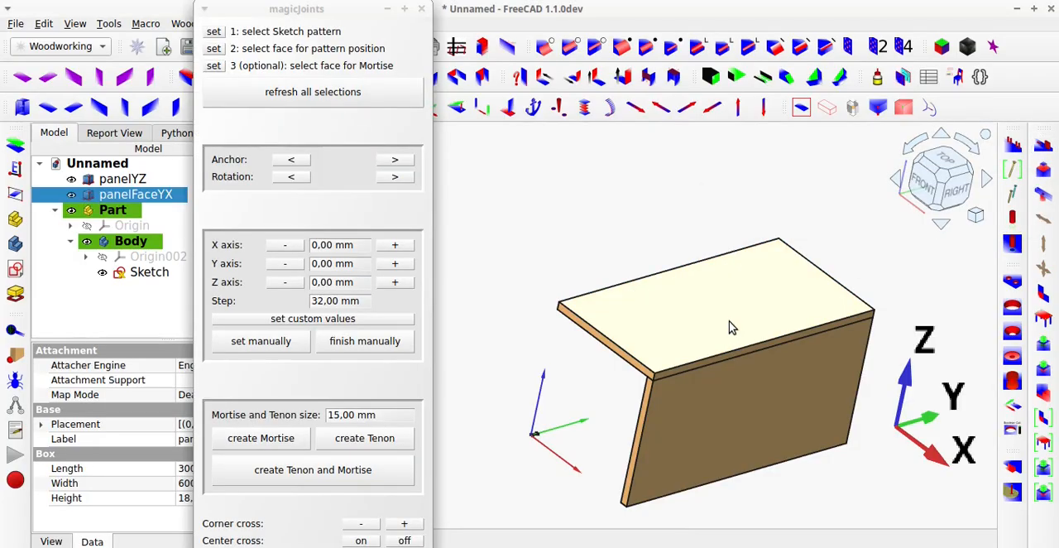
key("space")
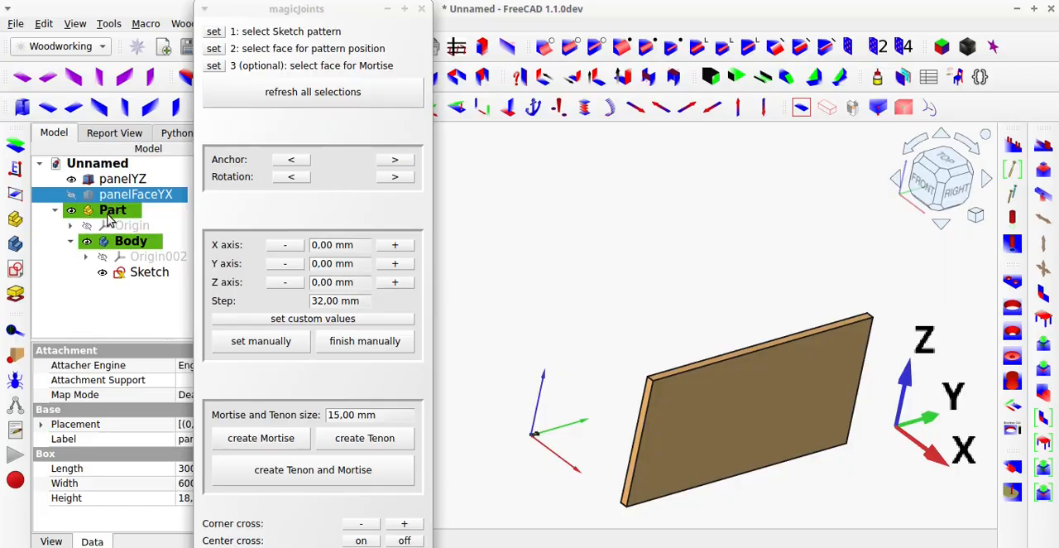
Set the slot Sketch as the joint pattern and the narrow top face of panelYZ as the pattern position.
left_click(136, 273)
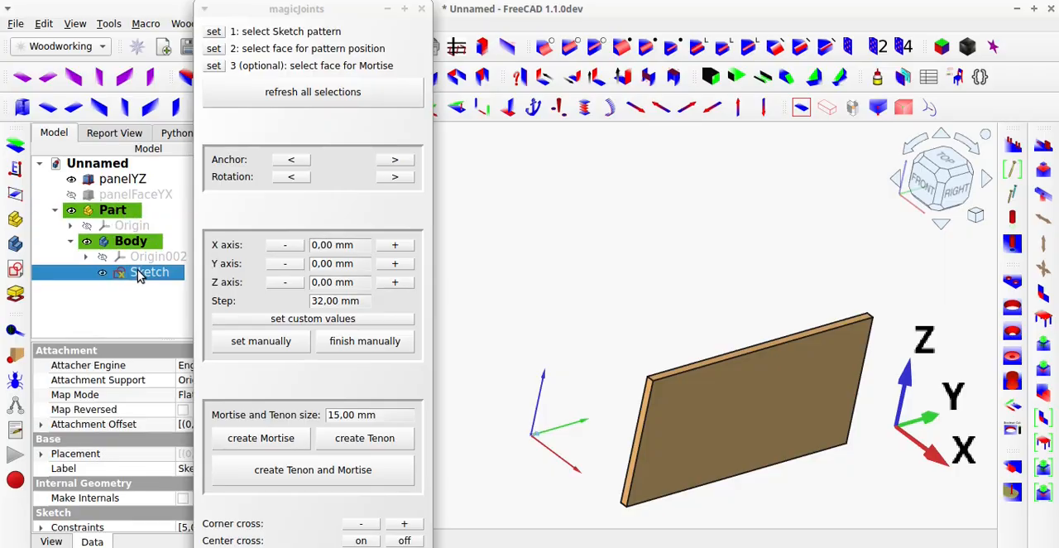
left_click(214, 32)
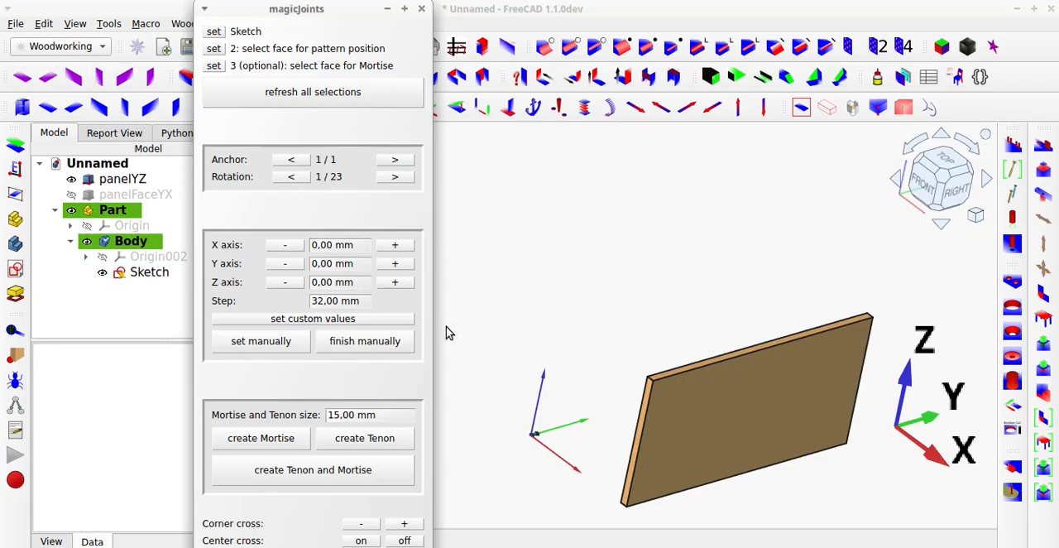
scroll(660, 371, "up", 3)
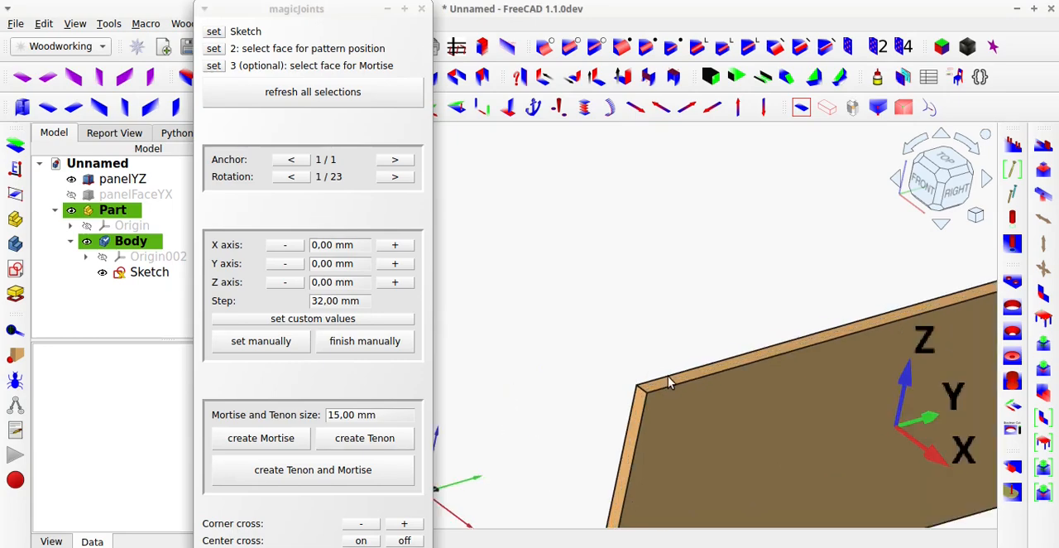
left_click(670, 382)
left_click(215, 53)
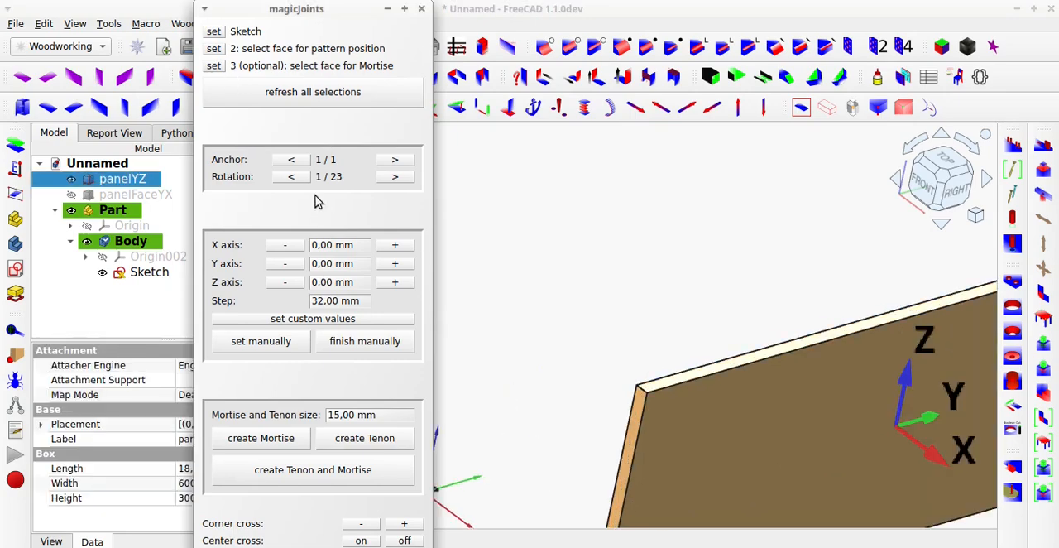
scroll(532, 382, "down", 3)
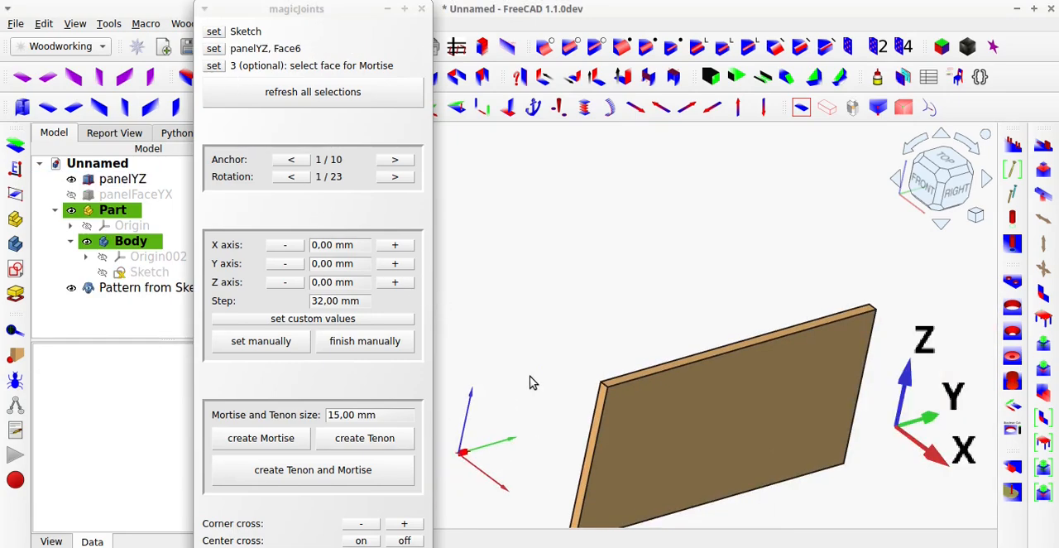
scroll(531, 382, "up", 1)
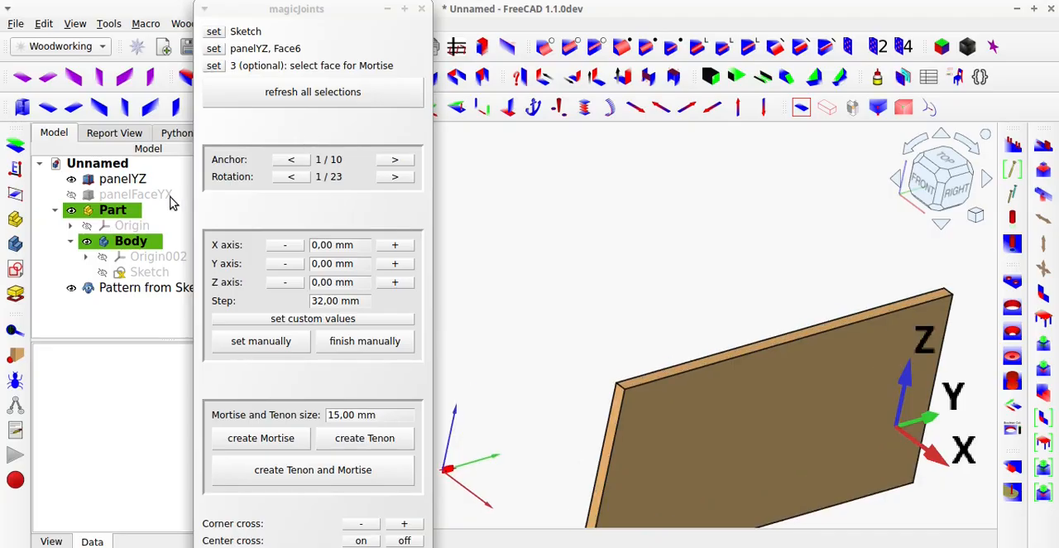
Show panelFaceYX again and set its underside as the mortise face.
left_click(136, 195)
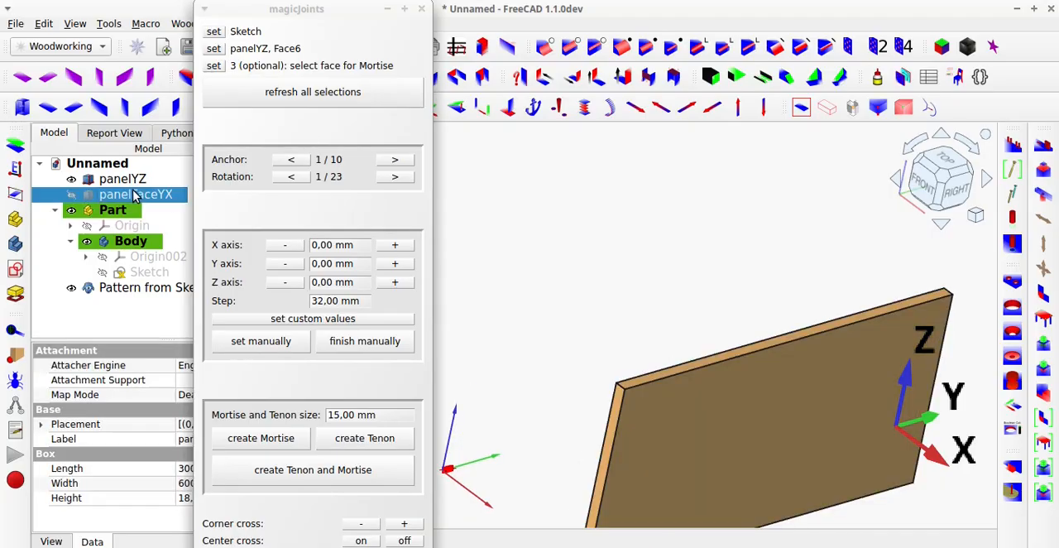
key("space")
key("1")
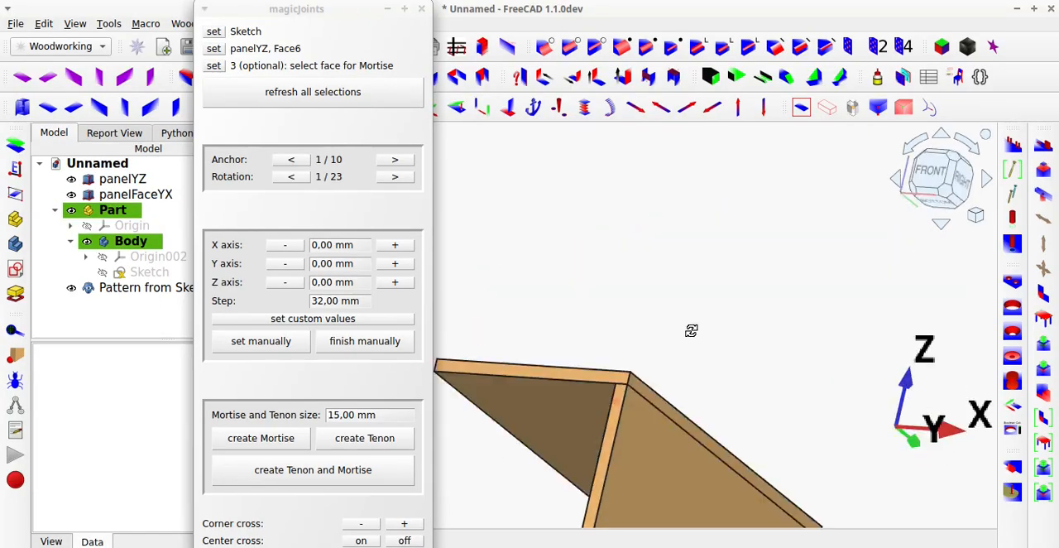
left_click(534, 424)
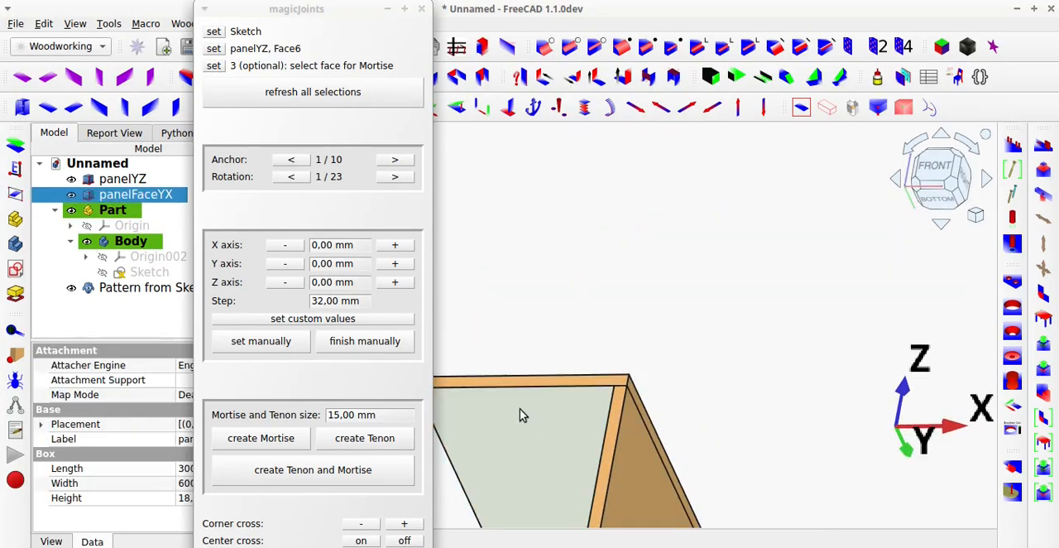
left_click(212, 66)
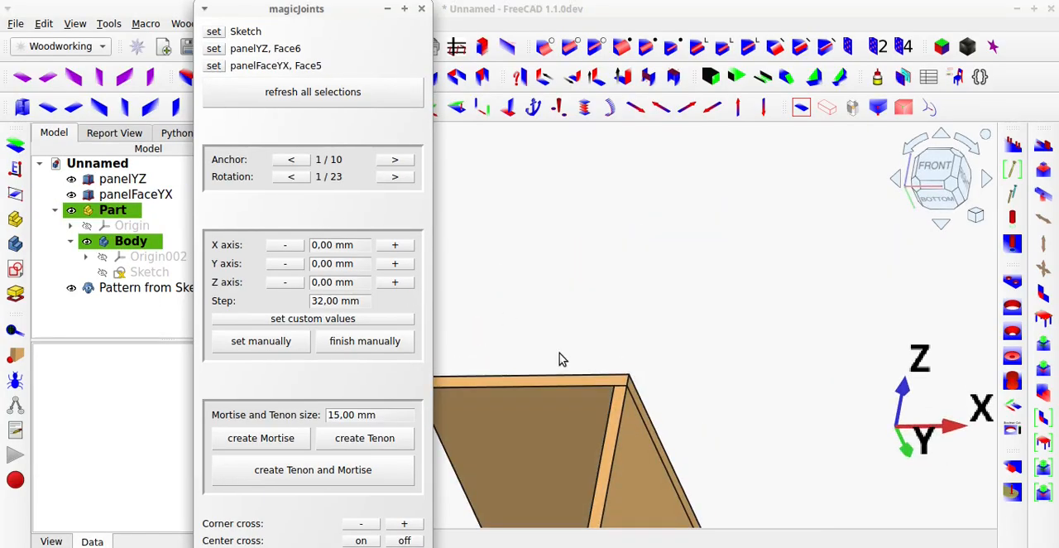
Return to the standard isometric view and hide panelFaceYX again.
left_click(805, 112)
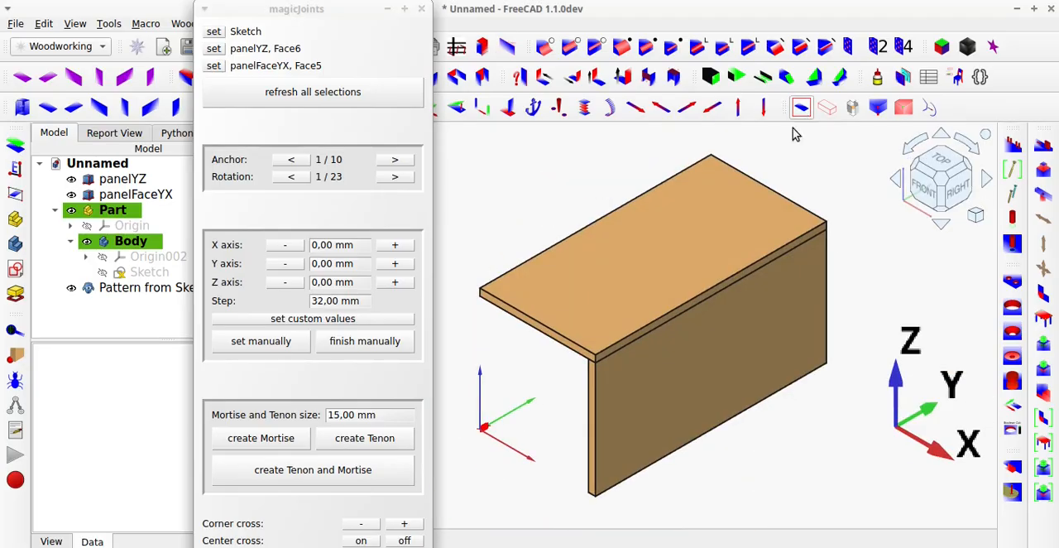
left_click(700, 248)
key("space")
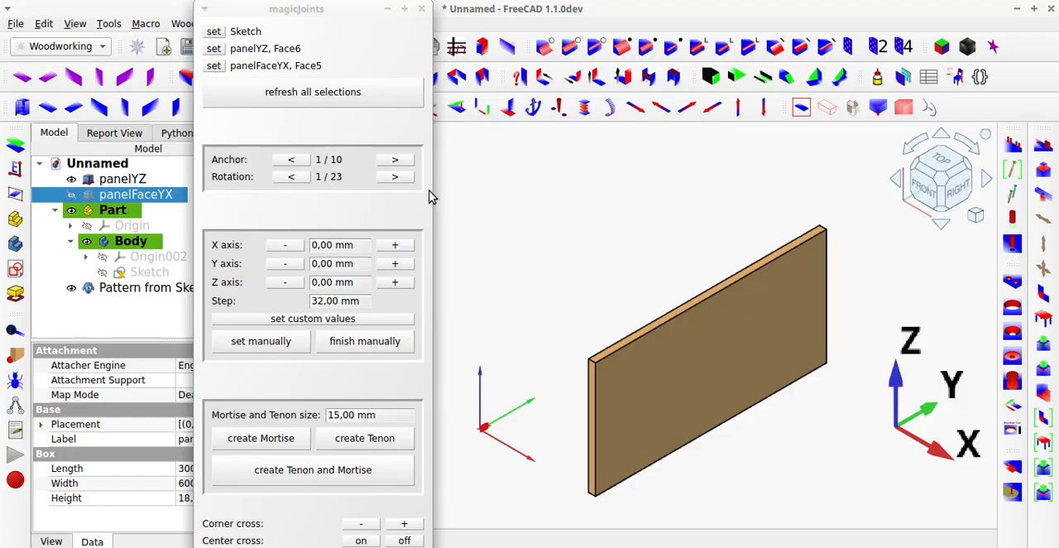
Move the slot pattern to anchor 10 / 10, centred on the front short edge of panelYZ's top face.
left_click(395, 160)
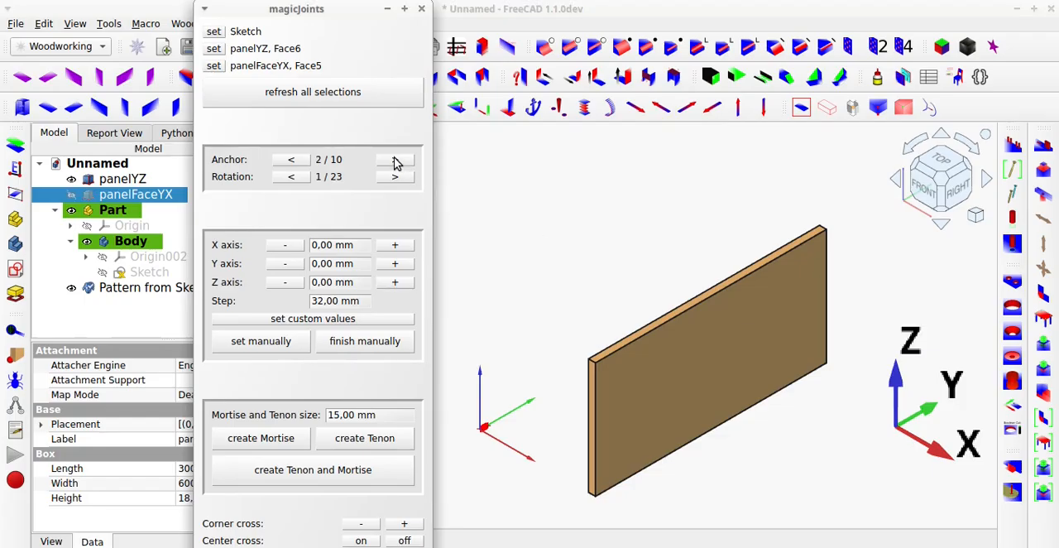
left_click(394, 159)
left_click(395, 159)
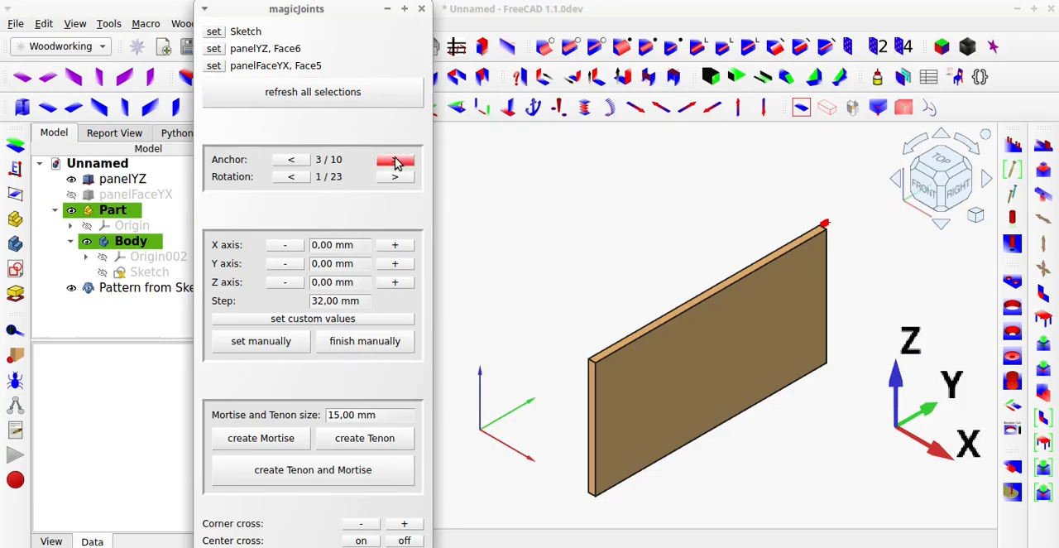
scroll(598, 346, "up", 7)
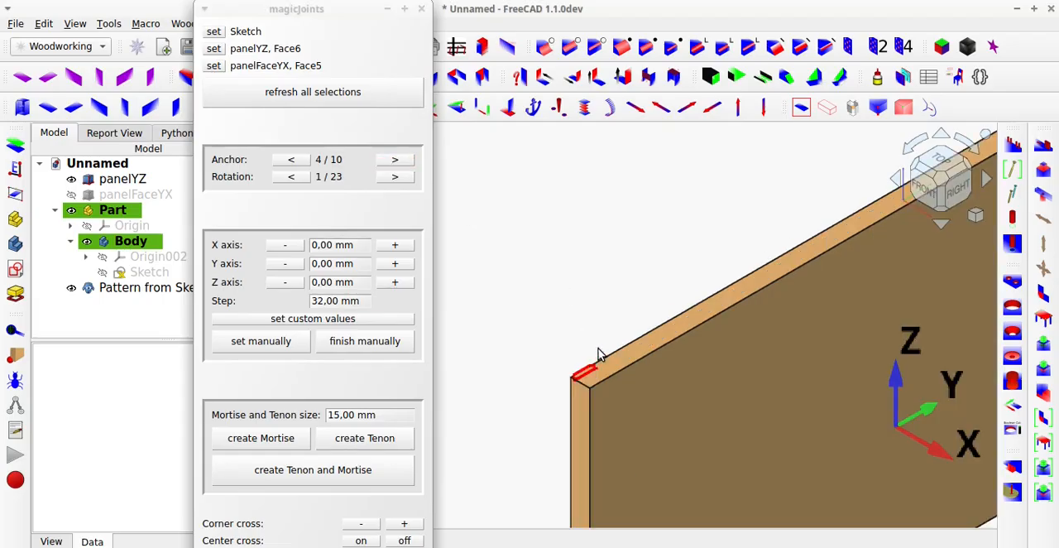
left_click(405, 164)
left_click(406, 168)
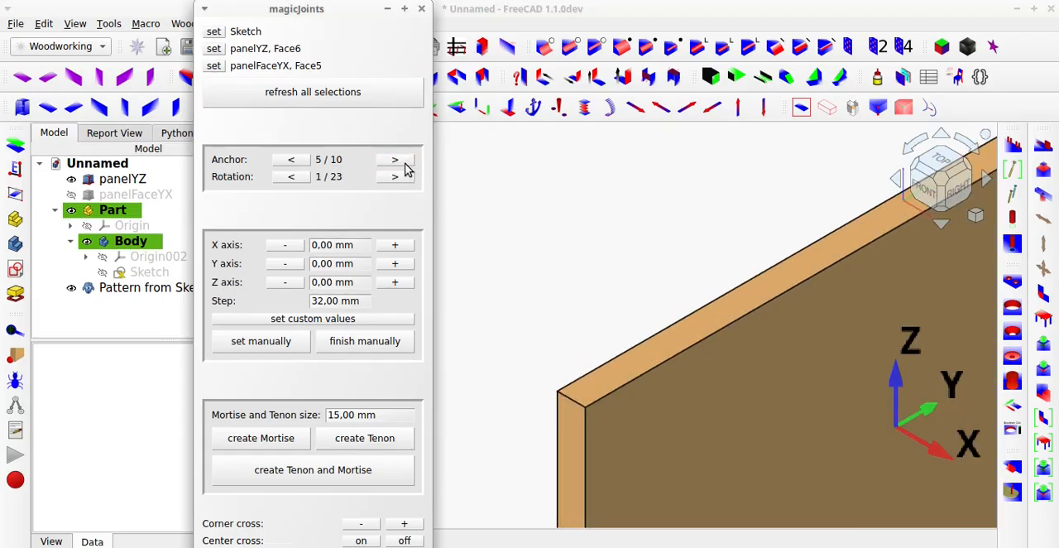
left_click(405, 169)
left_click(405, 169)
left_click(405, 168)
left_click(406, 169)
left_click(406, 169)
left_click(405, 169)
left_click(406, 169)
left_click(405, 169)
left_click(406, 169)
left_click(406, 169)
left_click(405, 169)
left_click(402, 164)
left_click(402, 165)
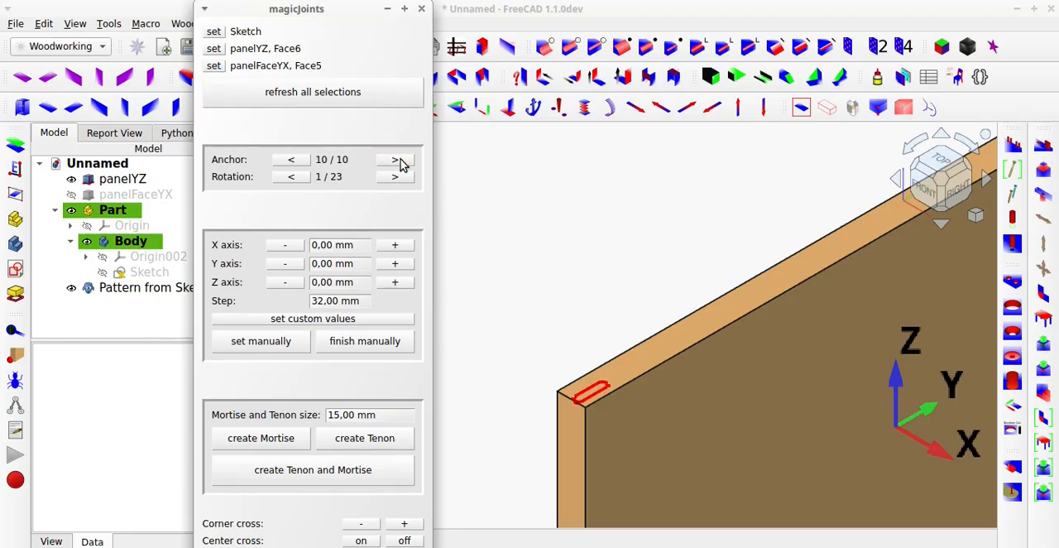
middle_click_drag(579, 391, 603, 431)
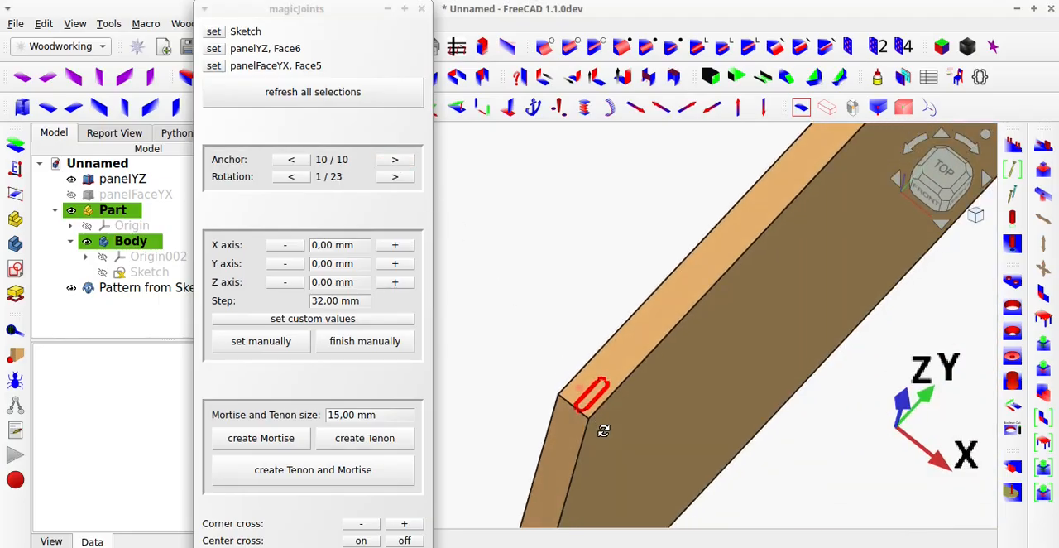
scroll(584, 424, "up", 4)
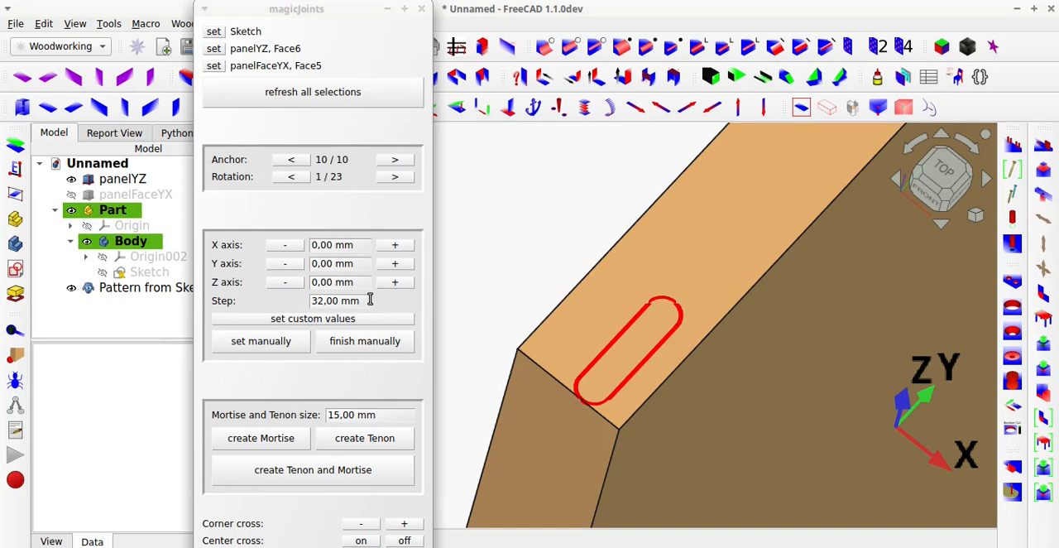
Offset the slot pattern -2 mm along X and 32 mm along Y, using step sizes of 2 mm and 32 mm.
left_click_drag(368, 300, 306, 303)
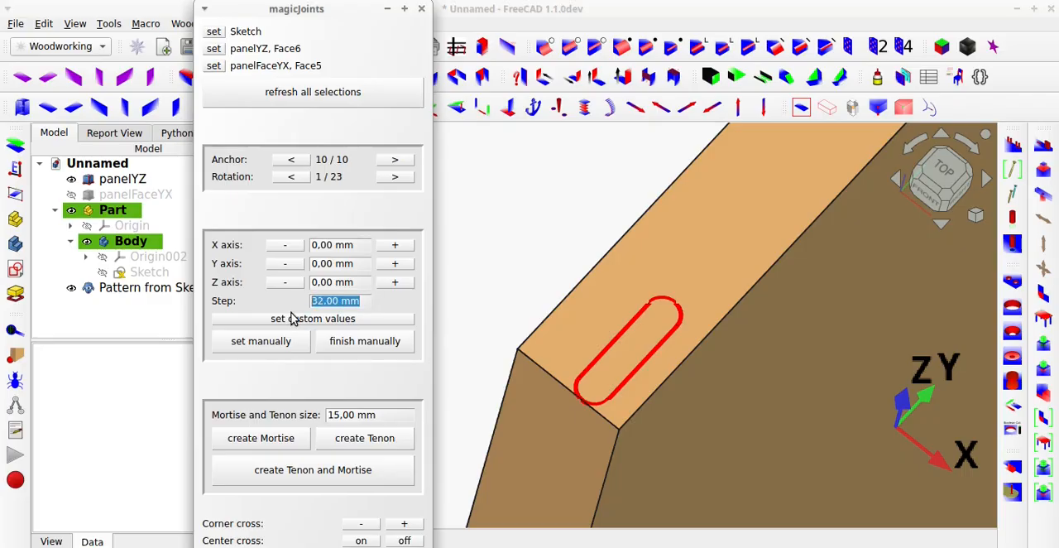
type("2")
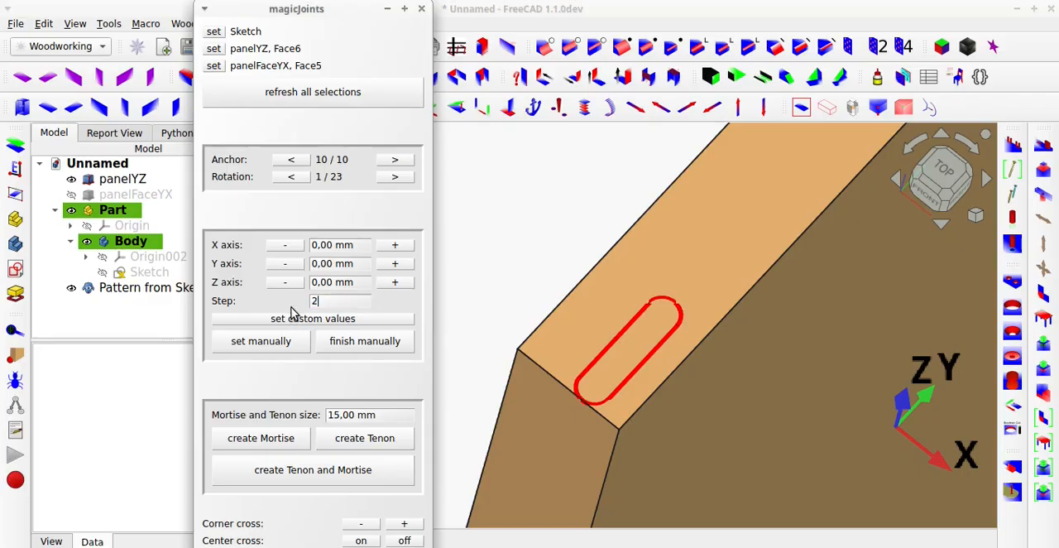
left_click(285, 245)
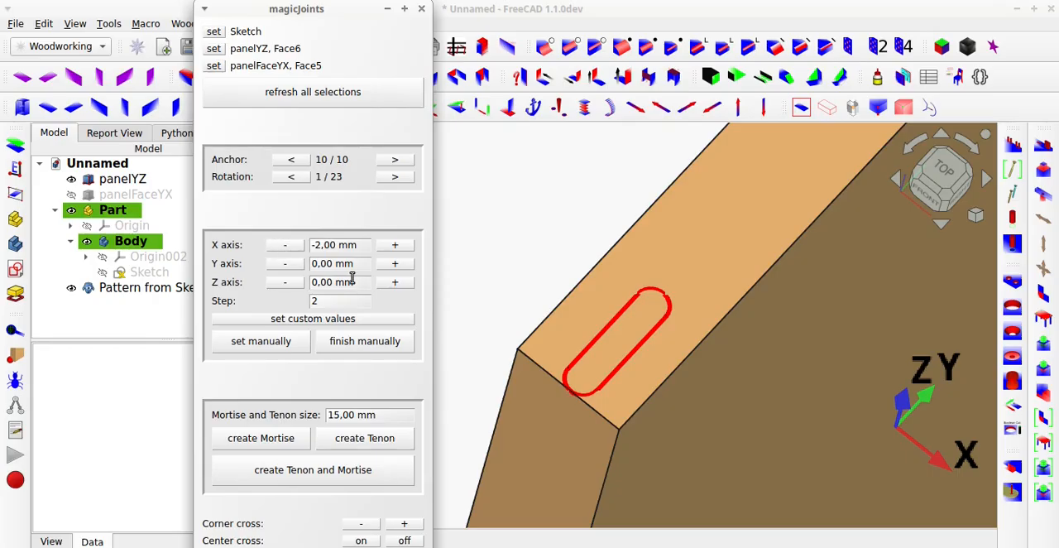
left_click_drag(336, 303, 298, 305)
type("32")
left_click(401, 266)
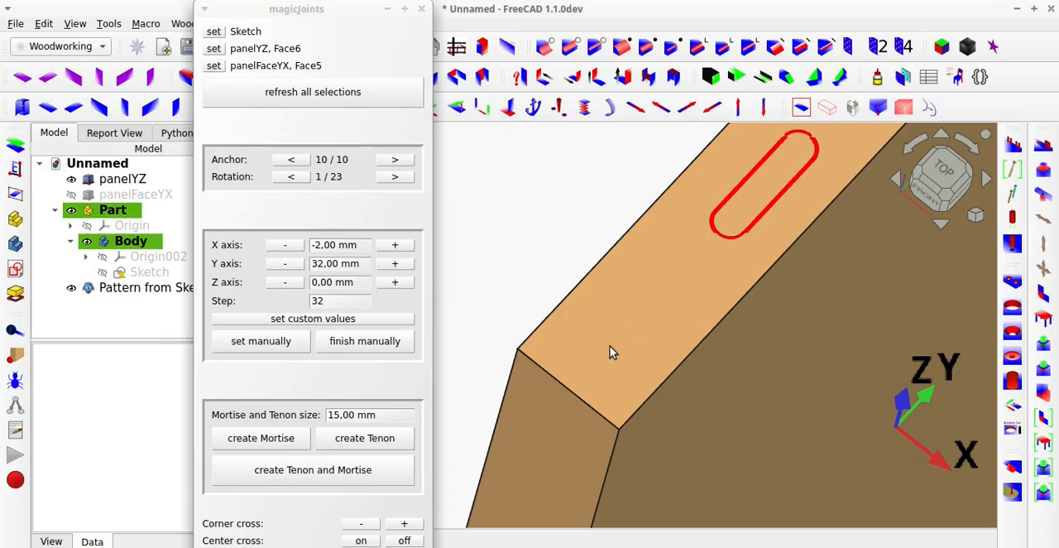
Create a matching tenon and mortise with a size of 15 mm at the slot pattern's position.
scroll(610, 345, "down", 6)
middle_click_drag(661, 335, 636, 303)
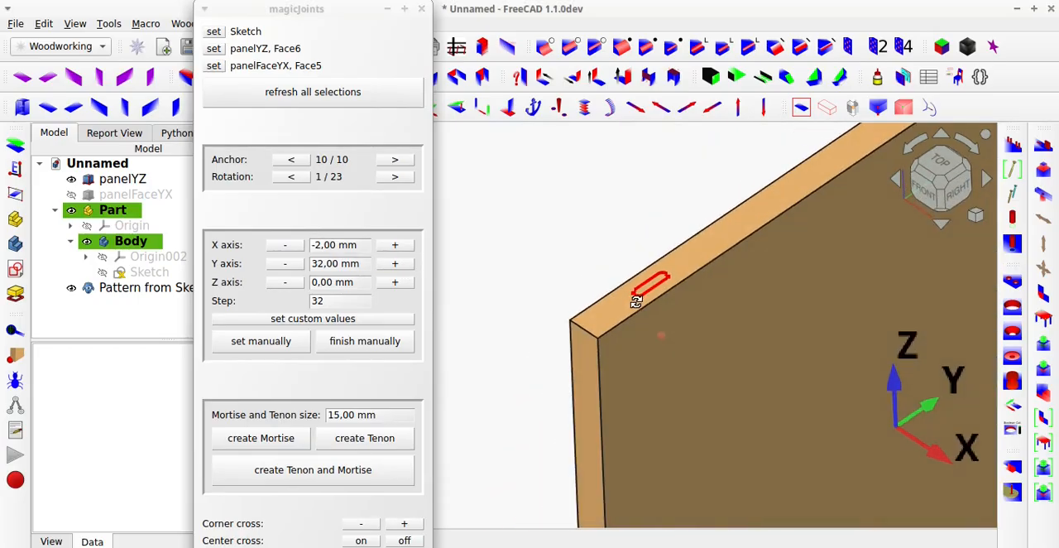
left_click(383, 478)
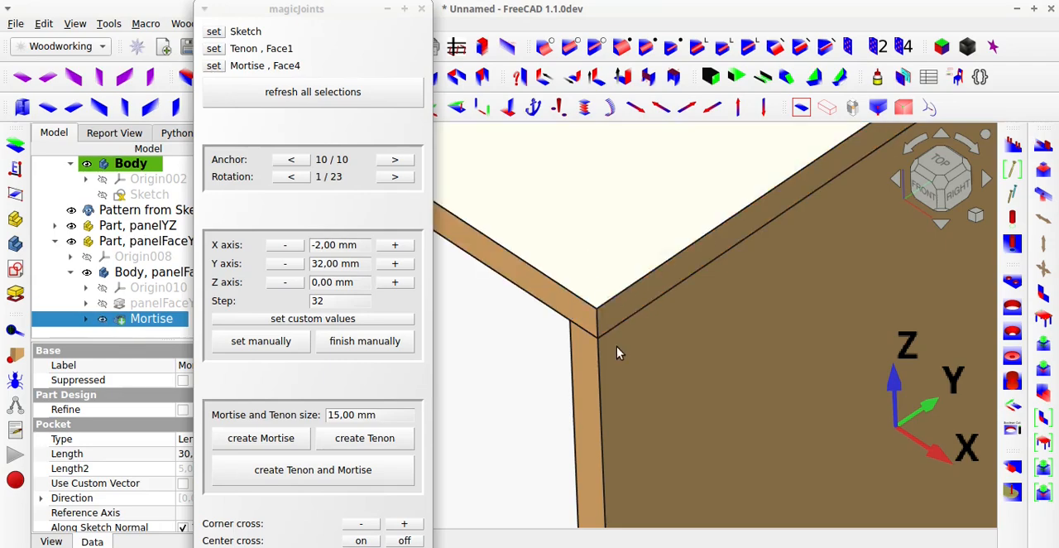
Make the panels transparent and examine the first slot-shaped tenon and mortise at the front corner.
mouse_move(623, 317)
middle_mouse_down()
mouse_move(634, 194)
mouse_move(648, 169)
mouse_move(632, 314)
middle_mouse_up()
key("space")
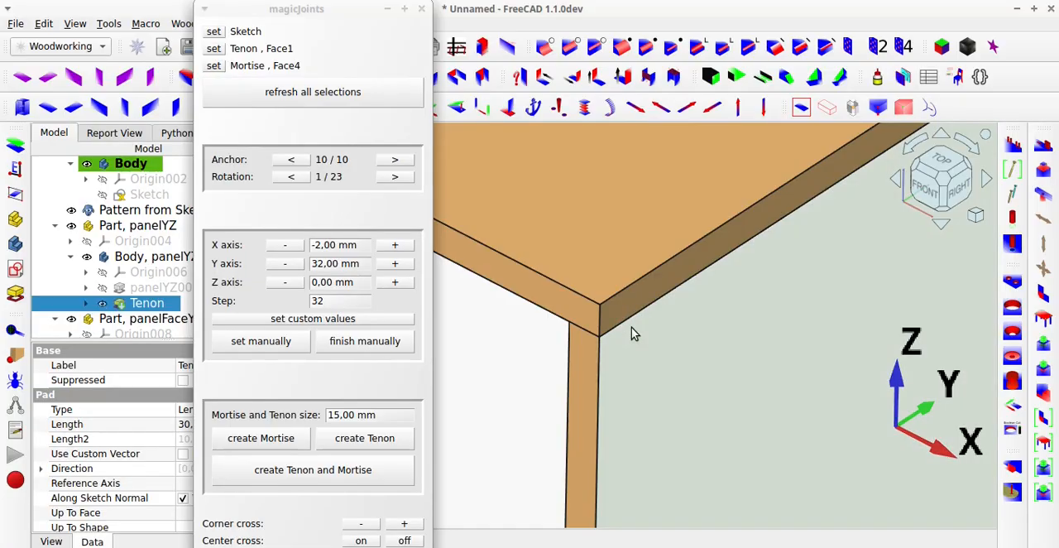
left_click(819, 114)
left_click(516, 409)
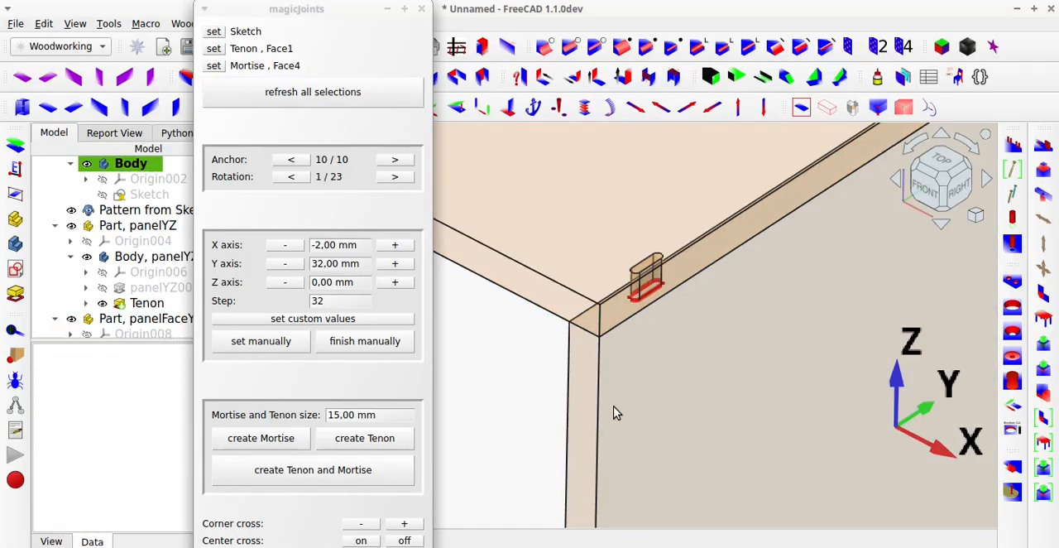
middle_click_drag(612, 411, 618, 386)
scroll(663, 364, "up", 1)
scroll(558, 357, "up", 2)
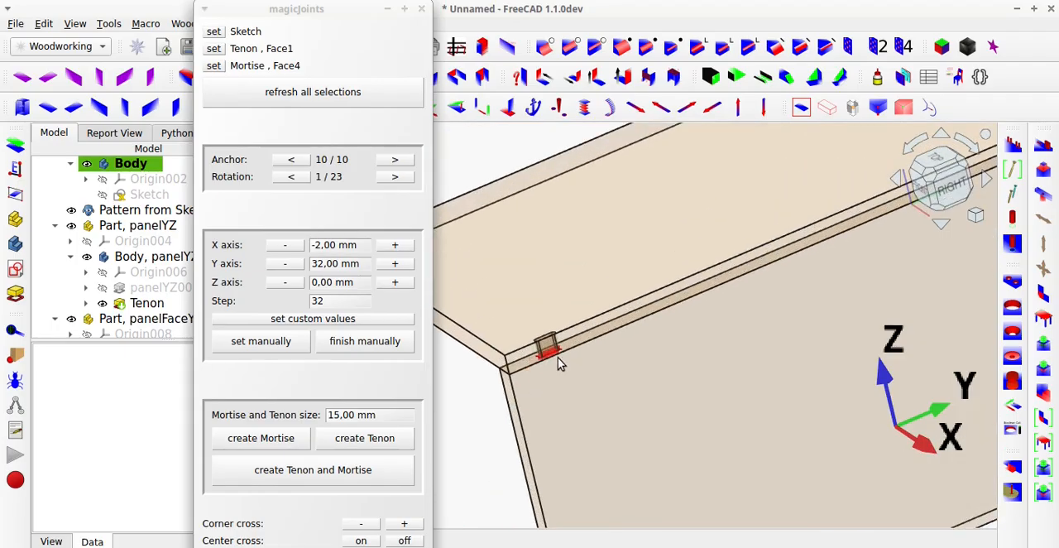
mouse_move(557, 357)
middle_mouse_down()
mouse_move(527, 339)
mouse_move(714, 322)
mouse_move(563, 362)
middle_mouse_up()
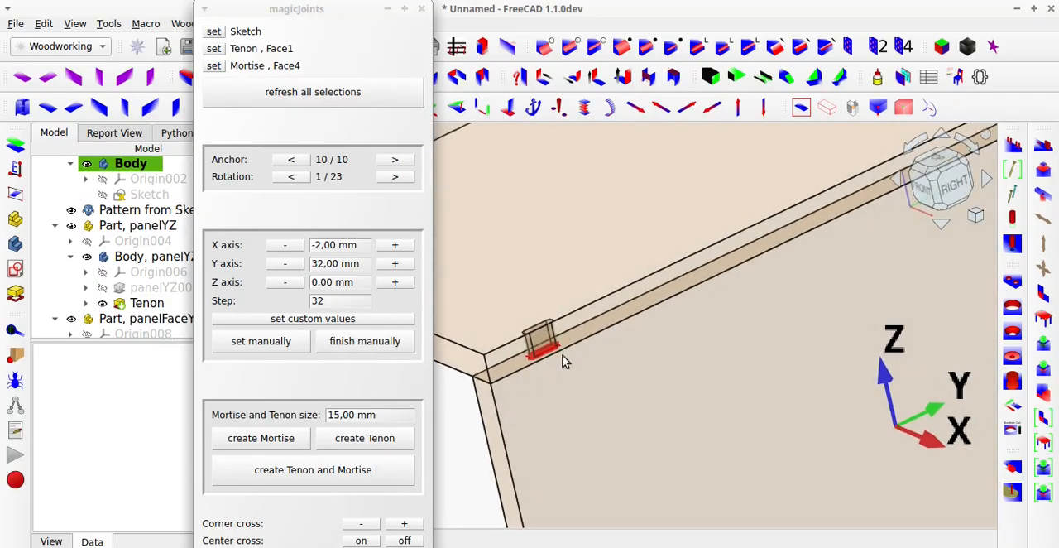
Create further tenon and mortise joints along the panel edge at Y offsets of 64, 160 and 192 mm.
left_click(396, 265)
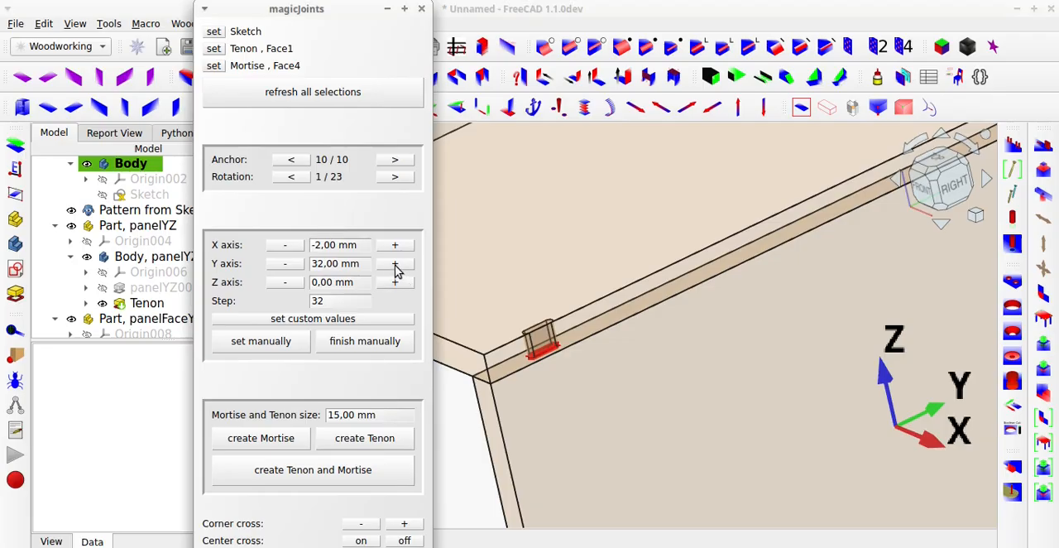
left_click(369, 478)
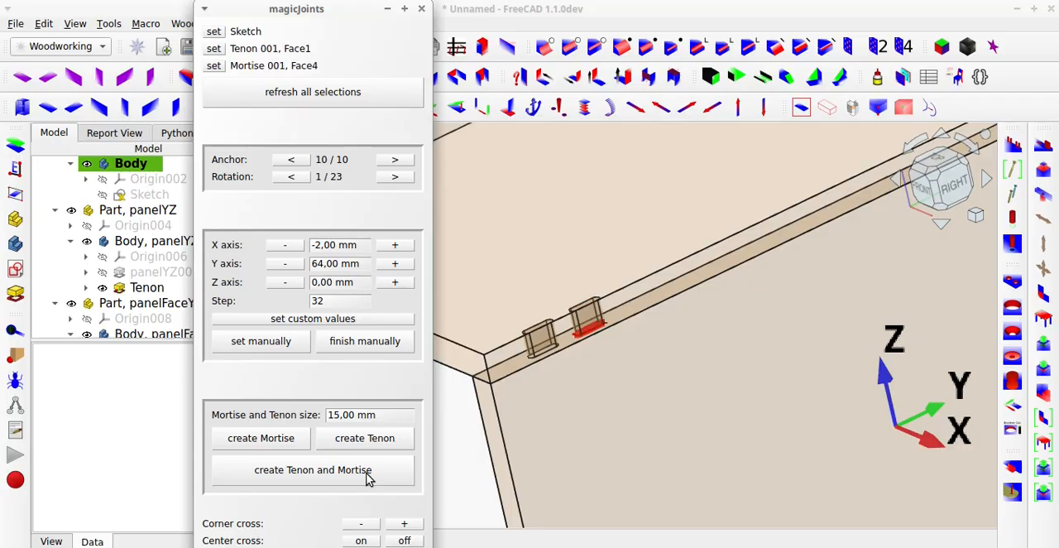
left_click(402, 265)
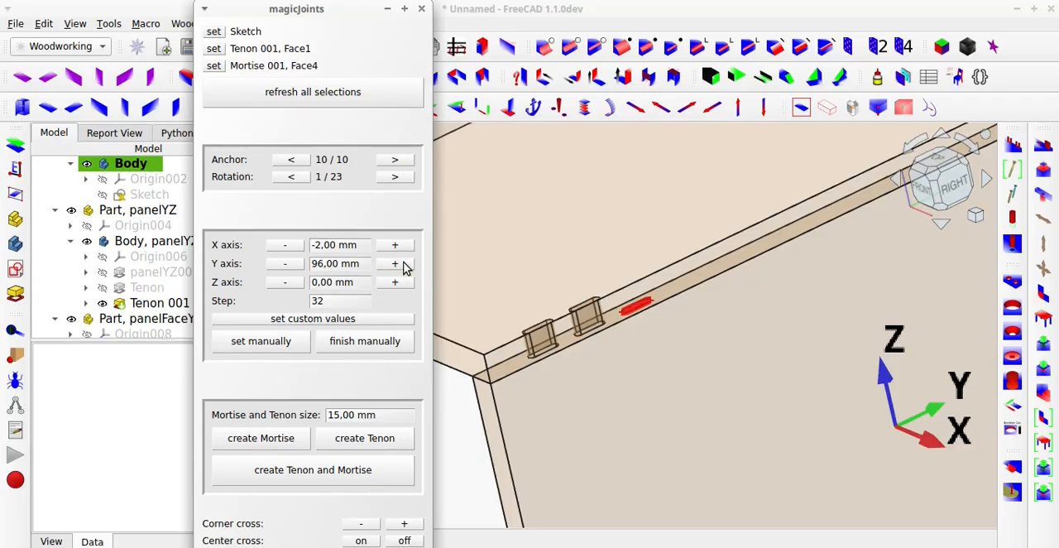
left_click(403, 265)
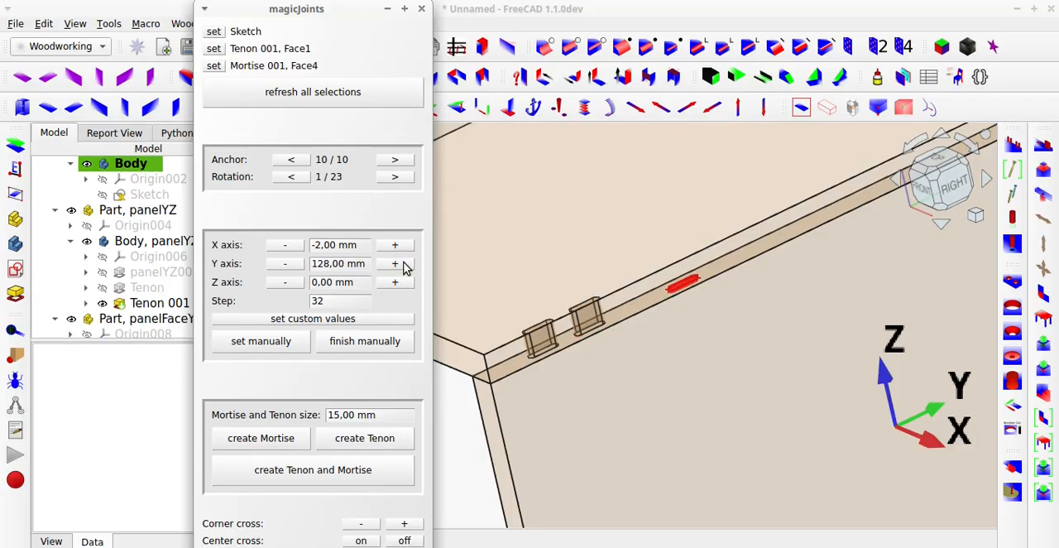
left_click(376, 478)
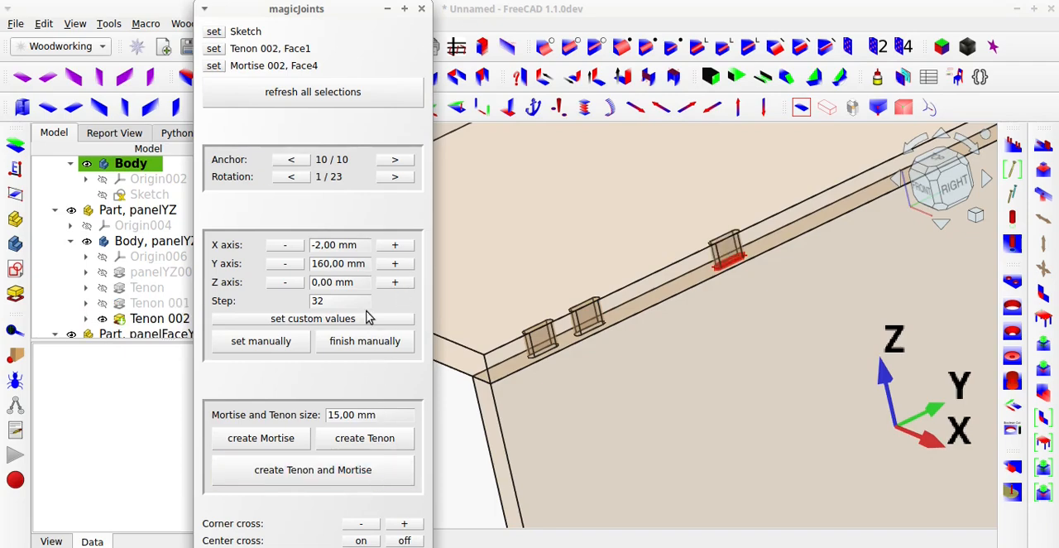
left_click(395, 264)
left_click(407, 470)
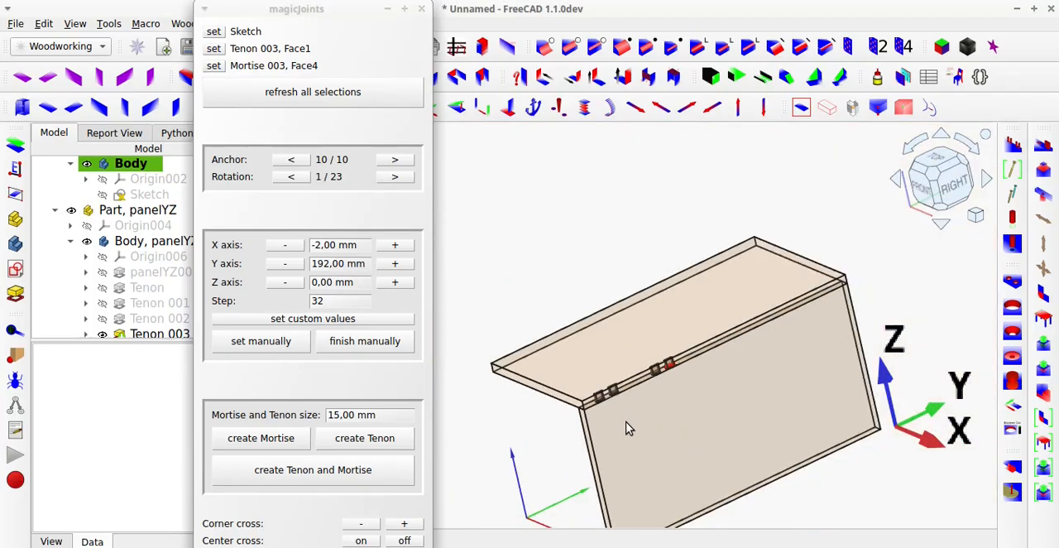
Create two more tenon and mortise joints at Y offsets of 256 and 288 mm, and close magicJoints.
scroll(678, 352, "up", 3)
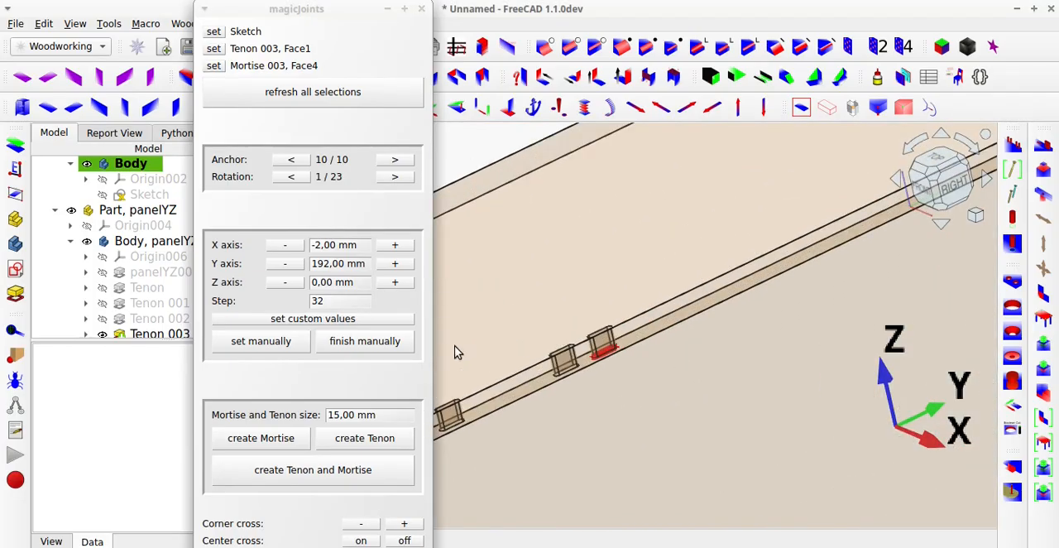
left_click(402, 265)
left_click(402, 265)
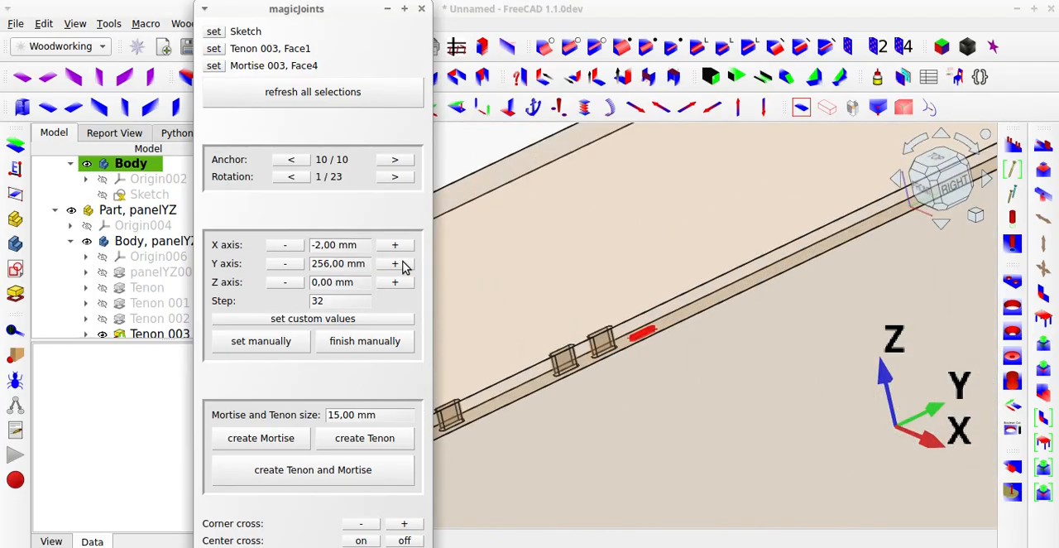
left_click(391, 472)
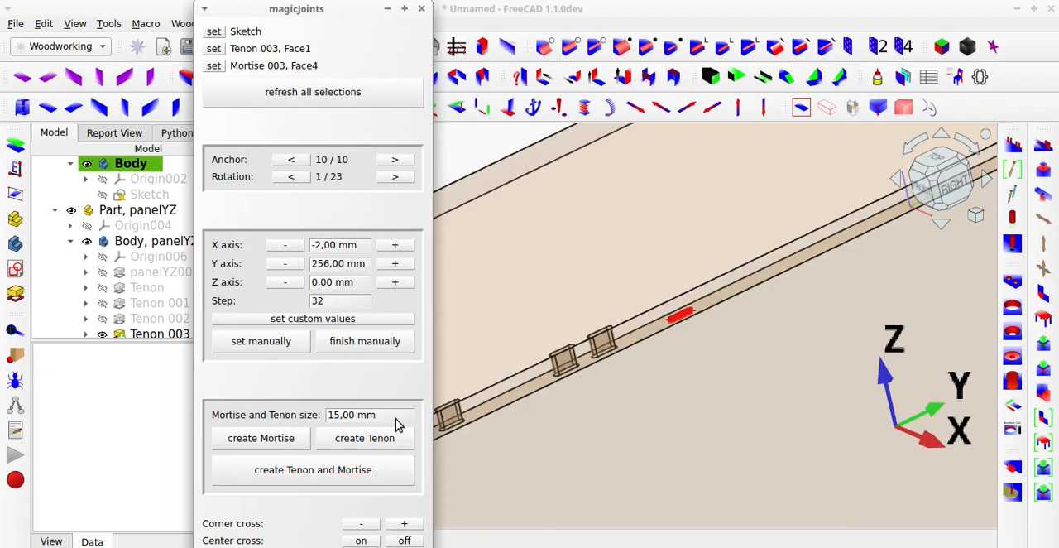
left_click(397, 265)
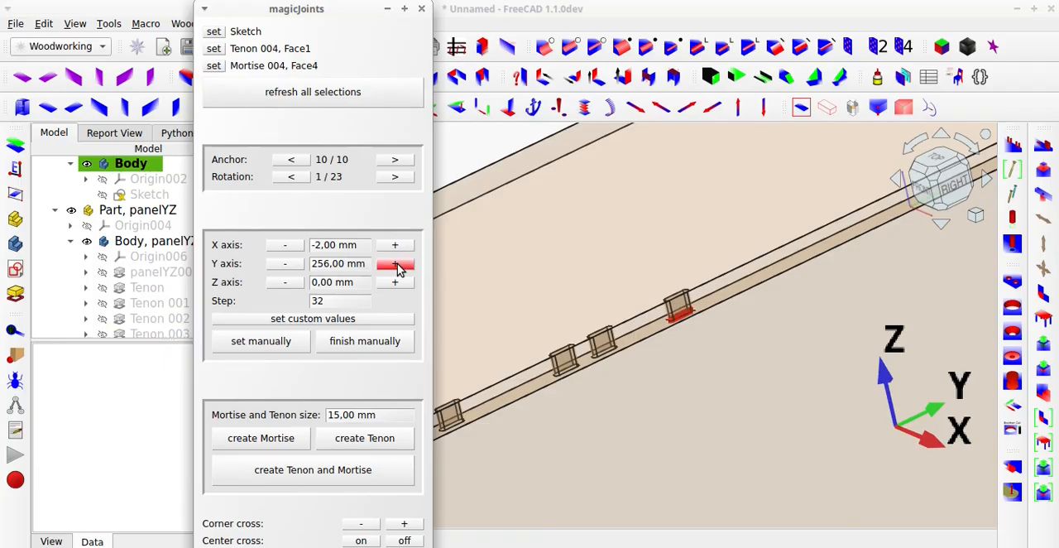
left_click(391, 472)
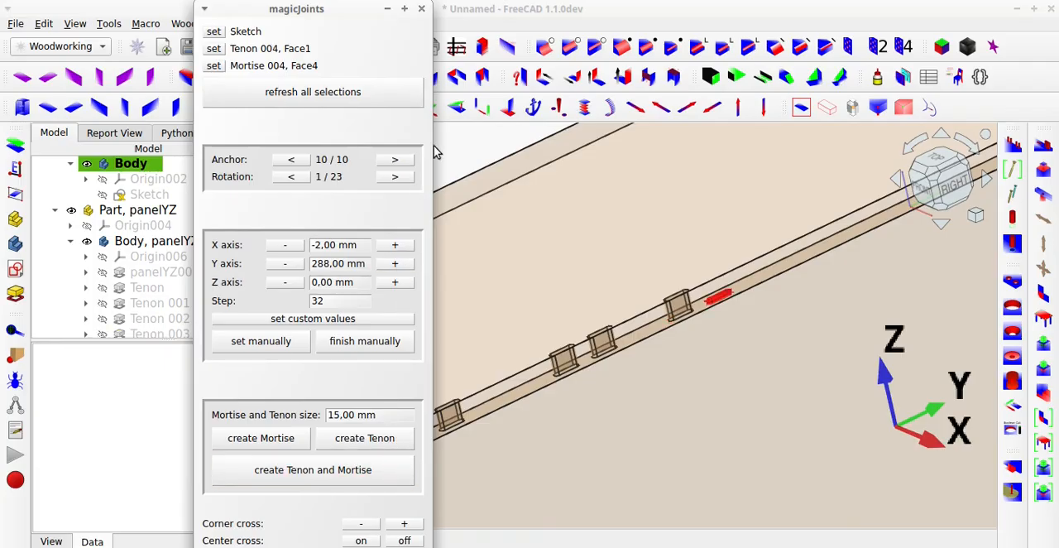
left_click(422, 10)
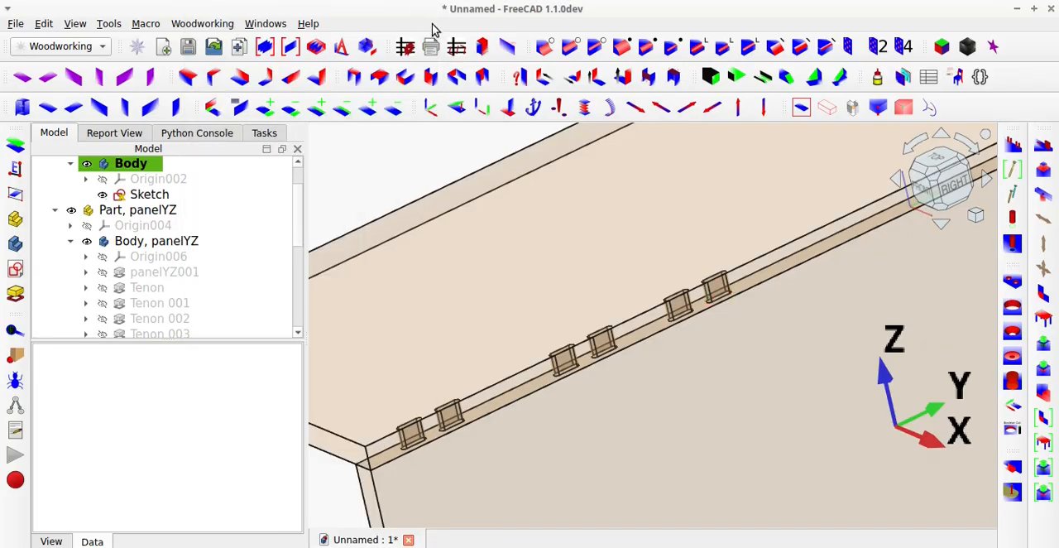
Turn off the transparent display and hide panelFaceYX to examine the tenons along panelYZ's top edge.
left_click(826, 108)
left_click(621, 293)
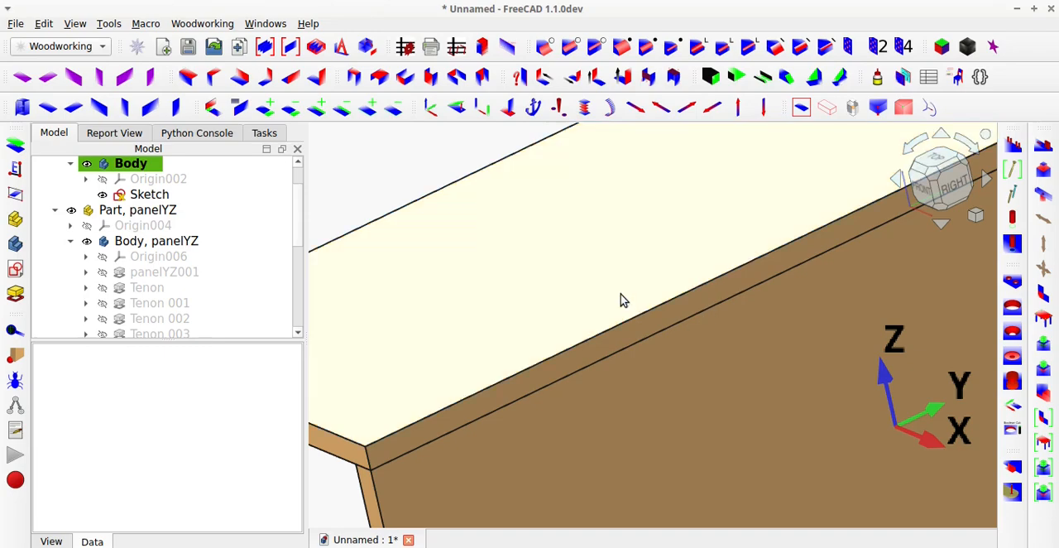
key("space")
middle_click_drag(616, 387, 718, 414)
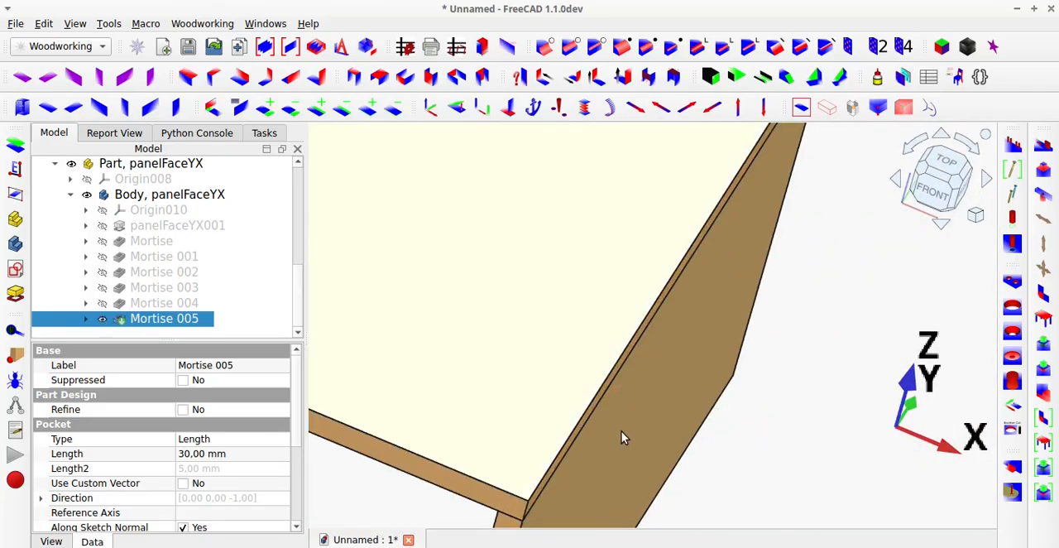
middle_click_drag(619, 435, 604, 282)
Hide the tenon panel, examine panelFaceYX's mortises from several angles and in transparent display, and restore the opaque view with both panels.
left_click(578, 358)
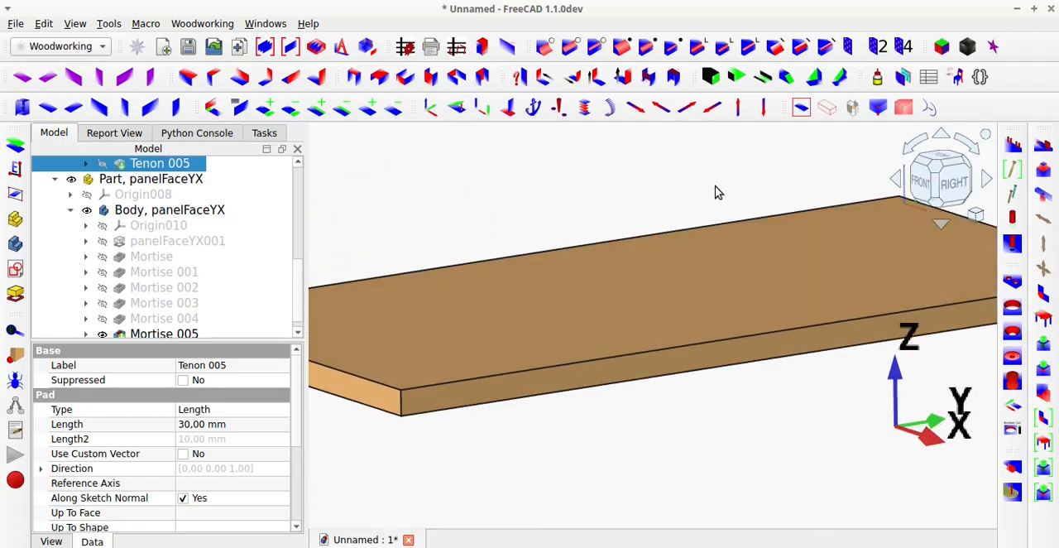
middle_click_drag(654, 323, 691, 354)
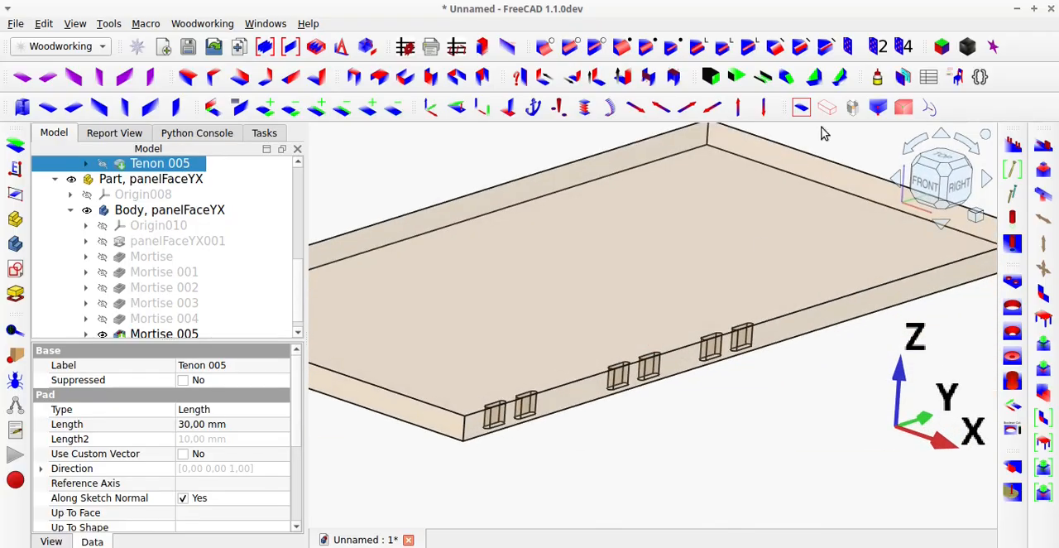
left_click(826, 110)
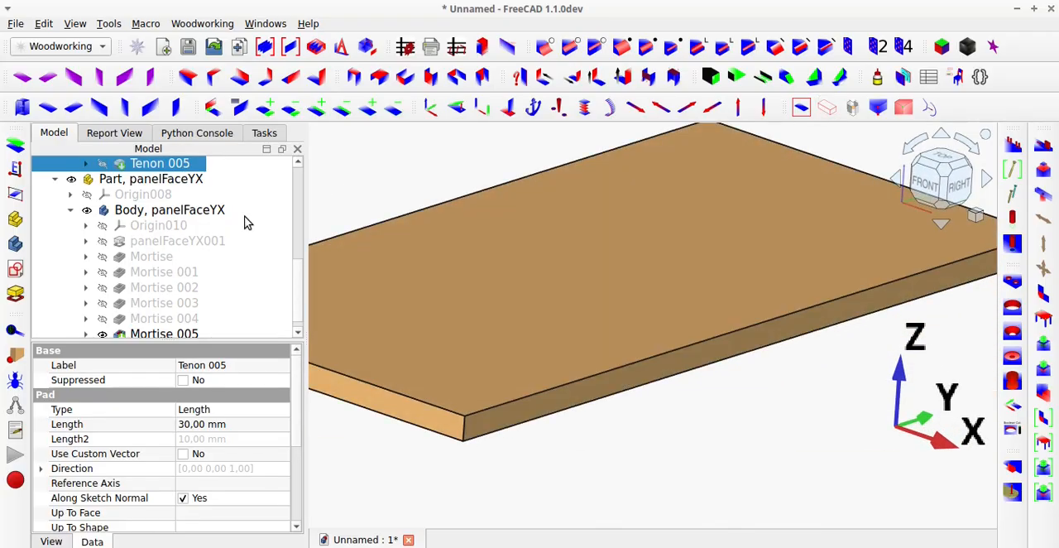
key("space")
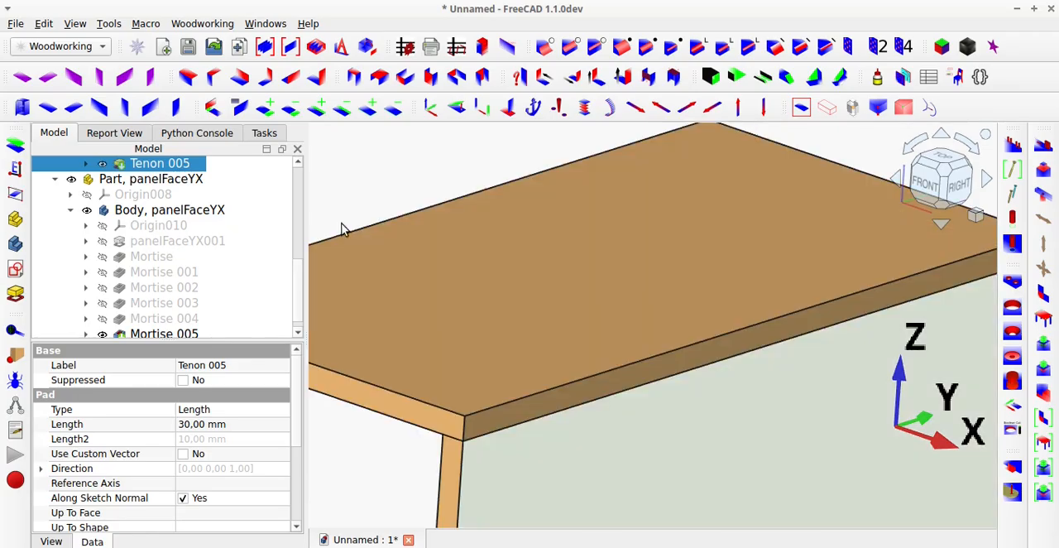
left_click(401, 184)
left_click(801, 109)
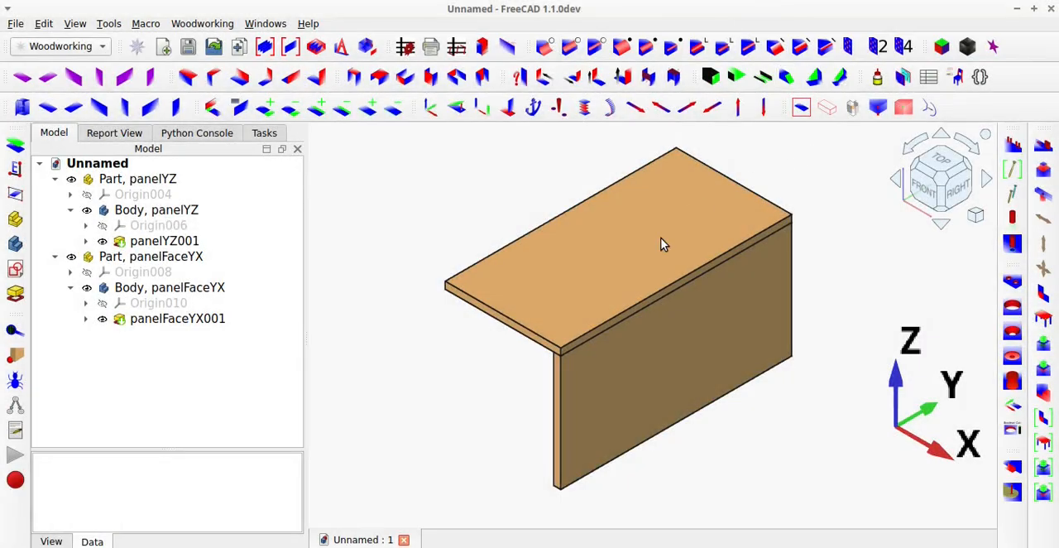
Hide panelFaceYX001 and create a new sketch on the narrow top face of panelYZ001 in the panelYZ body.
left_click(638, 306)
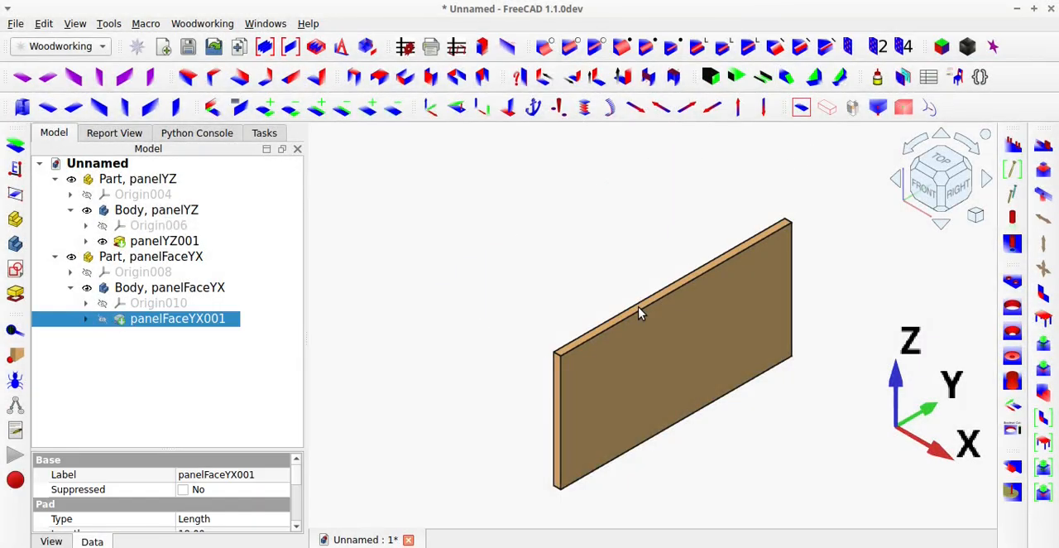
key("space")
scroll(581, 351, "up", 4)
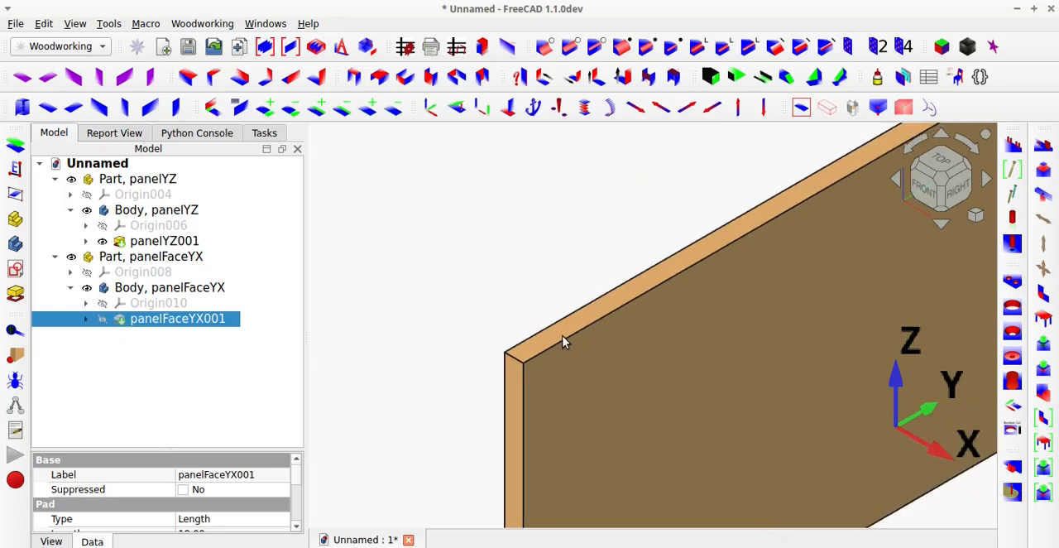
left_click(558, 333)
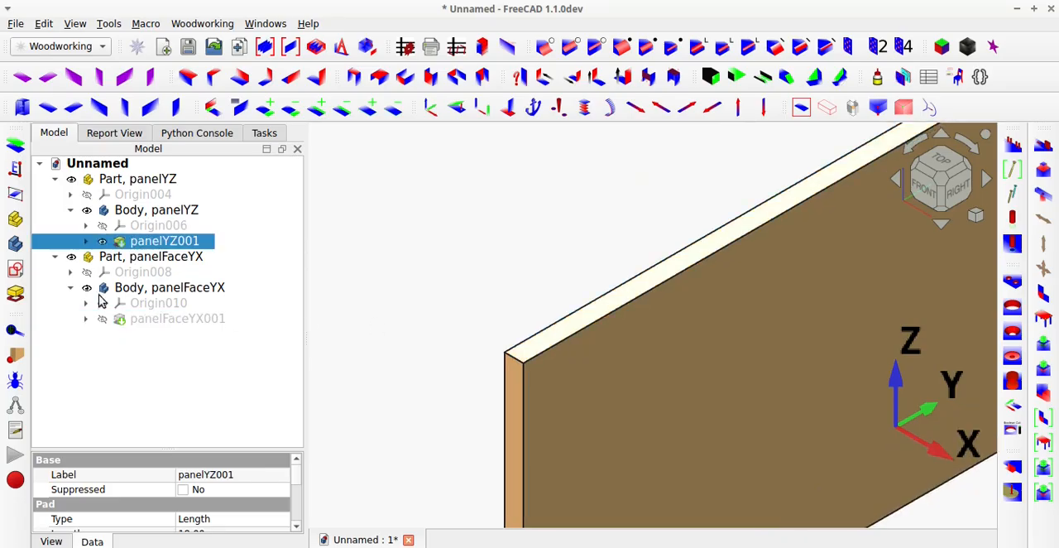
left_click(16, 270)
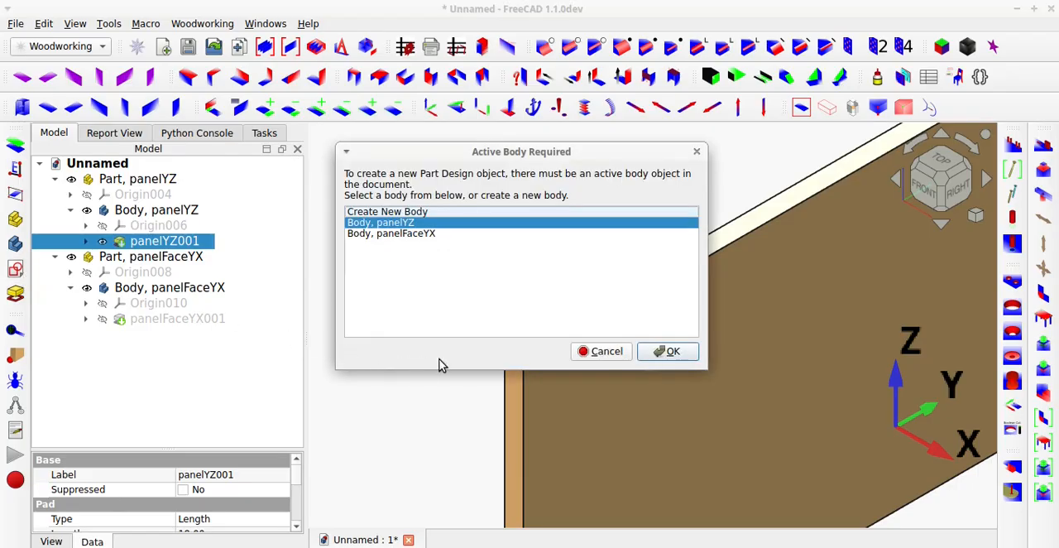
left_click(667, 351)
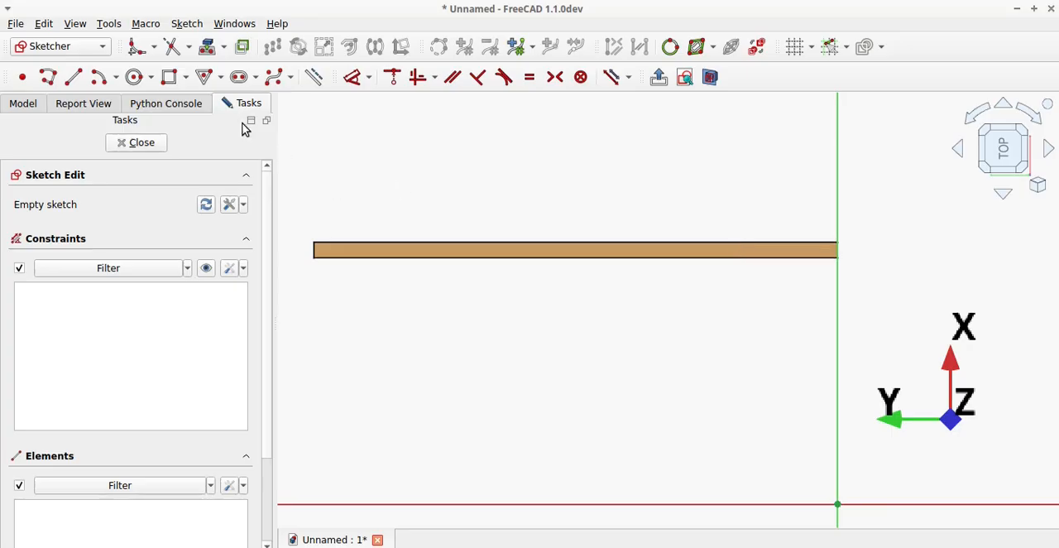
Project the outline of panelYZ001's narrow top face into the sketch as external geometry.
left_click(207, 53)
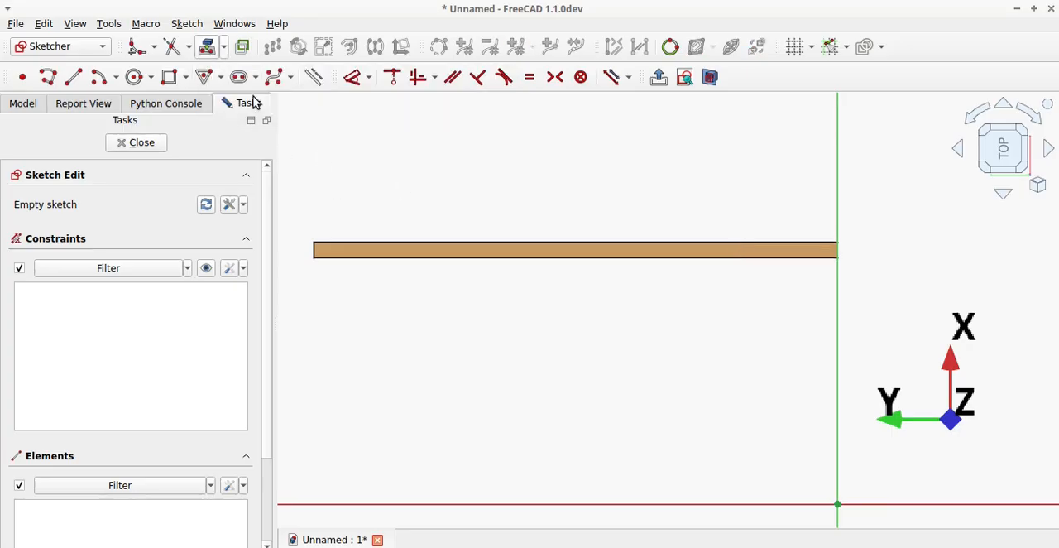
left_click(461, 254)
scroll(548, 336, "down", 2)
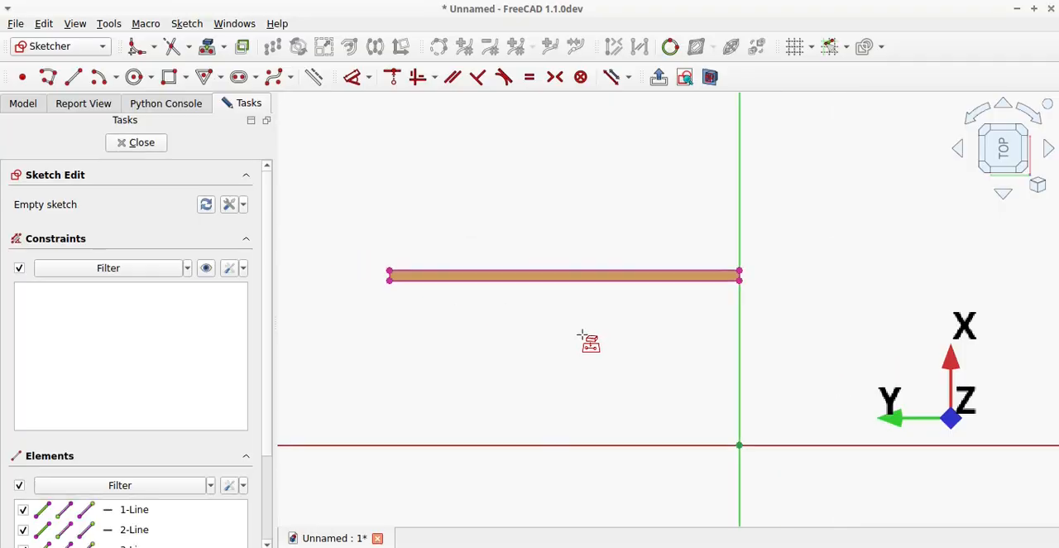
scroll(728, 280, "up", 2)
scroll(735, 247, "up", 5)
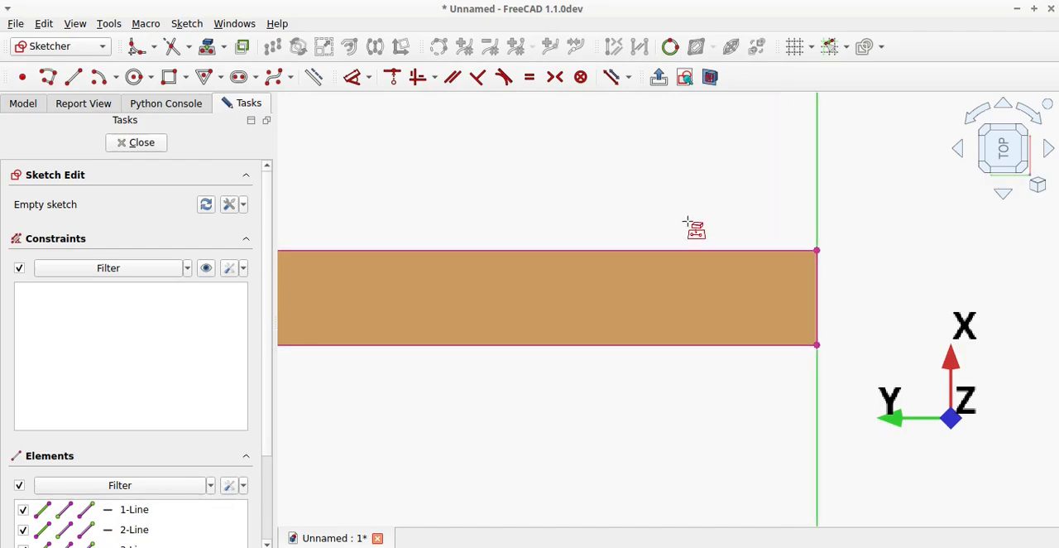
key("Escape")
Sketch a horizontal slot inside the projected outline, near the panel end that lies on the vertical axis.
left_click(241, 85)
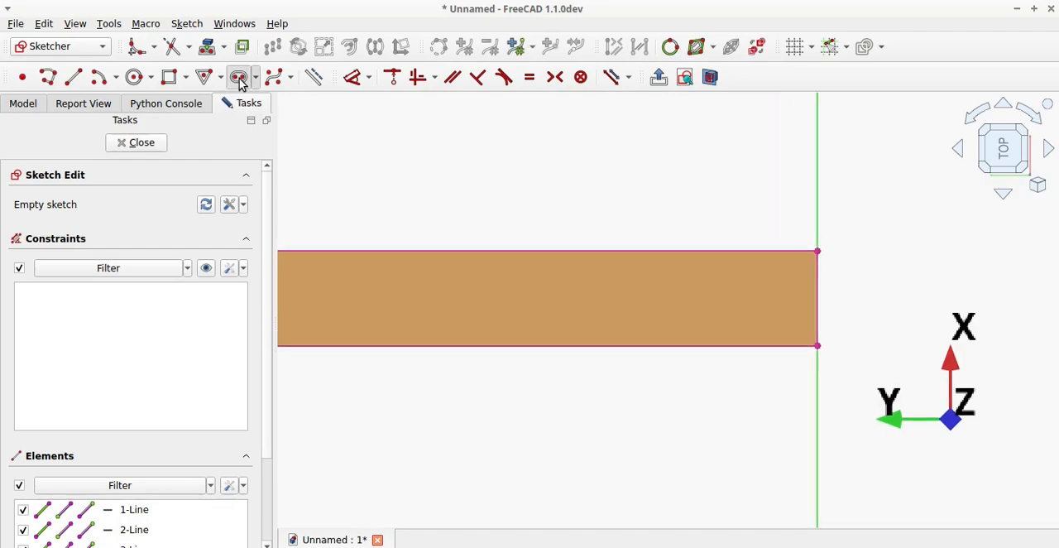
left_click(524, 287)
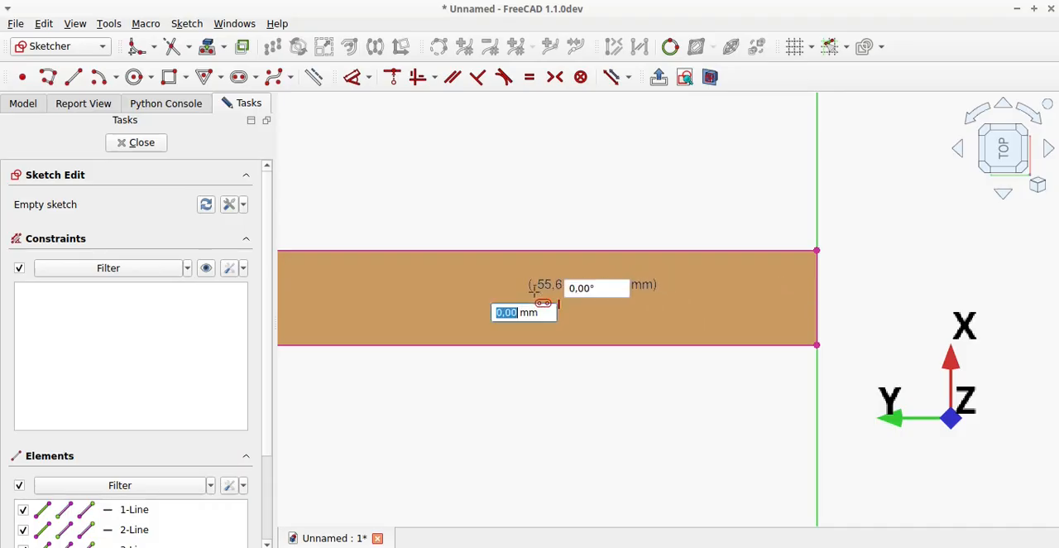
left_click(742, 289)
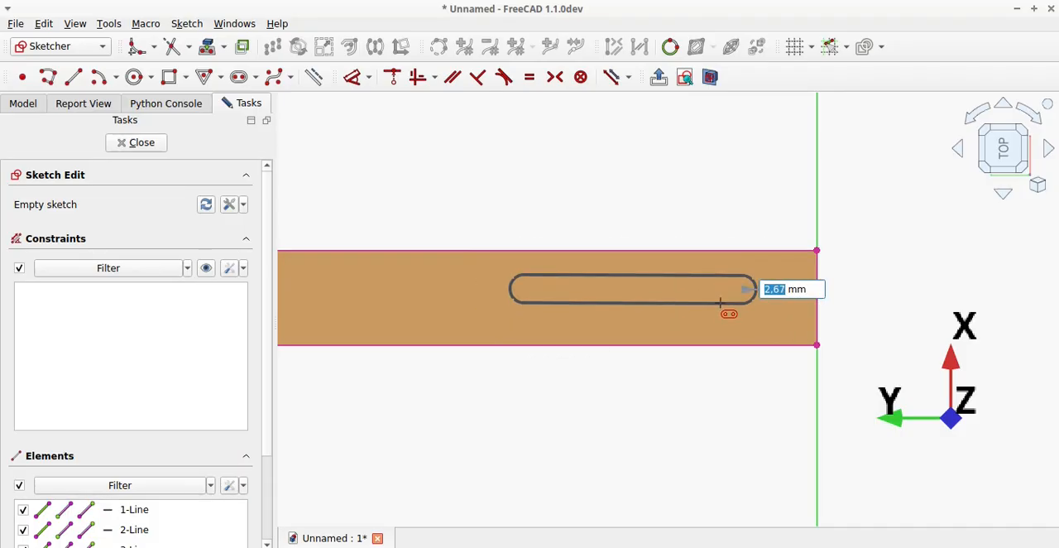
left_click(720, 315)
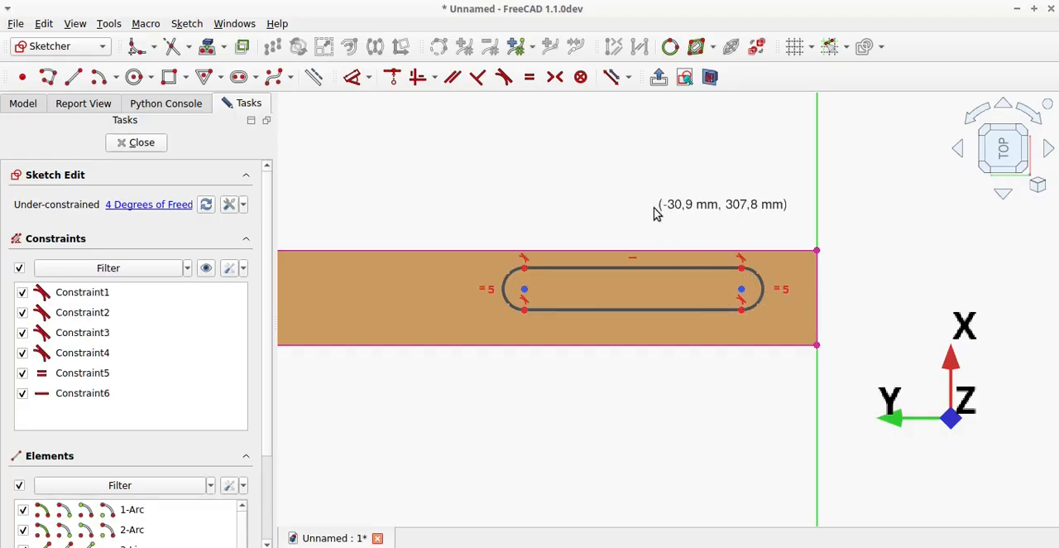
right_click(655, 212)
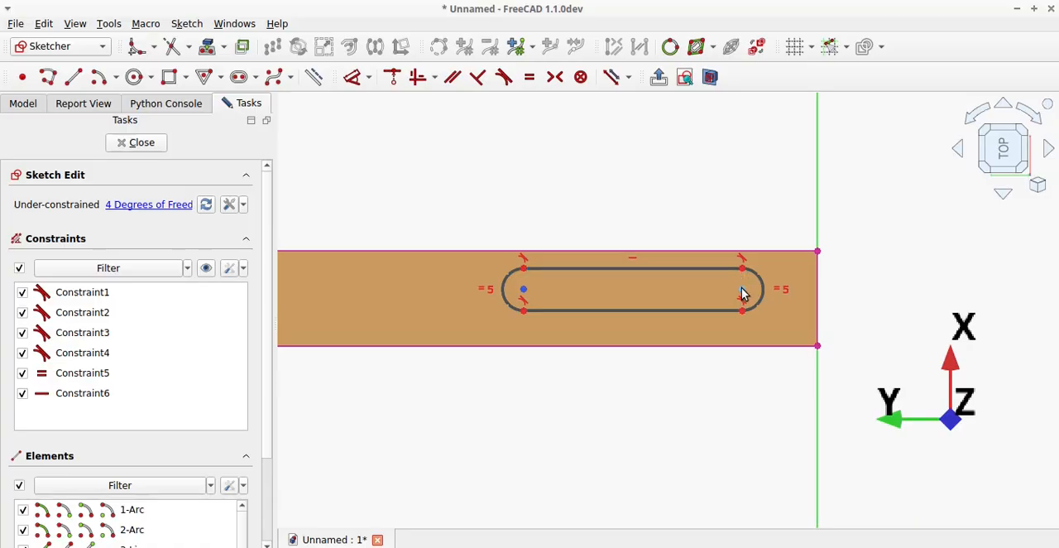
Constrain the slot's nearer arc center 9 mm vertically from the projected upper corner, move the dimension label clear of the slot, and close the sketch.
left_click(818, 252)
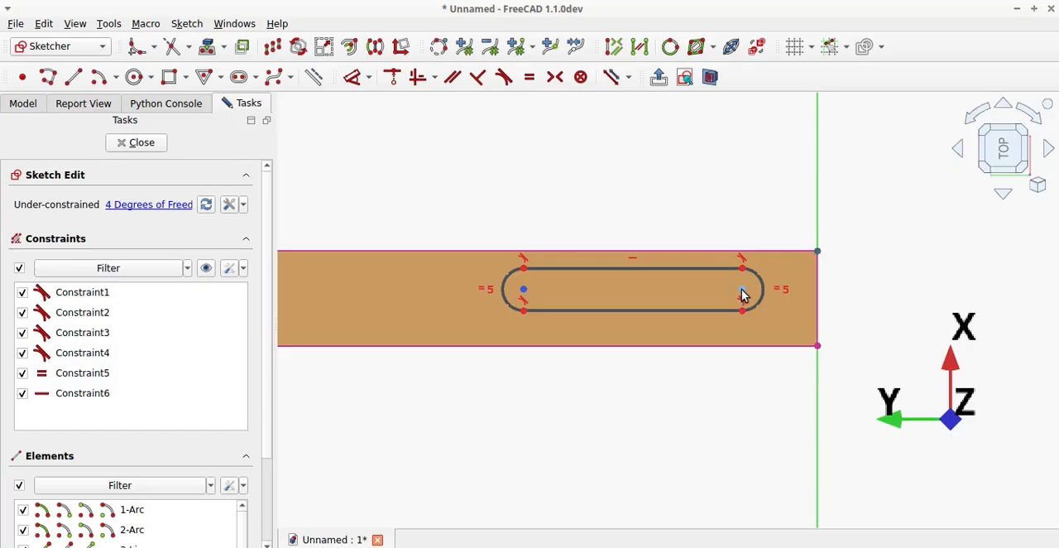
left_click(743, 291)
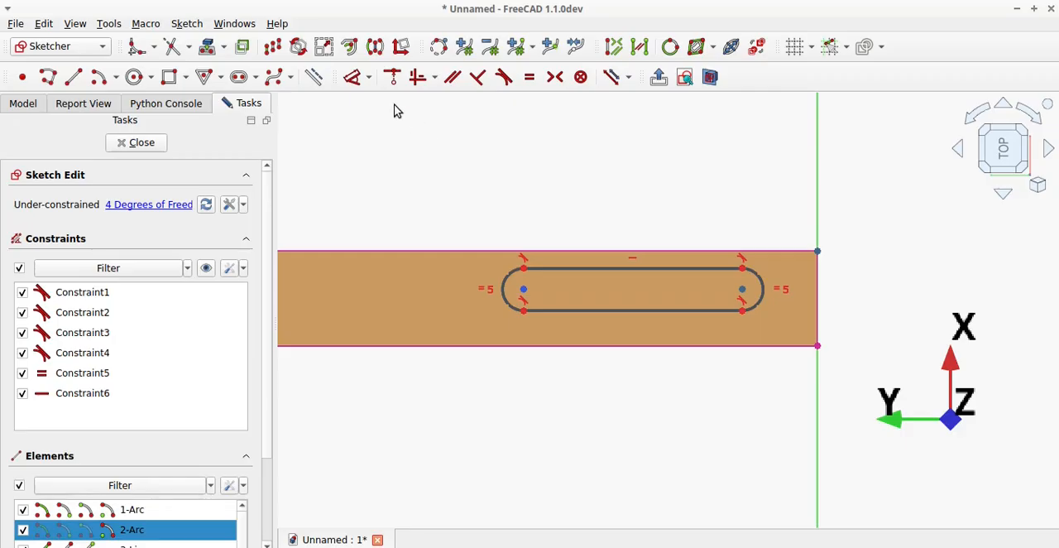
left_click(358, 86)
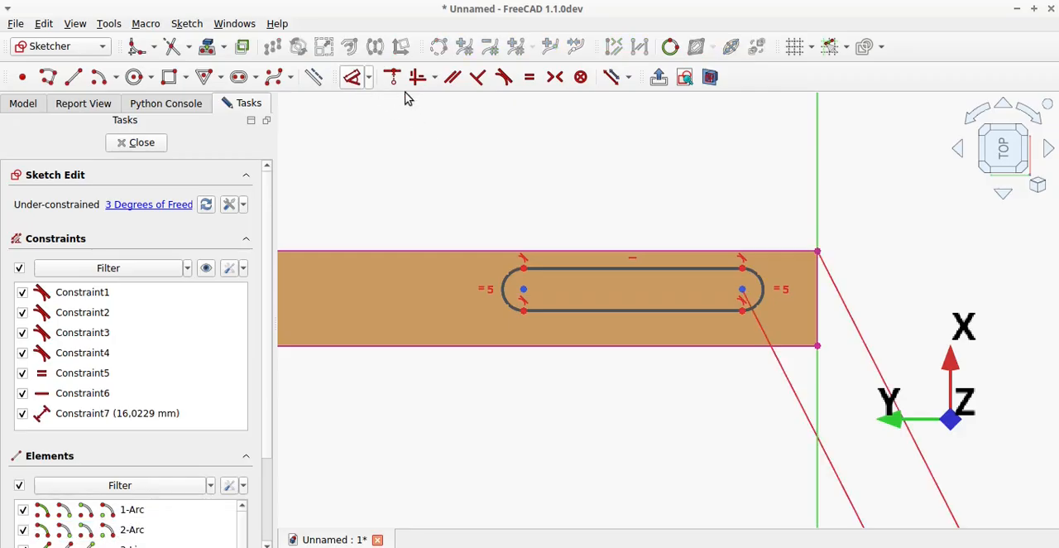
left_click(872, 253)
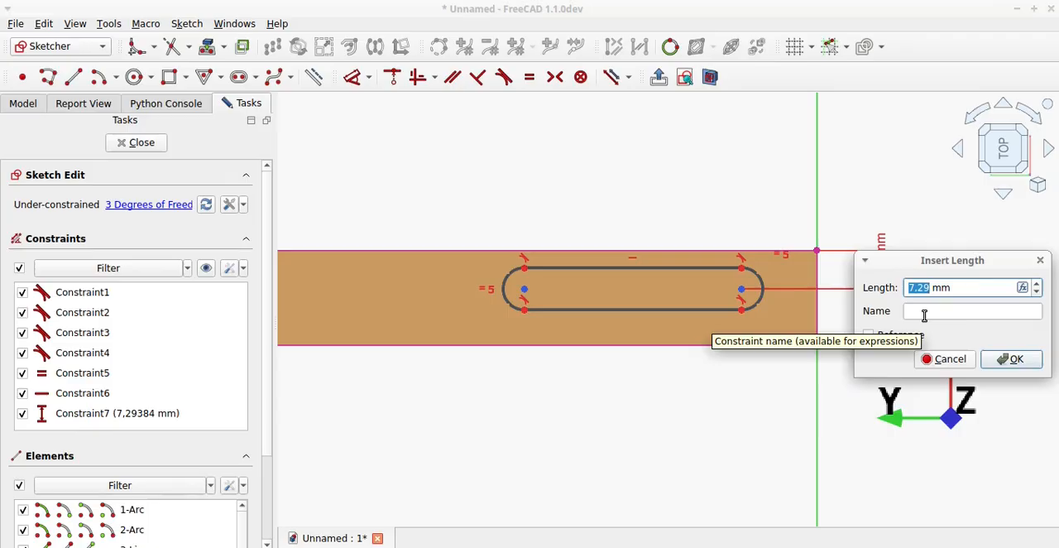
type("9")
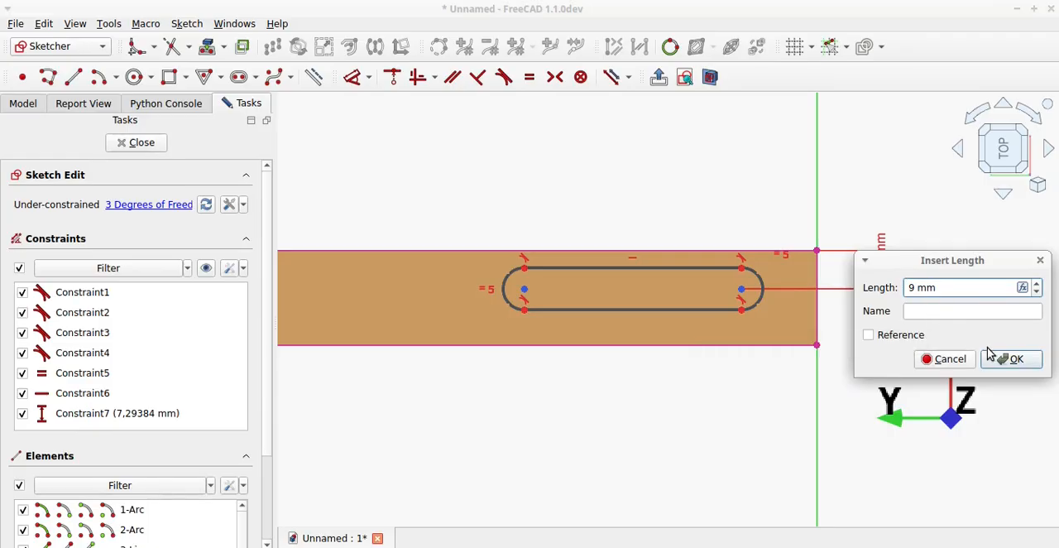
left_click(1012, 358)
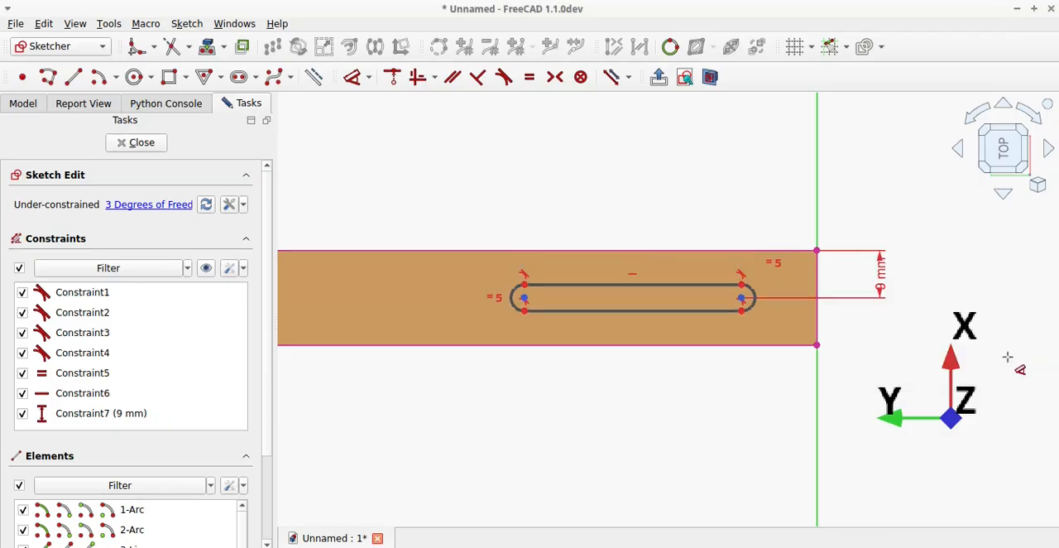
left_click(883, 281)
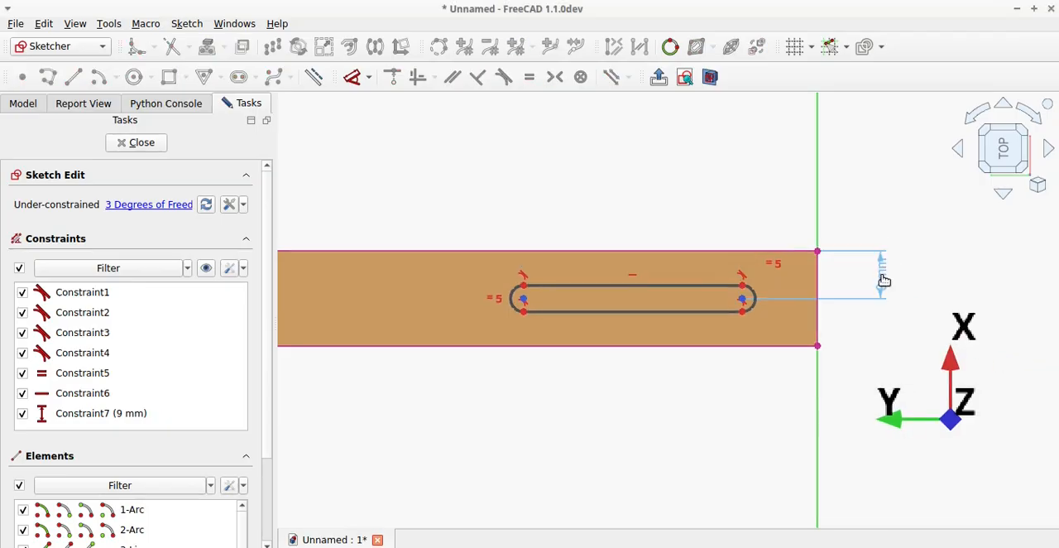
left_click_drag(883, 281, 875, 199)
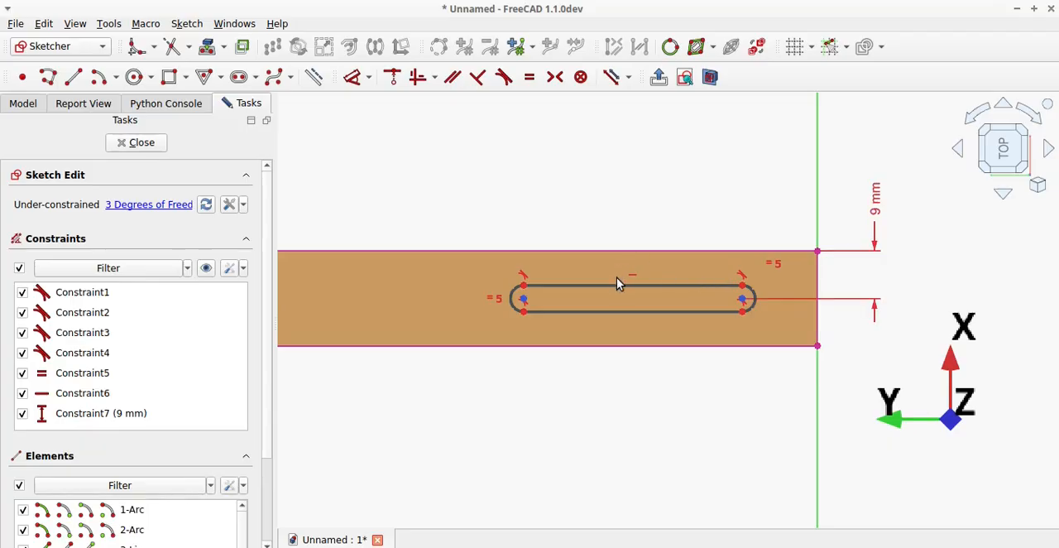
left_click(380, 144)
left_click(123, 146)
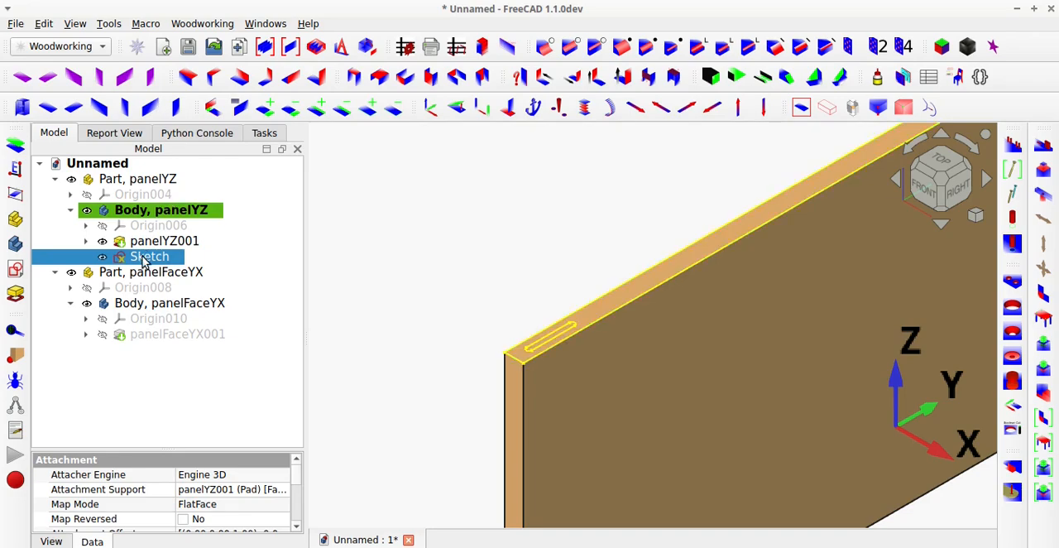
Reopen the slot sketch, remove the projected face outline together with the 9 mm dimension, and close the sketch.
double_click(142, 256)
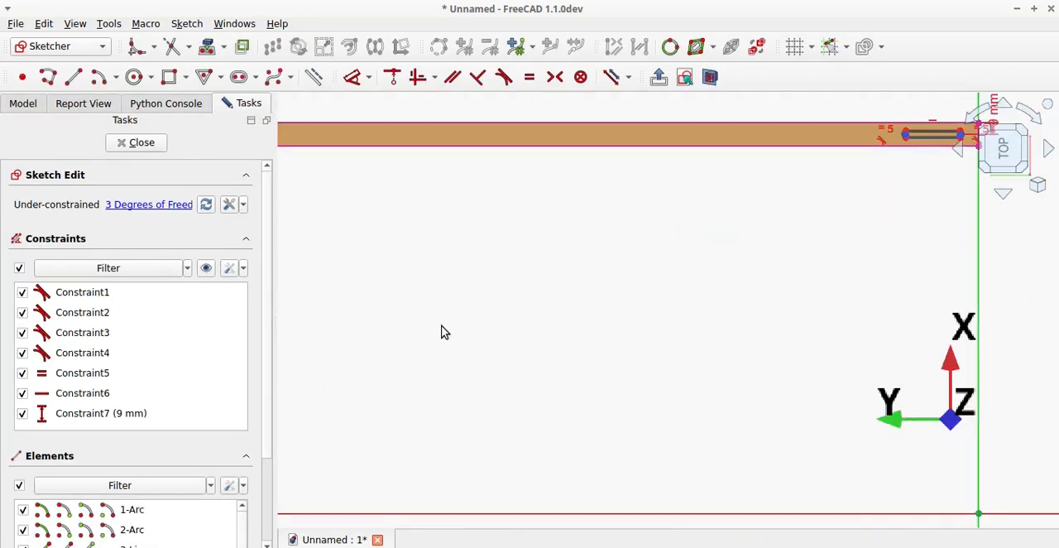
scroll(377, 262, "up", 3)
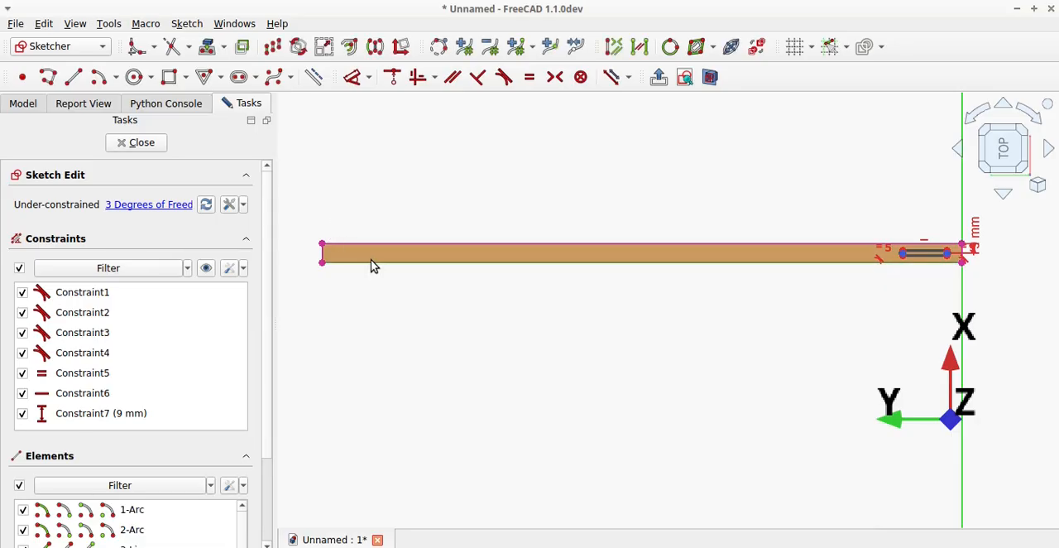
key("ctrl+z")
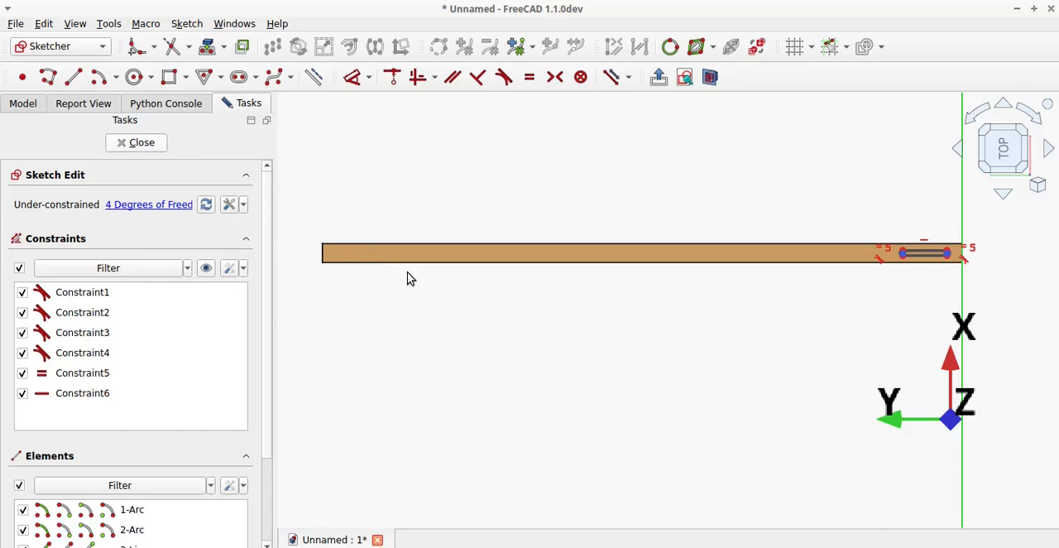
key("Escape")
left_click(428, 278)
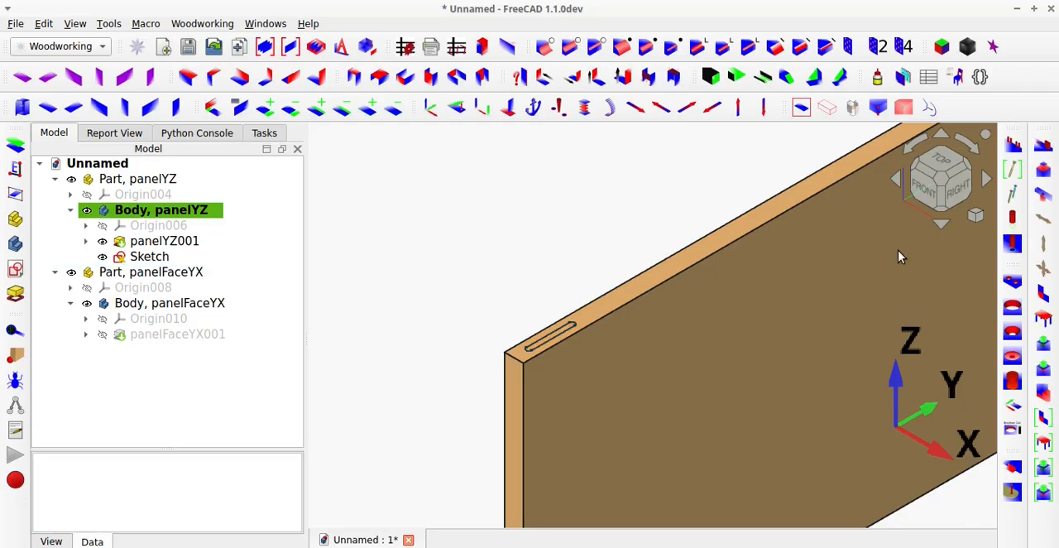
Open magicJoints and set Sketch as the pattern and panelYZ001's narrow top face as the pattern position.
left_click(1043, 144)
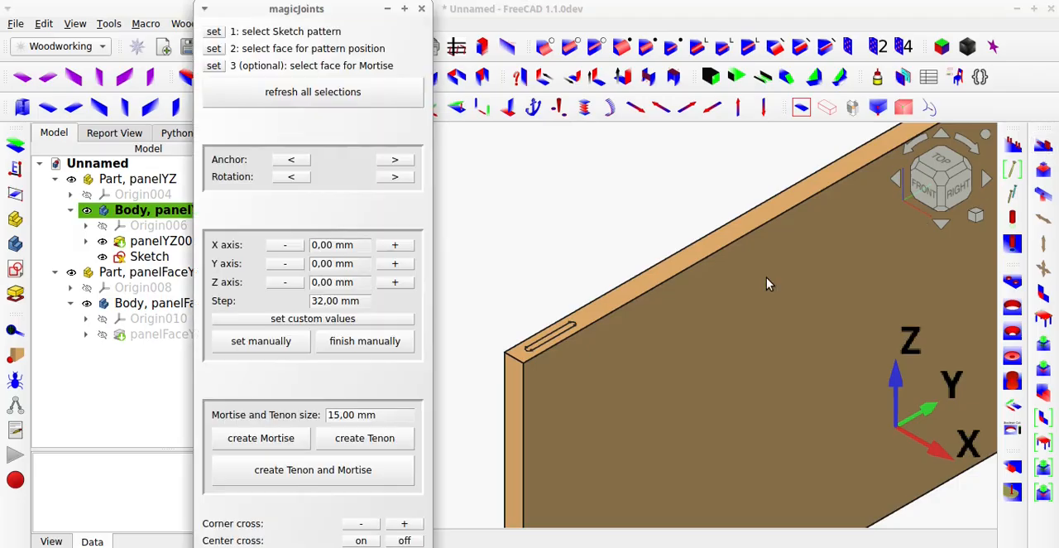
left_click(129, 256)
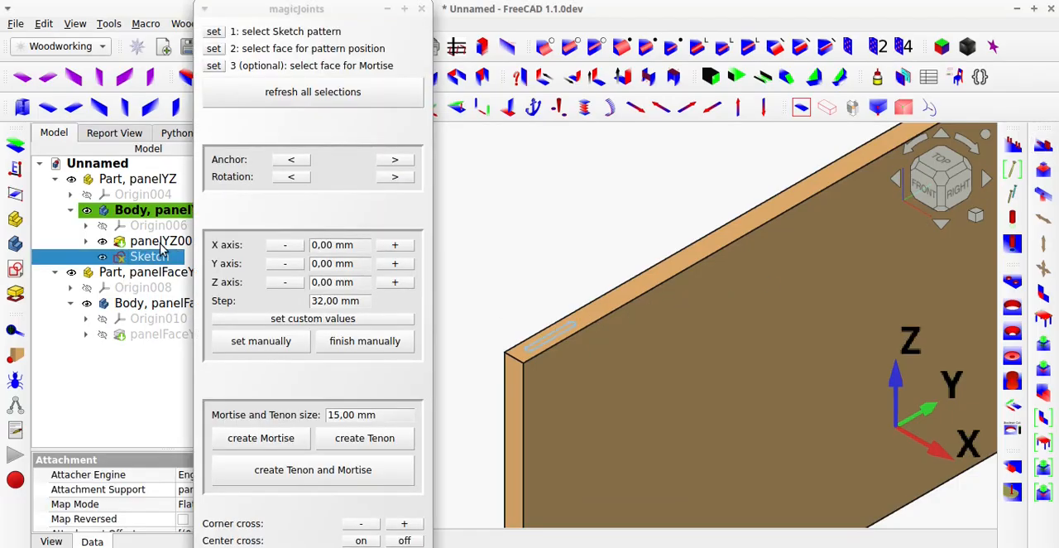
left_click(214, 31)
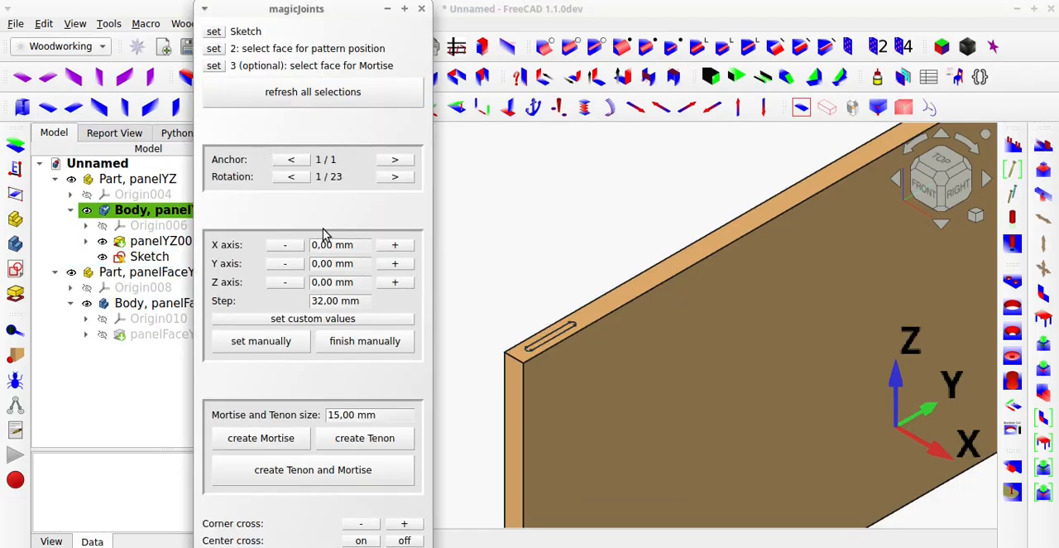
left_click(606, 303)
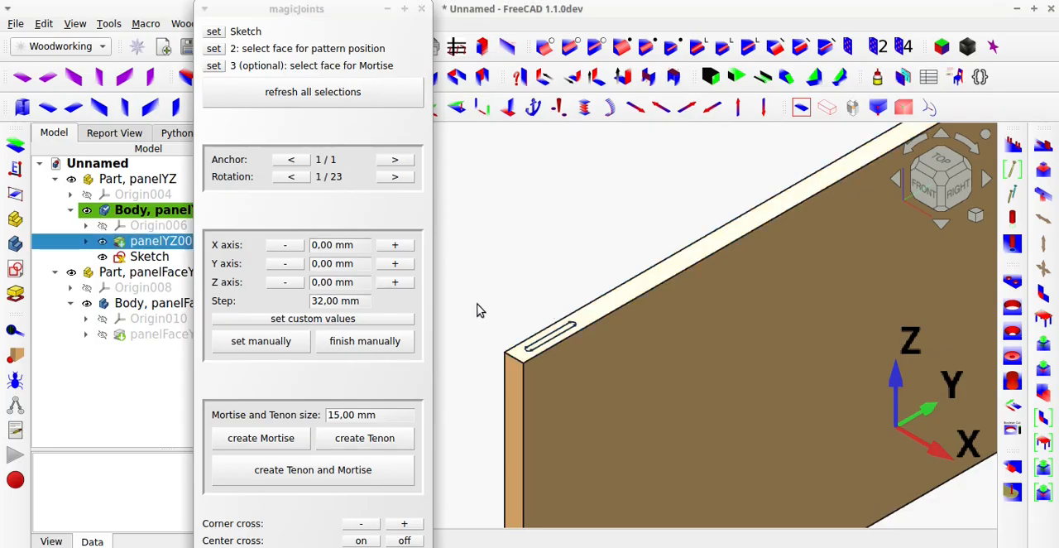
left_click(214, 49)
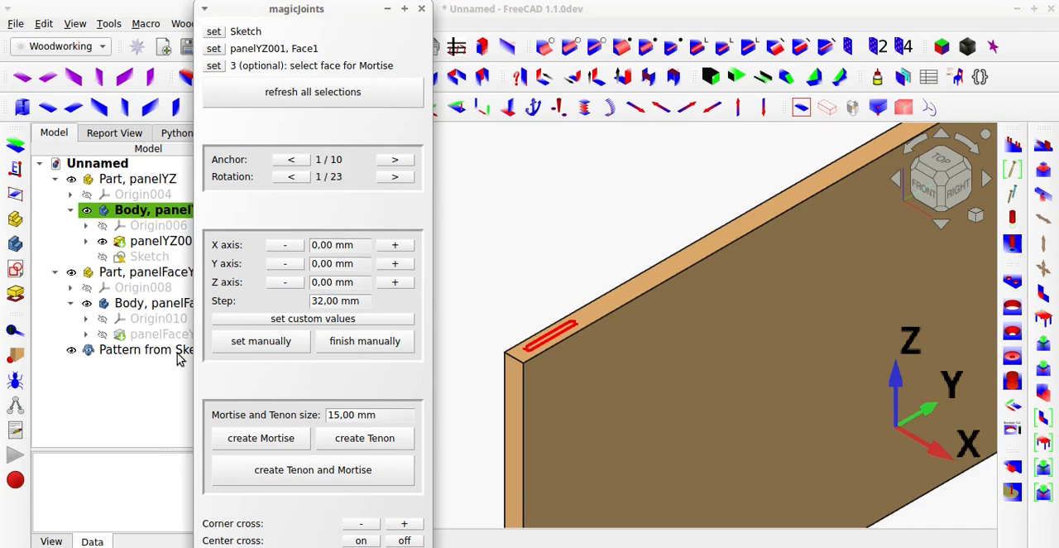
Show panelFaceYX001 and set its underside as the mortise face in magicJoints.
left_click(151, 337)
key("space")
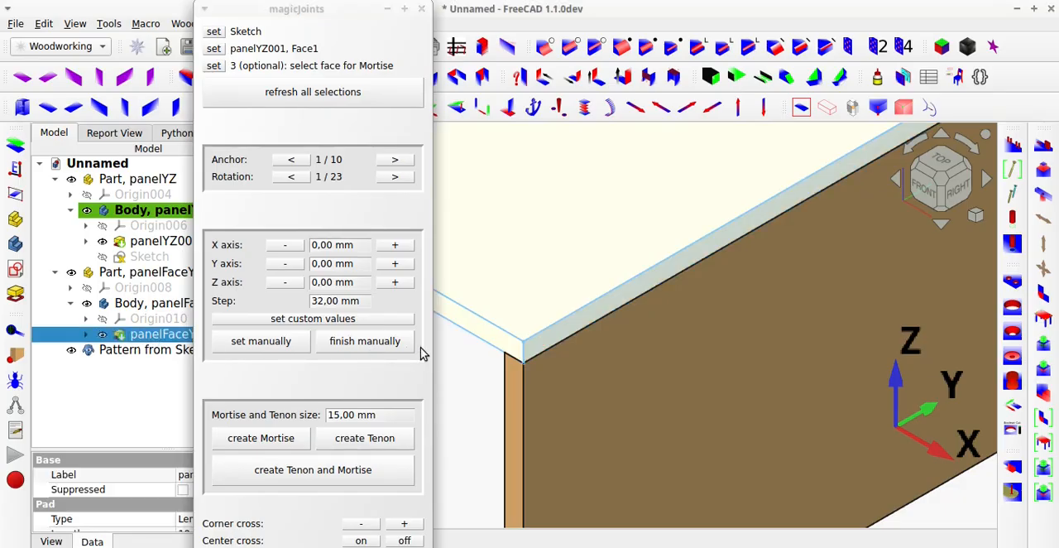
left_click(490, 383)
middle_click_drag(494, 367, 580, 300)
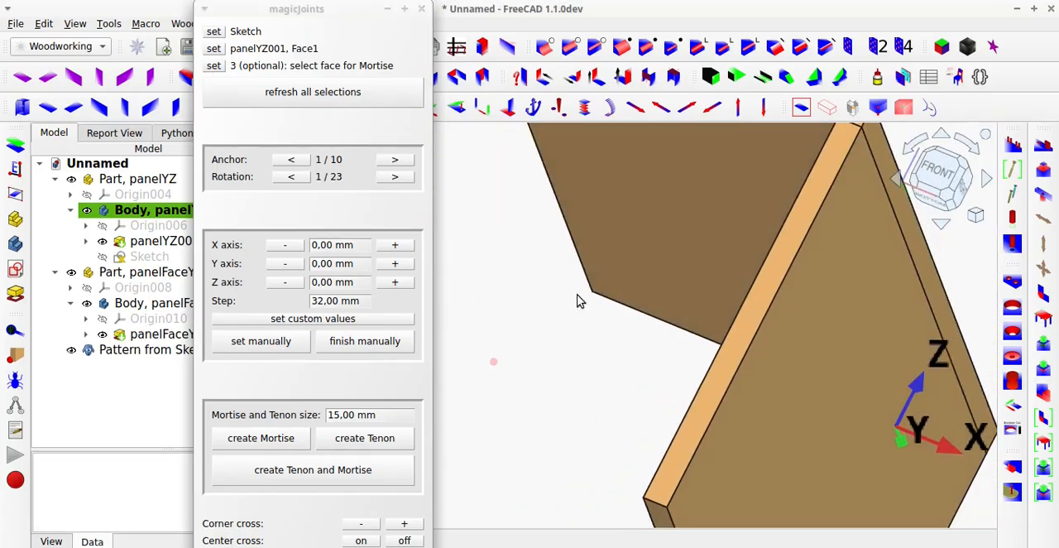
left_click(610, 253)
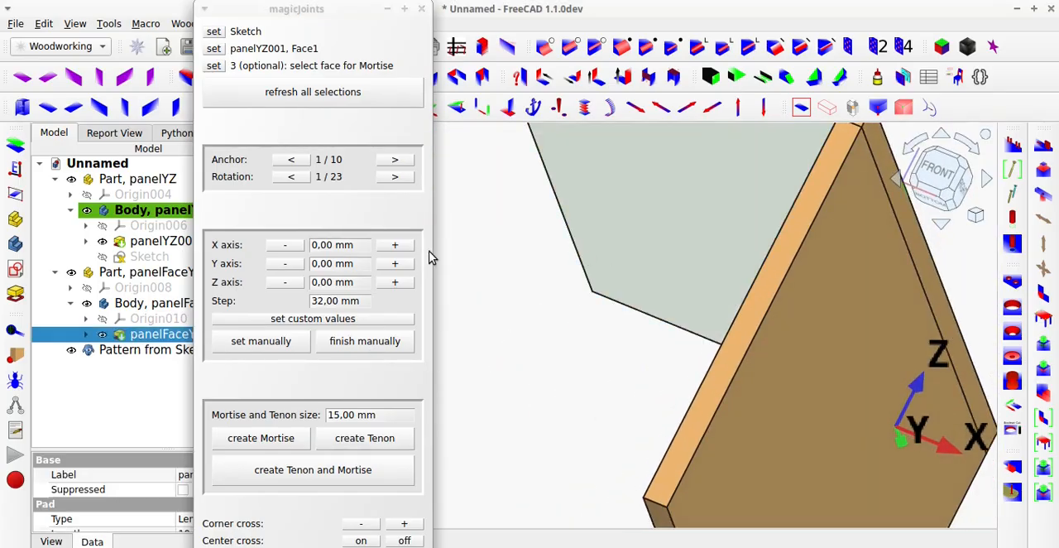
left_click(214, 68)
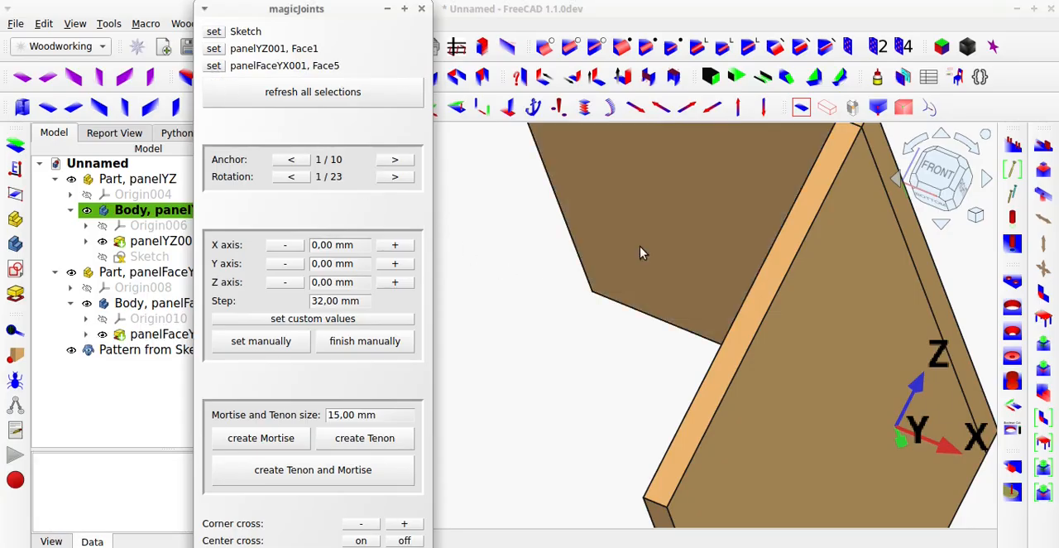
Create the tenon and mortise joint with a size of 15 mm, and examine it in transparent display before restoring the opaque view.
middle_click_drag(641, 248, 486, 380)
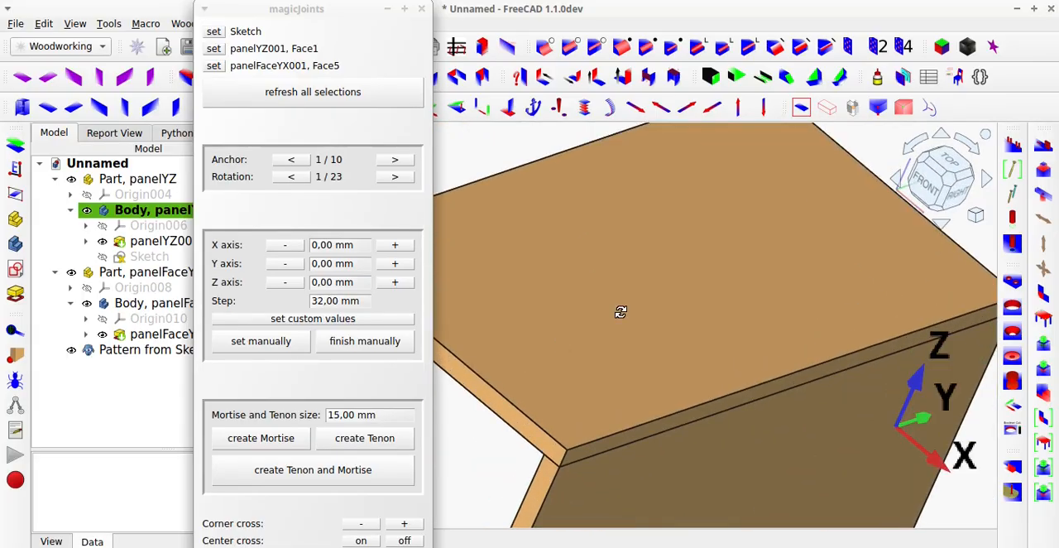
middle_click_drag(620, 312, 599, 312)
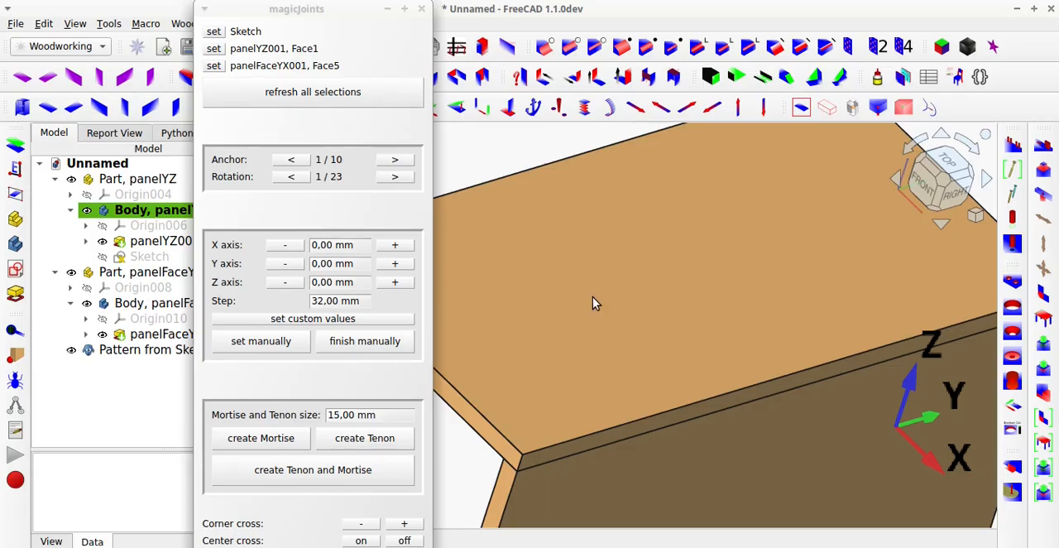
left_click(355, 483)
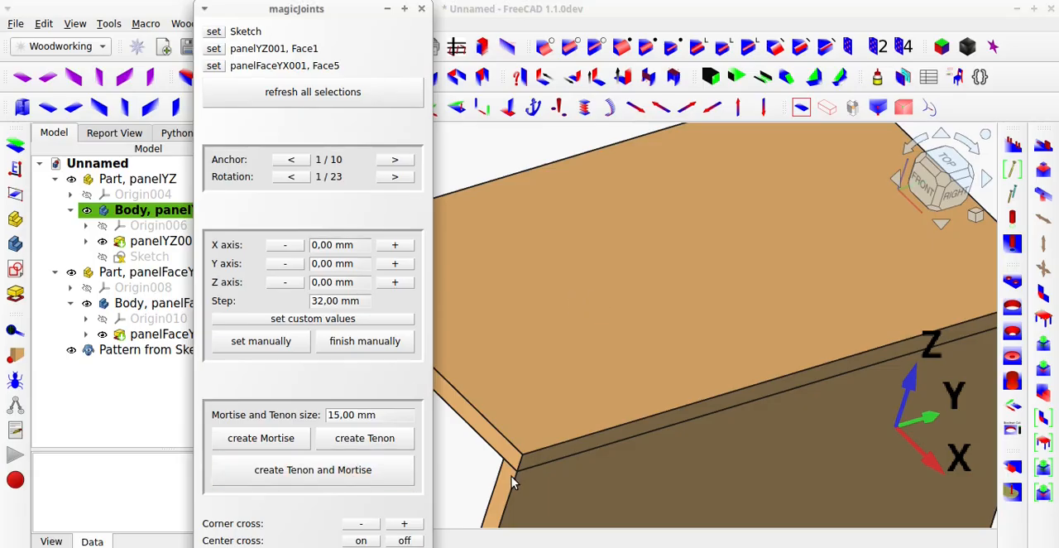
left_click(826, 110)
middle_click_drag(578, 414, 599, 393)
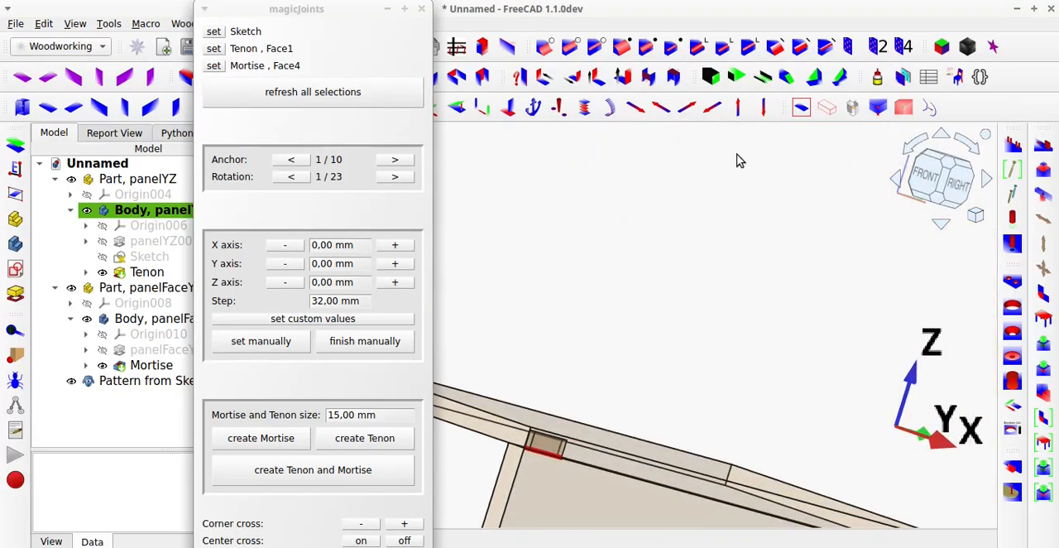
left_click(801, 108)
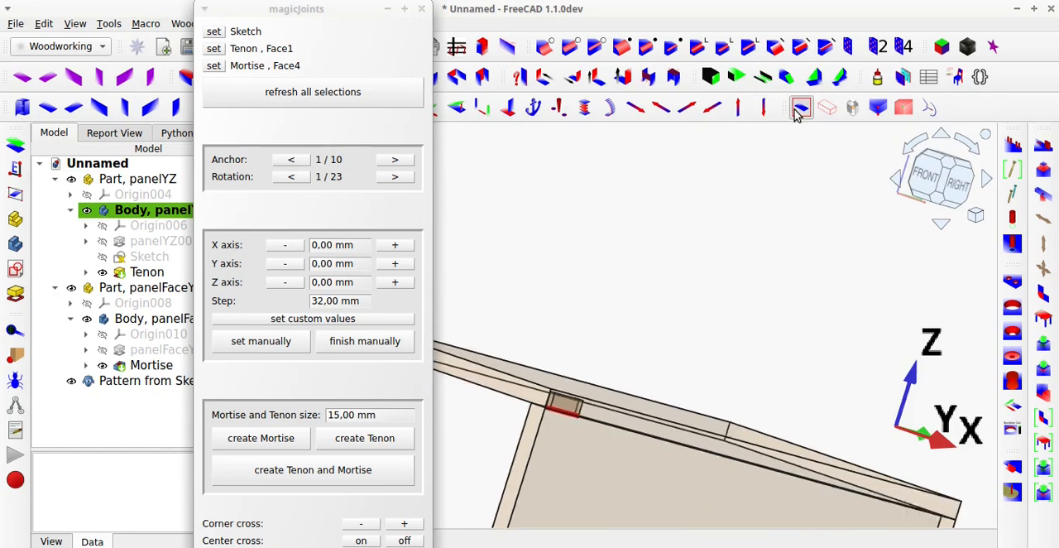
Create a second tenon and mortise joint at a Y offset of 64 mm along the panel edge.
scroll(607, 365, "up", 2)
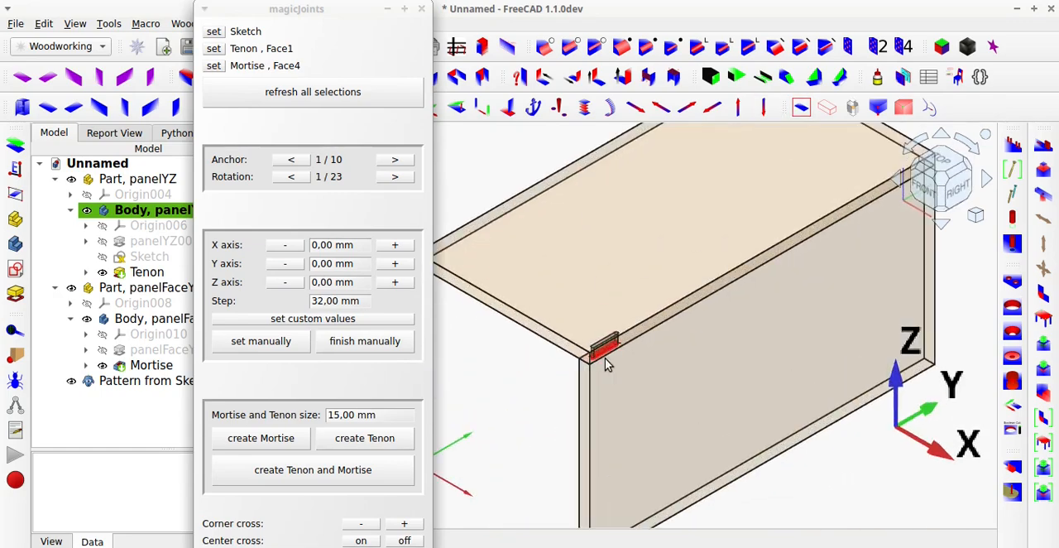
scroll(607, 364, "up", 1)
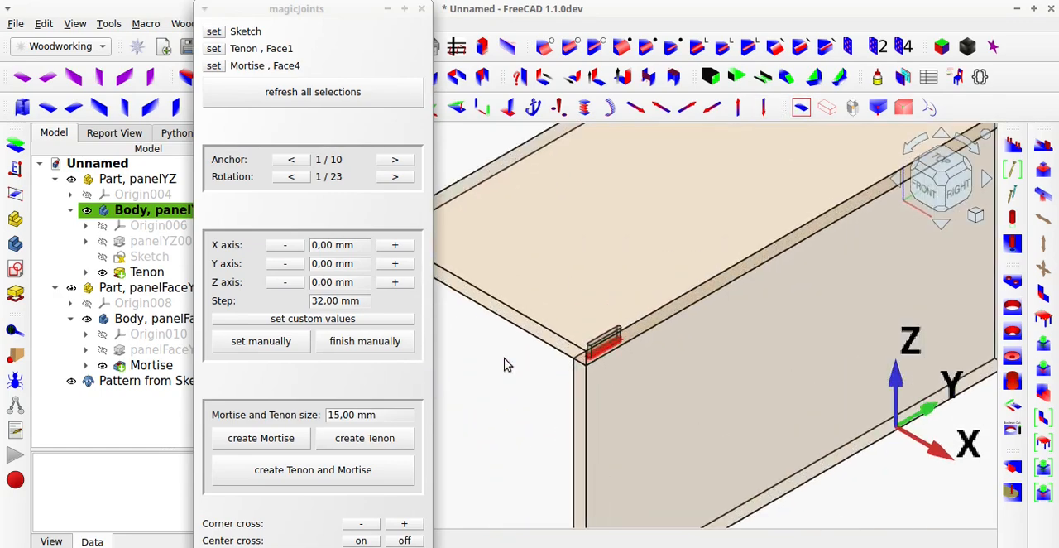
left_click(393, 264)
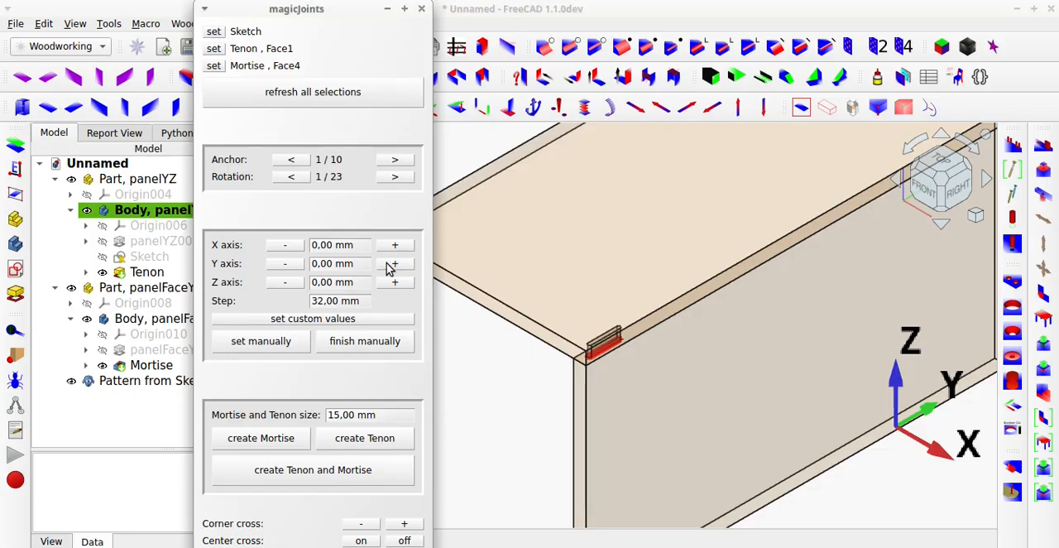
left_click(393, 264)
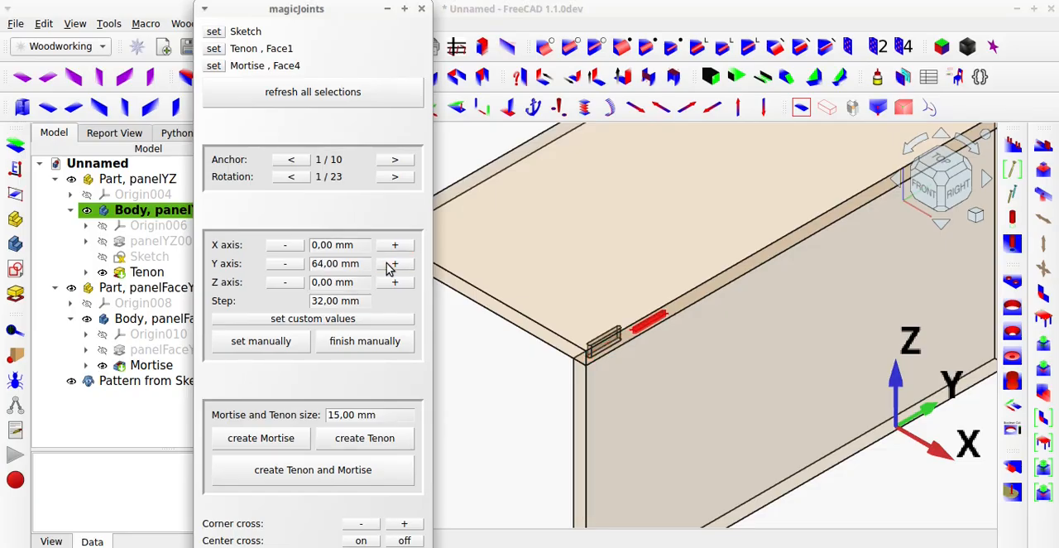
left_click(387, 471)
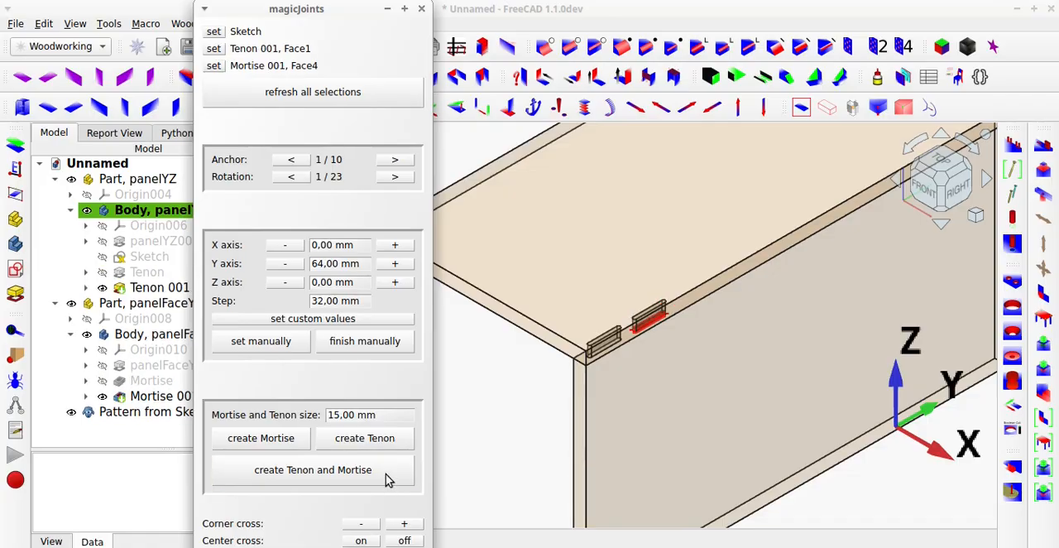
Create a third tenon and mortise joint at a Y offset of 128 mm along the panel edge.
left_click(395, 265)
left_click(394, 265)
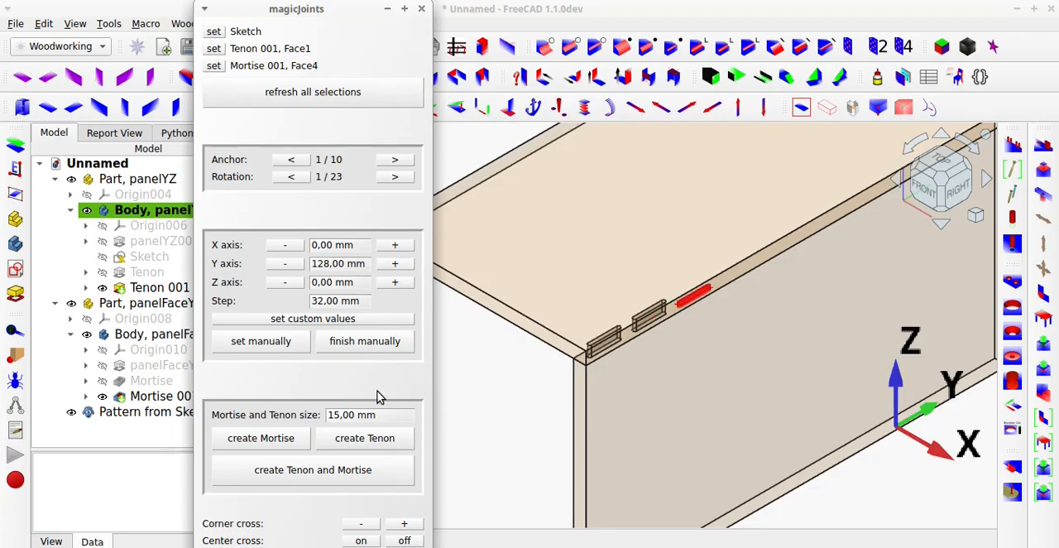
left_click(381, 471)
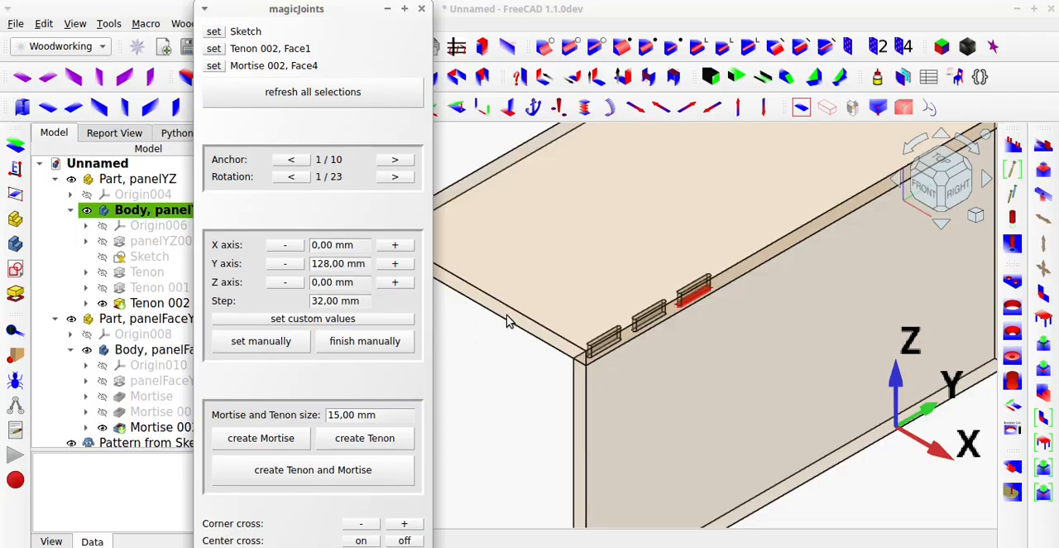
Create a single mortise without a tenon at a Y offset of 288 mm in the horizontal panel.
left_click(394, 264)
left_click(395, 264)
left_click(395, 264)
left_click(395, 264)
left_click(395, 264)
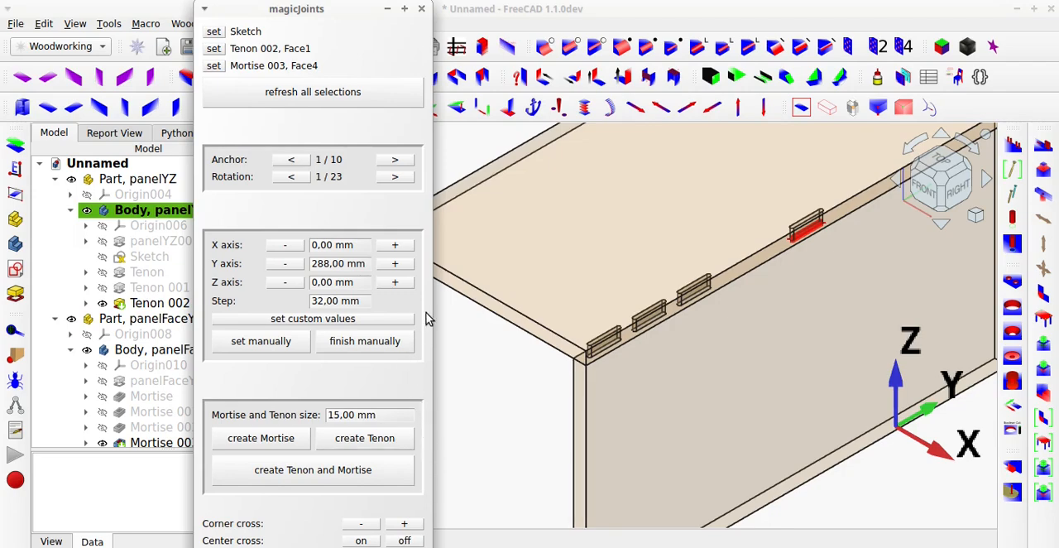
Hide Tenon 002 to inspect the mortises in the horizontal panel's underside, and close magicJoints.
left_click(728, 325)
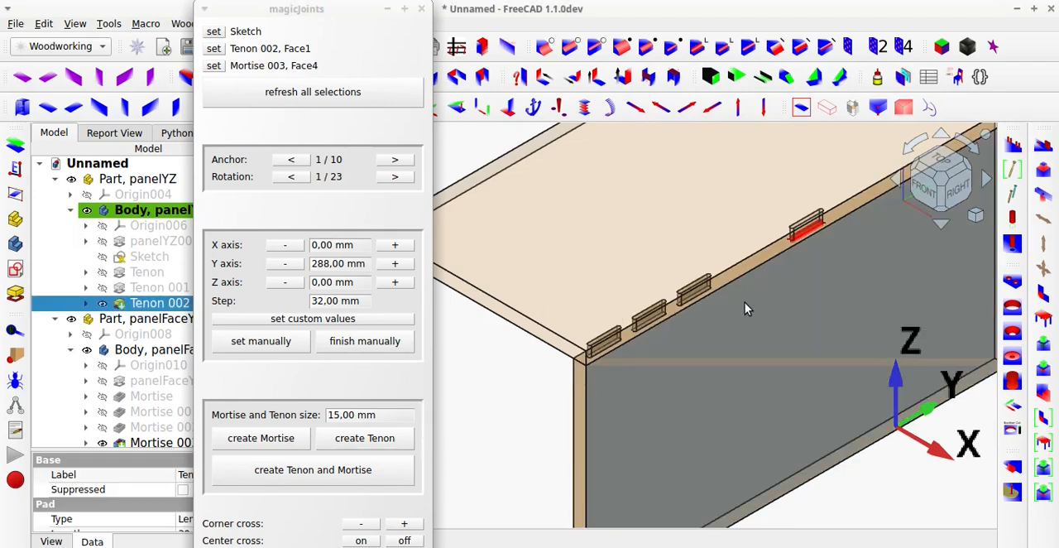
key("space")
middle_click_drag(762, 258, 739, 123)
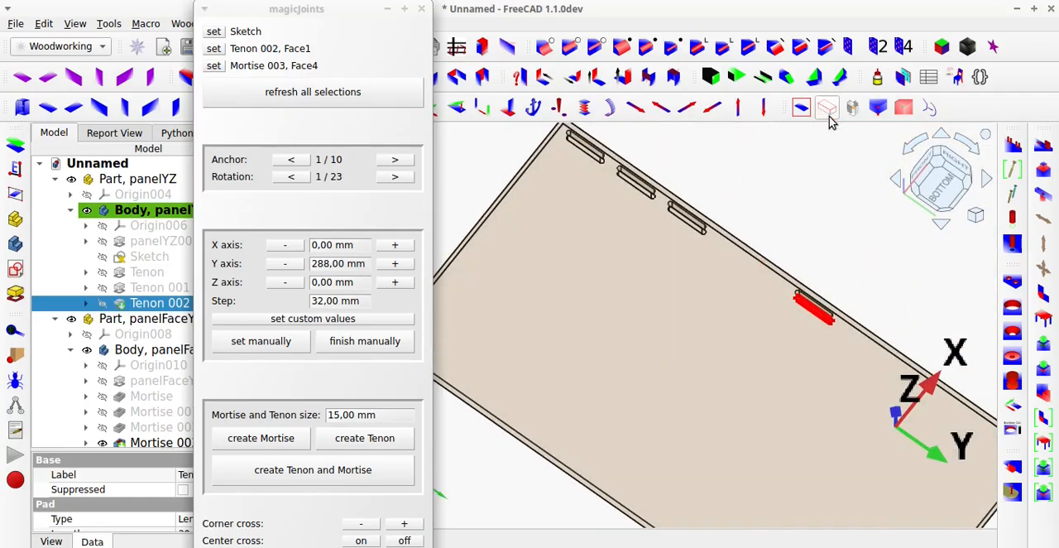
scroll(819, 321, "up", 3)
middle_click_drag(819, 319, 769, 407)
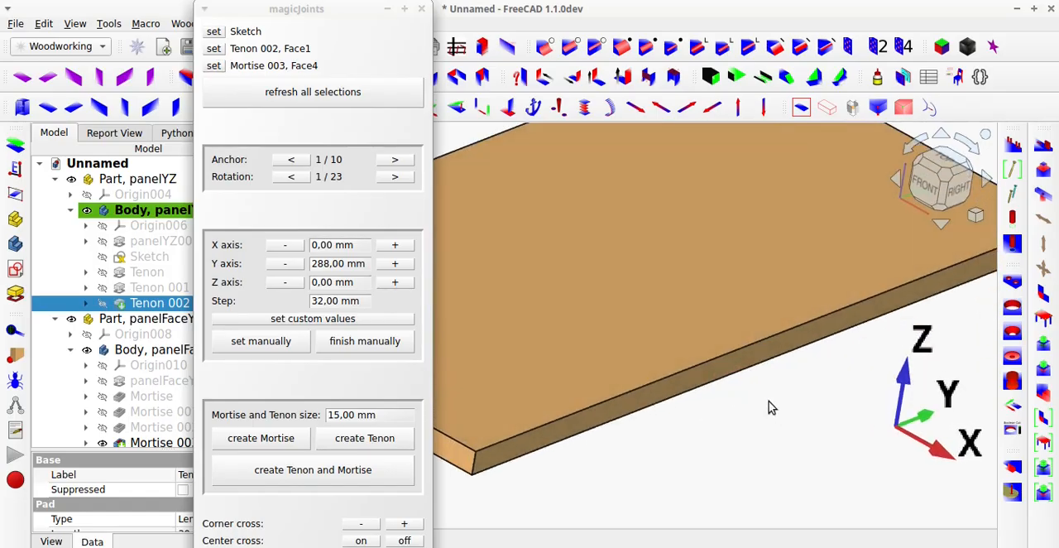
left_click(422, 10)
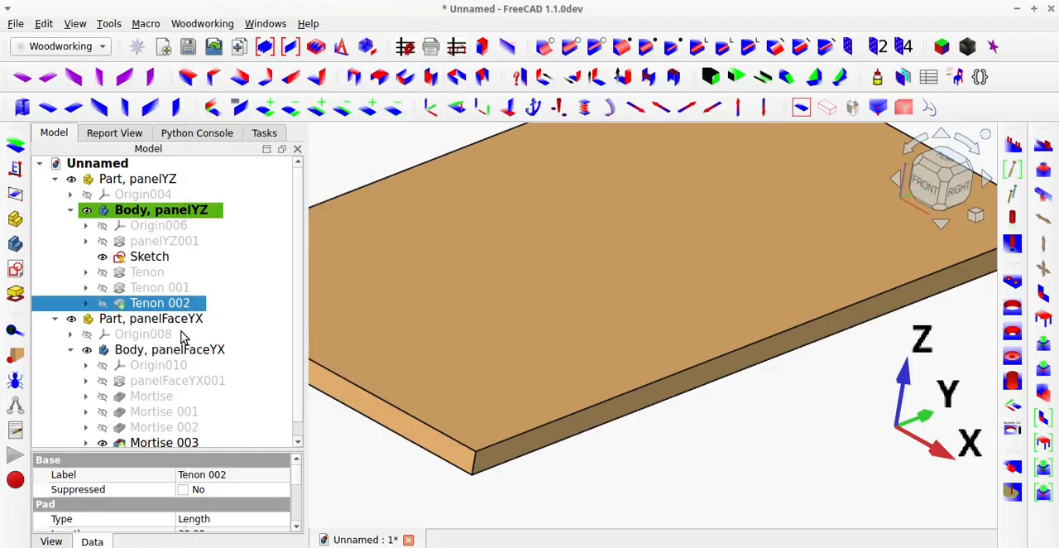
Show Tenon 002 again, hide Mortise 003 to expose the tenons, and reopen magicJoints.
scroll(181, 339, "down", 1)
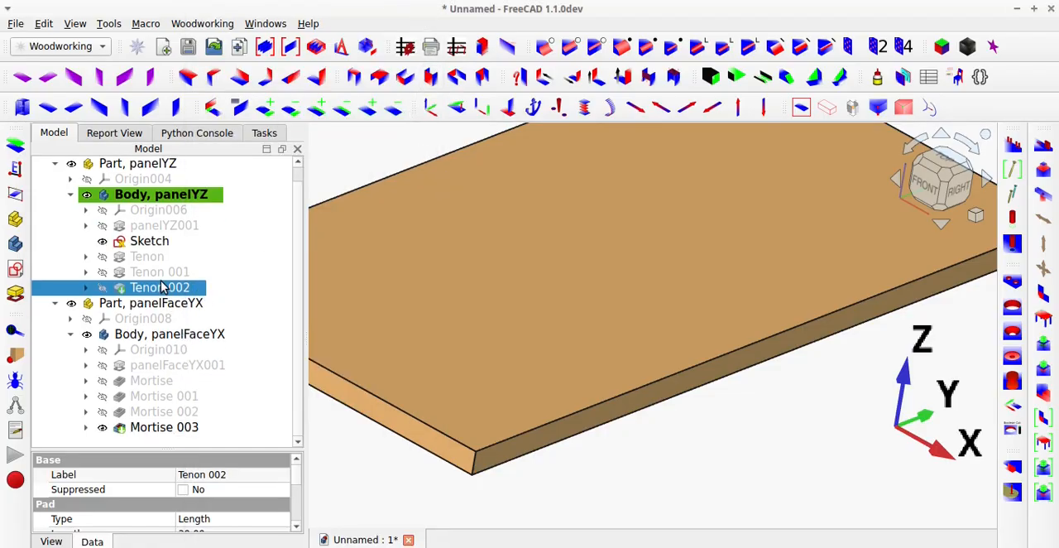
key("space")
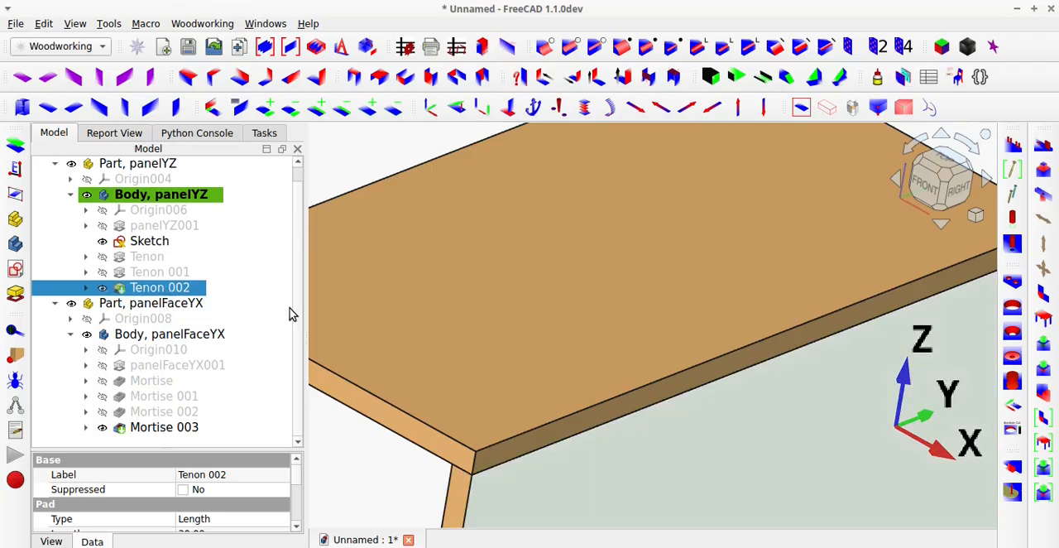
left_click(351, 458)
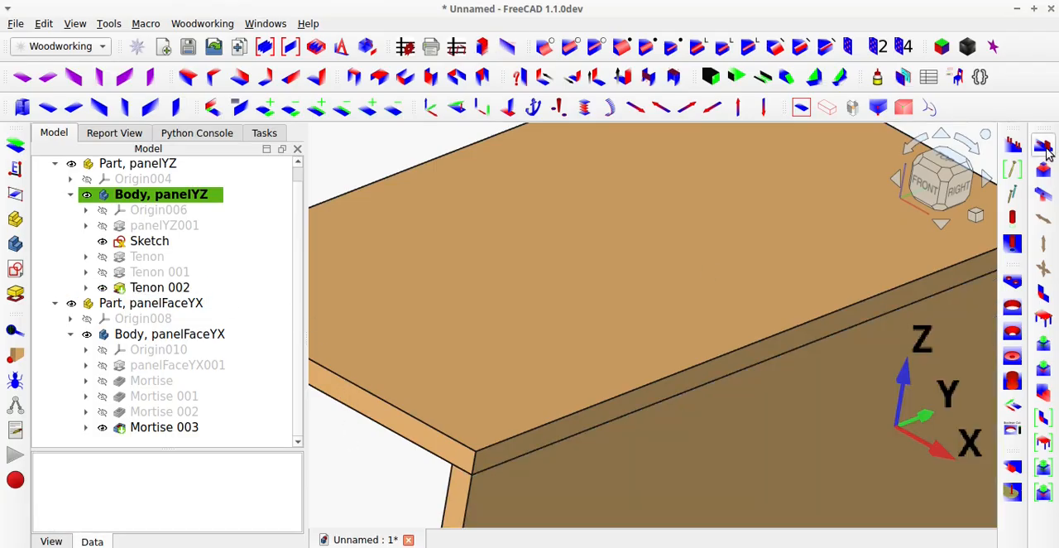
left_click(1042, 170)
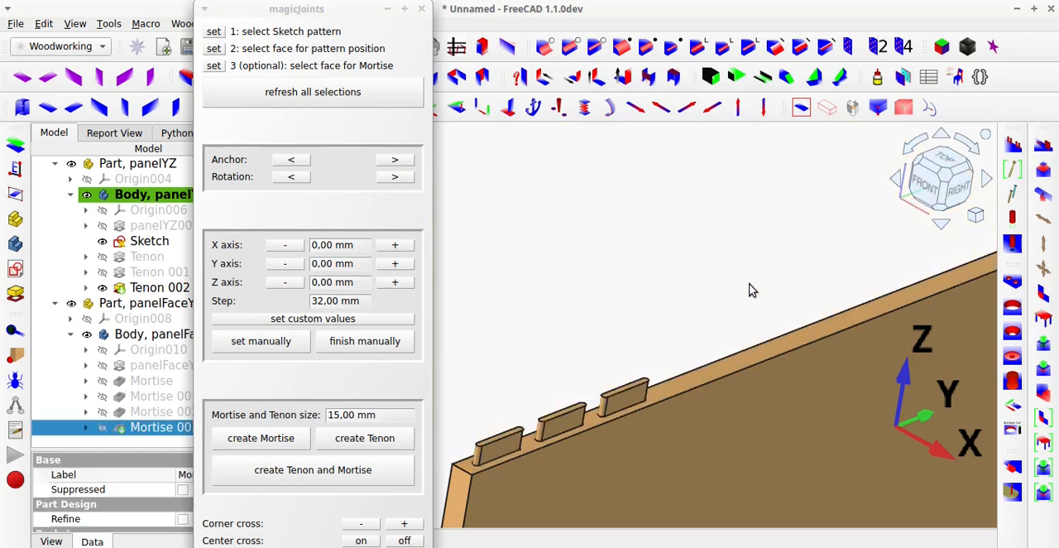
Set Sketch as the pattern and Tenon 002's narrow top face as the pattern position in magicJoints.
left_click(149, 243)
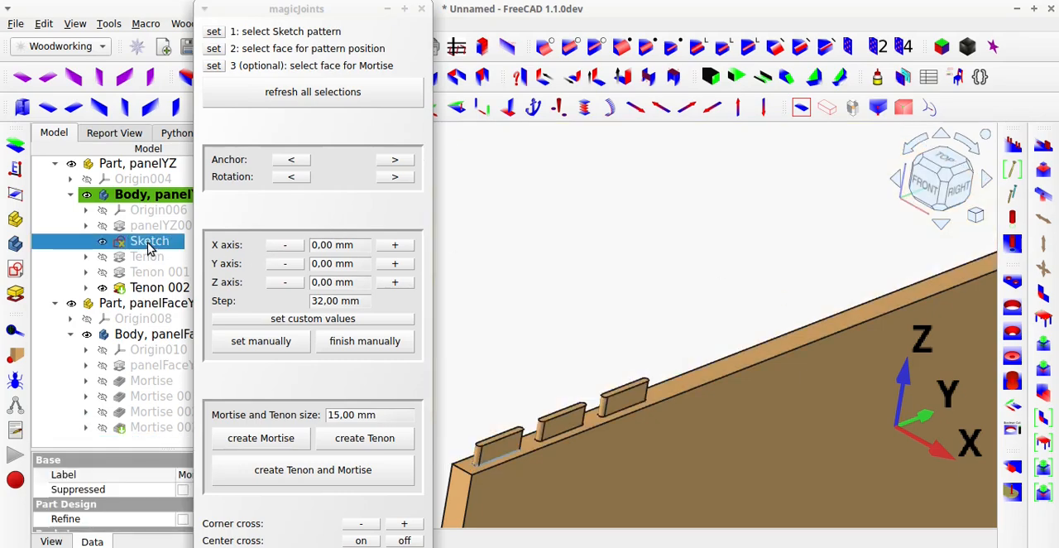
left_click(218, 31)
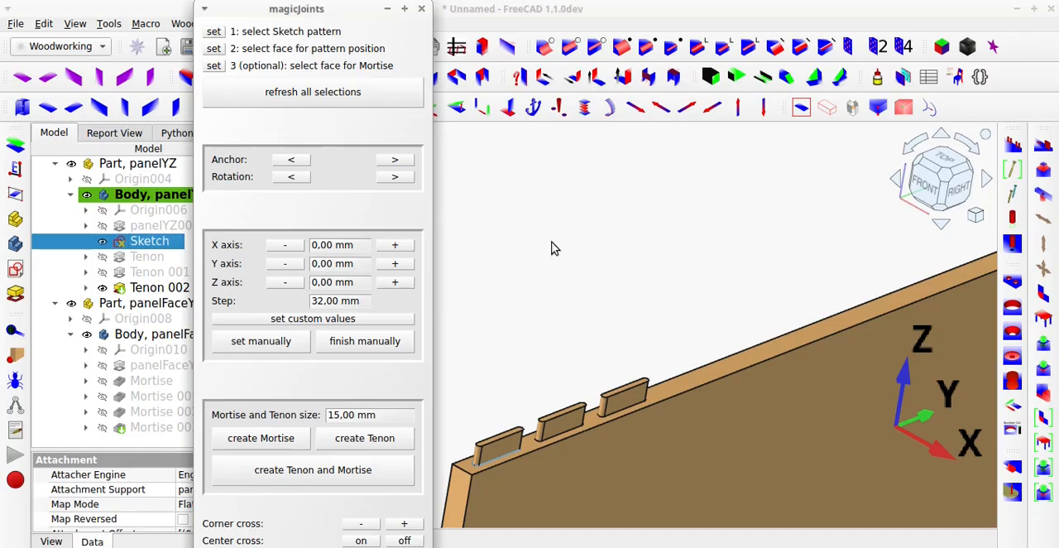
left_click(841, 317)
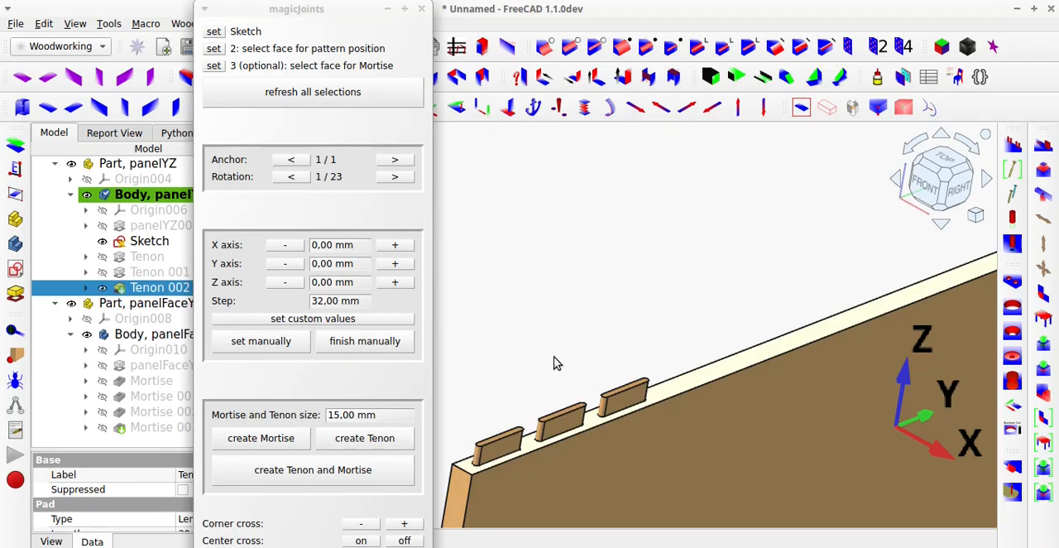
left_click(213, 52)
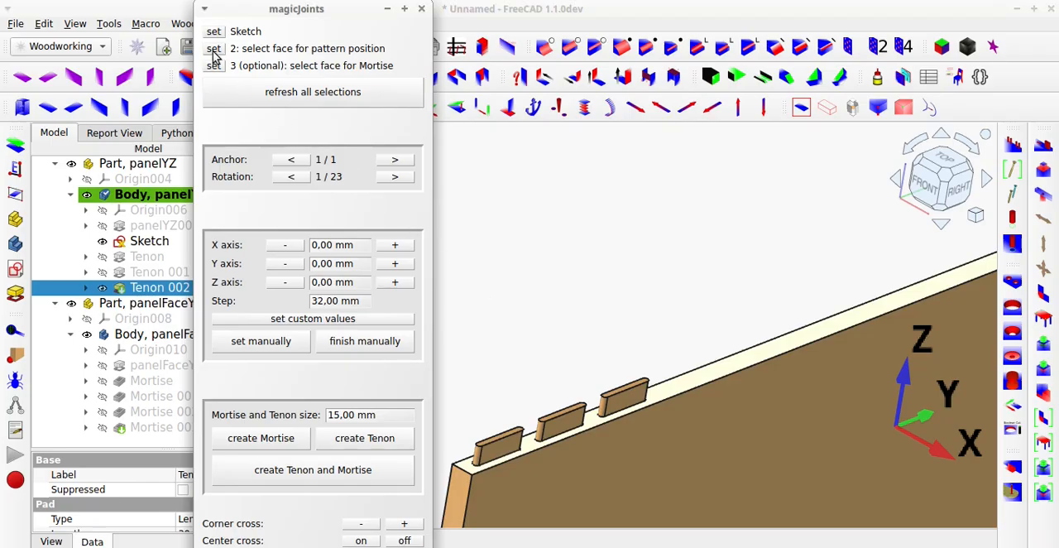
left_click(521, 283)
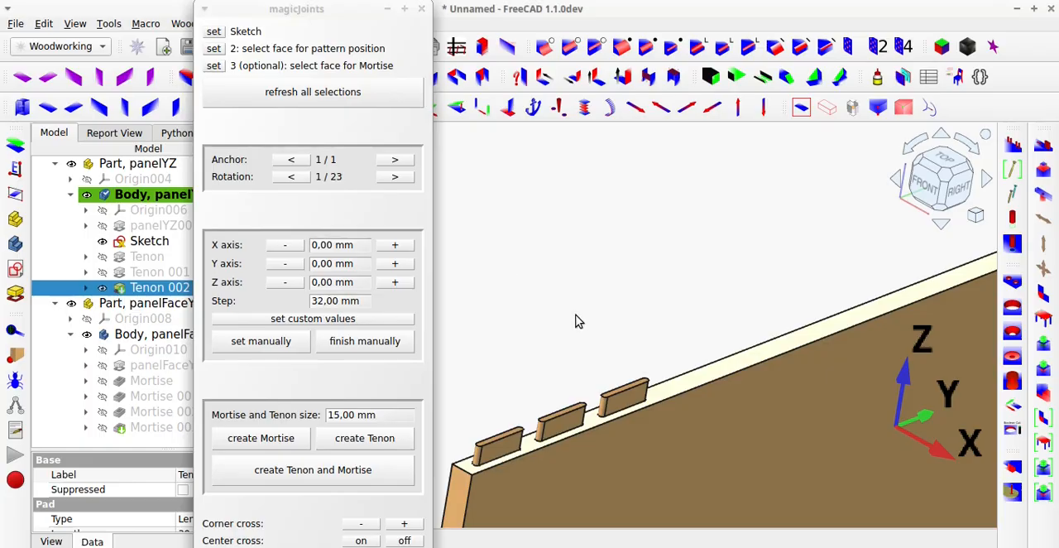
Create a mortise in the vertical panel's narrow top face at a Y offset of 416 mm.
scroll(575, 316, "down", 2)
scroll(575, 316, "up", 1)
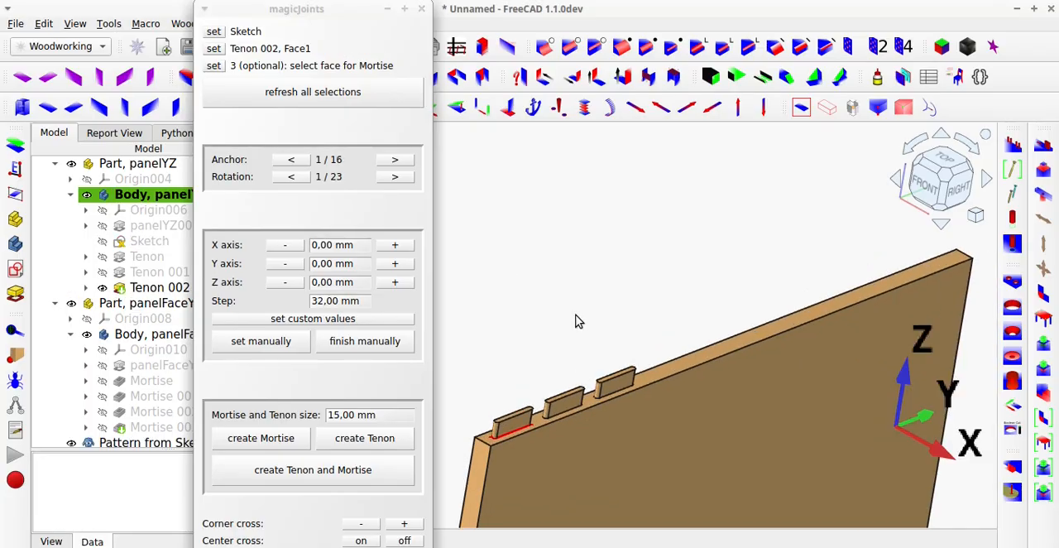
left_click(396, 263)
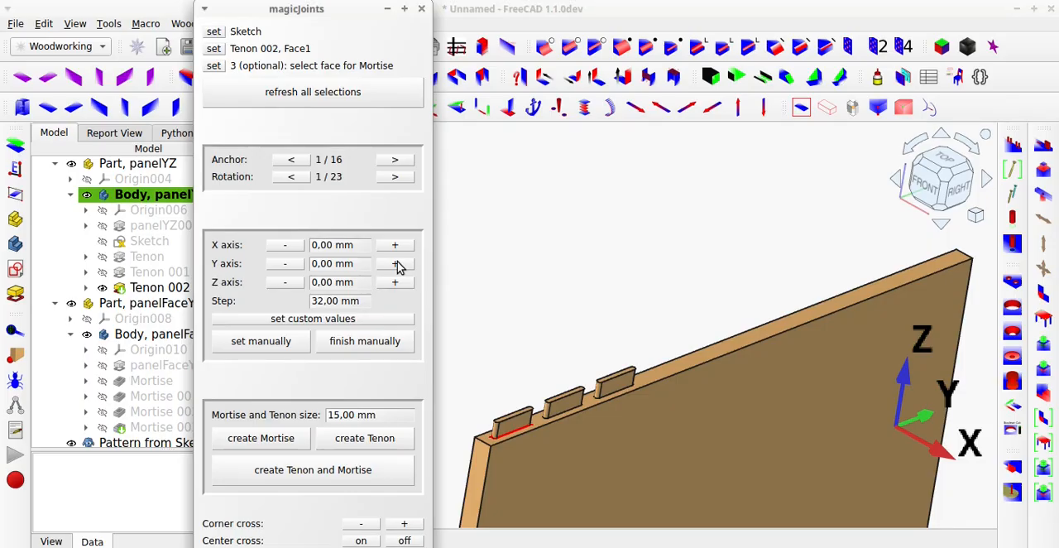
left_click(396, 264)
left_click(396, 263)
left_click(397, 263)
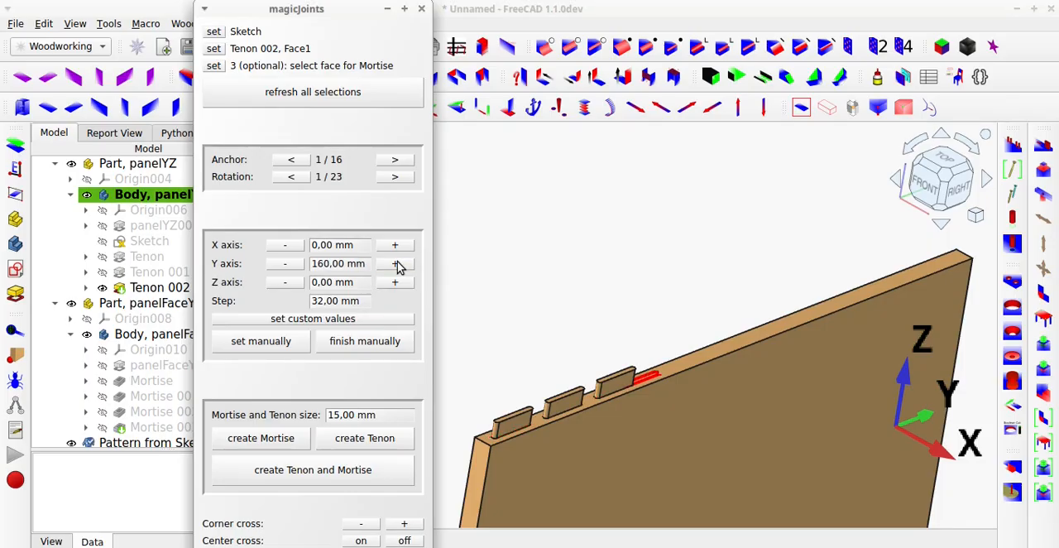
left_click(397, 263)
left_click(397, 263)
left_click(396, 263)
left_click(396, 263)
left_click(397, 264)
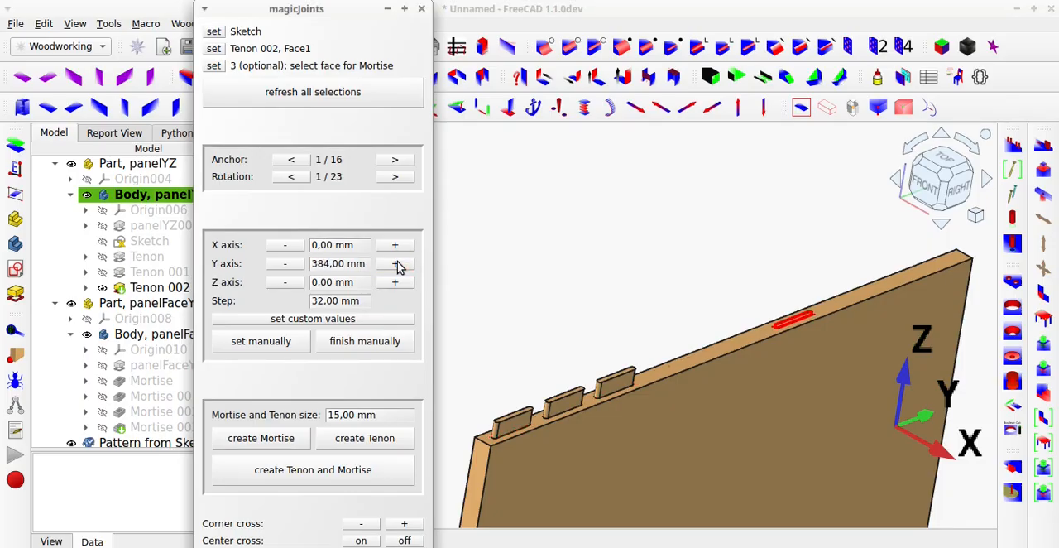
left_click(397, 263)
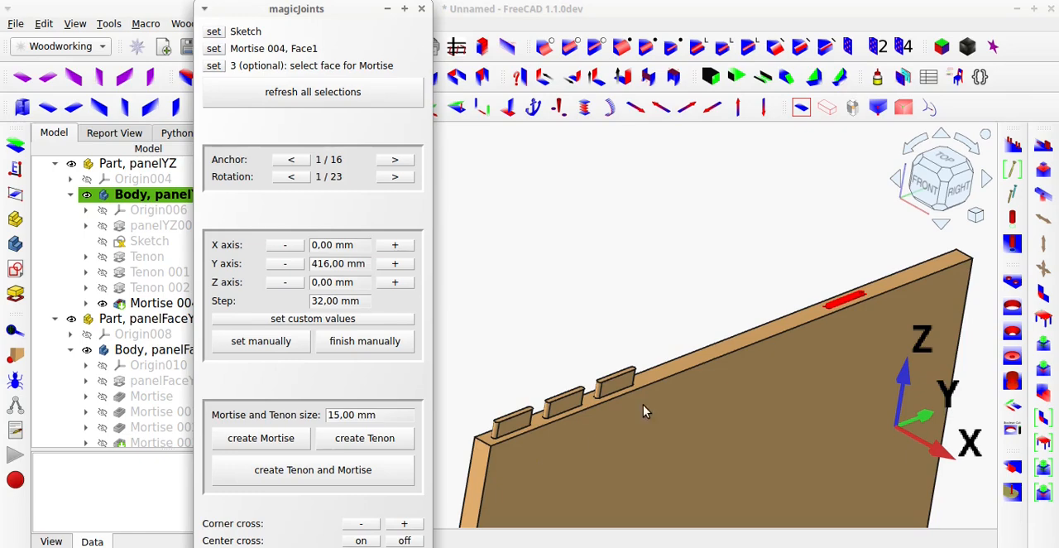
Create a single tenon on the vertical panel's top face at a Y offset of 480 mm, and close magicJoints.
left_click(405, 268)
left_click(405, 269)
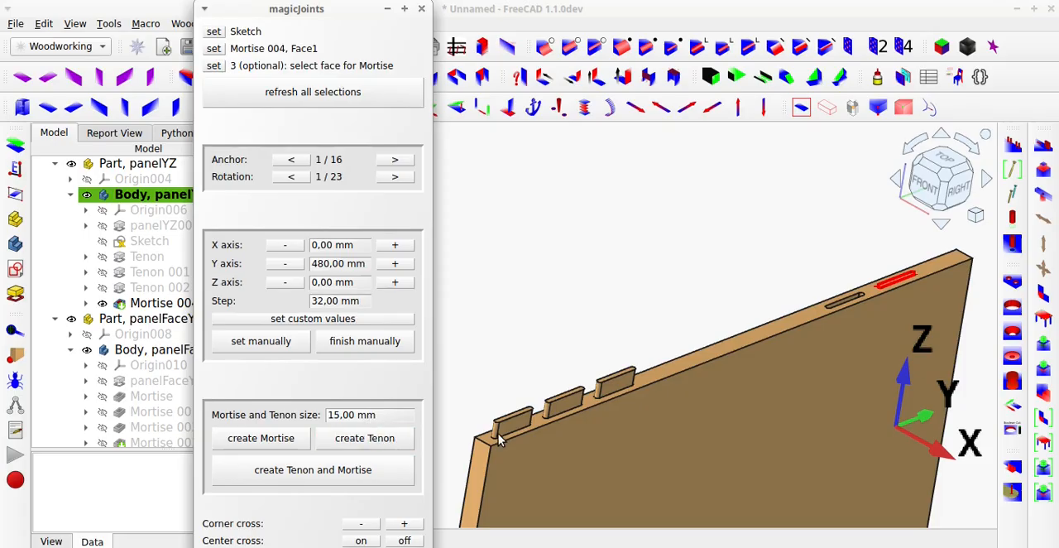
left_click(421, 9)
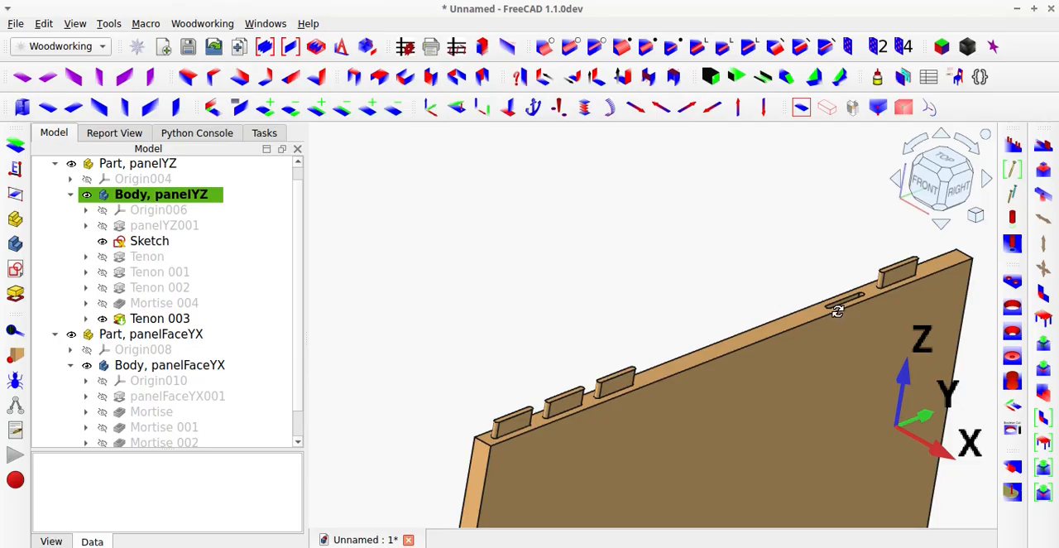
middle_click_drag(838, 310, 825, 283)
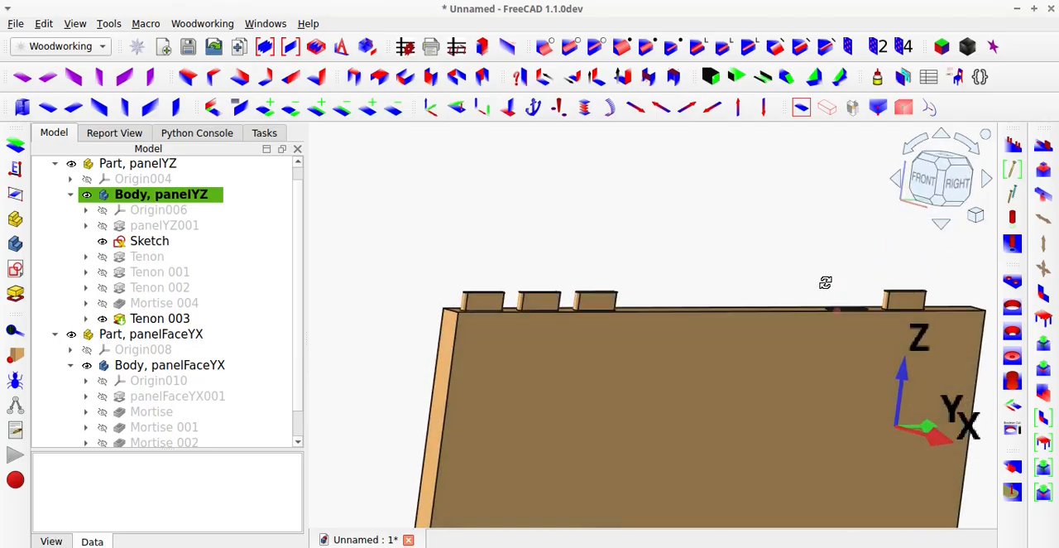
scroll(865, 312, "up", 3)
middle_click_drag(866, 315, 873, 348)
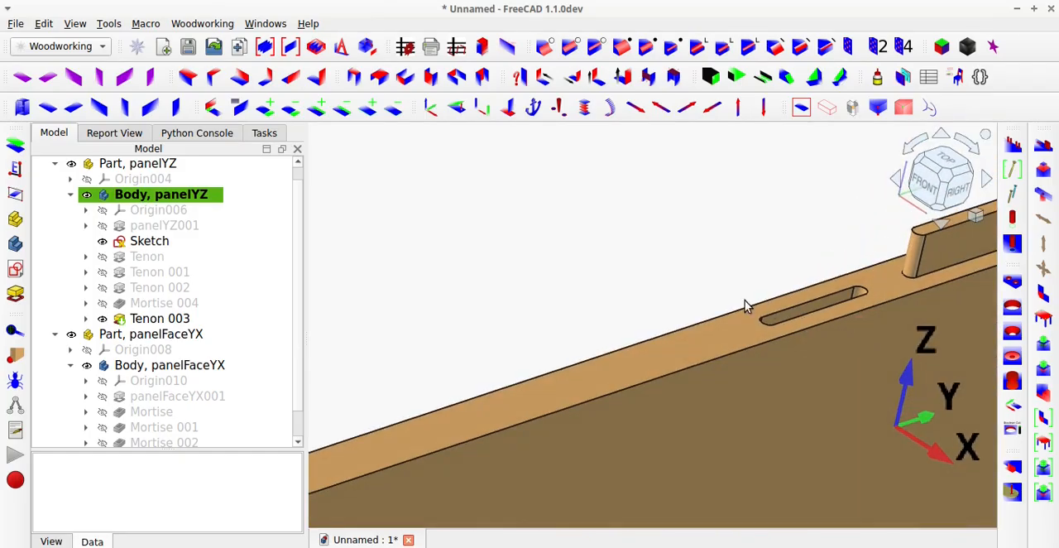
middle_click_drag(745, 302, 470, 352)
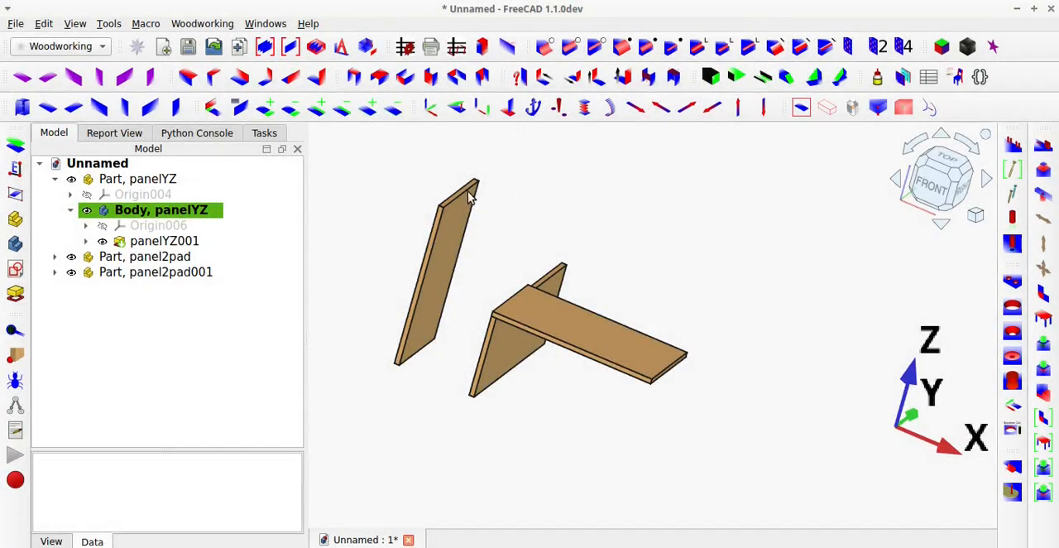
Cut a full-length tenon on panel2pad's narrow top face with jointTenonCut, and examine its shape.
scroll(461, 187, "up", 5)
left_click(470, 198)
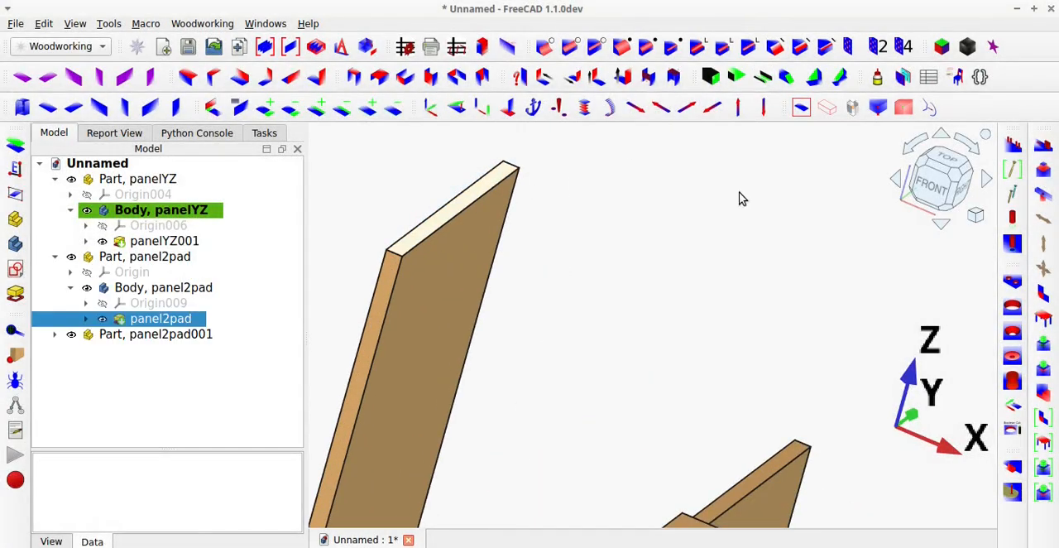
left_click(1044, 171)
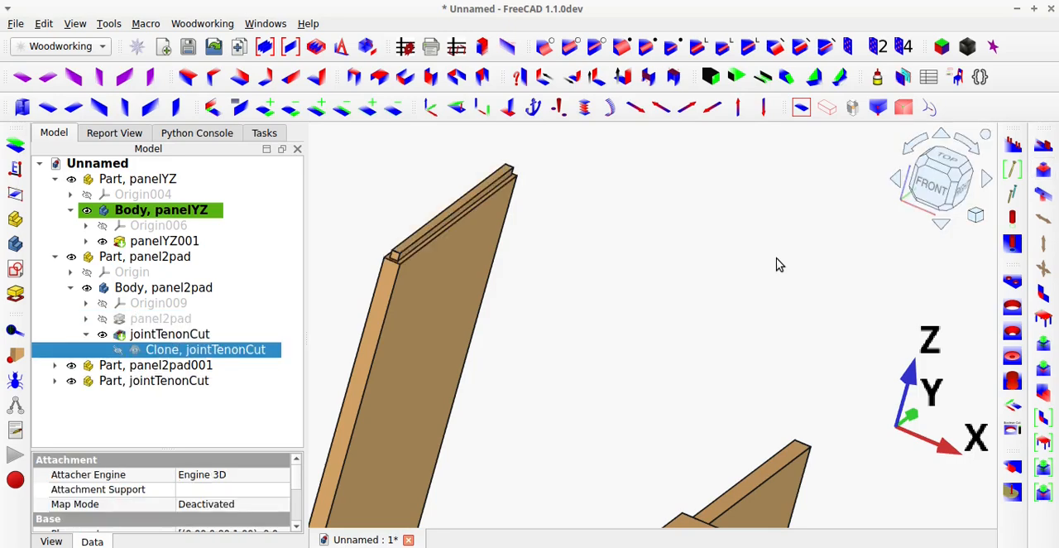
scroll(778, 264, "down", 3)
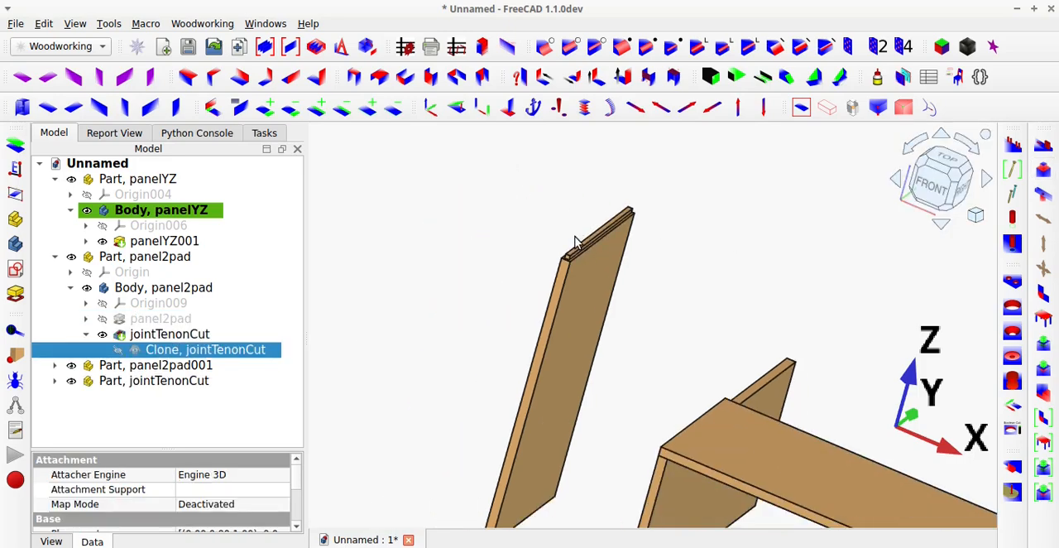
scroll(569, 264, "up", 3)
middle_click_drag(569, 265, 540, 256)
scroll(543, 258, "down", 5)
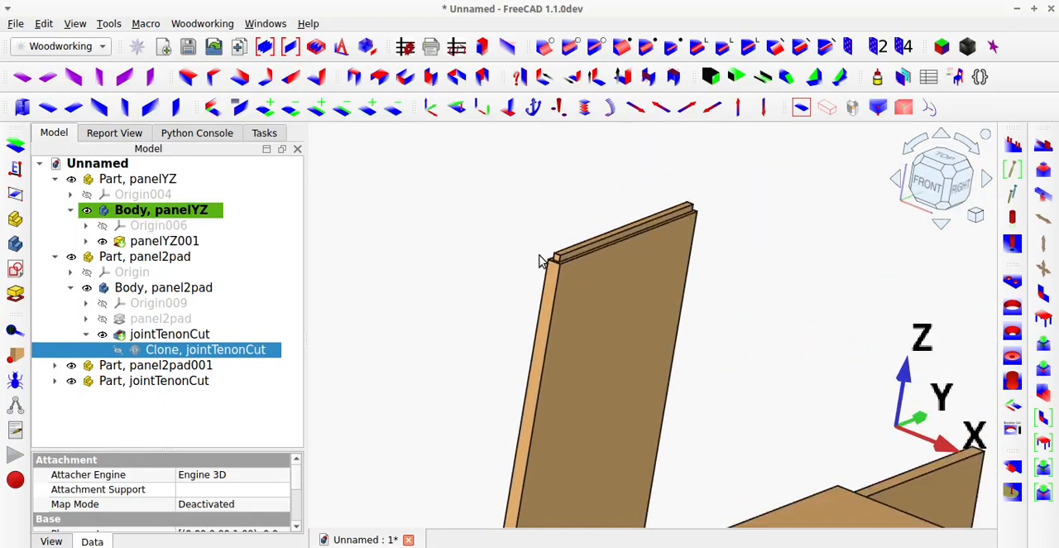
Hide the horizontal panel panel2pad001 and expand the jointTenonCut part in the model tree down to its pattern sketch.
left_click(720, 399)
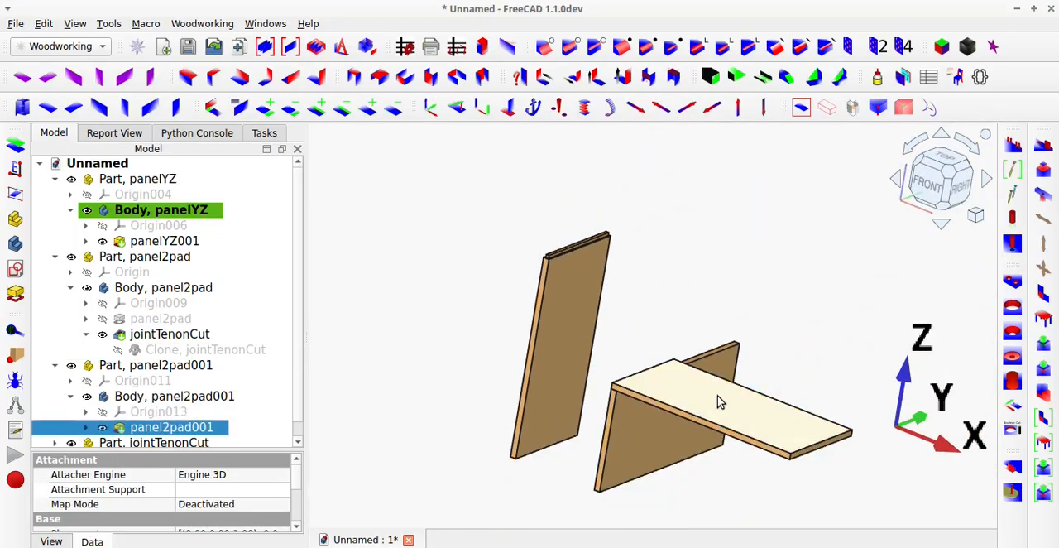
key("space")
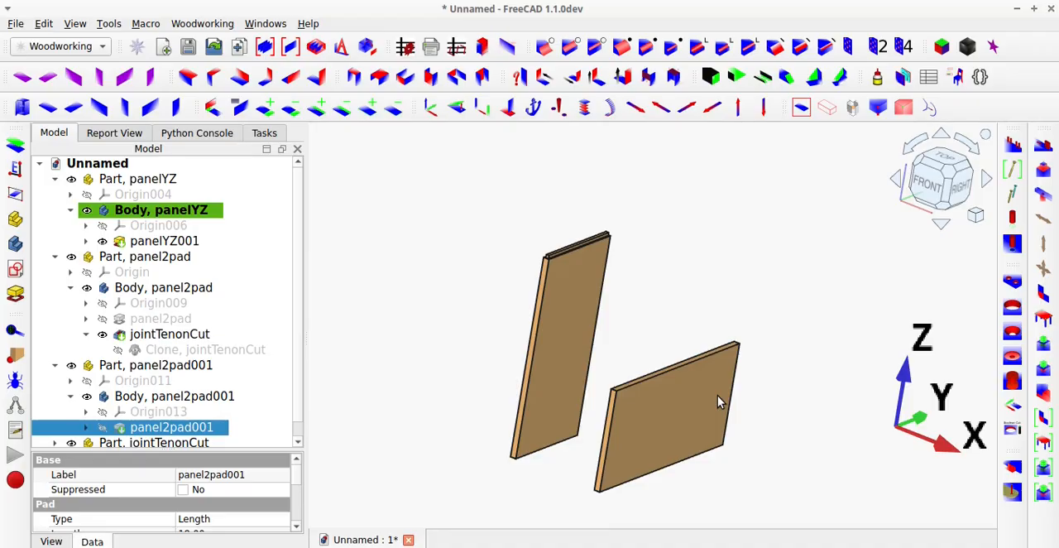
key("space")
key("space")
scroll(194, 330, "down", 1)
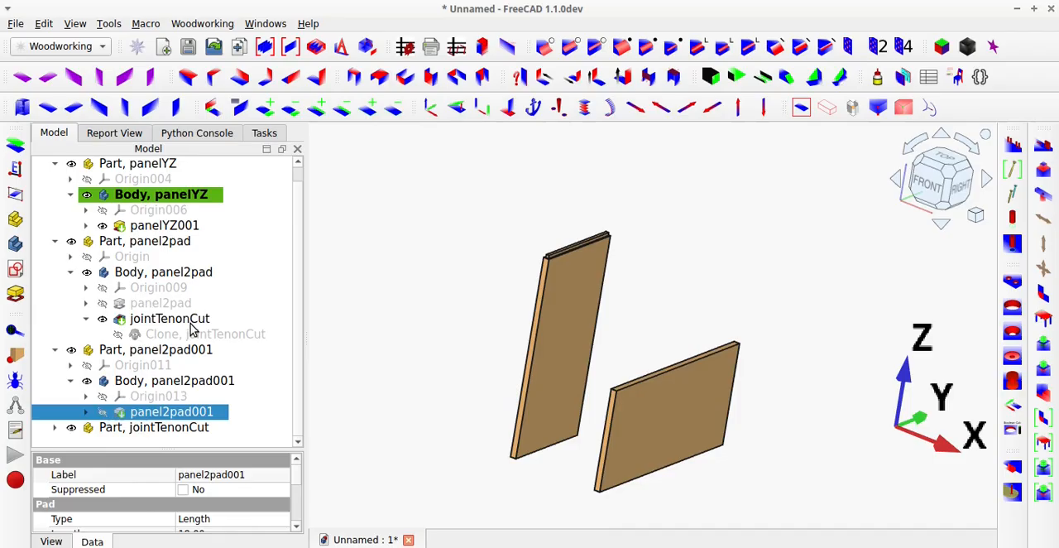
left_click(55, 427)
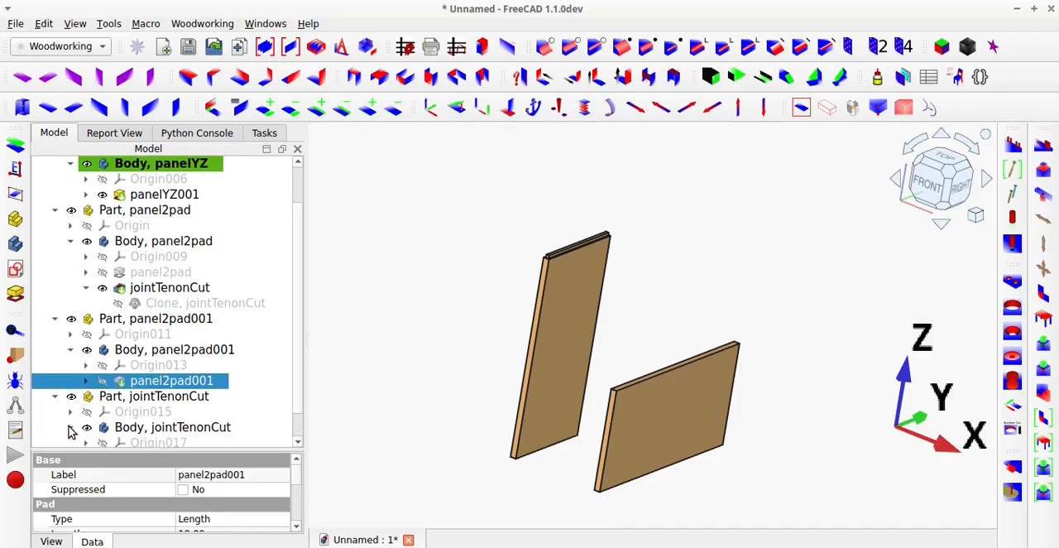
left_click(70, 426)
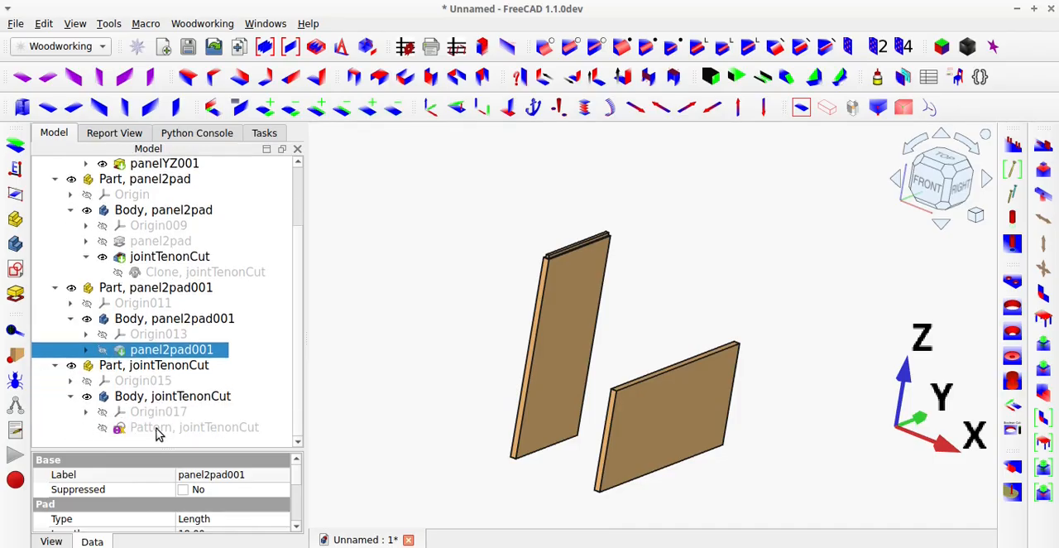
Open magicJoints and set Pattern, jointTenonCut as the sketch pattern.
left_click(1043, 145)
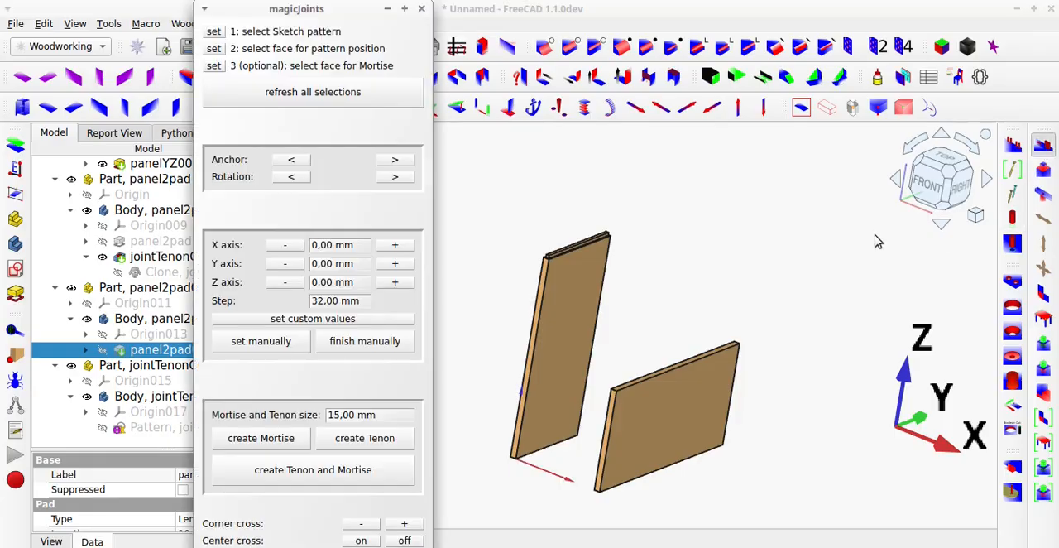
left_click(174, 429)
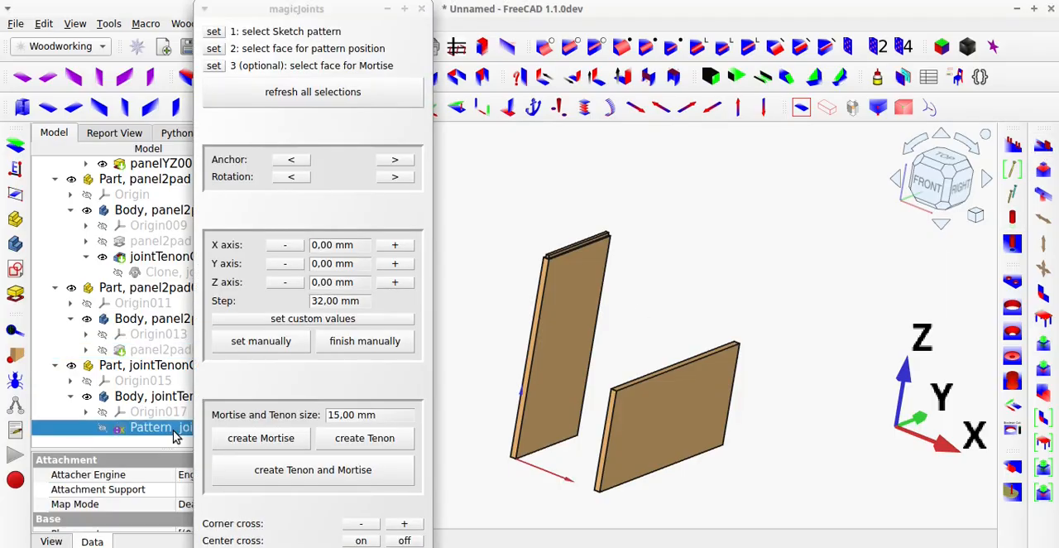
left_click(218, 31)
left_click(218, 33)
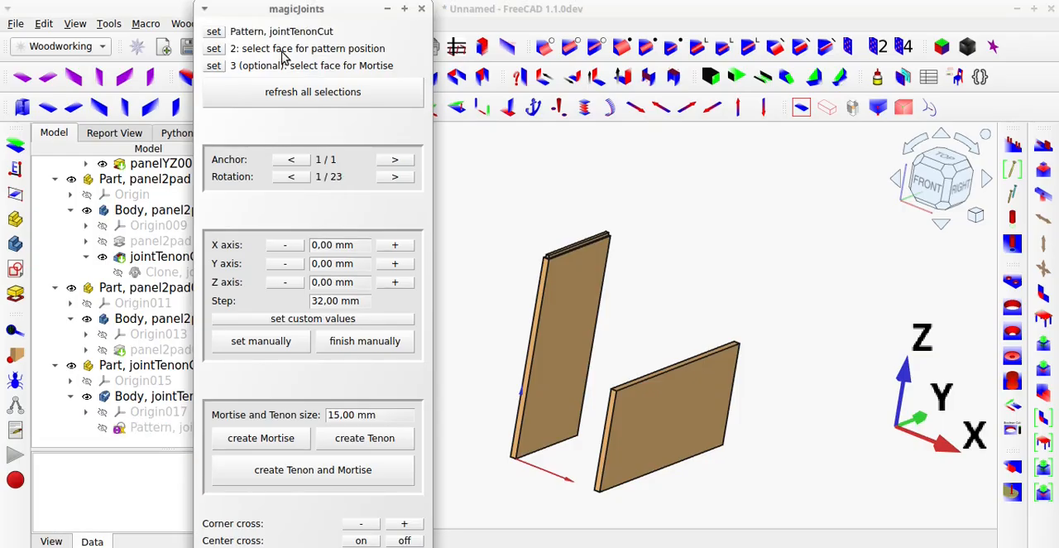
Set the narrow top face of the vertical panel panelYZ001 as the pattern position in magicJoints.
left_click(619, 357)
scroll(644, 382, "up", 4)
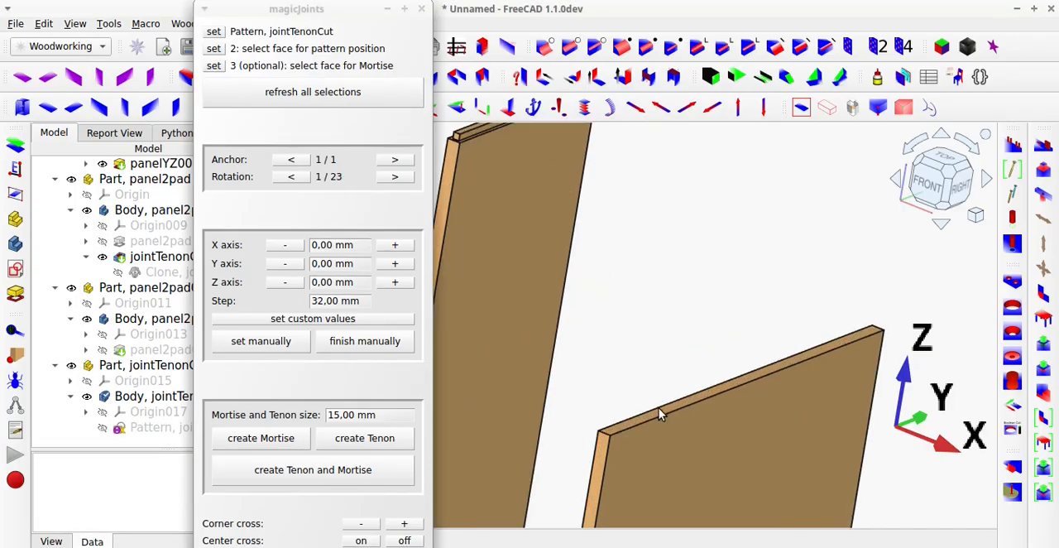
left_click(660, 409)
left_click(215, 49)
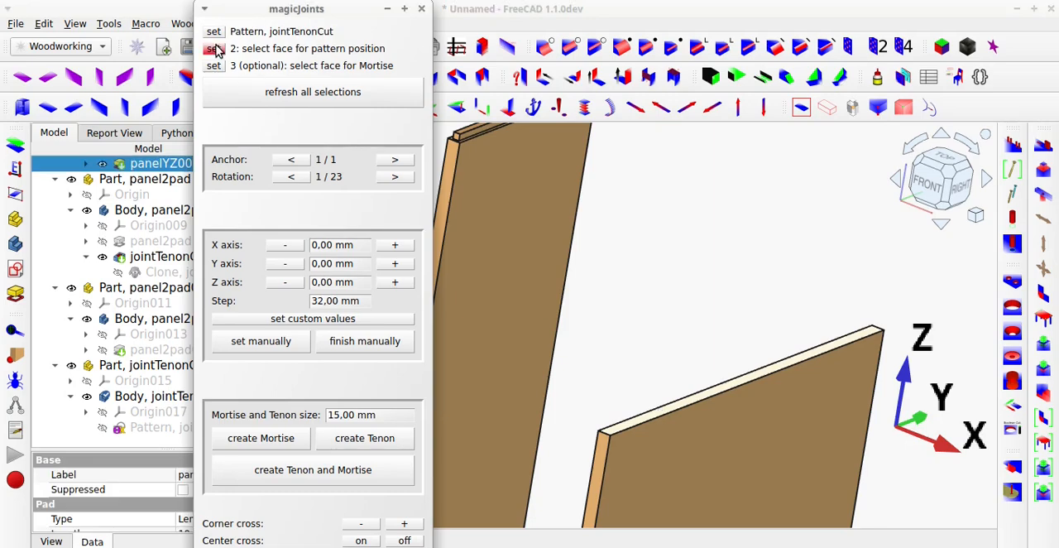
scroll(637, 229, "down", 2)
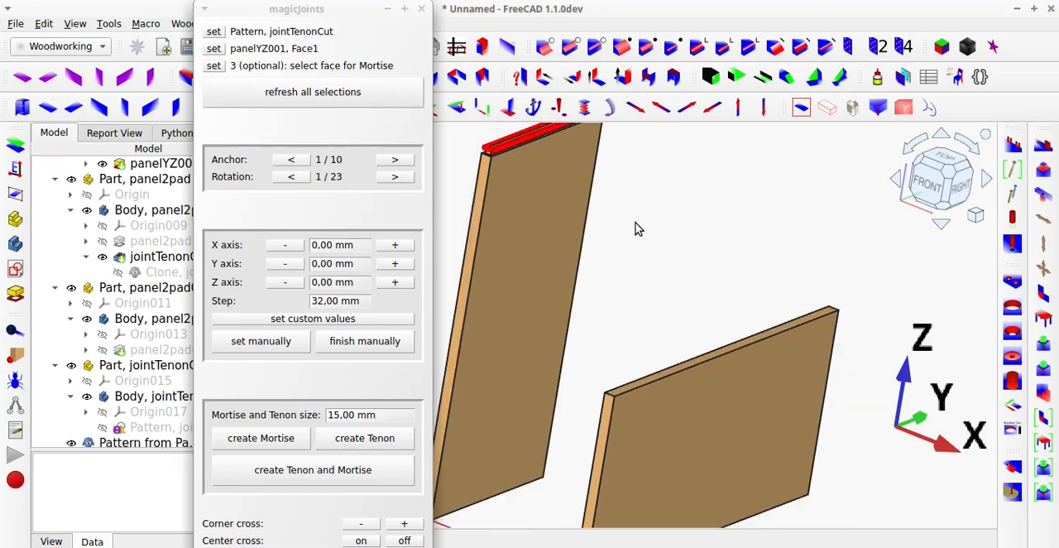
scroll(637, 229, "down", 2)
middle_click_drag(597, 170, 589, 211)
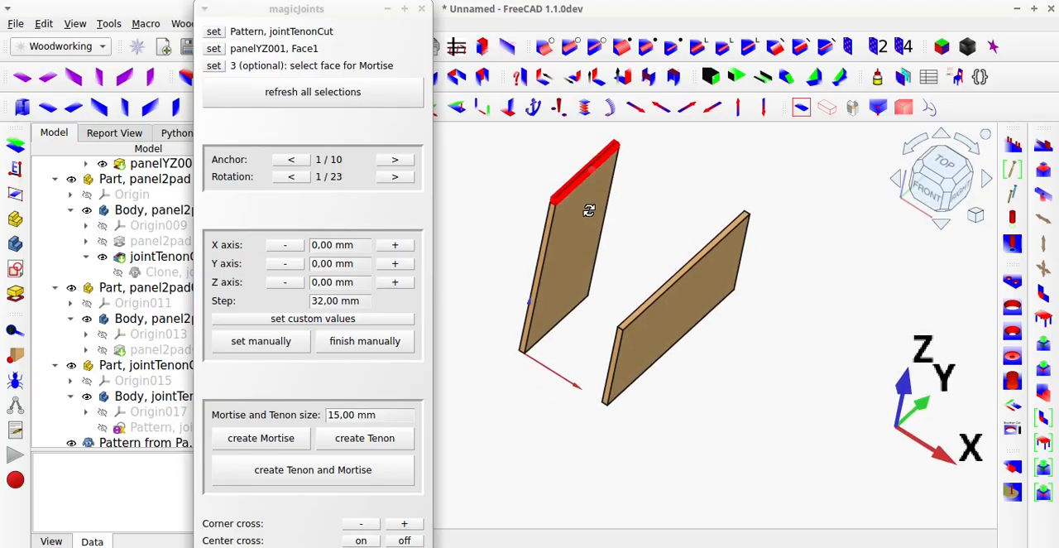
scroll(583, 182, "up", 5)
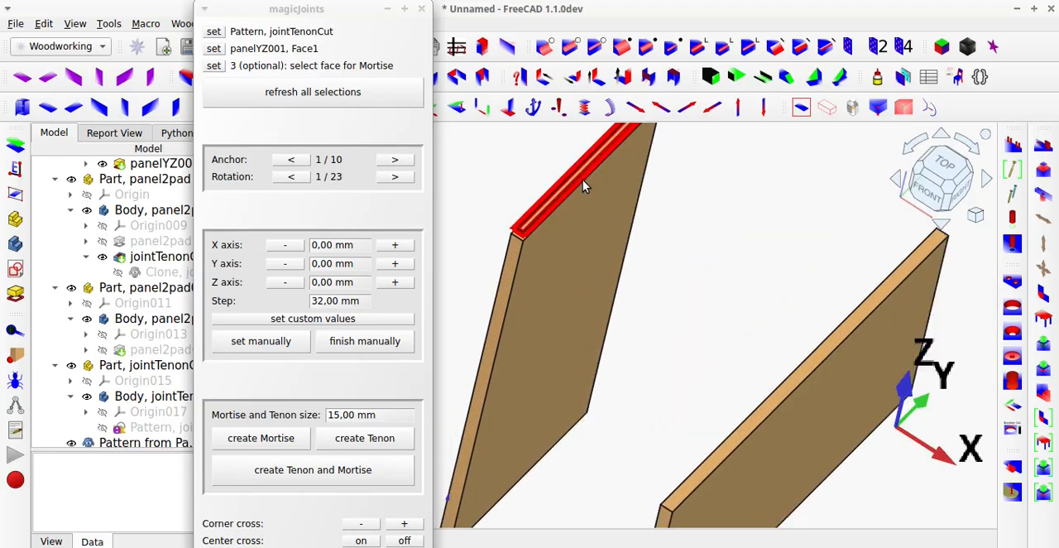
scroll(583, 184, "down", 3)
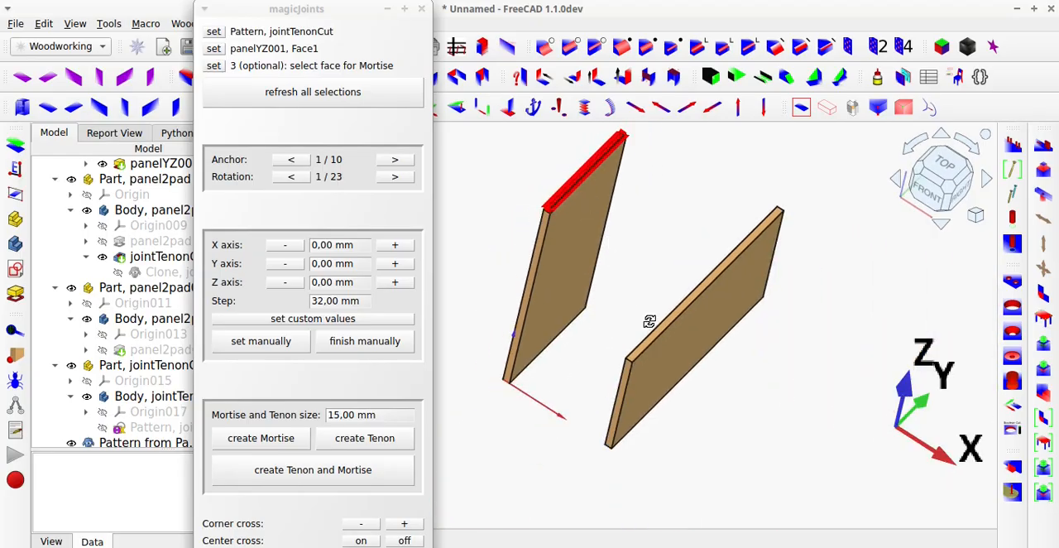
middle_click_drag(649, 321, 627, 287)
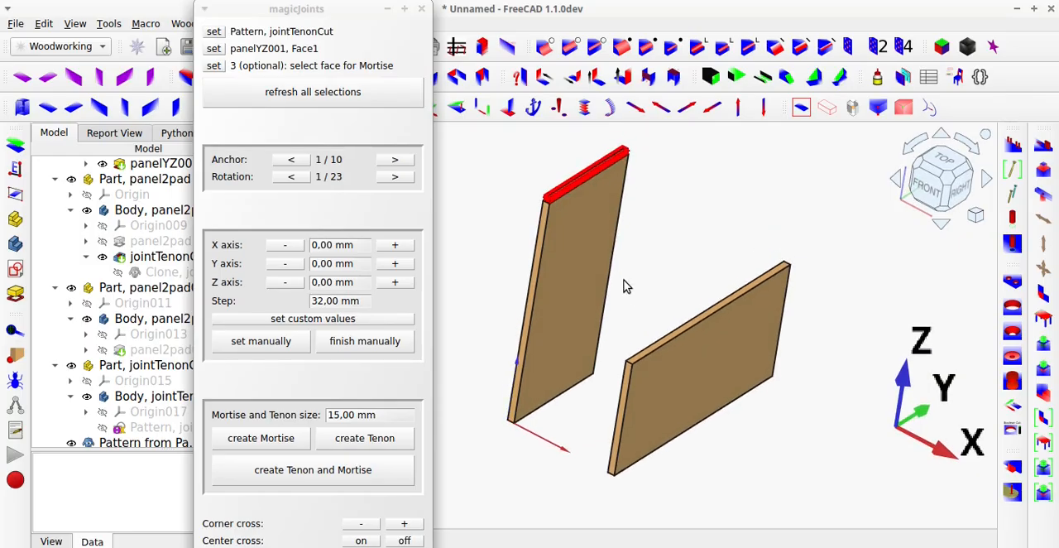
Show panel2pad001 again and set its underside as the face for the mortise.
scroll(144, 348, "down", 1)
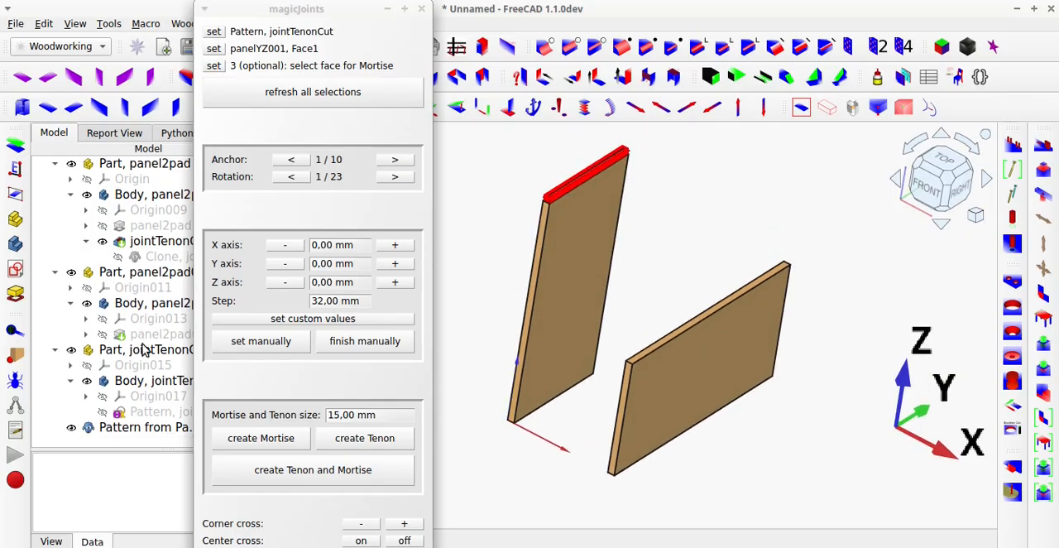
left_click(146, 334)
key("space")
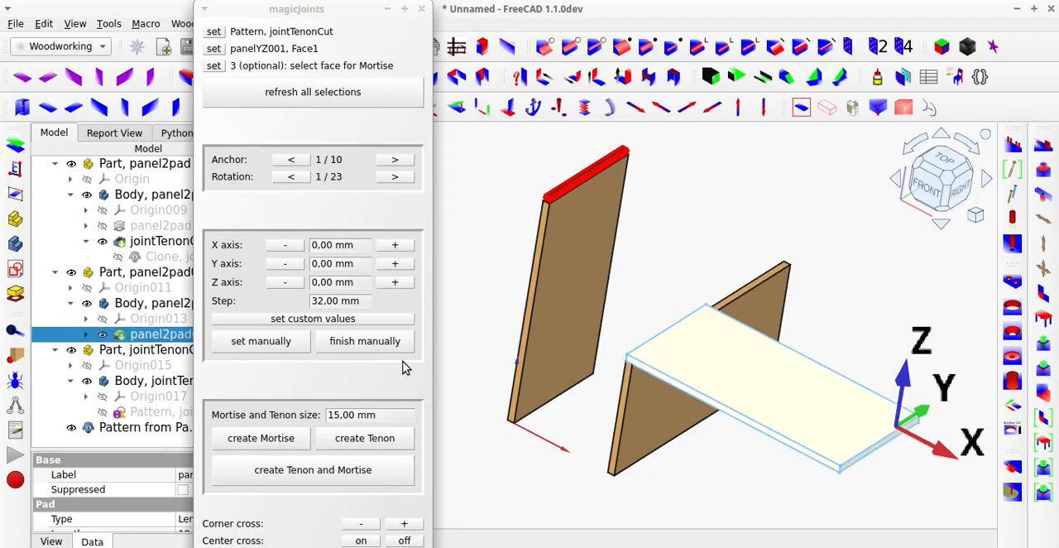
left_click(585, 478)
middle_click_drag(740, 415, 713, 306)
left_click(776, 488)
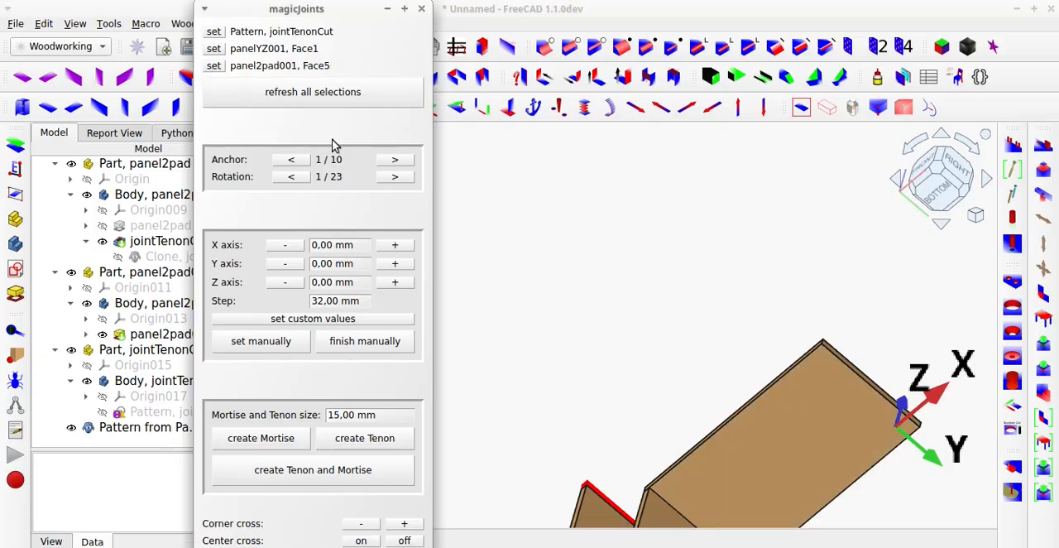
Make the panels transparent and move the pattern to anchor 3 so it lies along panelYZ001's top face.
middle_click_drag(703, 306, 720, 412)
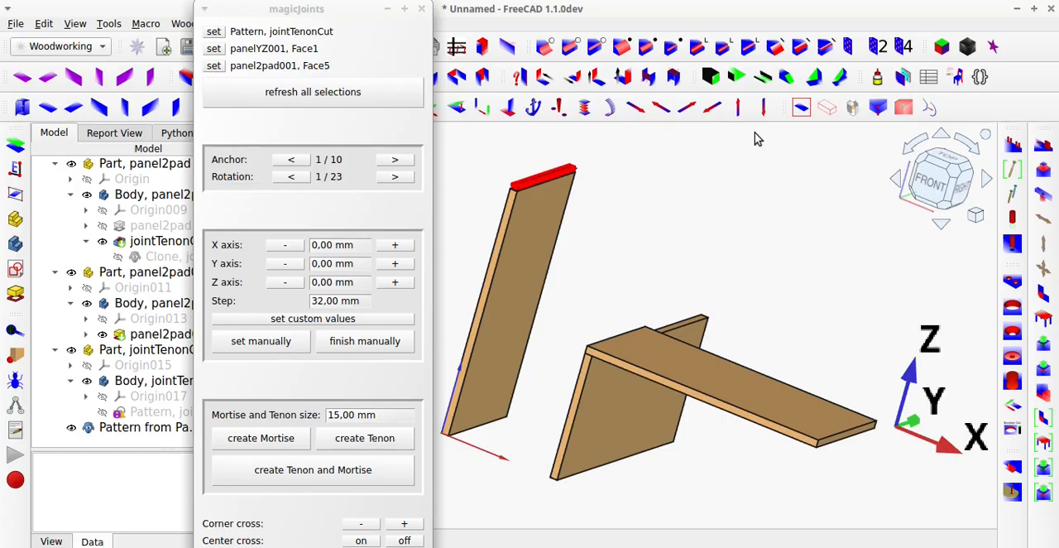
left_click(824, 112)
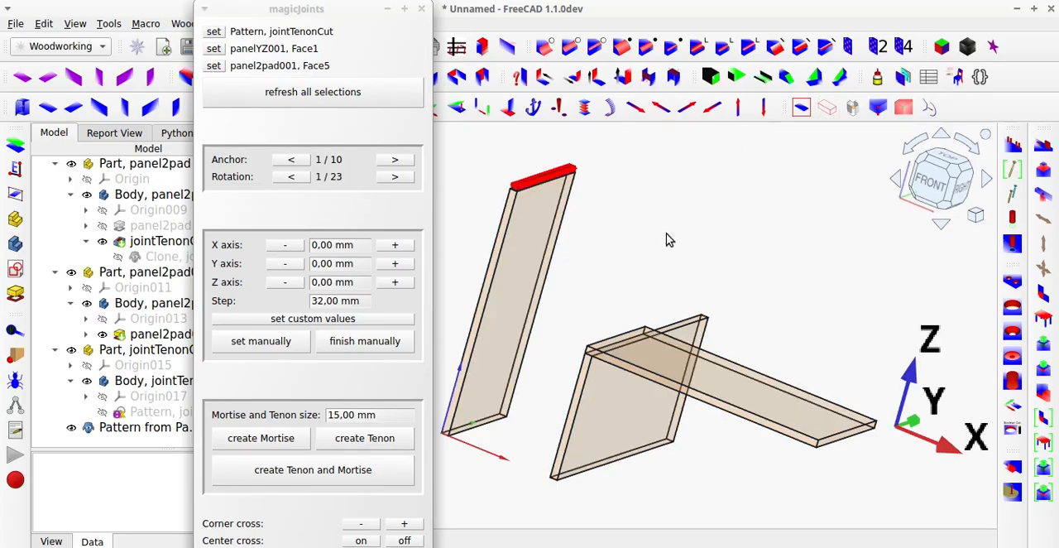
scroll(590, 364, "up", 2)
scroll(590, 364, "down", 1)
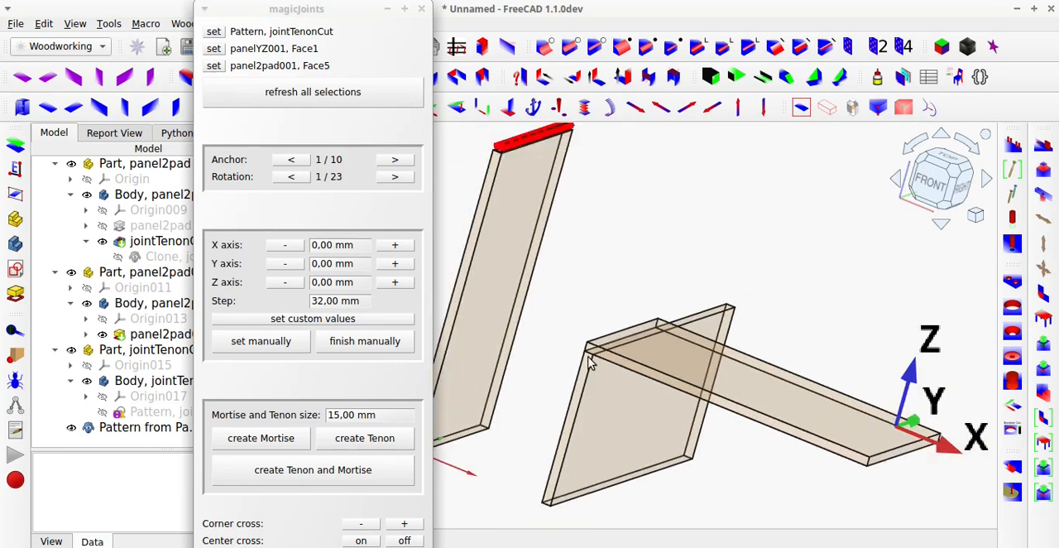
left_click(395, 159)
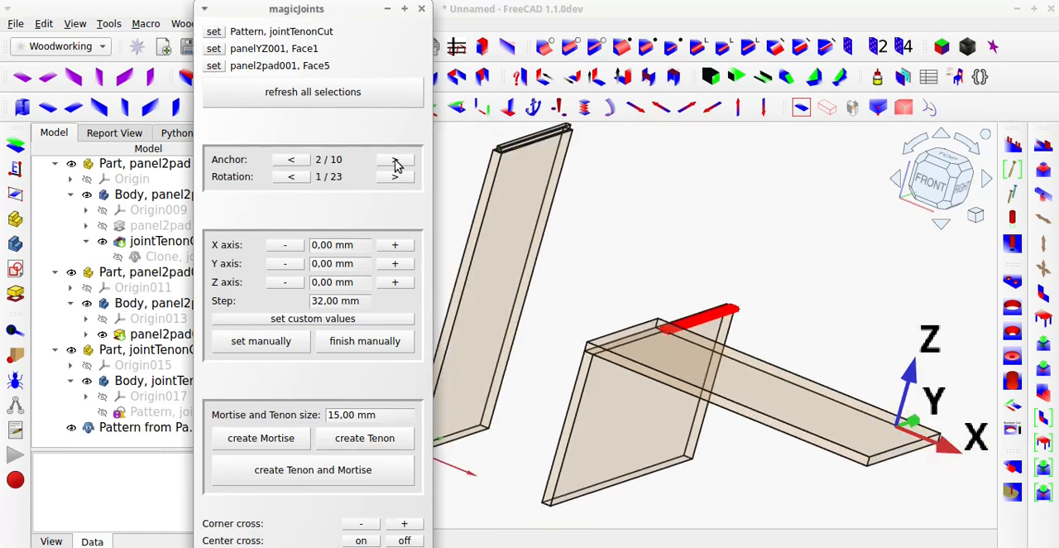
left_click(395, 161)
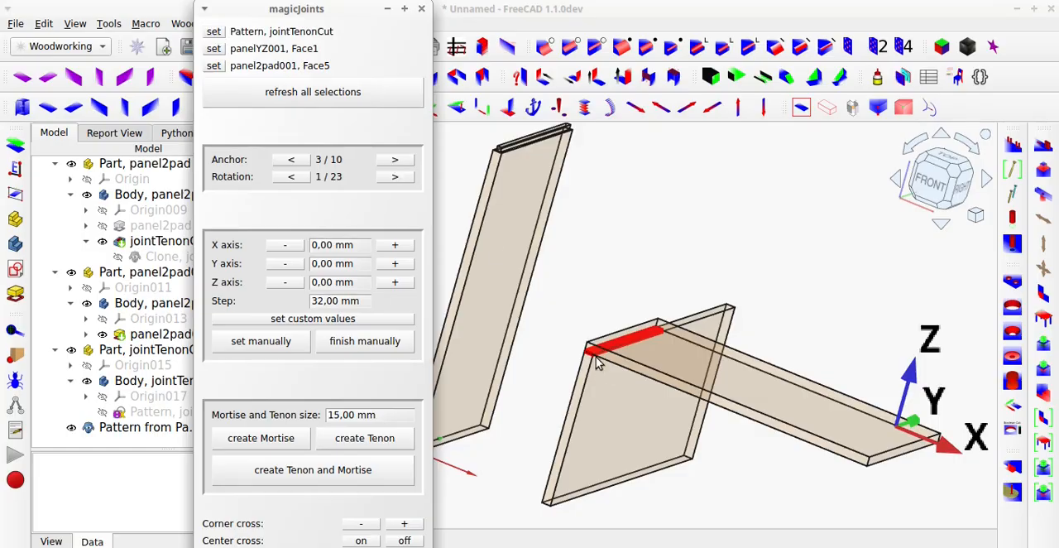
scroll(594, 352, "up", 4)
mouse_move(594, 352)
middle_mouse_down()
mouse_move(662, 383)
mouse_move(690, 383)
mouse_move(591, 368)
middle_mouse_up()
scroll(591, 366, "down", 3)
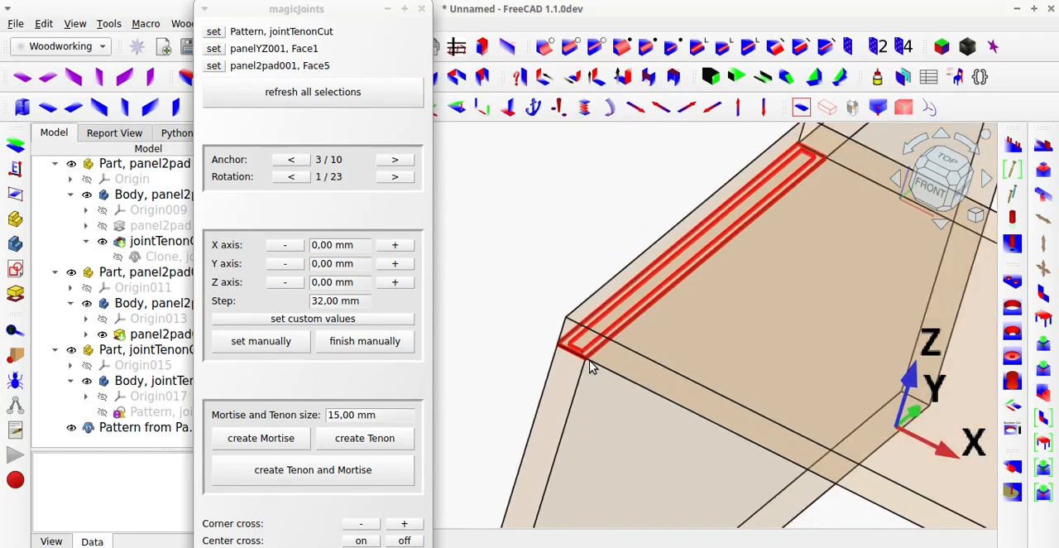
scroll(591, 366, "down", 2)
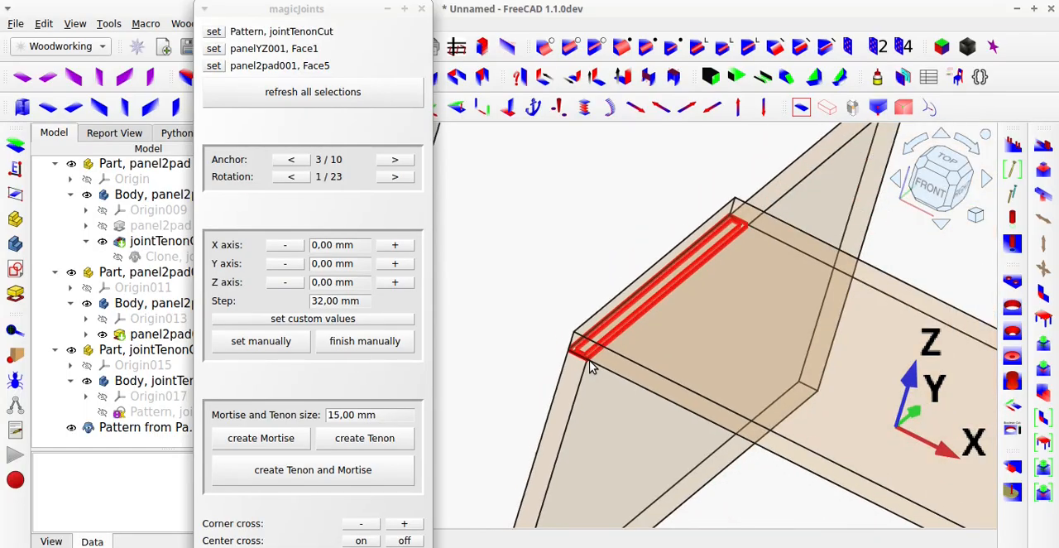
scroll(591, 366, "down", 1)
scroll(591, 367, "up", 4)
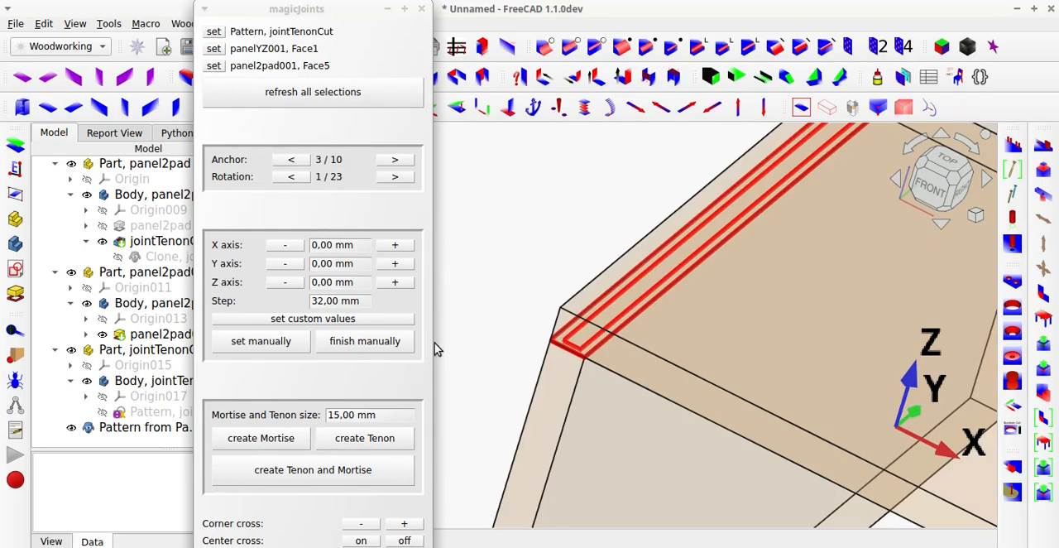
Create a 15 mm mortise from the pattern in the underside of panel2pad001.
left_click(280, 443)
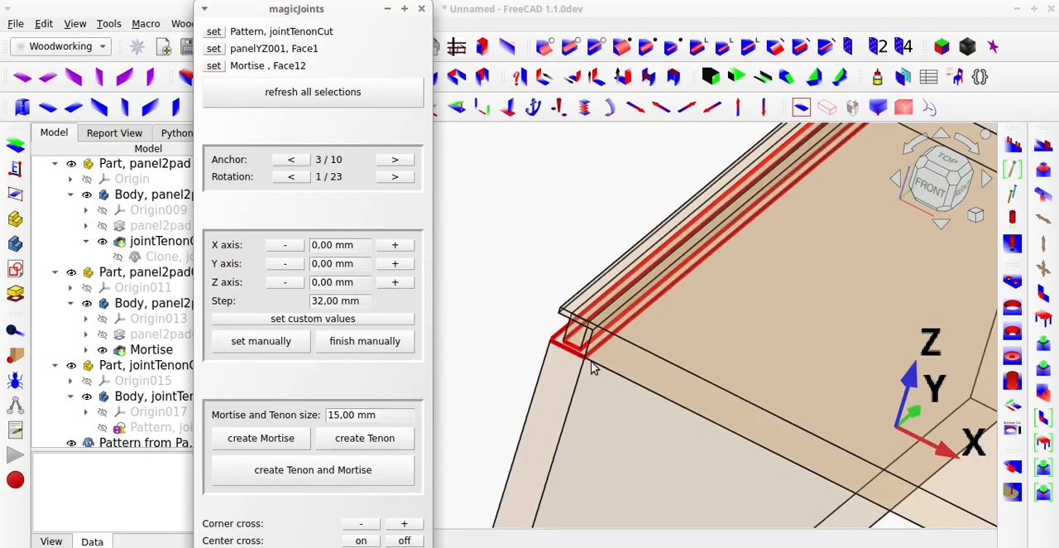
middle_click_drag(593, 368, 655, 327)
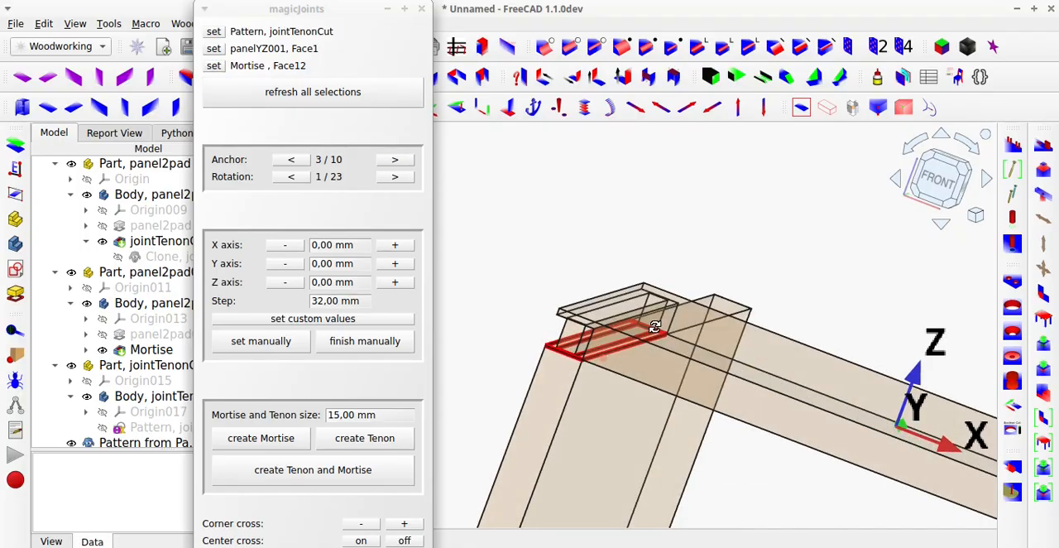
scroll(653, 332, "down", 1)
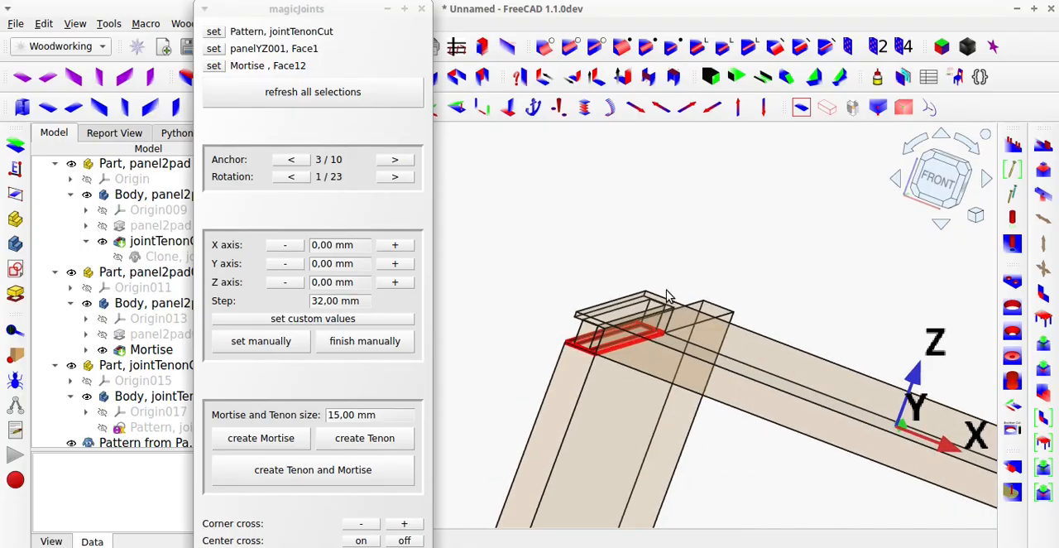
Turn off the transparency and hide panelYZ001 to expose the mortise at the end of the horizontal panel.
left_click(827, 108)
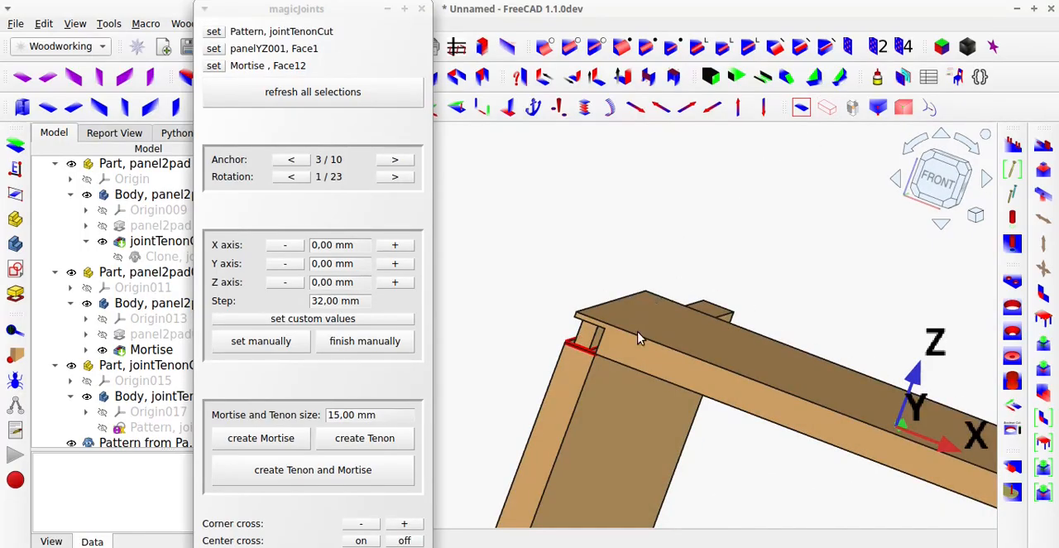
left_click(613, 419)
key("space")
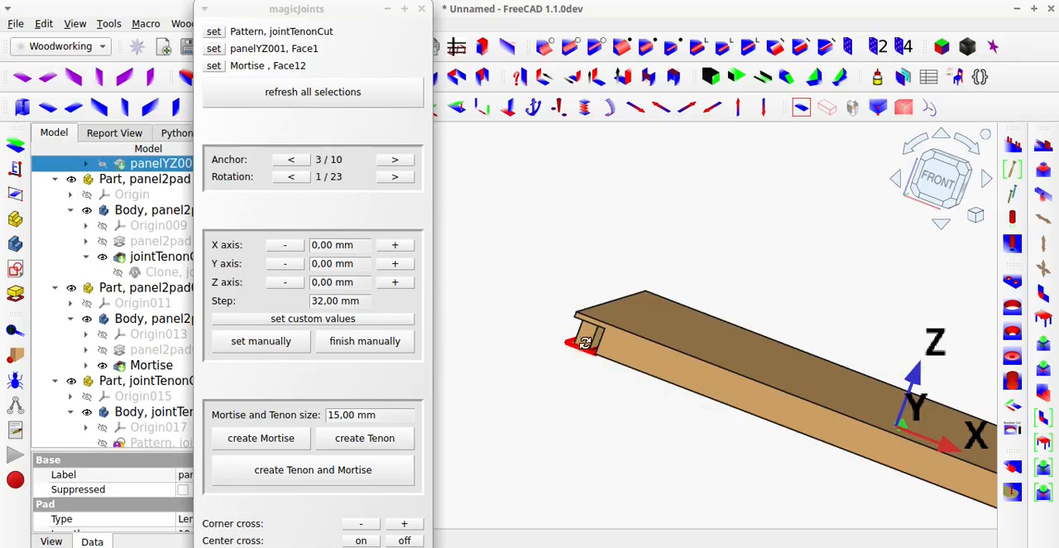
middle_click_drag(585, 342, 583, 363)
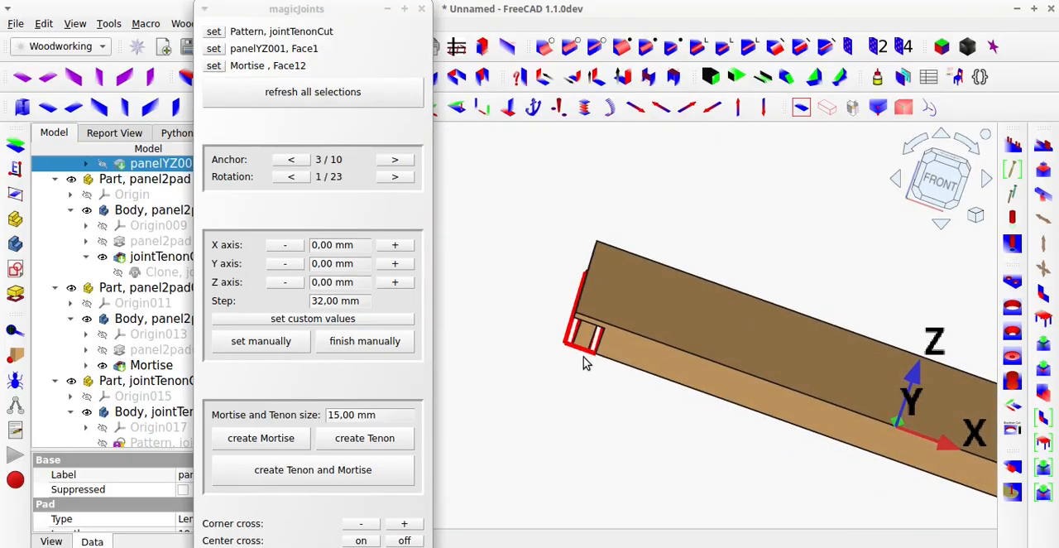
scroll(583, 362, "down", 5)
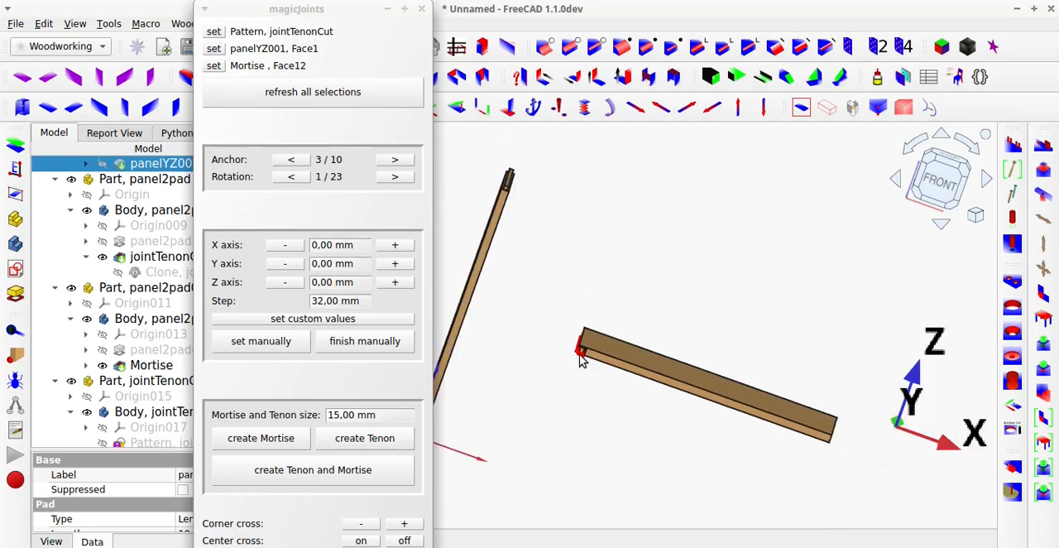
scroll(582, 359, "up", 5)
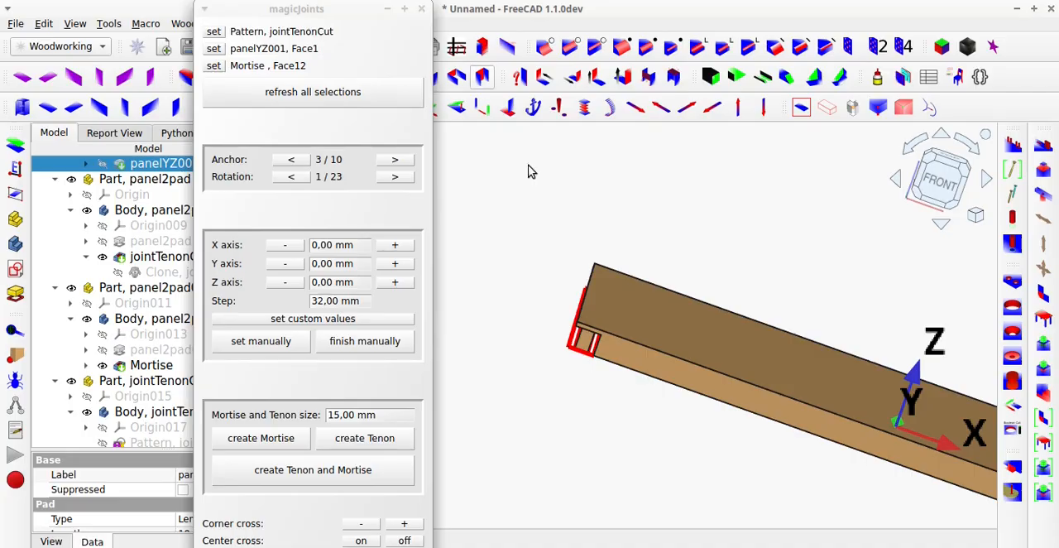
Close magicJoints and examine the finished mortise cut in the horizontal panel.
left_click(422, 8)
scroll(519, 276, "down", 1)
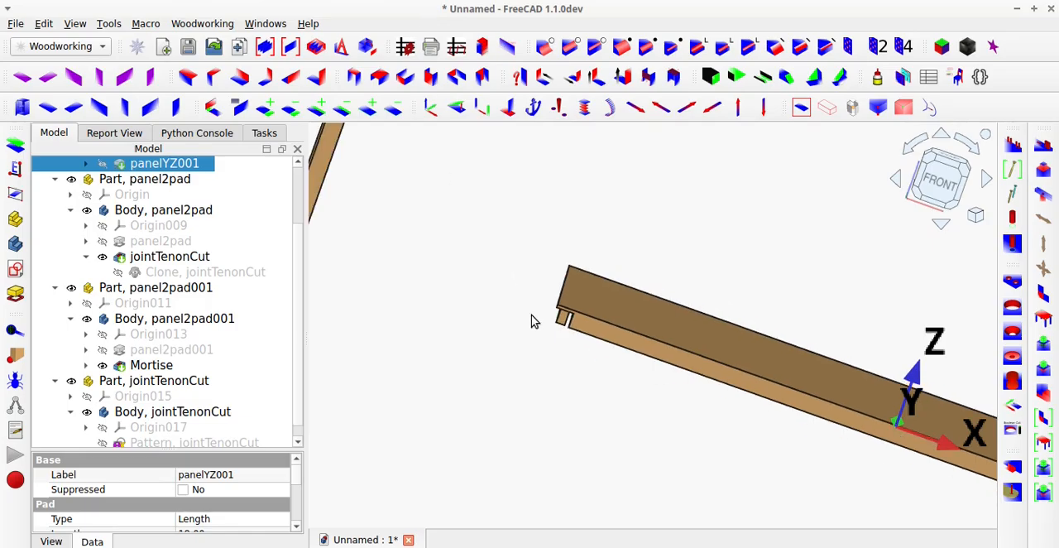
scroll(533, 320, "down", 3)
scroll(536, 324, "up", 3)
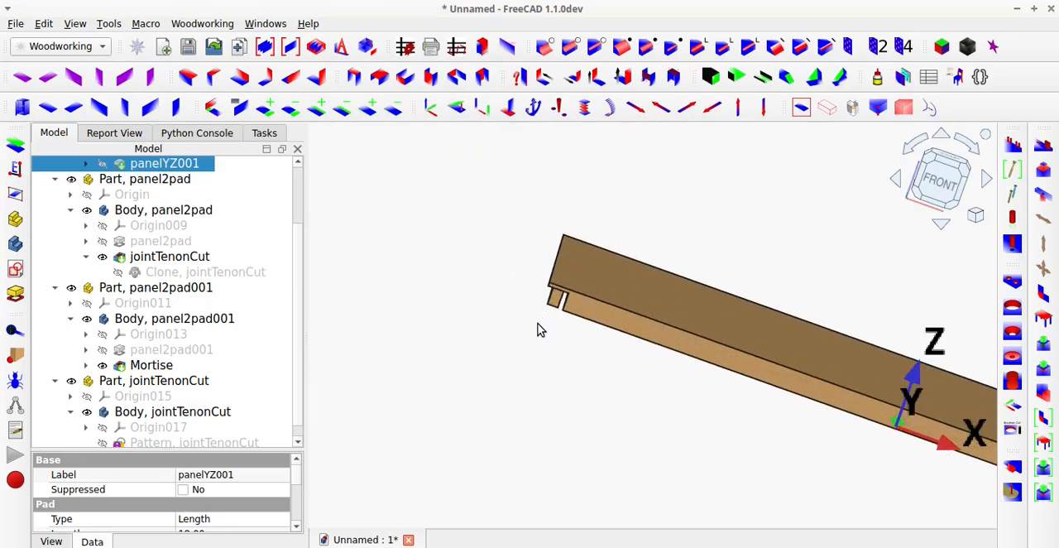
mouse_move(537, 329)
middle_mouse_down()
mouse_move(645, 208)
mouse_move(629, 241)
mouse_move(580, 243)
mouse_move(568, 299)
middle_mouse_up()
scroll(568, 297, "down", 6)
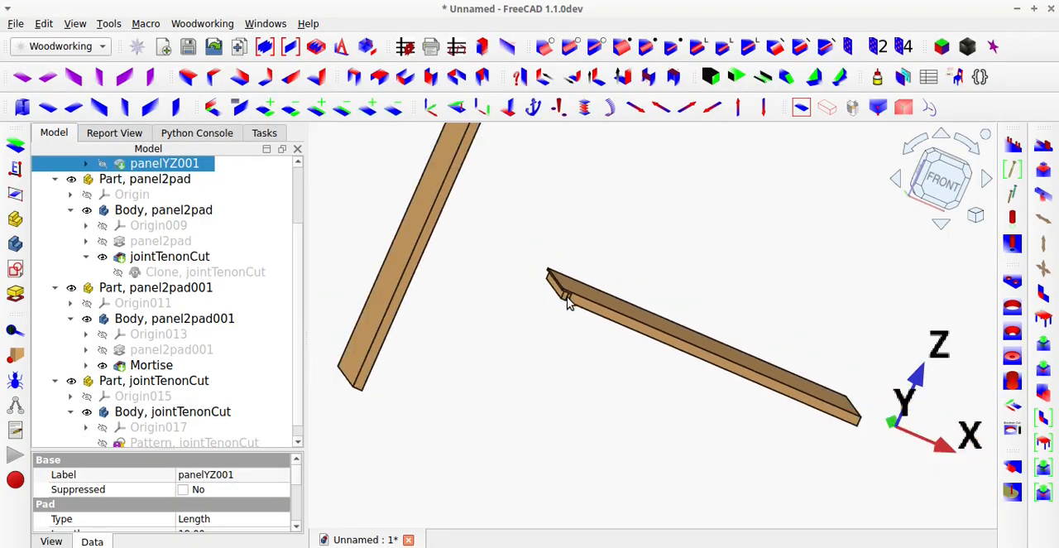
scroll(567, 303, "down", 2)
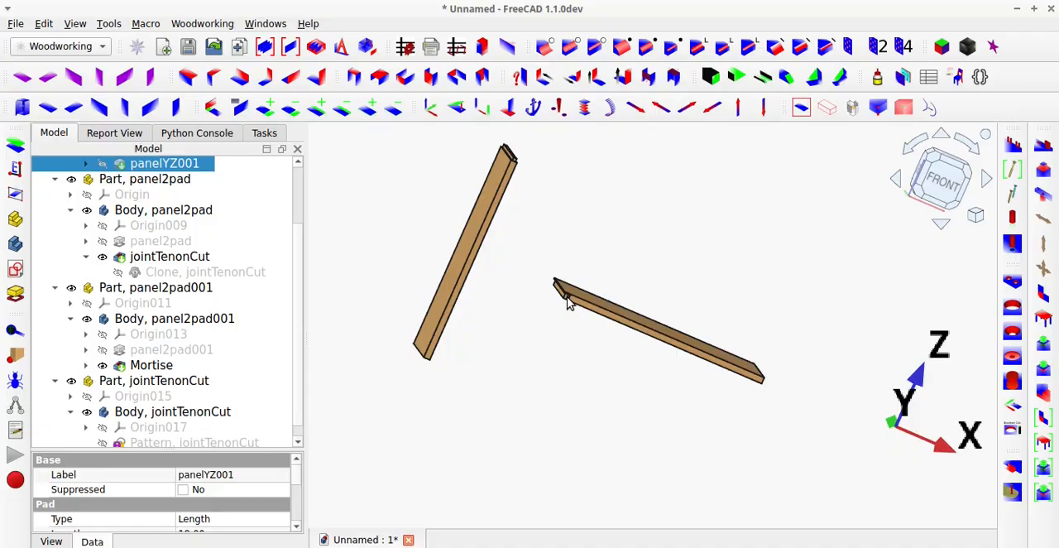